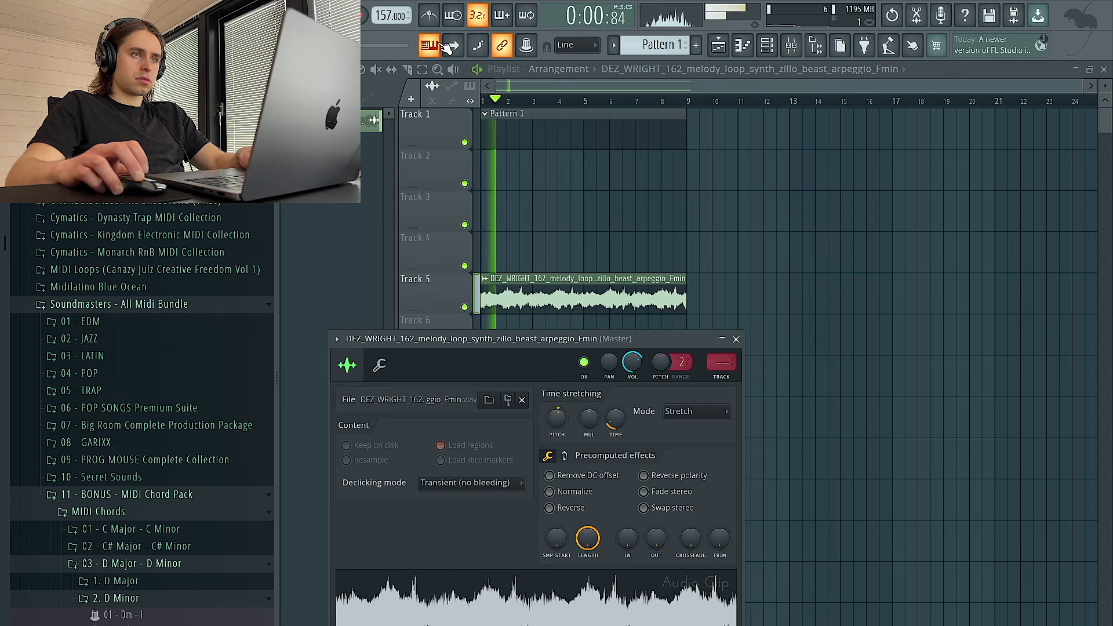
# - Route the melody loop to mixer track 1 and load Gross Beat into its second effect slot
pyautogui.click(452, 141)
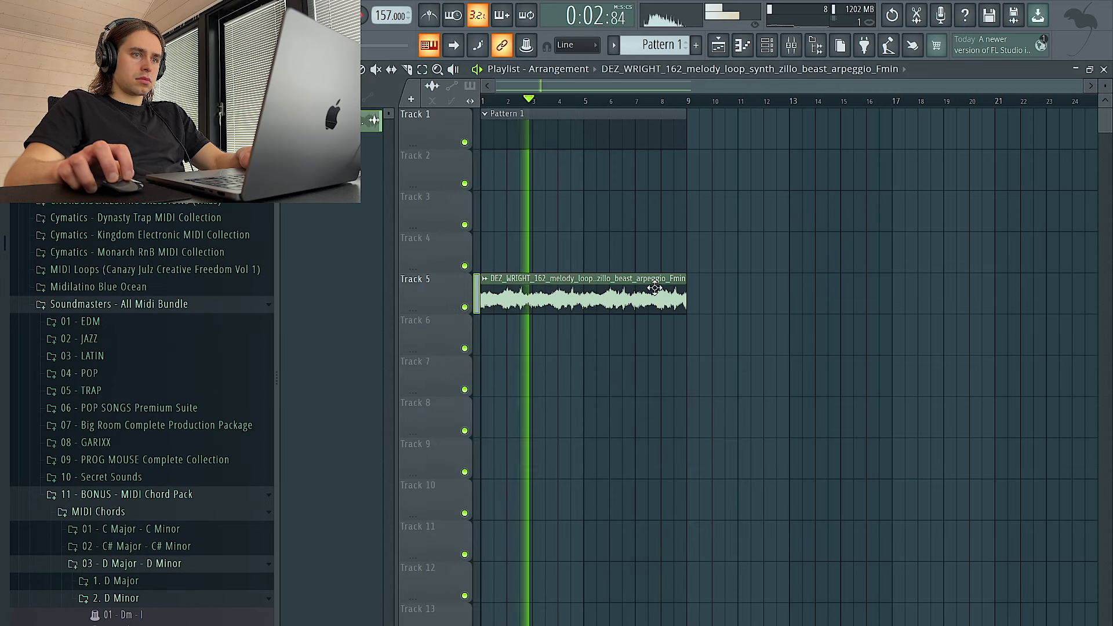
pyautogui.click(733, 380)
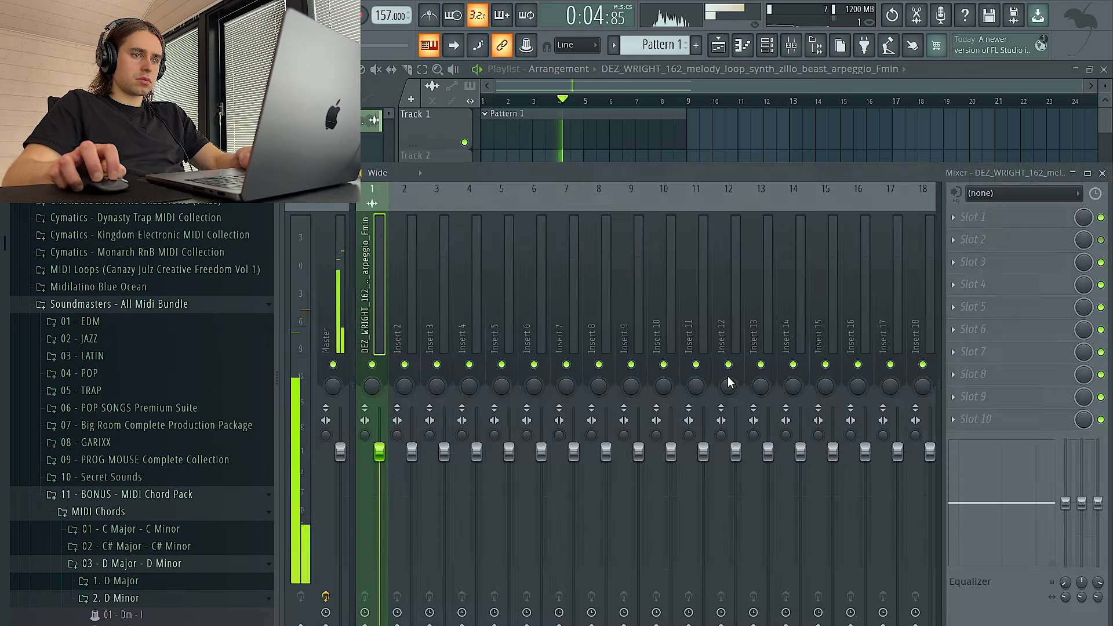
pyautogui.click(989, 238)
pyautogui.moveTo(980, 258)
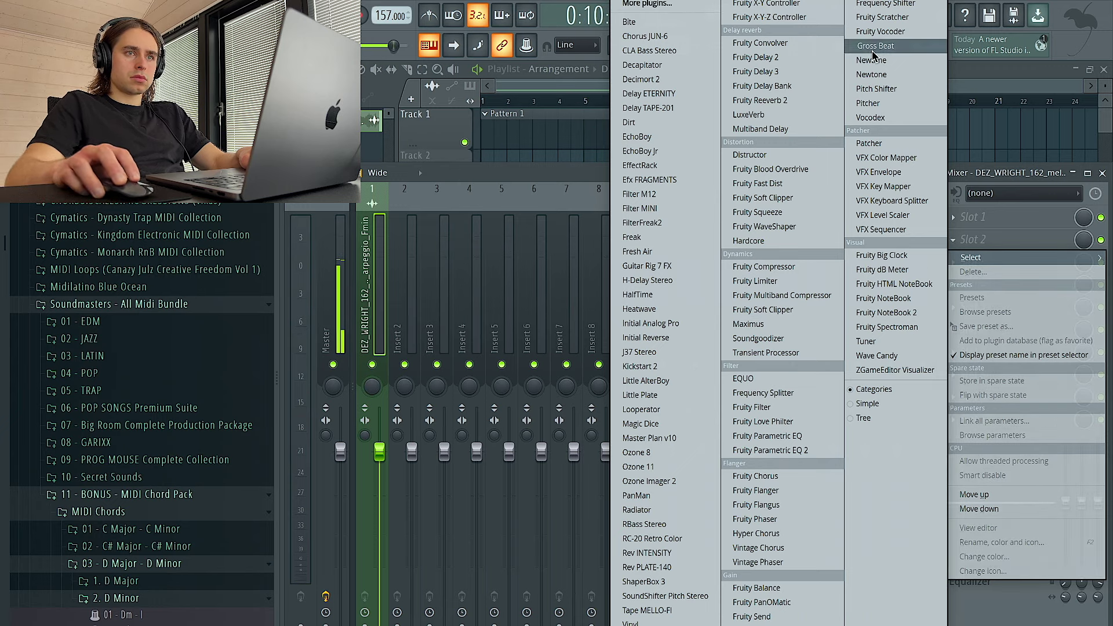
pyautogui.click(873, 48)
pyautogui.click(931, 198)
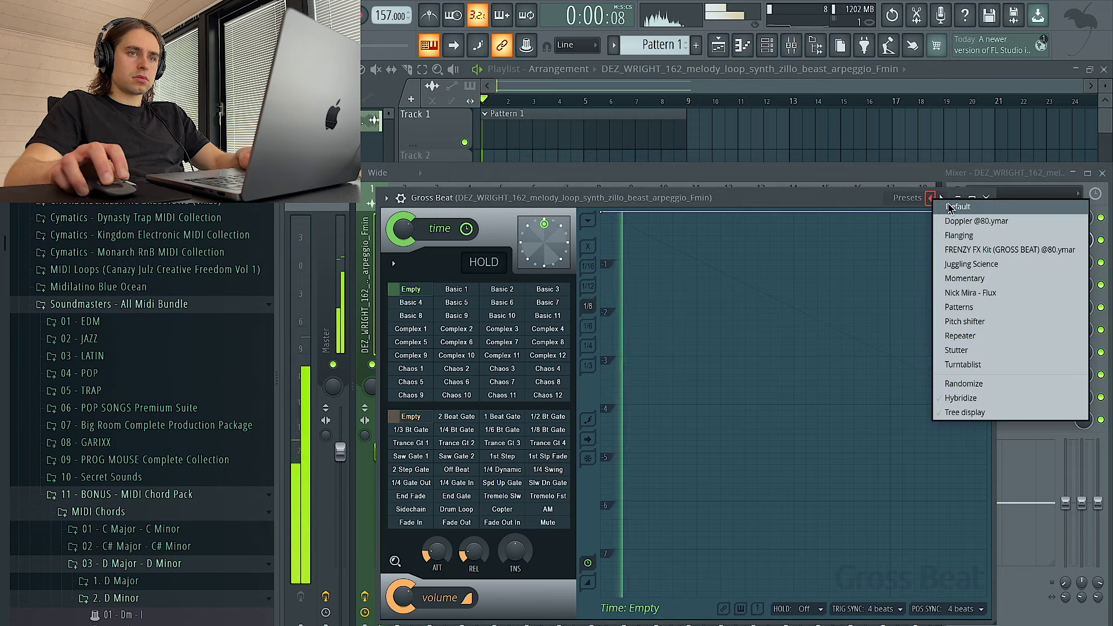
pyautogui.click(976, 221)
pyautogui.click(420, 420)
pyautogui.press('space')
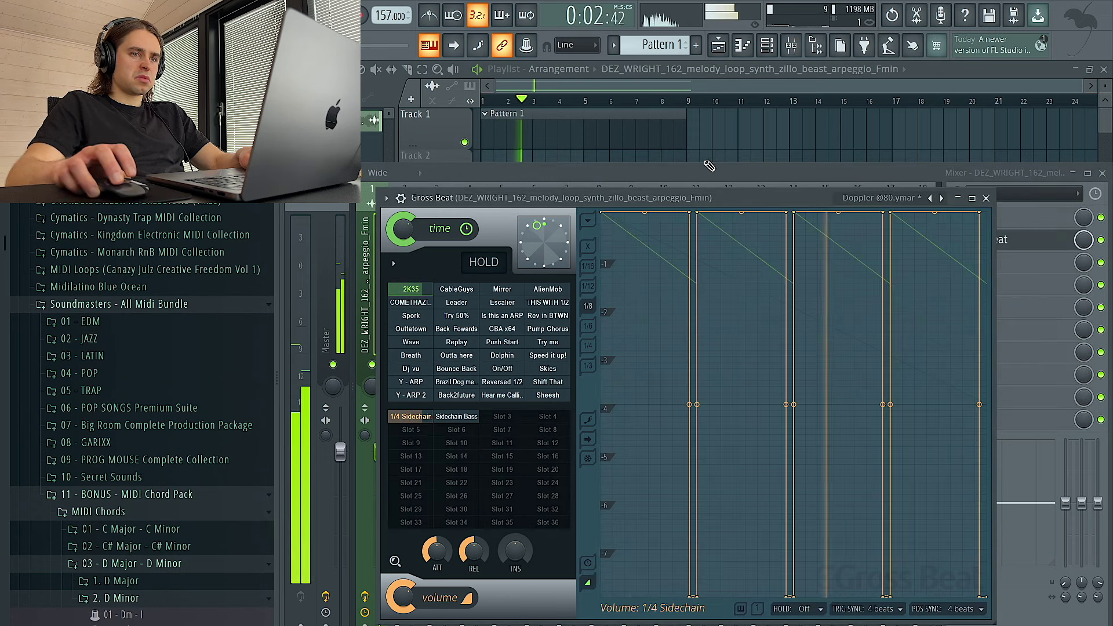
# - Duplicate the melody loop clip on Track 5 directly after itself in the playlist
pyautogui.click(722, 159)
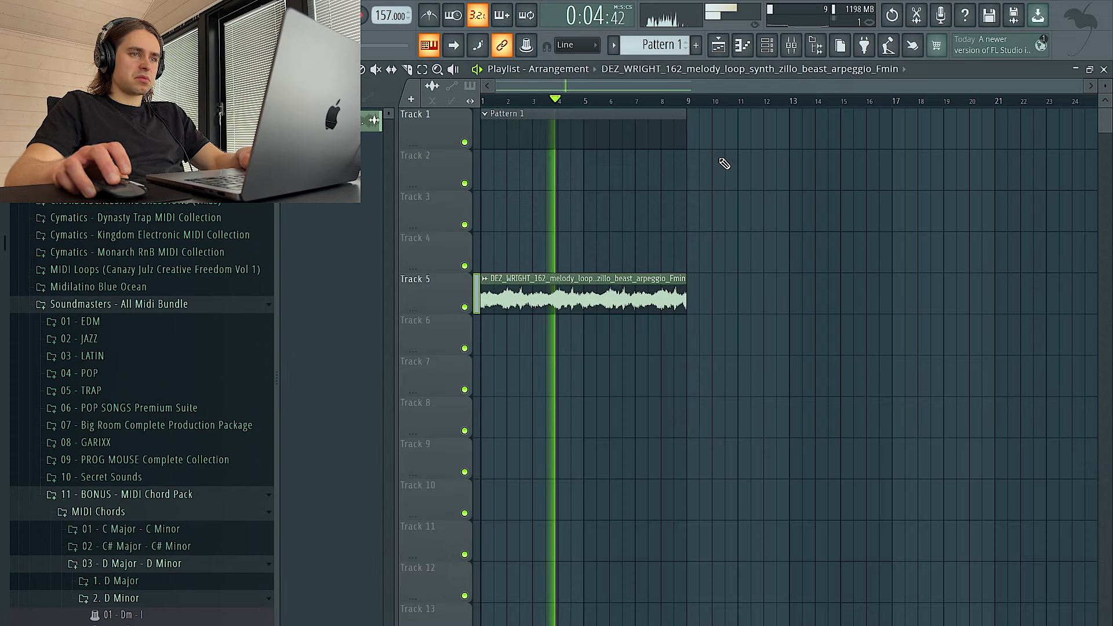
pyautogui.click(795, 47)
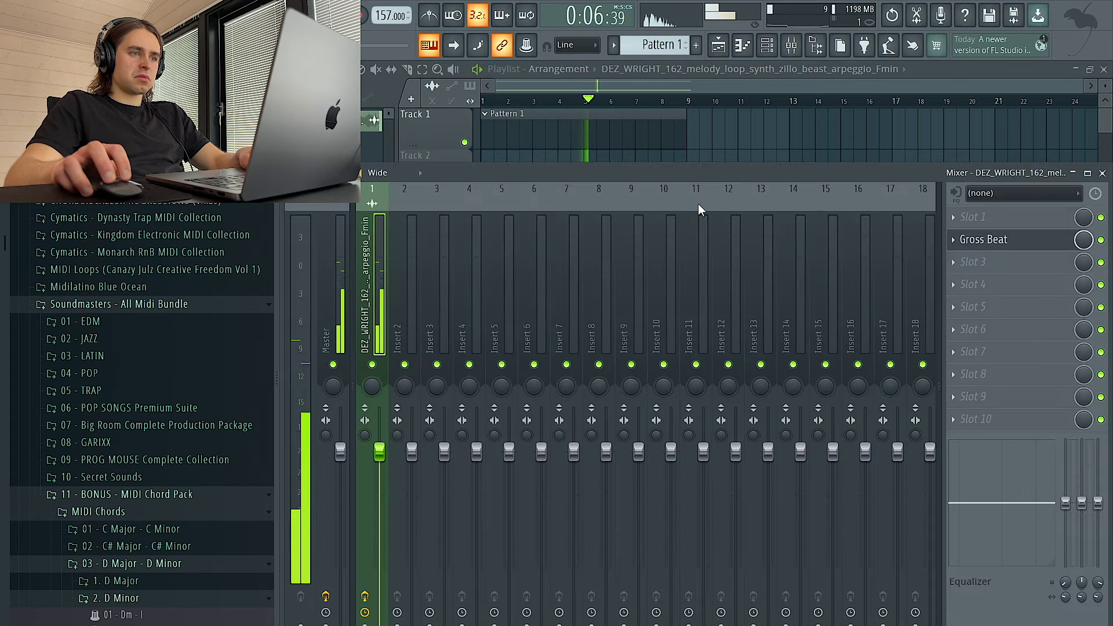
pyautogui.click(776, 161)
pyautogui.keyDown('ctrl'); pyautogui.click(600, 305); pyautogui.keyUp('ctrl')
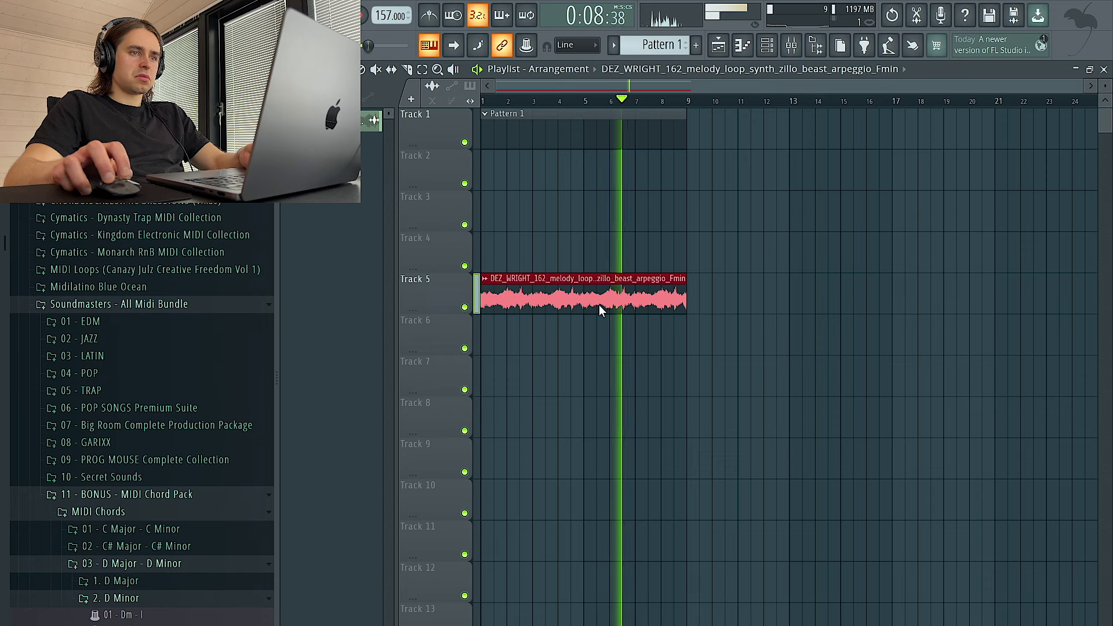
pyautogui.hotkey('ctrl', 'b')
# - Arm the Master mixer track, render it to an audio clip in the playlist, and delete the source loops from Track 5
pyautogui.click(793, 49)
pyautogui.click(326, 624)
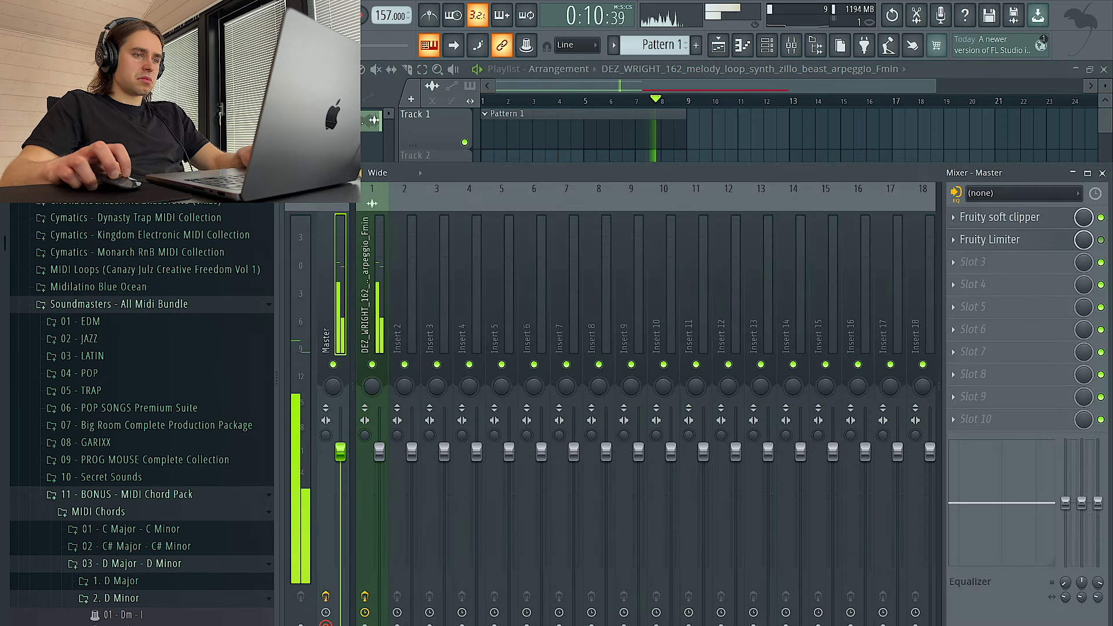
pyautogui.hotkey('alt', 'r')
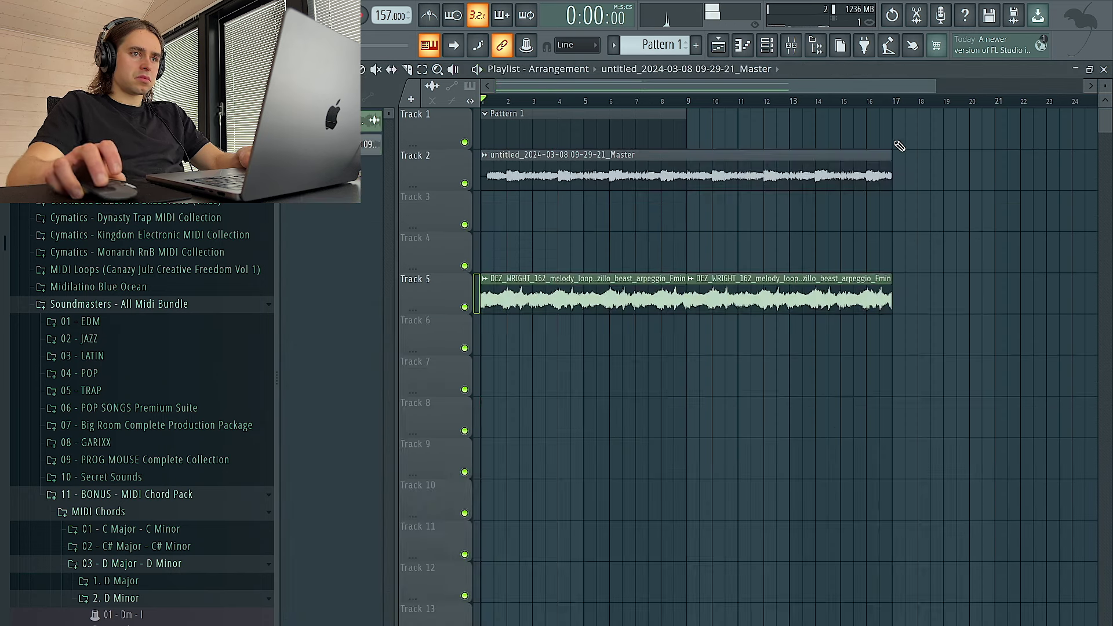
pyautogui.rightClick(613, 304)
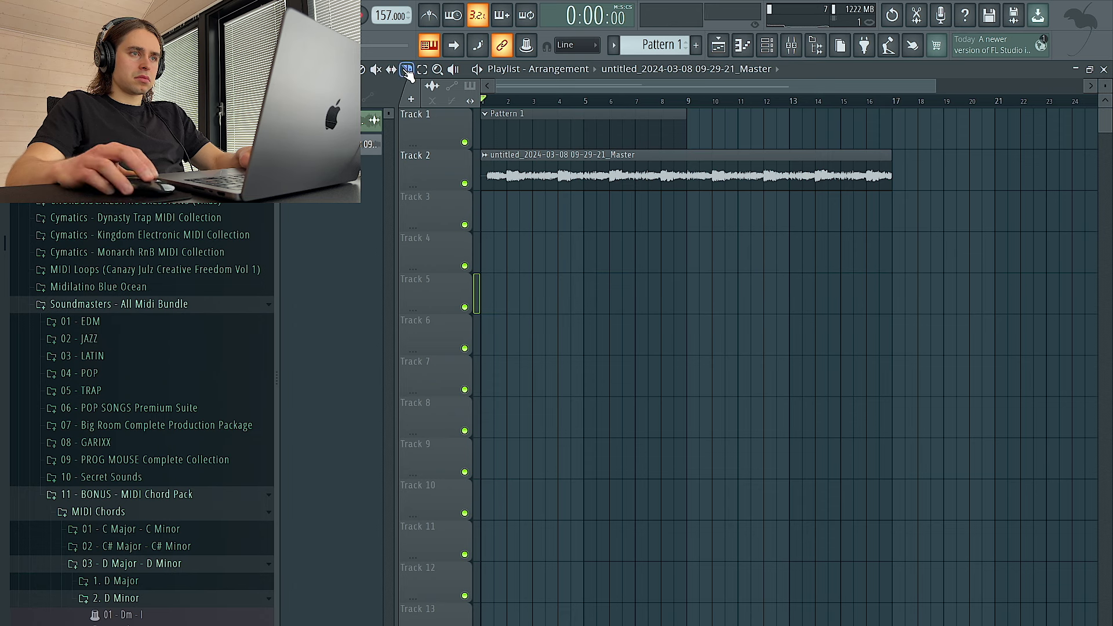
# - Slice the rendered Master clip at bar 9, delete its first half, and move the second half to bar 1
pyautogui.moveTo(691, 137); pyautogui.dragTo(694, 196)
pyautogui.keyDown('ctrl'); pyautogui.click(643, 183); pyautogui.keyUp('ctrl')
pyautogui.press('Delete')
pyautogui.moveTo(738, 166); pyautogui.dragTo(532, 166)
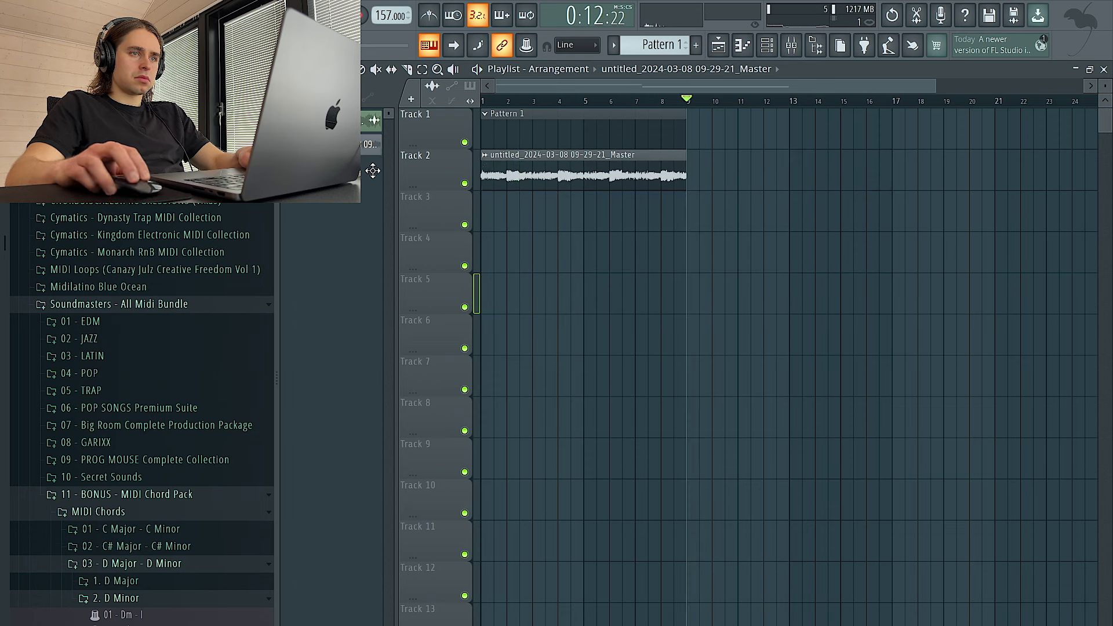
# - Set the rendered Master clip's time-stretching mode to Stretch
pyautogui.click(545, 102)
pyautogui.doubleClick(531, 171)
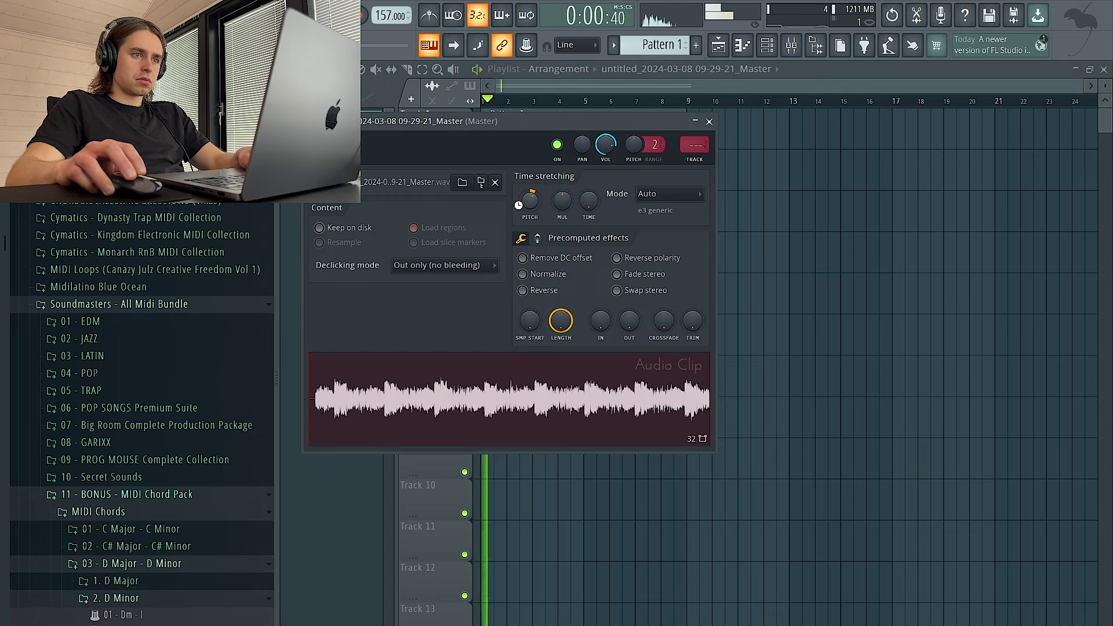
pyautogui.click(667, 194)
pyautogui.click(661, 235)
# - Play the stretched loop and set the typing keyboard's root note to B
pyautogui.press('space')
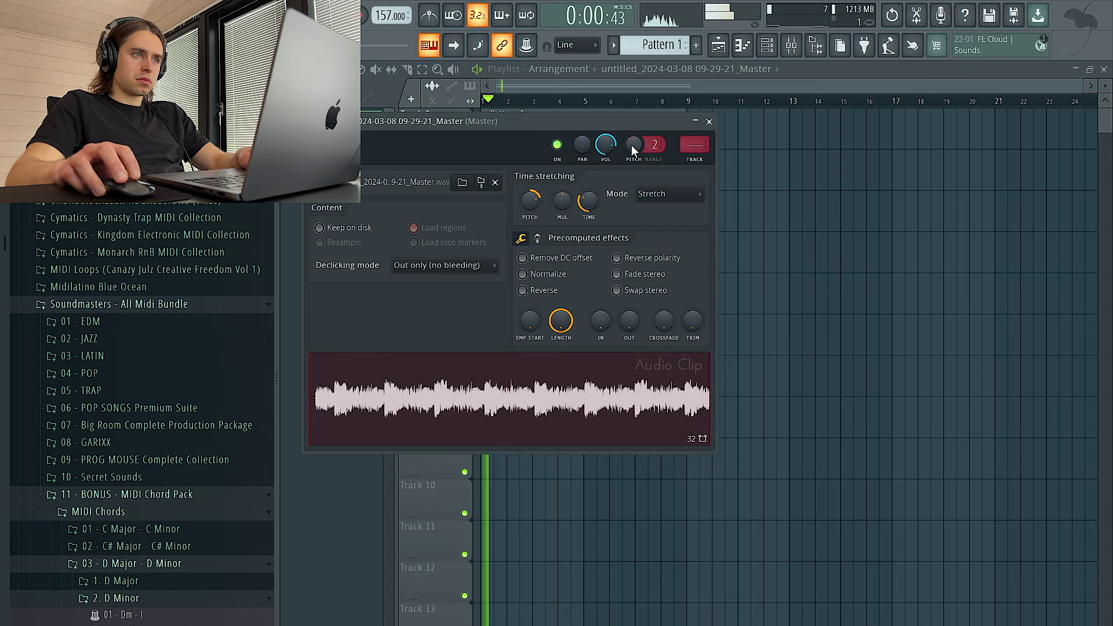
pyautogui.click(429, 48)
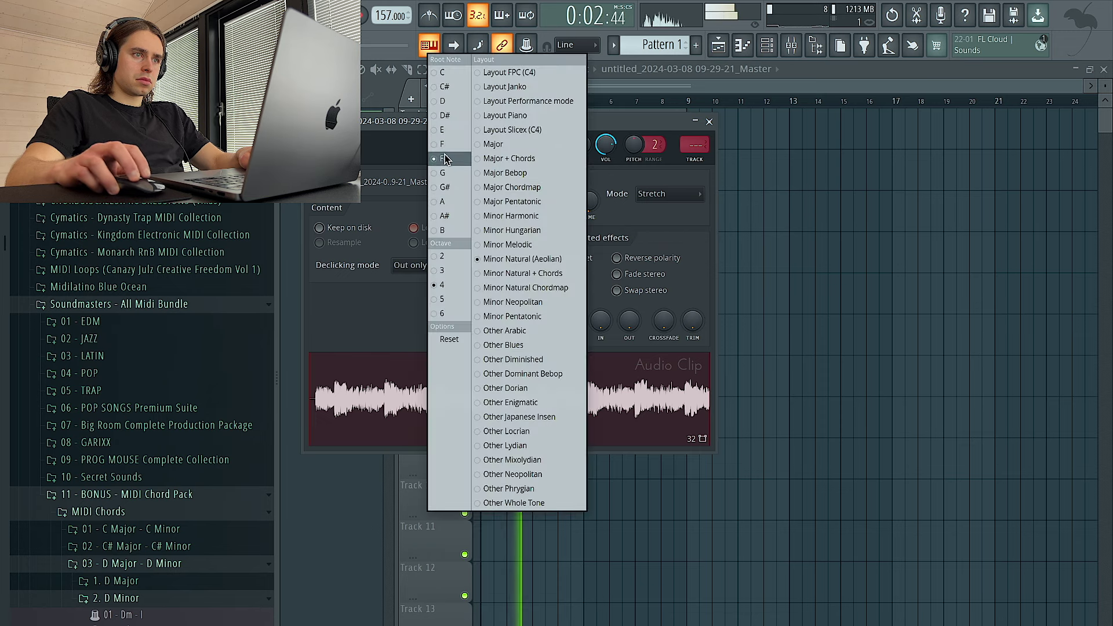
pyautogui.click(451, 230)
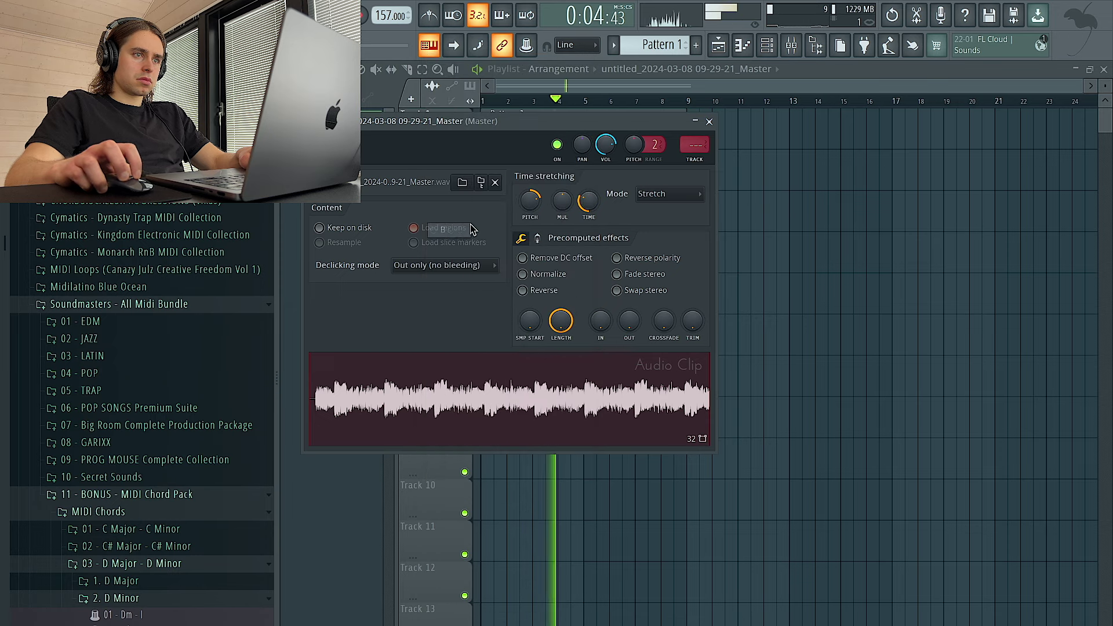
# - Load Fruity Parametric EQ 2 on the rendered clip's mixer track with the 20Hz + 18kHz cut preset and raise its low cut
pyautogui.press('F9')
pyautogui.click(992, 219)
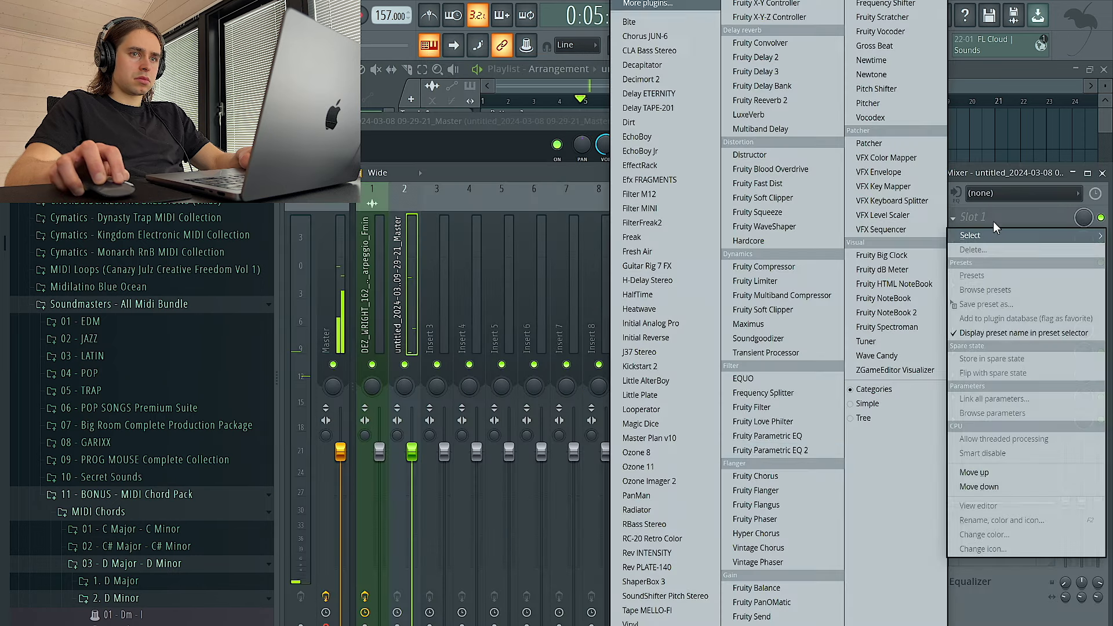
pyautogui.click(766, 451)
pyautogui.click(865, 218)
pyautogui.press('space')
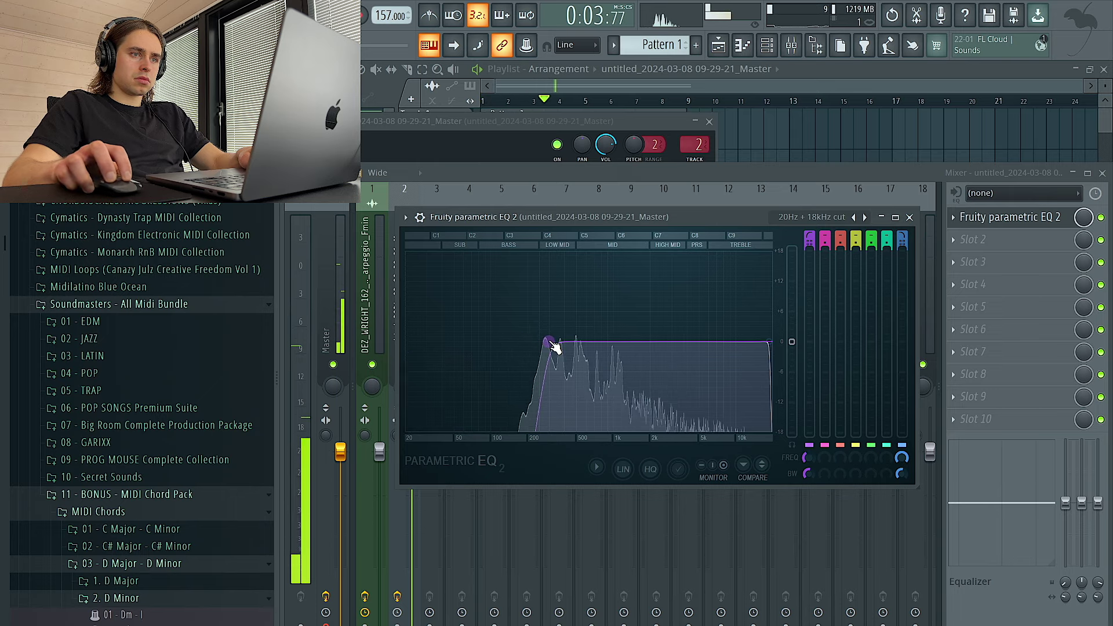
# - Load Dirt into the second slot of the rendered clip's mixer track, step through its presets, and close it
pyautogui.press('F5')
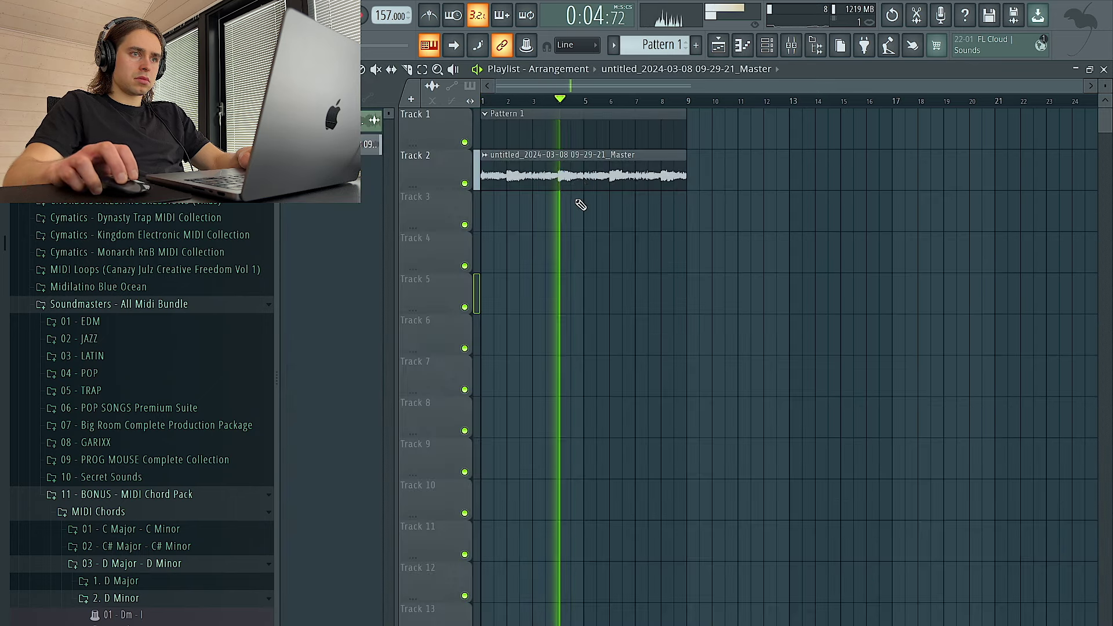
pyautogui.doubleClick(634, 186)
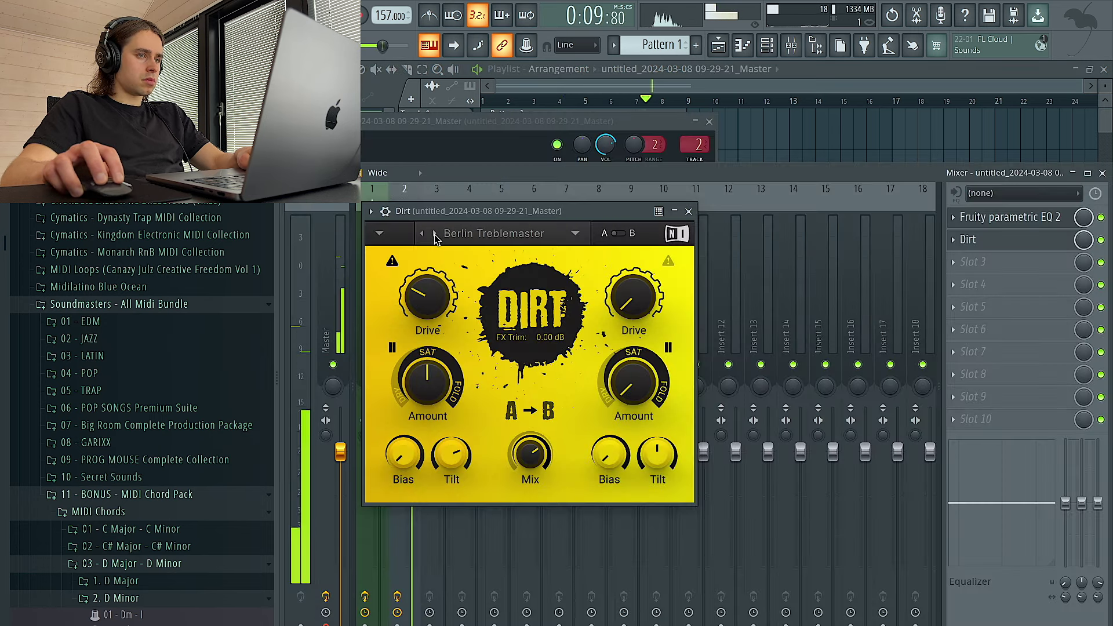
pyautogui.click(689, 211)
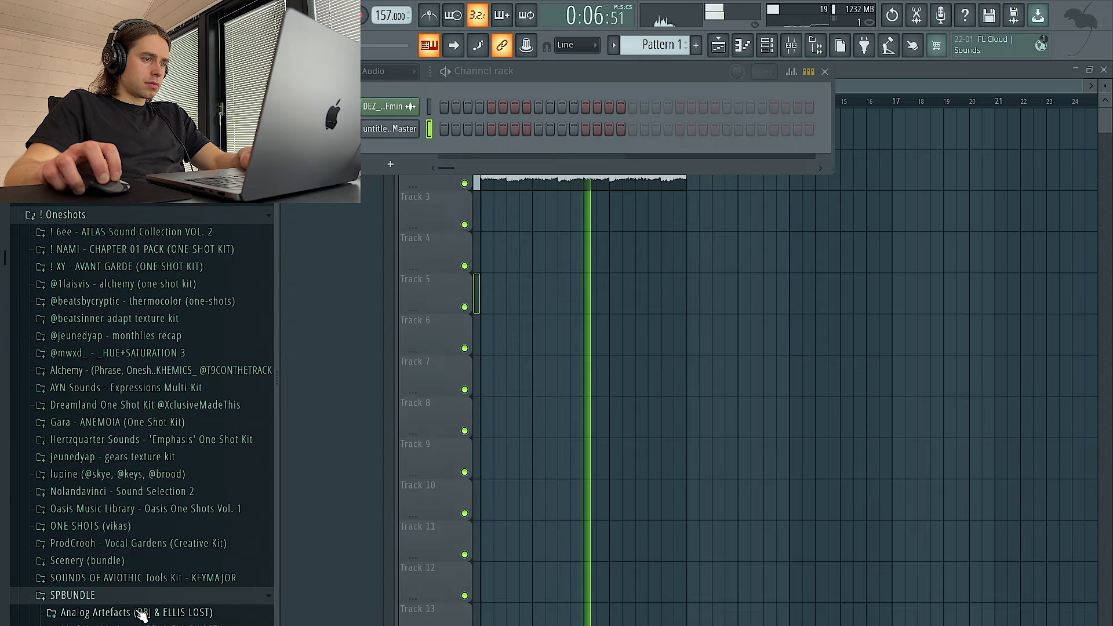
# - Add the Thriller Bass [Cm] one-shot from the Analog Artefacts Bass folder to the channel rack
pyautogui.click(139, 611)
pyautogui.scroll(-2, 136, 547)
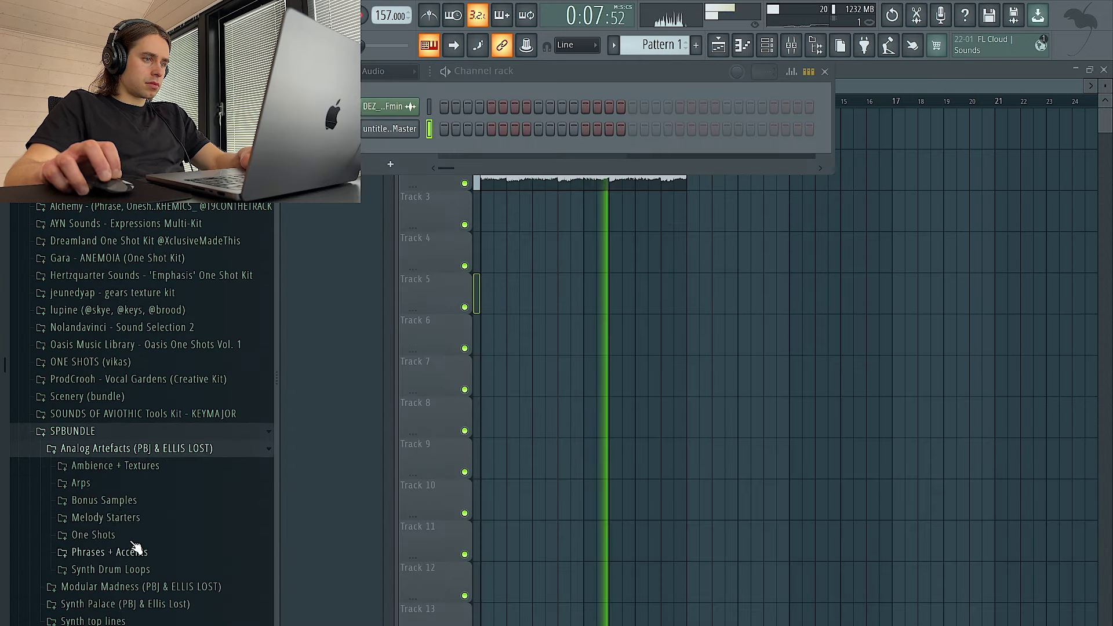
pyautogui.scroll(-2, 151, 510)
pyautogui.click(110, 442)
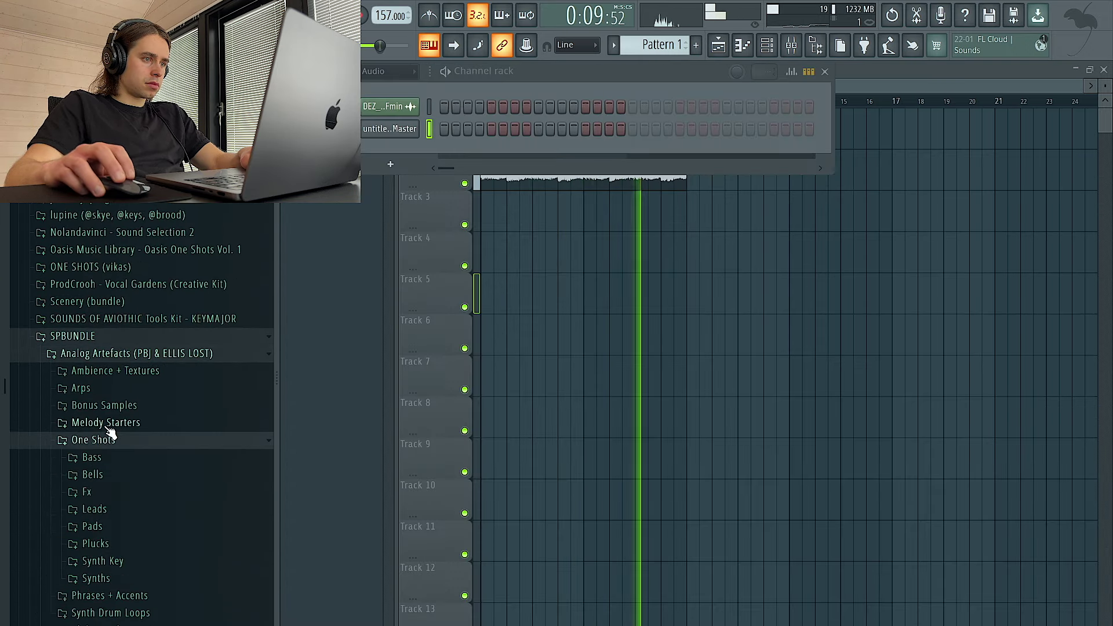
pyautogui.click(110, 459)
pyautogui.click(154, 509)
pyautogui.scroll(-4, 147, 464)
pyautogui.click(142, 413)
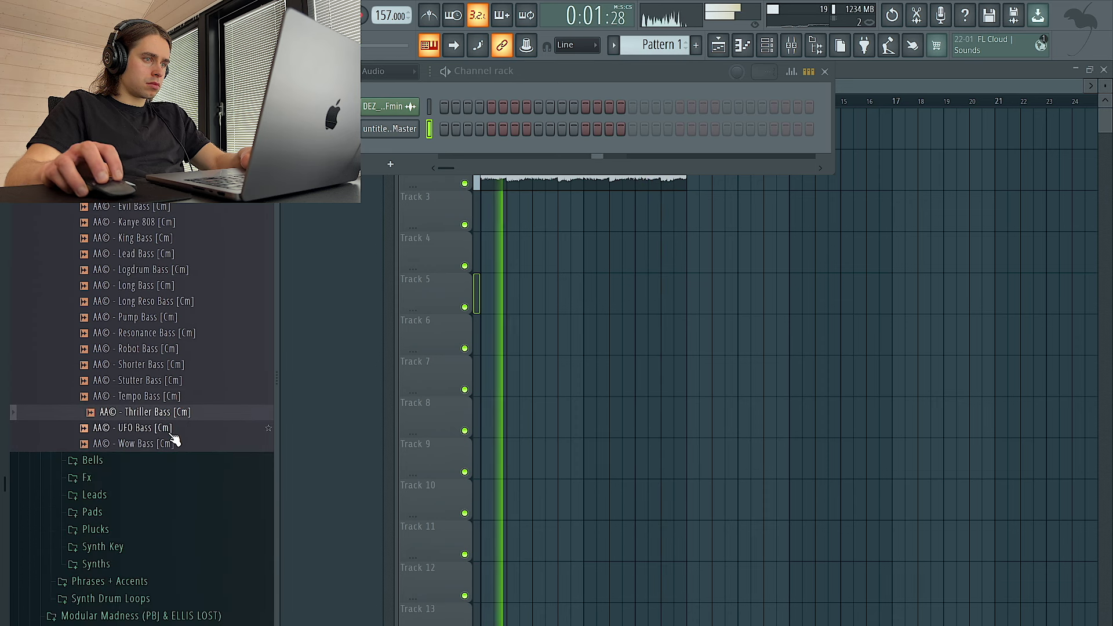
pyautogui.moveTo(232, 366); pyautogui.dragTo(390, 129)
# - Enable Cut itself for the Thriller Bass channel
pyautogui.rightClick(390, 129)
pyautogui.click(448, 223)
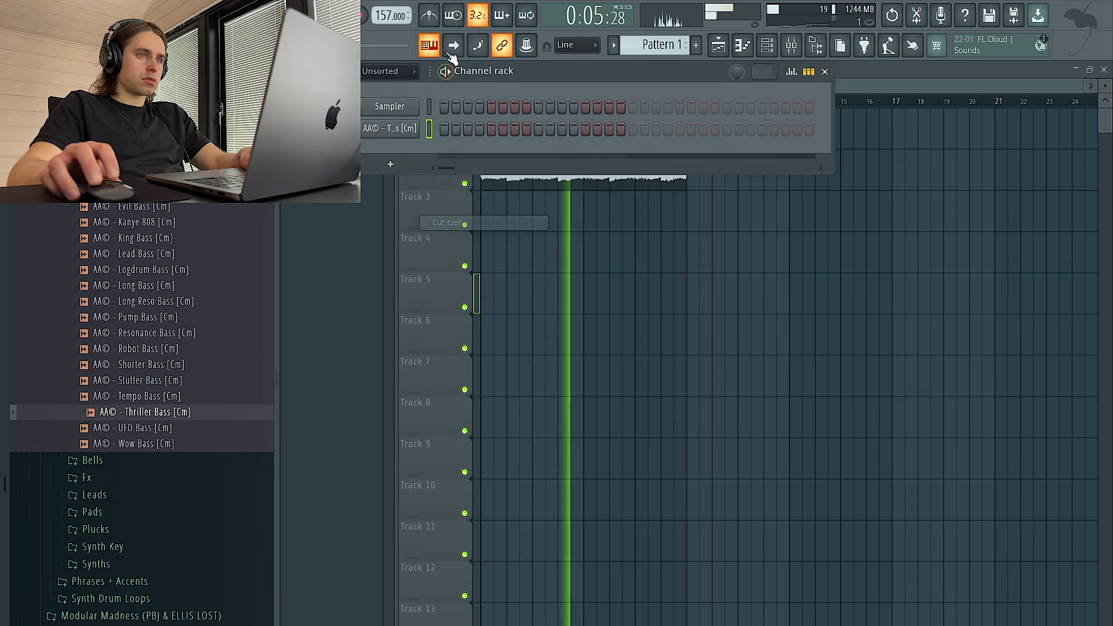
pyautogui.click(429, 46)
# - Open the piano roll for Thriller Bass and draw a two-bar B5 note starting at bar 1
pyautogui.rightClick(390, 129)
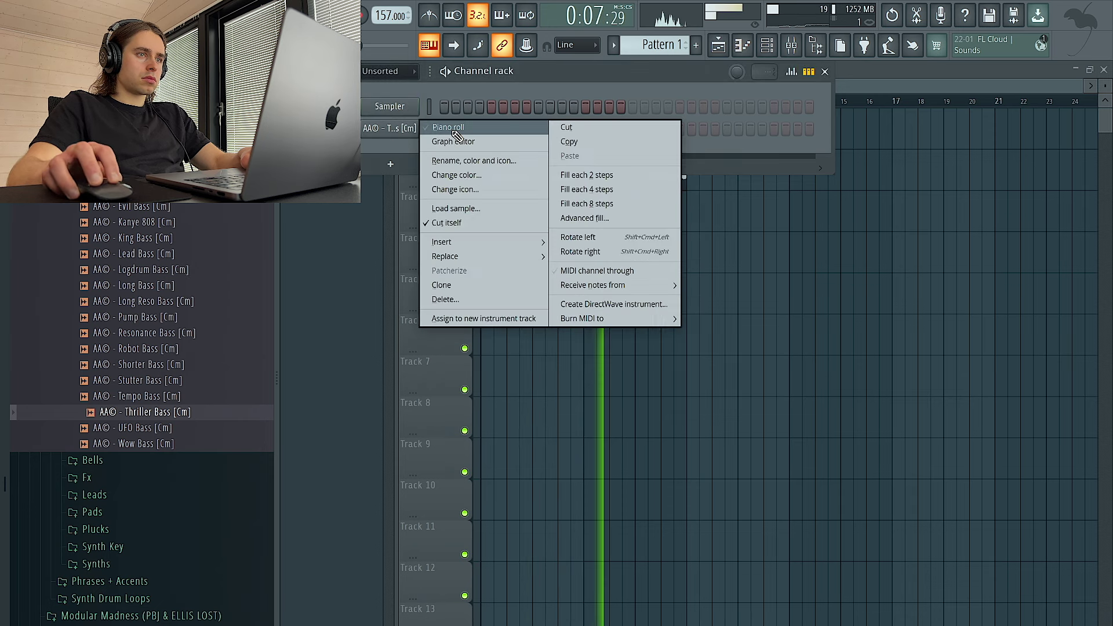
pyautogui.click(455, 130)
pyautogui.moveTo(341, 254); pyautogui.dragTo(471, 262)
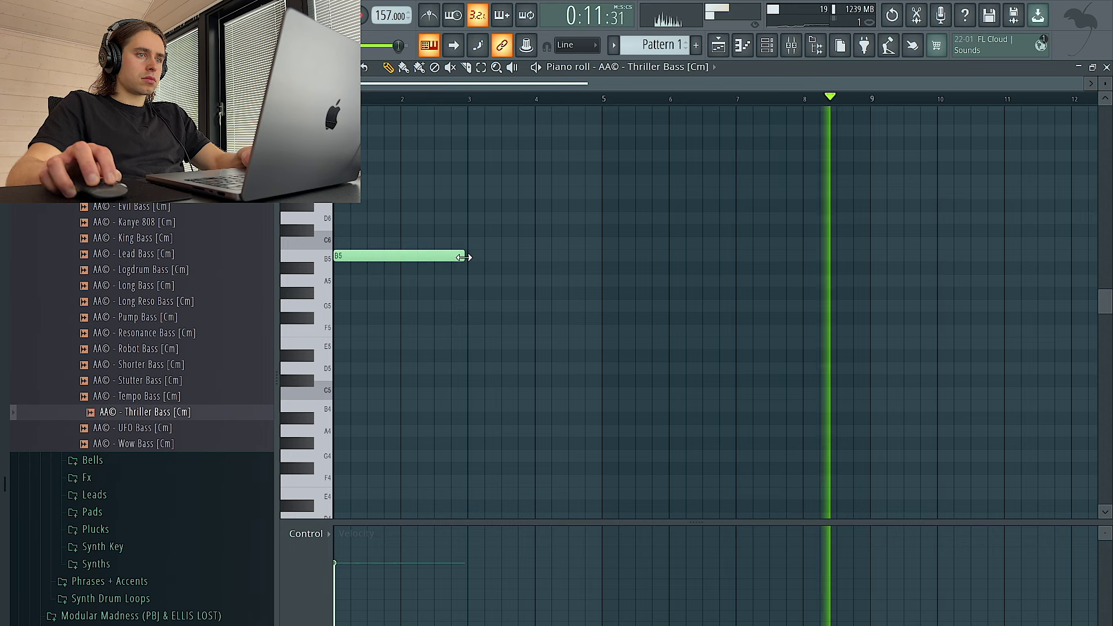
pyautogui.click(313, 67)
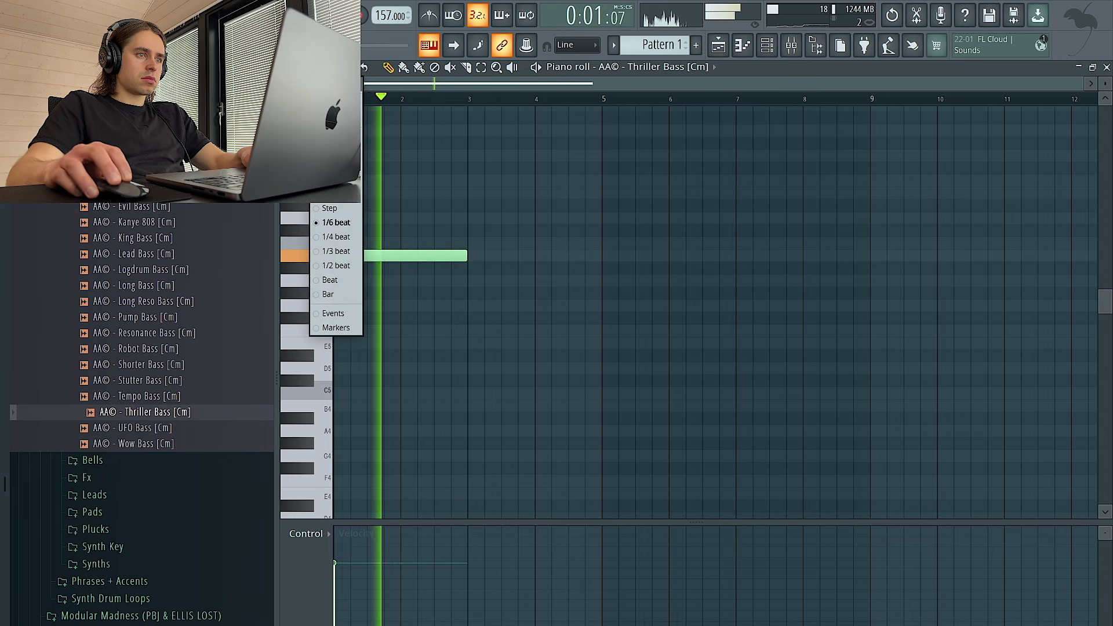
pyautogui.click(313, 67)
# - Extend the bass line to bar 9 using a four-bar B5 note followed by two two-bar B5 notes
pyautogui.click(469, 242)
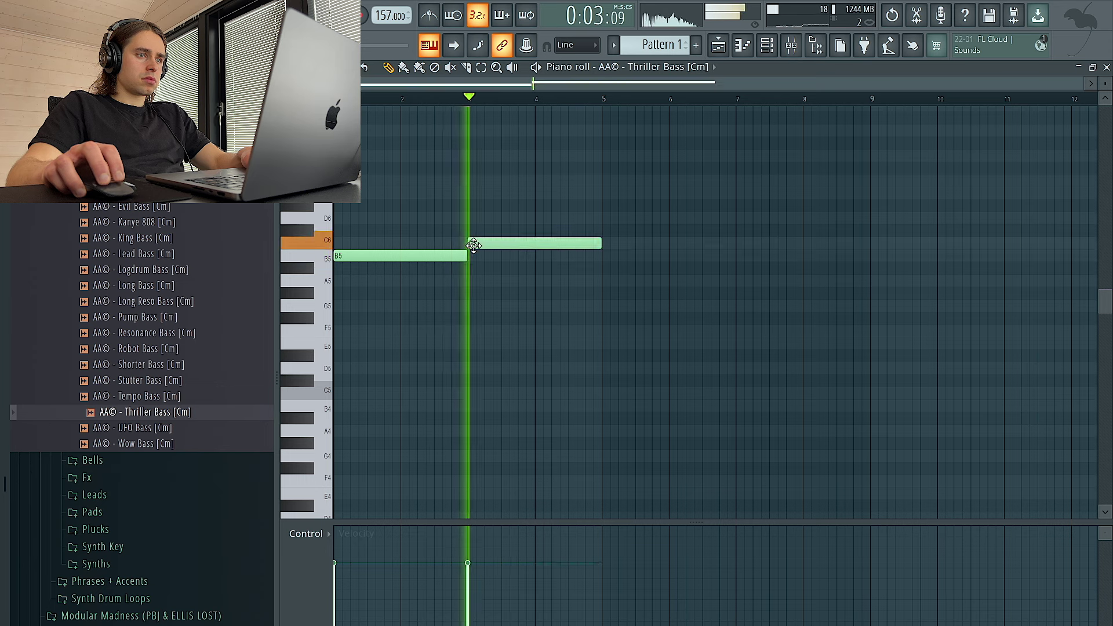
pyautogui.press('space')
pyautogui.moveTo(492, 243); pyautogui.dragTo(494, 282)
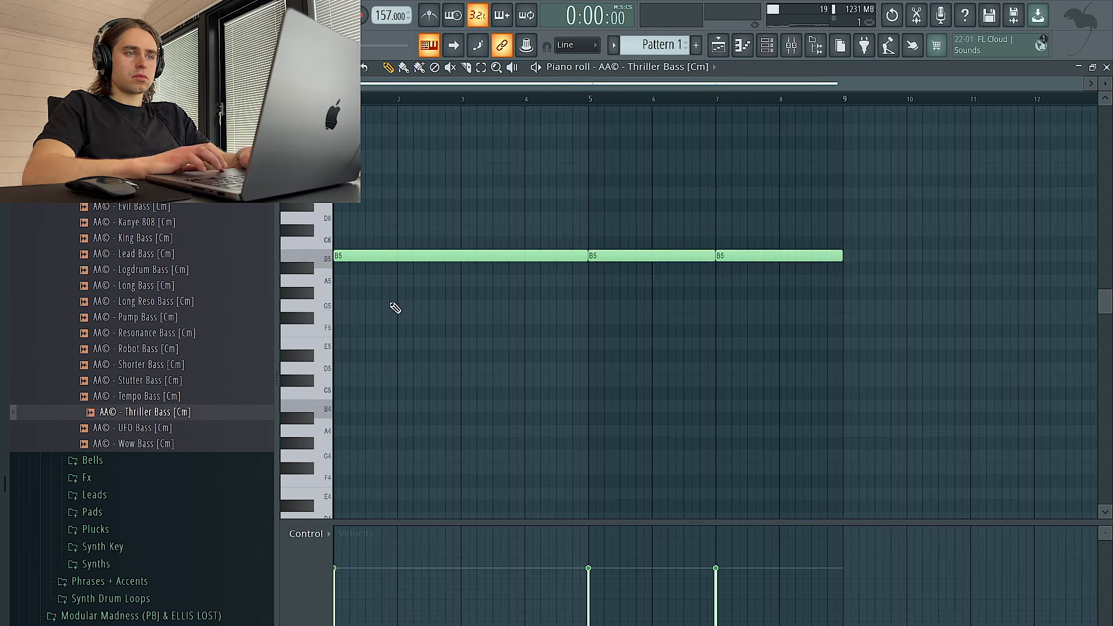
# - Split the first B5 note at beat 2 of bar 2 and at bar 3, playing the bass line to check the rhythm
pyautogui.press('space')
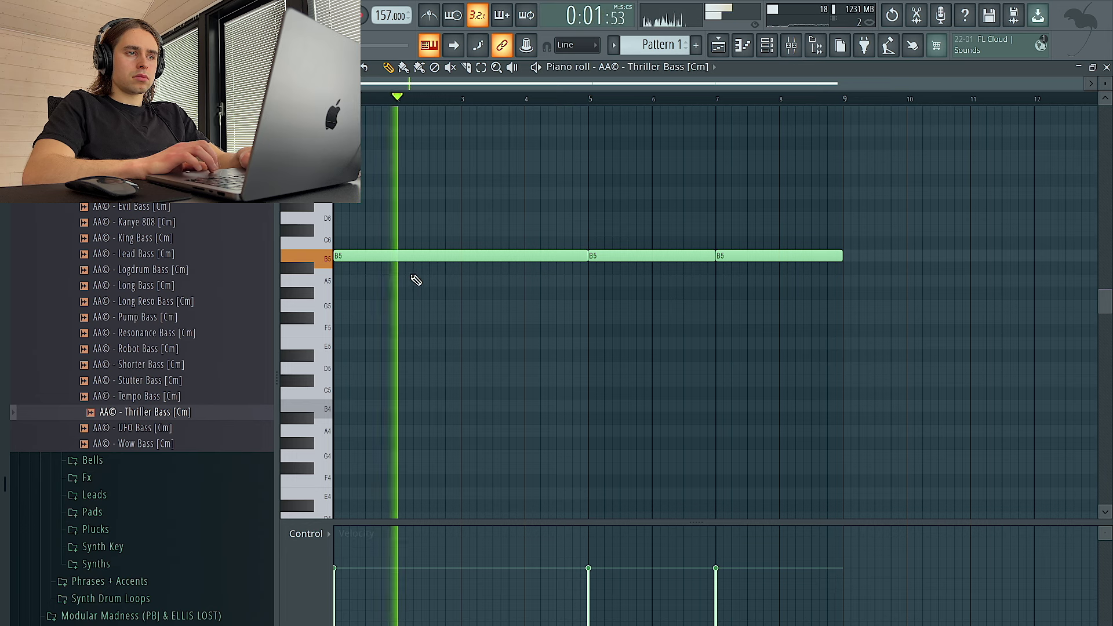
pyautogui.click(412, 256)
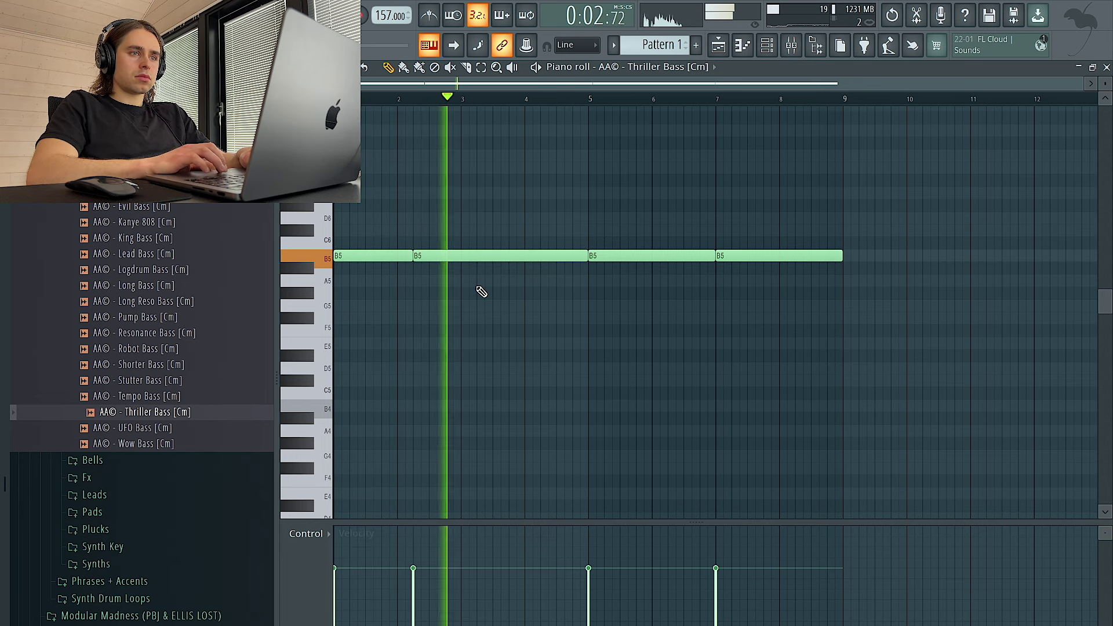
pyautogui.click(460, 257)
pyautogui.press('space')
pyautogui.press('space')
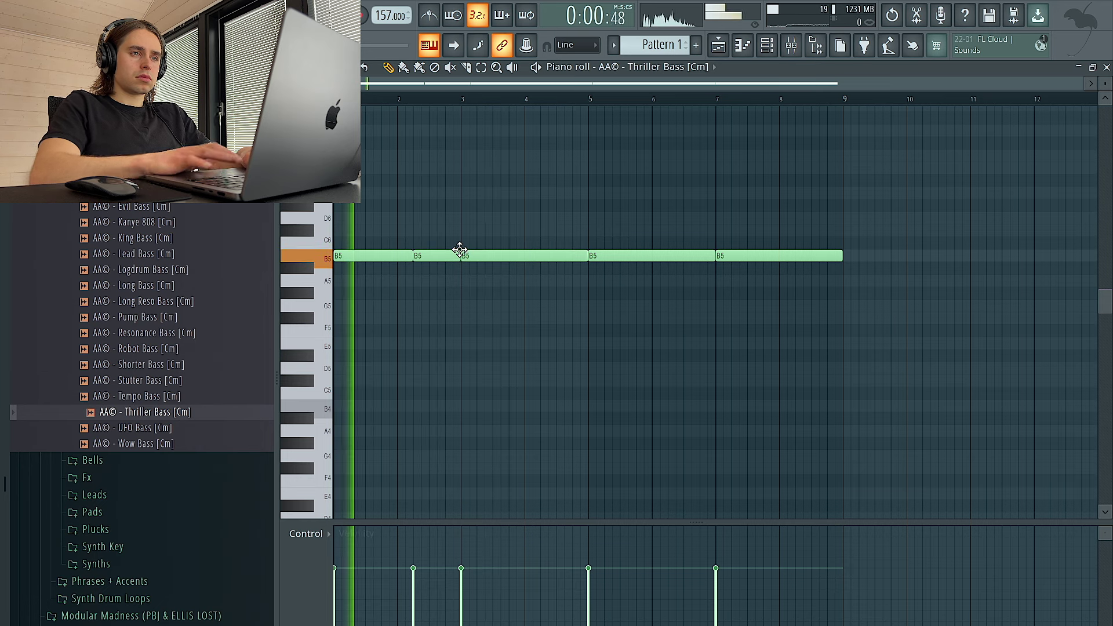
# - Replace the bass notes from bar 5 to bar 9 with a copy of the first four bars' three-note pattern
pyautogui.moveTo(798, 301); pyautogui.dragTo(694, 212)
pyautogui.press('Delete')
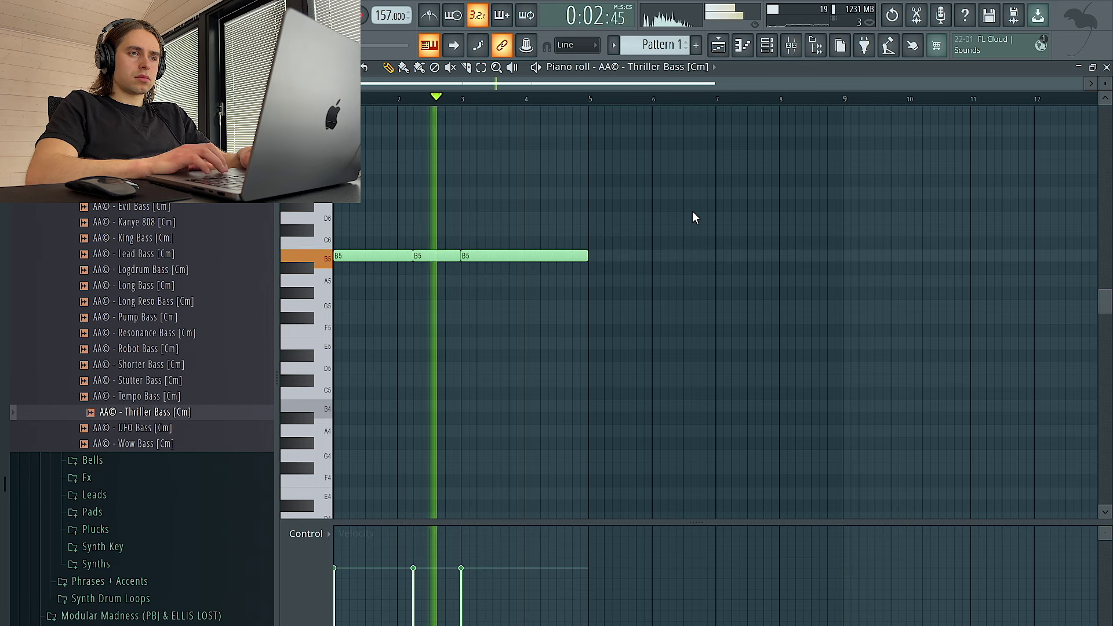
pyautogui.hotkey('ctrl', 'z')
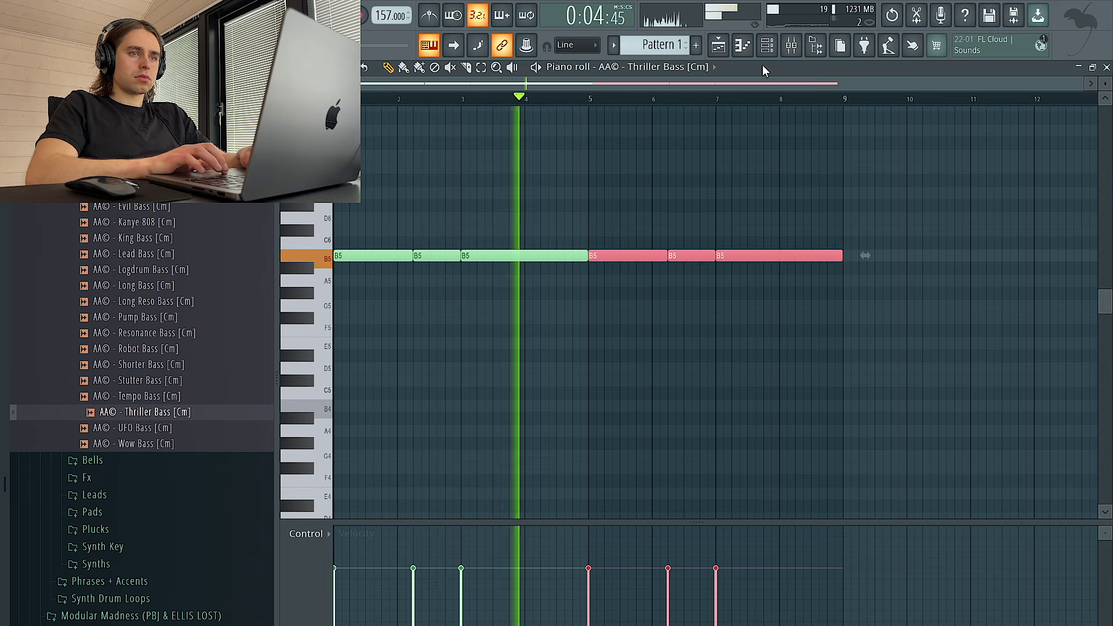
# - Route Thriller Bass to mixer insert 3 and add Fruity Parametric EQ 2 with a low cut at about 100 Hz
pyautogui.press('F6')
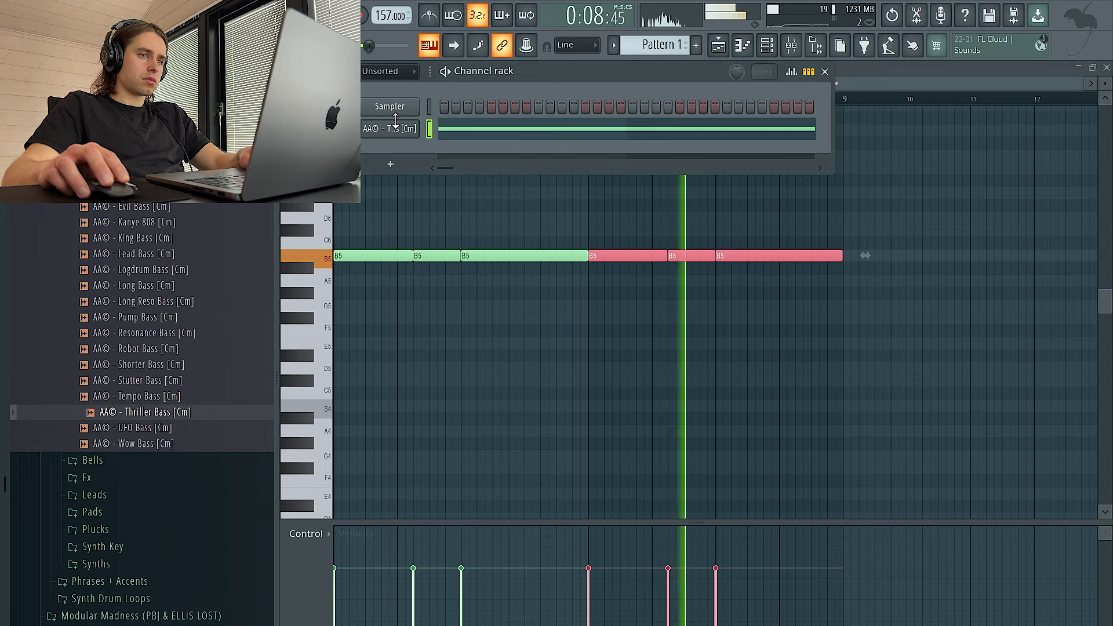
pyautogui.press('F9')
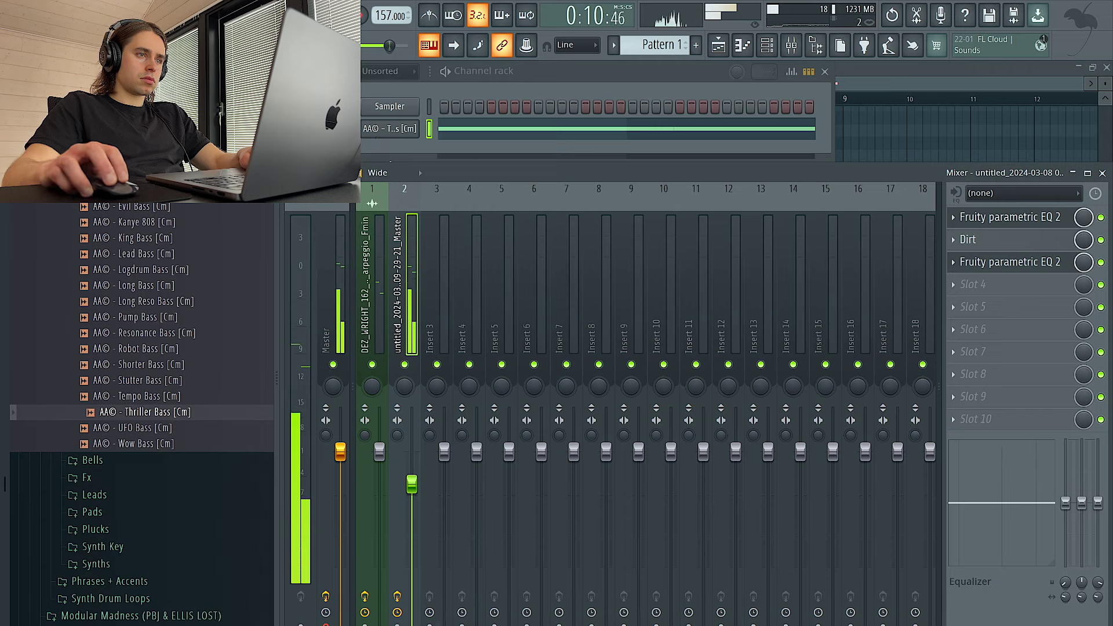
pyautogui.moveTo(350, 129); pyautogui.dragTo(350, 121)
pyautogui.click(973, 216)
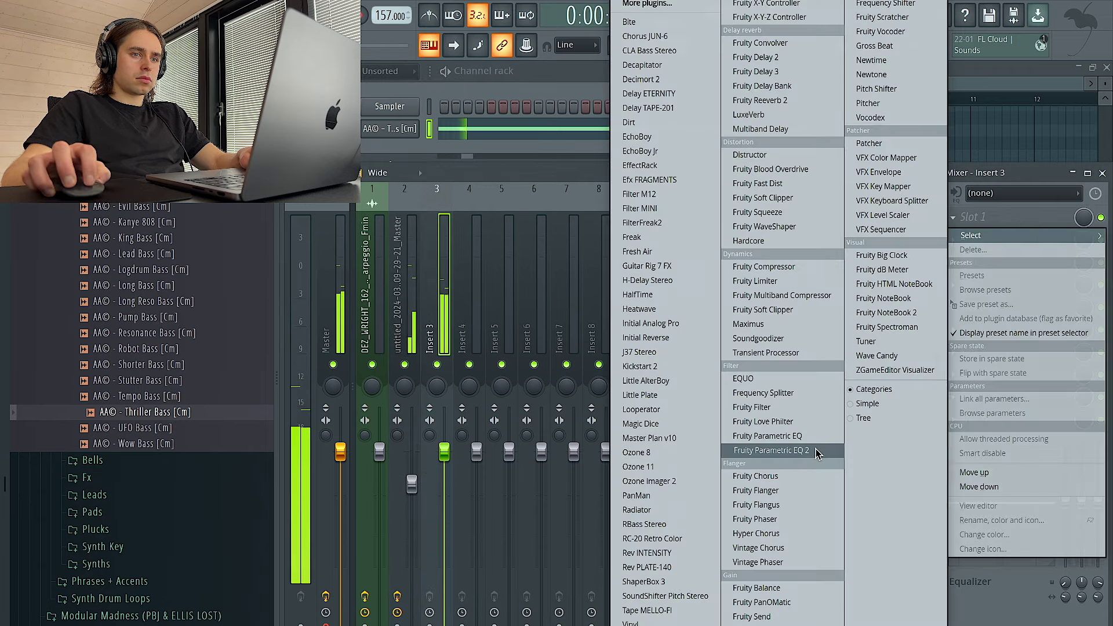
pyautogui.click(801, 244)
pyautogui.click(749, 102)
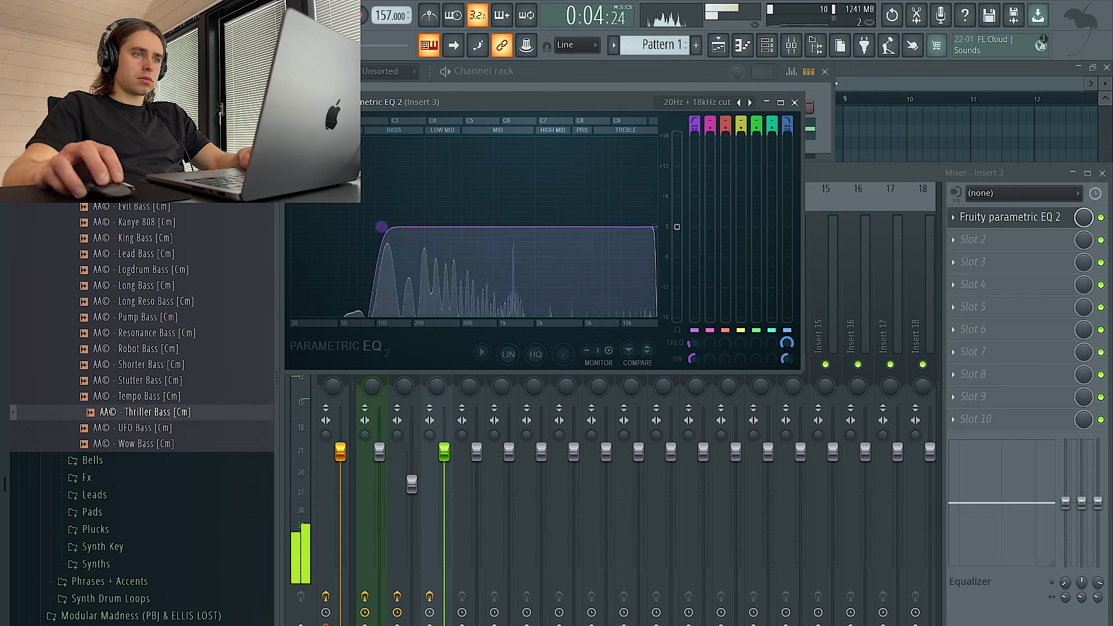
pyautogui.click(794, 102)
# - Place the Synth Riser FX sample on Track 5 at bar 8 and audition the Drop FX and Fall Fx samples
pyautogui.scroll(-4, 139, 365)
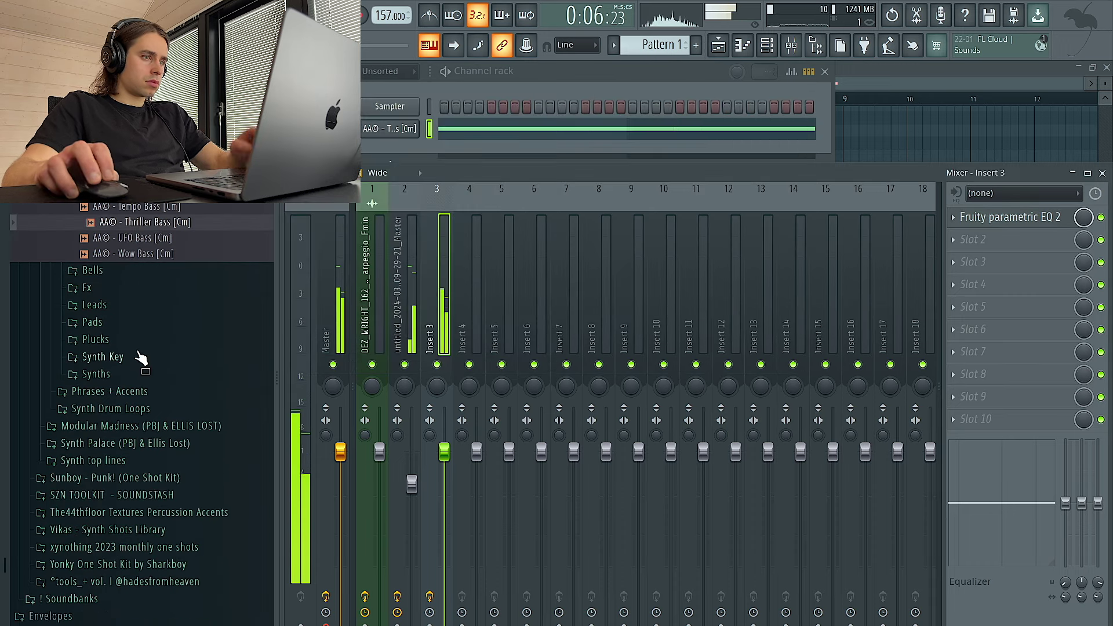
pyautogui.click(87, 288)
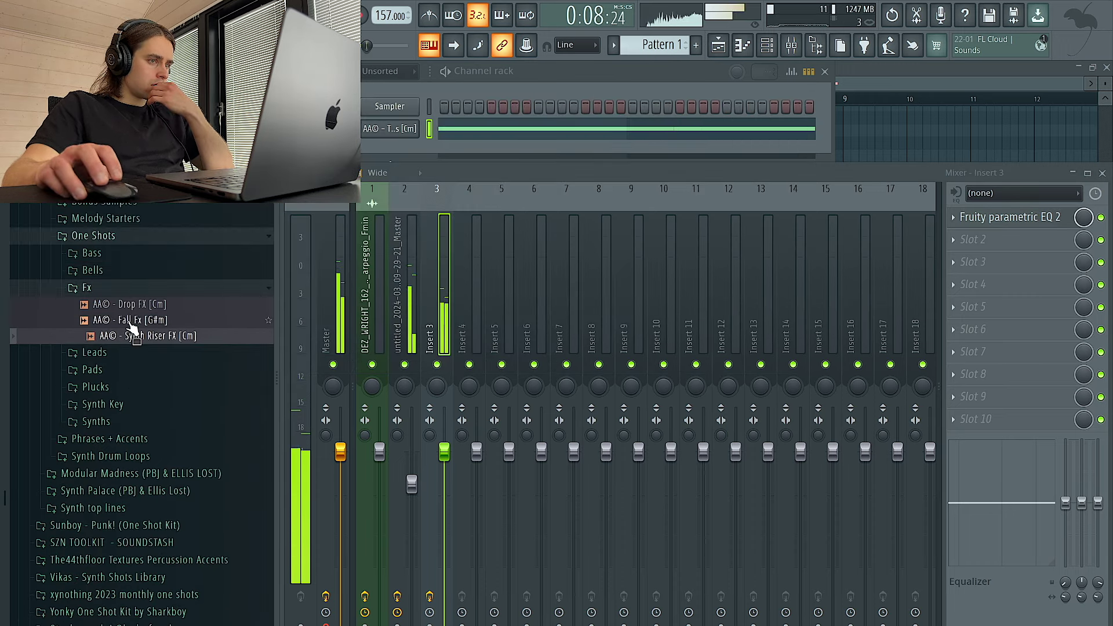
pyautogui.click(718, 46)
pyautogui.moveTo(152, 333); pyautogui.dragTo(658, 299)
pyautogui.click(133, 303)
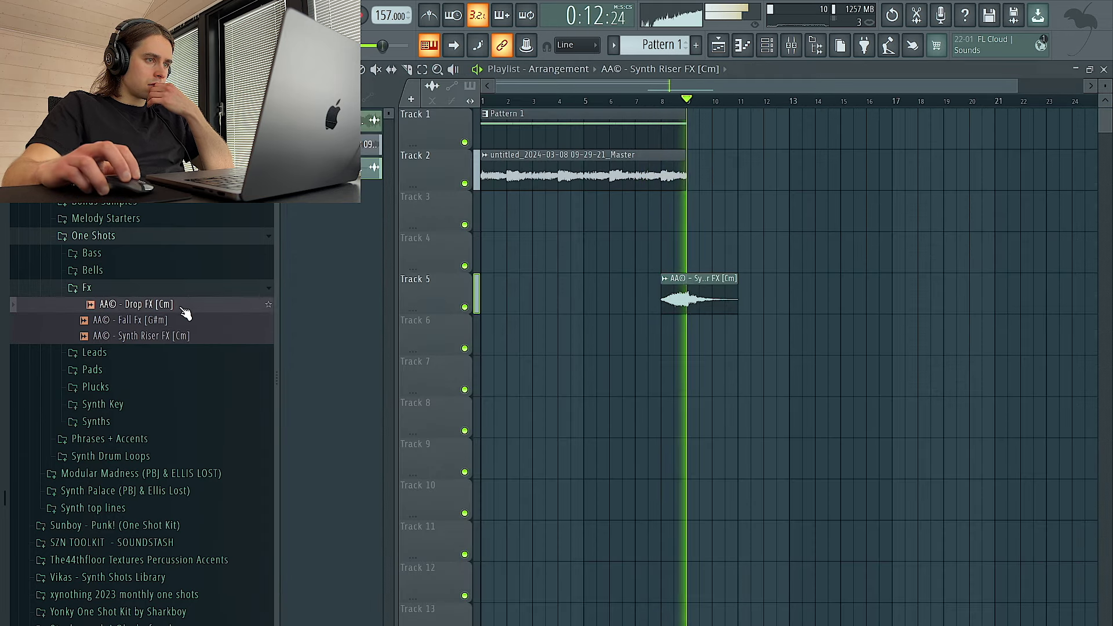
pyautogui.click(168, 321)
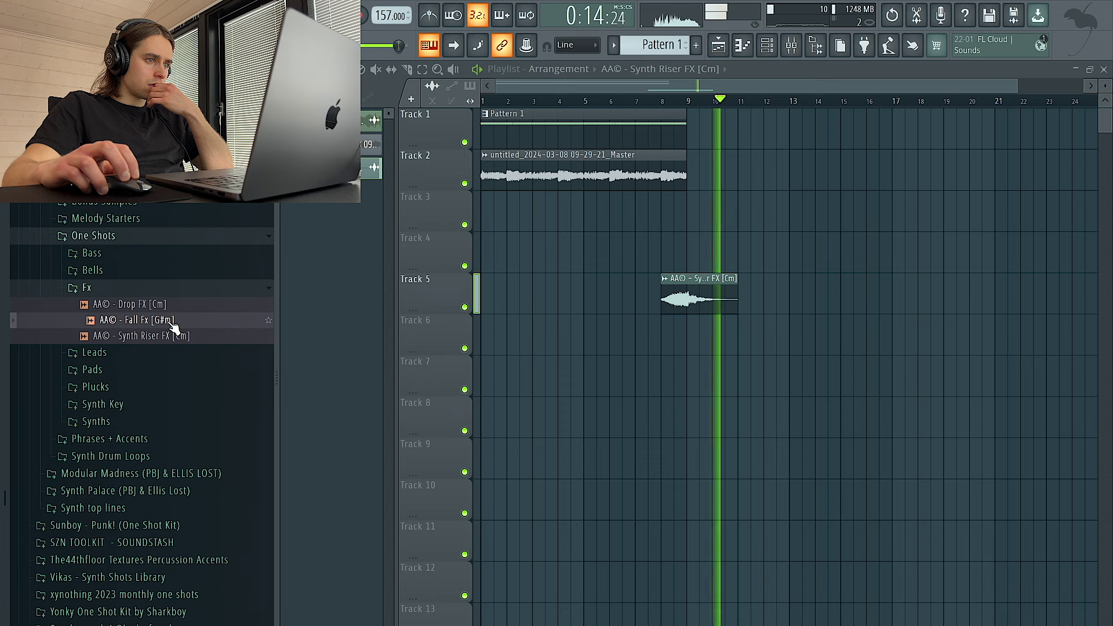
pyautogui.click(165, 307)
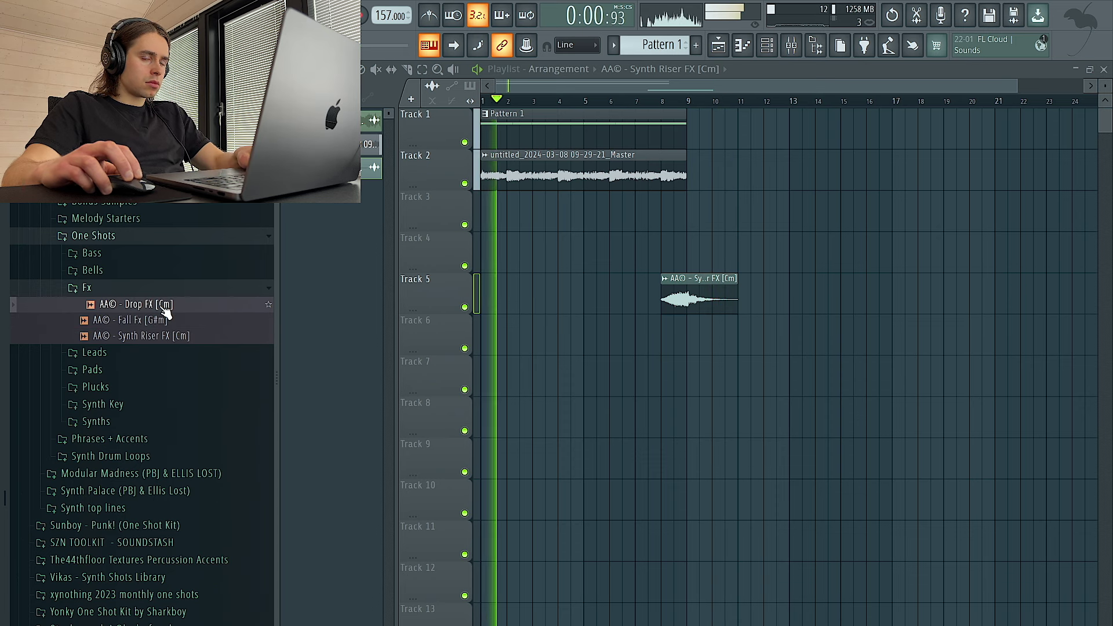
pyautogui.click(166, 323)
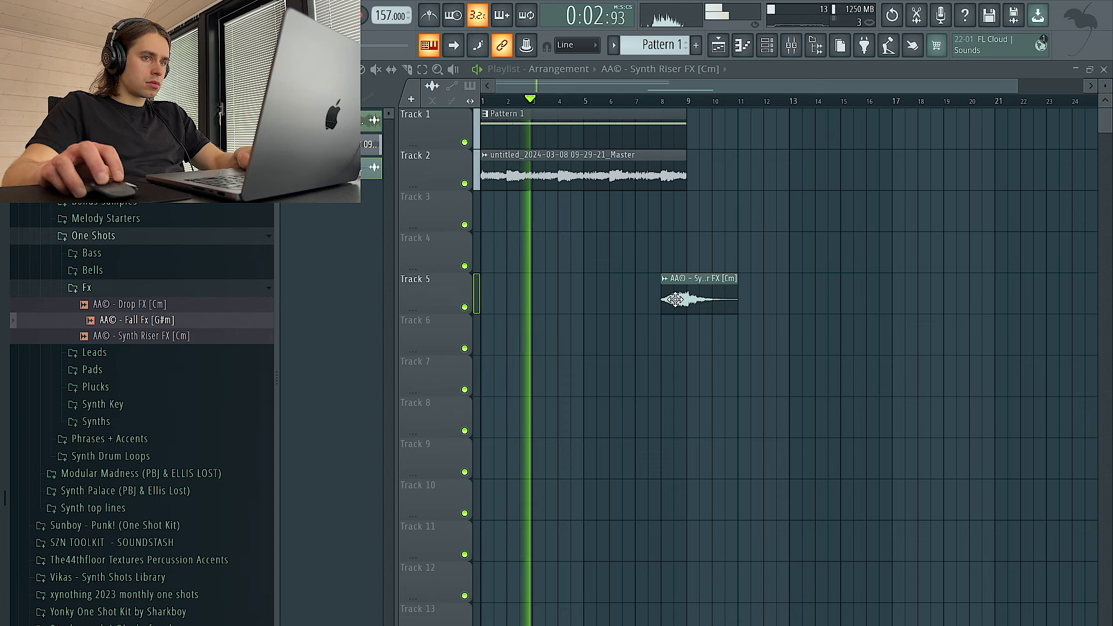
# - Set the Synth Riser FX clip's time-stretching mode to Stretch and adjust its stretch settings
pyautogui.doubleClick(718, 300)
pyautogui.moveTo(519, 189); pyautogui.dragTo(541, 471)
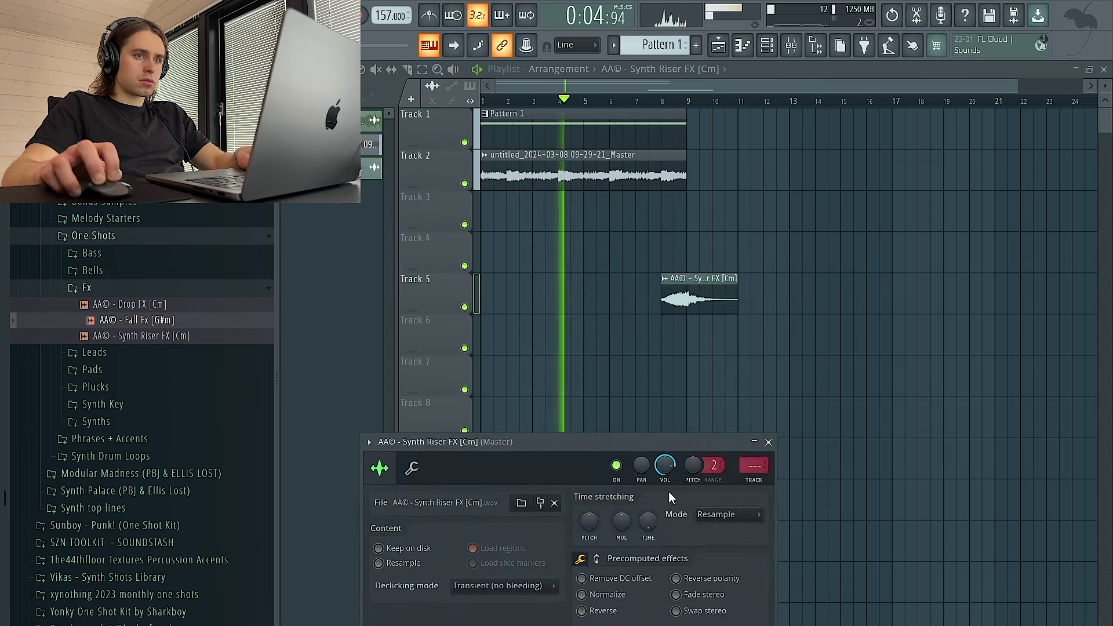
pyautogui.moveTo(648, 522); pyautogui.dragTo(649, 514)
pyautogui.click(728, 515)
pyautogui.click(719, 556)
# - Duplicate the Pattern 1 and resampled melody clips up to bar 17 and lower the Synth Riser FX volume
pyautogui.moveTo(803, 212); pyautogui.dragTo(586, 136)
pyautogui.hotkey('ctrl', 'b')
pyautogui.rightClick(851, 276)
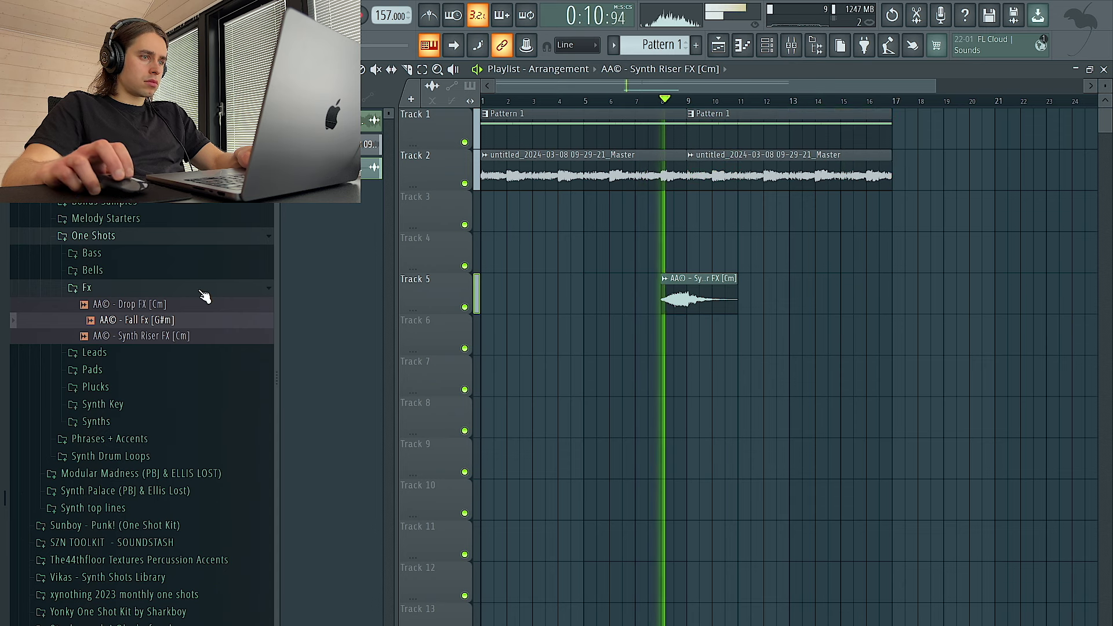
pyautogui.doubleClick(691, 296)
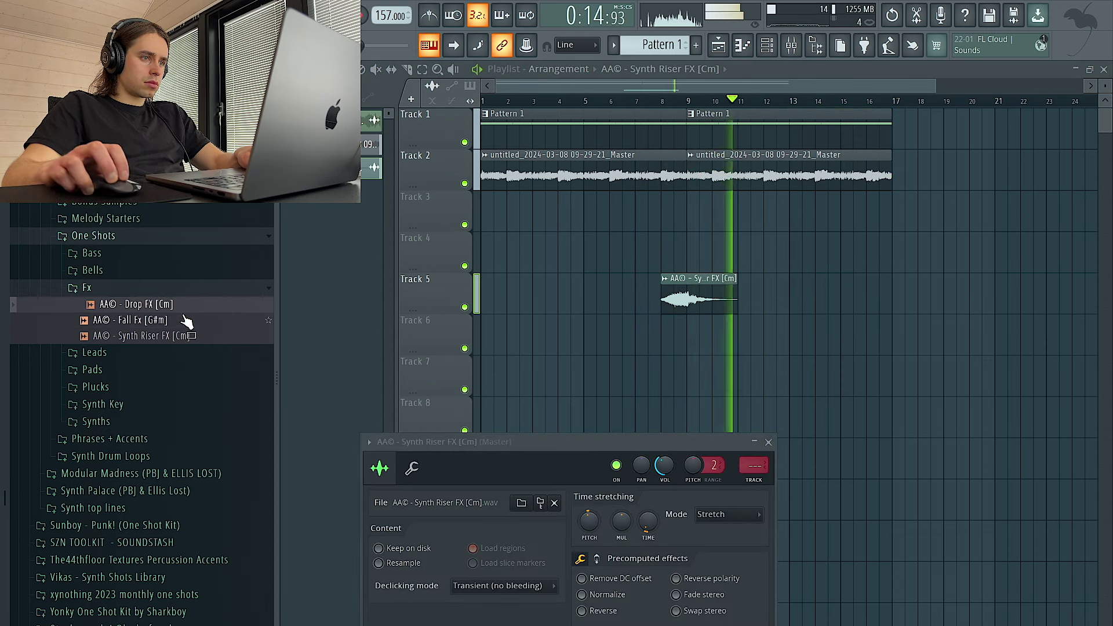
# - Try the Fall Fx sample on Track 4 at bar 13 with an adjusted pitch, playing it back before deleting the clip
pyautogui.moveTo(511, 282); pyautogui.dragTo(792, 244)
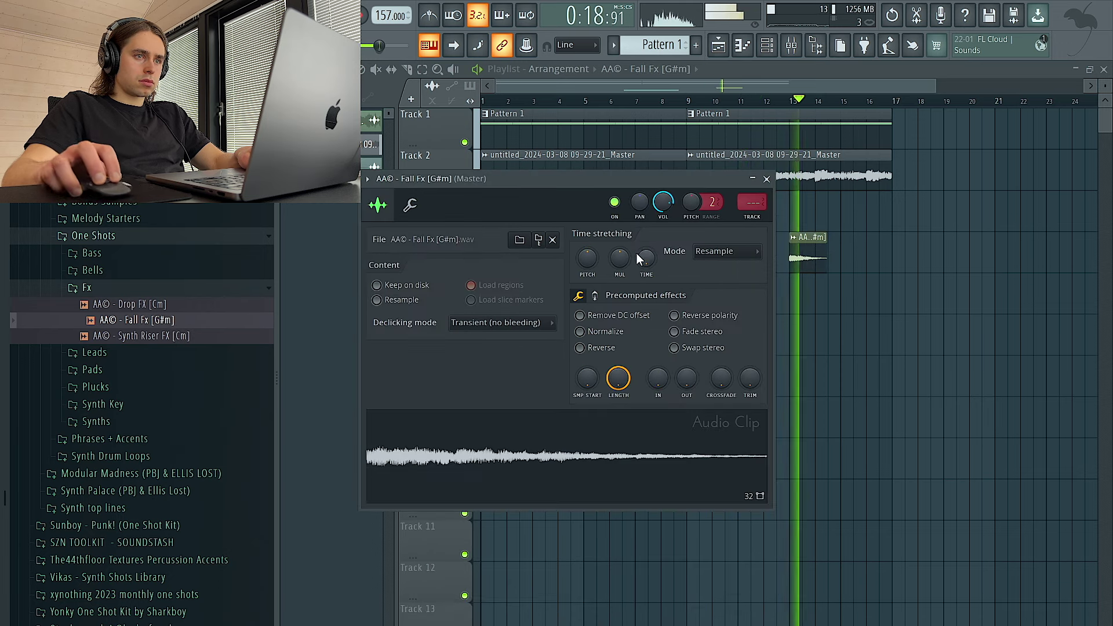
pyautogui.moveTo(583, 266); pyautogui.dragTo(583, 253)
pyautogui.click(766, 179)
pyautogui.click(778, 102)
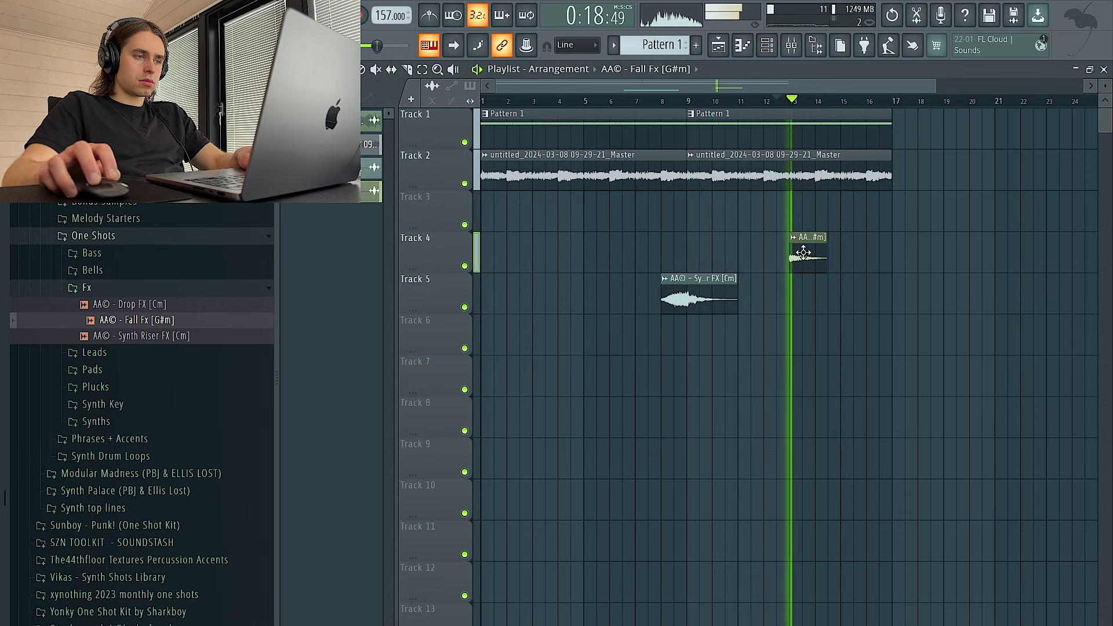
pyautogui.click(483, 101)
pyautogui.rightClick(798, 239)
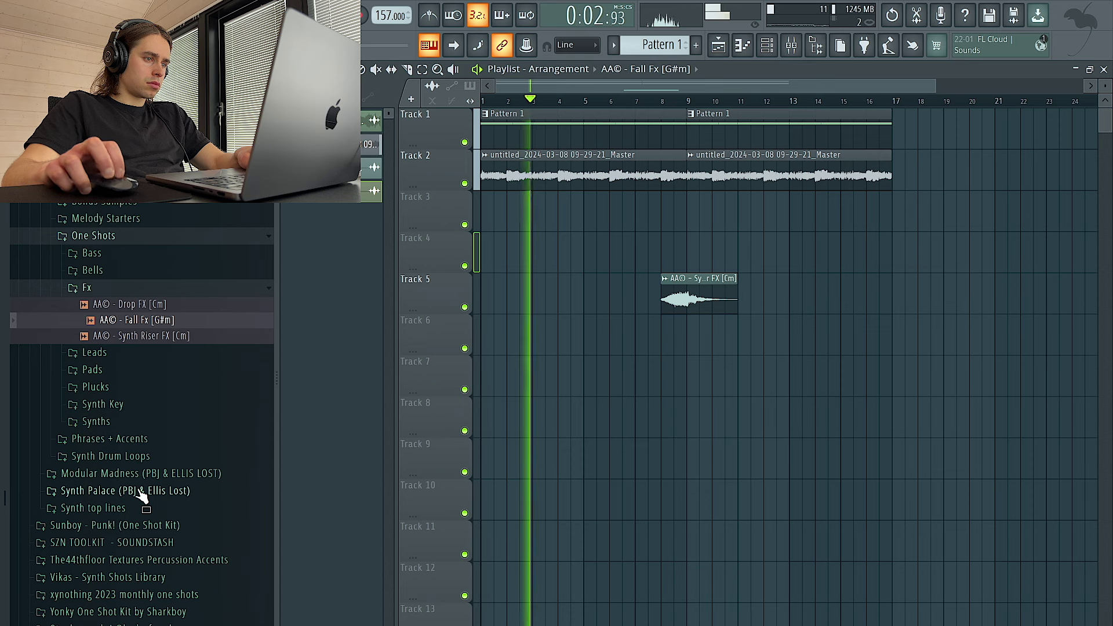
# - Browse the °tools_+ vol. I sample folder and audition the boo vocals, air amb vocal and chroma bass samples
pyautogui.scroll(-2, 154, 494)
pyautogui.scroll(-4, 150, 504)
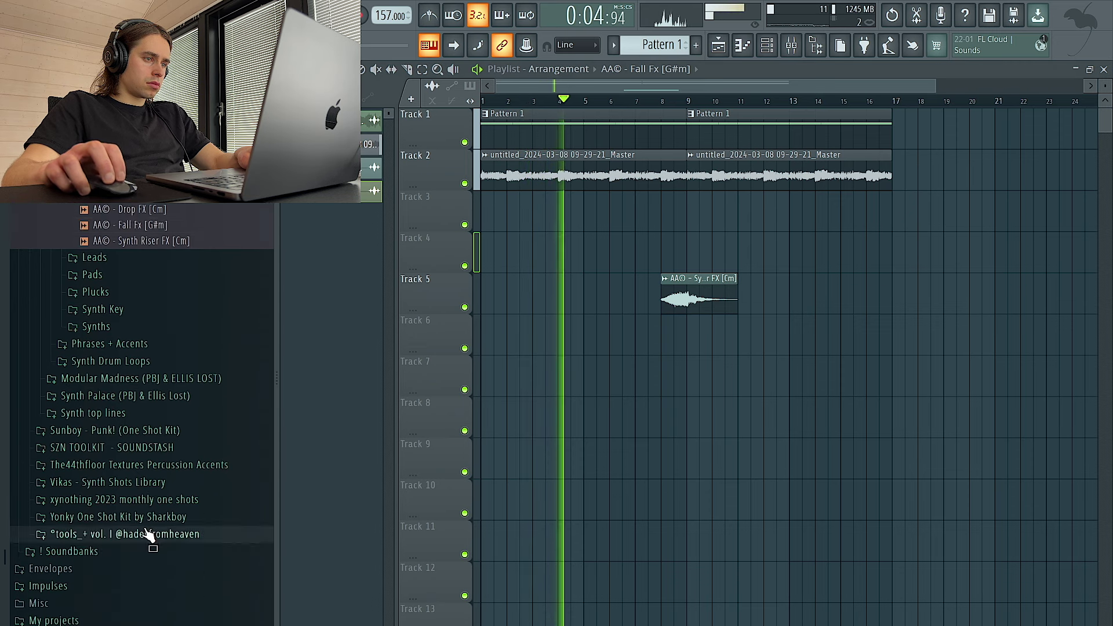
pyautogui.click(150, 531)
pyautogui.click(148, 548)
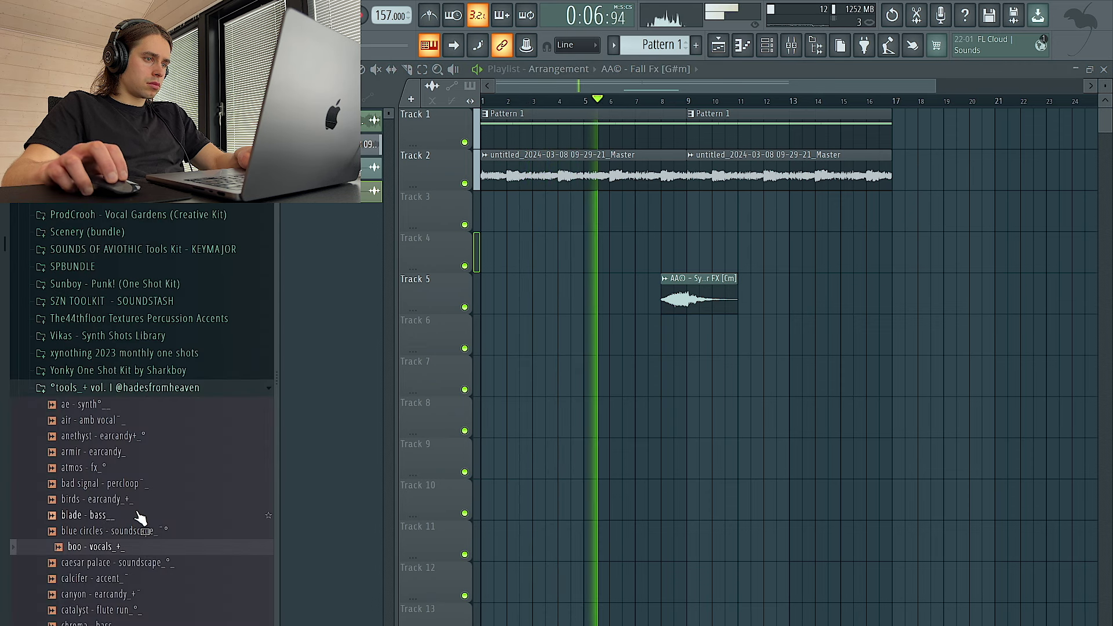
pyautogui.click(108, 422)
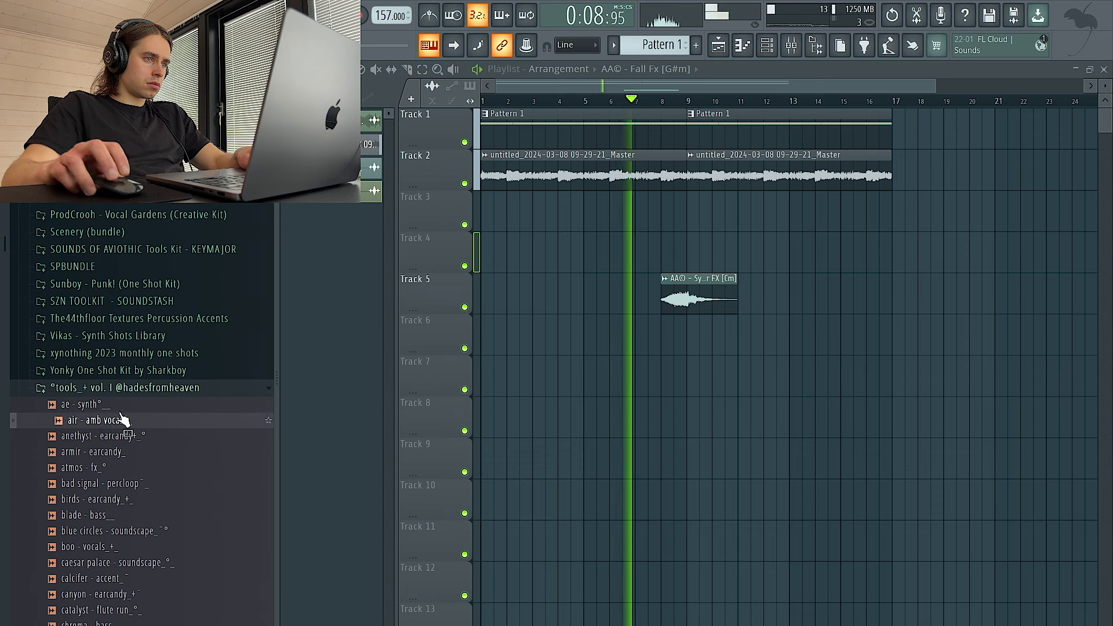
pyautogui.scroll(-4, 145, 436)
pyautogui.click(146, 449)
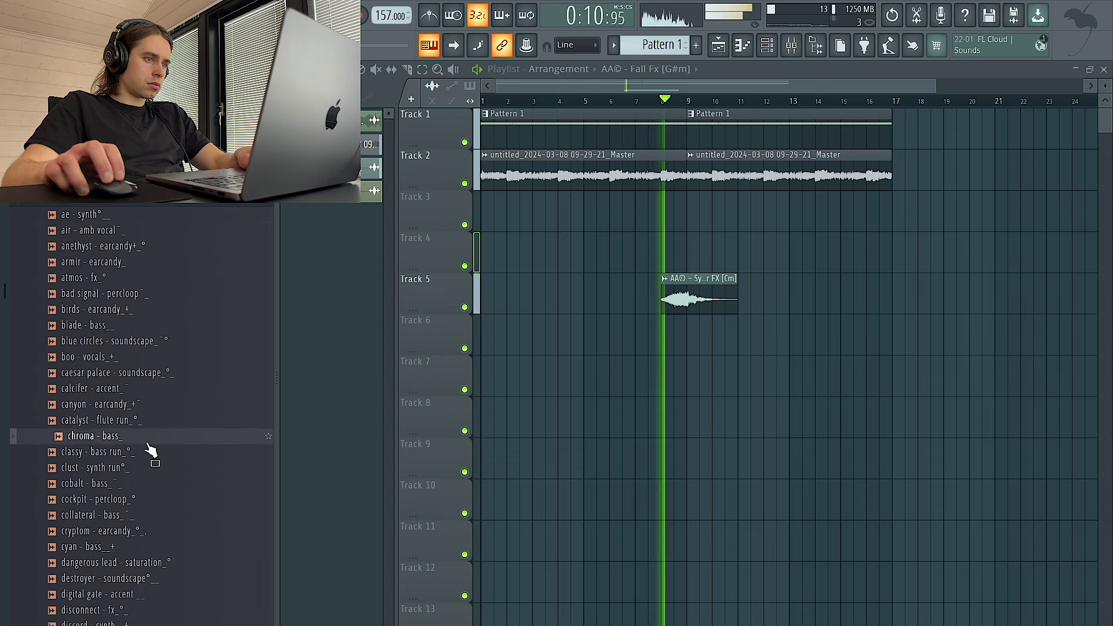
pyautogui.click(143, 438)
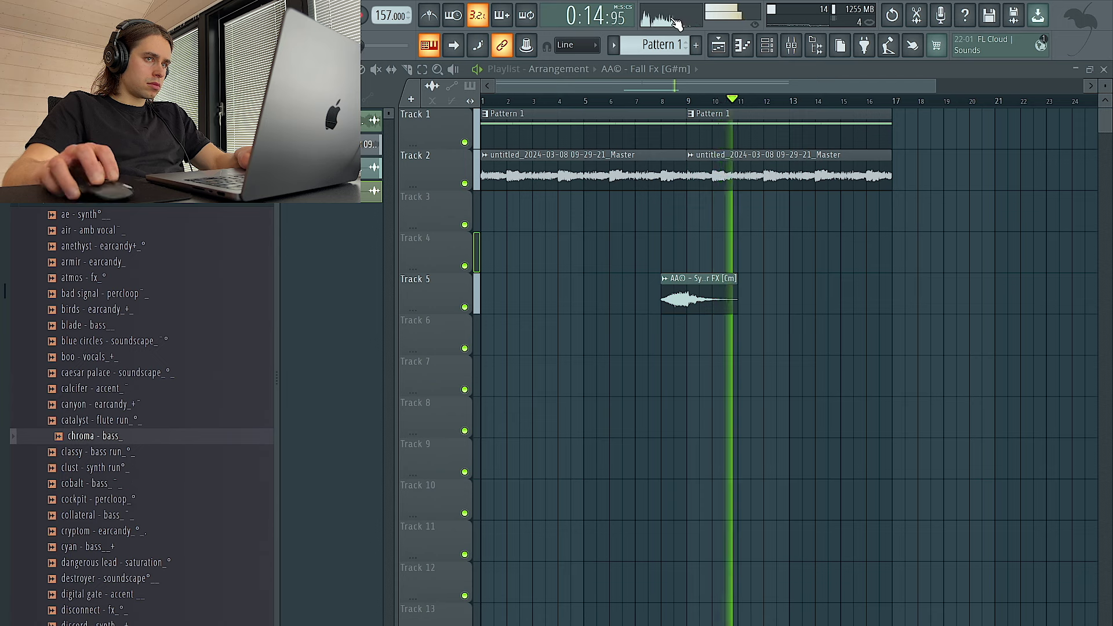
# - Add the chroma bass sample as a new channel and enable Cut itself on it
pyautogui.press('F6')
pyautogui.moveTo(164, 406); pyautogui.dragTo(389, 200)
pyautogui.rightClick(393, 153)
pyautogui.click(462, 244)
# - Open the piano roll for chroma bass and fill bars 1 to 9 with four two-bar B4 notes
pyautogui.rightClick(405, 155)
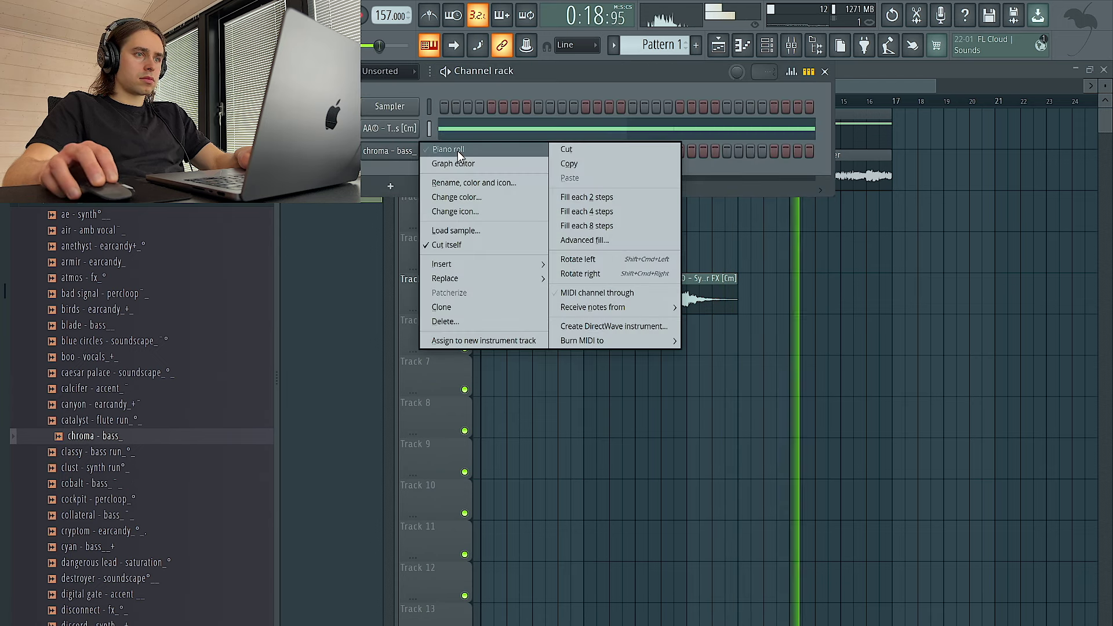
pyautogui.click(457, 151)
pyautogui.press('space')
pyautogui.hotkey('ctrl', 'Down')
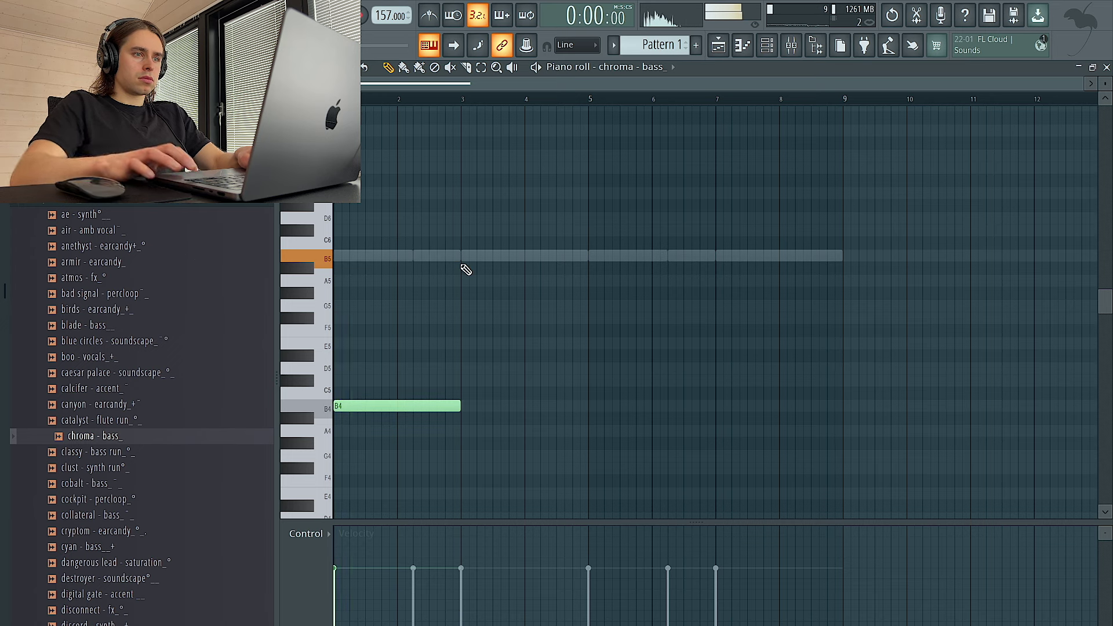
pyautogui.hotkey('ctrl', 'a')
pyautogui.hotkey('ctrl', 'd')
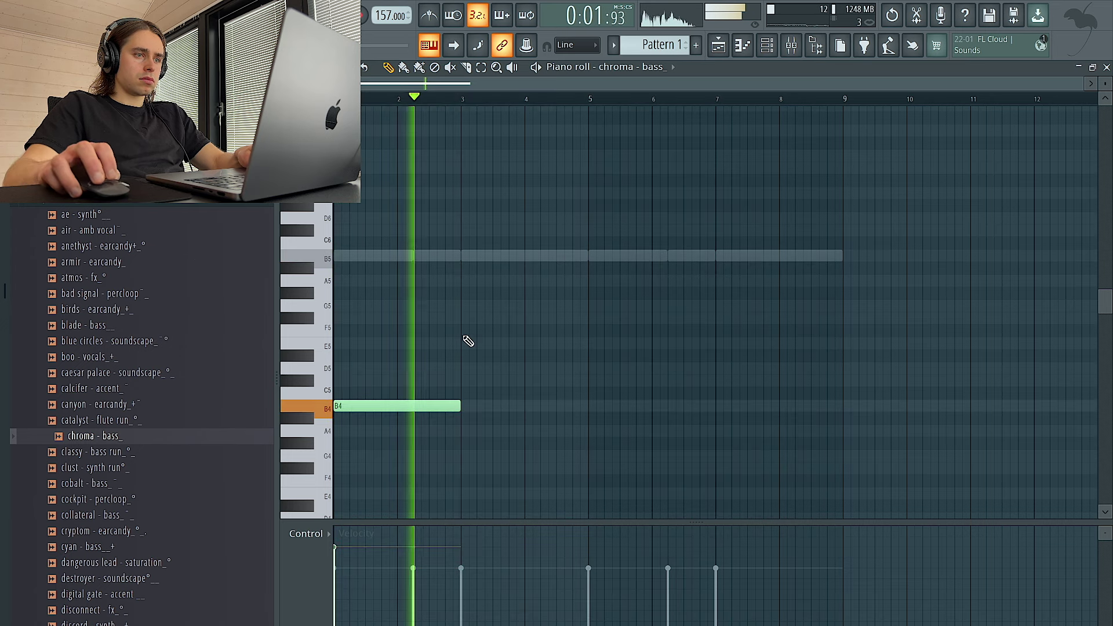
pyautogui.click(468, 405)
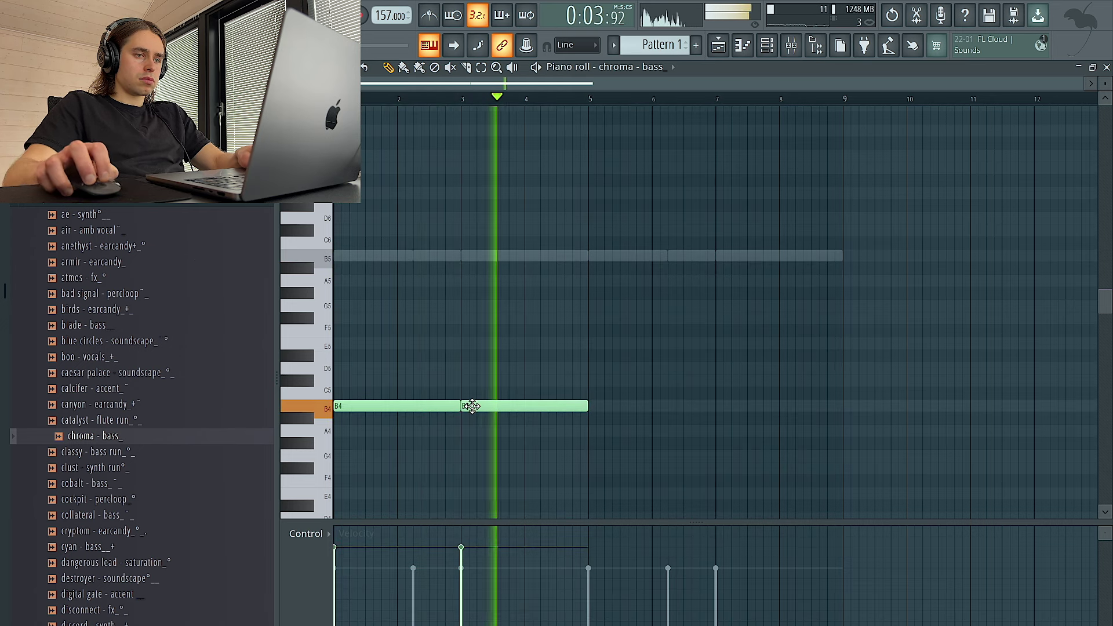
pyautogui.hotkey('ctrl', 'b')
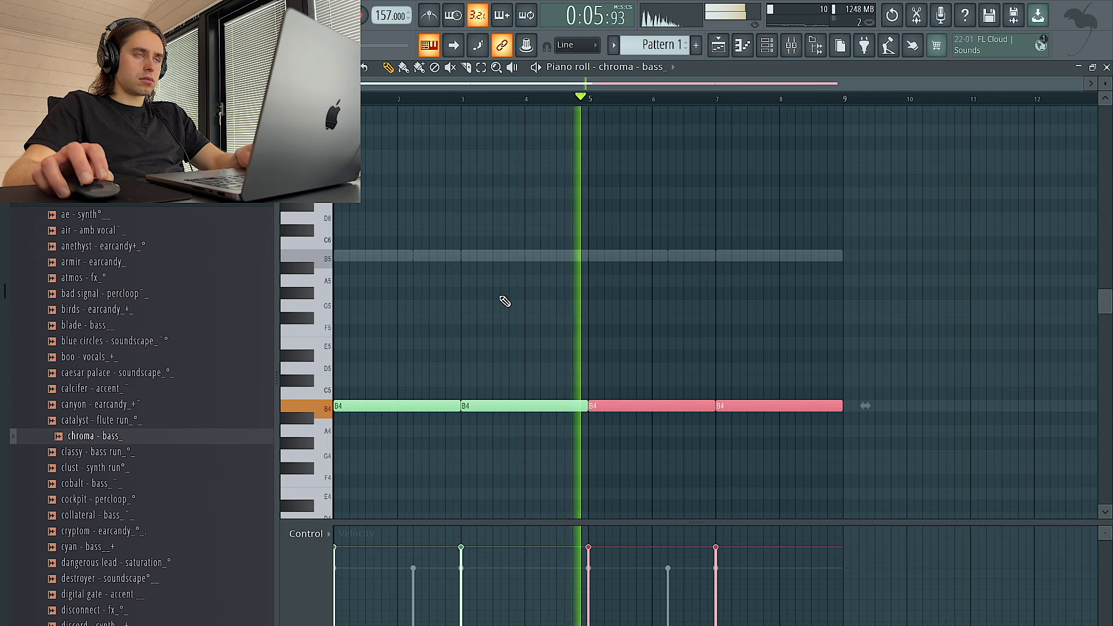
pyautogui.hotkey('ctrl', 'd')
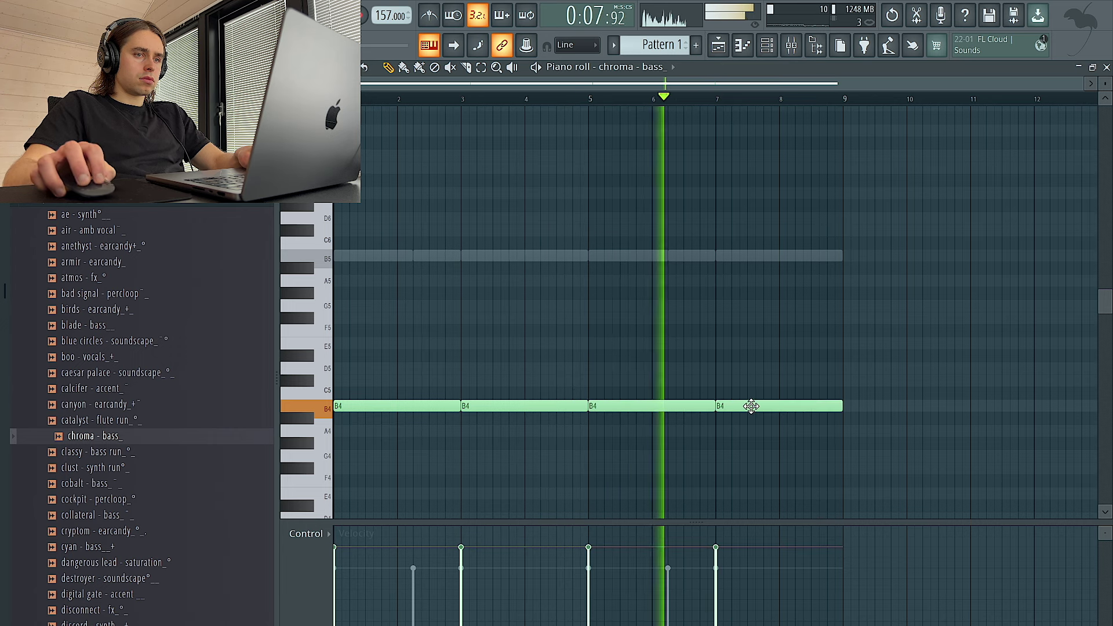
# - Move the last chroma bass note, starting at bar 7, to F#4 while playing the pattern
pyautogui.press('space')
pyautogui.moveTo(761, 406); pyautogui.dragTo(759, 331)
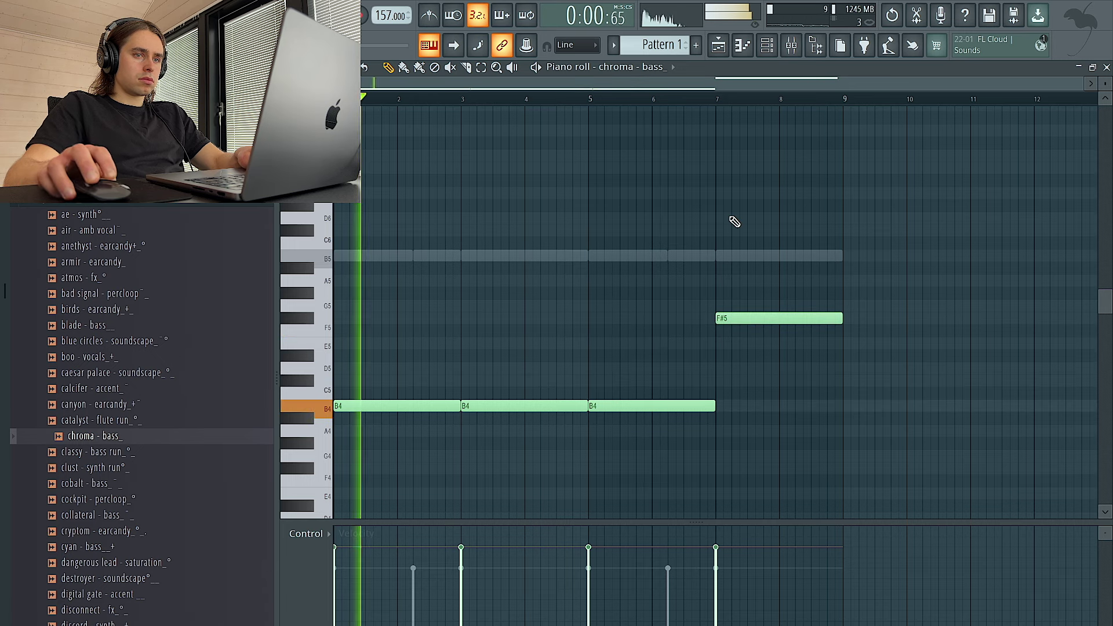
pyautogui.moveTo(732, 219); pyautogui.dragTo(768, 358)
pyautogui.hotkey('ctrl', 'Down')
pyautogui.keyDown('ctrl'); pyautogui.click(813, 307); pyautogui.keyUp('ctrl')
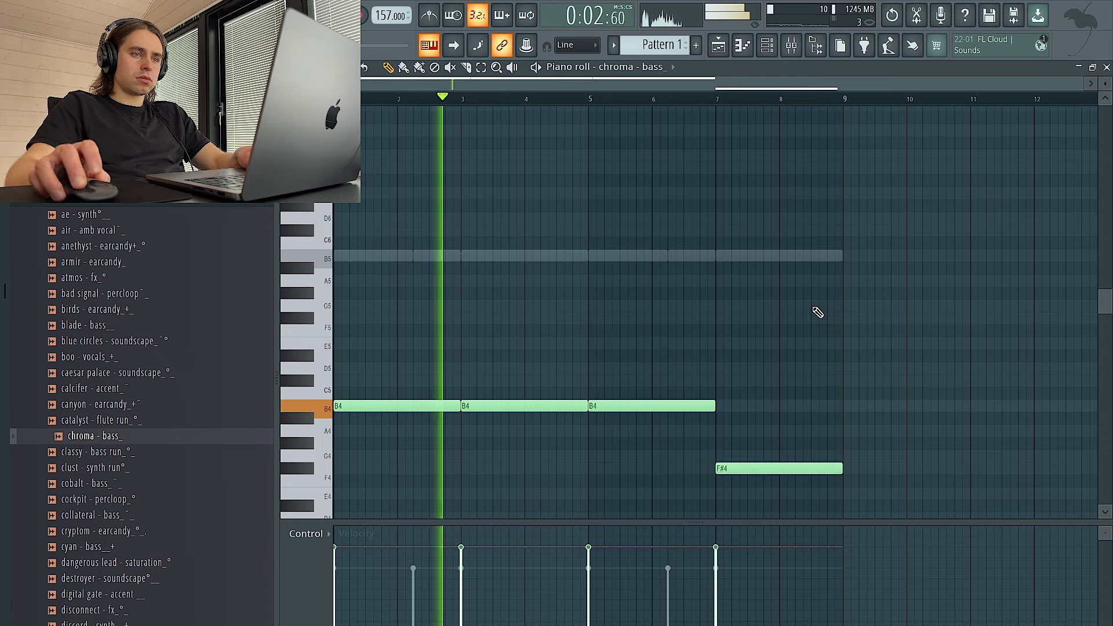
# - Enable the chroma bass volume envelope with full hold, no attack, decay or sustain, and a short release
pyautogui.click(767, 49)
pyautogui.rightClick(390, 153)
pyautogui.click(384, 157)
pyautogui.click(384, 157)
pyautogui.click(429, 225)
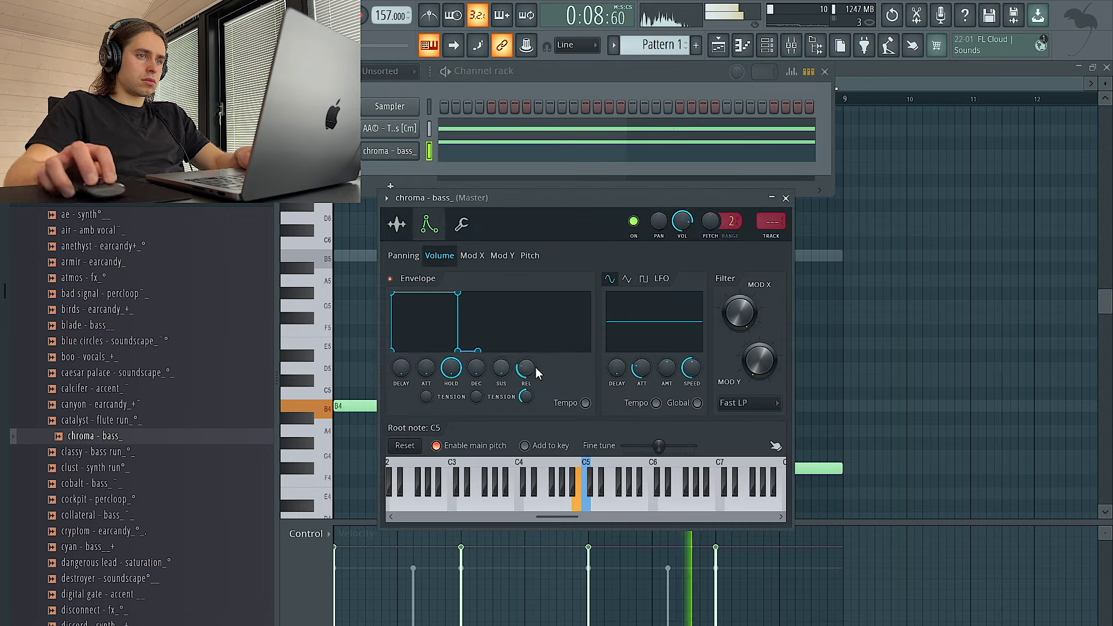
pyautogui.click(963, 352)
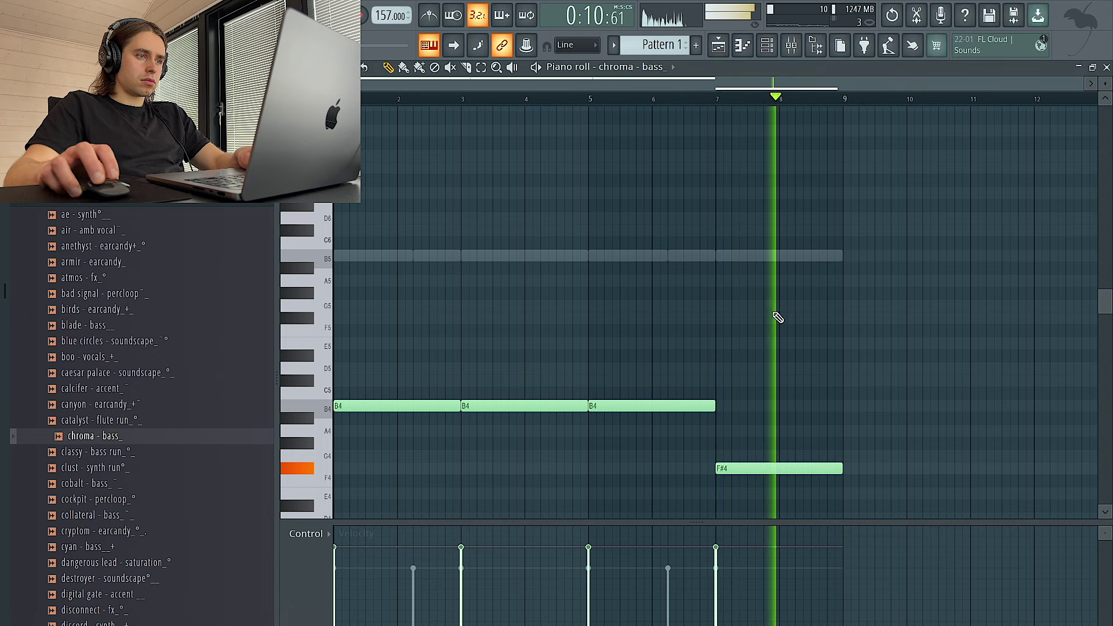
# - Place the granular fx sample on Track 7 in Stretch mode, repeat it from bar 1 to bar 17, and lower its volume
pyautogui.click(139, 422)
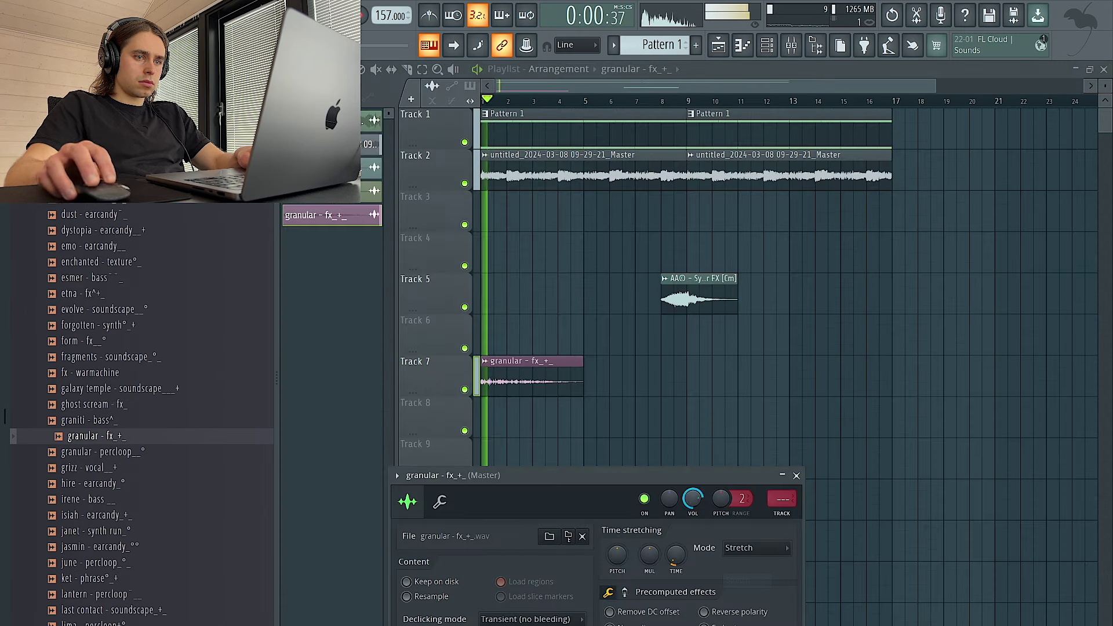
pyautogui.hotkey('ctrl', 'b')
pyautogui.hotkey('ctrl', 'b')
pyautogui.hotkey('ctrl', 'b')
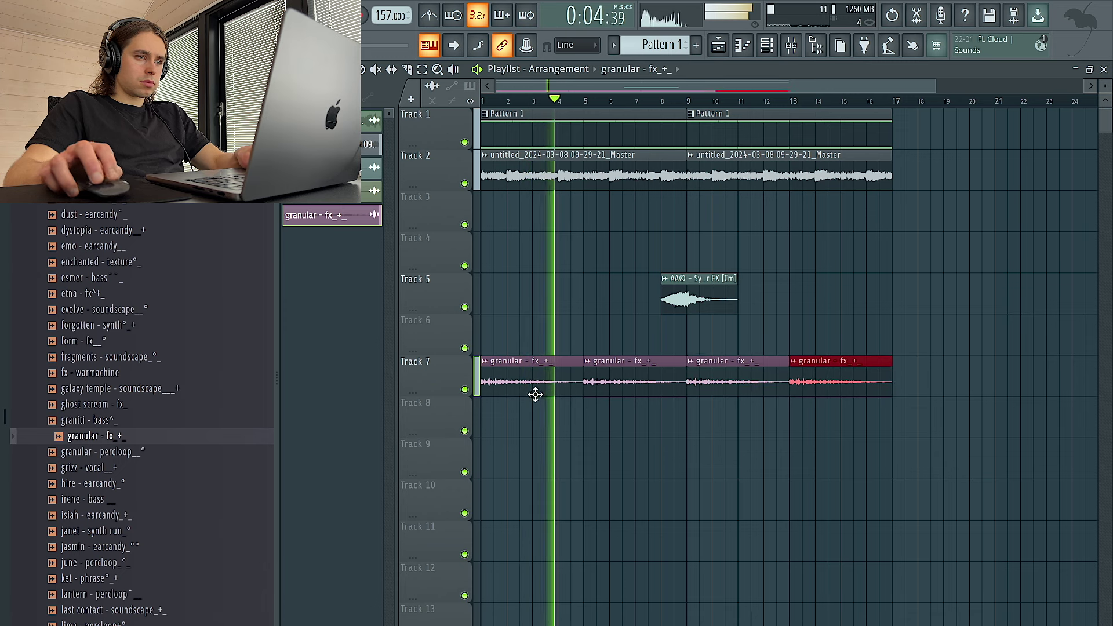
pyautogui.scroll(-2, 199, 369)
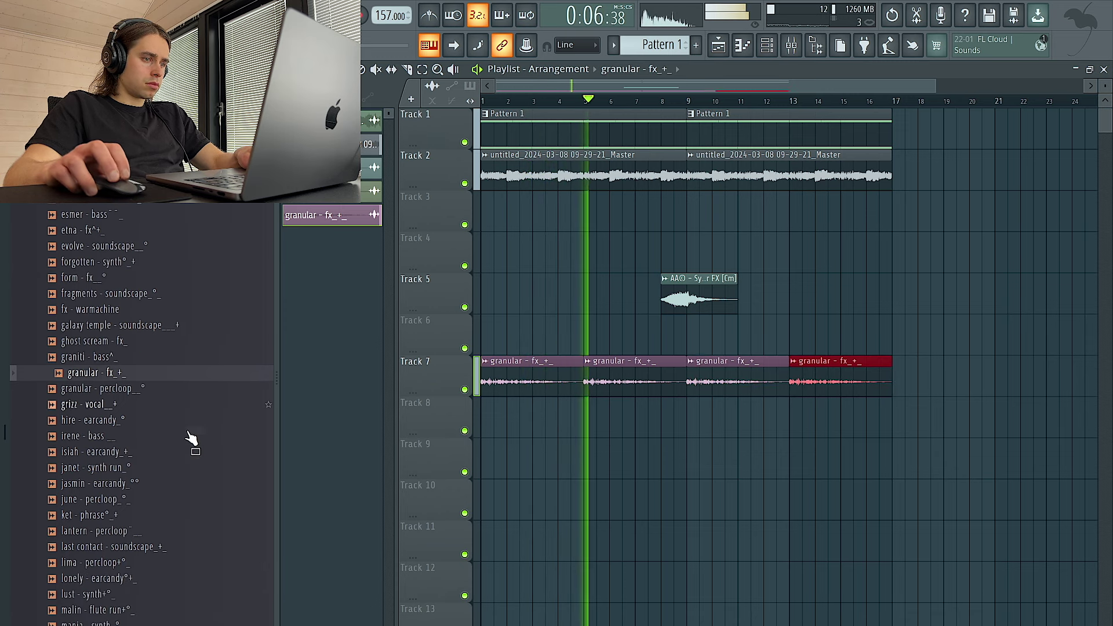
pyautogui.doubleClick(560, 376)
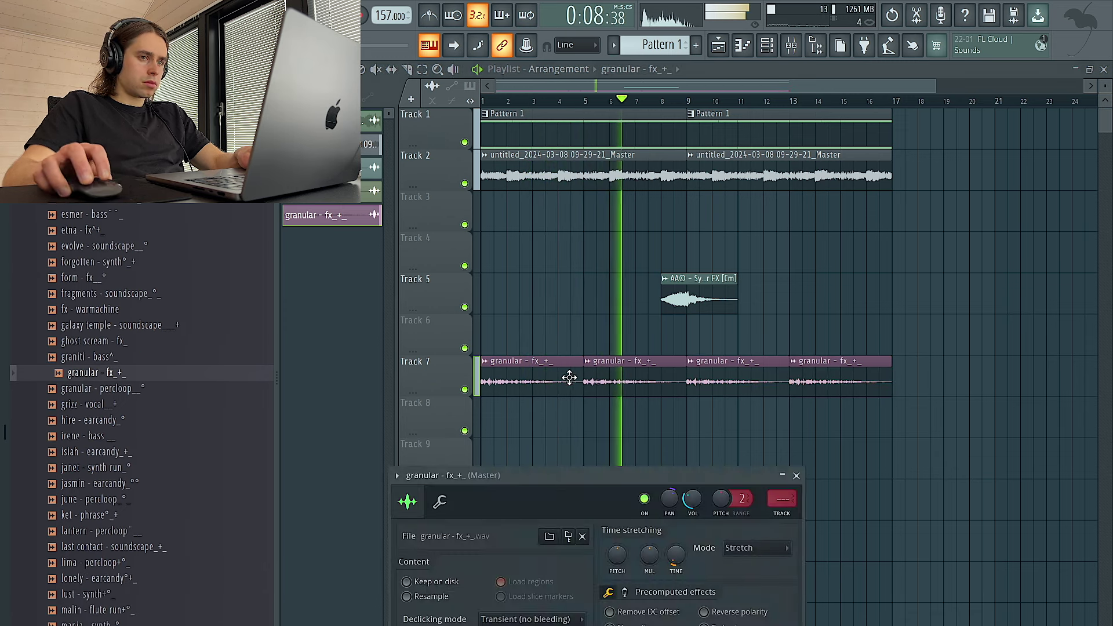
# - Audition several percussion loops and soundscapes, and place the lantern - percloop sample on Track 9 from bar 9
pyautogui.press('Escape')
pyautogui.click(161, 438)
pyautogui.click(159, 499)
pyautogui.click(157, 516)
pyautogui.click(154, 531)
pyautogui.moveTo(154, 531); pyautogui.dragTo(736, 465)
# - Set the lantern percloop to Stretch mode with Normalize on and a lower volume, and copy it to bar 1 on Track 9
pyautogui.doubleClick(735, 465)
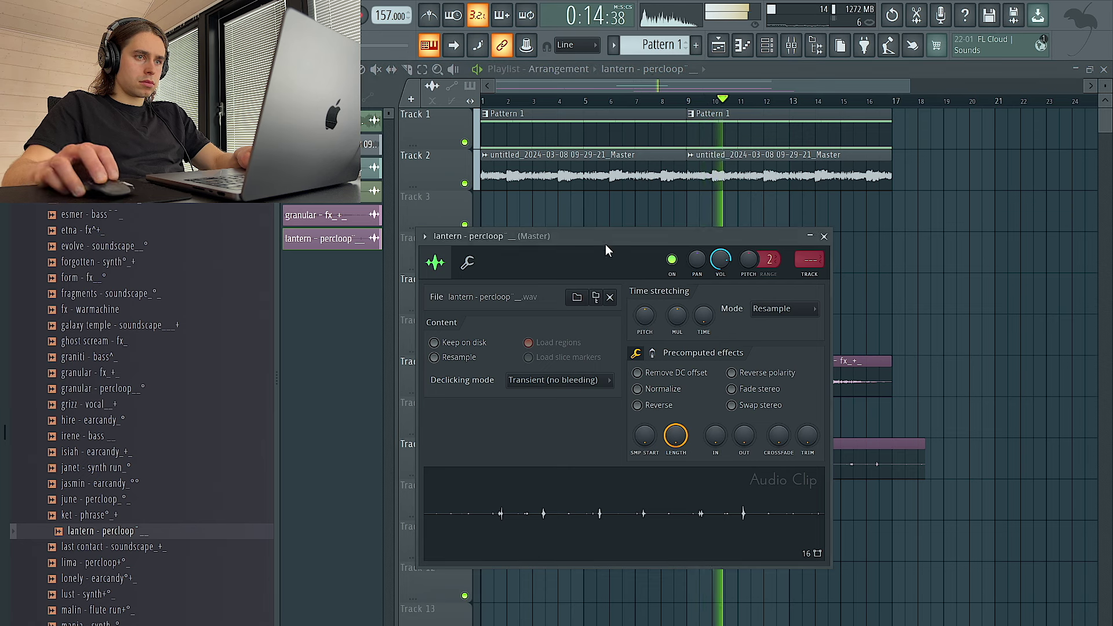
pyautogui.moveTo(610, 255); pyautogui.dragTo(588, 486)
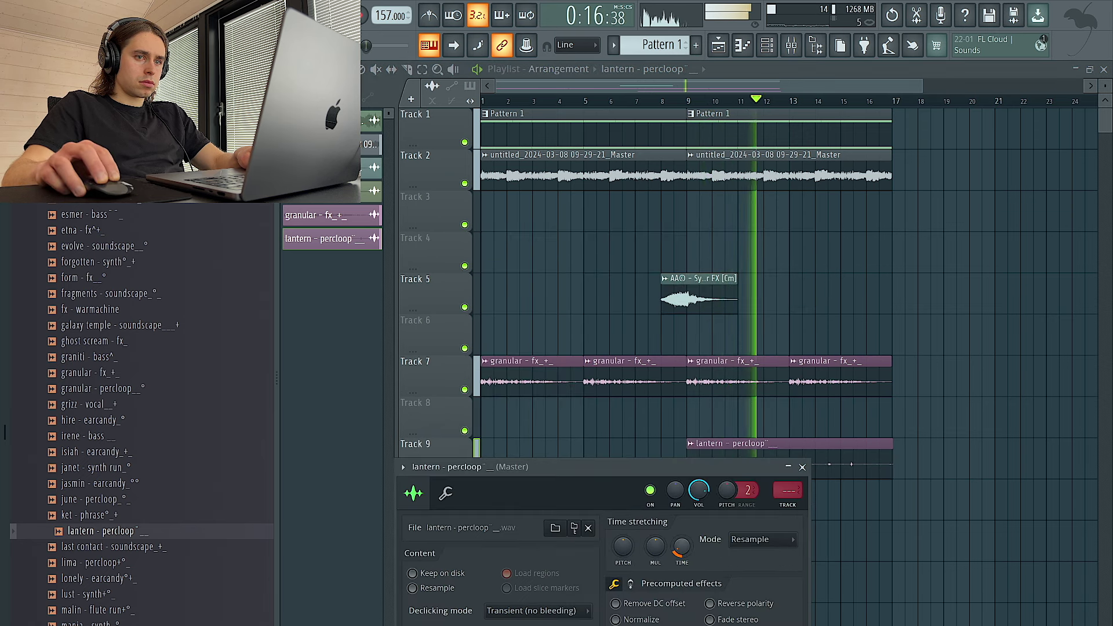
pyautogui.click(758, 544)
pyautogui.click(753, 558)
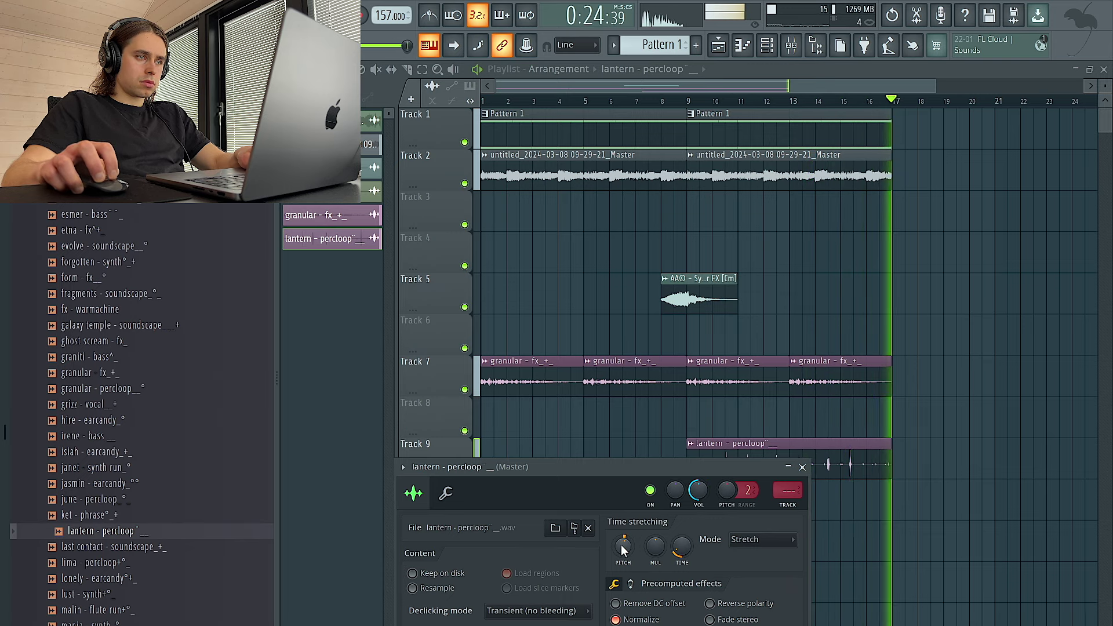
pyautogui.moveTo(748, 442); pyautogui.dragTo(603, 467)
pyautogui.doubleClick(603, 466)
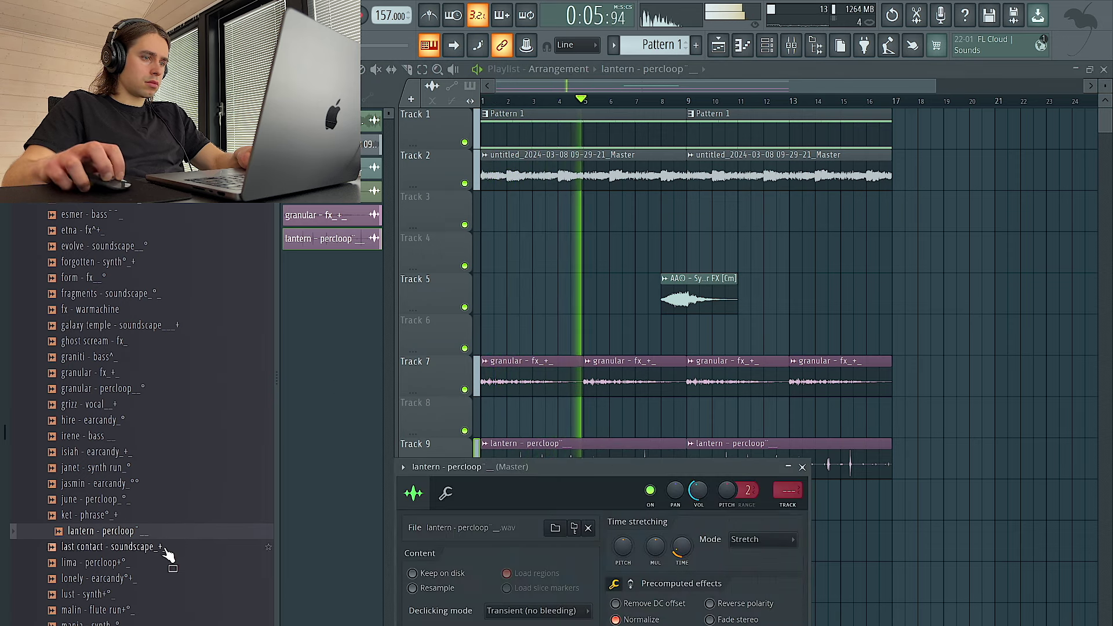
# - Audition the vocals in the Vikas - Synth Shots Library and place (vocal)_ e major (10) on Track 6 at bar 15
pyautogui.scroll(10, 197, 313)
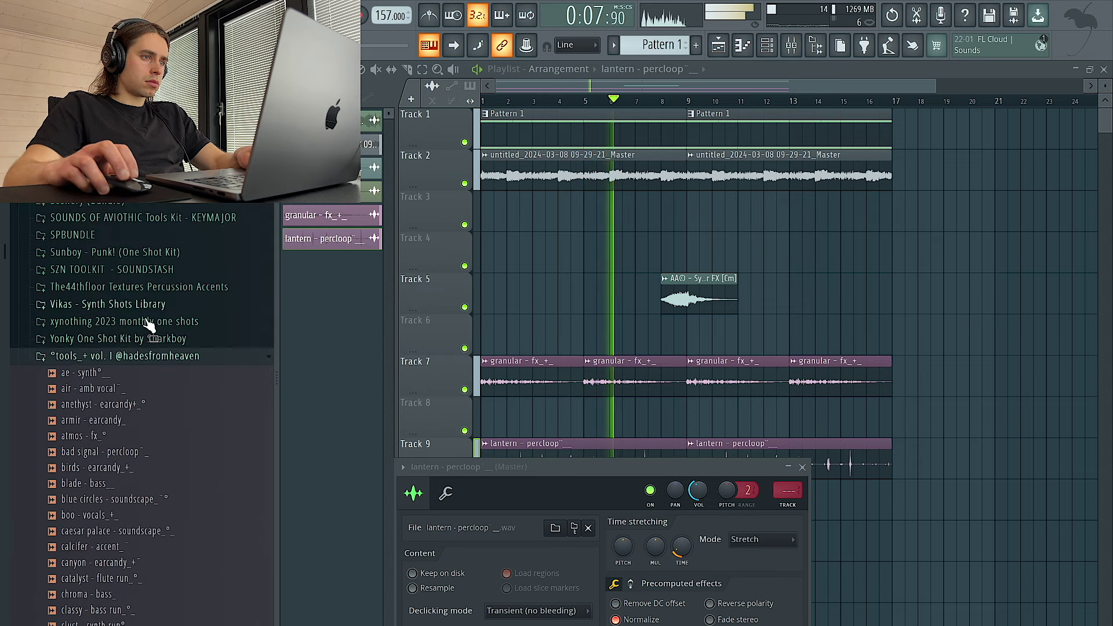
pyautogui.click(149, 306)
pyautogui.scroll(-2, 138, 409)
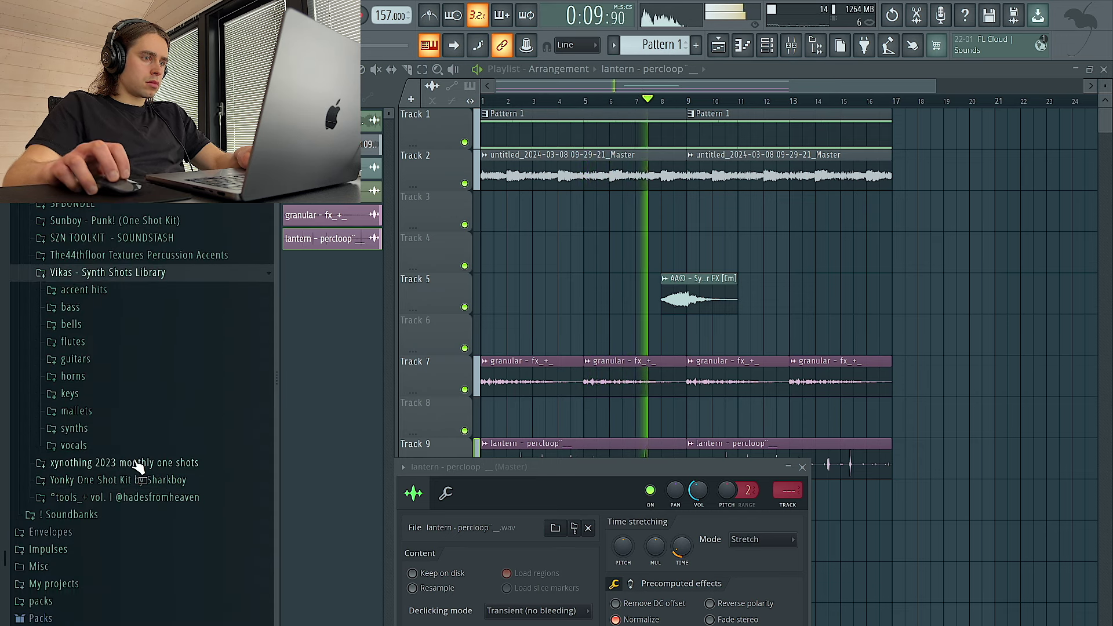
pyautogui.click(137, 445)
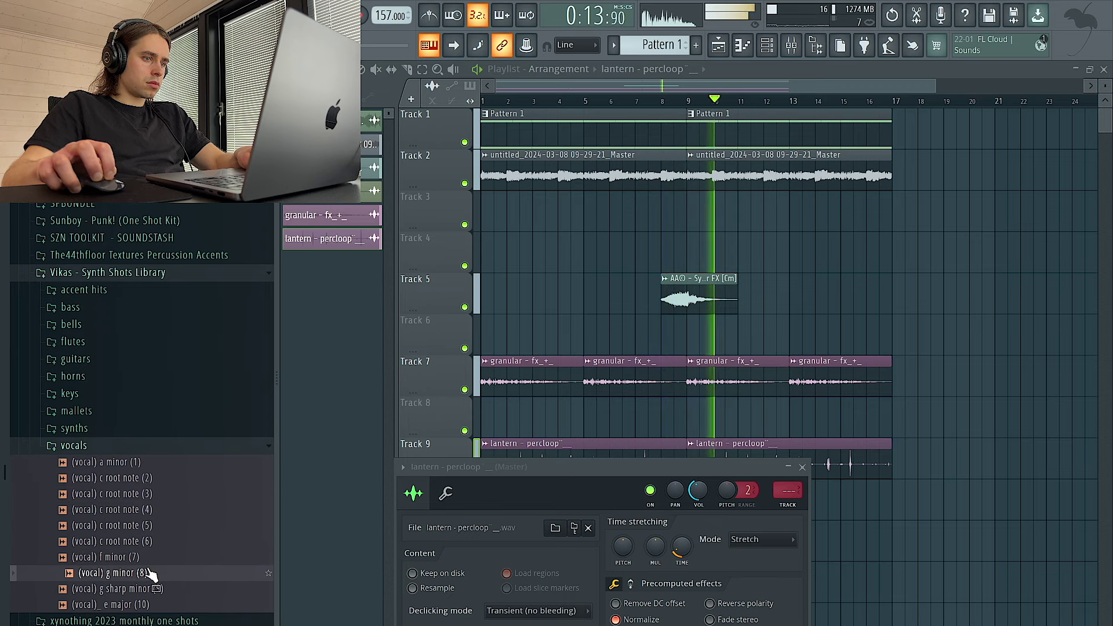
pyautogui.scroll(-2, 152, 564)
pyautogui.scroll(2, 155, 567)
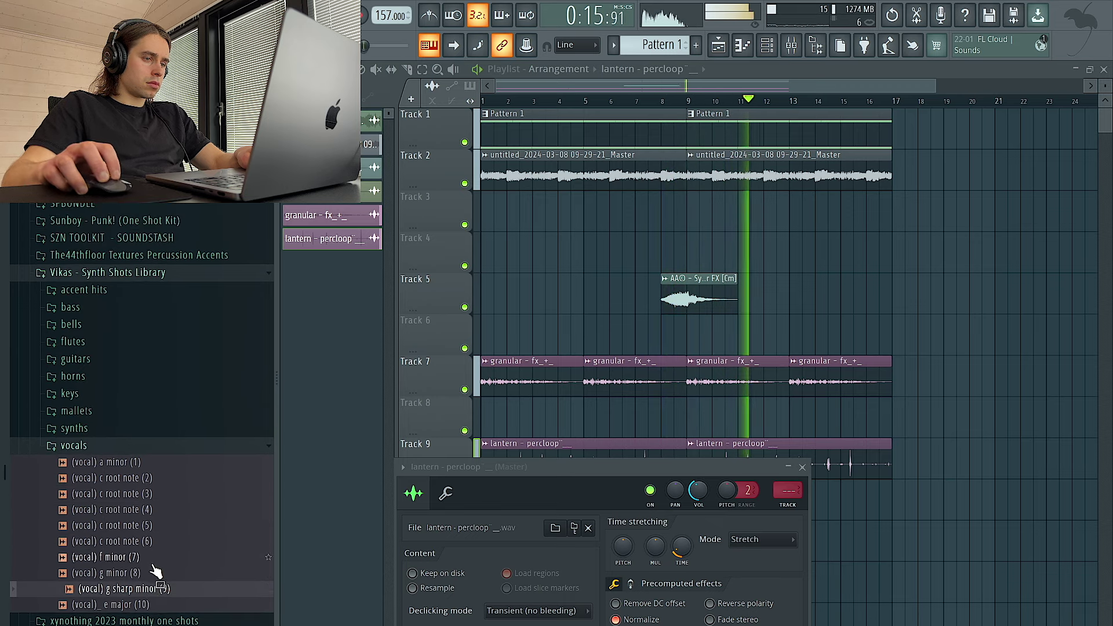
pyautogui.scroll(2, 154, 580)
pyautogui.click(154, 495)
pyautogui.scroll(-8, 154, 507)
pyautogui.click(158, 510)
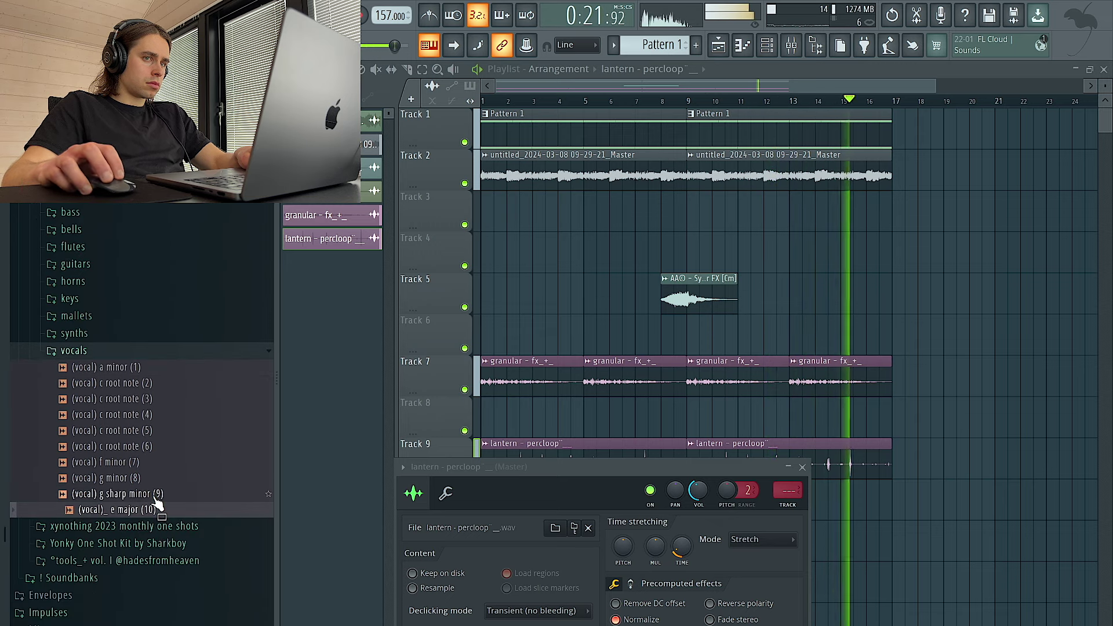
pyautogui.moveTo(158, 509); pyautogui.dragTo(841, 331)
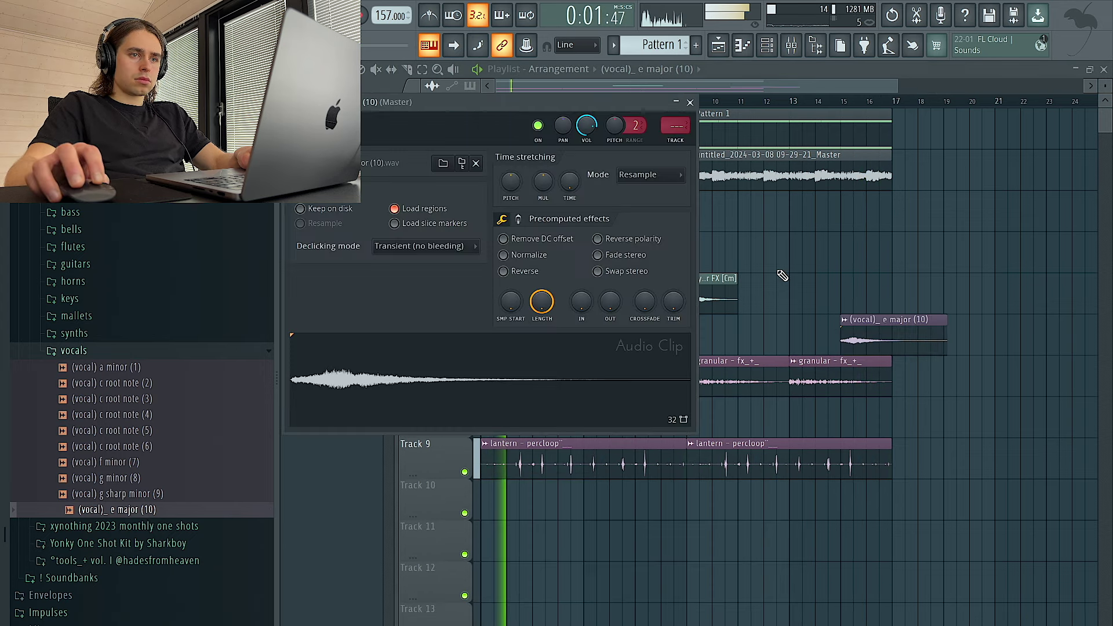
# - Set the e major vocal clip to Stretch mode with a length of four bars
pyautogui.moveTo(570, 181); pyautogui.dragTo(570, 174)
pyautogui.click(637, 179)
pyautogui.click(632, 214)
pyautogui.rightClick(838, 238)
# - Audition the g minor and g sharp minor vocal samples and close the vocals folder
pyautogui.click(155, 467)
pyautogui.click(155, 477)
pyautogui.click(154, 494)
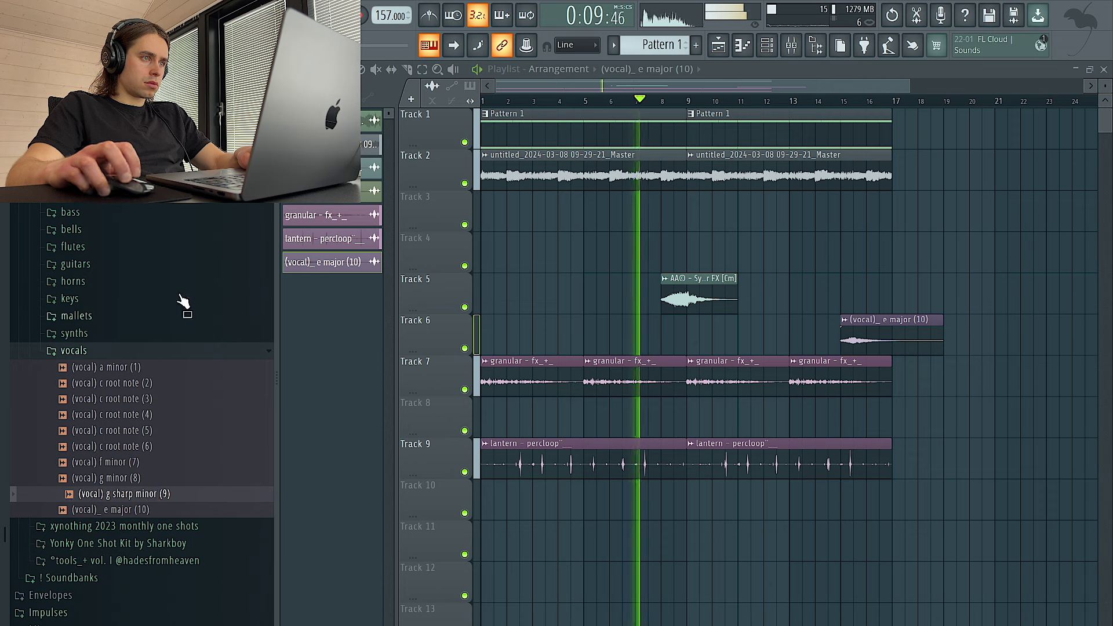
pyautogui.click(123, 350)
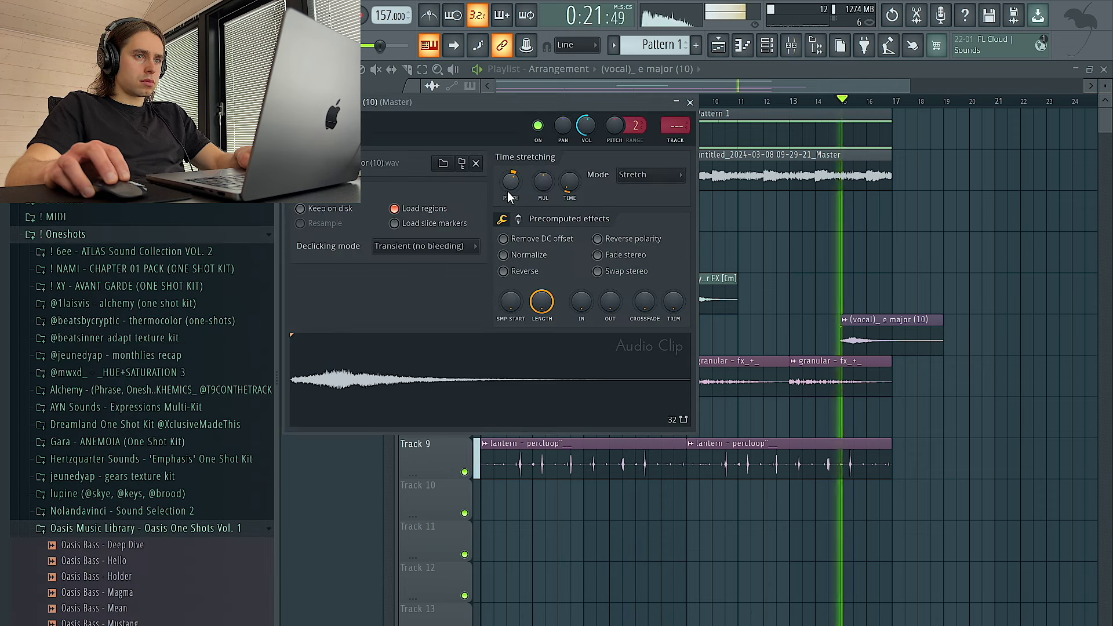
# - Raise the time-stretching pitch of the e major vocal clip and check it in playback
pyautogui.moveTo(508, 192); pyautogui.dragTo(503, 194)
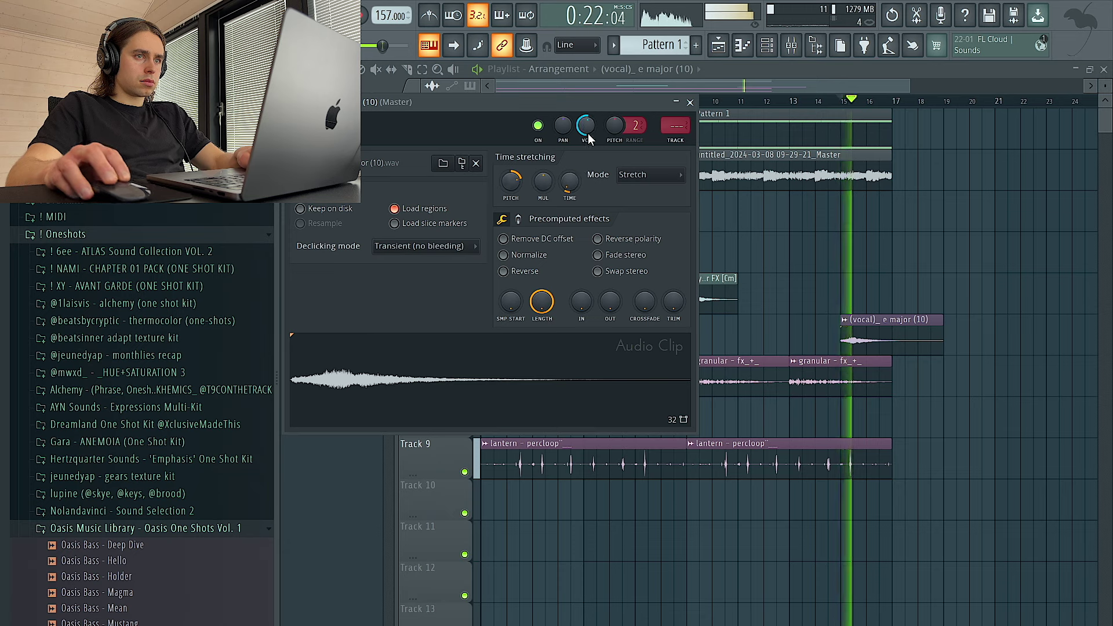
pyautogui.press('space')
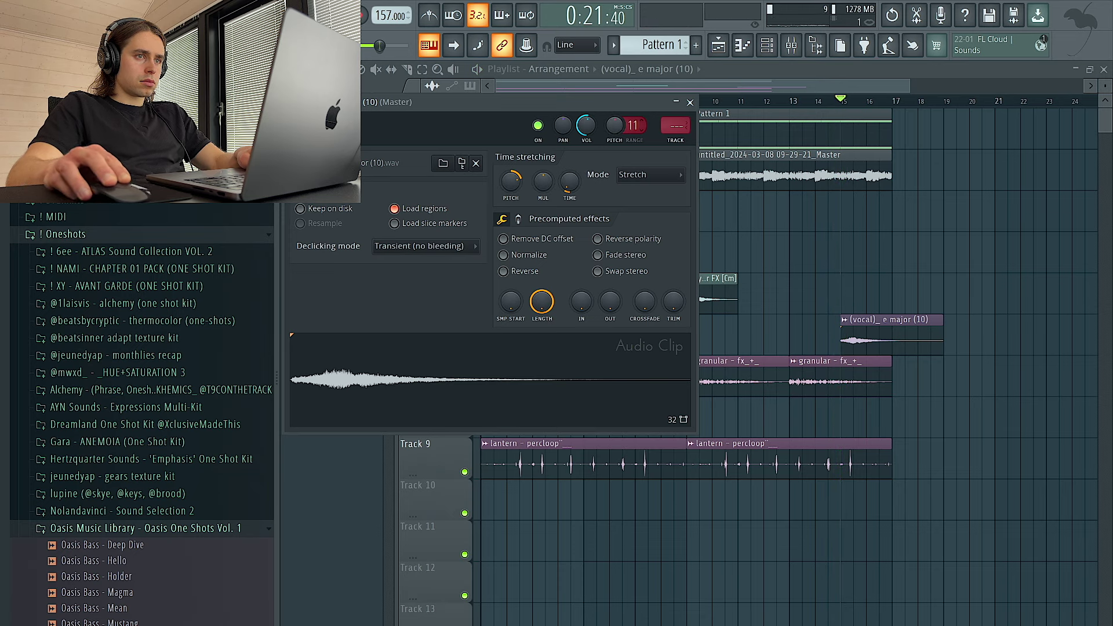
pyautogui.press('Escape')
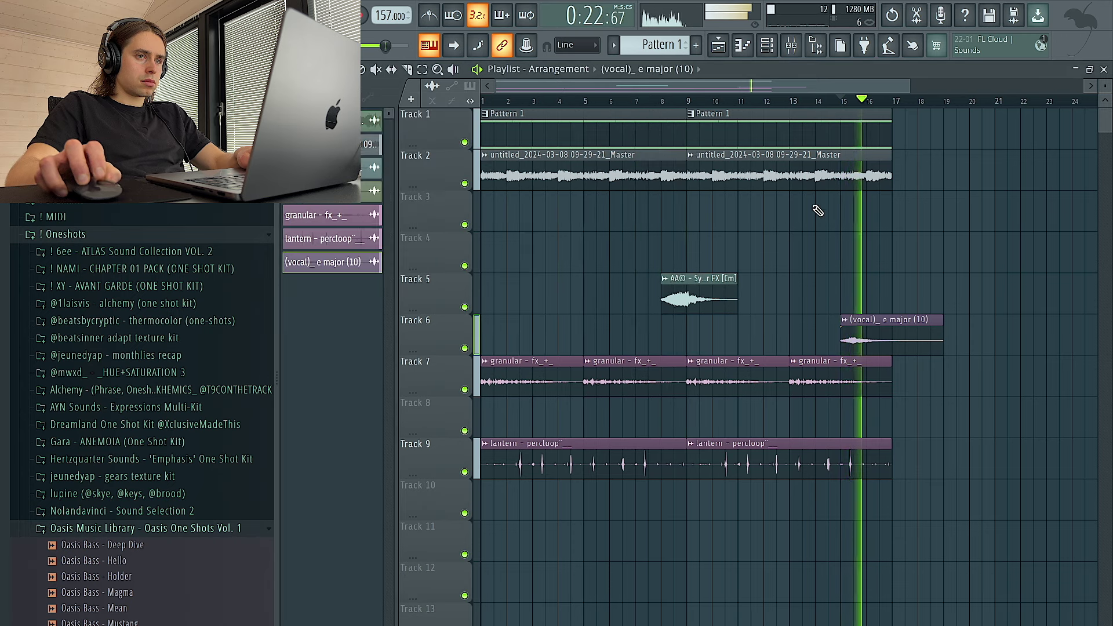
# - With bars 1 to 17 selected for looping, normalize the Fita 151 Bm vocal loop on Track 3 and repeat it at bar 9
pyautogui.moveTo(895, 102); pyautogui.dragTo(482, 102)
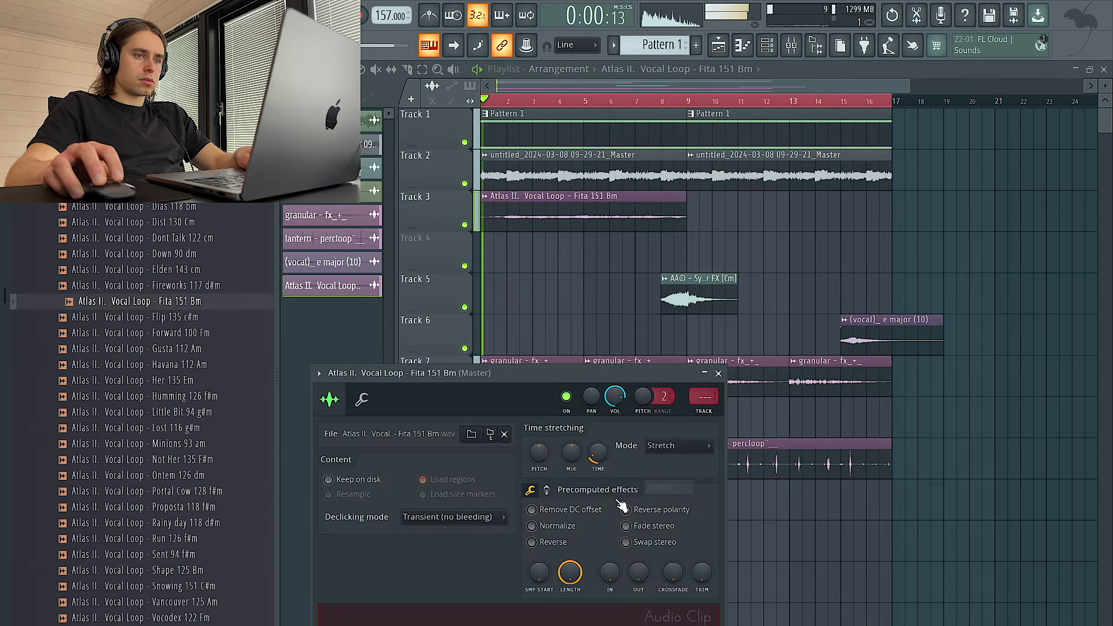
pyautogui.click(555, 527)
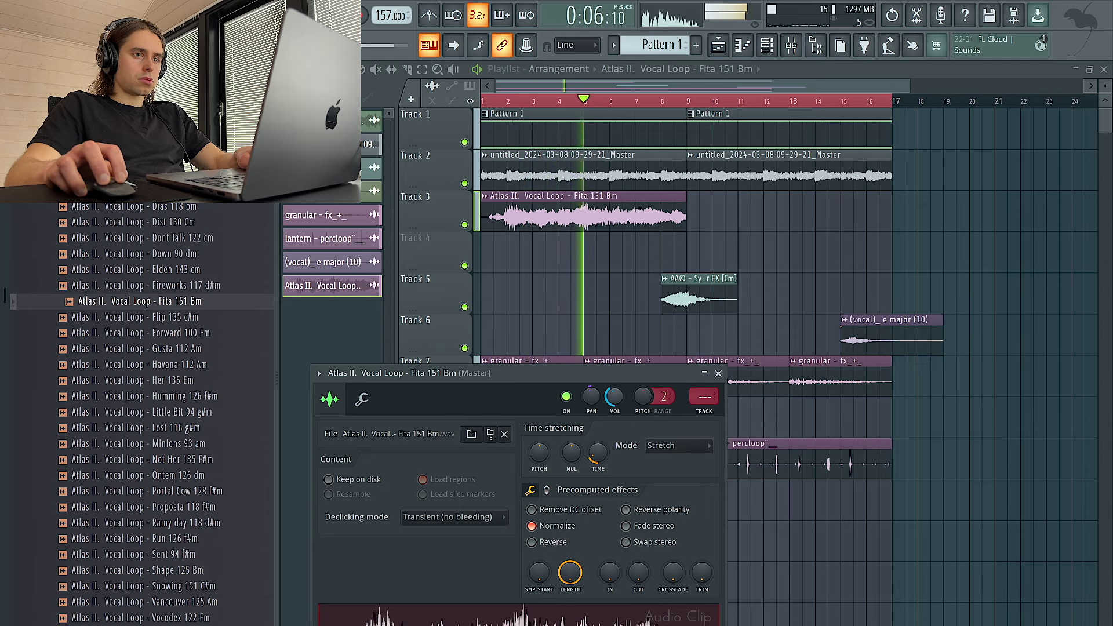
pyautogui.click(690, 216)
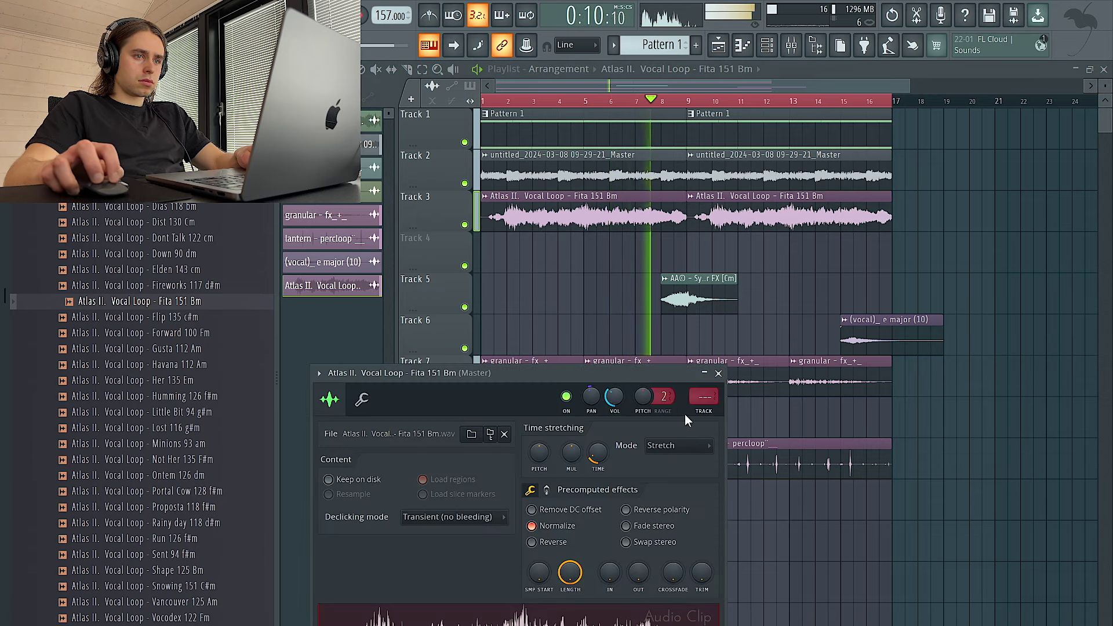
# - Route the Fita vocal loop to mixer track 4 and insert Bite in slot 3 and Gross Beat in slot 4
pyautogui.click(703, 399)
pyautogui.click(995, 267)
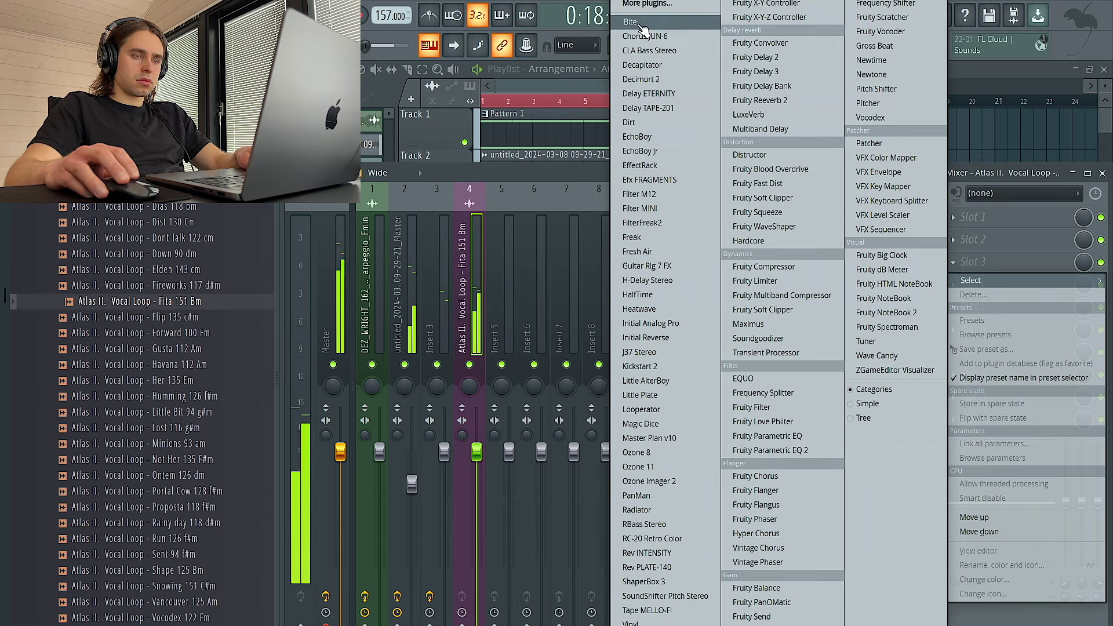
pyautogui.click(631, 21)
pyautogui.click(249, 209)
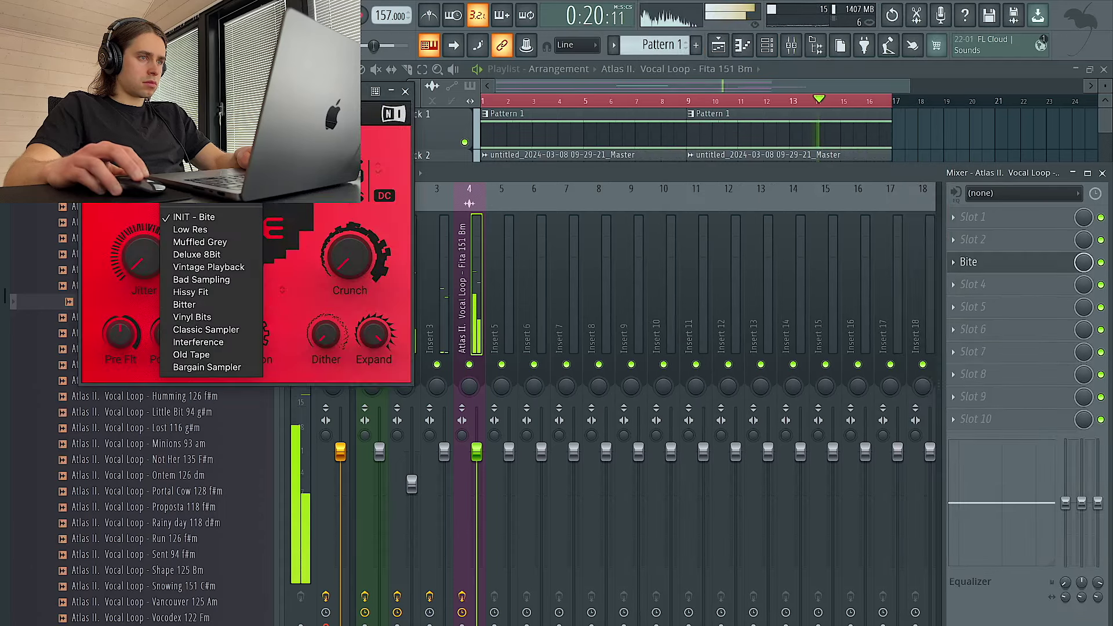
pyautogui.moveTo(210, 134)
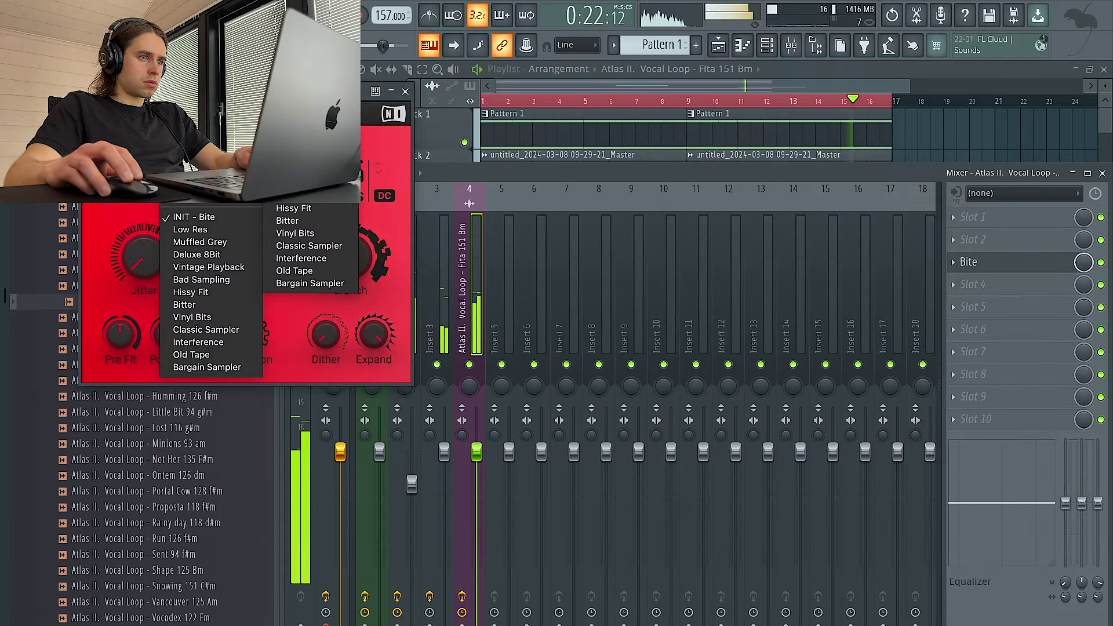
pyautogui.click(307, 158)
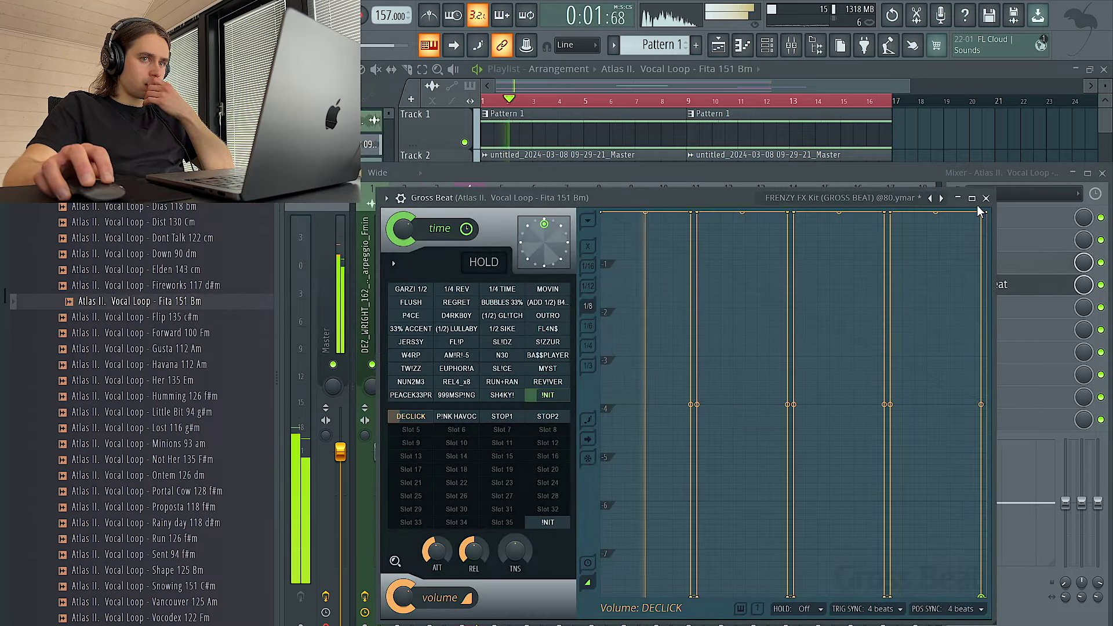
pyautogui.click(987, 198)
pyautogui.click(995, 150)
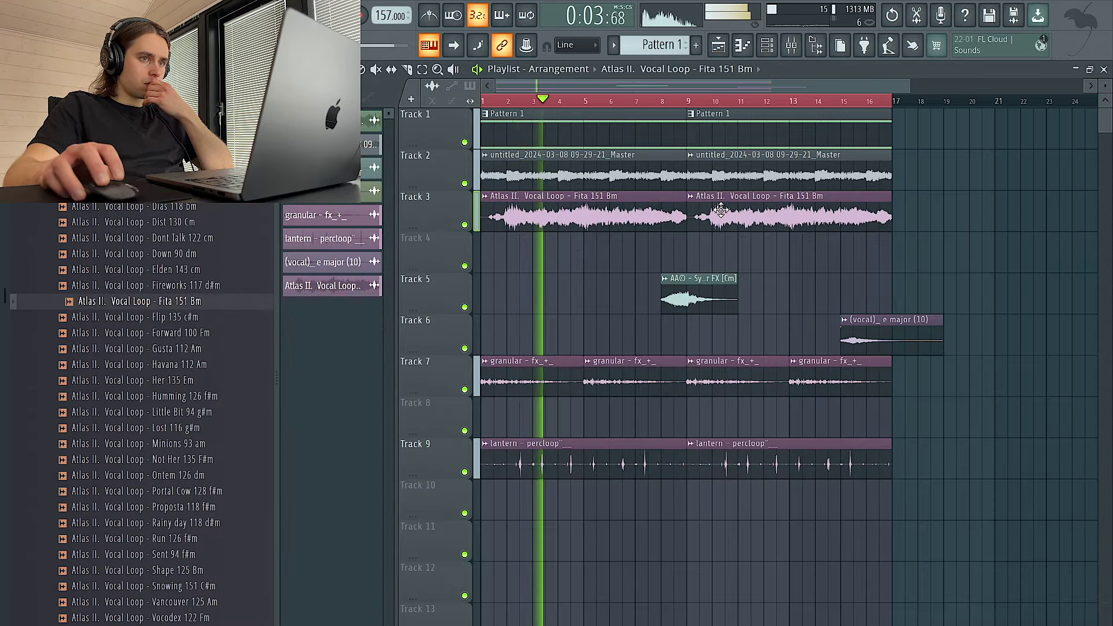
# - Lower the Fita vocal's mixer volume and add ShaperBox 3 in slot 5 with a wave-shaped panning curve
pyautogui.doubleClick(749, 196)
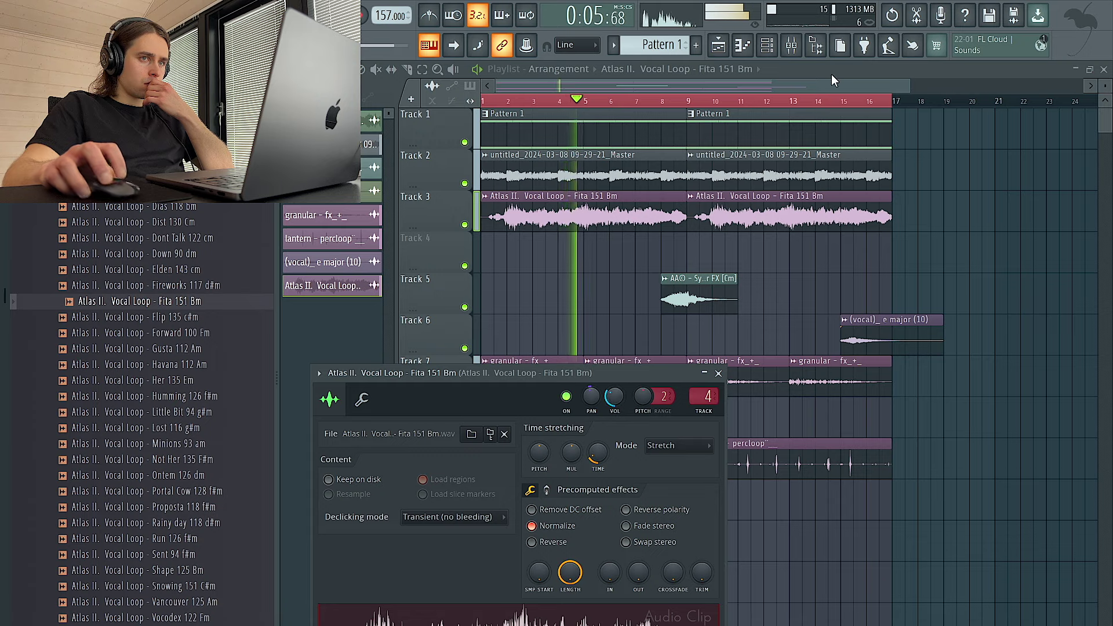
pyautogui.click(790, 45)
pyautogui.click(985, 307)
pyautogui.moveTo(971, 326)
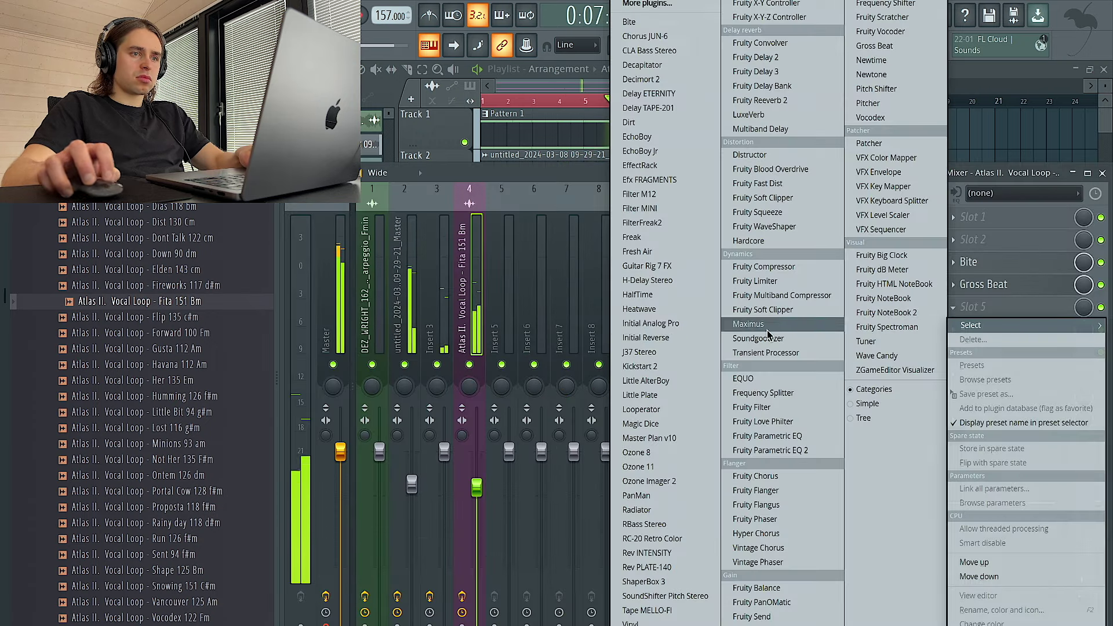
pyautogui.click(650, 583)
pyautogui.click(641, 422)
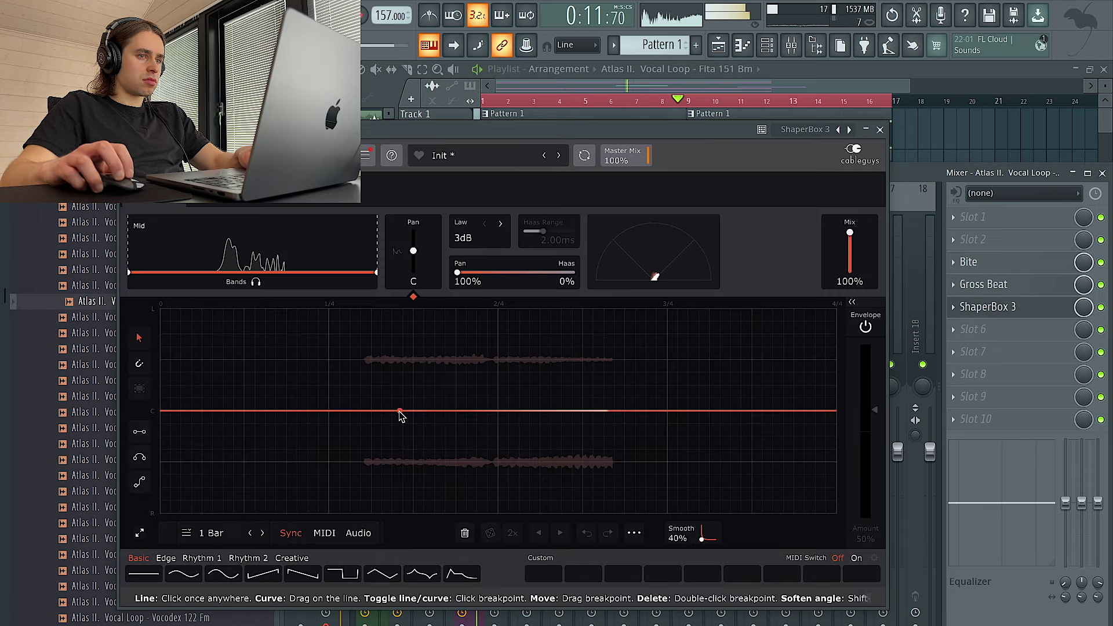
pyautogui.click(185, 573)
pyautogui.press('Escape')
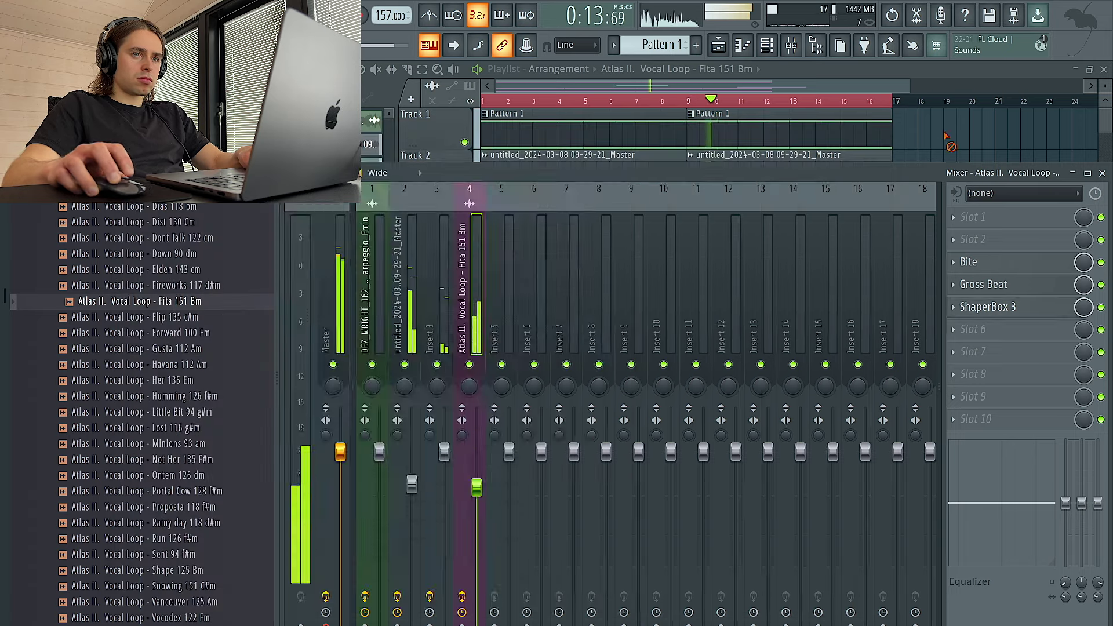
pyautogui.press('Escape')
# - Review the pan and volume in the Fita 151 Bm vocal clip's settings
pyautogui.scroll(-1, 953, 151)
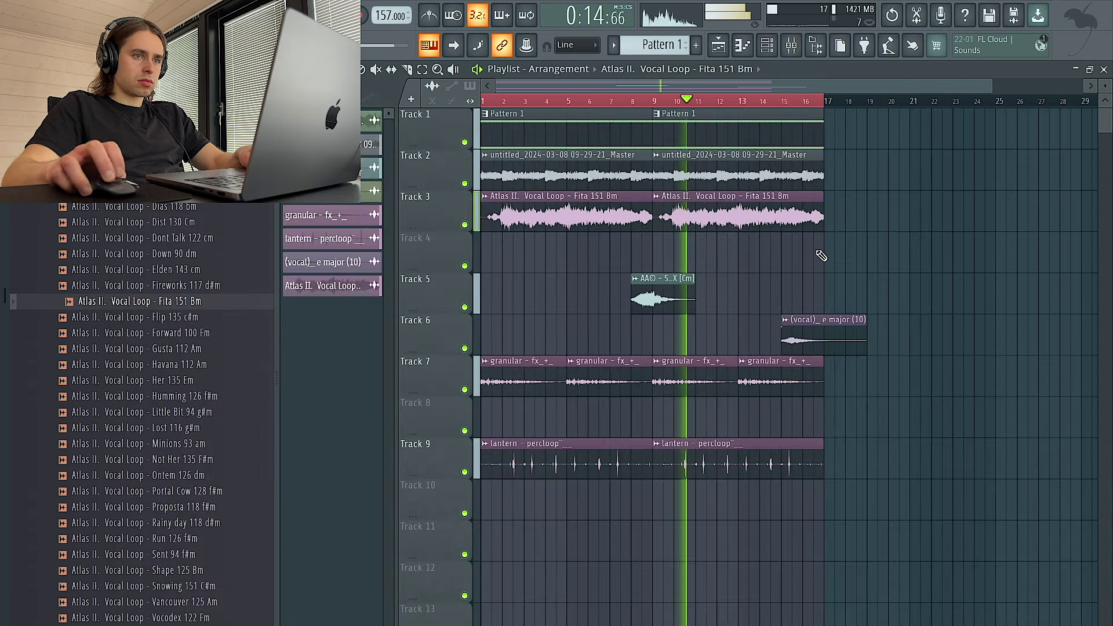
pyautogui.doubleClick(706, 226)
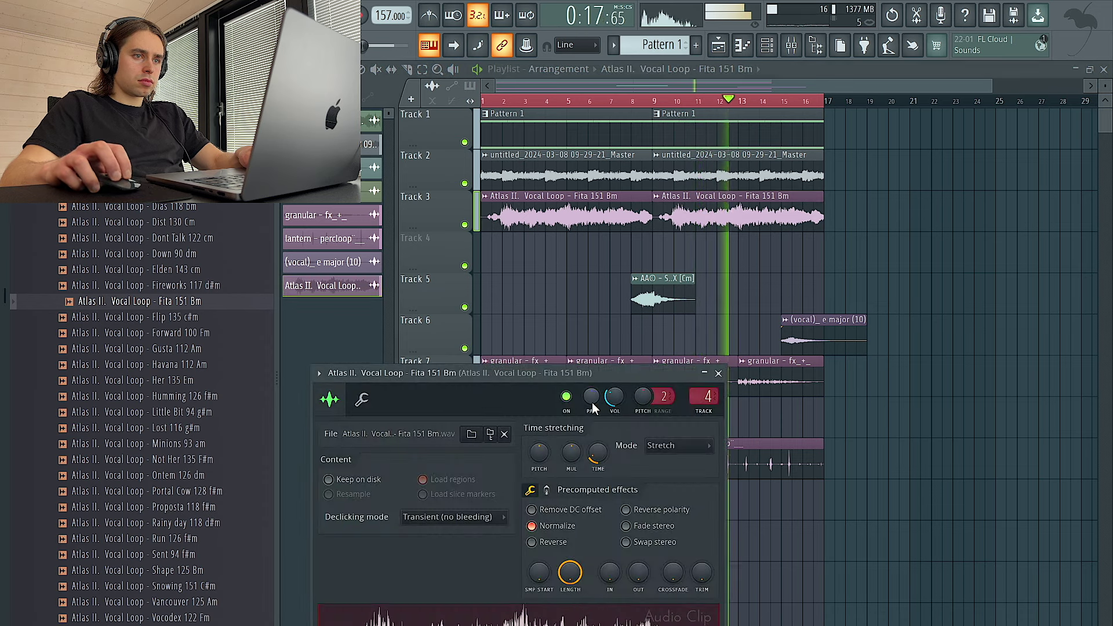
pyautogui.press('Escape')
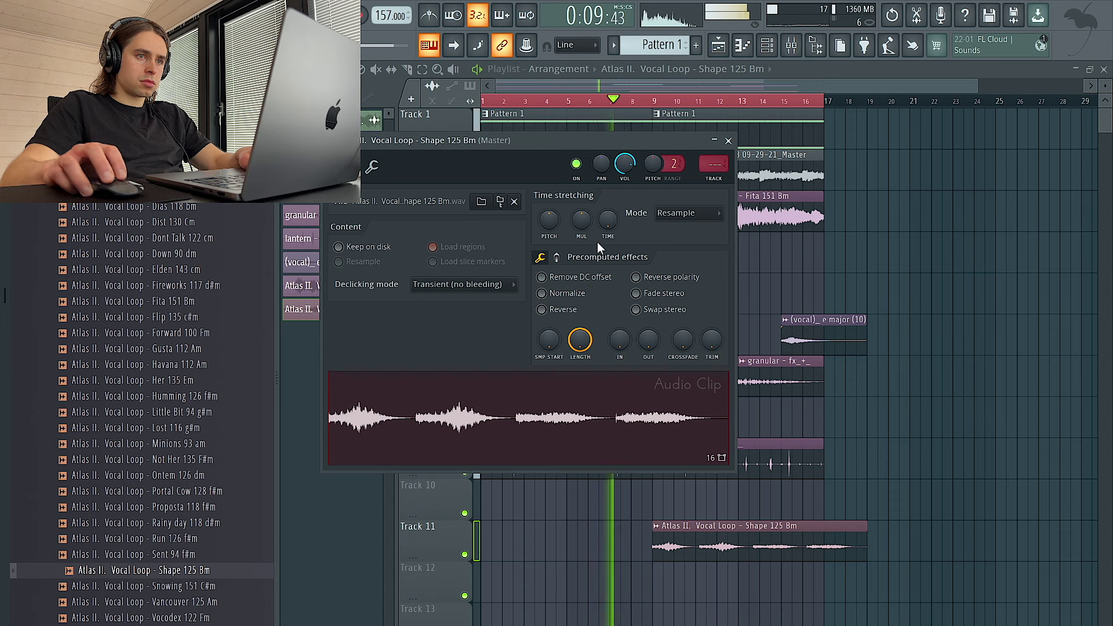
# - Set the Shape 125 Bm vocal loop on Track 11 to Stretch mode so it spans bars 9 to 17
pyautogui.click(682, 213)
pyautogui.click(672, 255)
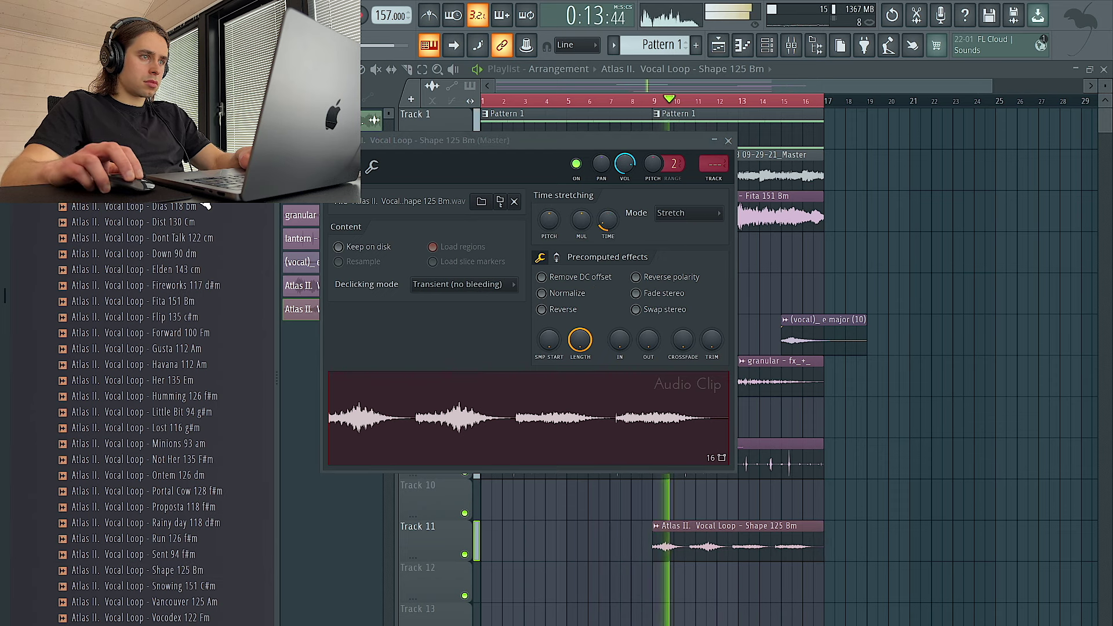
# - Place the Cuba 112 Am vocal loop on Track 12 at bar 1 and solo the track briefly to hear it
pyautogui.moveTo(514, 586); pyautogui.dragTo(460, 584)
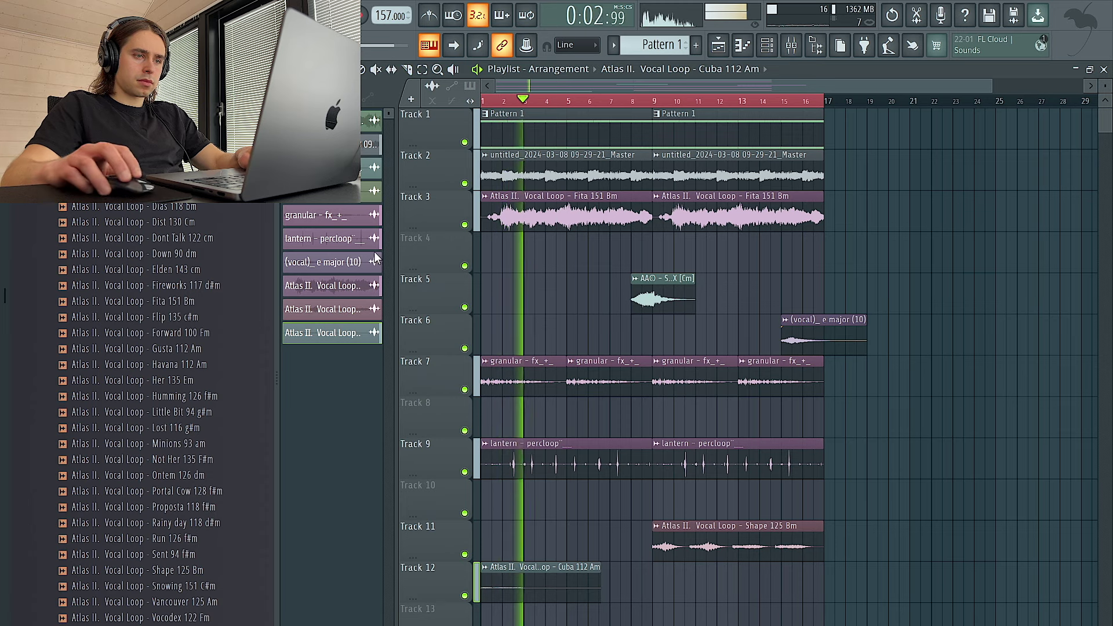
pyautogui.press('space')
pyautogui.keyDown('ctrl'); pyautogui.click(466, 596); pyautogui.keyUp('ctrl')
pyautogui.press('space')
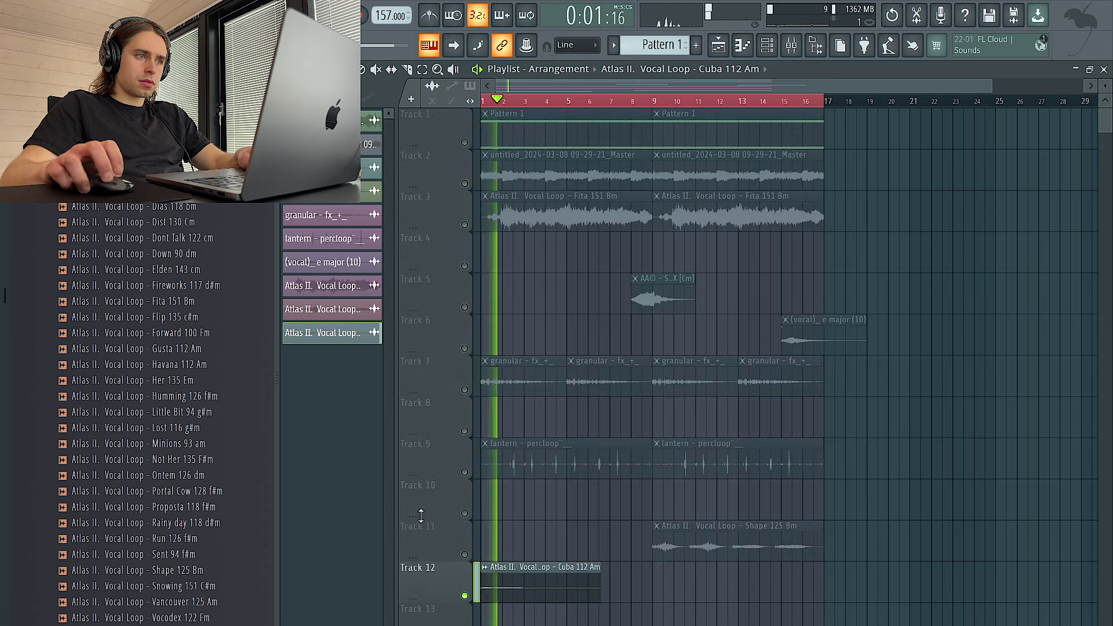
pyautogui.keyDown('ctrl'); pyautogui.click(465, 596); pyautogui.keyUp('ctrl')
# - Set the Cuba 112 Am vocal loop's time-stretching mode to Stretch
pyautogui.doubleClick(490, 590)
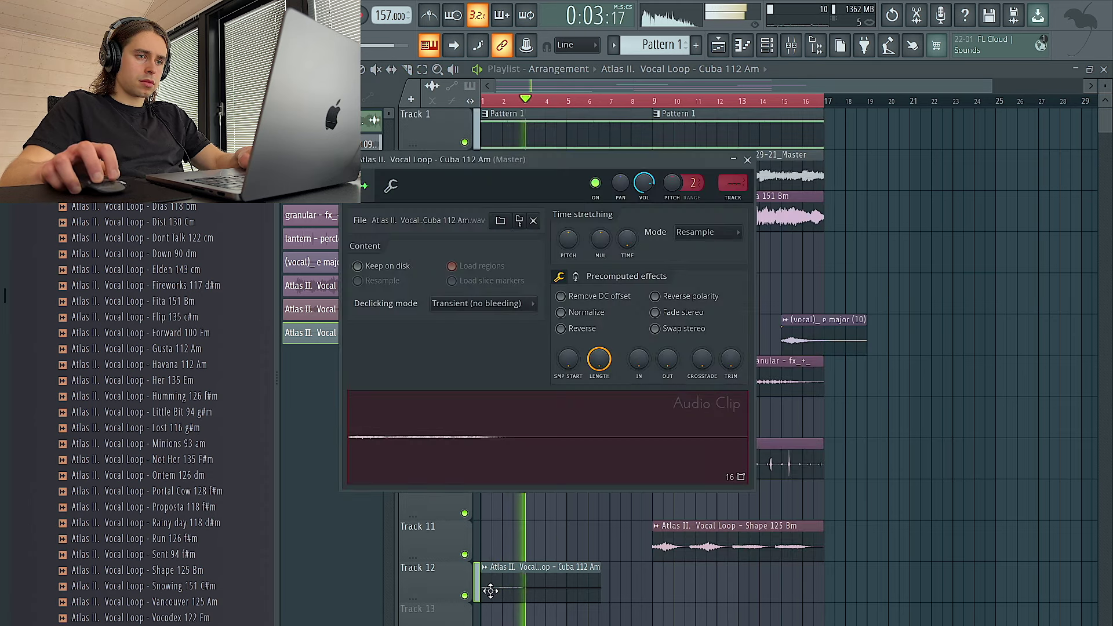
pyautogui.click(694, 232)
pyautogui.click(691, 274)
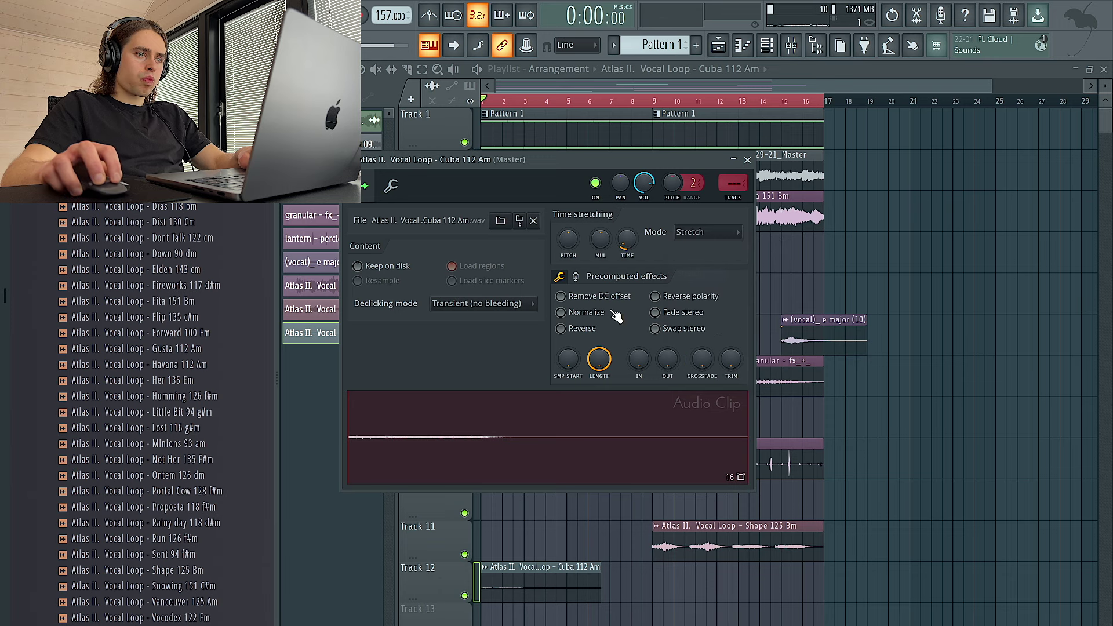
# - Normalize the Cuba 112 Am vocal loop and briefly play the arrangement to hear it
pyautogui.press('Escape')
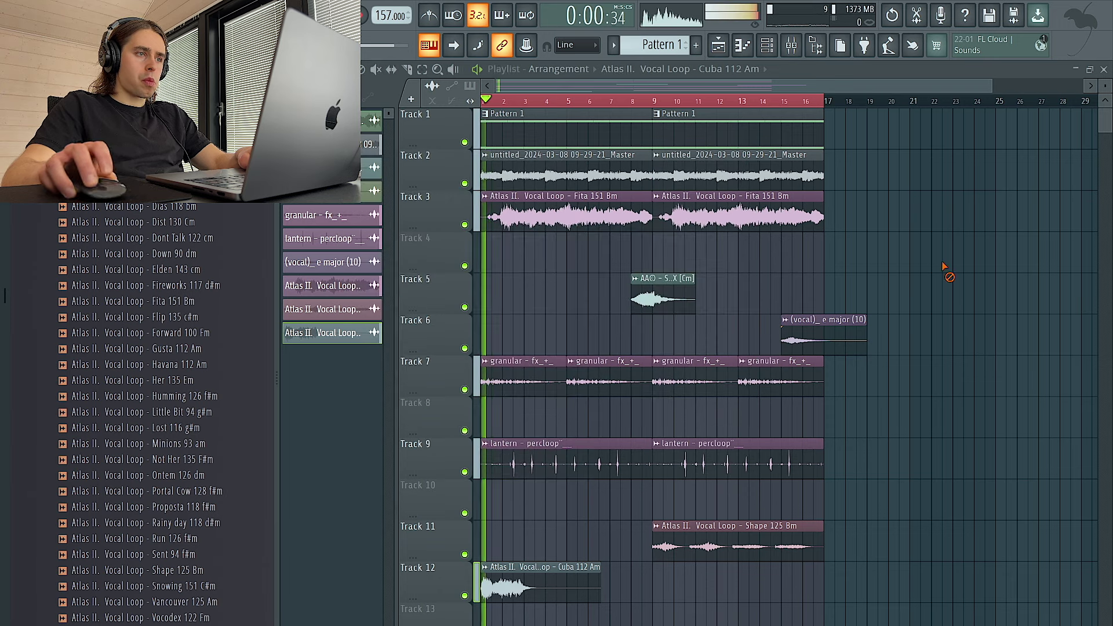
pyautogui.scroll(1, 169, 284)
pyautogui.press('space')
# - Audition the Dias 118 bm vocal loop and place it on Track 8 at bar 1
pyautogui.click(176, 238)
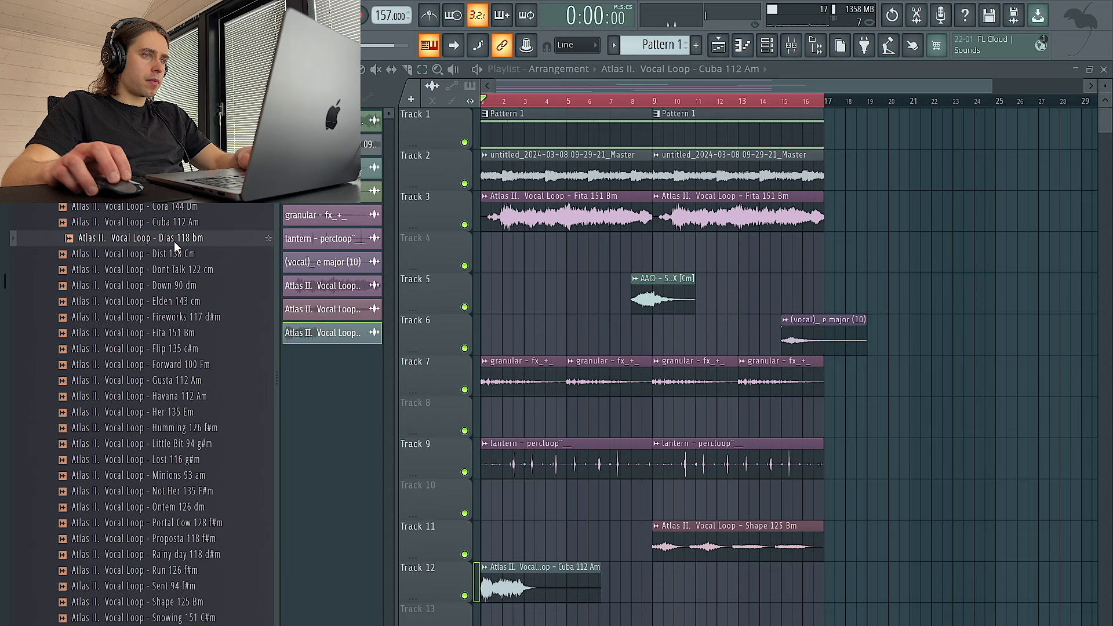
pyautogui.press('space')
pyautogui.moveTo(174, 237); pyautogui.dragTo(514, 408)
pyautogui.doubleClick(549, 415)
pyautogui.press('space')
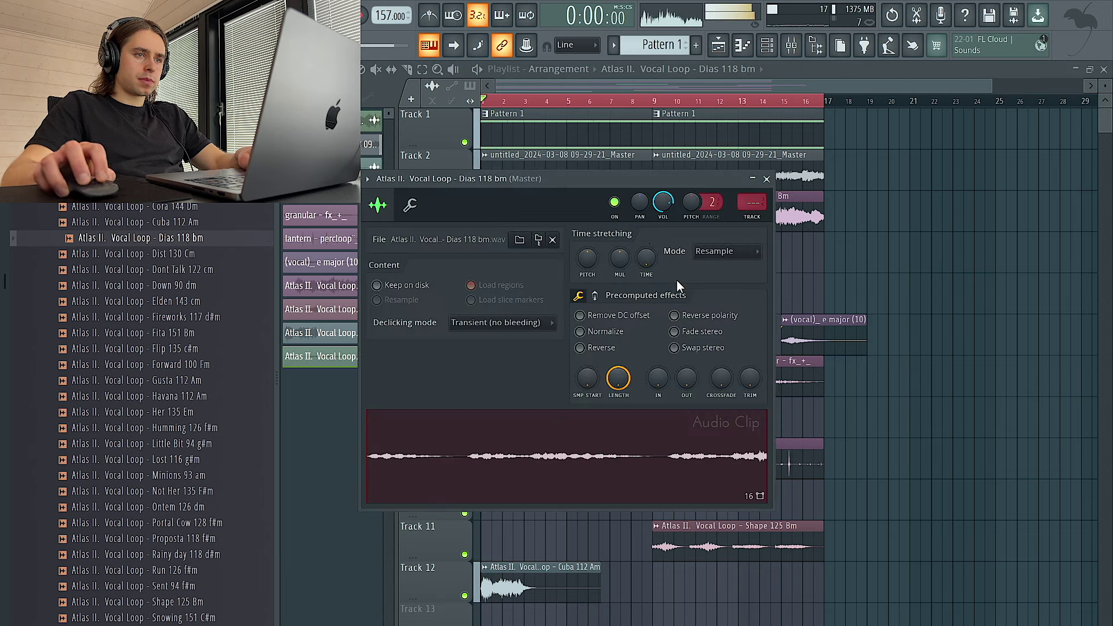
# - Set the Dias 118 bm vocal loop's time-stretching mode to Stretch and shift its clip to start at bar 2
pyautogui.moveTo(563, 184); pyautogui.dragTo(566, 489)
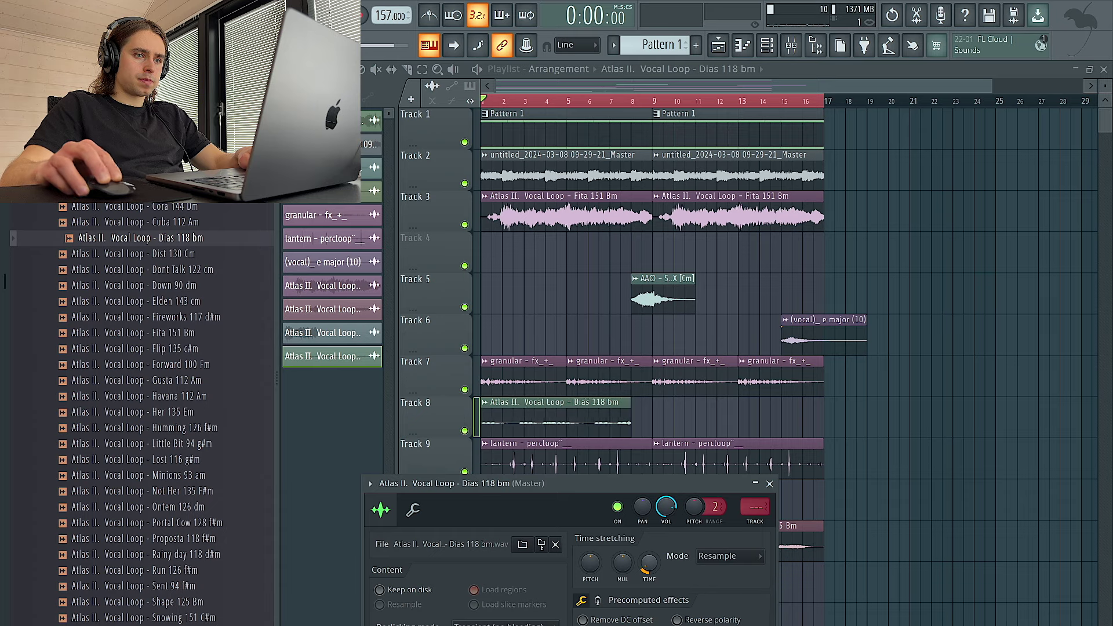
pyautogui.click(717, 560)
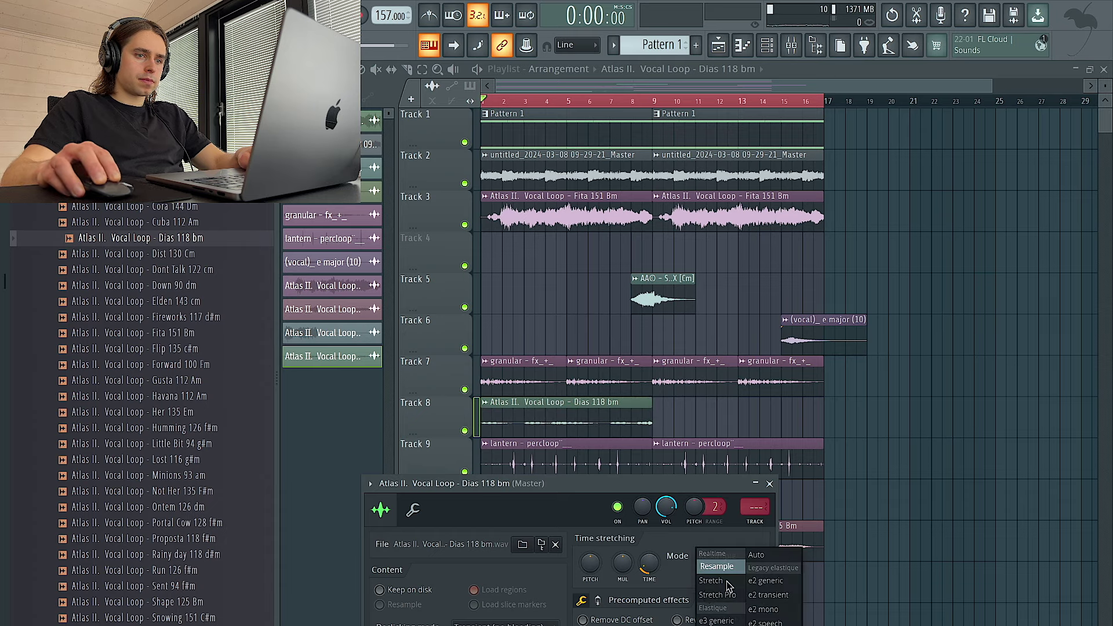
pyautogui.press('space')
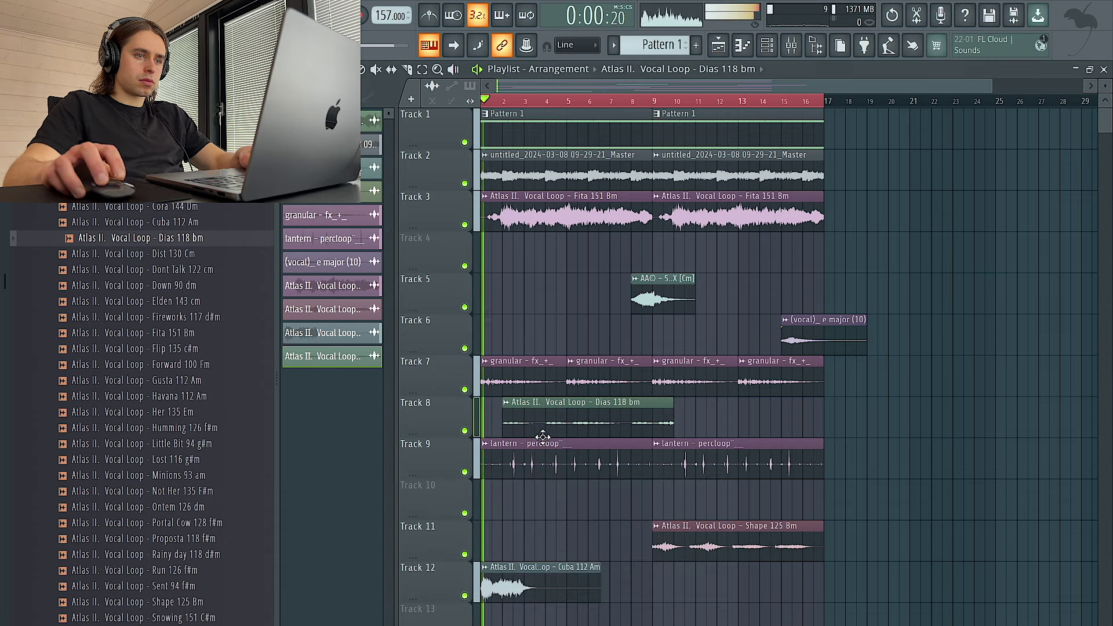
# - Raise the Cuba 112 Am vocal loop's pitch and lower its volume in the clip settings
pyautogui.doubleClick(505, 590)
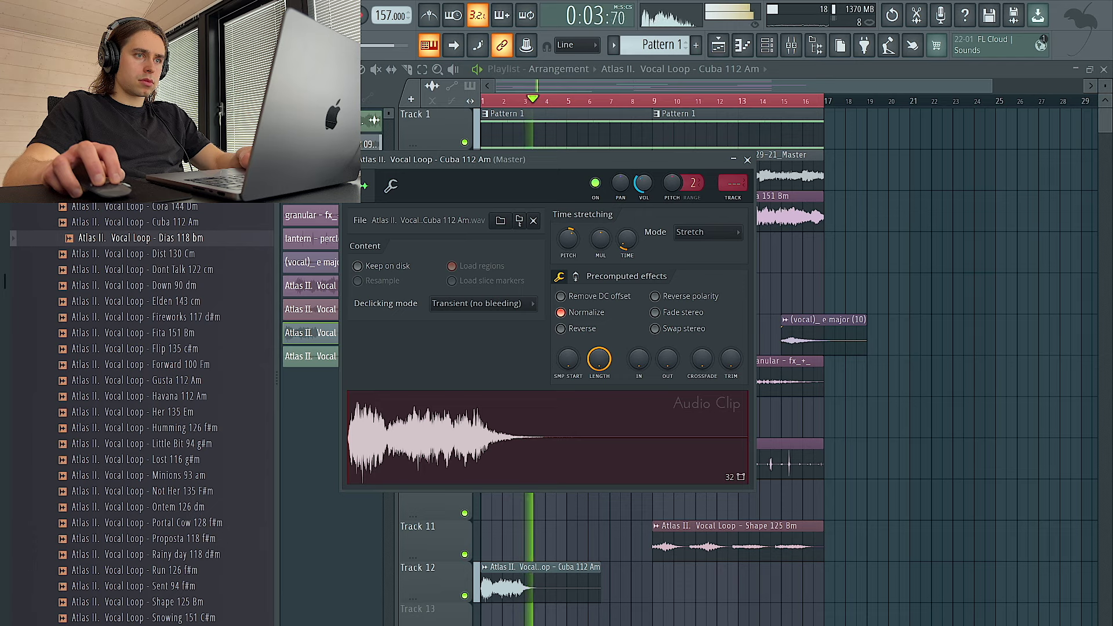
pyautogui.click(747, 160)
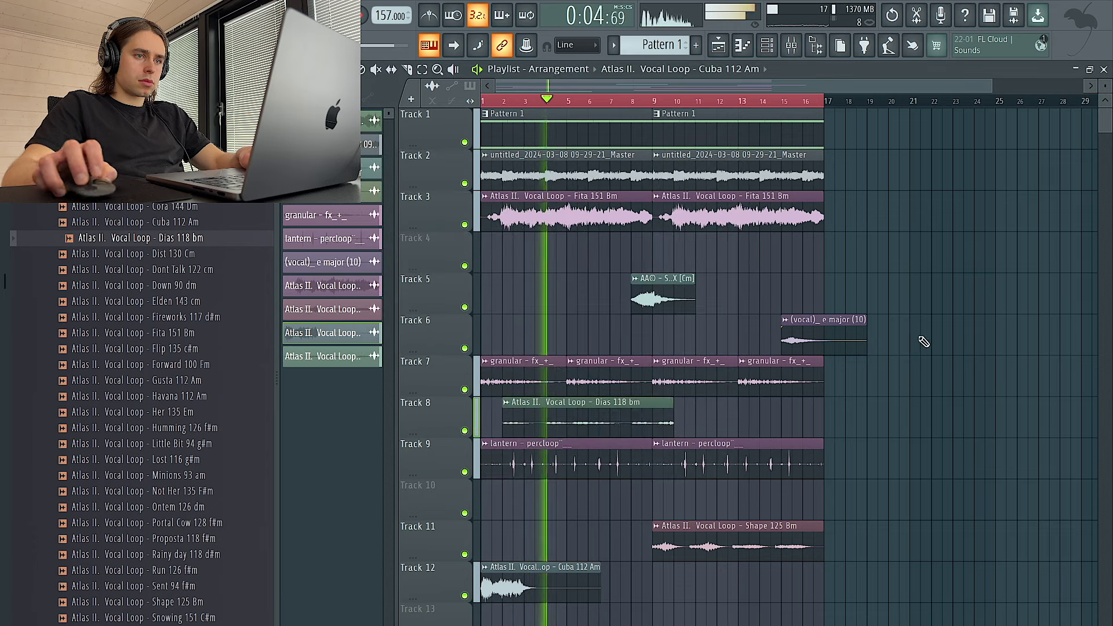
# - Slice the Dias 118 bm clip on Track 8 and repeat its first three-bar section at bars 2, 6, 10 and 14
pyautogui.doubleClick(615, 420)
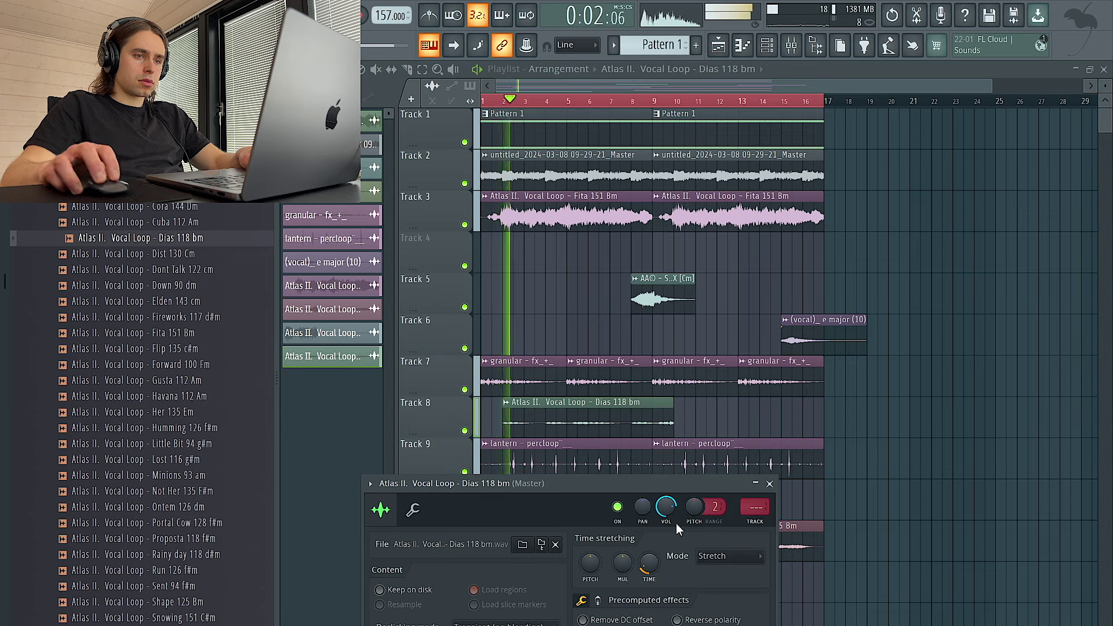
pyautogui.click(408, 68)
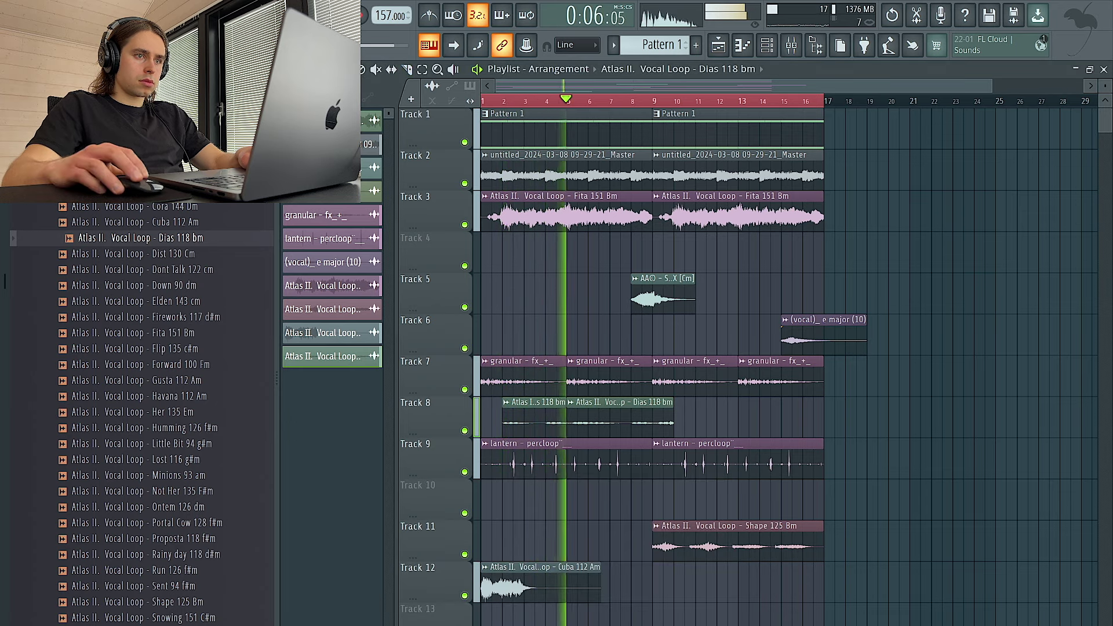
pyautogui.rightClick(620, 421)
pyautogui.click(530, 421)
pyautogui.click(590, 421)
pyautogui.moveTo(621, 425)
pyautogui.keyDown('ctrl'); pyautogui.mouseDown()
pyautogui.moveTo(540, 422)
pyautogui.moveTo(735, 425)
pyautogui.moveTo(711, 425)
pyautogui.mouseUp(); pyautogui.keyUp('ctrl')
pyautogui.keyDown('ctrl'); pyautogui.click(962, 423); pyautogui.keyUp('ctrl')
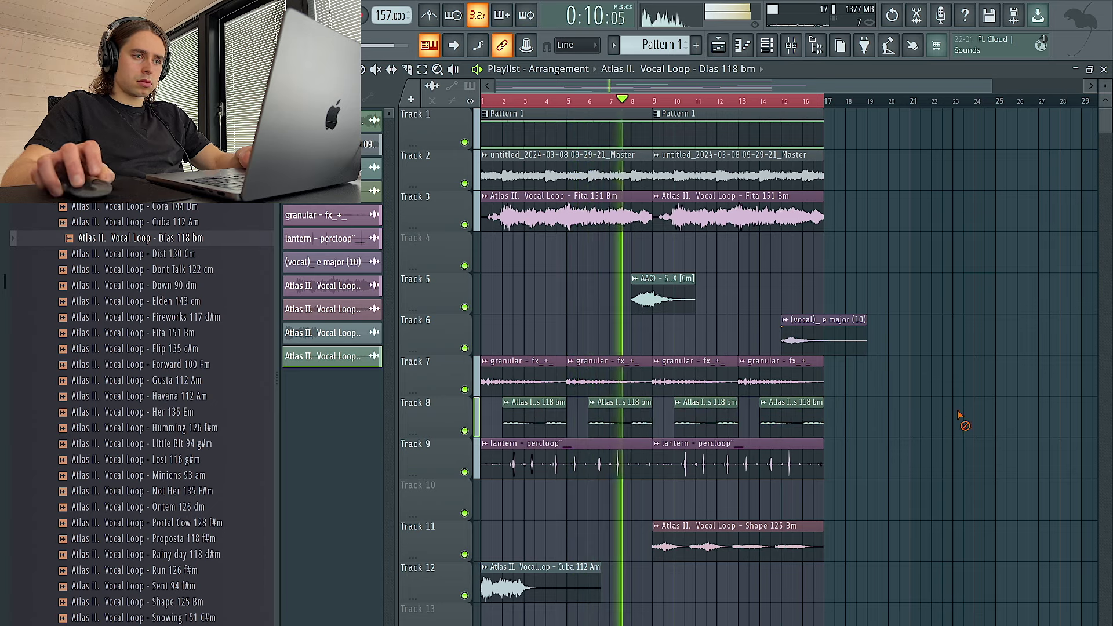
# - Copy the Cuba 112 Am clip to bar 9 on Track 12 and mute the Shape 125 Bm vocal loop on Track 11
pyautogui.click(655, 586)
pyautogui.rightClick(736, 554)
# - Route the Cuba 112 Am vocal loop to mixer track 5 and lower that track's fader
pyautogui.doubleClick(724, 599)
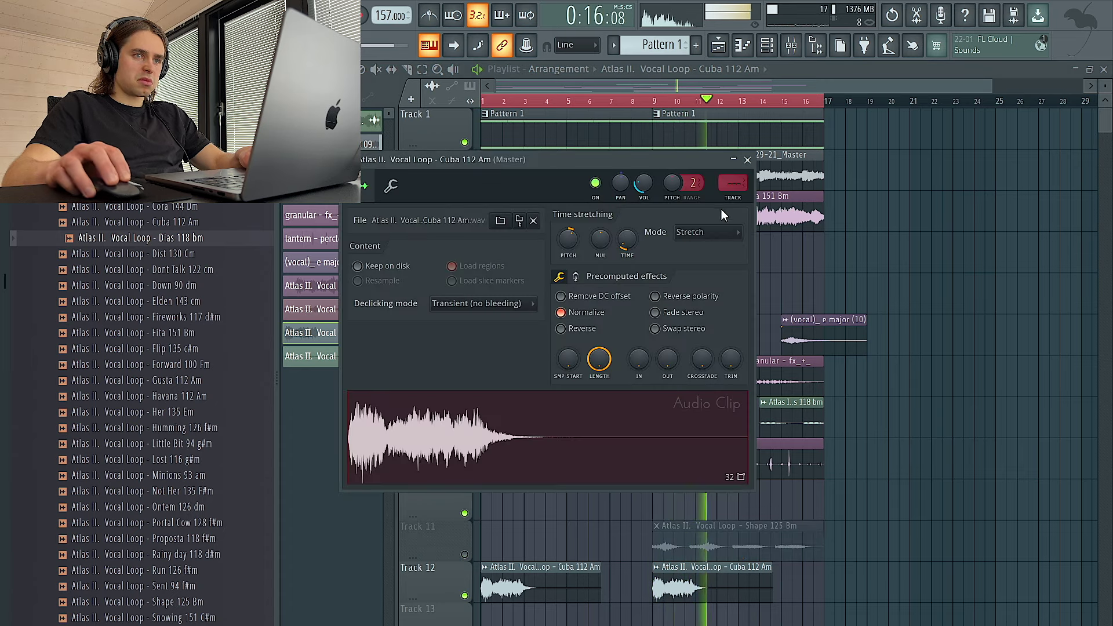
pyautogui.hotkey('ctrl', 'l')
pyautogui.moveTo(514, 452); pyautogui.dragTo(514, 514)
pyautogui.click(909, 144)
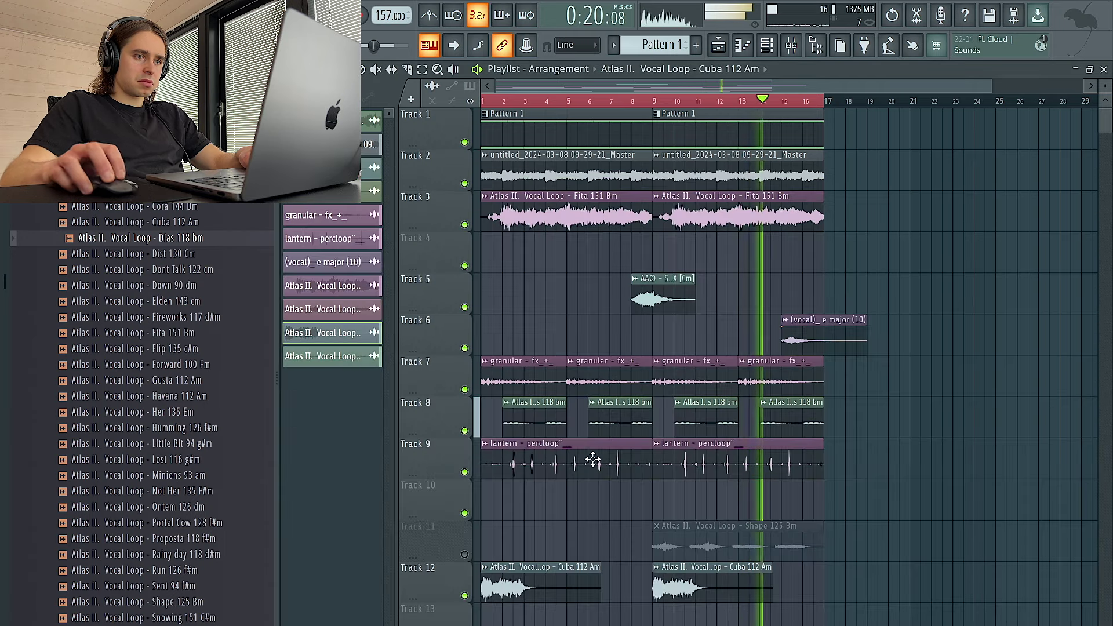
# - Route the Dias 118 bm vocal loop to mixer track 6 and add Delay TAPE-201 in slot 1 and Fruity Reeverb 2 in slot 3
pyautogui.doubleClick(552, 424)
pyautogui.hotkey('ctrl', 'l')
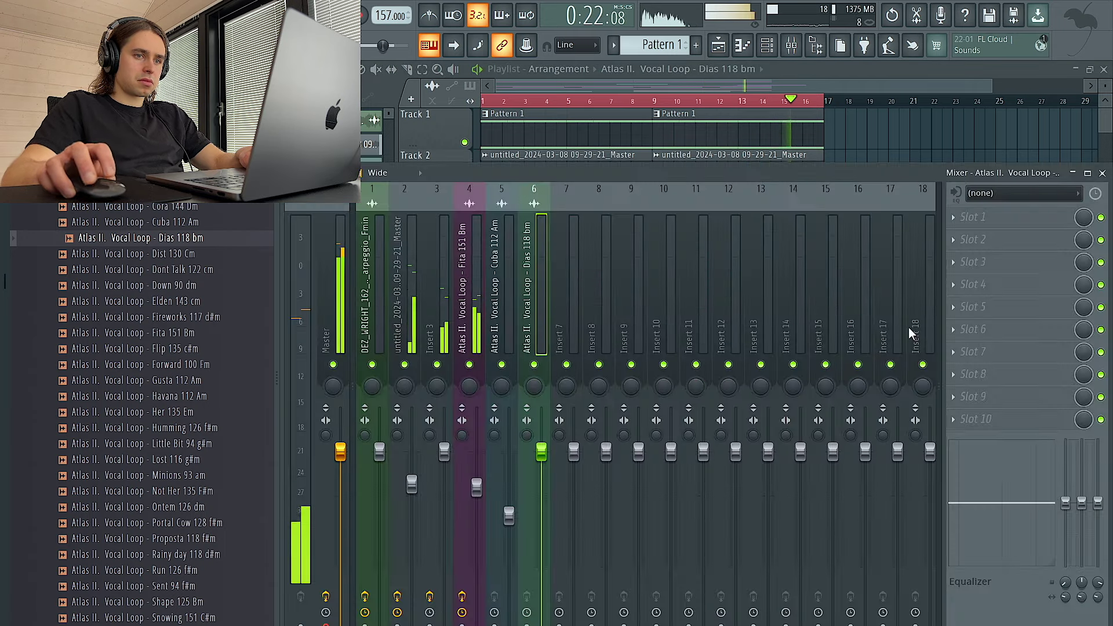
pyautogui.click(1014, 223)
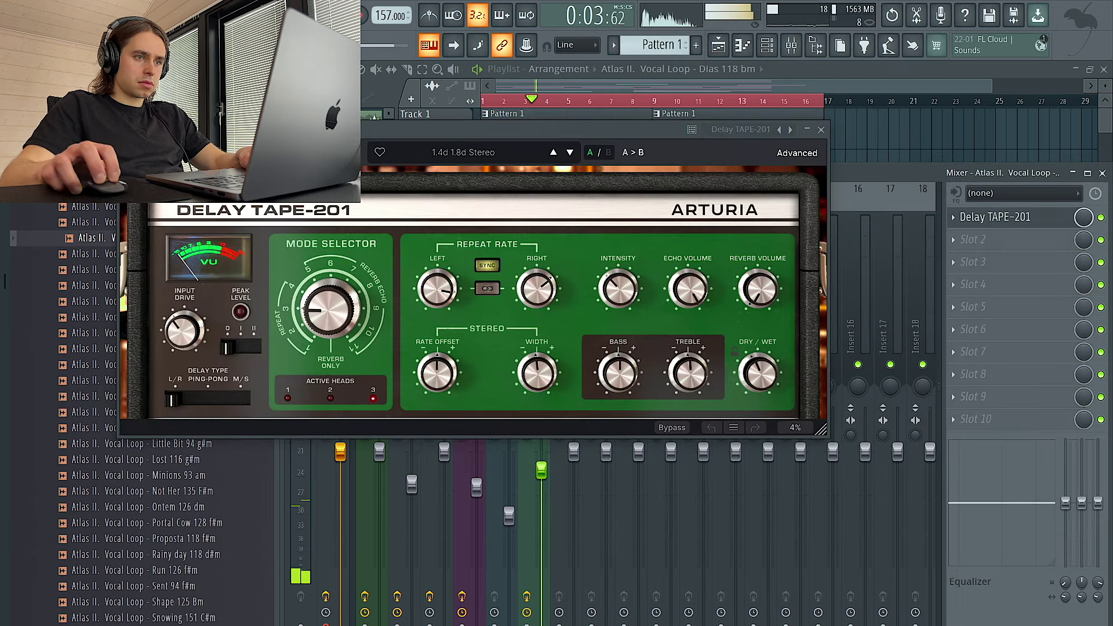
pyautogui.click(821, 129)
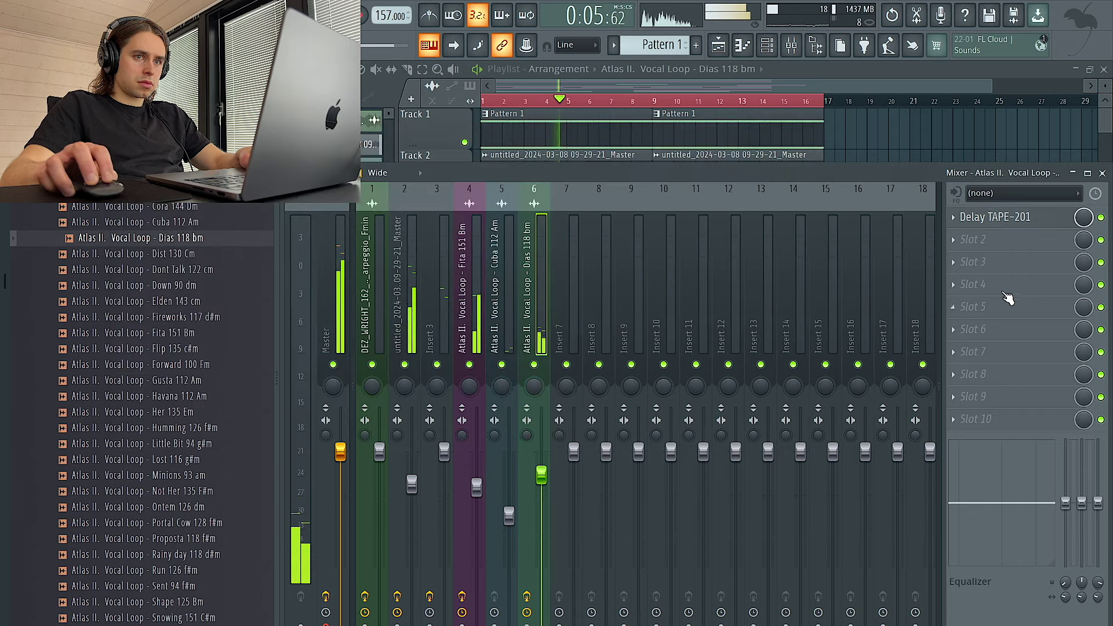
pyautogui.click(1003, 262)
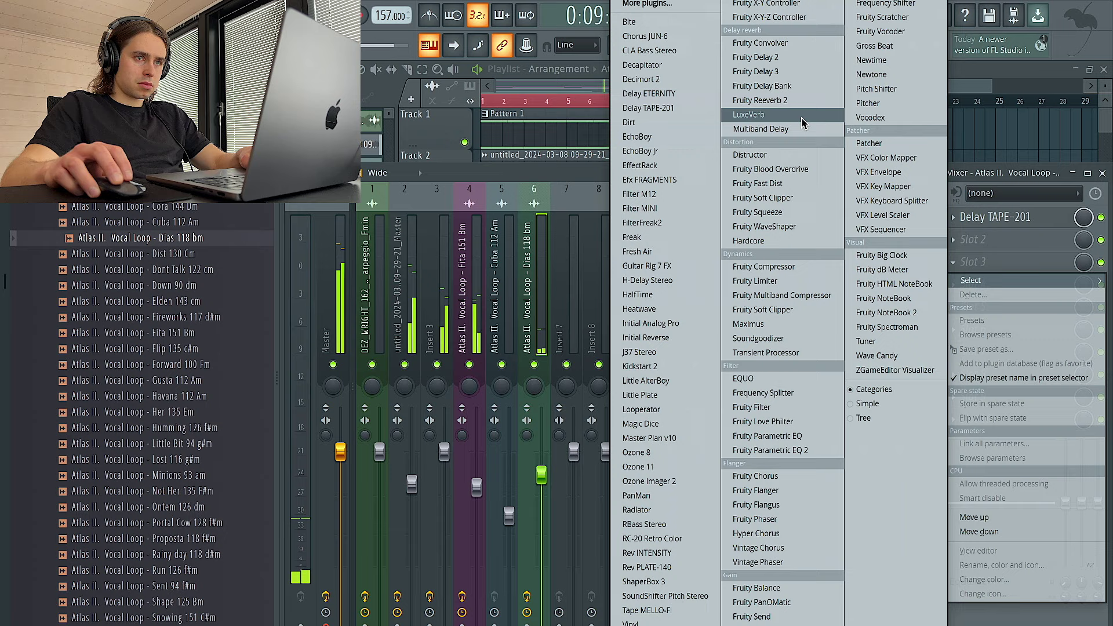
pyautogui.click(761, 100)
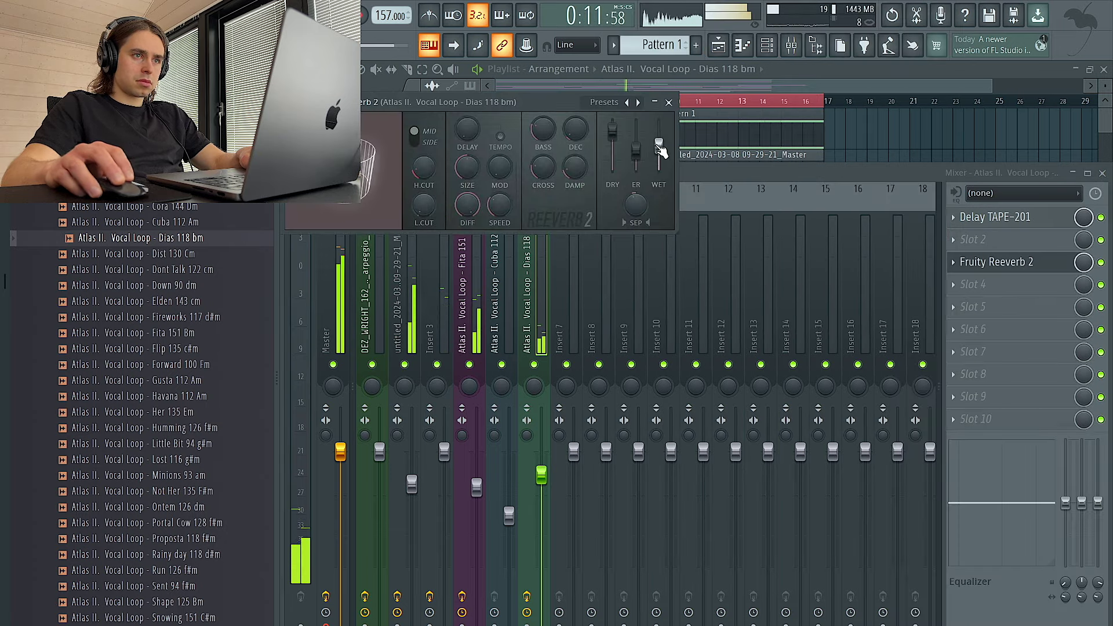
# - Audition the Atlas II perc loops and place Relogio 150 on Track 10 at bar 9
pyautogui.click(168, 331)
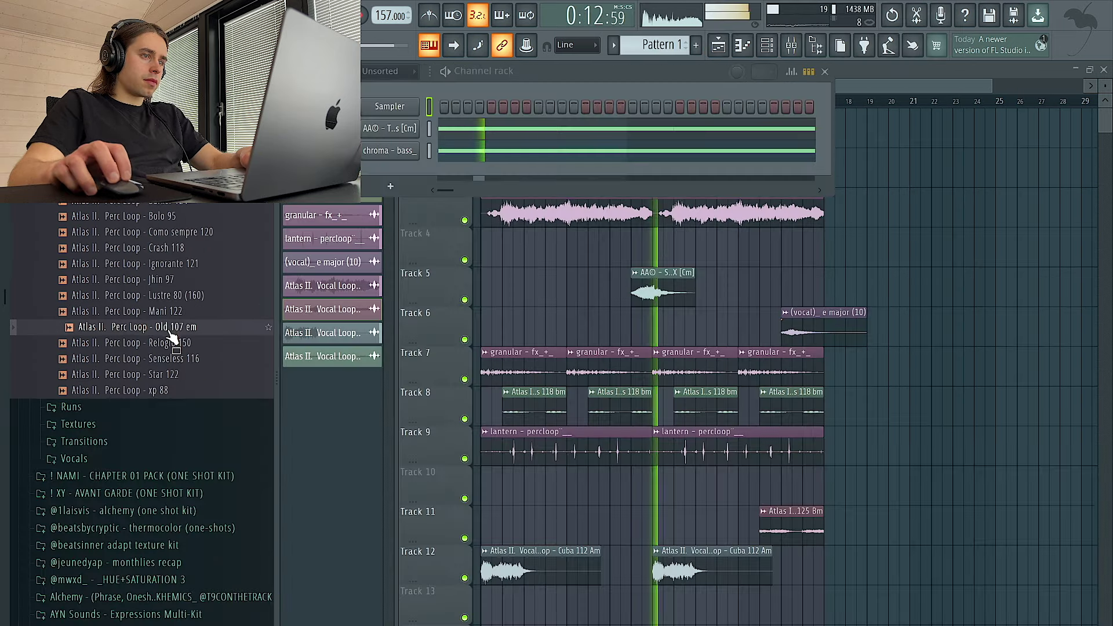
pyautogui.click(168, 360)
pyautogui.moveTo(169, 344); pyautogui.dragTo(702, 493)
pyautogui.doubleClick(694, 493)
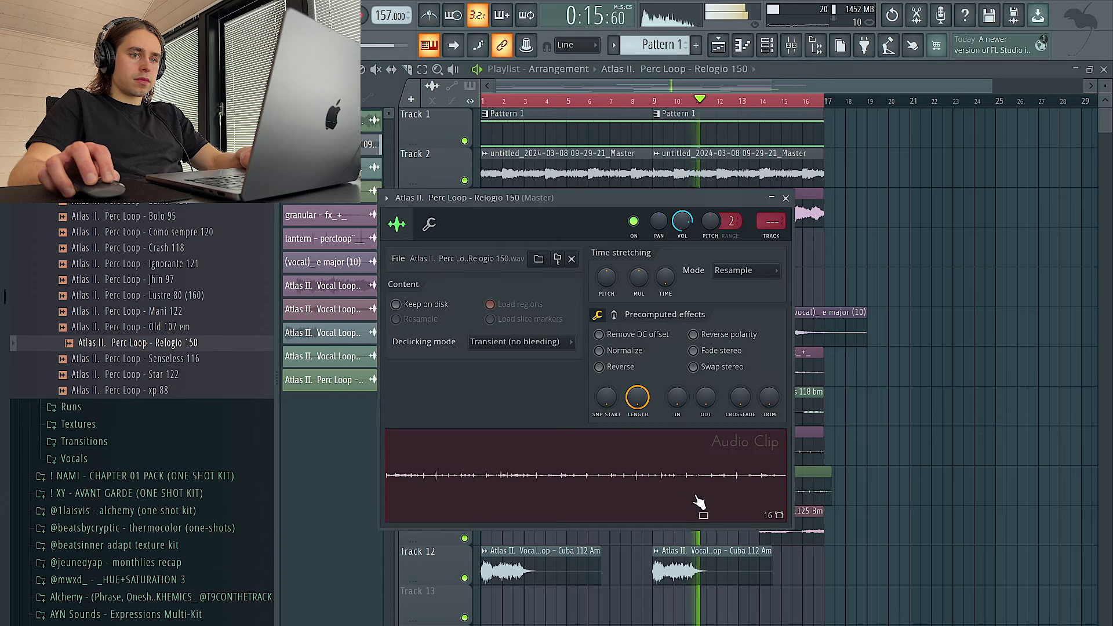
# - Normalize the Relogio 150 perc loop, time-stretch it to span bars 9 to 17, and copy it to bar 1
pyautogui.click(599, 350)
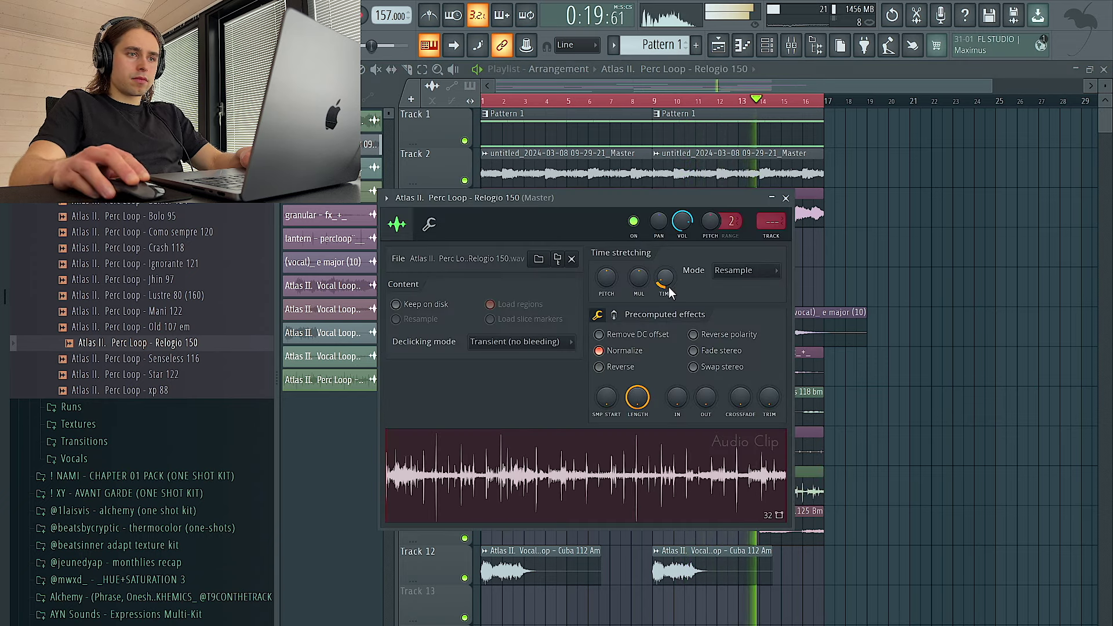
pyautogui.rightClick(872, 423)
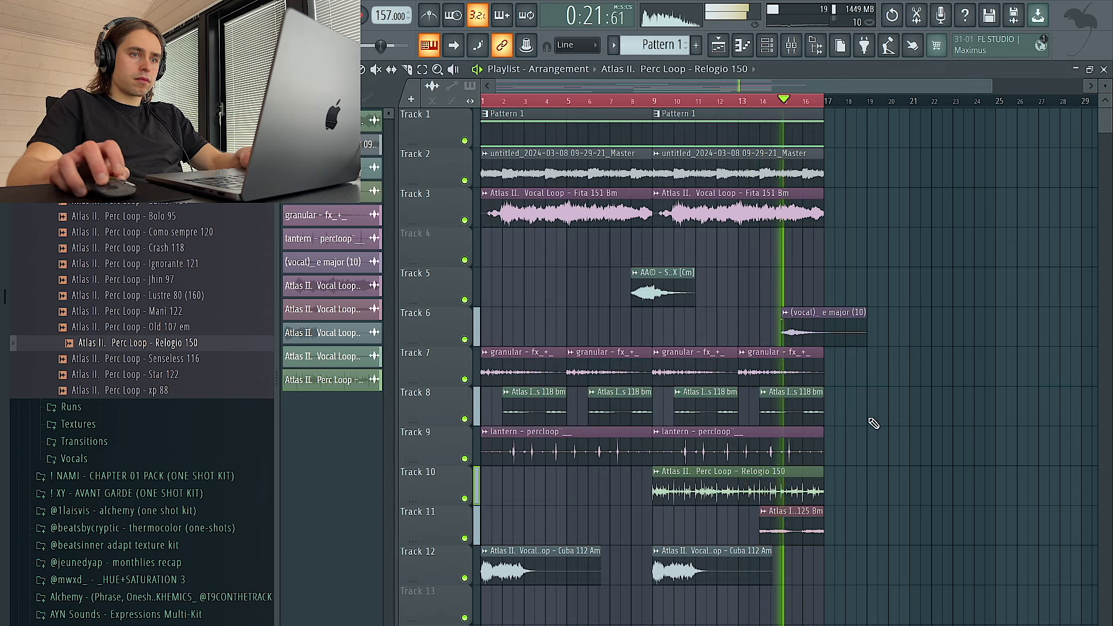
pyautogui.moveTo(733, 482); pyautogui.dragTo(391, 490)
# - Set the Relogio 150 perc loop to Stretch mode, reverse it, and lower its volume
pyautogui.doubleClick(571, 490)
pyautogui.click(725, 271)
pyautogui.click(721, 285)
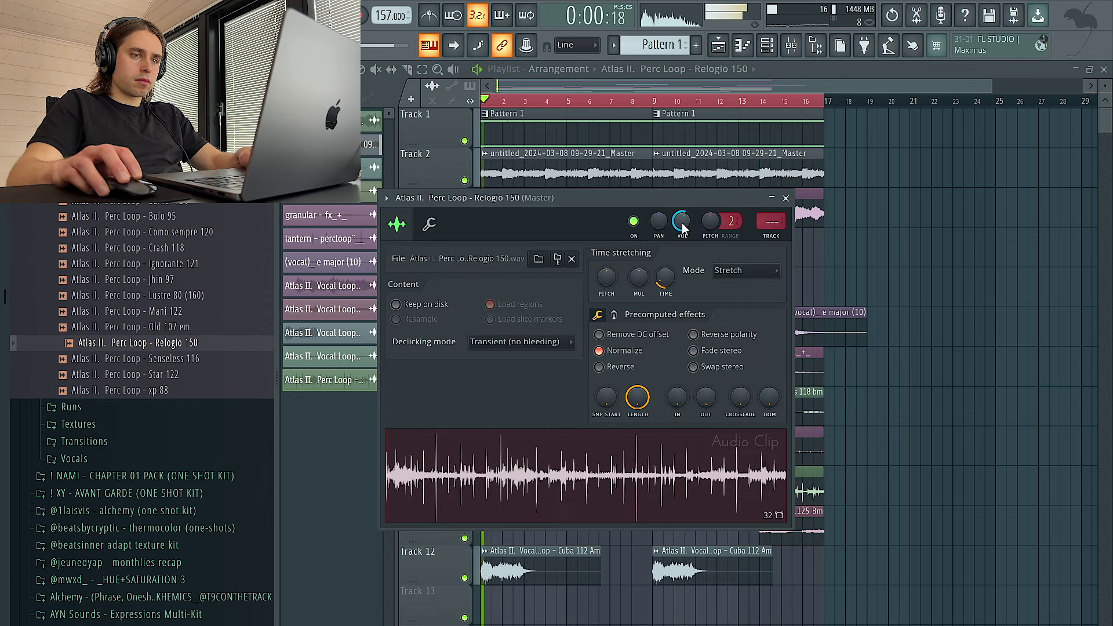
pyautogui.click(619, 367)
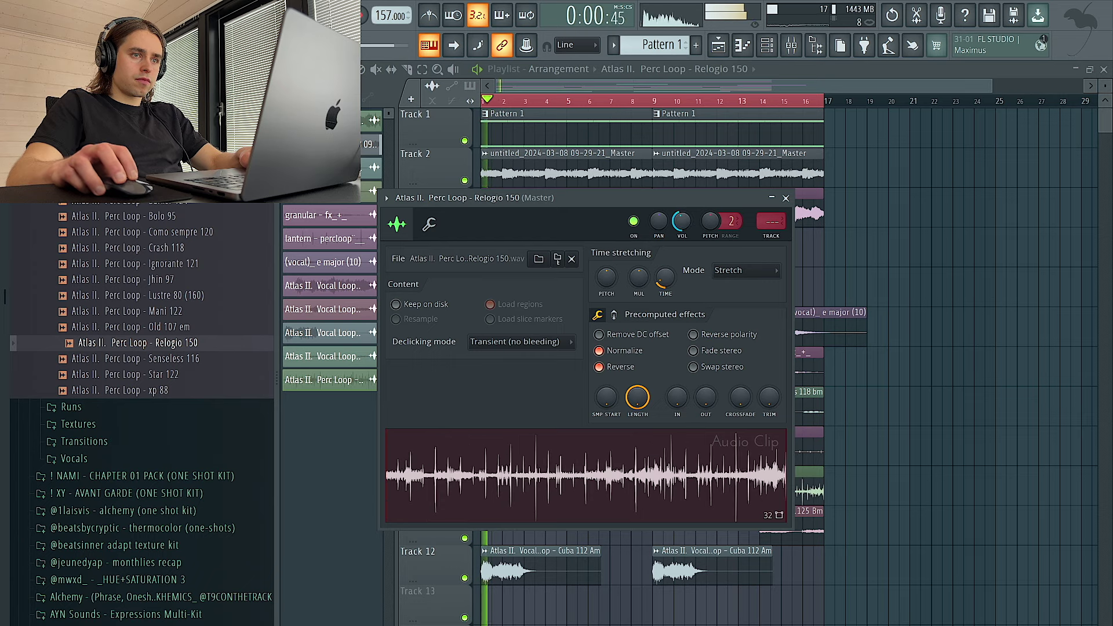
pyautogui.moveTo(673, 226); pyautogui.dragTo(673, 244)
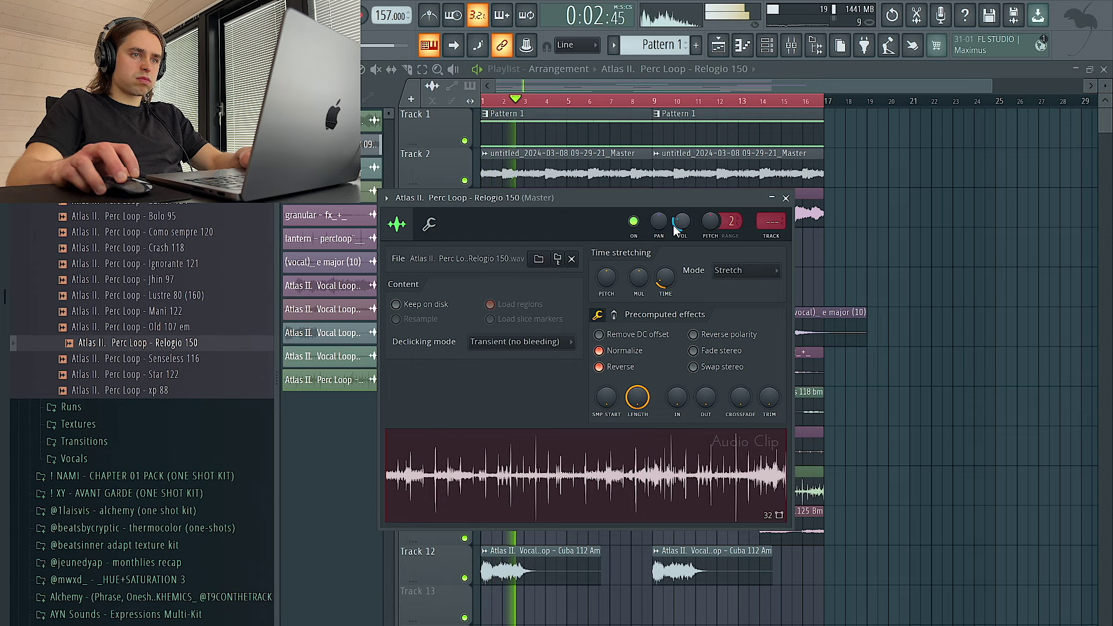
# - On mixer track 7 for Relogio 150, add Fruity parametric EQ 2 with the 20Hz + 18kHz cut preset and raise the low cut to just below 500 Hz
pyautogui.press('F9')
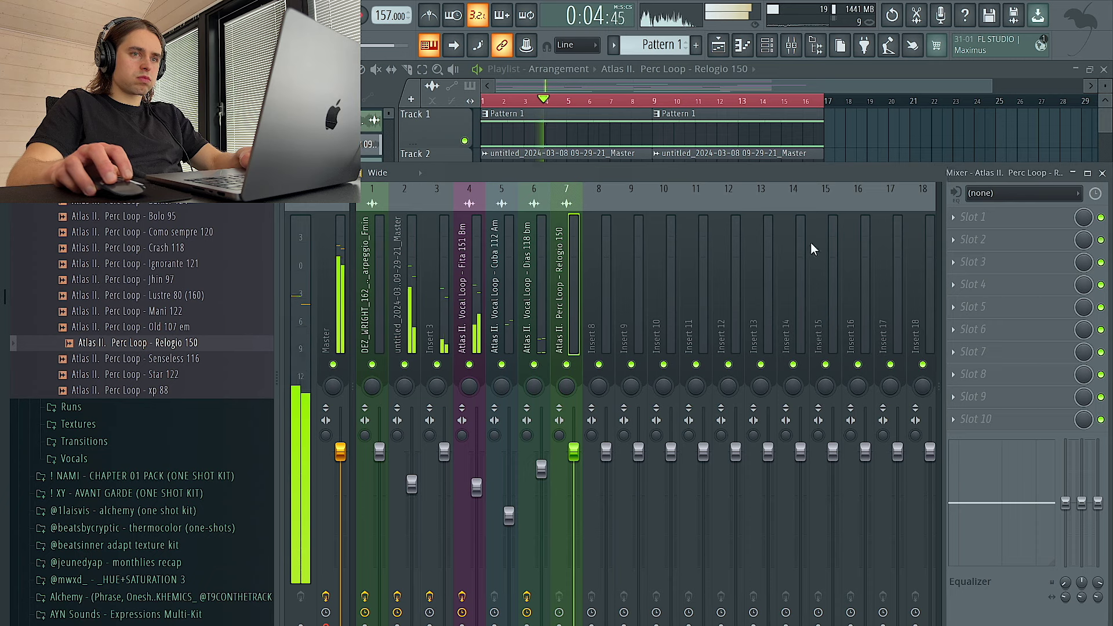
pyautogui.click(986, 262)
pyautogui.click(783, 443)
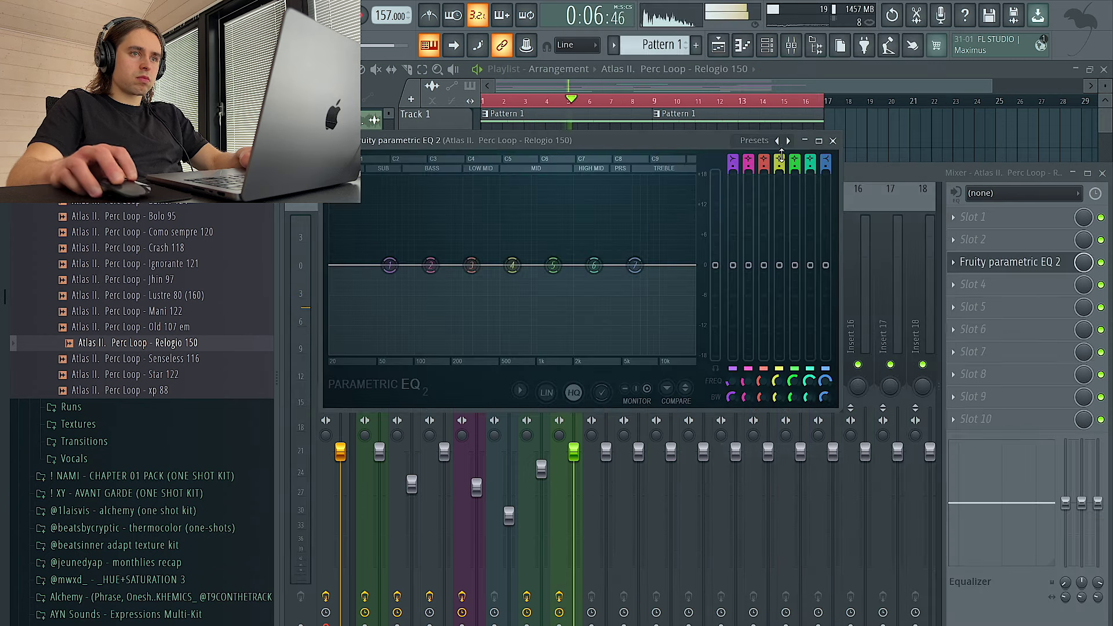
pyautogui.press('space')
pyautogui.press('space')
pyautogui.click(789, 140)
pyautogui.moveTo(336, 265); pyautogui.dragTo(490, 266)
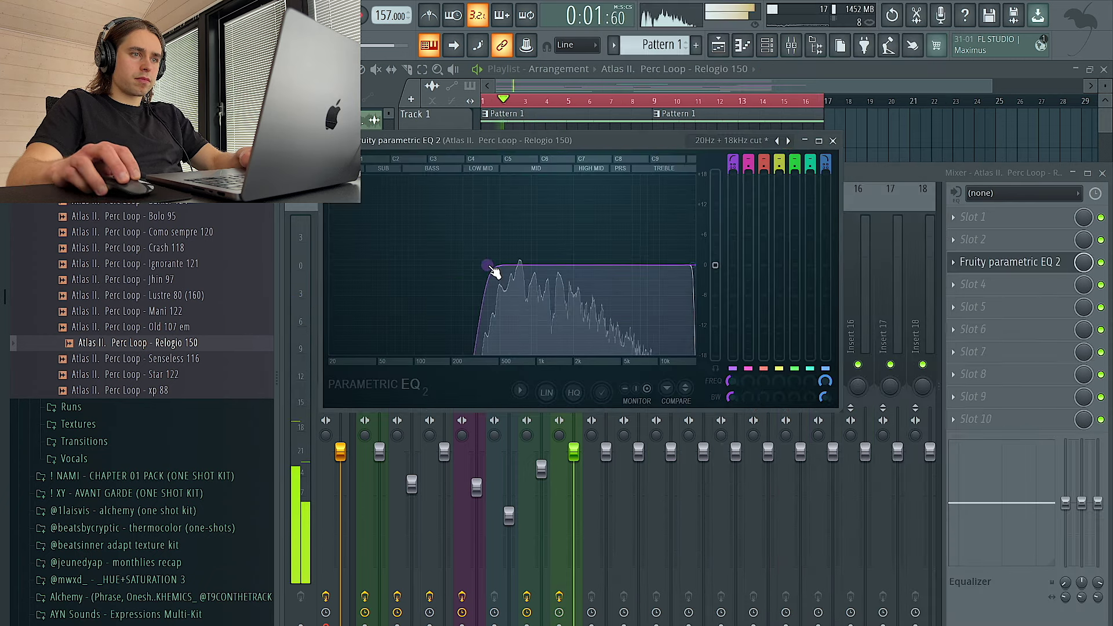
# - Lower the Relogio 150 perc loop's mixer fader to sit it behind the other layers
pyautogui.moveTo(574, 451); pyautogui.dragTo(573, 466)
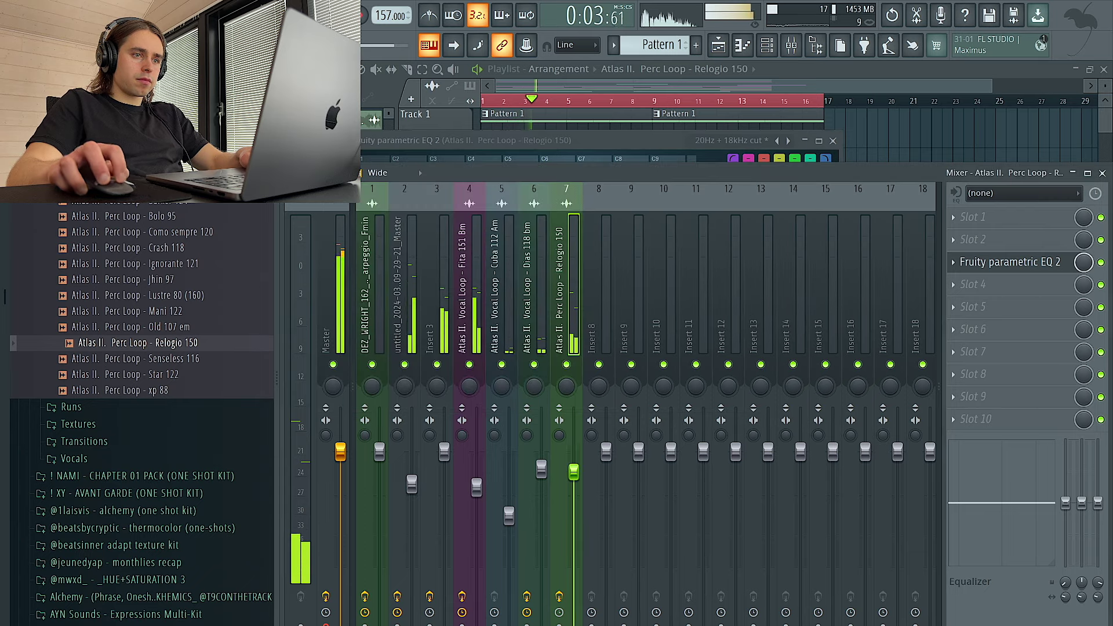
pyautogui.rightClick(903, 150)
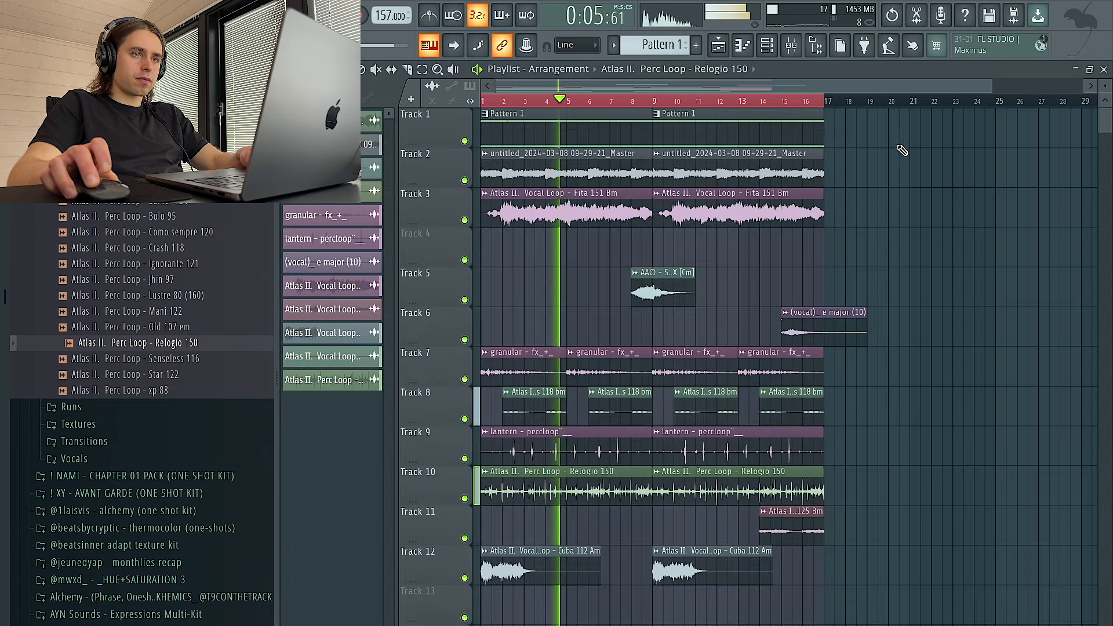
pyautogui.press('F9')
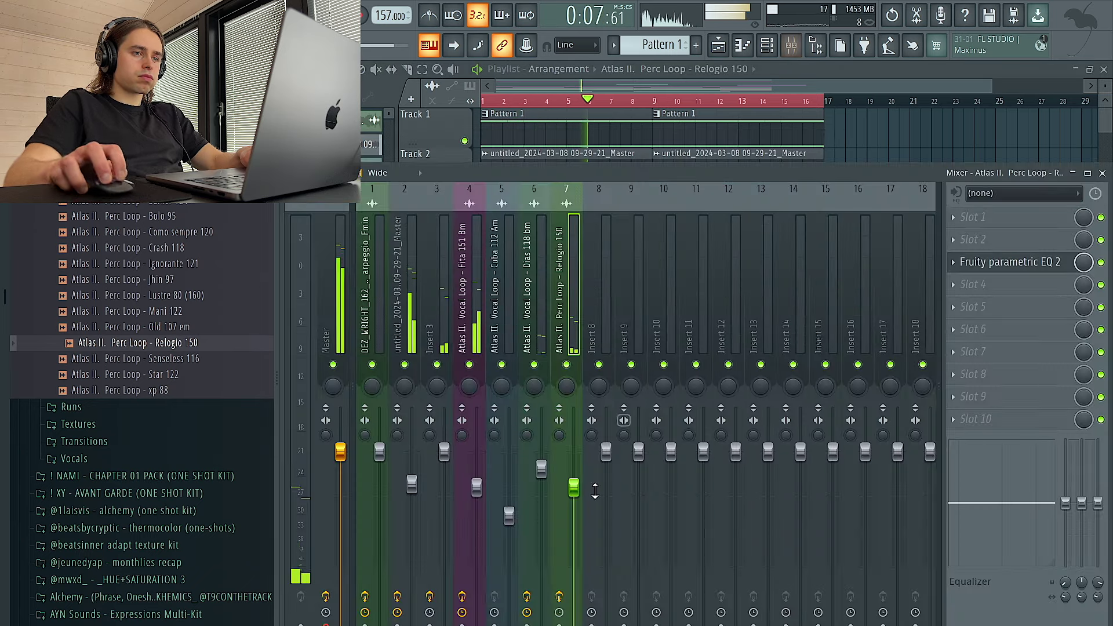
pyautogui.press('F9')
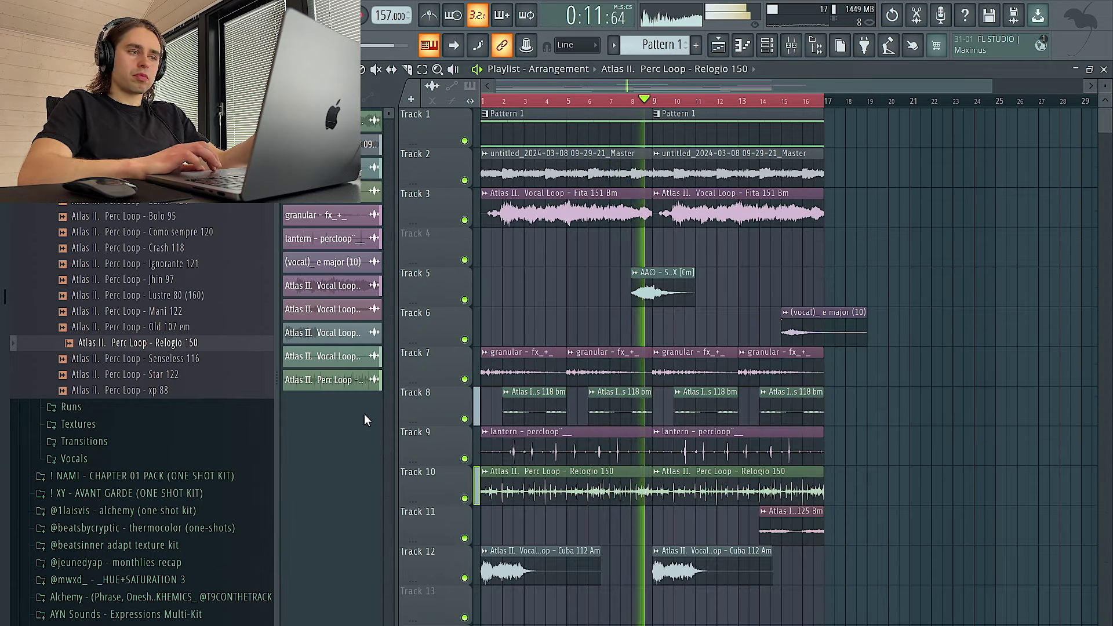
# - Audition the Atlas II transition samples, add Transition - Zip 140 Dm on track 13, and adjust its time stretching
pyautogui.click(197, 449)
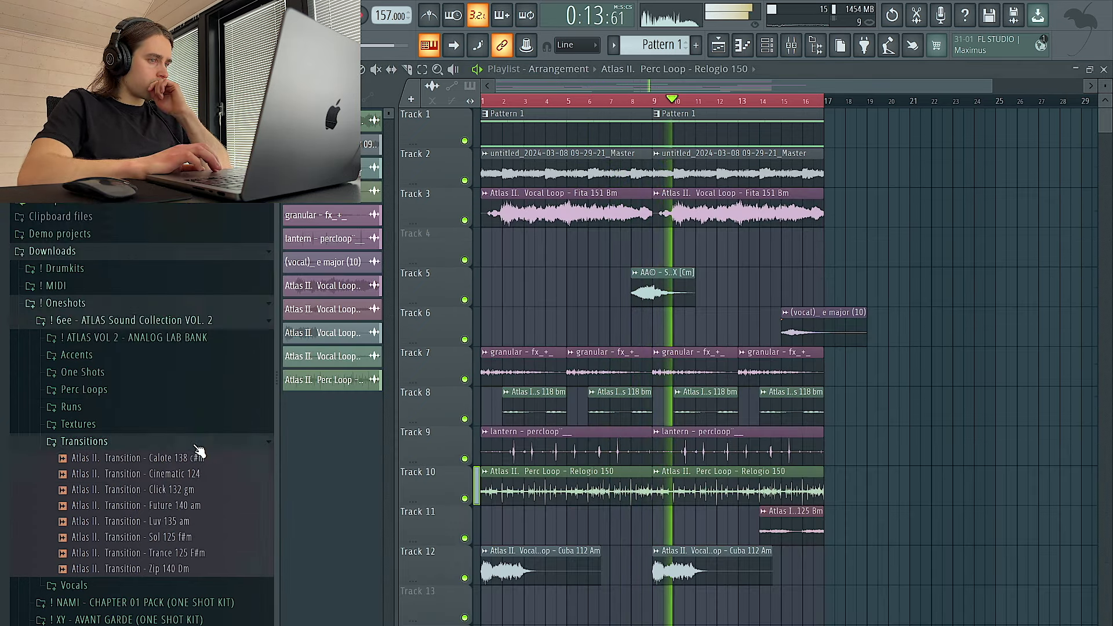
pyautogui.click(197, 491)
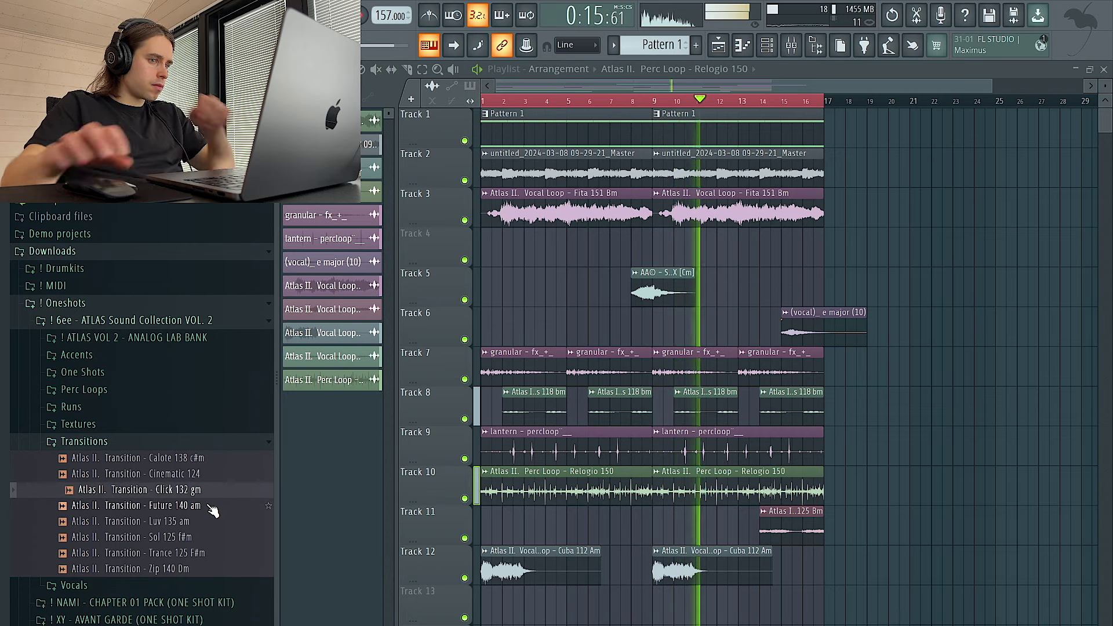
pyautogui.click(189, 569)
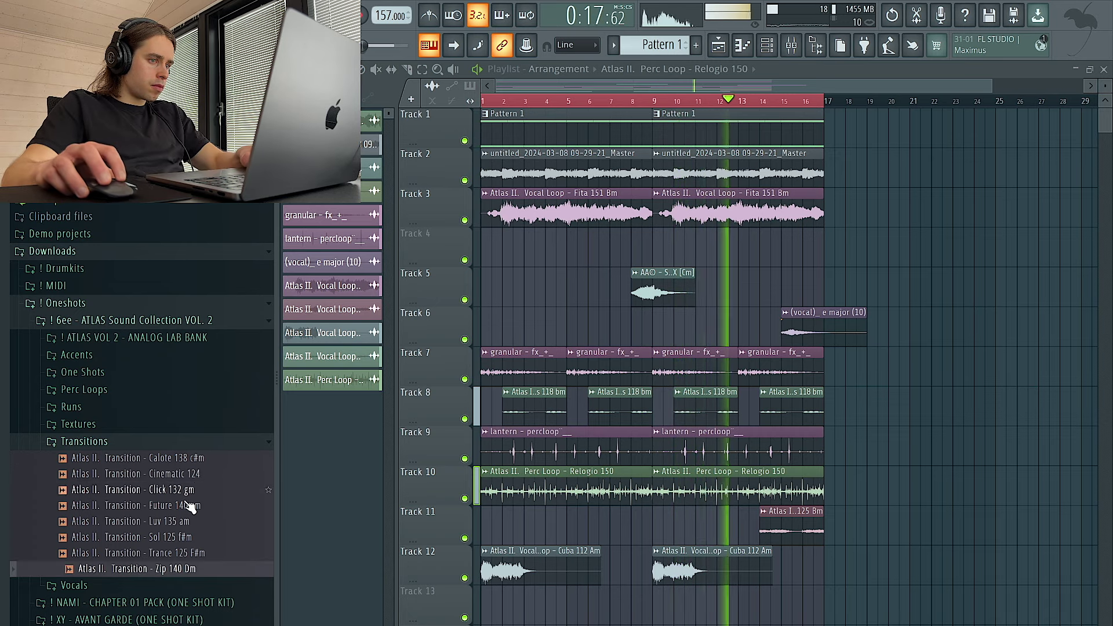
pyautogui.moveTo(206, 568); pyautogui.dragTo(711, 616)
pyautogui.doubleClick(710, 616)
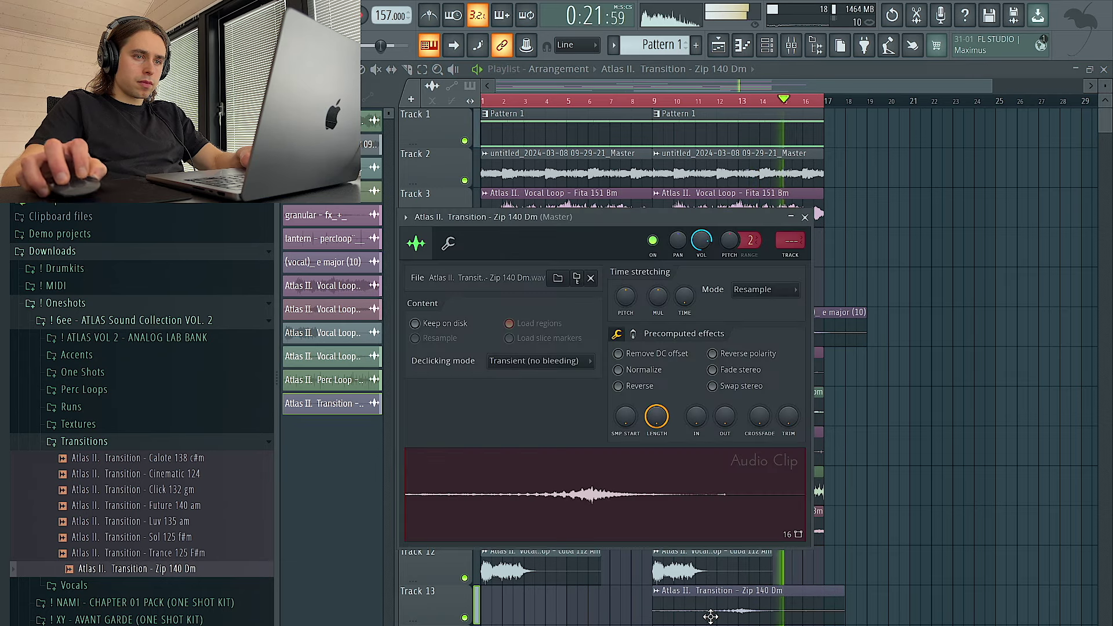
pyautogui.moveTo(684, 296); pyautogui.dragTo(685, 292)
pyautogui.click(765, 289)
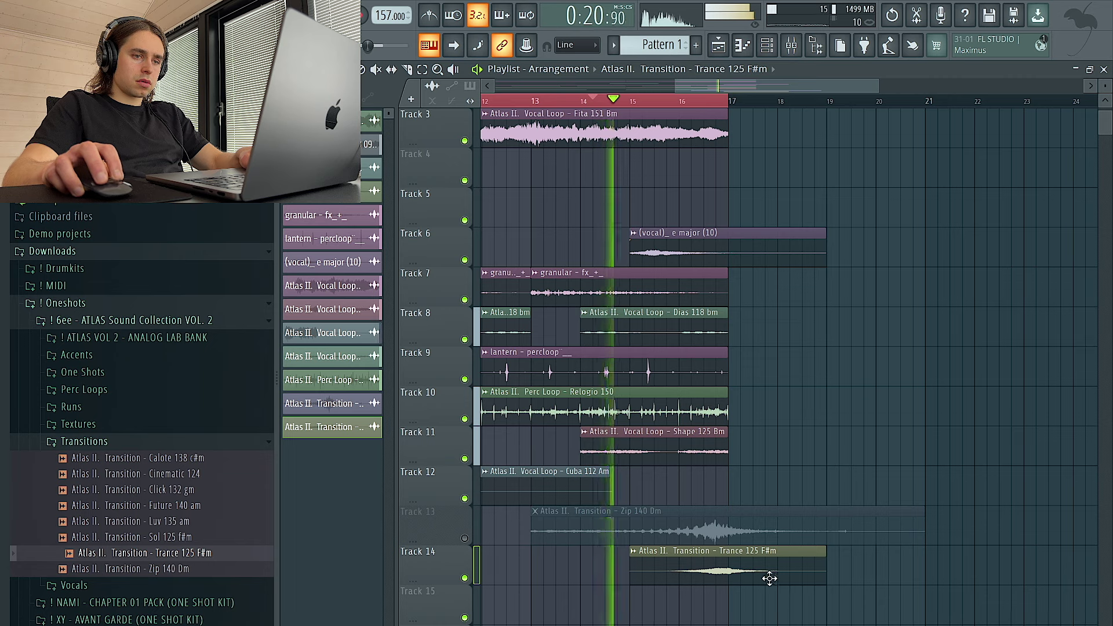
# - Check the channel settings of the Transition - Trance 125 F#m clip and delete the muted Zip 140 Dm clip from track 13
pyautogui.doubleClick(763, 560)
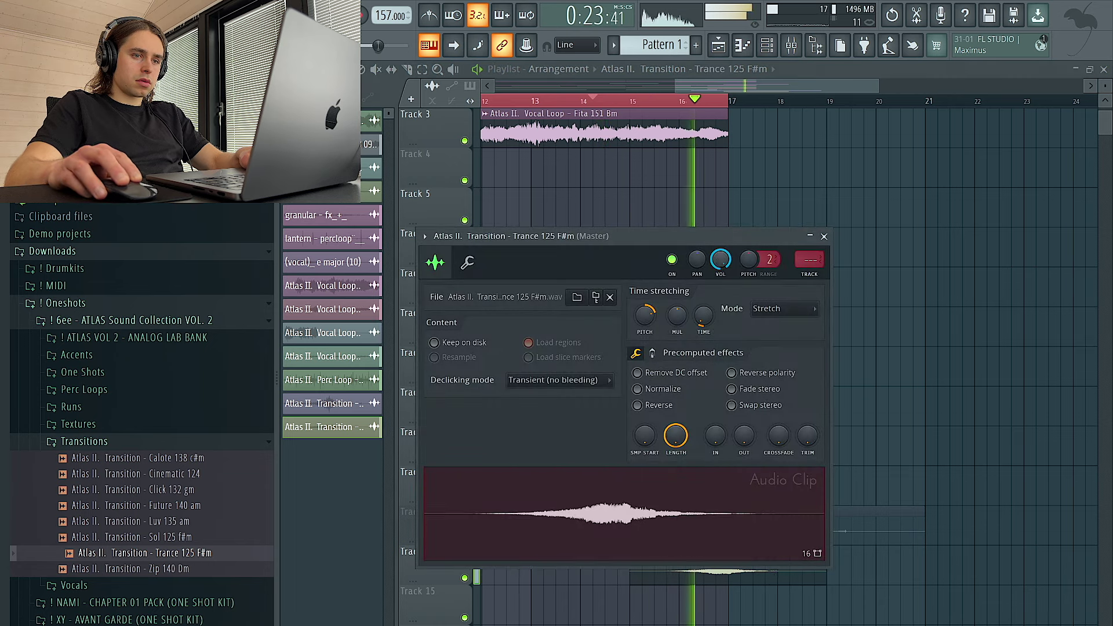
pyautogui.rightClick(763, 204)
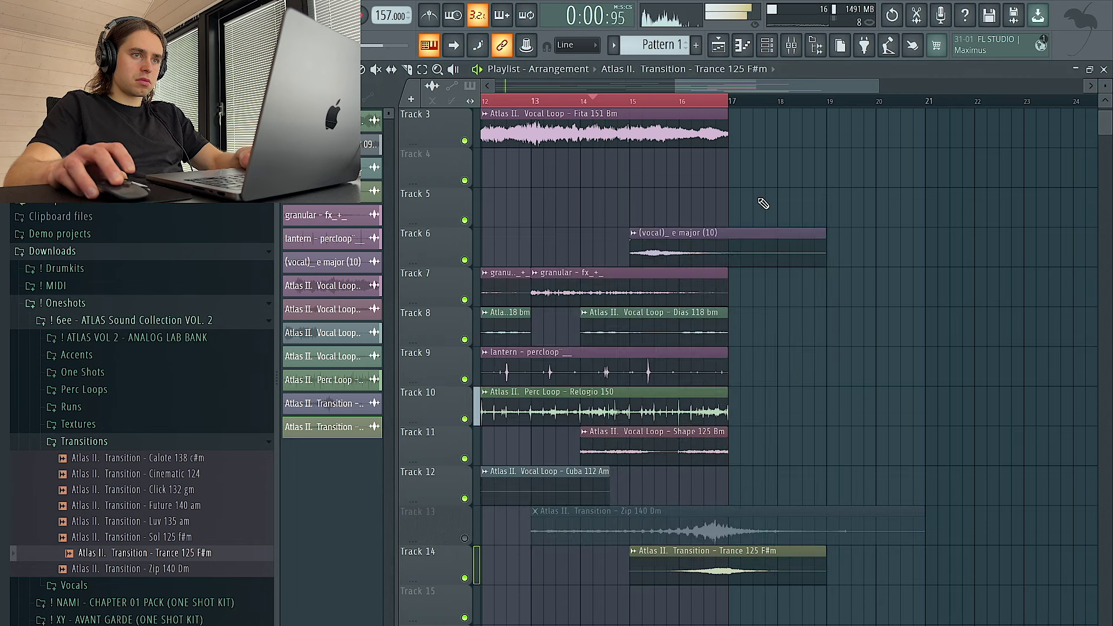
pyautogui.doubleClick(716, 562)
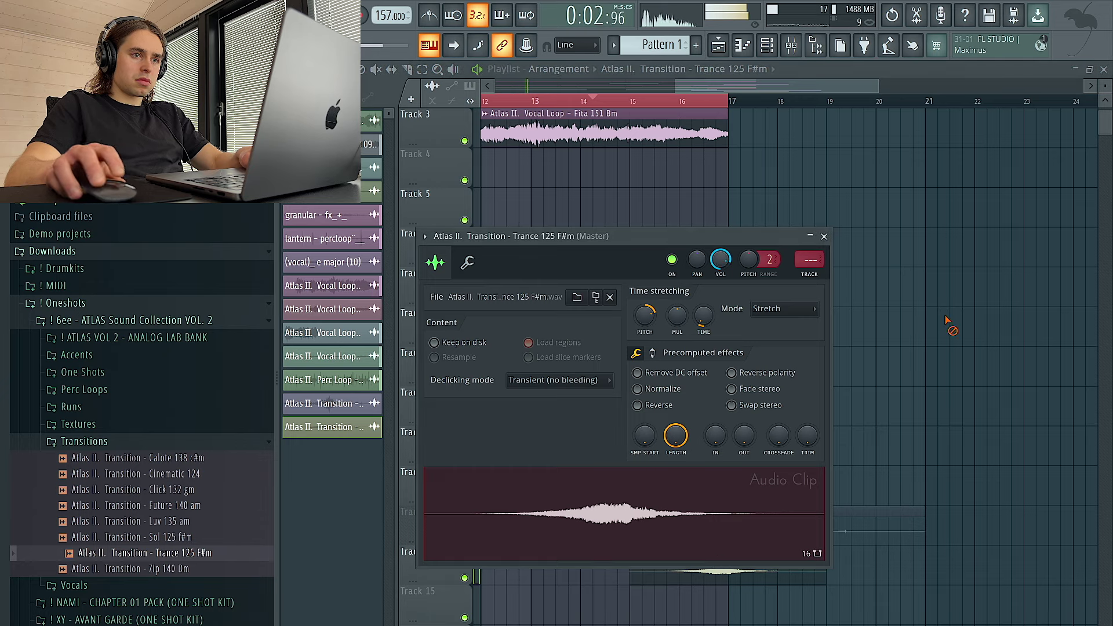
pyautogui.rightClick(946, 320)
pyautogui.scroll(-5, 841, 463)
pyautogui.rightClick(795, 524)
# - Try an extra Transition - Trance 125 F#m clip at bar 3 on track 14, then remove it
pyautogui.click(531, 568)
pyautogui.moveTo(547, 569); pyautogui.dragTo(539, 568)
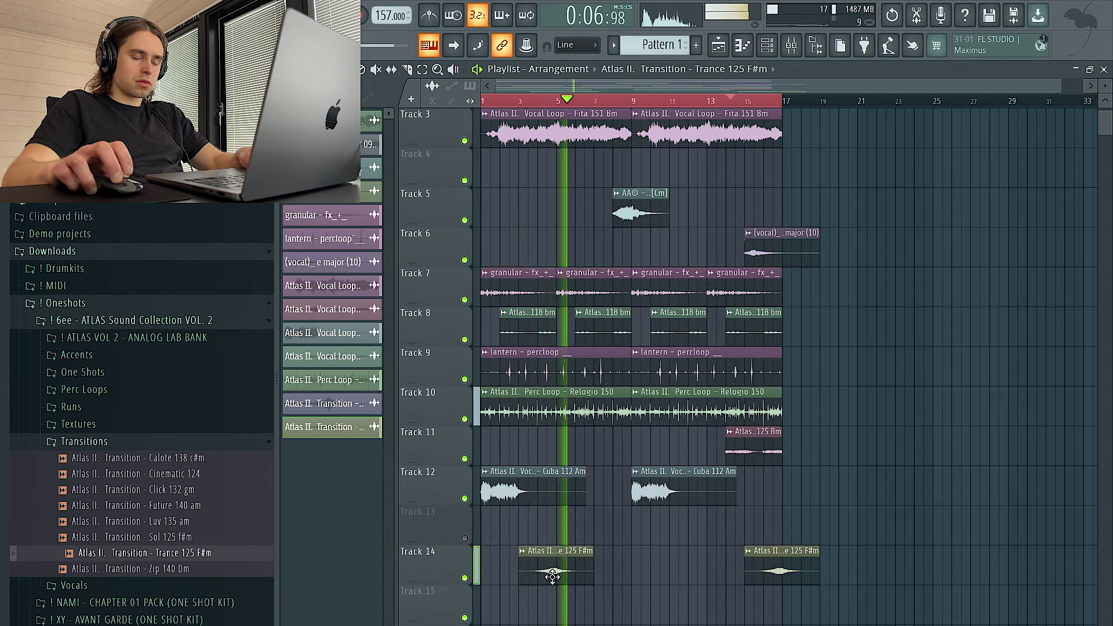
pyautogui.rightClick(552, 576)
pyautogui.scroll(-1, 838, 488)
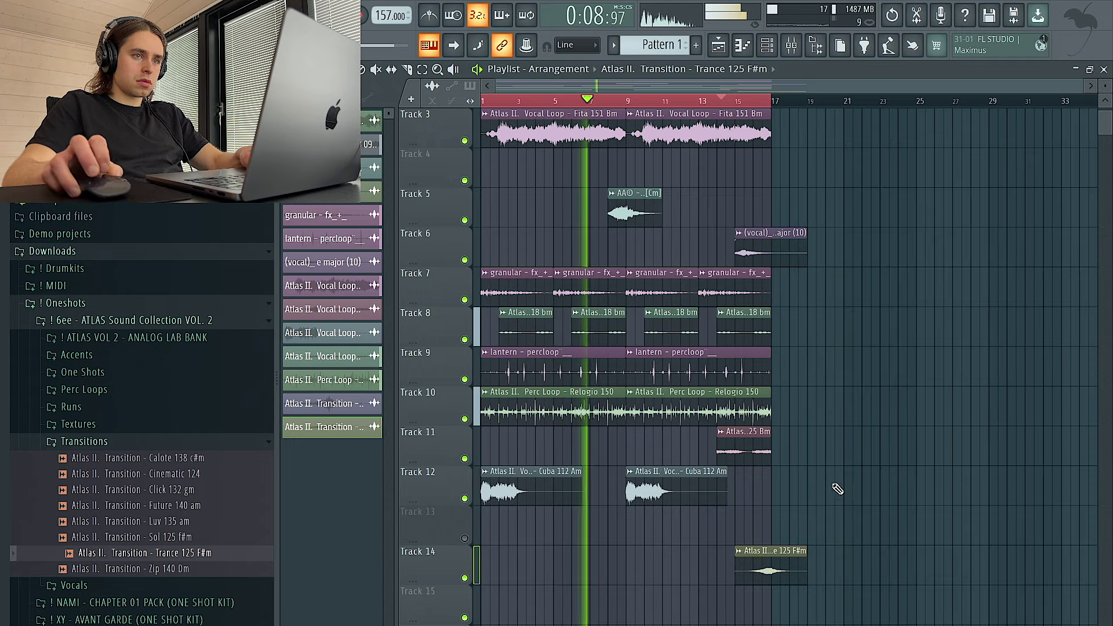
# - Switch to Splice and audition several loops from the arp search results
pyautogui.hotkey('ctrl', 'Left')
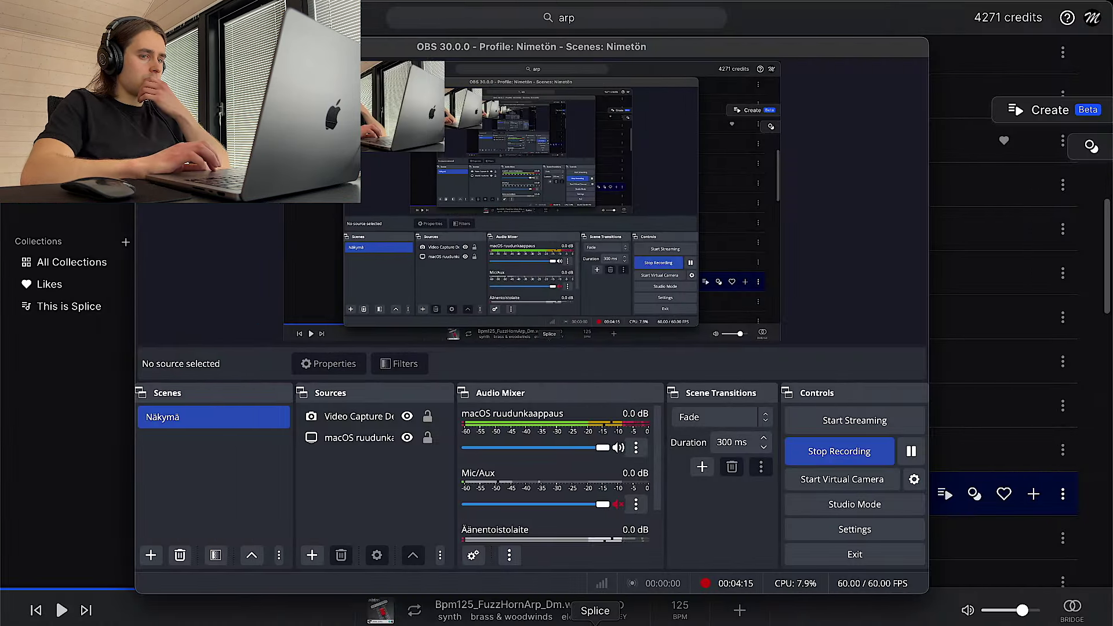
pyautogui.click(595, 625)
pyautogui.press('Down')
pyautogui.press('Down')
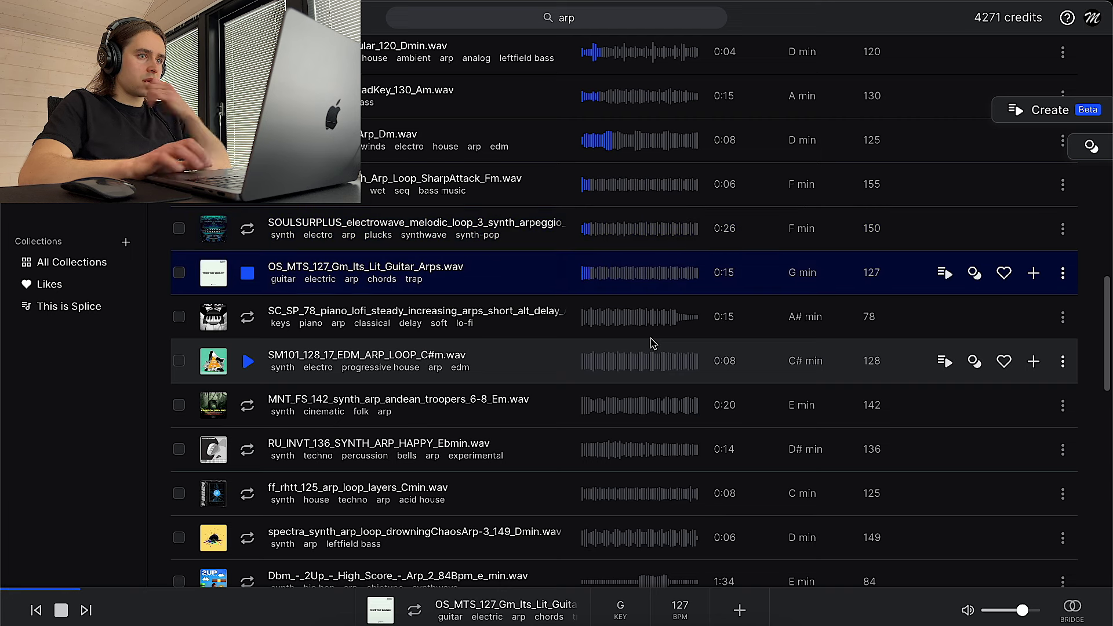
pyautogui.press('Down')
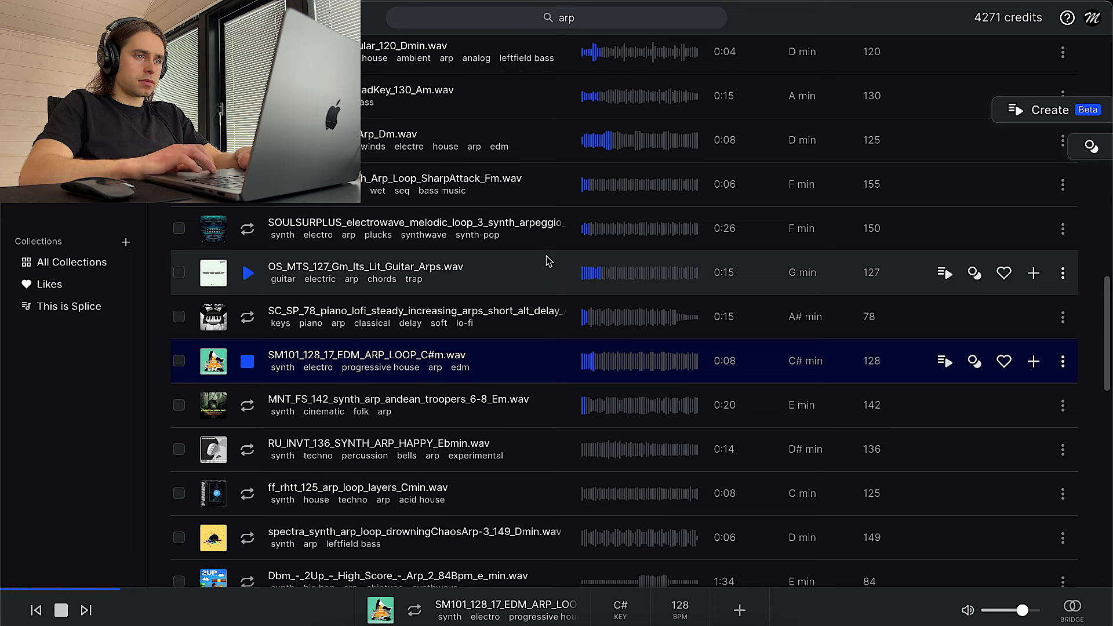
pyautogui.scroll(-1, 549, 262)
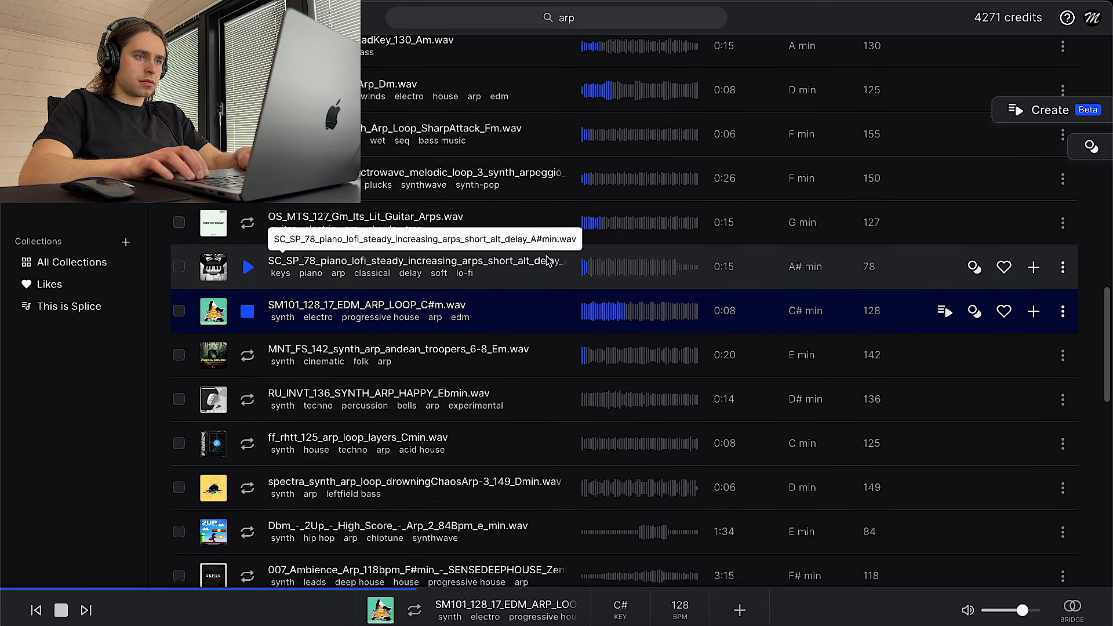
pyautogui.press('Down')
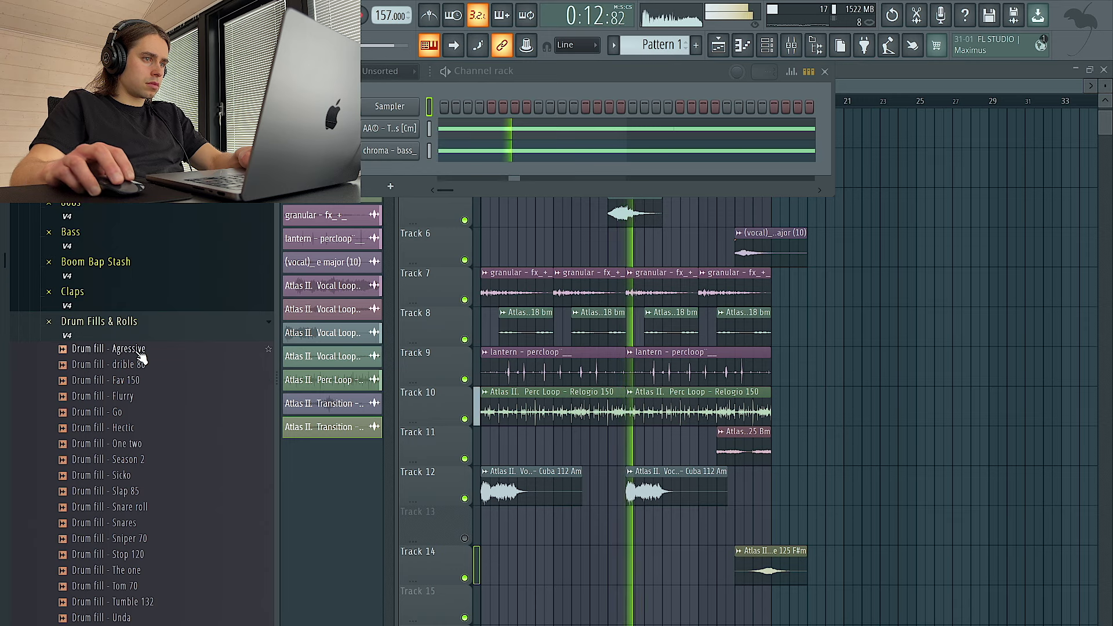
# - Add the Drum roll - devious sample from Drum Fills & Rolls on track 13, just before bars 5 and 13
pyautogui.scroll(-3, 156, 406)
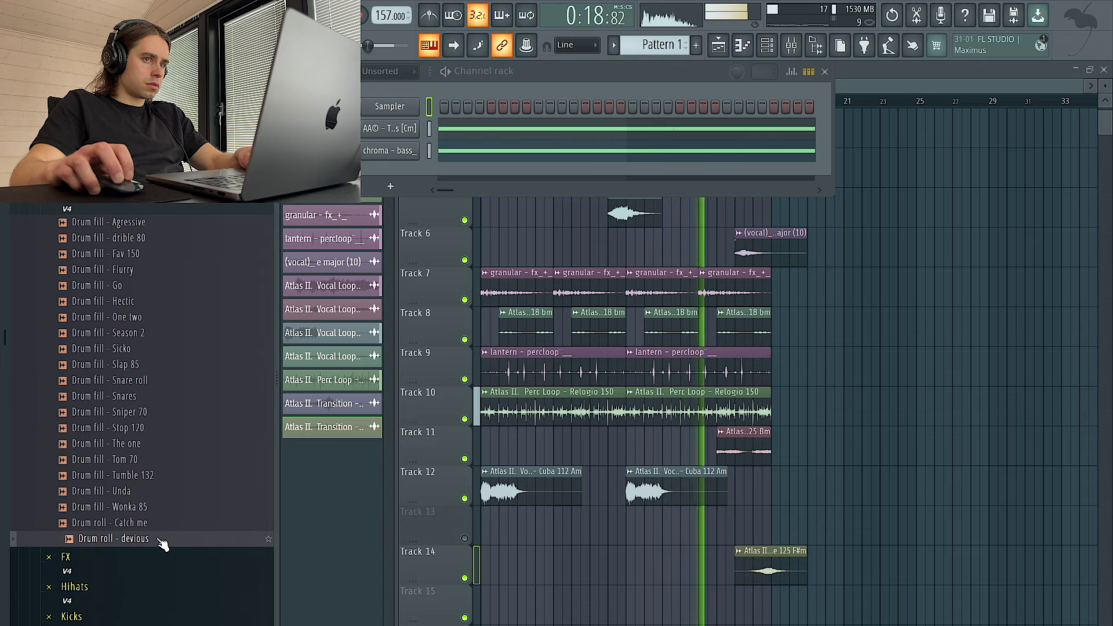
pyautogui.moveTo(716, 559); pyautogui.dragTo(686, 533)
pyautogui.scroll(3, 772, 542)
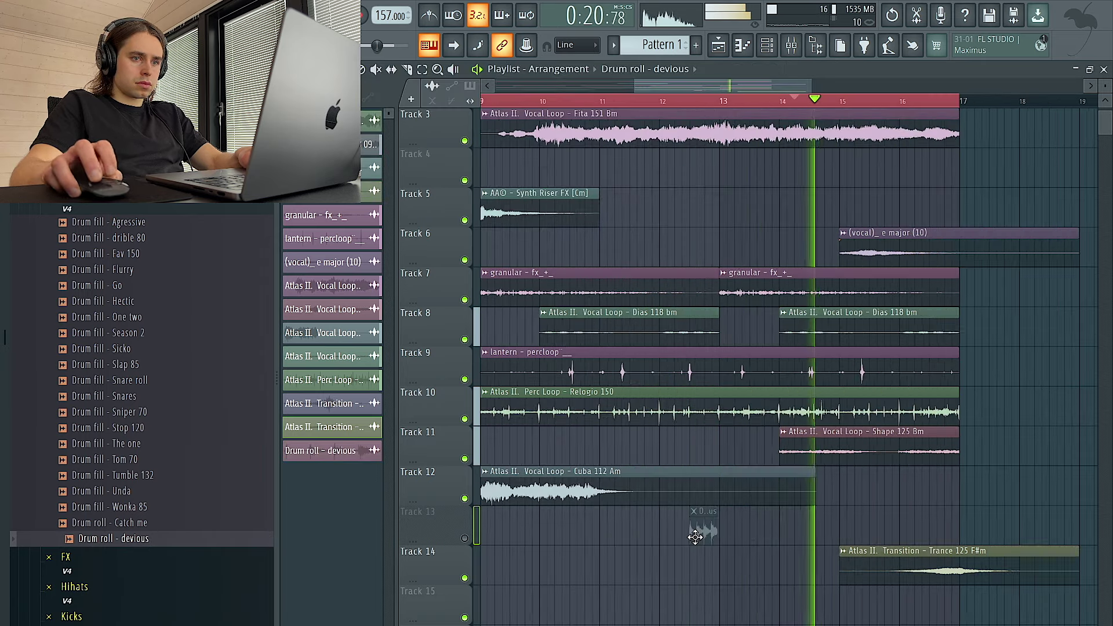
pyautogui.scroll(-3, 800, 536)
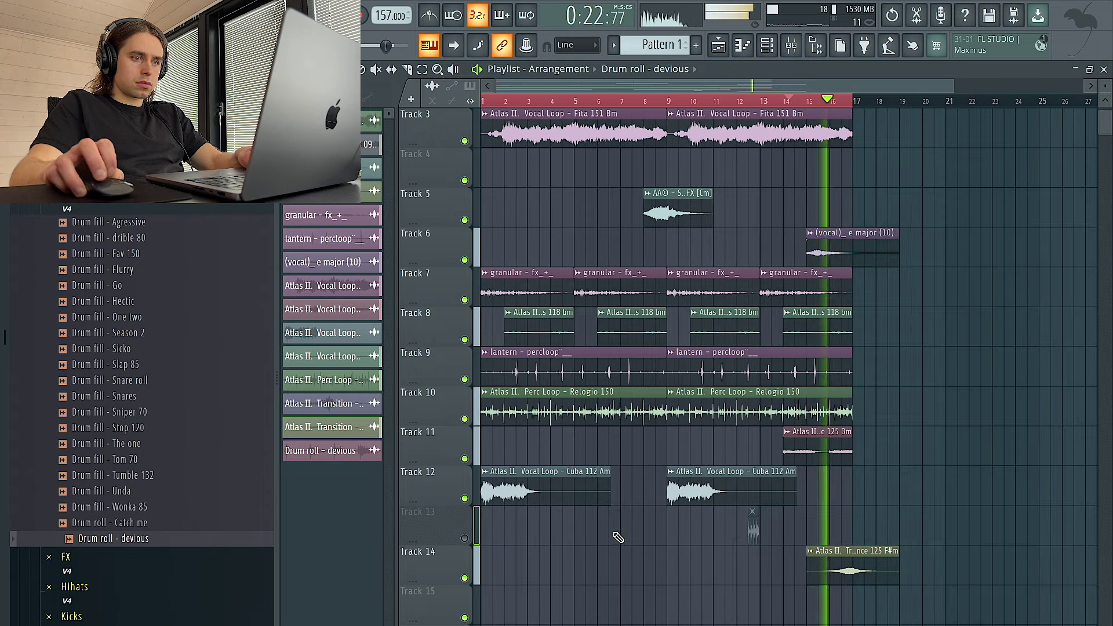
pyautogui.click(569, 536)
pyautogui.scroll(5, 569, 537)
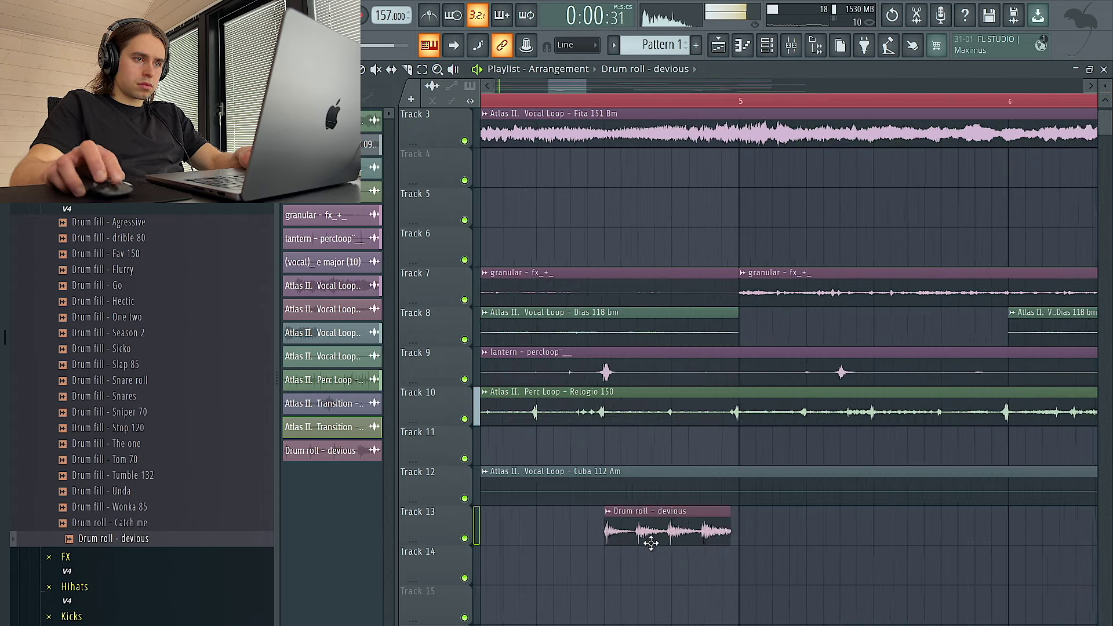
# - Set the Drum roll - devious clip's time-stretching mode to Stretch
pyautogui.doubleClick(736, 515)
pyautogui.click(632, 175)
pyautogui.click(635, 209)
pyautogui.rightClick(813, 222)
pyautogui.scroll(-5, 812, 222)
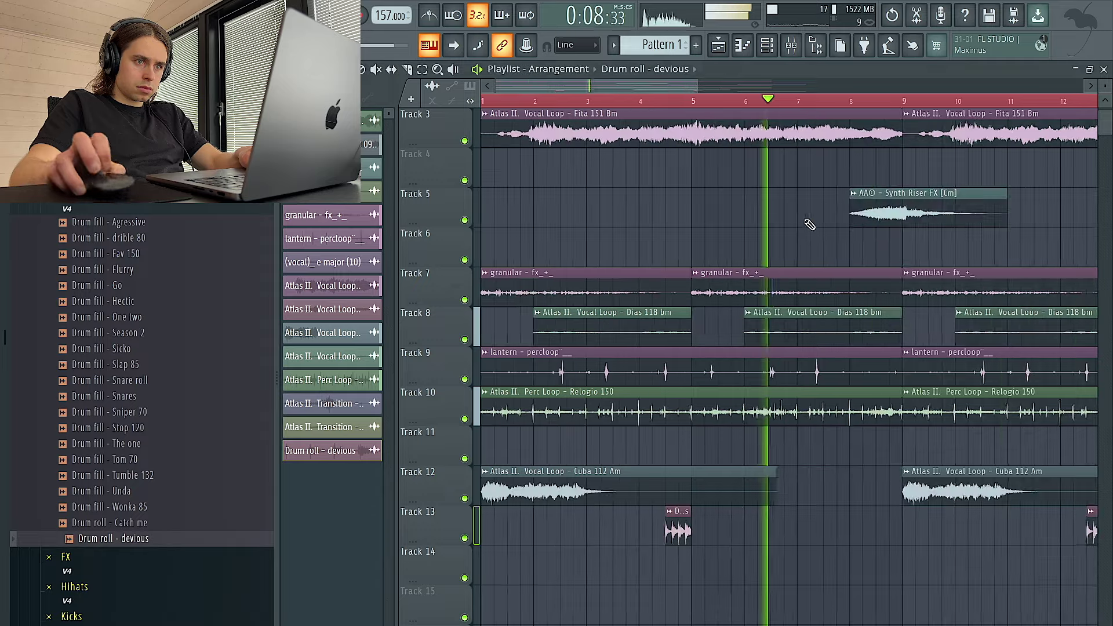
pyautogui.hscroll(1, 807, 522)
pyautogui.scroll(-2, 812, 230)
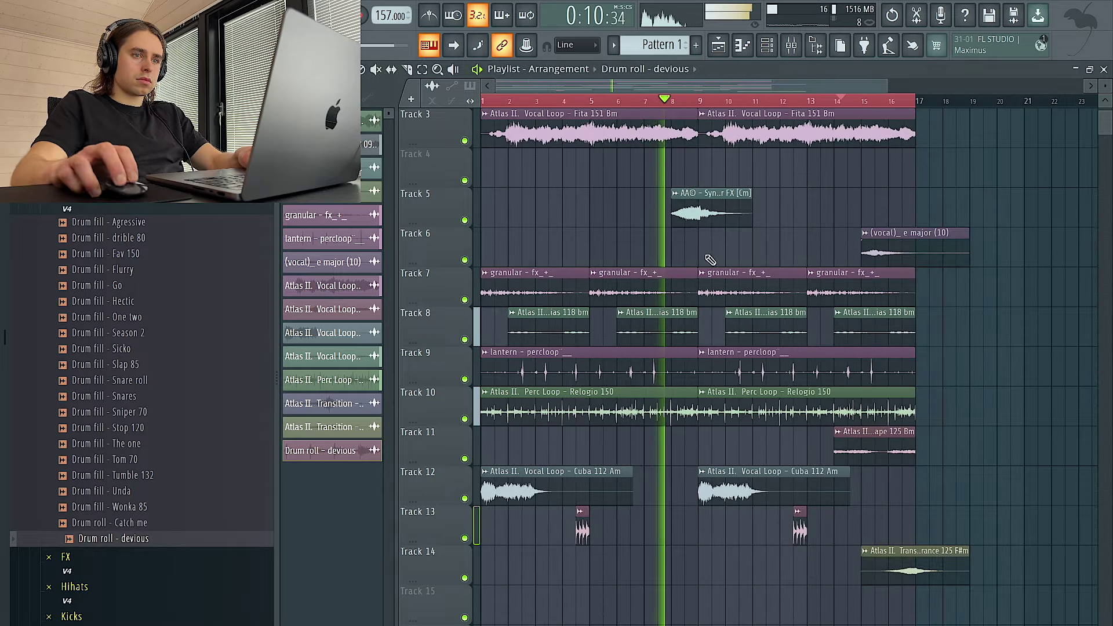
# - Adjust the Drum roll - devious channel's volume and play the arrangement from about bar 12 to check the roll
pyautogui.click(767, 45)
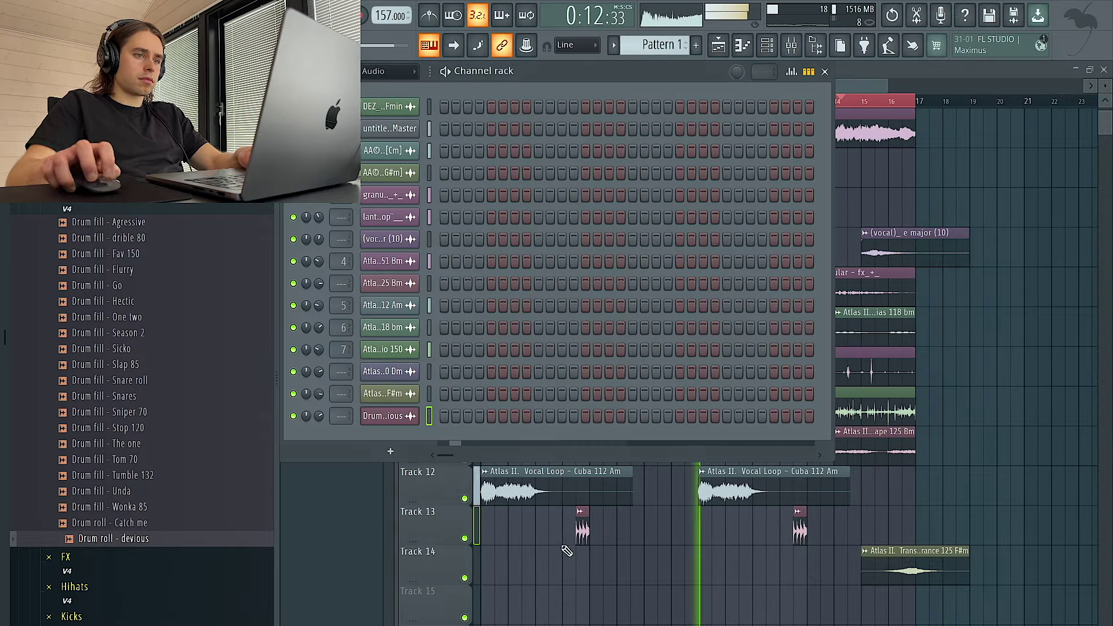
pyautogui.doubleClick(579, 530)
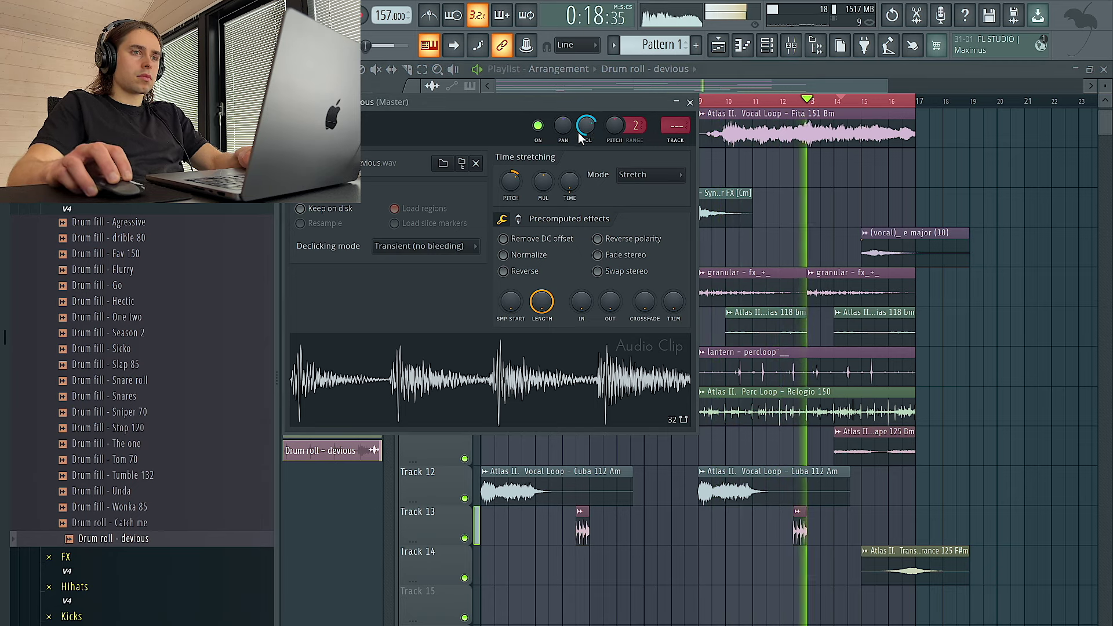
pyautogui.rightClick(798, 187)
pyautogui.scroll(-2, 812, 183)
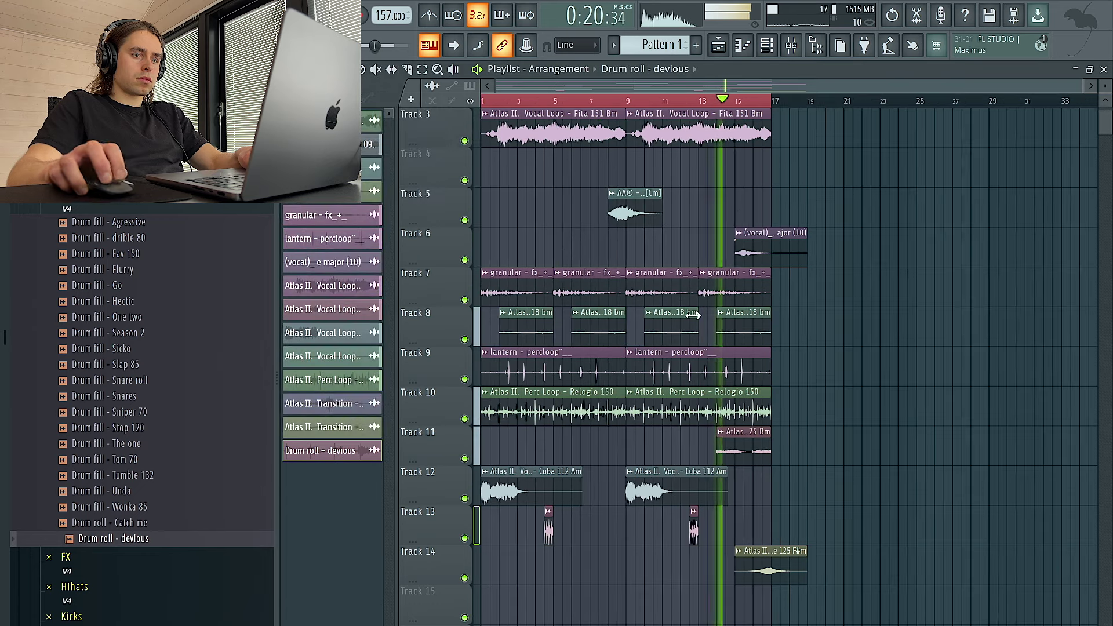
pyautogui.click(677, 99)
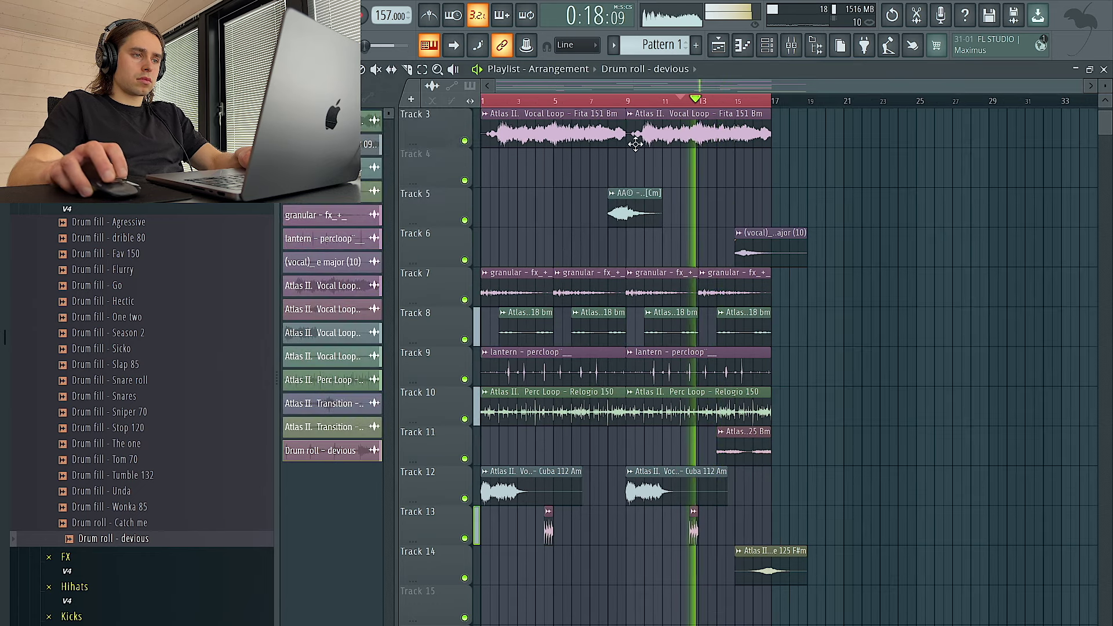
pyautogui.press('space')
pyautogui.press('space')
# - Show the Unsorted channel group and add the Crash - Straight sample as a new channel
pyautogui.press('F6')
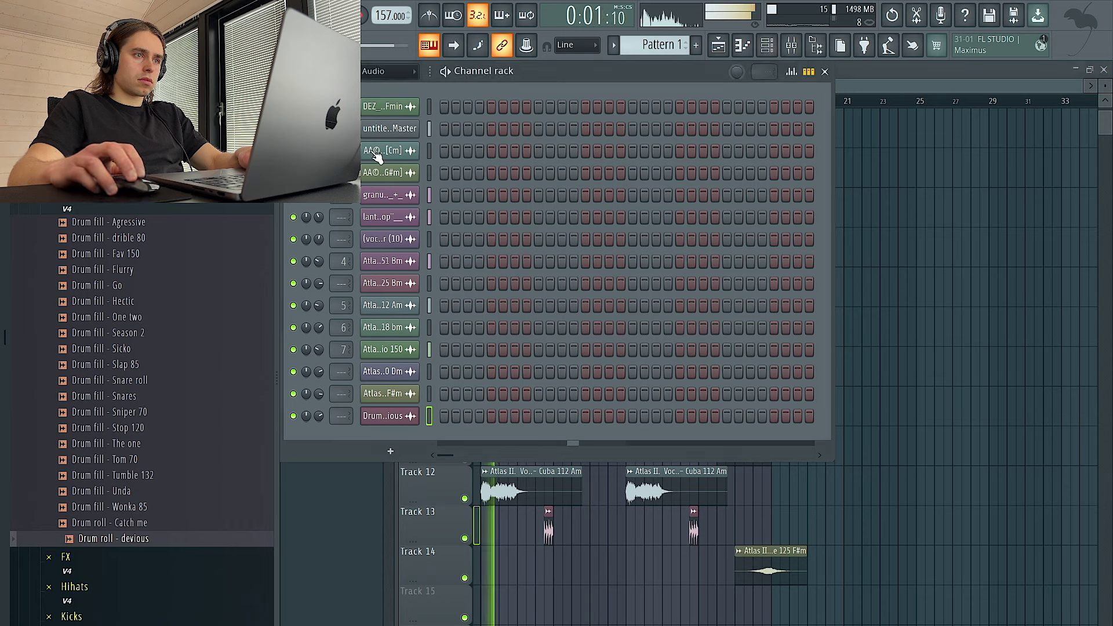
pyautogui.click(384, 74)
pyautogui.click(385, 123)
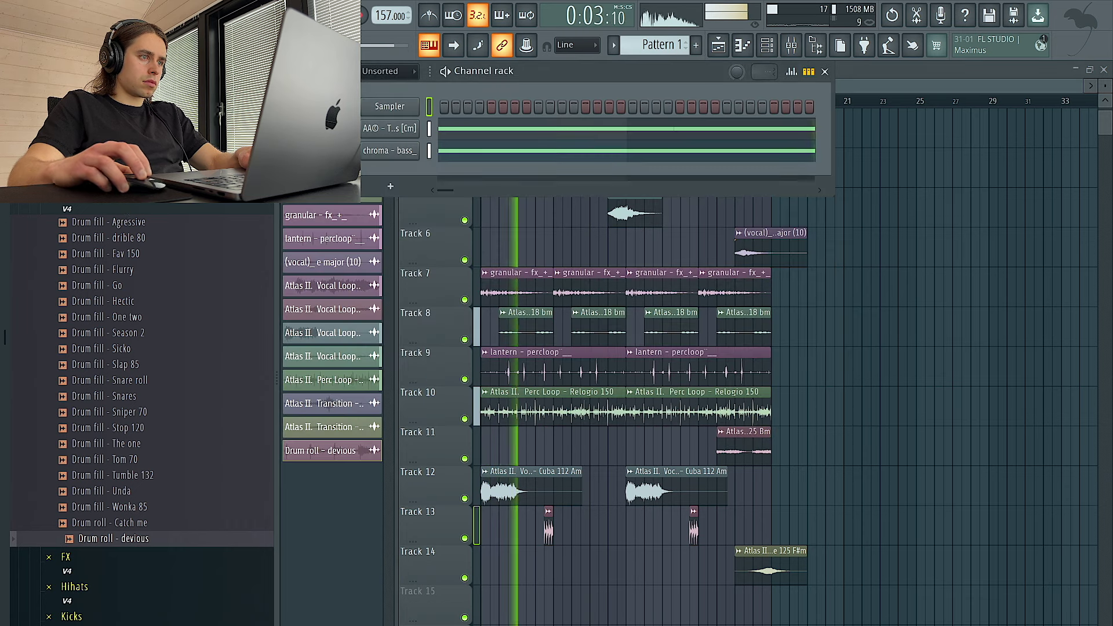
pyautogui.click(74, 165)
pyautogui.moveTo(95, 158); pyautogui.dragTo(371, 166)
pyautogui.press('space')
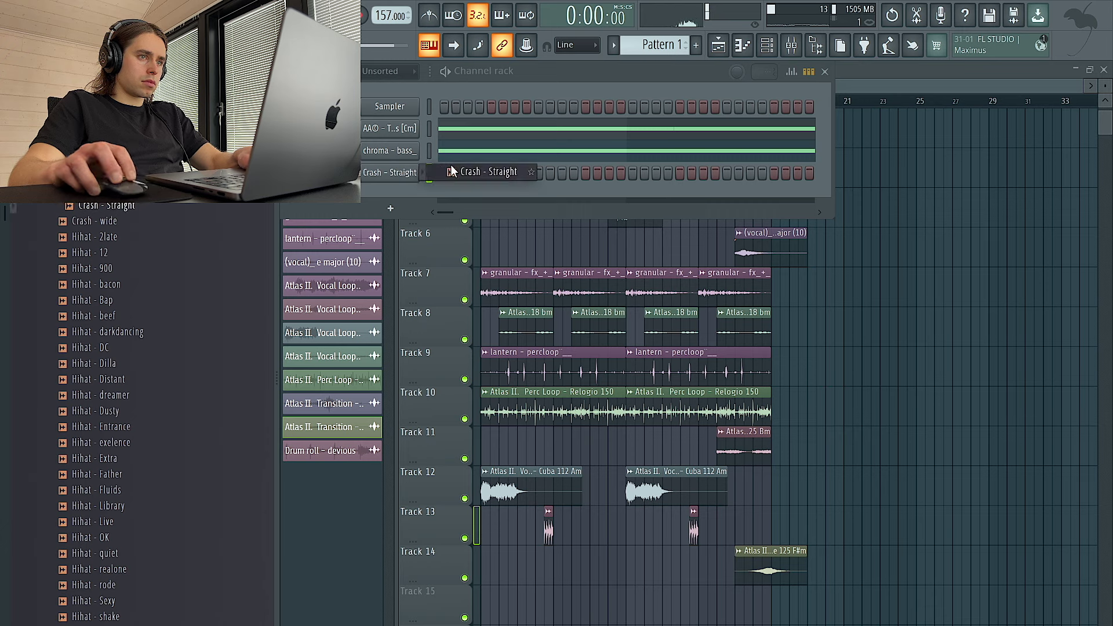
# - Put a Crash - Straight hit on the first step of Pattern 2
pyautogui.moveTo(448, 171); pyautogui.dragTo(422, 184)
pyautogui.press('space')
pyautogui.hotkey('ctrl', 'x')
pyautogui.scroll(-1, 676, 42)
pyautogui.hotkey('ctrl', 'v')
pyautogui.press('F6')
# - Place Pattern 2 at bar 1 on track 14, delete the stray clip at bar 17, and duplicate it back to back up to bar 13
pyautogui.moveTo(493, 556); pyautogui.dragTo(294, 554)
pyautogui.moveTo(494, 579); pyautogui.dragTo(538, 578)
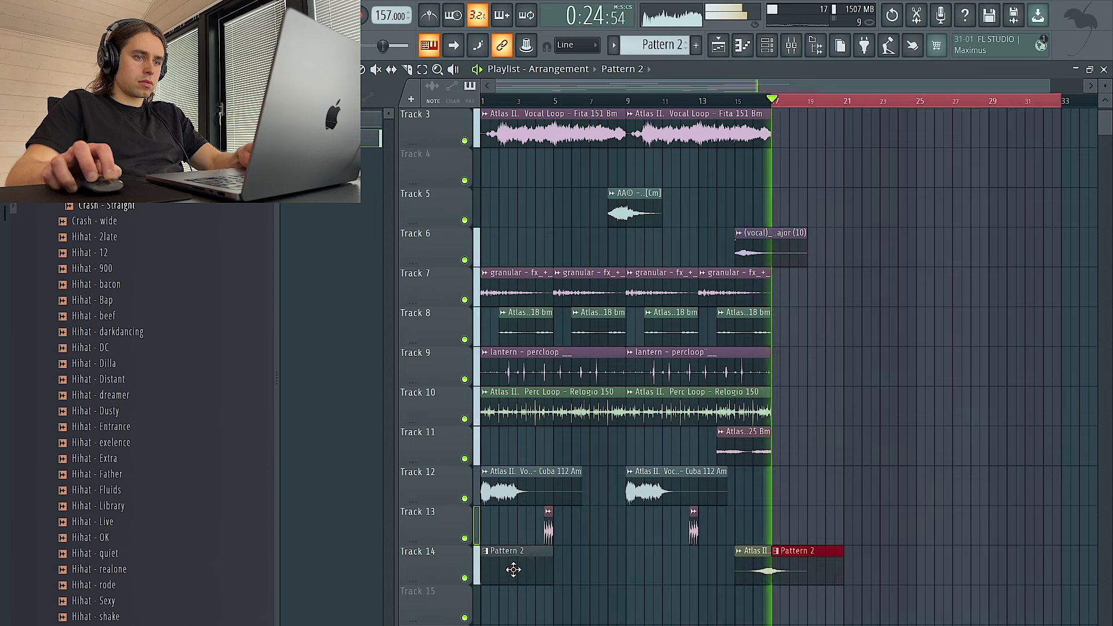
pyautogui.click(483, 101)
pyautogui.rightClick(830, 566)
pyautogui.moveTo(613, 571); pyautogui.dragTo(524, 574)
pyautogui.hotkey('ctrl', 'b')
pyautogui.hotkey('ctrl', 'b')
pyautogui.moveTo(638, 570); pyautogui.dragTo(473, 577)
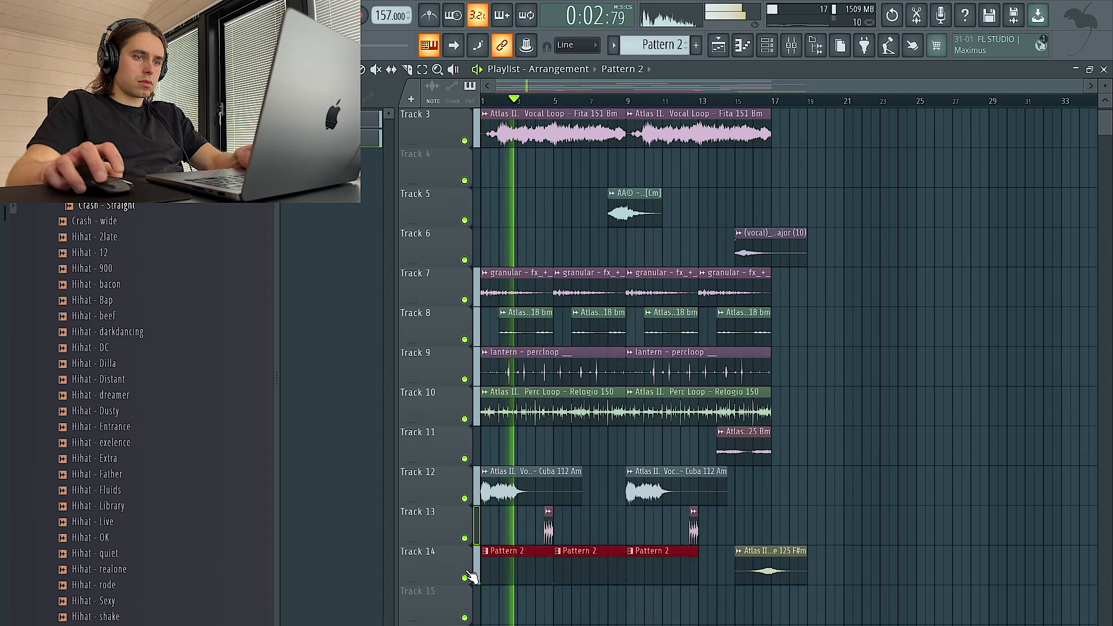
# - Move the Pattern 2 clips down to track 15 and add a fourth copy ending at bar 17
pyautogui.hotkey('shift', 'Down')
pyautogui.hotkey('ctrl', 'b')
pyautogui.rightClick(803, 618)
pyautogui.rightClick(863, 609)
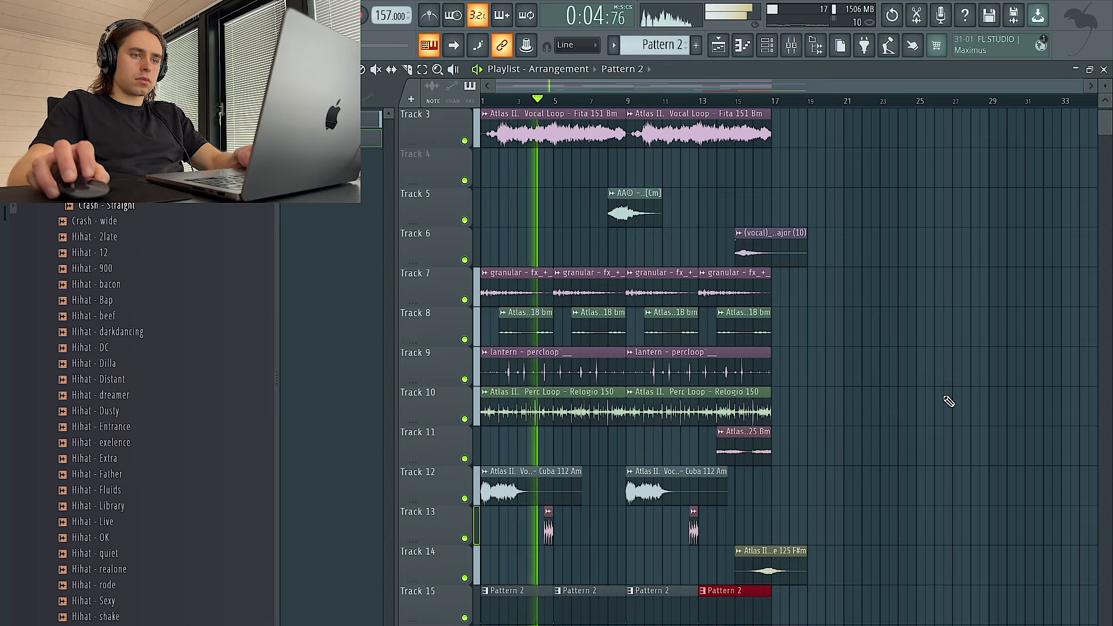
# - Open Crash - Straight in the piano roll and raise its note from C4 to F4 while auditioning it
pyautogui.click(766, 45)
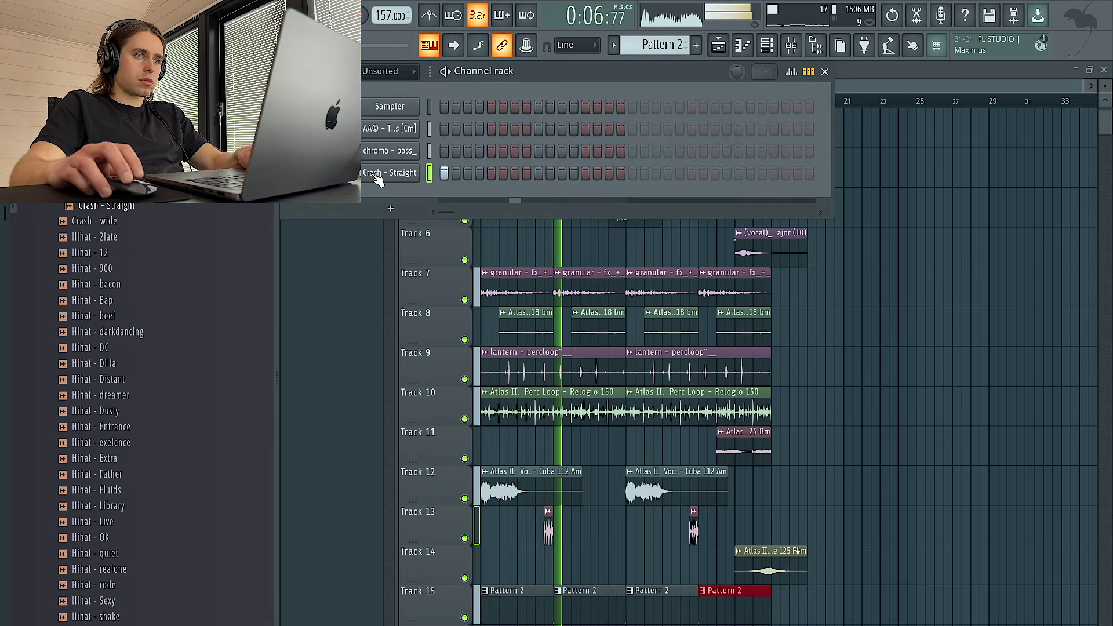
pyautogui.rightClick(375, 175)
pyautogui.click(455, 173)
pyautogui.press('space')
pyautogui.press('space')
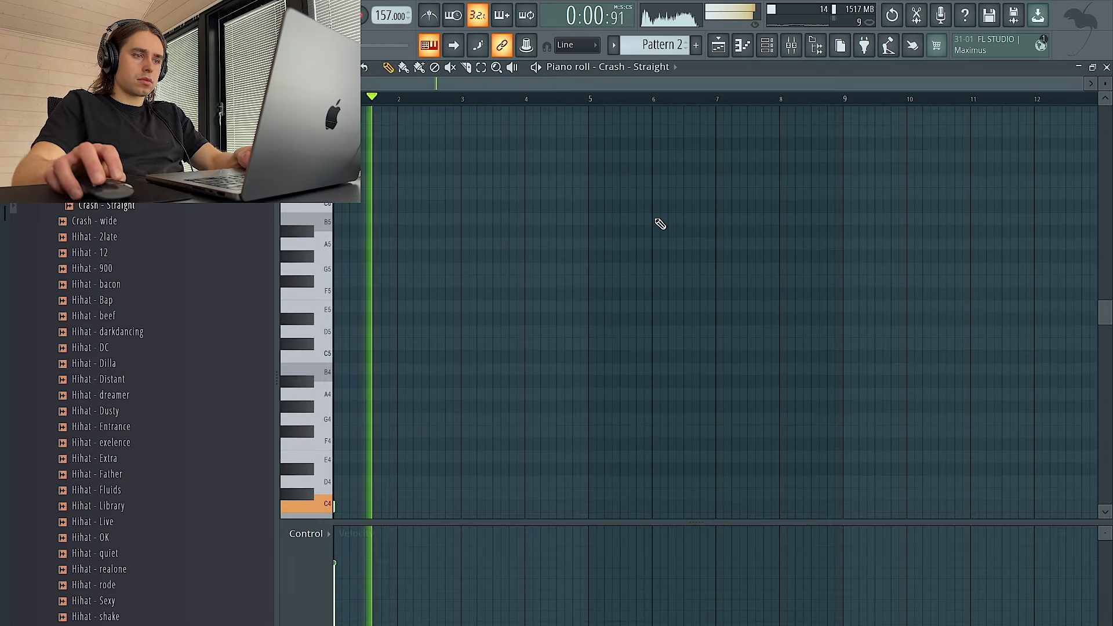
pyautogui.press('space')
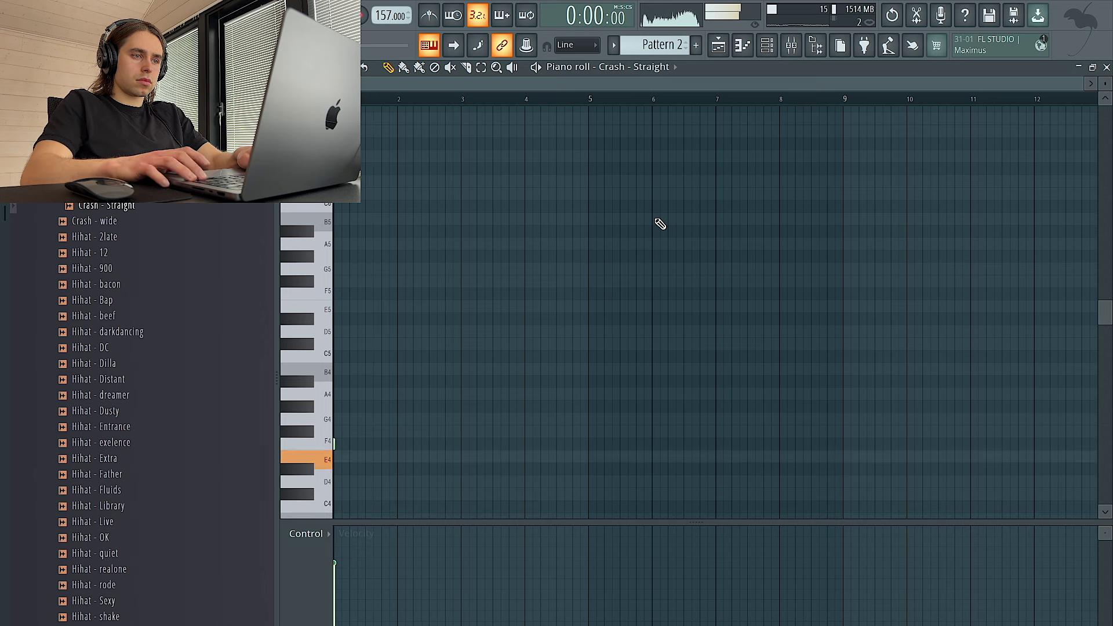
pyautogui.press('space')
pyautogui.press('space')
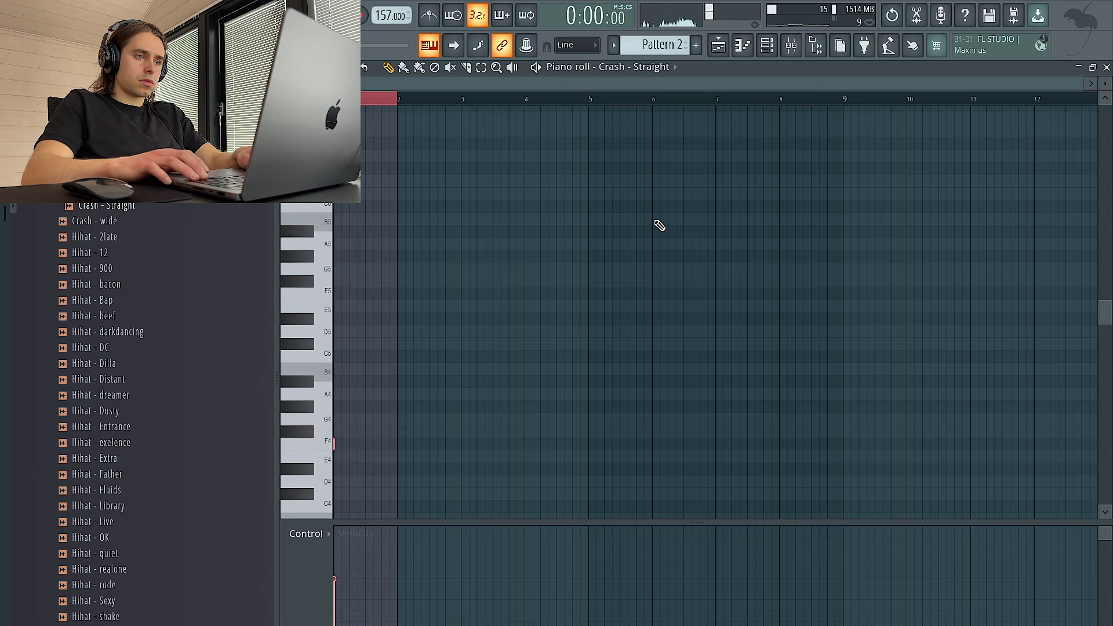
# - Raise the crash note to C5, audition it, and add Fruity Reeverb 2 to the crash's mixer track, Insert 8
pyautogui.press('space')
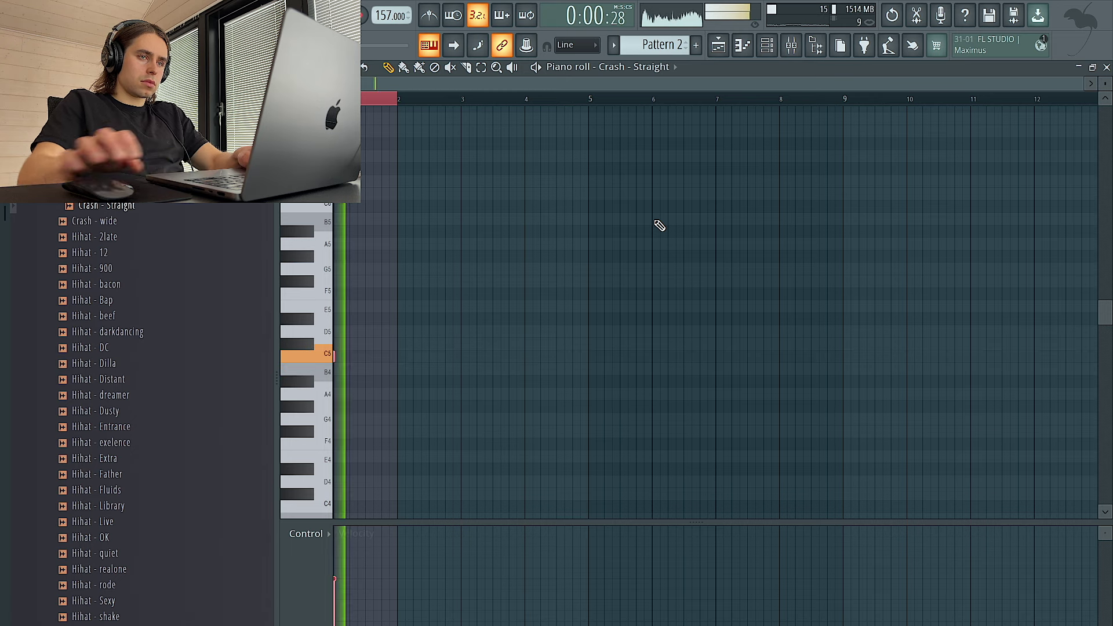
pyautogui.press('space')
pyautogui.click(767, 46)
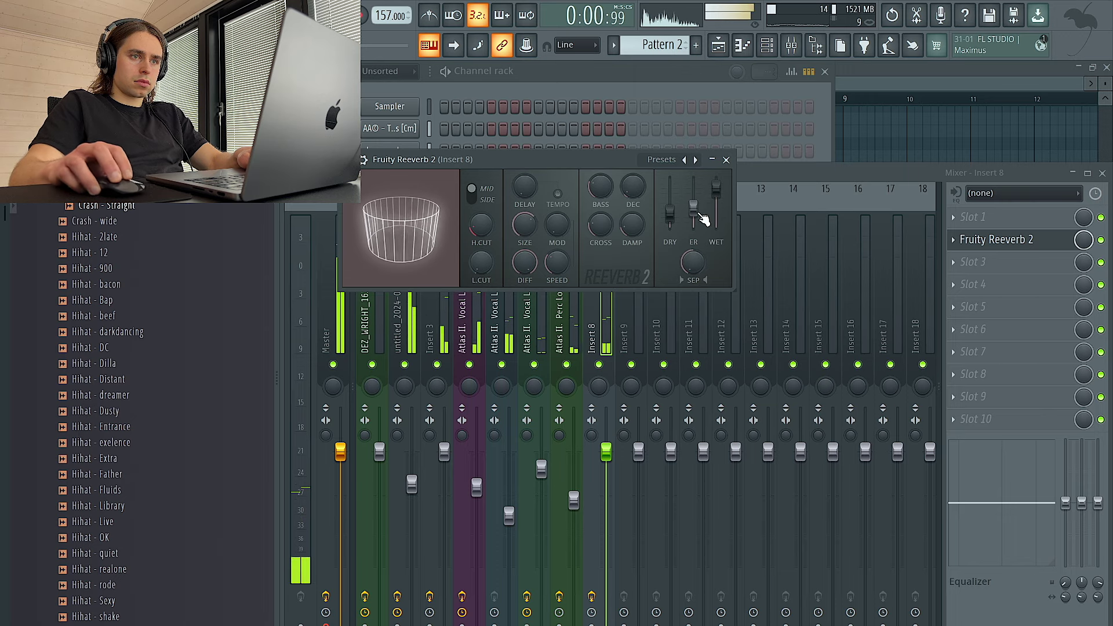
pyautogui.click(725, 159)
pyautogui.click(627, 90)
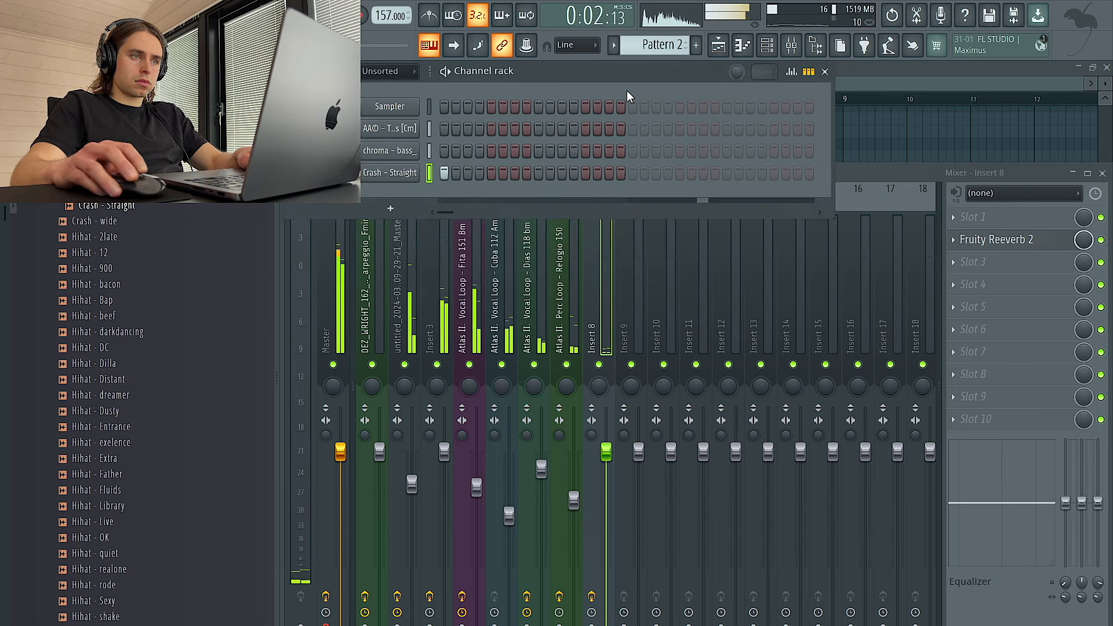
pyautogui.click(724, 52)
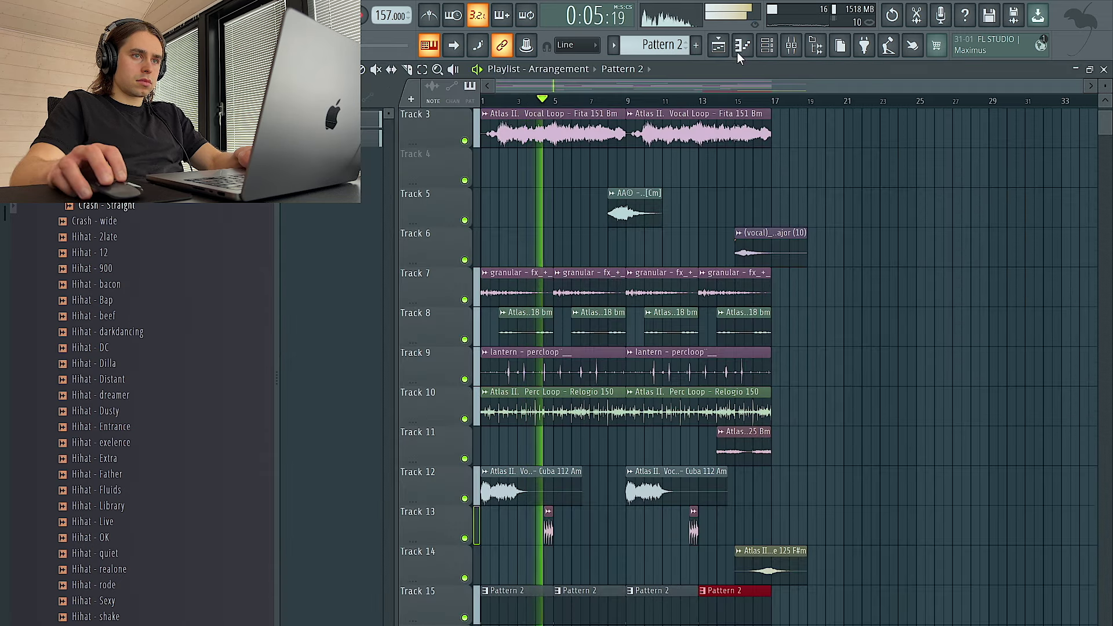
# - Create Pattern 3, fill track 4 with it up to bar 17, and delete both drum roll clips from track 13
pyautogui.click(695, 45)
pyautogui.moveTo(524, 174); pyautogui.dragTo(621, 172)
pyautogui.keyDown('ctrl'); pyautogui.click(509, 169); pyautogui.keyUp('ctrl')
pyautogui.hotkey('ctrl', 'b')
pyautogui.rightClick(692, 536)
pyautogui.rightClick(551, 539)
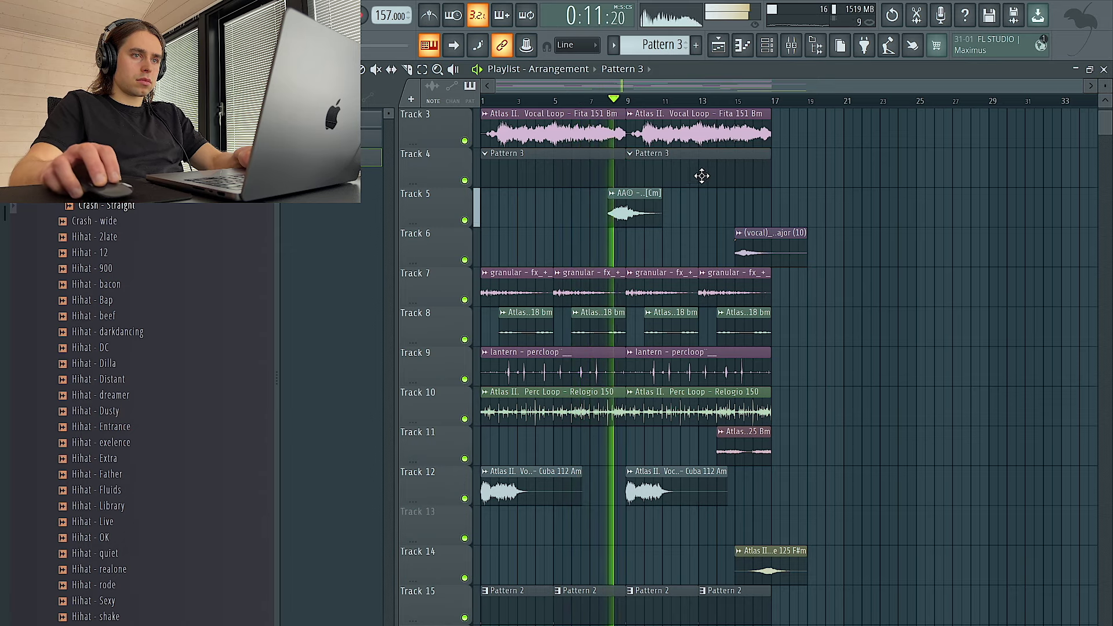
# - Process the Vocal Loop - Shape 125 Bm on mixer track 9 with Dirt's Rock Drive preset, lower its fader, and listen back around bar 15
pyautogui.click(765, 46)
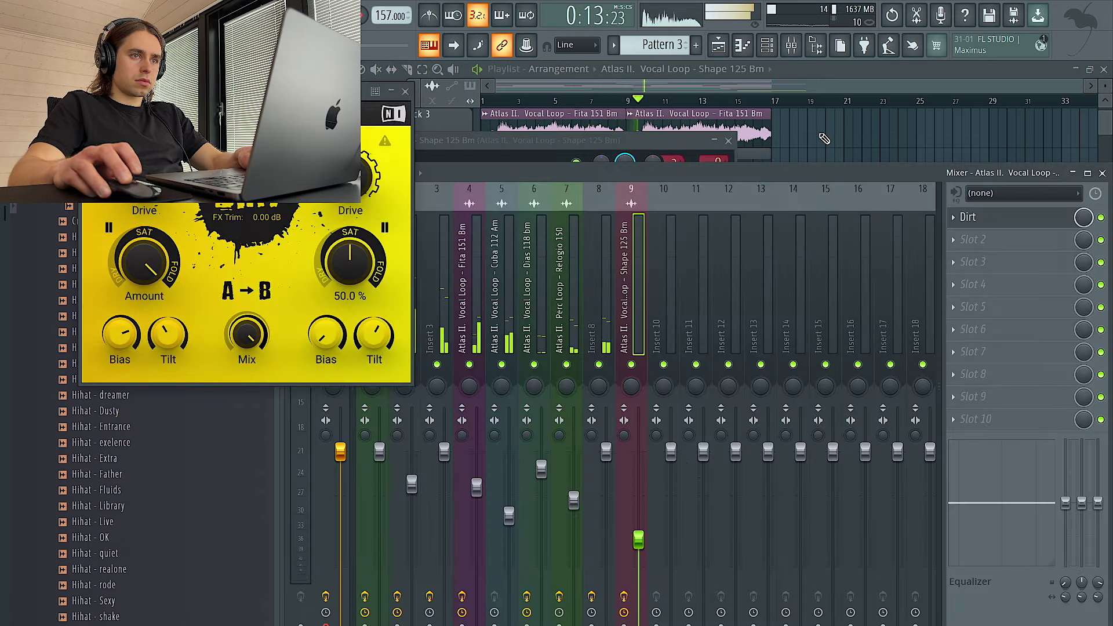
pyautogui.click(824, 139)
pyautogui.moveTo(265, 98); pyautogui.dragTo(380, 209)
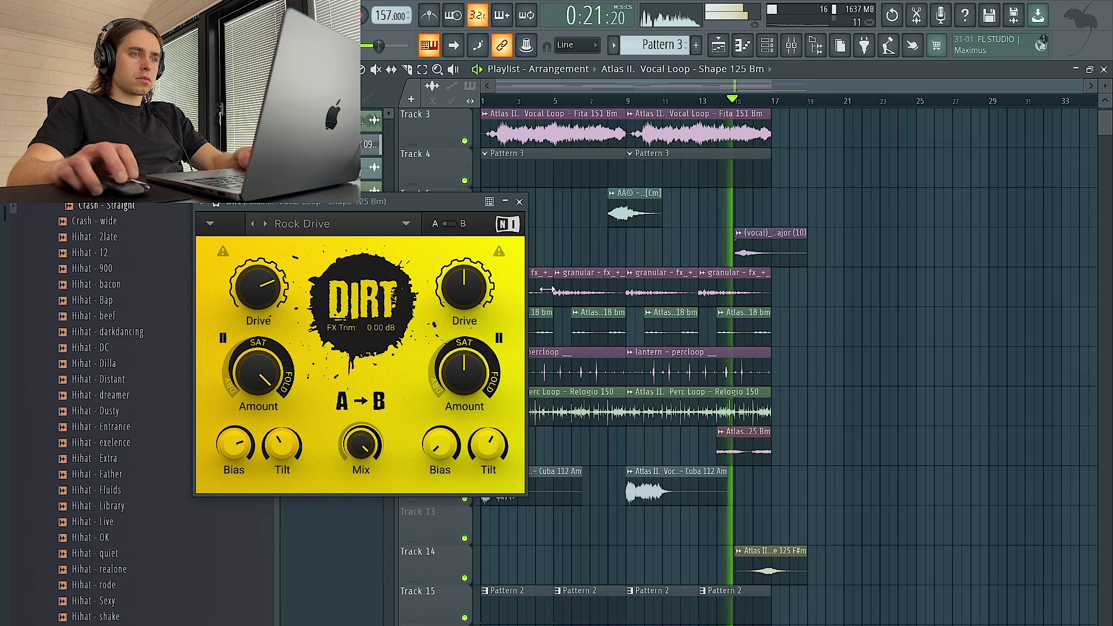
pyautogui.doubleClick(761, 450)
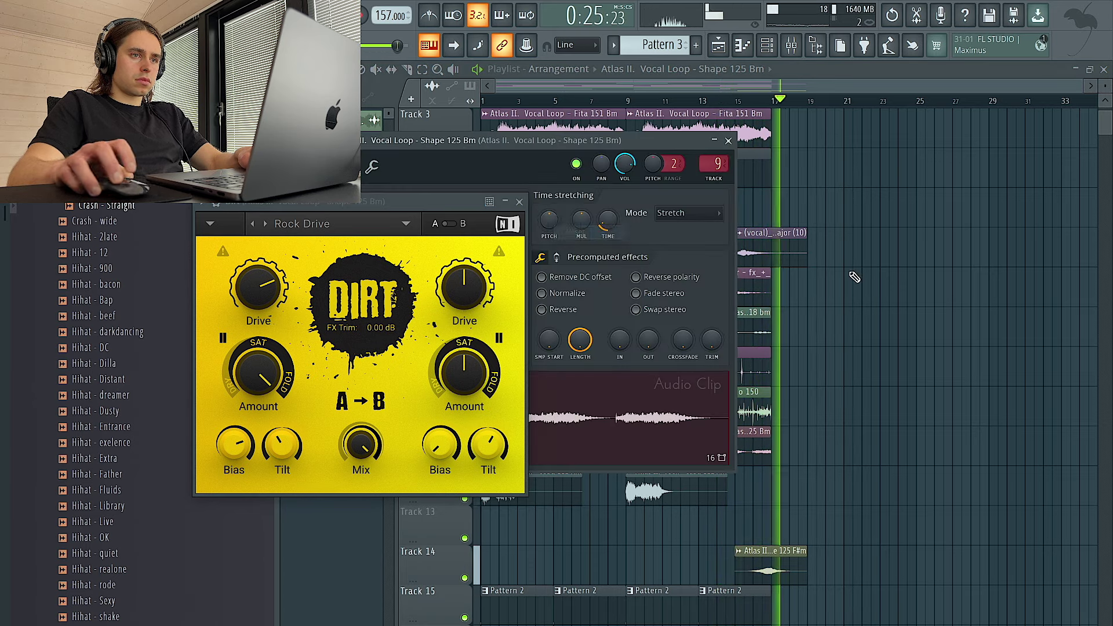
pyautogui.click(728, 141)
pyautogui.click(708, 101)
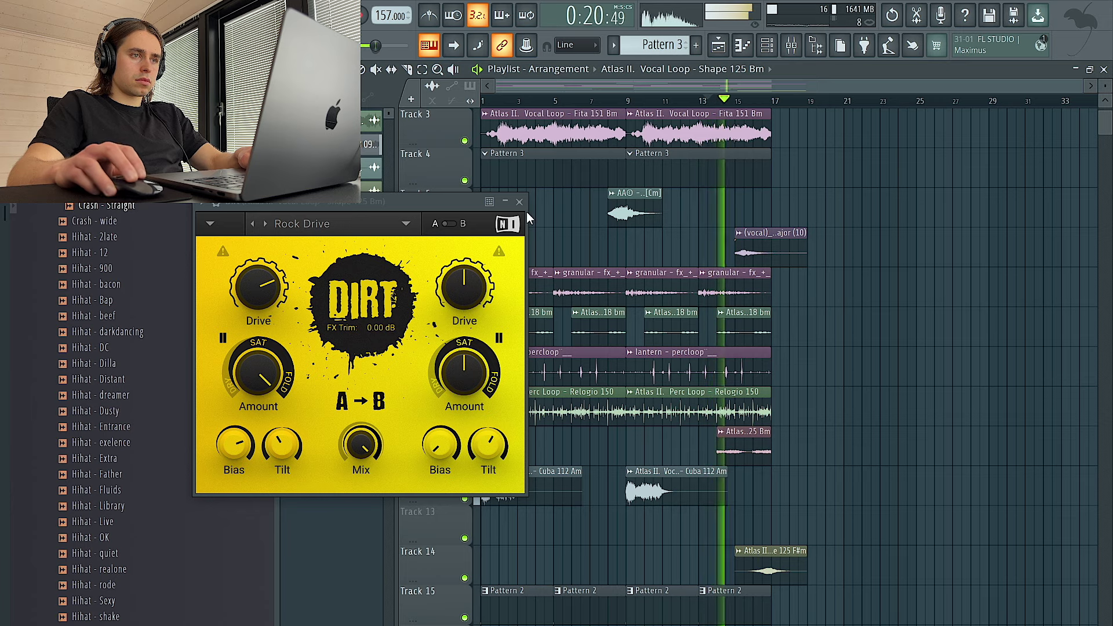
pyautogui.click(519, 201)
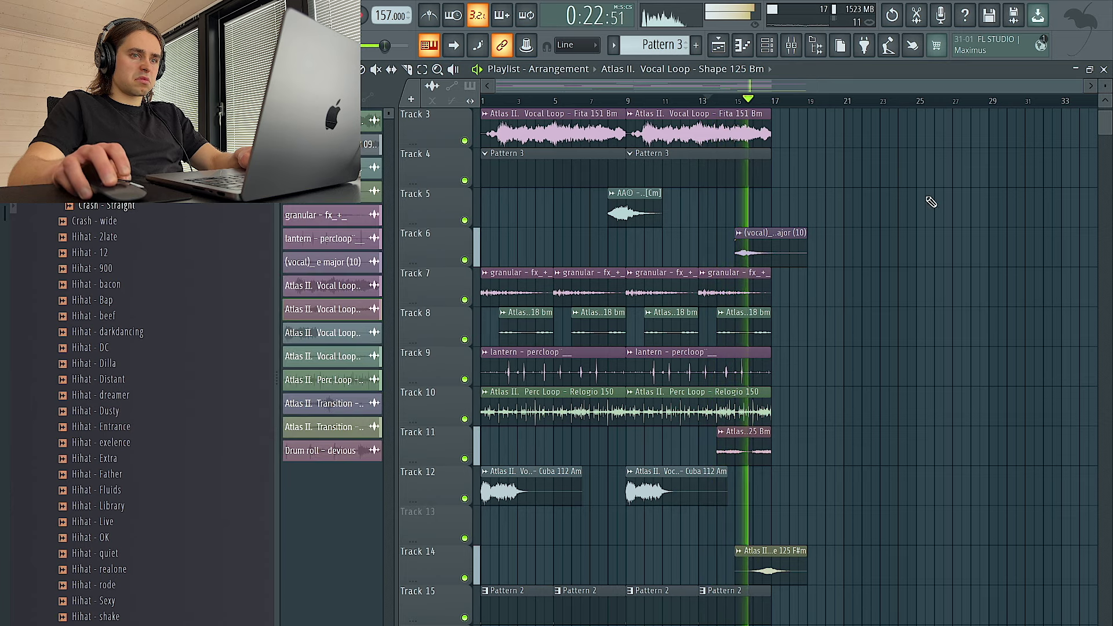
# - Select every clip in the arrangement to loop bars 1 to 17, and bring up the channel rack for Pattern 3
pyautogui.hotkey('ctrl', 'a')
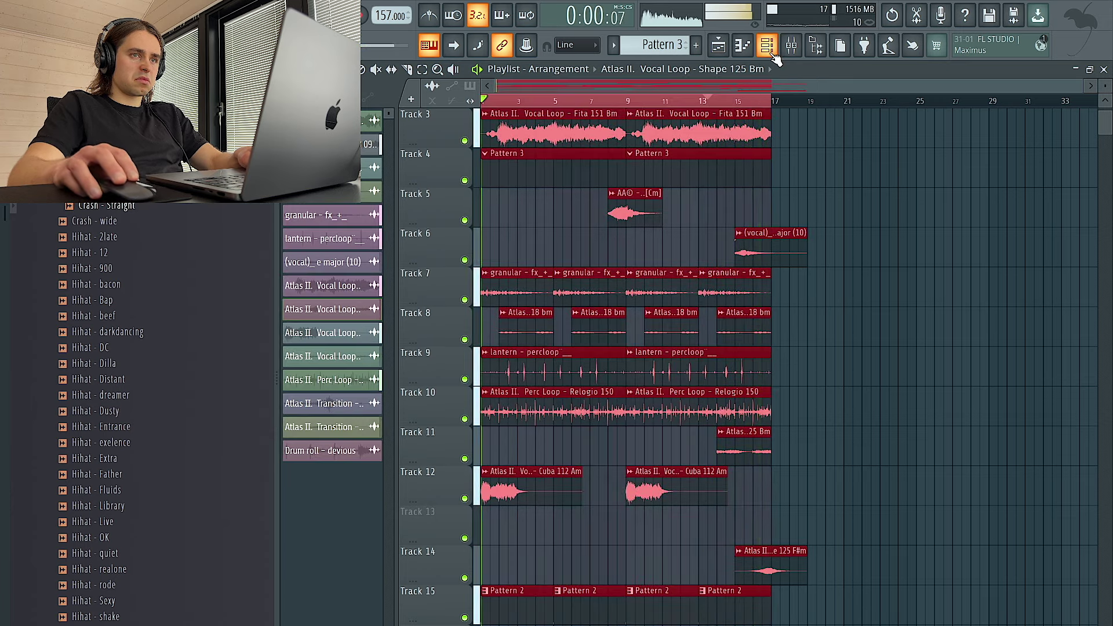
pyautogui.click(767, 47)
pyautogui.click(414, 71)
pyautogui.click(392, 121)
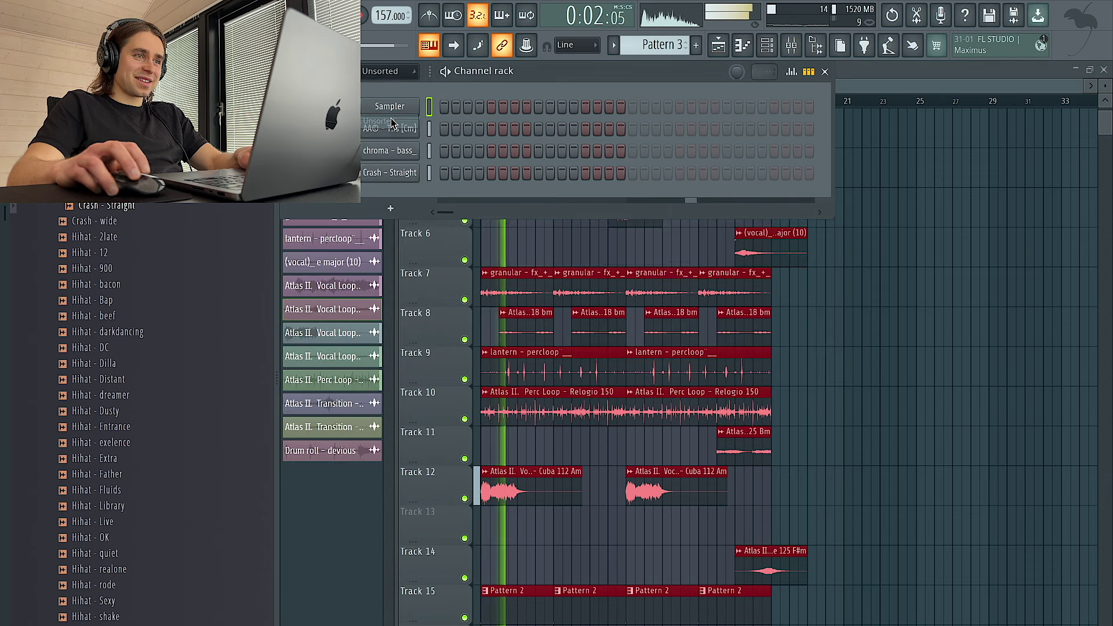
# - Audition kick and snare samples from the drum kit over the loop, including Kick - Ye, Kick - Pharrel, Kick - MAXIMUS and Snare - Edge
pyautogui.scroll(-10, 128, 250)
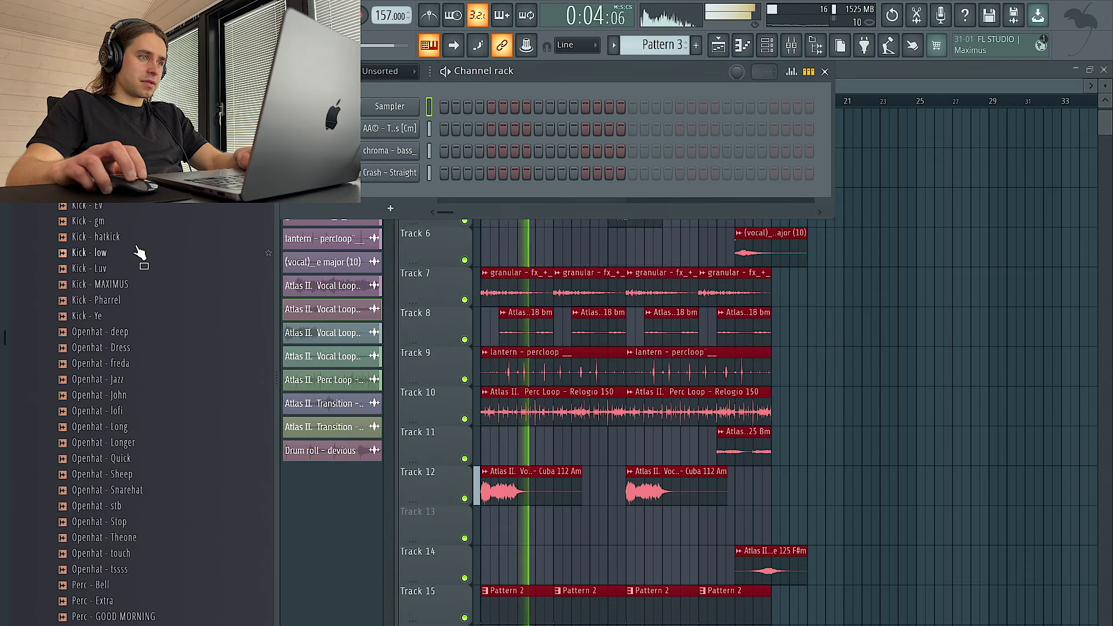
pyautogui.click(155, 286)
pyautogui.click(145, 316)
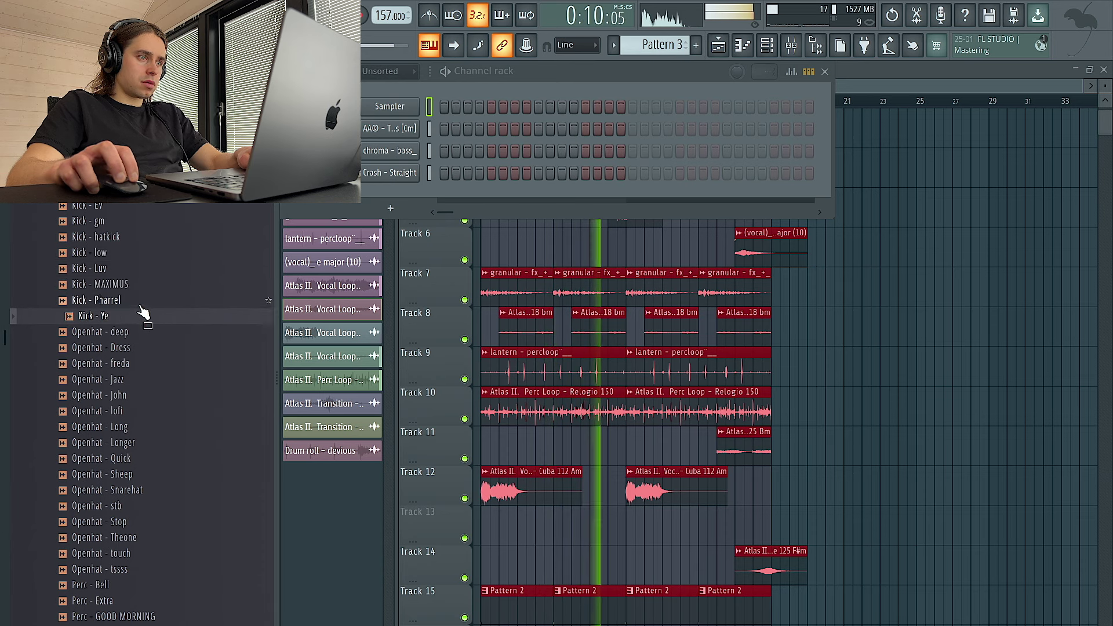
pyautogui.click(142, 301)
pyautogui.click(138, 285)
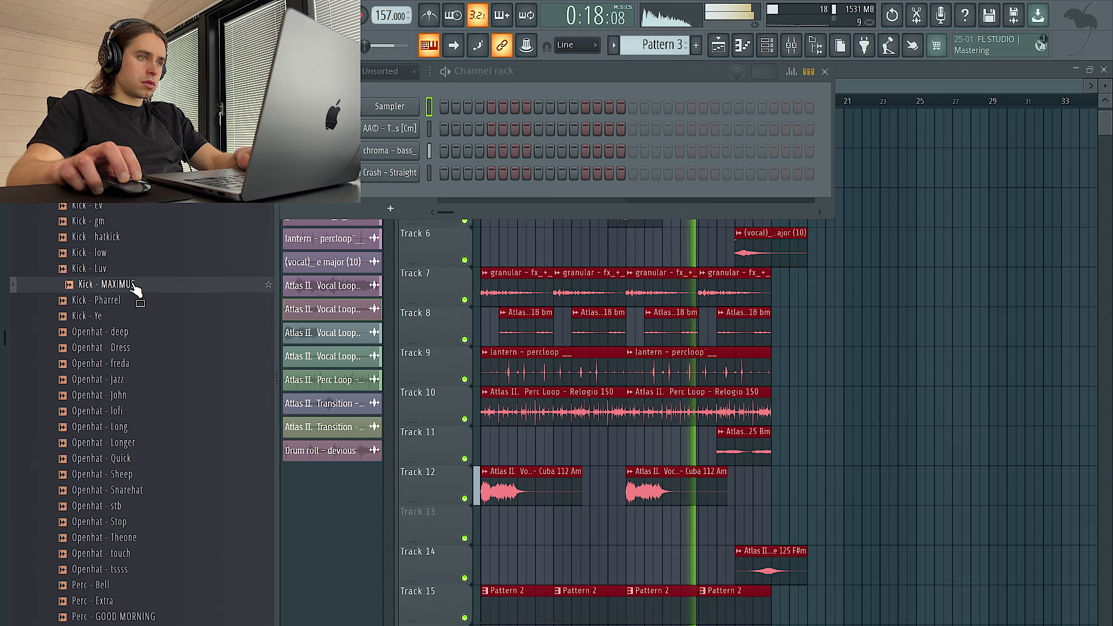
pyautogui.click(131, 191)
pyautogui.scroll(6, 131, 205)
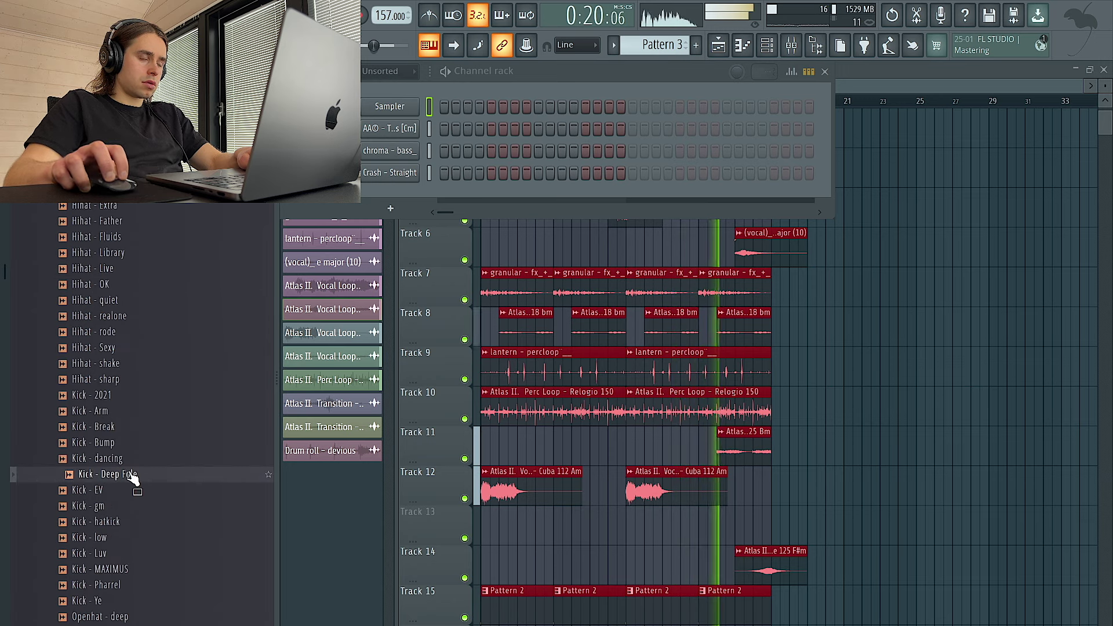
pyautogui.scroll(-15, 146, 365)
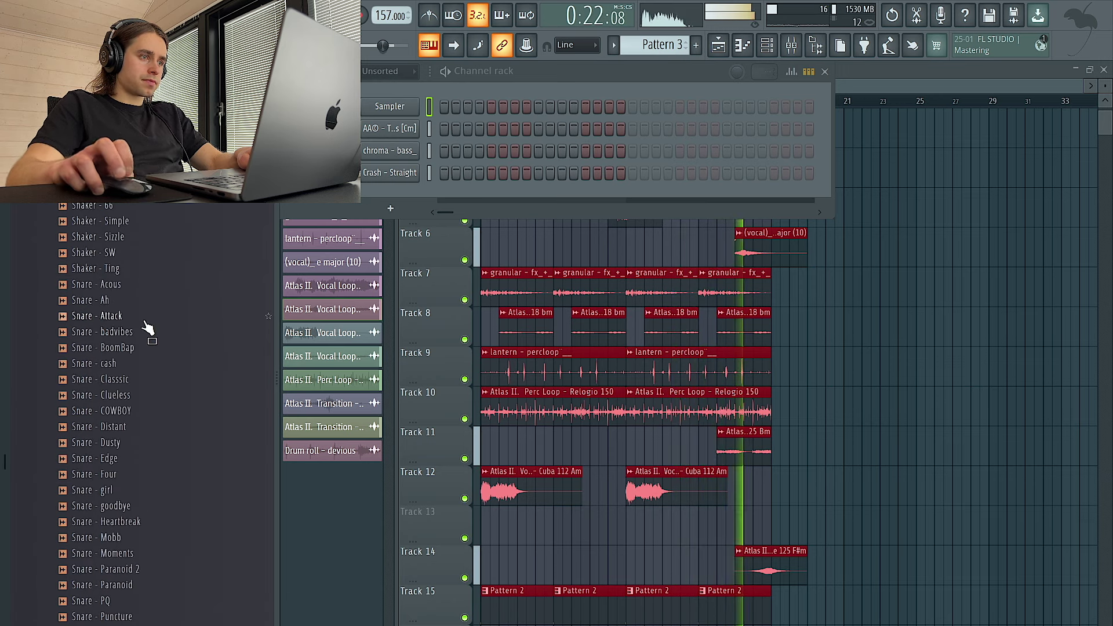
pyautogui.click(143, 338)
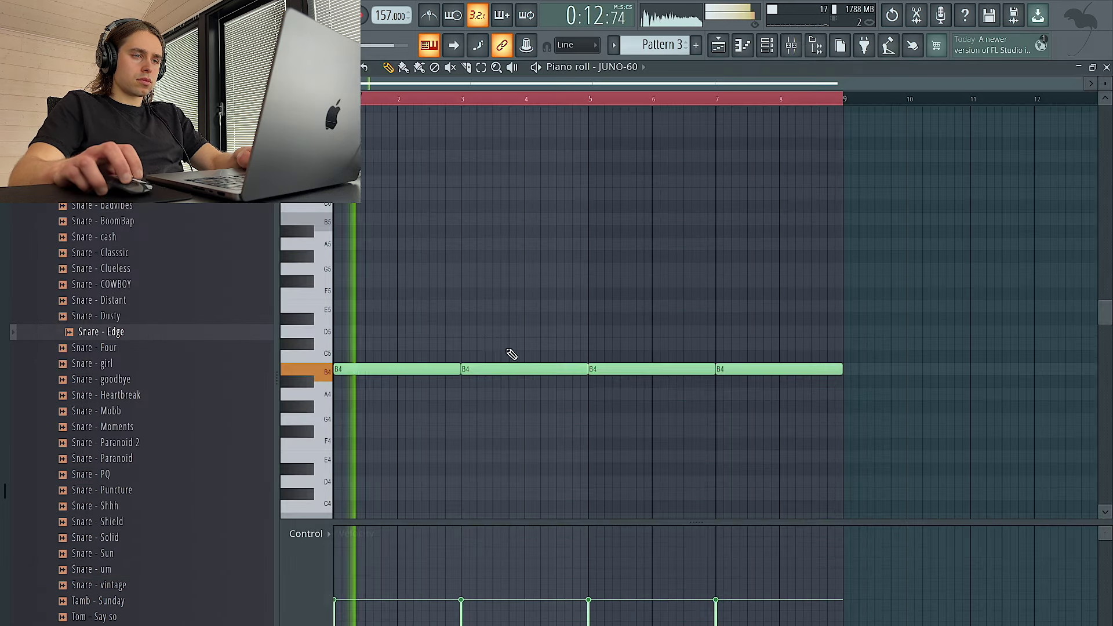
# - Raise the second JUNO-60 note to D5 and the third to F#5, replacing the fourth note by extending the third to bar 9
pyautogui.moveTo(497, 347); pyautogui.dragTo(495, 334)
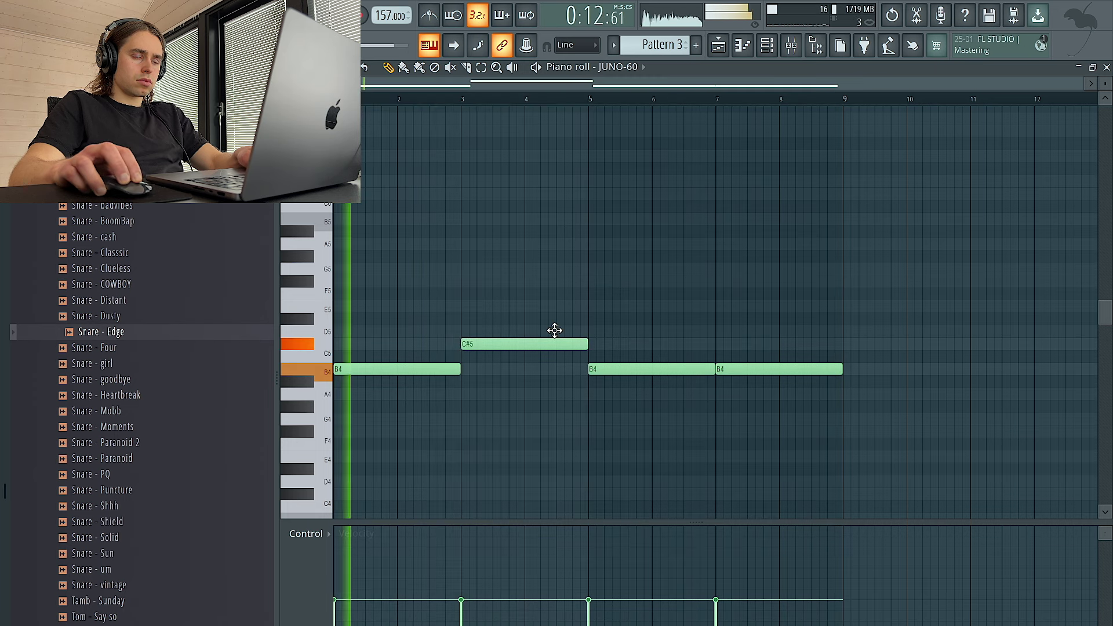
pyautogui.moveTo(555, 330); pyautogui.dragTo(559, 323)
pyautogui.moveTo(603, 365); pyautogui.dragTo(607, 280)
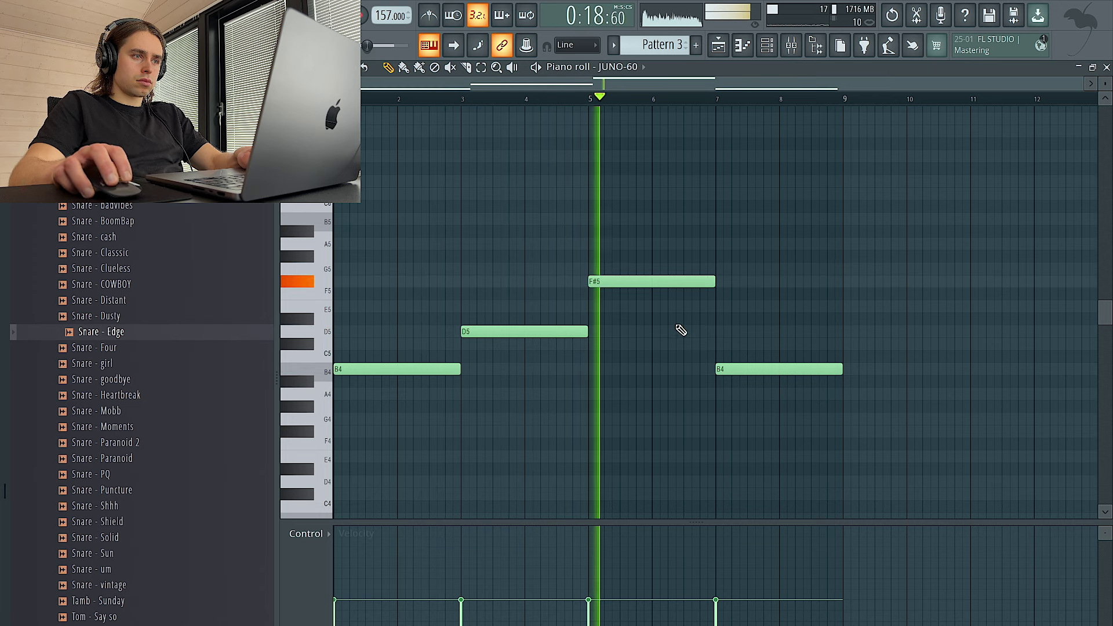
pyautogui.rightClick(719, 369)
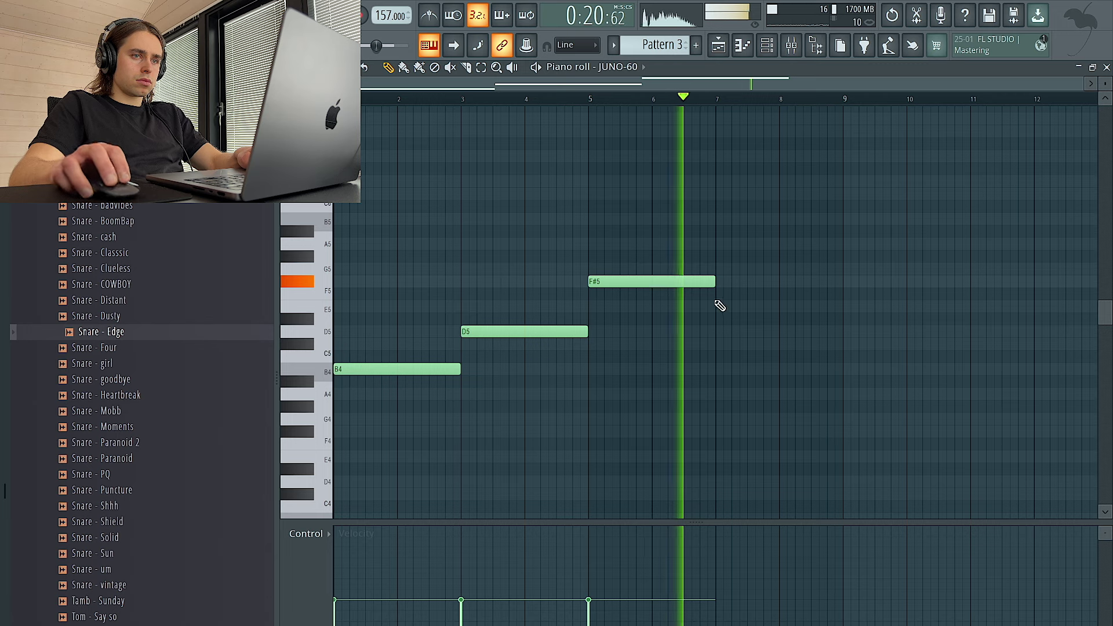
pyautogui.moveTo(714, 281); pyautogui.dragTo(841, 281)
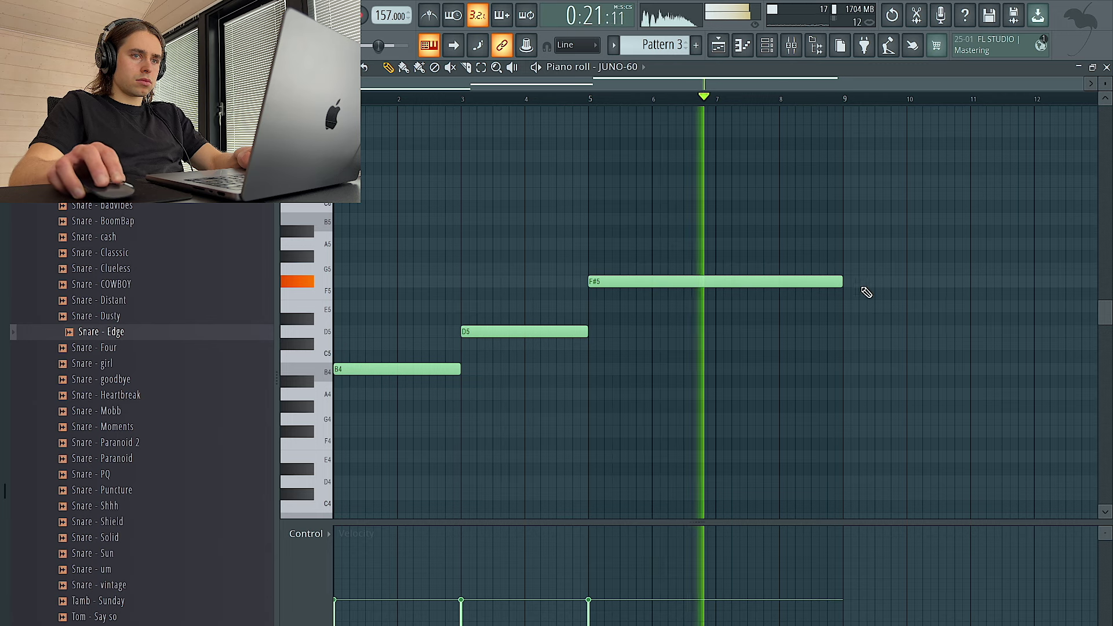
# - Change the JUNO-60 synth's patch to PD Velo Pad
pyautogui.click(772, 51)
pyautogui.click(407, 193)
pyautogui.click(377, 138)
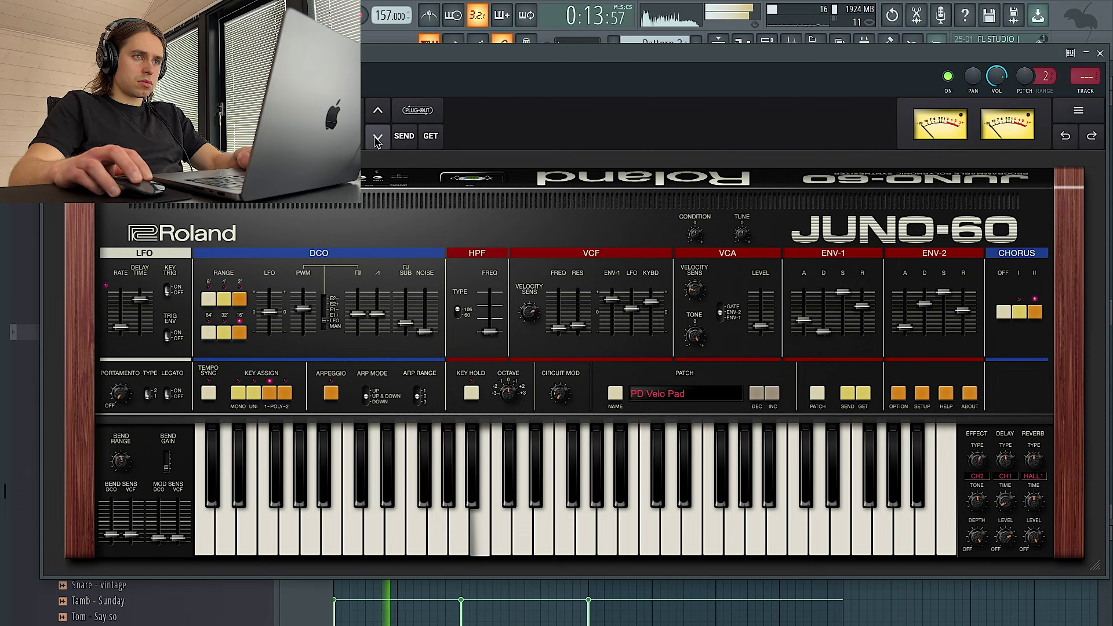
pyautogui.click(1099, 54)
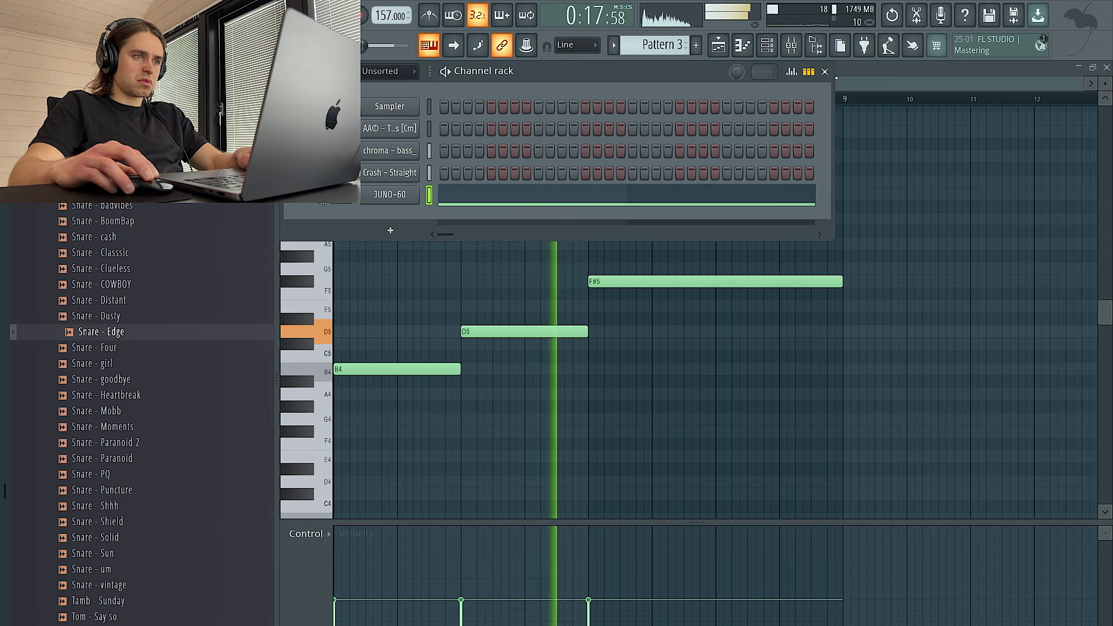
# - Lower the velocity of the three JUNO-60 notes slightly and play them back
pyautogui.press('F6')
pyautogui.moveTo(603, 281); pyautogui.dragTo(629, 276)
pyautogui.press('space')
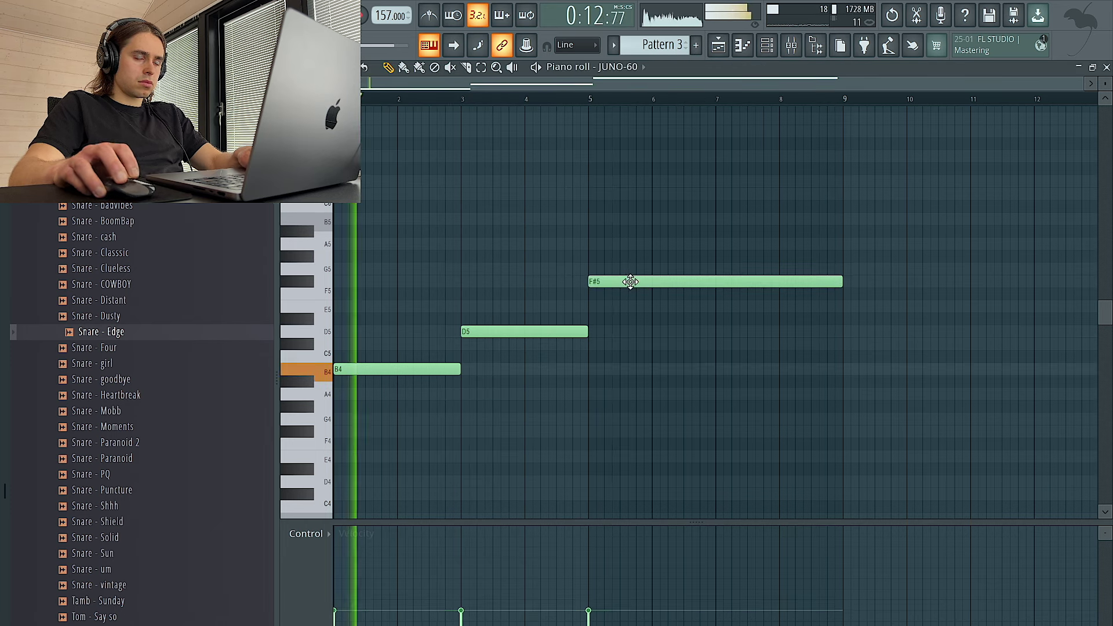
# - Route the JUNO-60 to Insert 10 and add Fruity Parametric EQ 2 with the 20Hz + 18kHz cut preset, raising its low cut
pyautogui.click(767, 46)
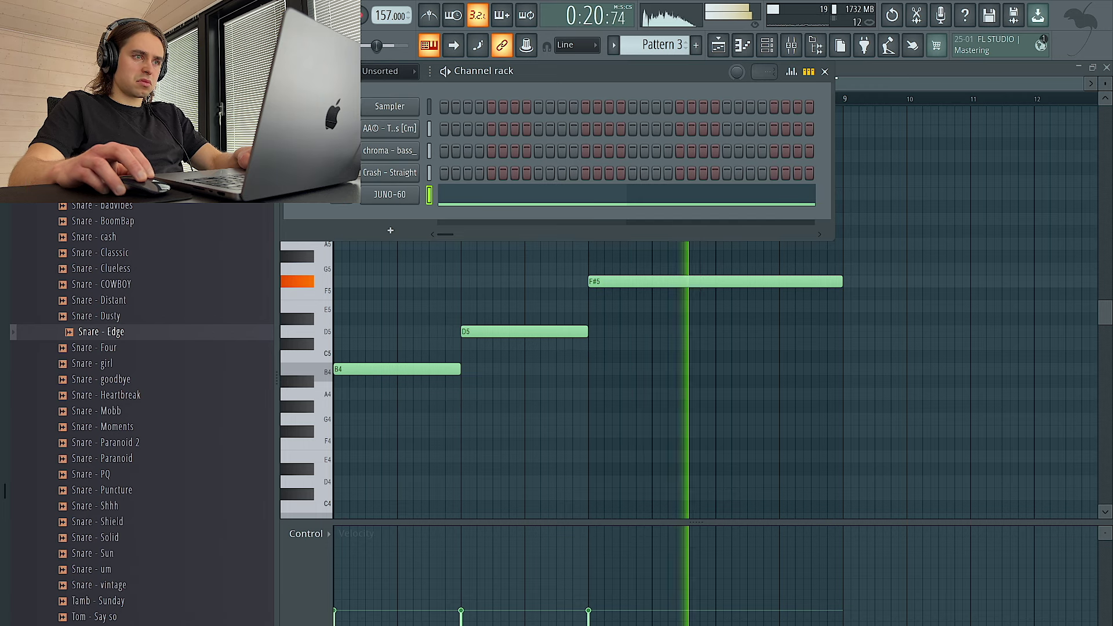
pyautogui.click(792, 46)
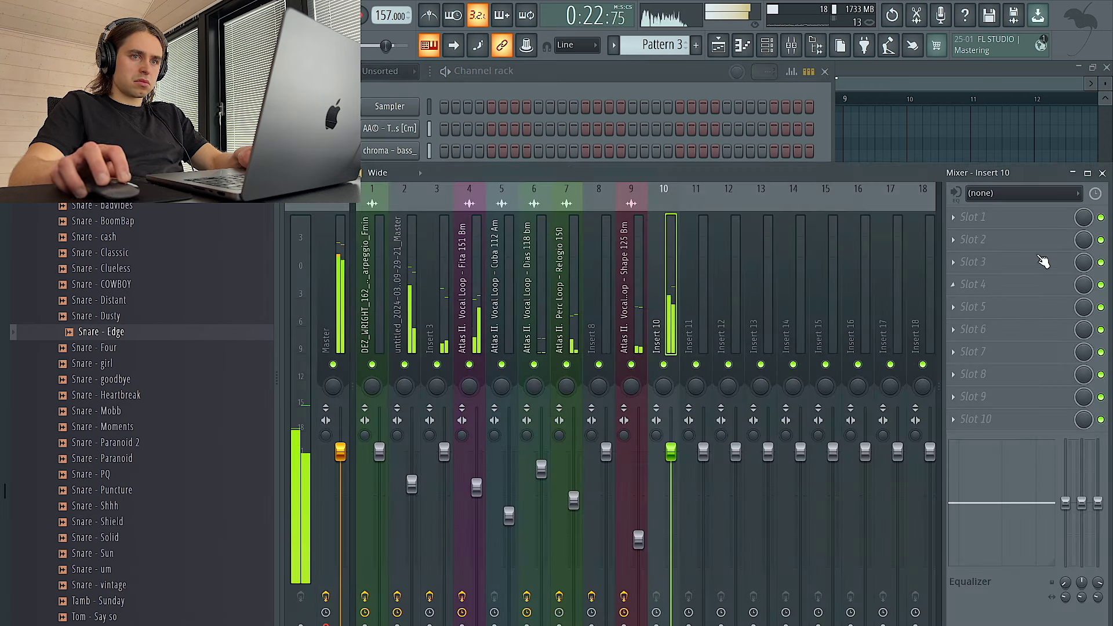
pyautogui.click(969, 218)
pyautogui.click(771, 451)
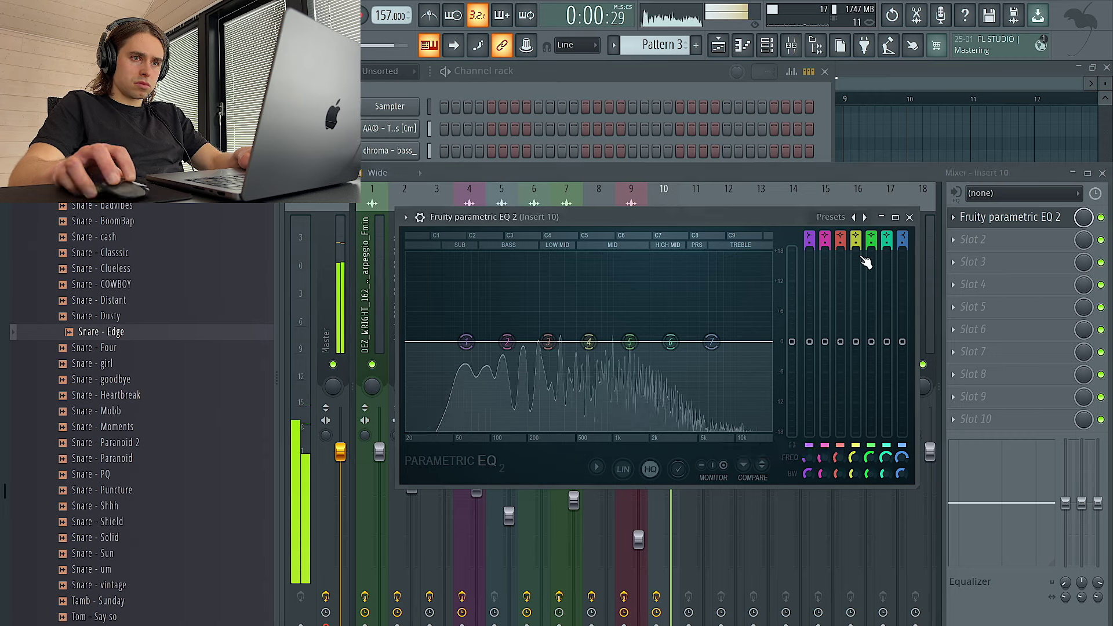
pyautogui.click(864, 217)
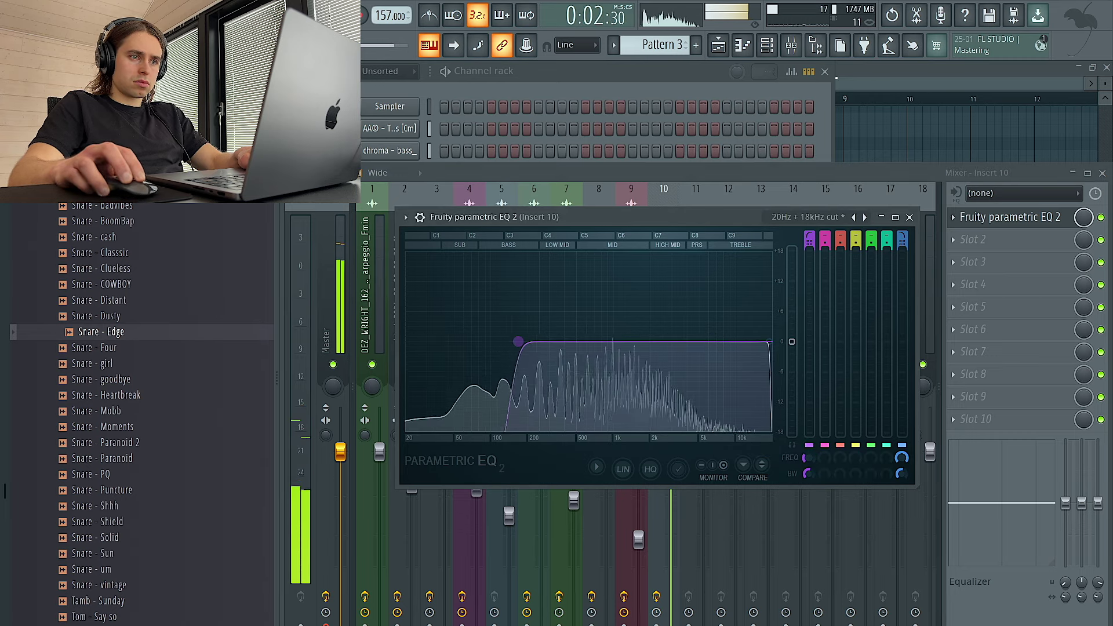
# - Add Dirt to Insert 10, moving it down to slot 5, and lower the track's volume
pyautogui.click(970, 284)
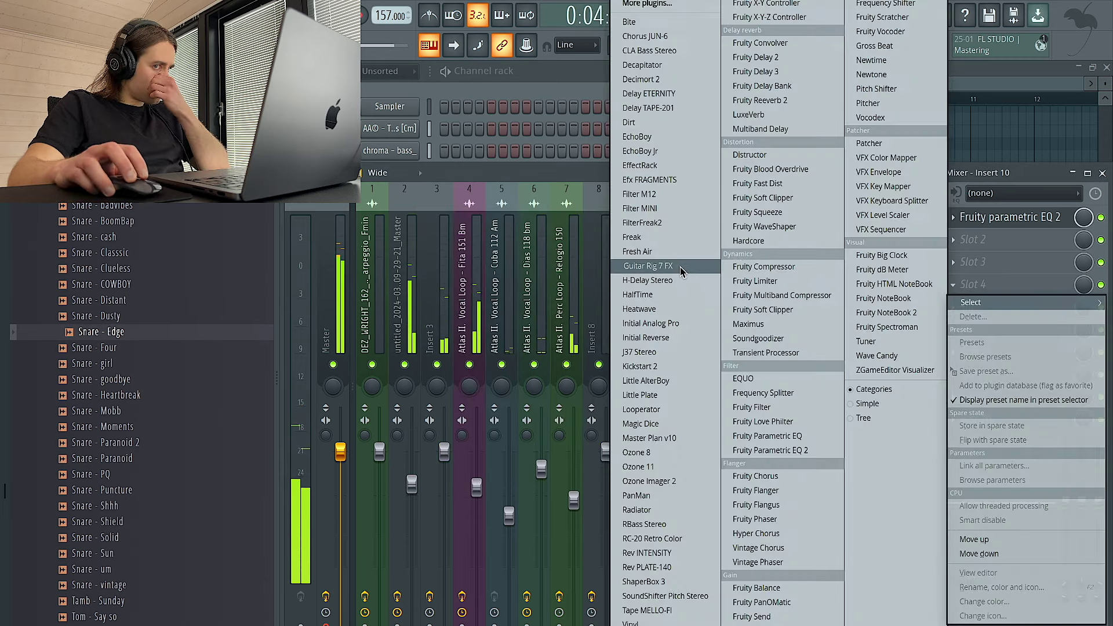
pyautogui.click(648, 124)
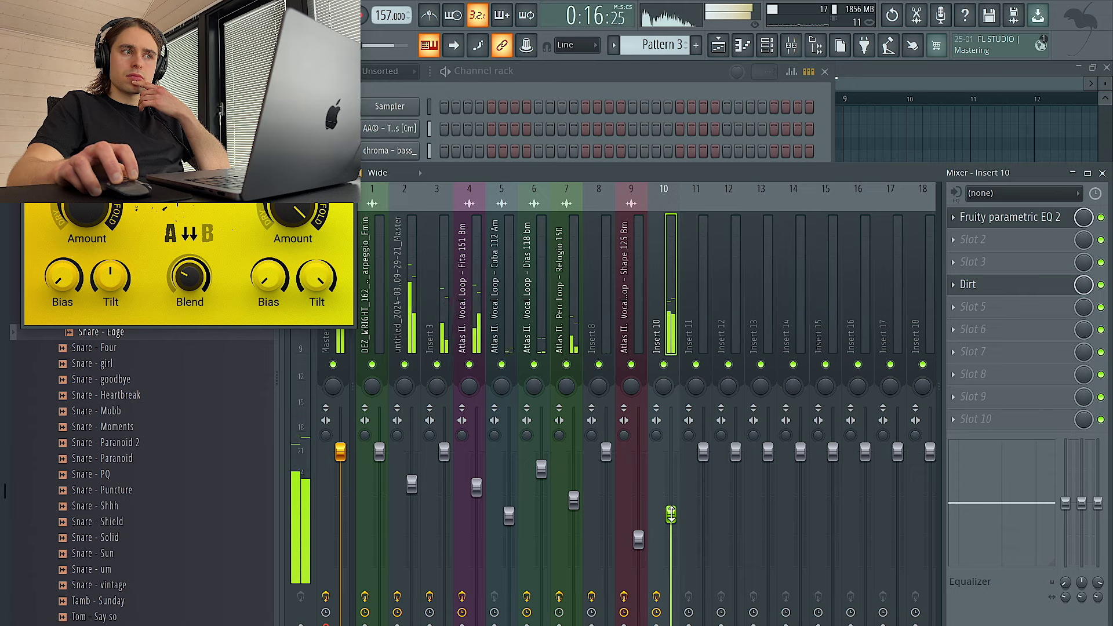
pyautogui.click(1009, 284)
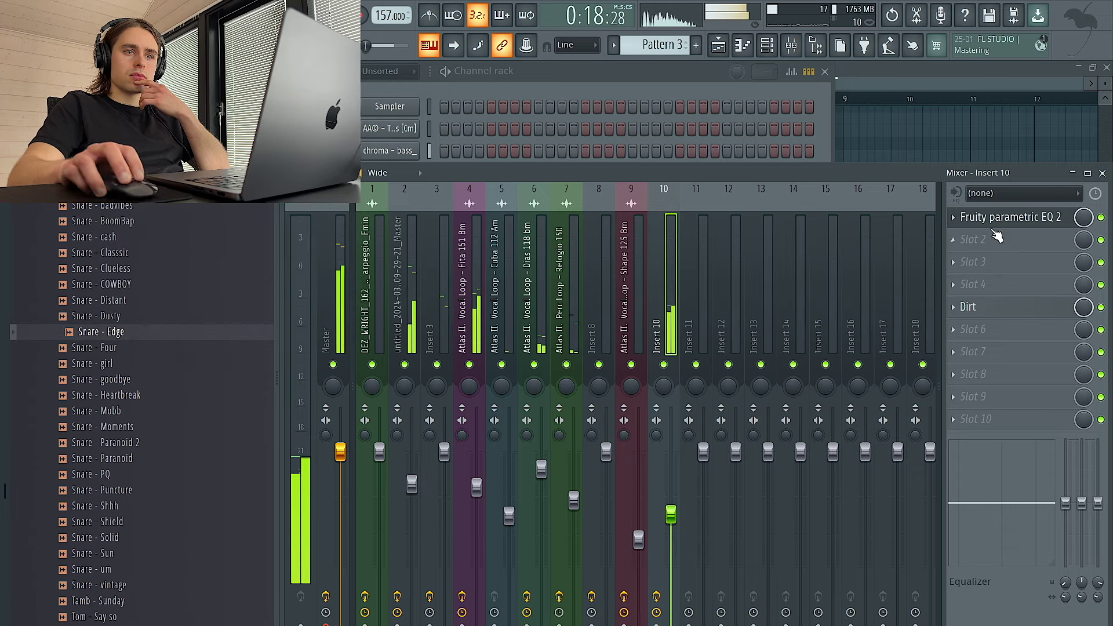
# - Add Ozone Imager 2 to slot 3 of Insert 10 with 54% width and 6.0 ms Stereoize, and lower the track's volume further
pyautogui.click(998, 271)
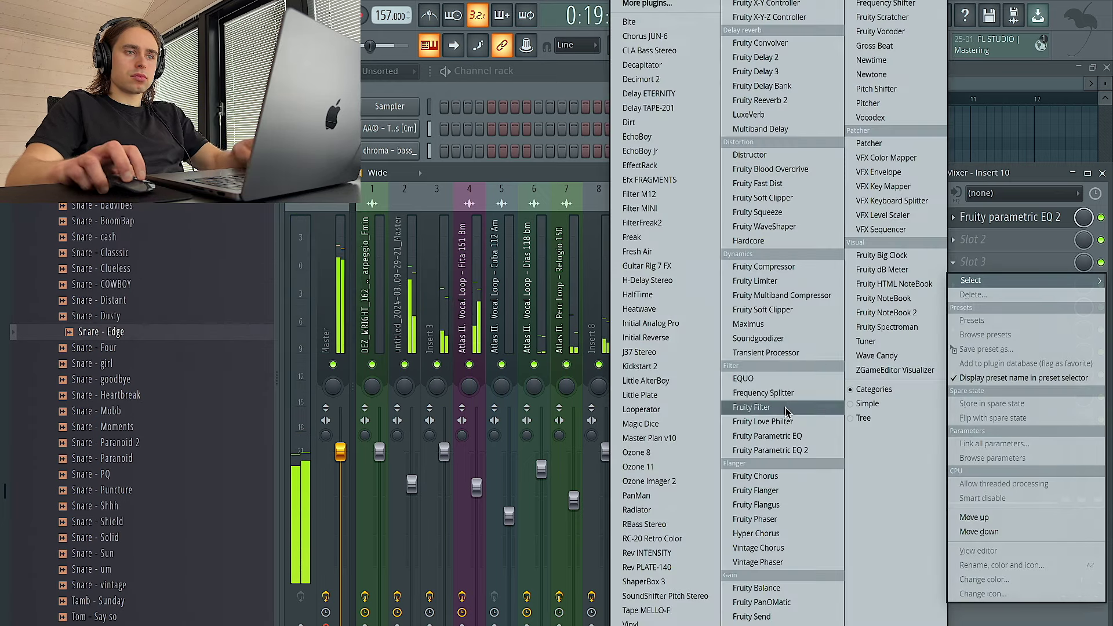
pyautogui.click(675, 481)
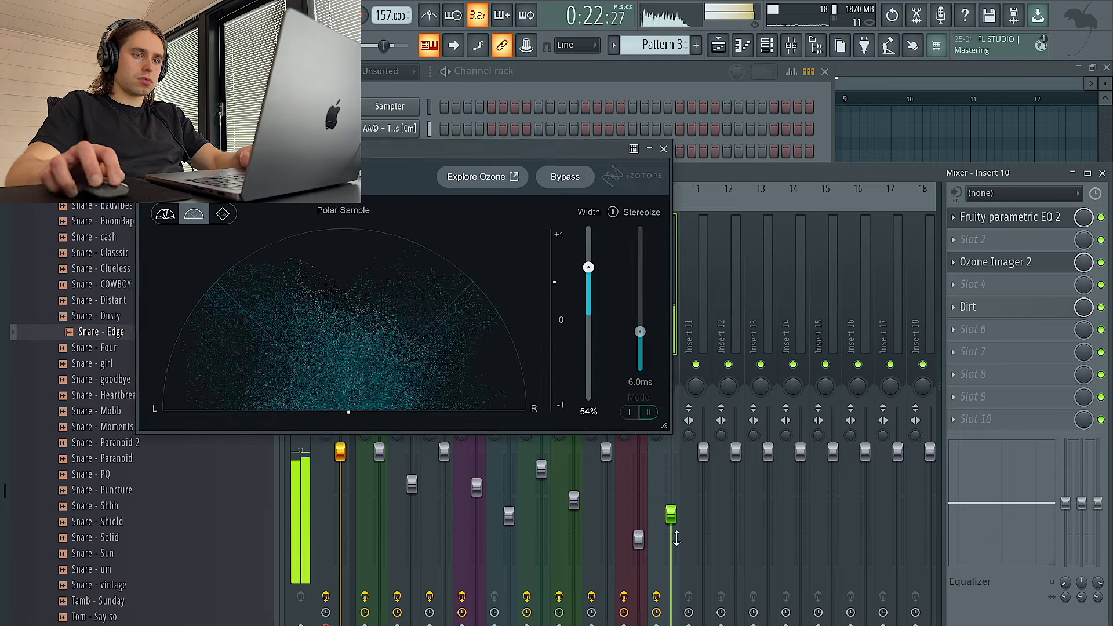
pyautogui.moveTo(671, 514); pyautogui.dragTo(670, 551)
pyautogui.click(663, 148)
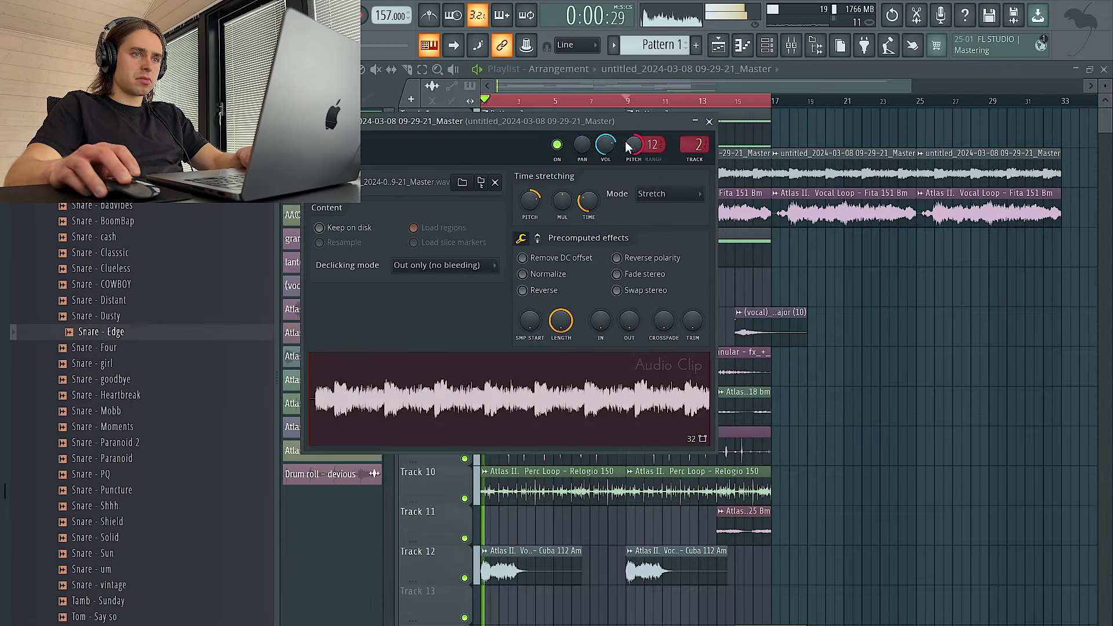
# - Reset the pitch of the untitled_2024-03-08 melody clip used from bar 9 onward and give it a random color
pyautogui.rightClick(634, 144)
pyautogui.click(649, 157)
pyautogui.click(709, 122)
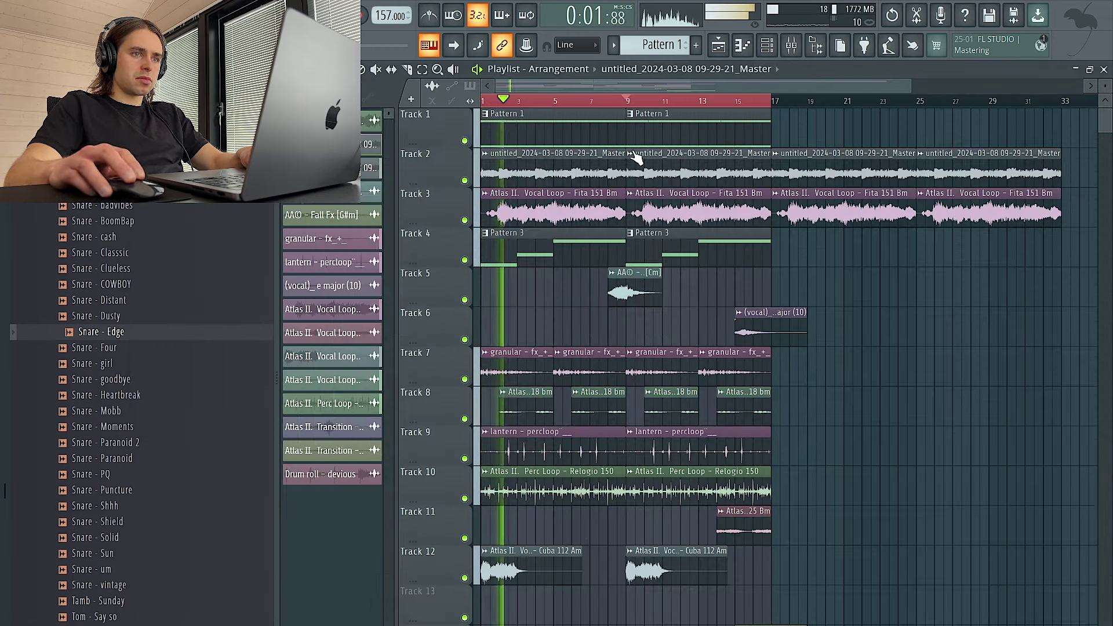
pyautogui.rightClick(635, 153)
pyautogui.click(667, 231)
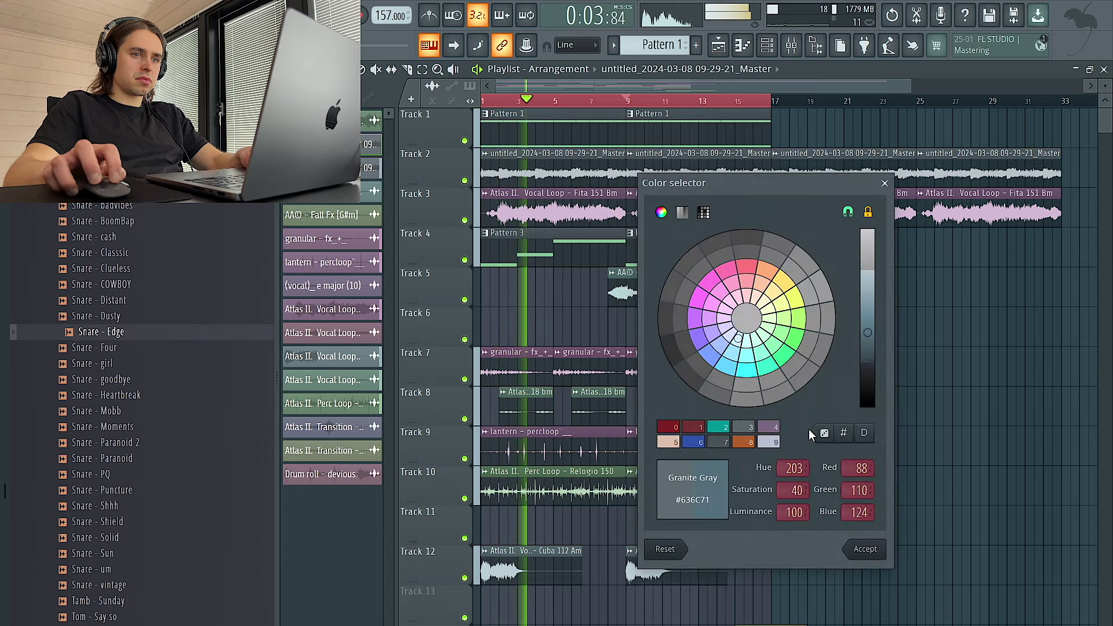
pyautogui.click(823, 432)
pyautogui.click(864, 549)
# - Move the Atlas transition clip and the Pattern 2 clips up one track, onto Tracks 13 and 14
pyautogui.scroll(-2, 852, 367)
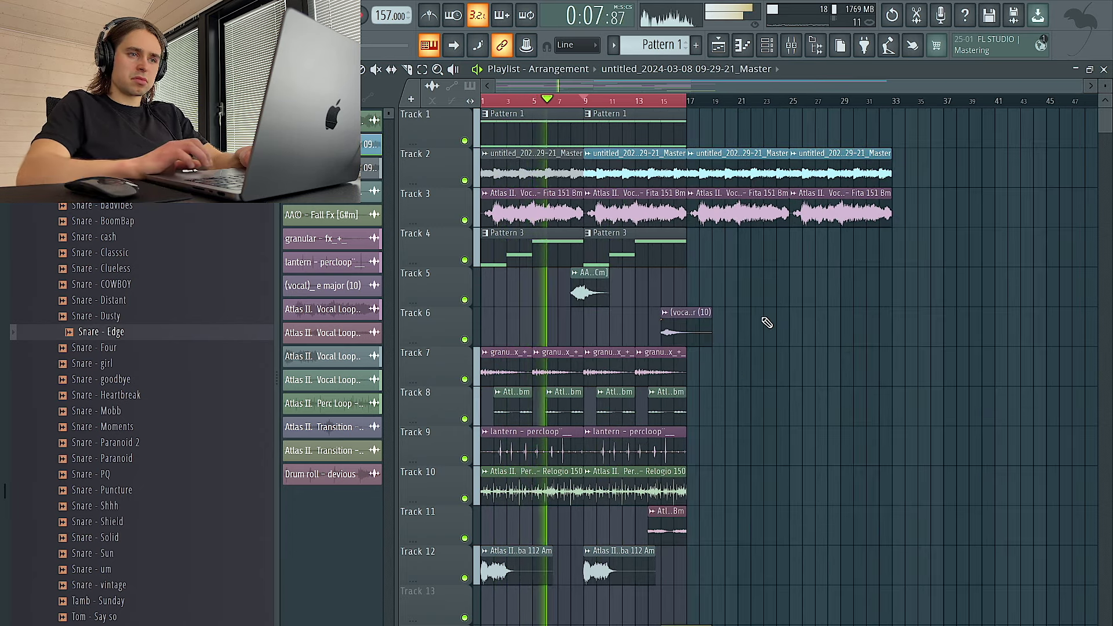
pyautogui.scroll(-3, 767, 322)
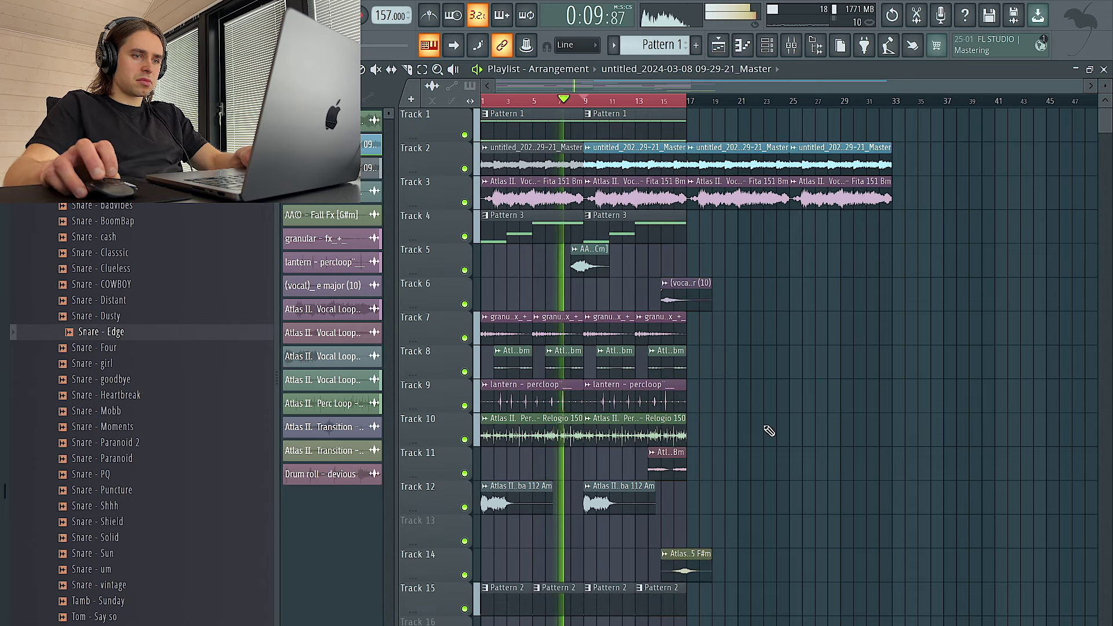
pyautogui.hotkey('shift', 'Up')
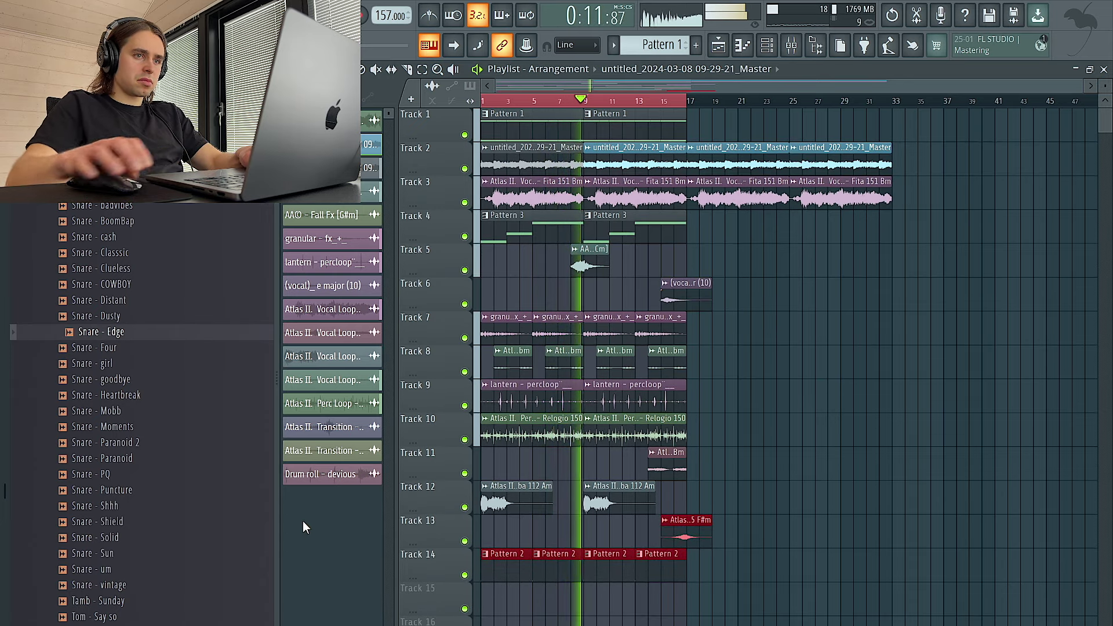
# - Fill bars 17 to 33 with Pattern 5 on Track 5 and Pattern 3 on Track 4, deleting the vocal loop clip at bar 17
pyautogui.scroll(-3, 653, 41)
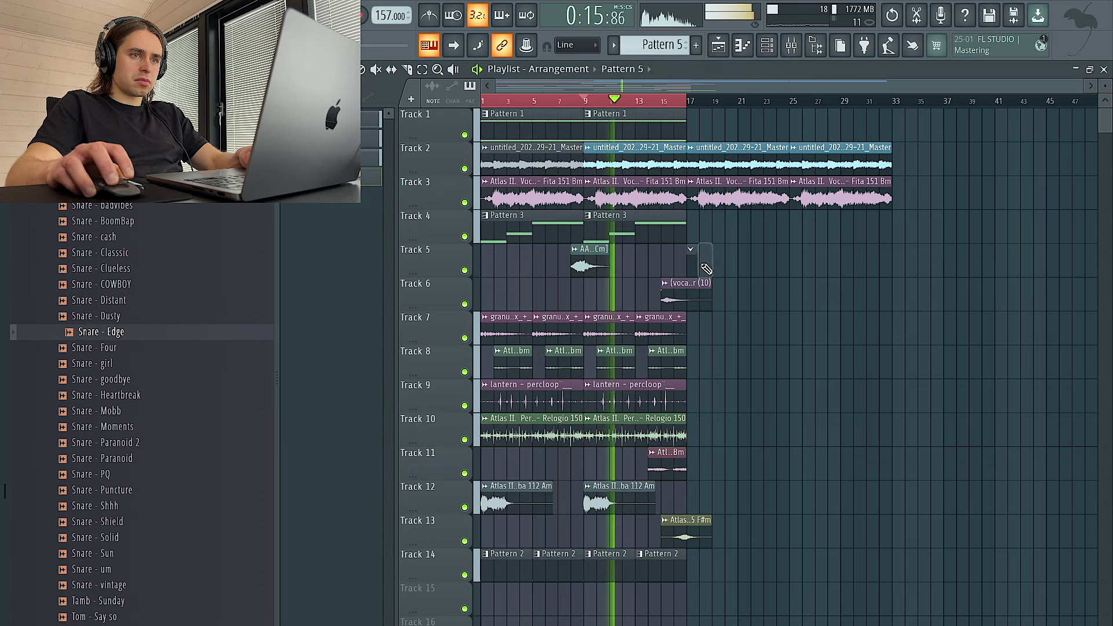
pyautogui.rightClick(783, 197)
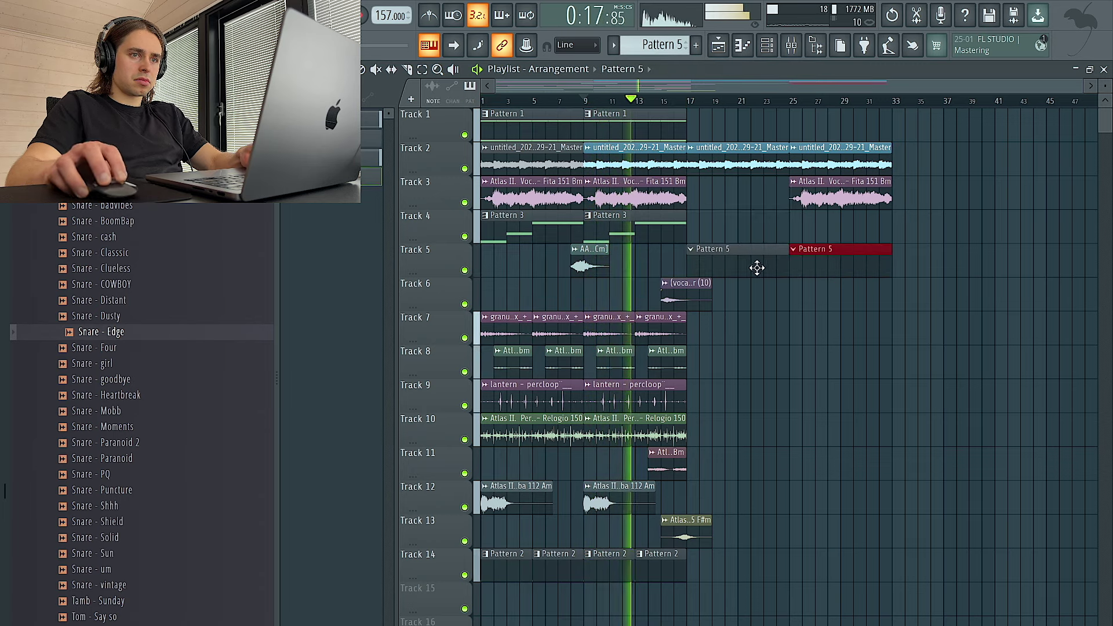
pyautogui.click(766, 45)
pyautogui.rightClick(1002, 219)
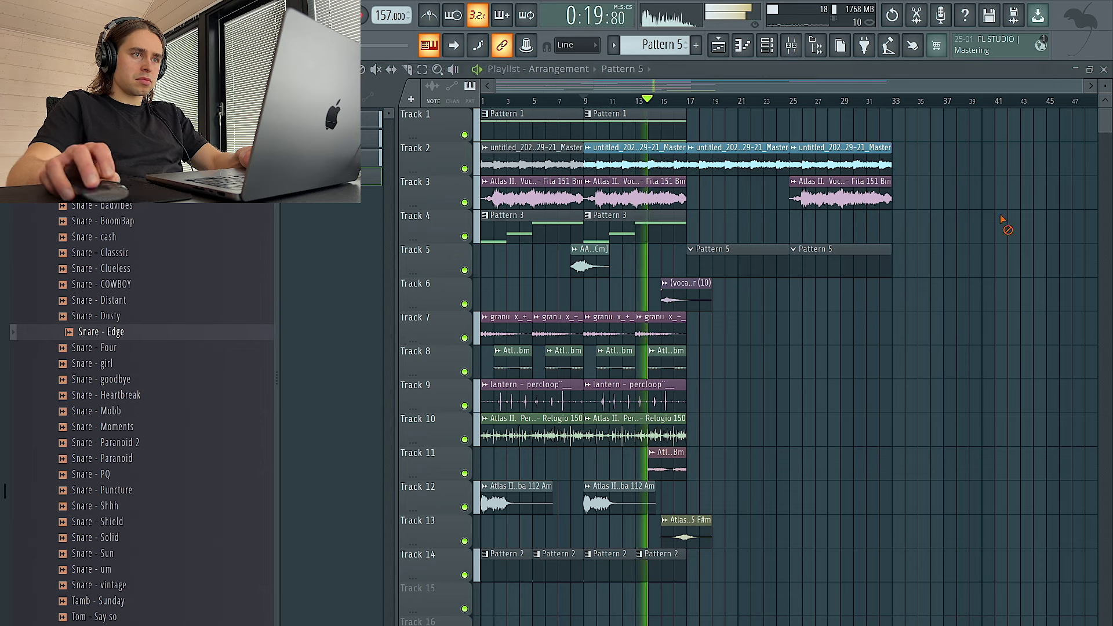
pyautogui.hotkey('ctrl', 'b')
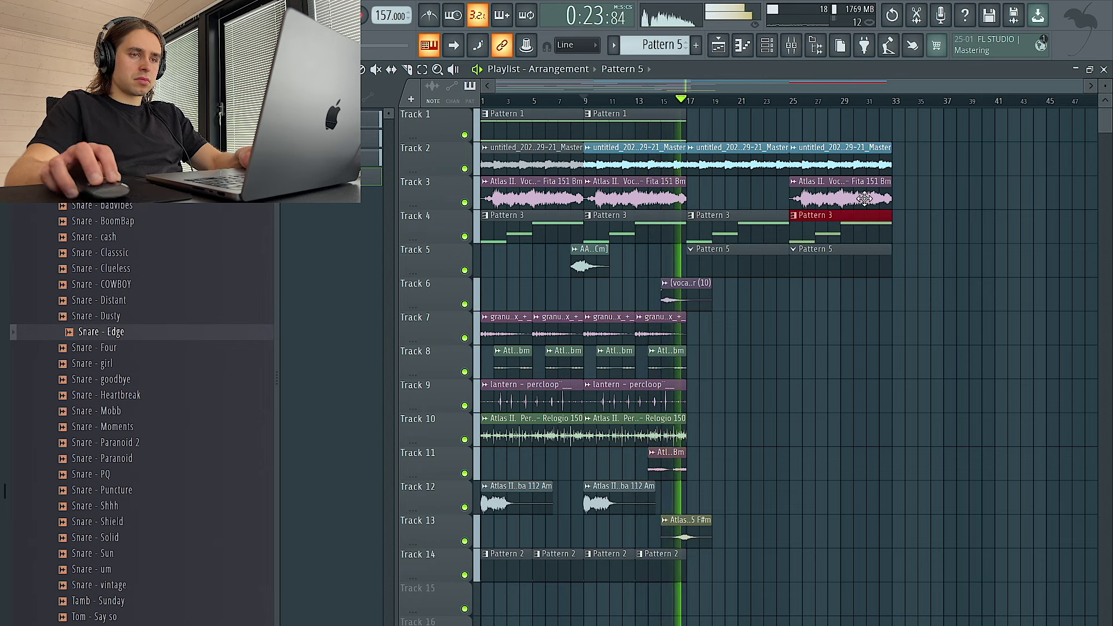
# - Set the playback selection to bars 17 to 25 and remove the Pattern 3 clip within it
pyautogui.moveTo(790, 101); pyautogui.dragTo(695, 105)
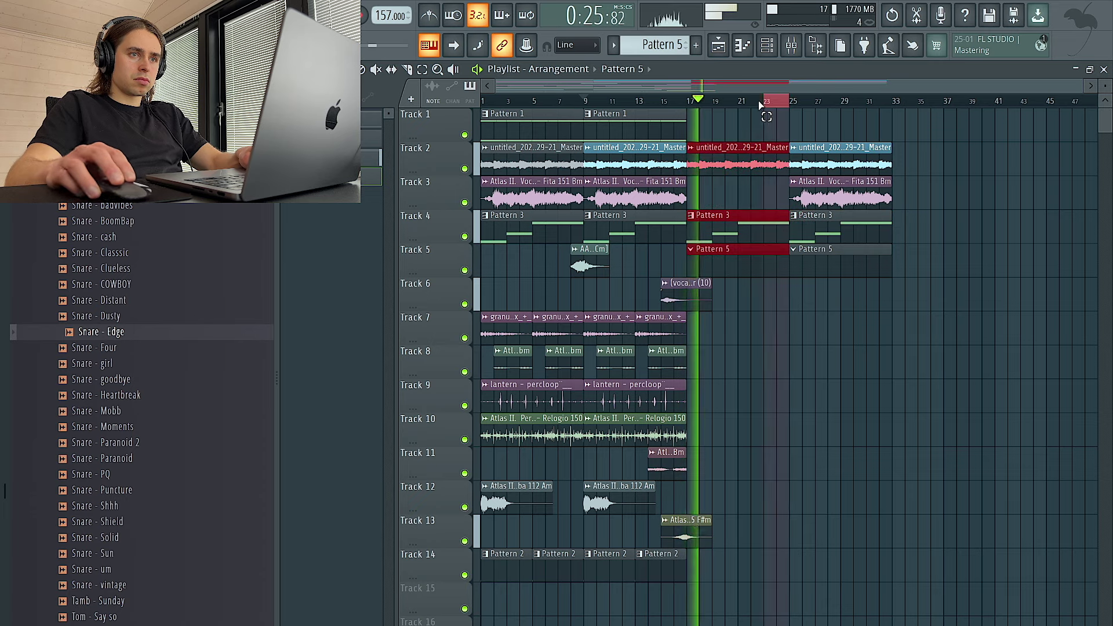
pyautogui.click(776, 49)
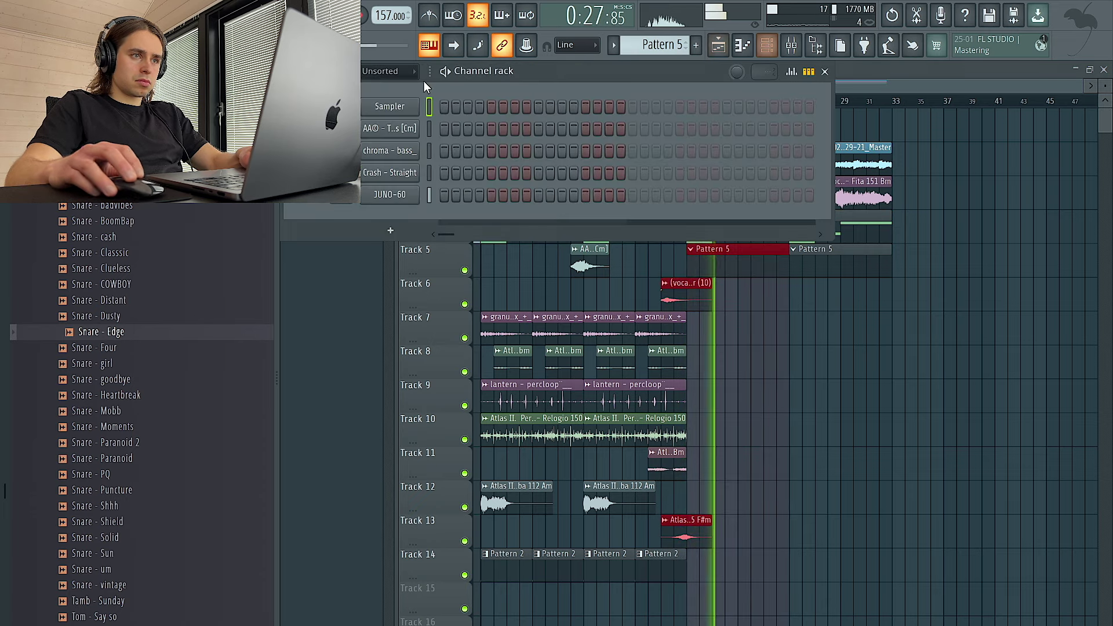
pyautogui.press('F6')
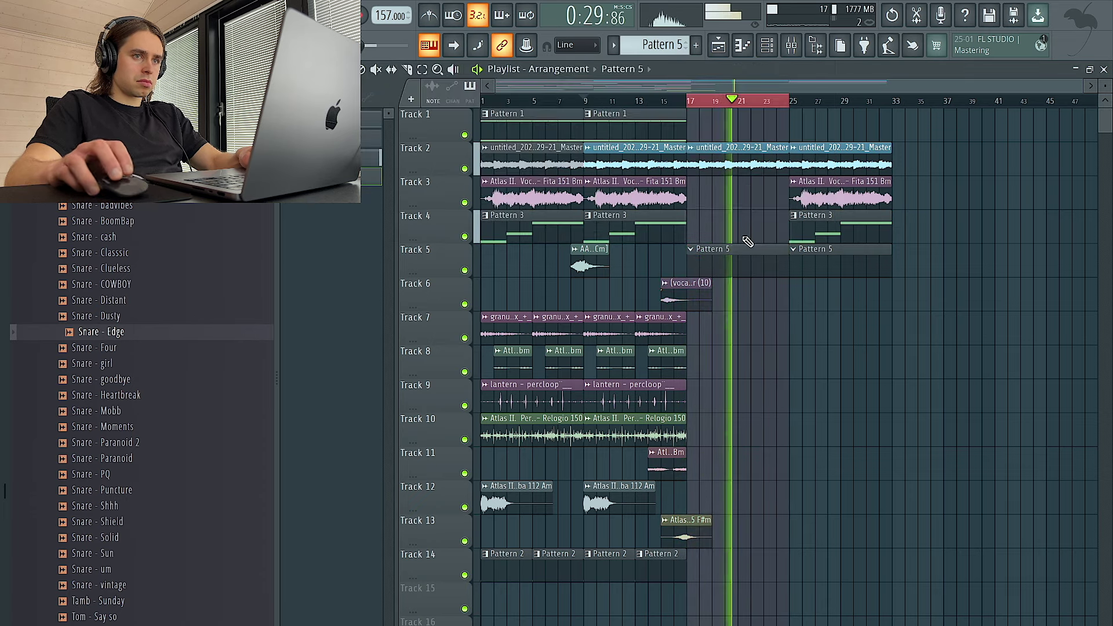
# - Add a channel with Hihat - astro from the Hihats folder and replace its sample with Hihat - Cant say
pyautogui.click(773, 50)
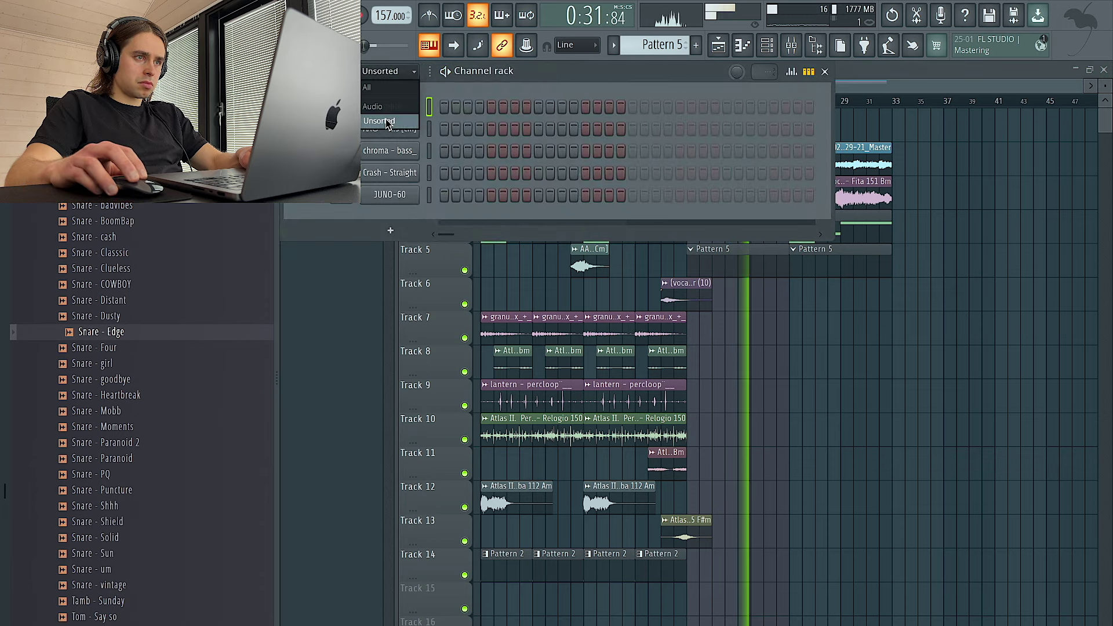
pyautogui.scroll(15, 163, 251)
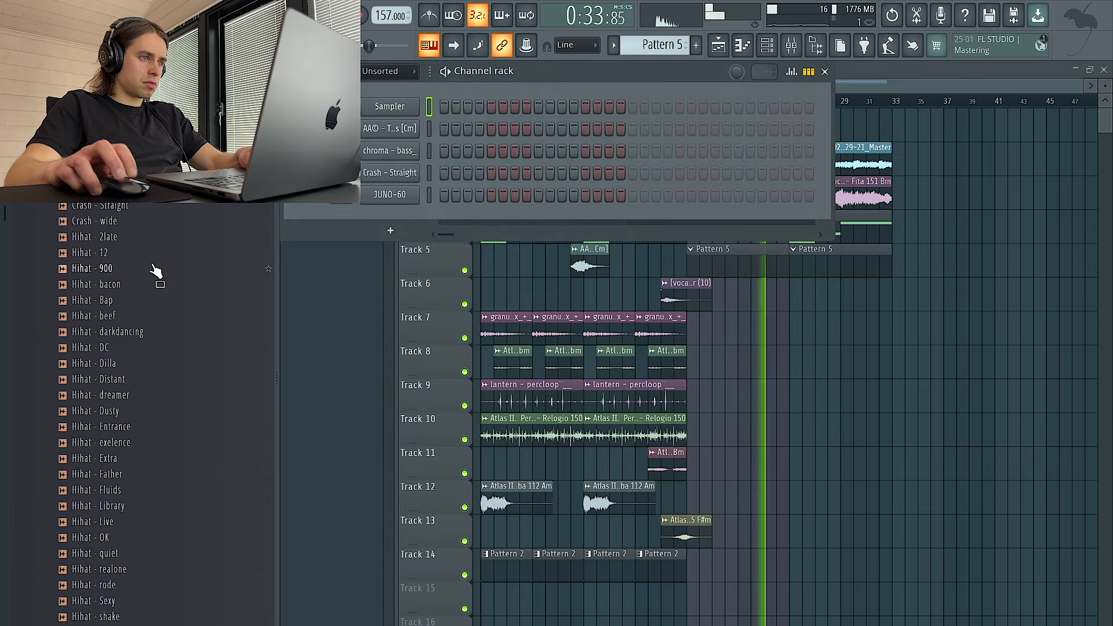
pyautogui.click(152, 273)
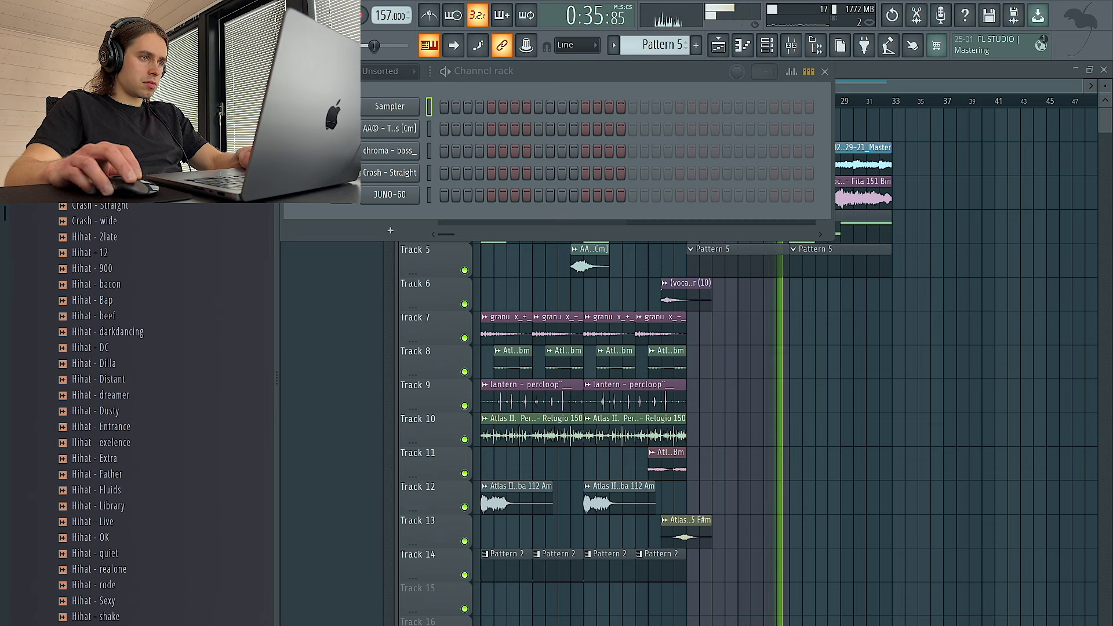
pyautogui.moveTo(102, 270); pyautogui.dragTo(132, 280)
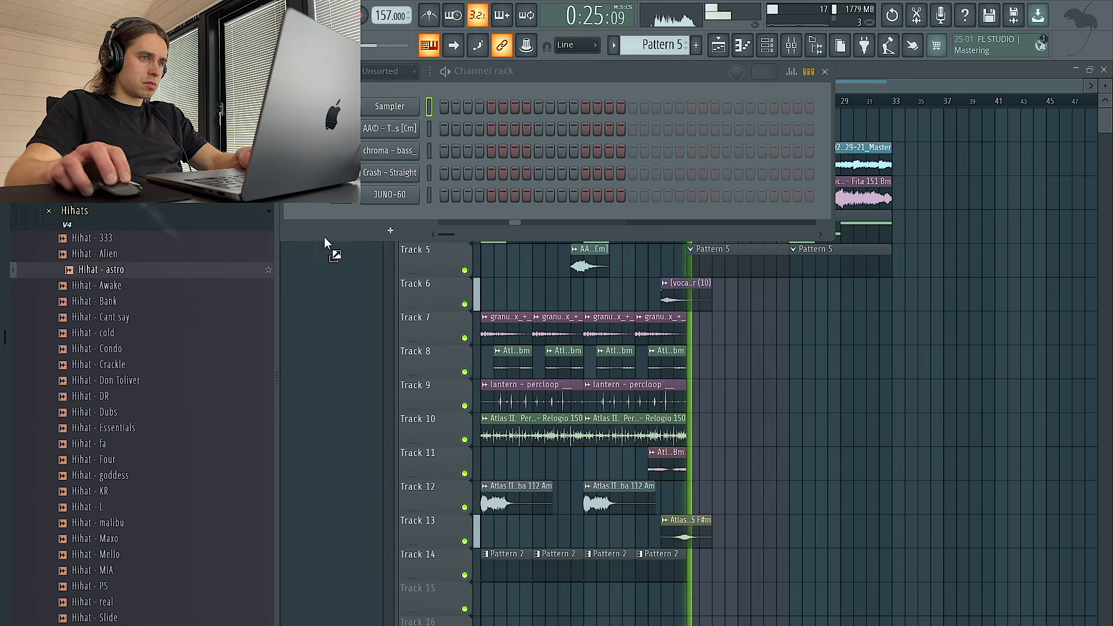
pyautogui.moveTo(325, 238); pyautogui.dragTo(398, 227)
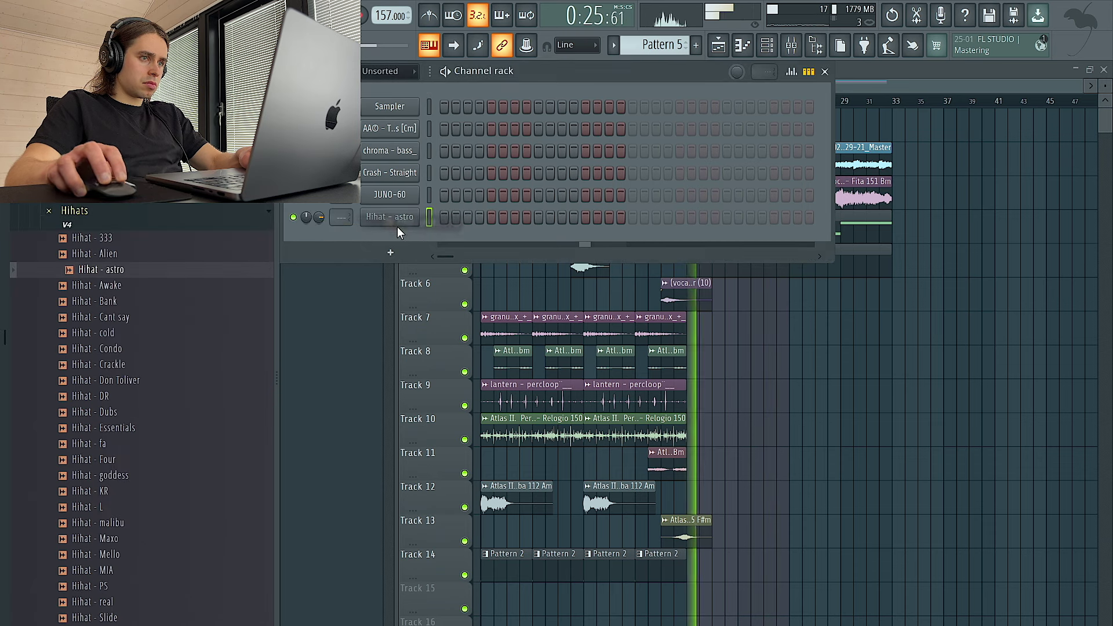
pyautogui.click(155, 334)
pyautogui.click(150, 322)
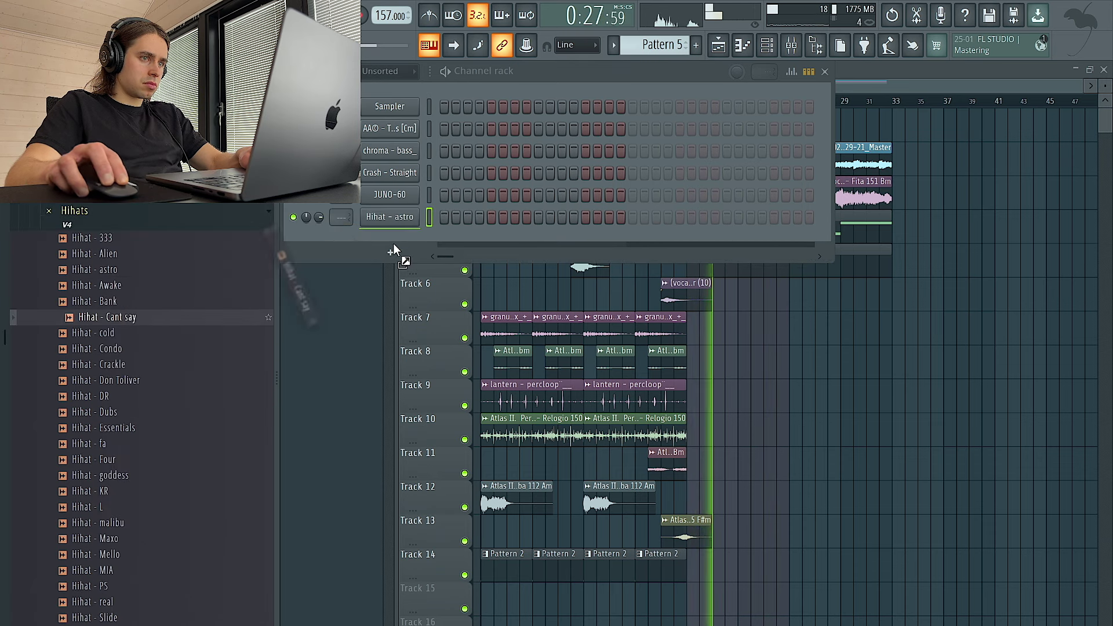
pyautogui.rightClick(400, 222)
# - Audition more samples in the Hihats folder, including Hihat - Essentials and Hihat - Four
pyautogui.click(125, 433)
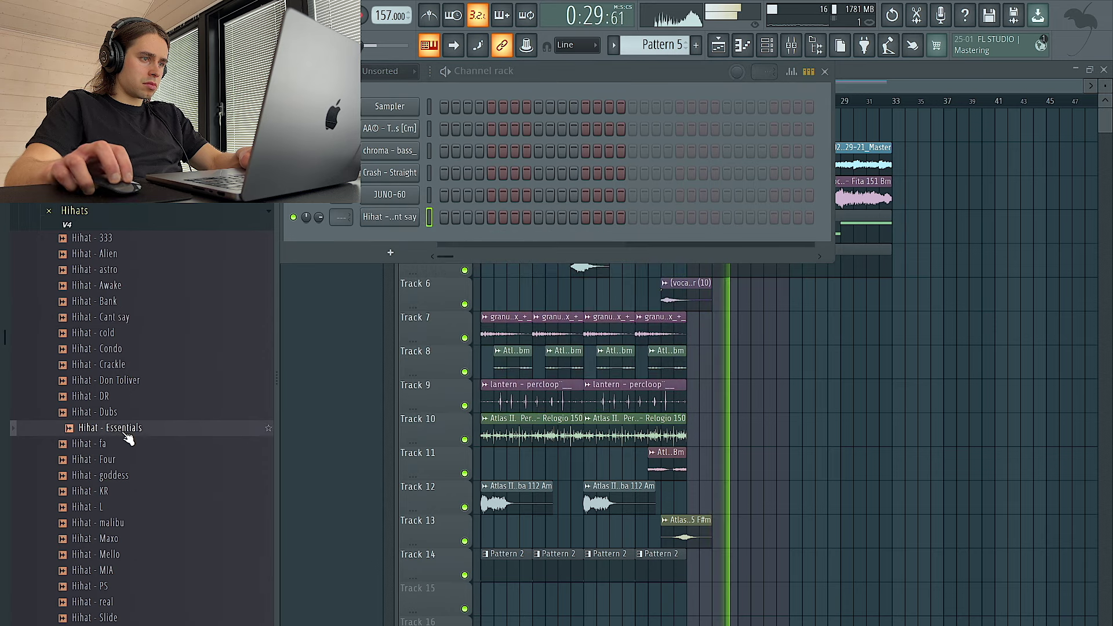
pyautogui.click(145, 478)
pyautogui.click(142, 461)
pyautogui.scroll(-5, 141, 458)
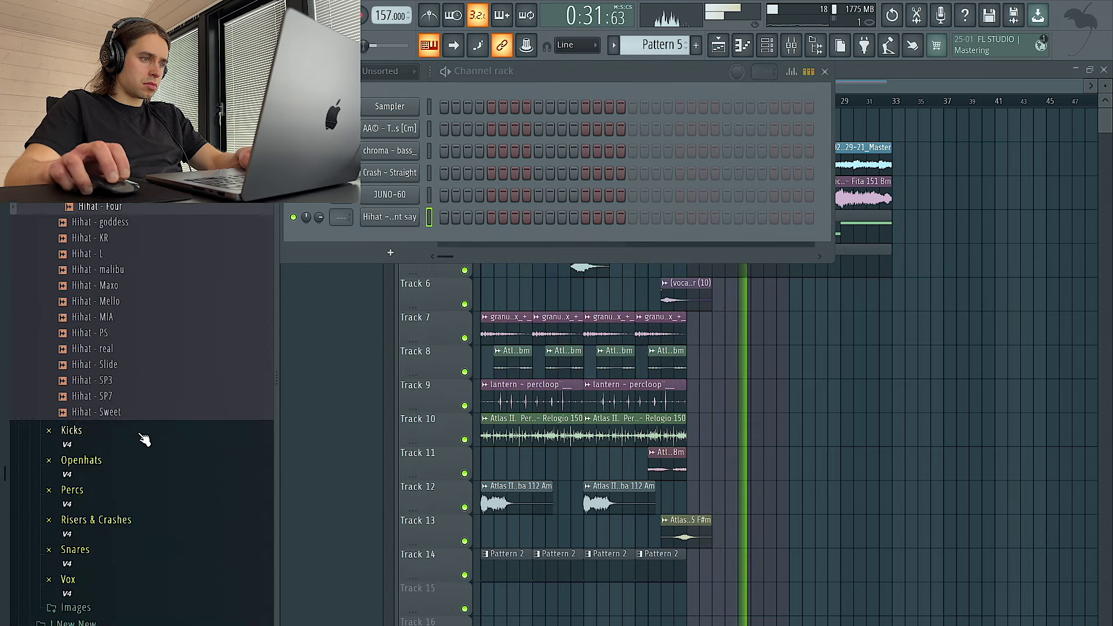
# - Add a kick channel with Kick - 62 from the Kicks folder and replace its sample with Kick - joker
pyautogui.click(141, 429)
pyautogui.click(132, 474)
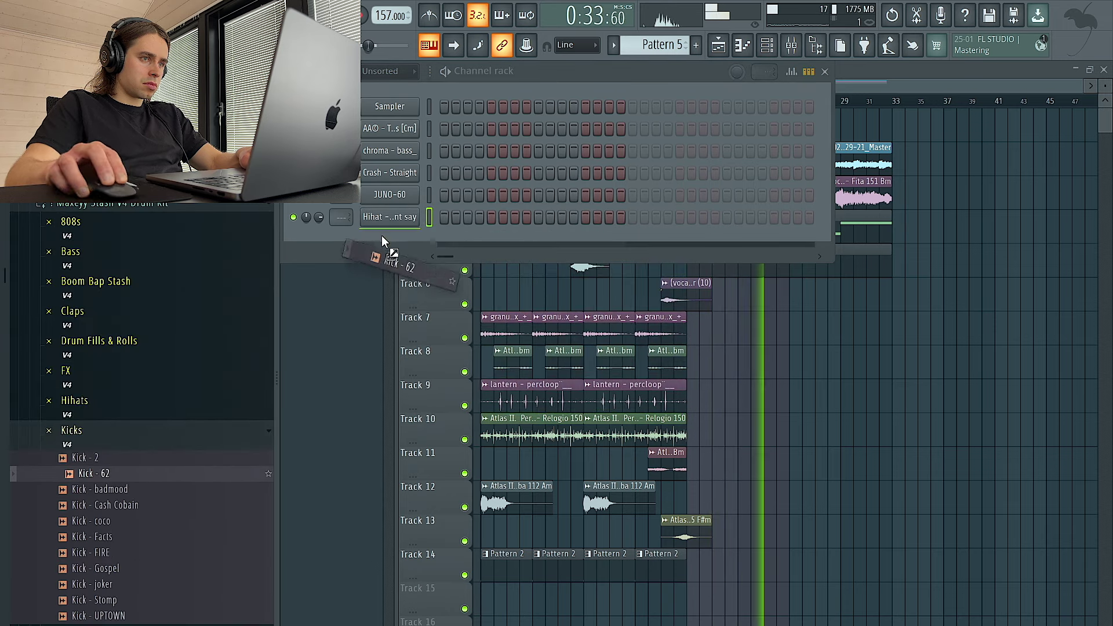
pyautogui.moveTo(382, 240); pyautogui.dragTo(386, 244)
pyautogui.click(141, 521)
pyautogui.click(116, 590)
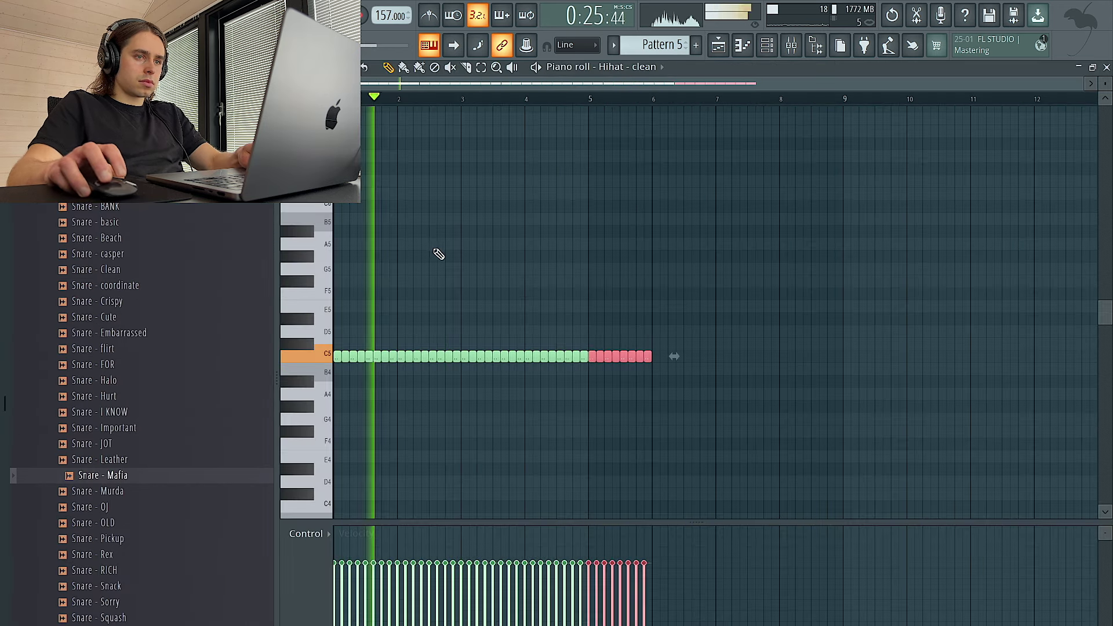
# - Duplicate the Hihat - clean C5 notes to fill eight bars and raise their velocity slightly
pyautogui.hotkey('ctrl', 'b')
pyautogui.hotkey('ctrl', 'a')
pyautogui.scroll(1, 528, 252)
pyautogui.scroll(2, 438, 324)
pyautogui.hotkey('ctrl', 'd')
pyautogui.hotkey('ctrl', 'a')
pyautogui.hotkey('ctrl', 'd')
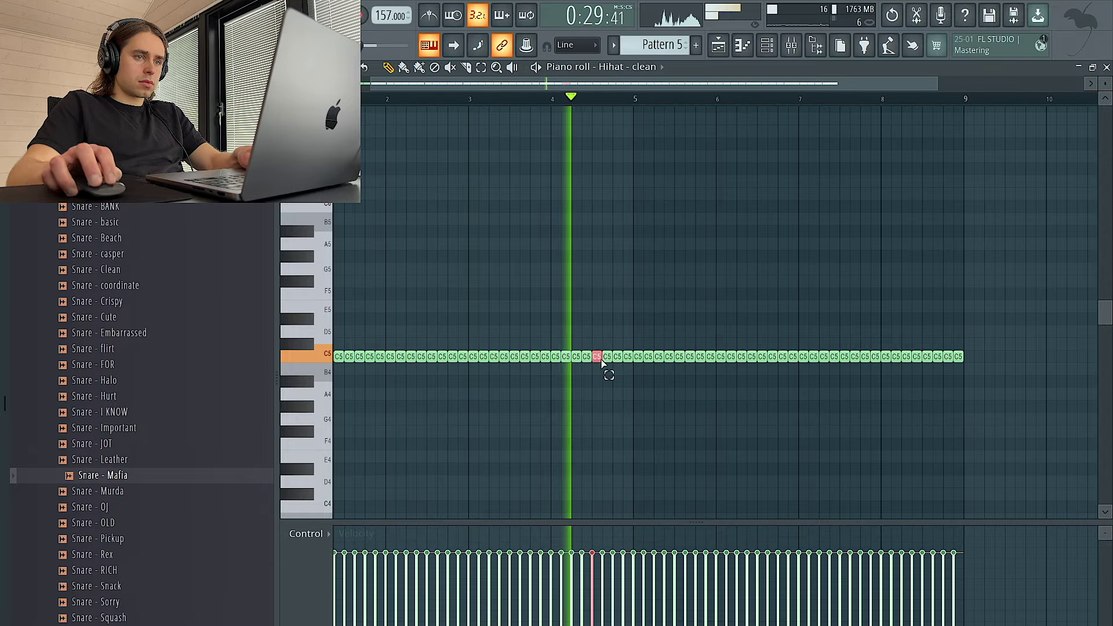
# - Chop one hi-hat note in the second half of bar 4 and one in bar 8 into two shorter notes each
pyautogui.hotkey('alt', 'u')
pyautogui.click(634, 427)
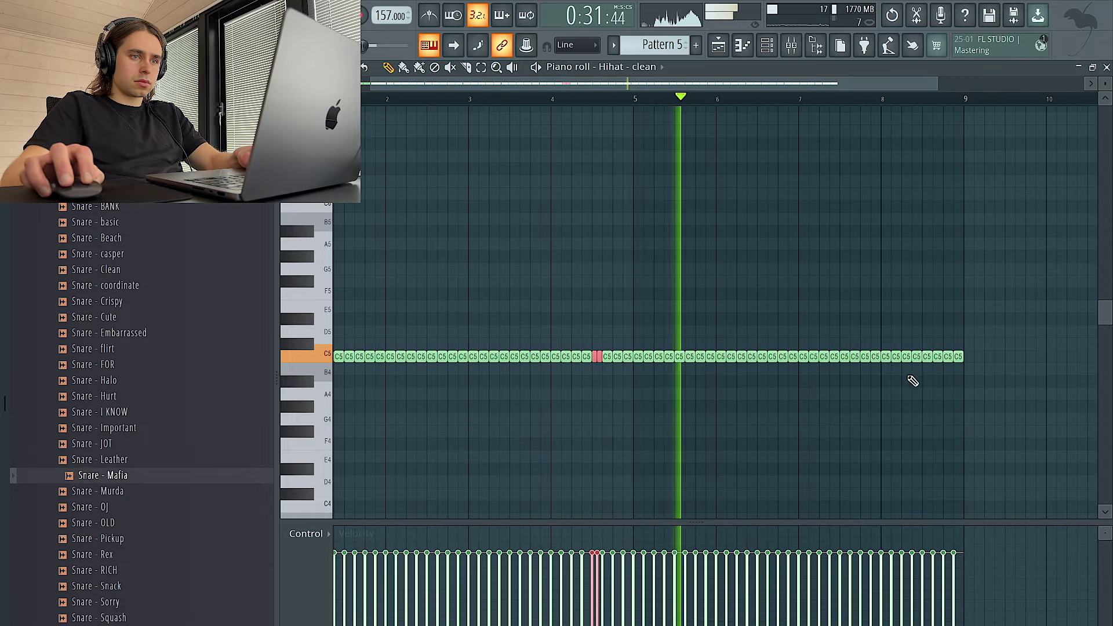
pyautogui.click(926, 358)
pyautogui.hotkey('alt', 'u')
pyautogui.press('Return')
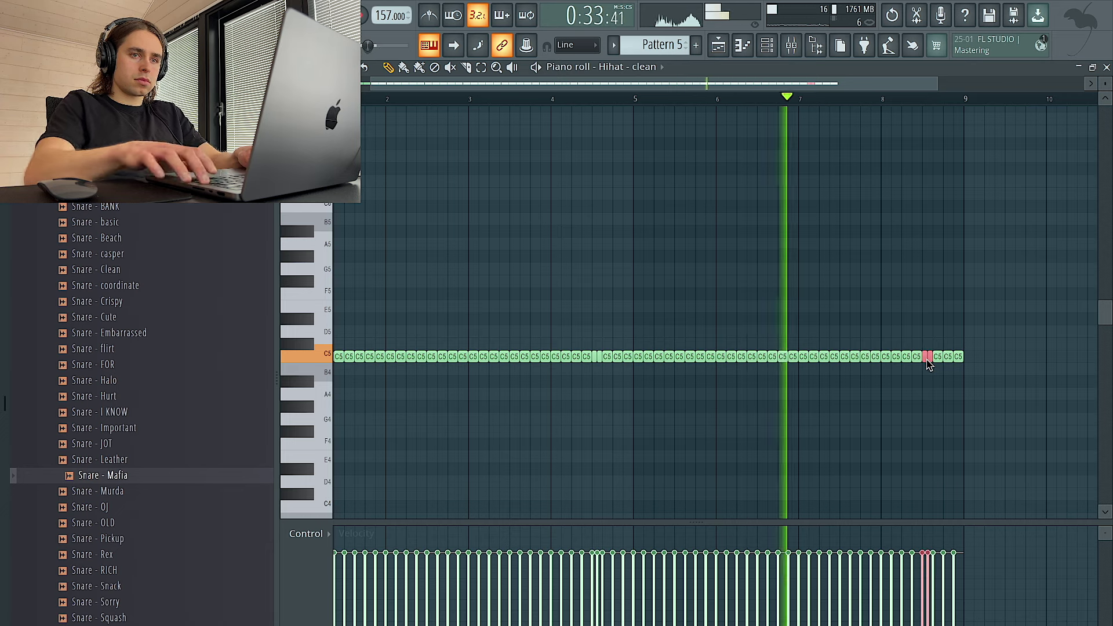
pyautogui.scroll(-2, 926, 360)
# - Add a snare channel with Snare - casper below Kick - joker and replace its sample with Snare - basic
pyautogui.click(773, 41)
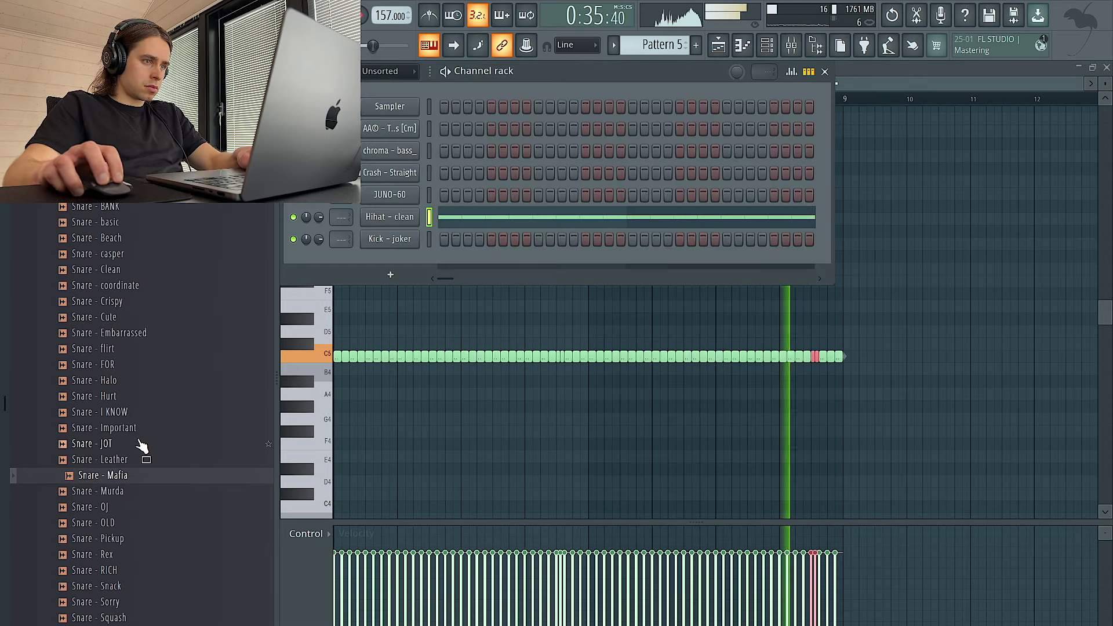
pyautogui.moveTo(145, 256); pyautogui.dragTo(371, 267)
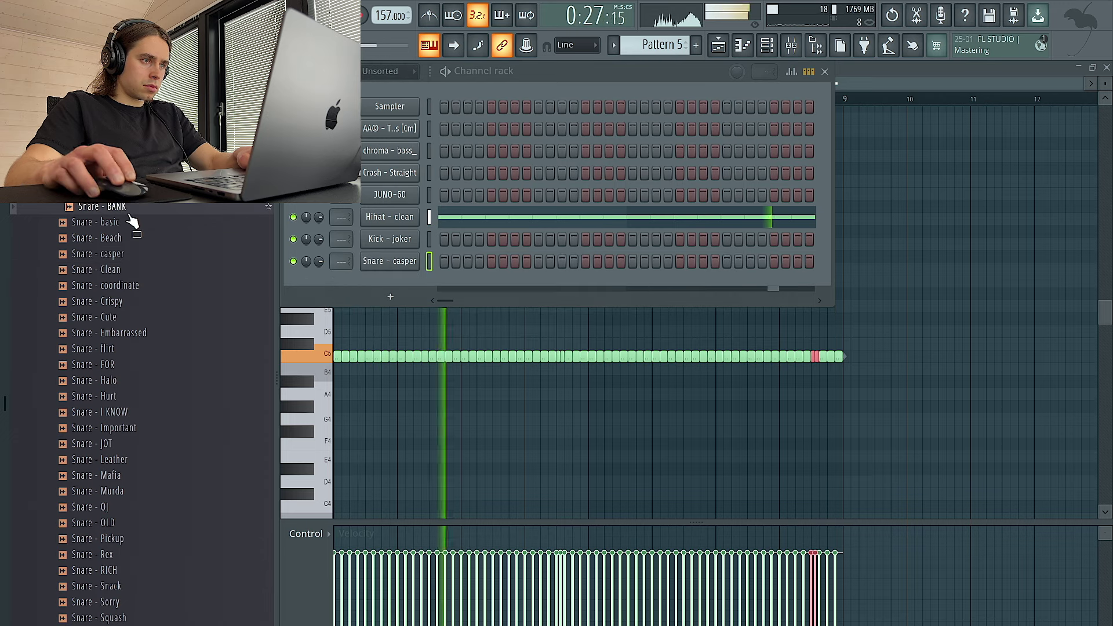
pyautogui.moveTo(230, 228); pyautogui.dragTo(374, 259)
pyautogui.moveTo(124, 223); pyautogui.dragTo(407, 258)
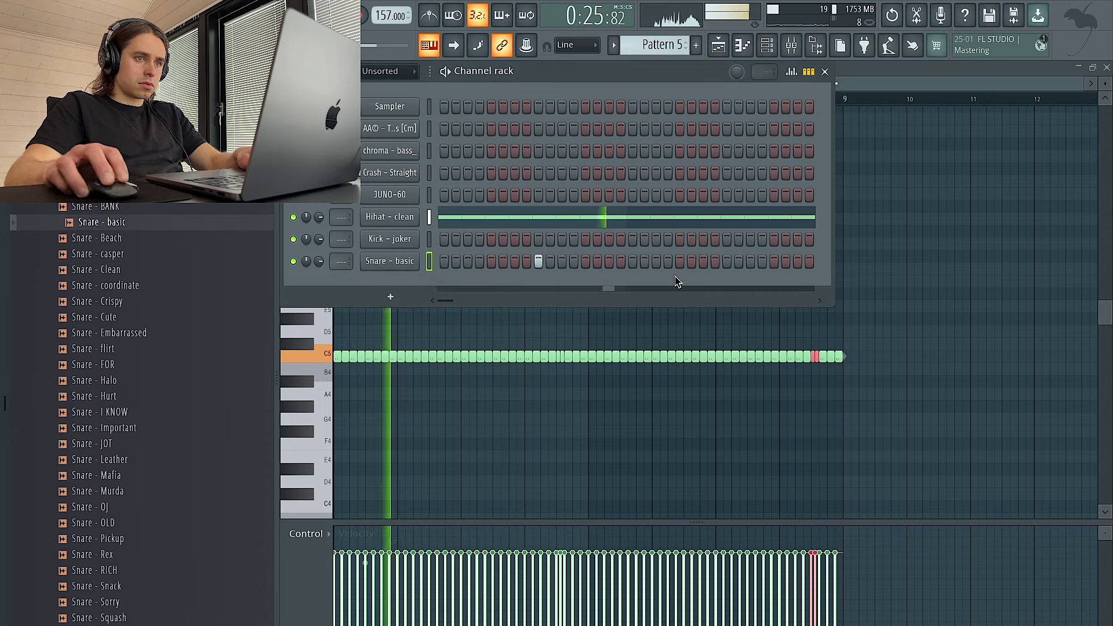
# - Duplicate the Snare - basic notes in the piano roll to fill eight bars, deleting the extra hit at the end of bar 4
pyautogui.rightClick(392, 260)
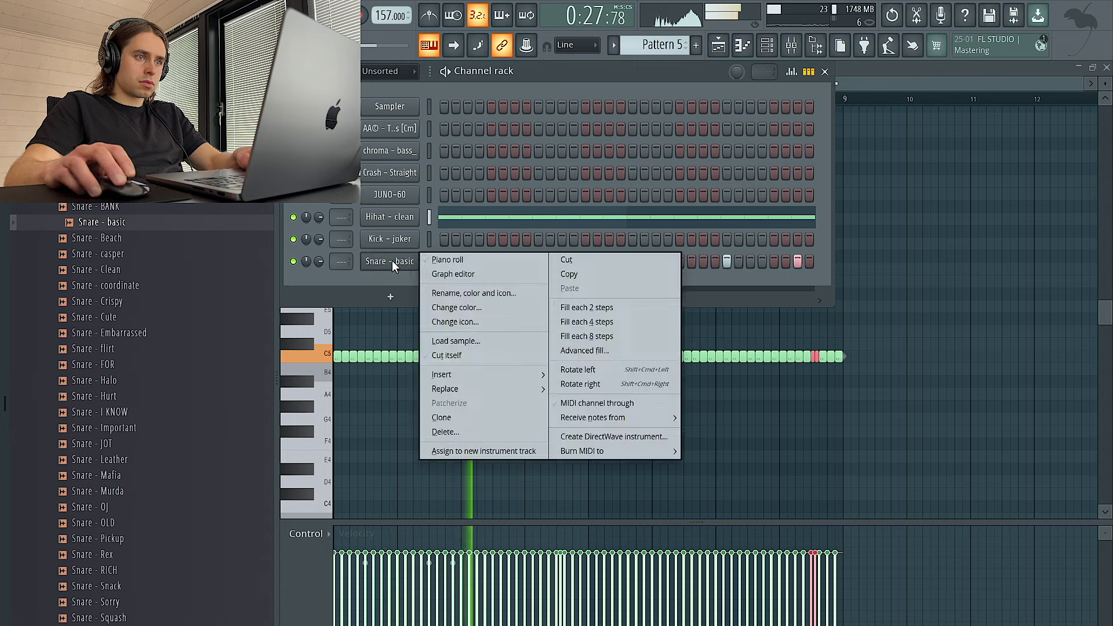
pyautogui.click(446, 256)
pyautogui.hotkey('ctrl', 'b')
pyautogui.hotkey('ctrl', 'b')
pyautogui.rightClick(584, 358)
pyautogui.moveTo(718, 104); pyautogui.dragTo(589, 103)
pyautogui.hotkey('ctrl', 'b')
pyautogui.hotkey('ctrl', 'd')
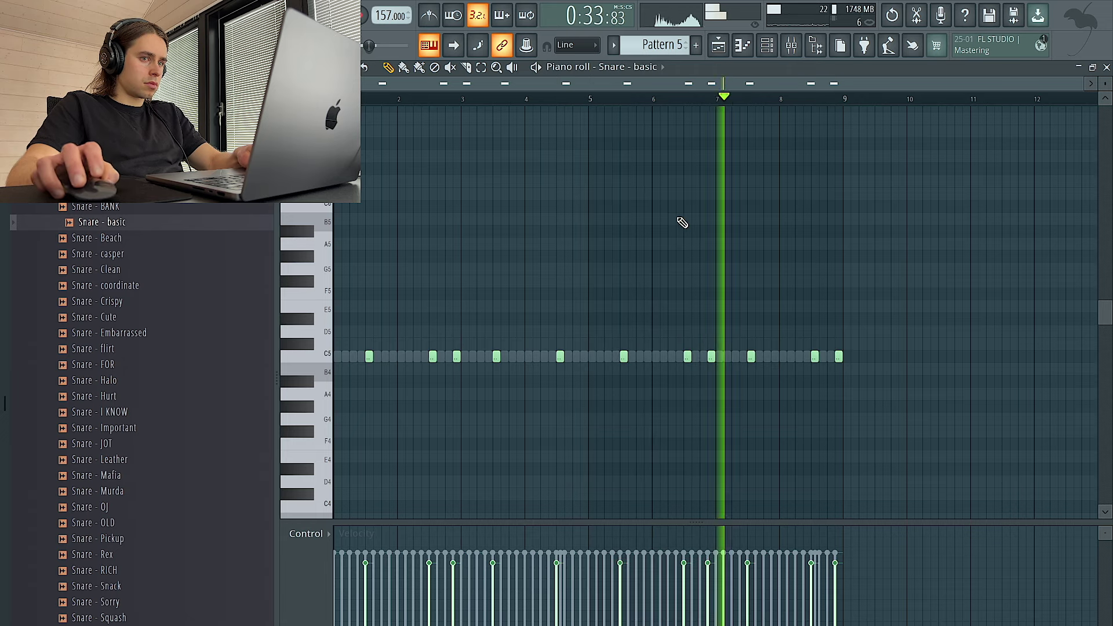
# - Replace the last snare note of bar 8 with three short A4 notes and raise the velocity of all snare notes slightly
pyautogui.rightClick(840, 360)
pyautogui.scroll(3, 841, 374)
pyautogui.click(810, 395)
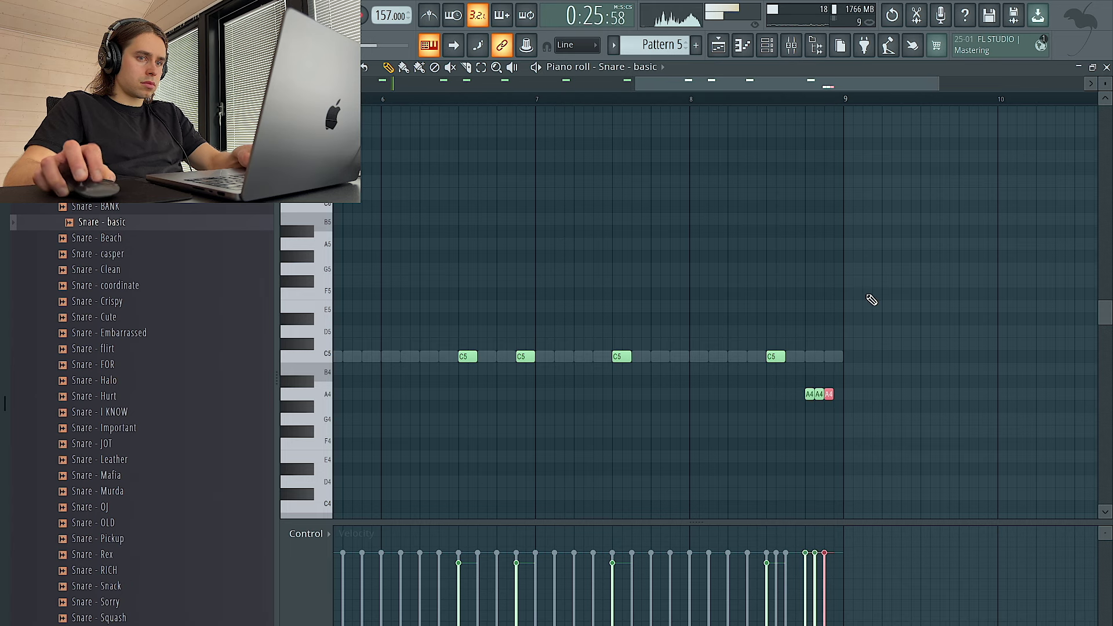
pyautogui.hotkey('ctrl', 'a')
pyautogui.scroll(2, 867, 282)
pyautogui.hotkey('ctrl', 'd')
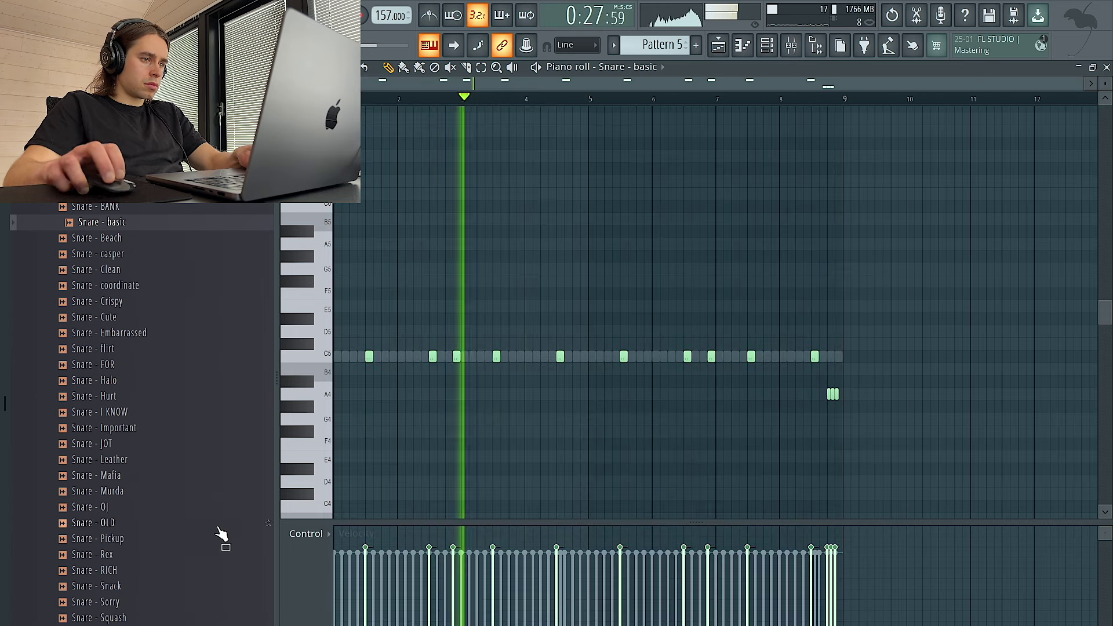
# - Try the Snare - RICH, Snare - Snack and Snare - Sorry samples in the snare channel
pyautogui.click(193, 538)
pyautogui.click(152, 570)
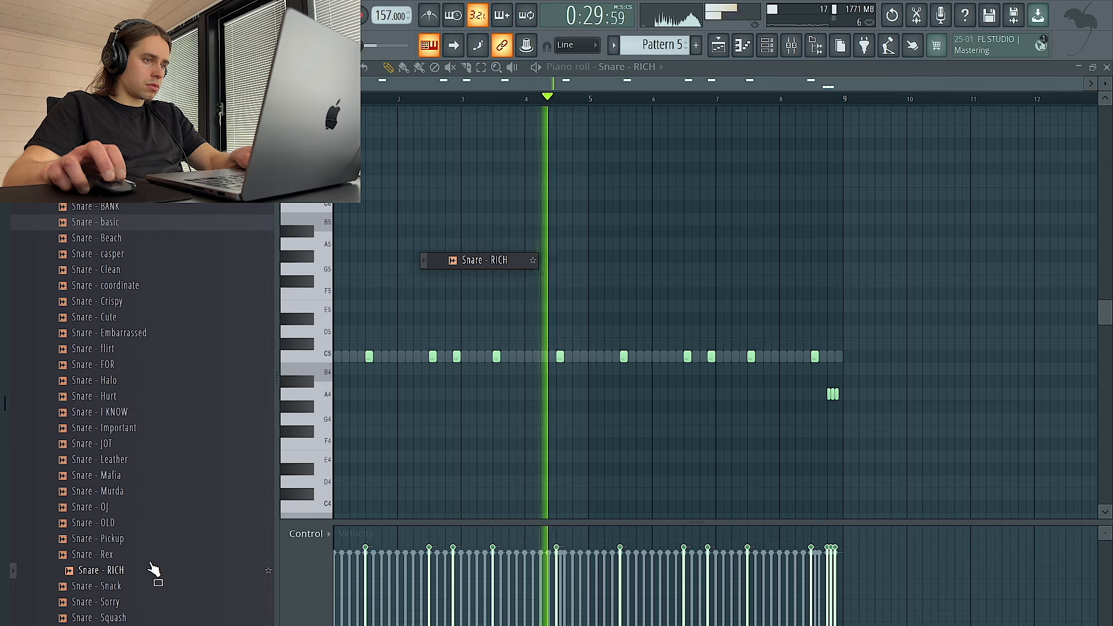
pyautogui.scroll(-3, 154, 545)
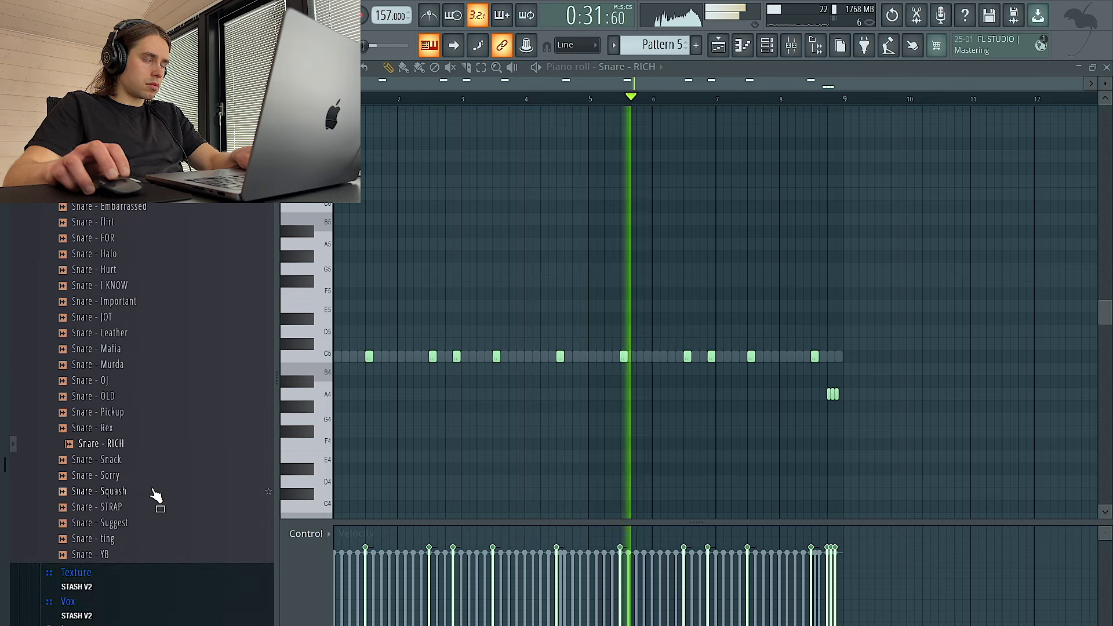
pyautogui.middleClick(138, 461)
pyautogui.middleClick(139, 478)
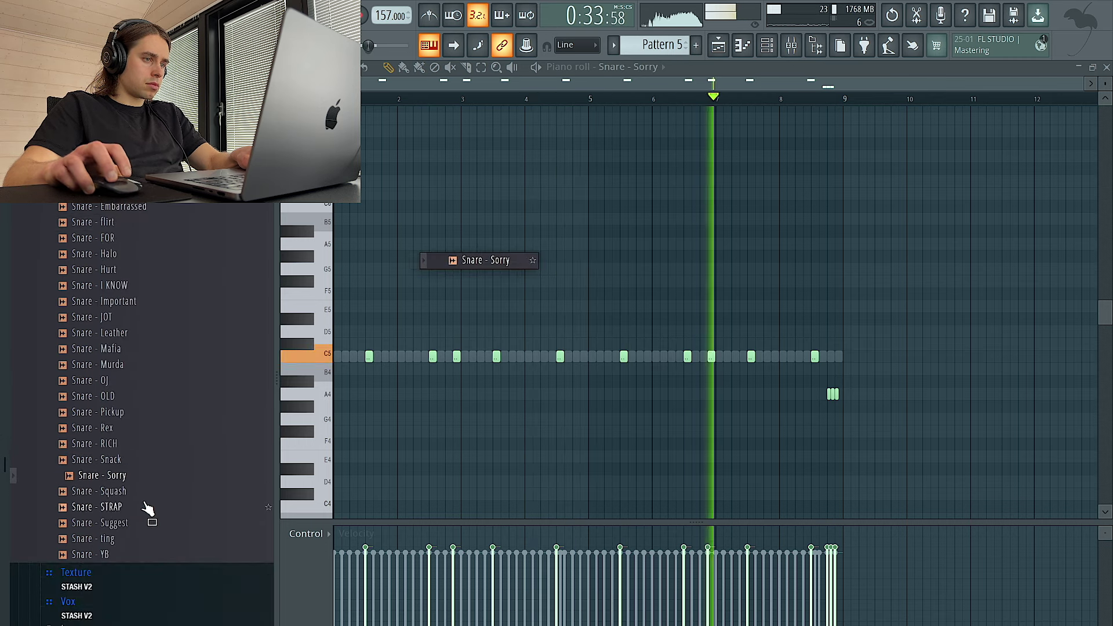
# - Raise the velocity of all snare notes and try the Snare - STRAP, Snare - Suggest and Snare - Squash samples
pyautogui.hotkey('ctrl', 'a')
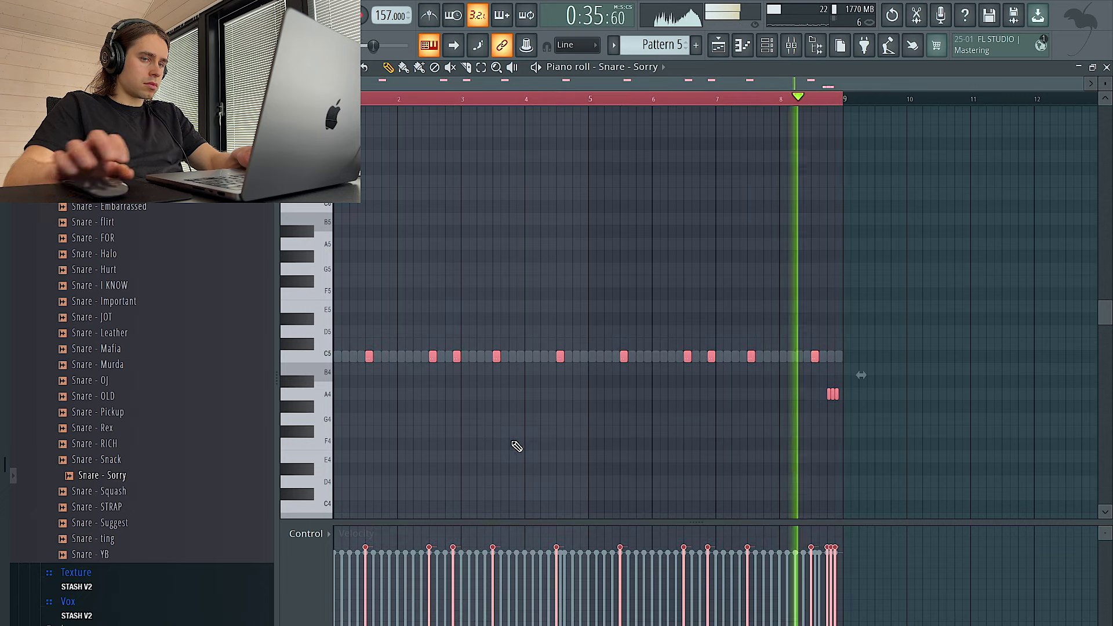
pyautogui.scroll(4, 530, 446)
pyautogui.hotkey('ctrl', 'd')
pyautogui.middleClick(129, 510)
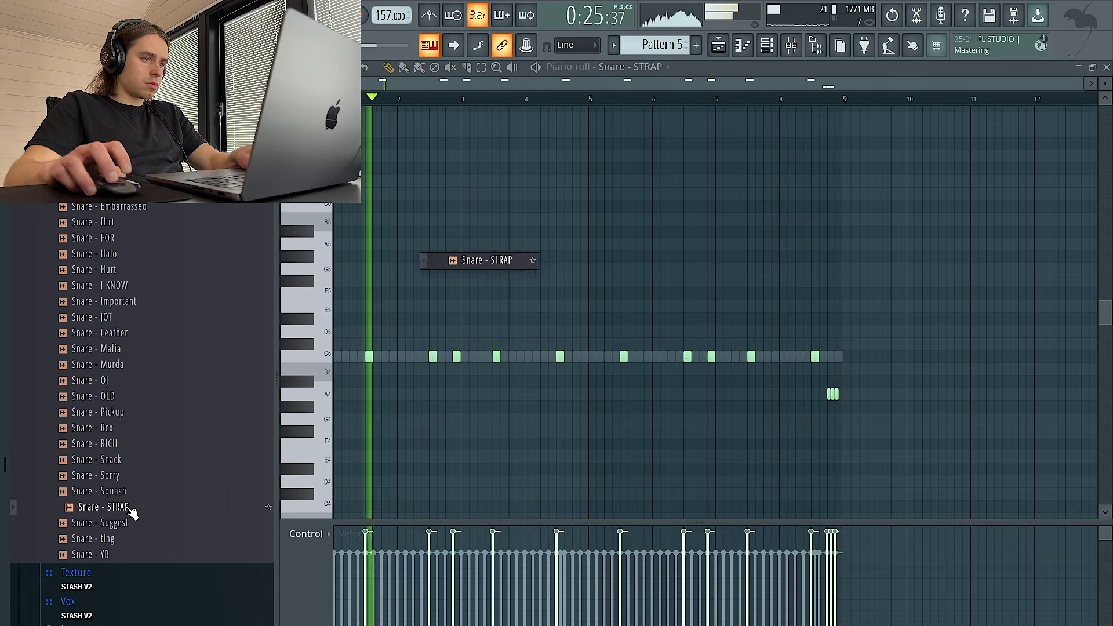
pyautogui.middleClick(131, 523)
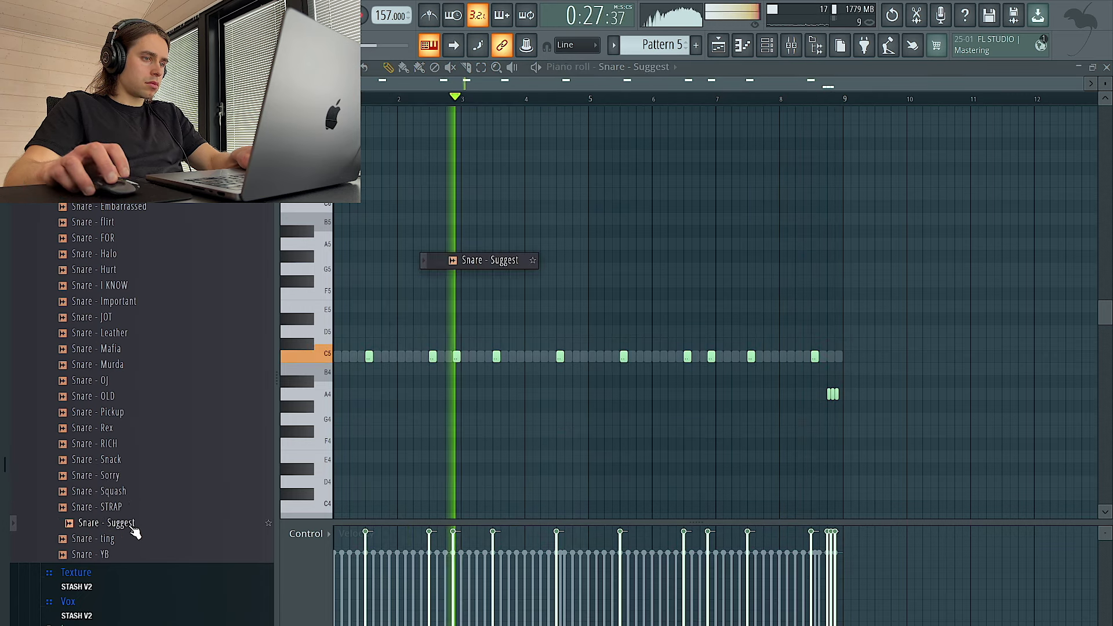
pyautogui.middleClick(130, 497)
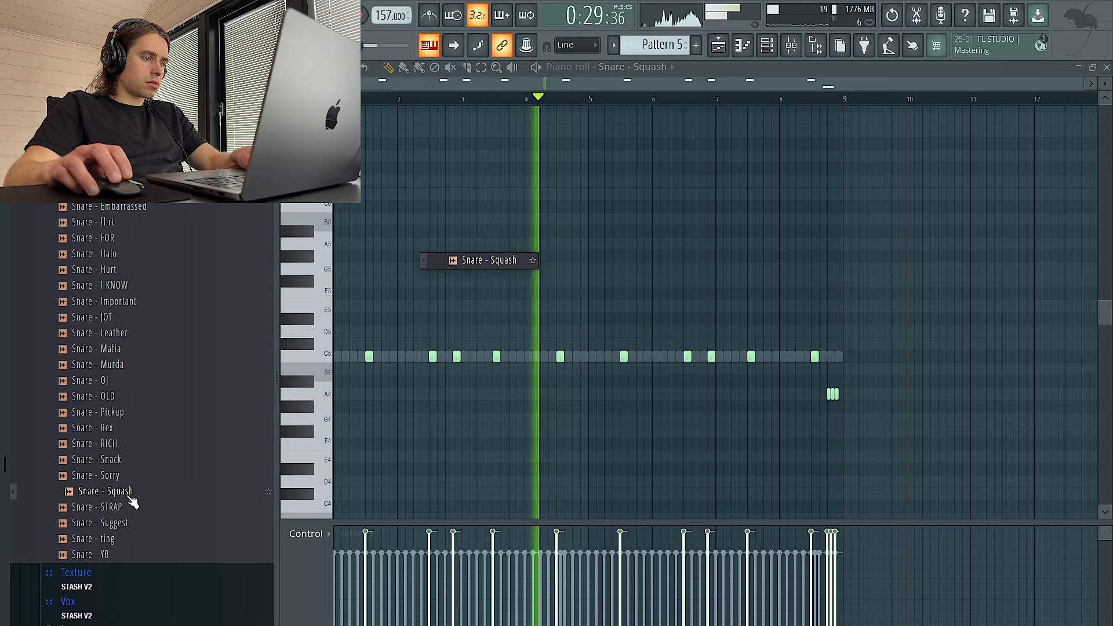
# - Lower the velocity of all snare notes in two small reductions
pyautogui.hotkey('ctrl', 'a')
pyautogui.scroll(-2, 402, 468)
pyautogui.hotkey('ctrl', 'd')
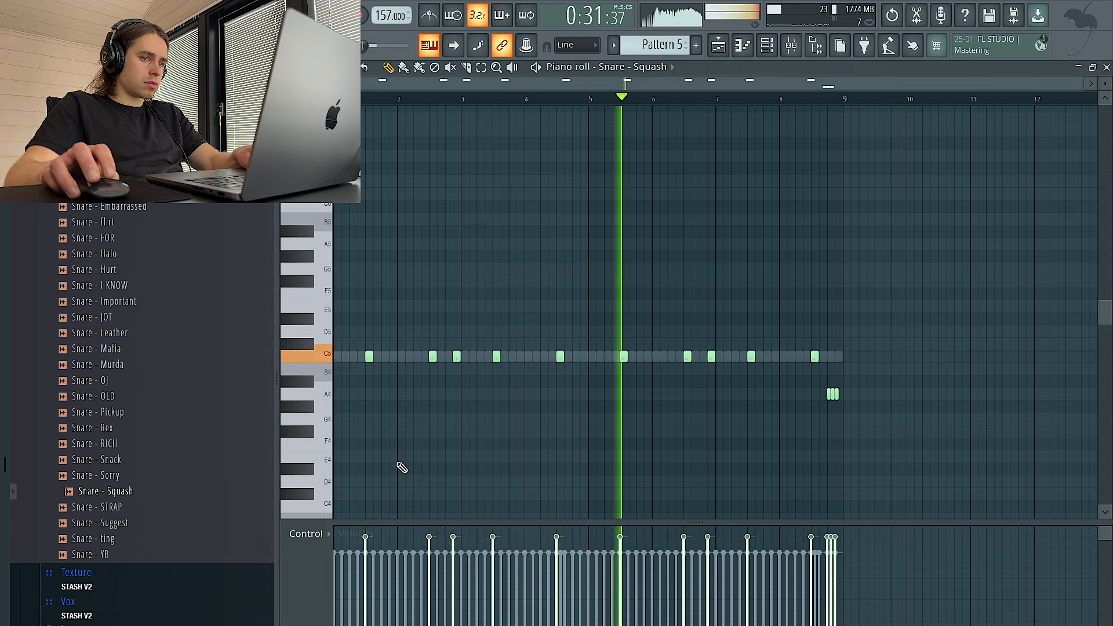
pyautogui.hotkey('ctrl', 'a')
pyautogui.scroll(-2, 423, 467)
pyautogui.hotkey('ctrl', 'd')
# - Try all snare notes one semitone higher at a slightly lower velocity, and move them back down a semitone
pyautogui.hotkey('ctrl', 'a')
pyautogui.press('Up')
pyautogui.hotkey('ctrl', 'd')
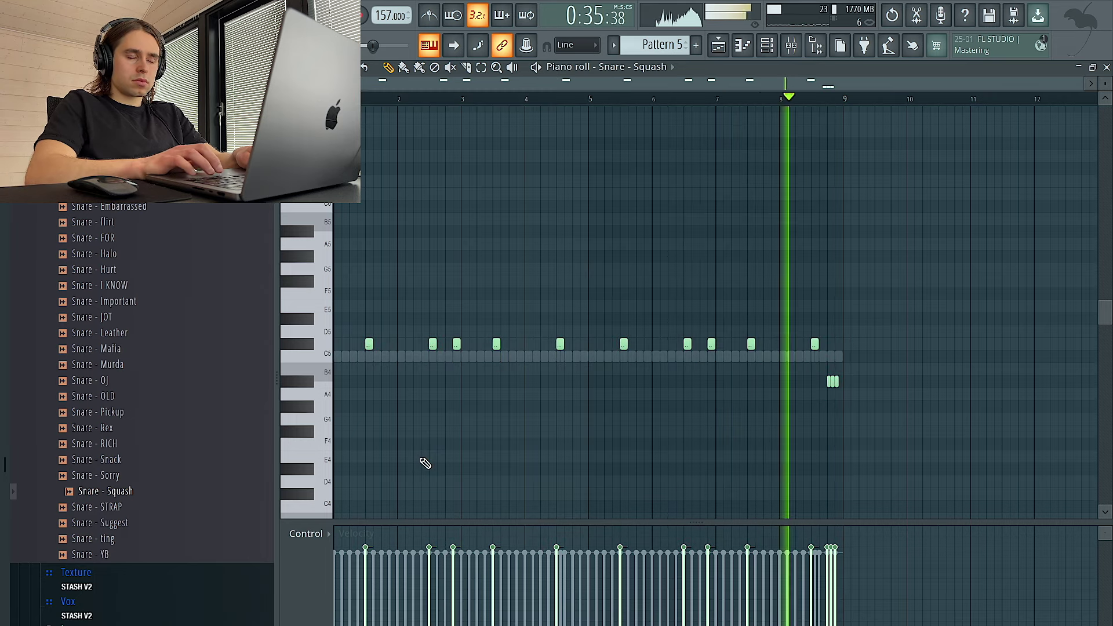
pyautogui.hotkey('ctrl', 'a')
pyautogui.scroll(-2, 426, 463)
pyautogui.hotkey('ctrl', 'd')
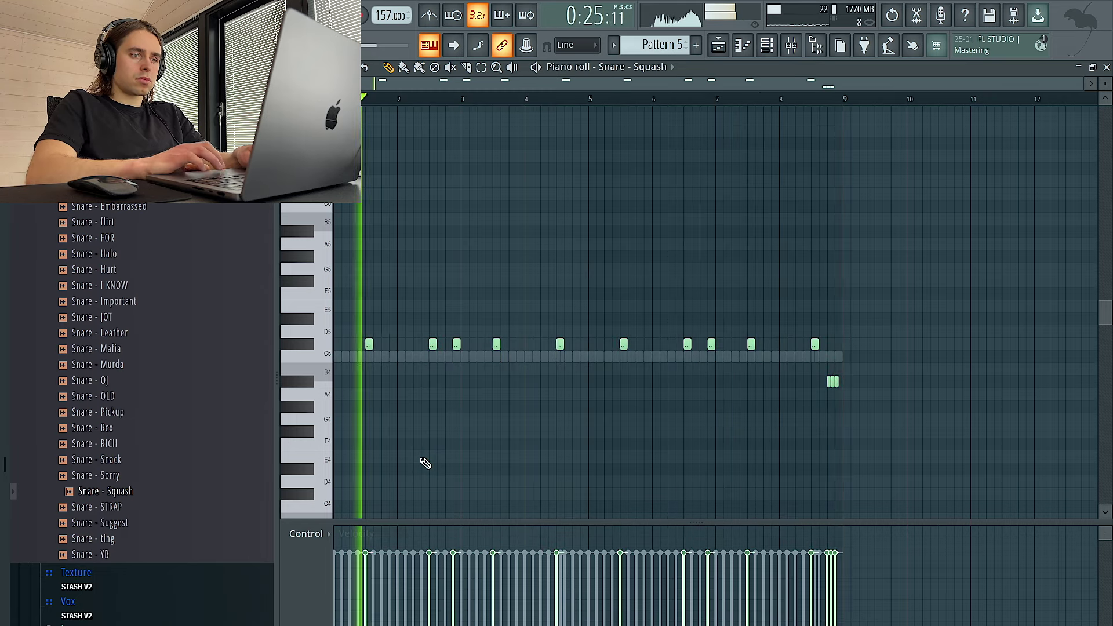
pyautogui.hotkey('ctrl', 'a')
pyautogui.press('Down')
pyautogui.hotkey('ctrl', 'd')
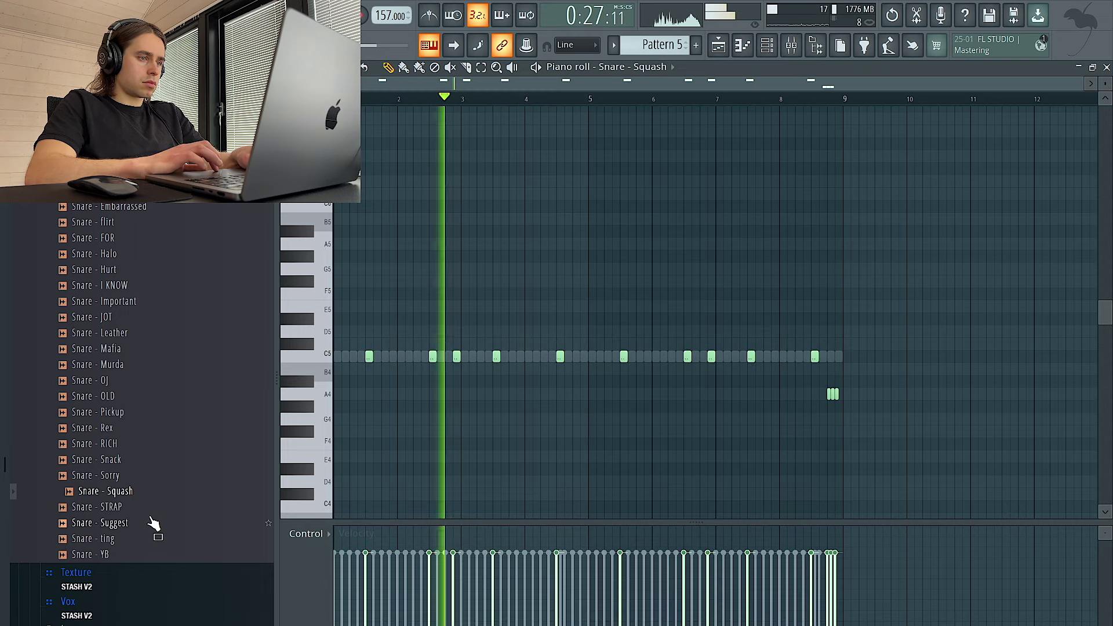
# - Replace the snare channel's sample with Snare - Suggest and raise the velocity of all its notes
pyautogui.middleClick(153, 524)
pyautogui.hotkey('ctrl', 'a')
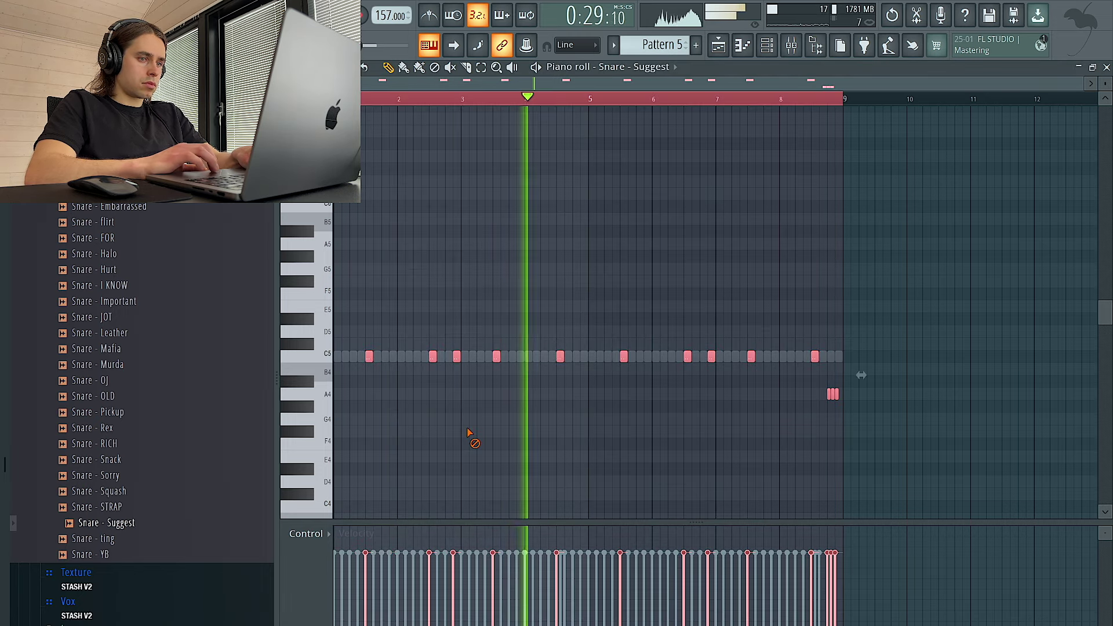
pyautogui.hotkey('ctrl', 'd')
# - Open Kick - joker in the piano roll and place two adjacent C5 notes at the start of bar 1
pyautogui.click(768, 45)
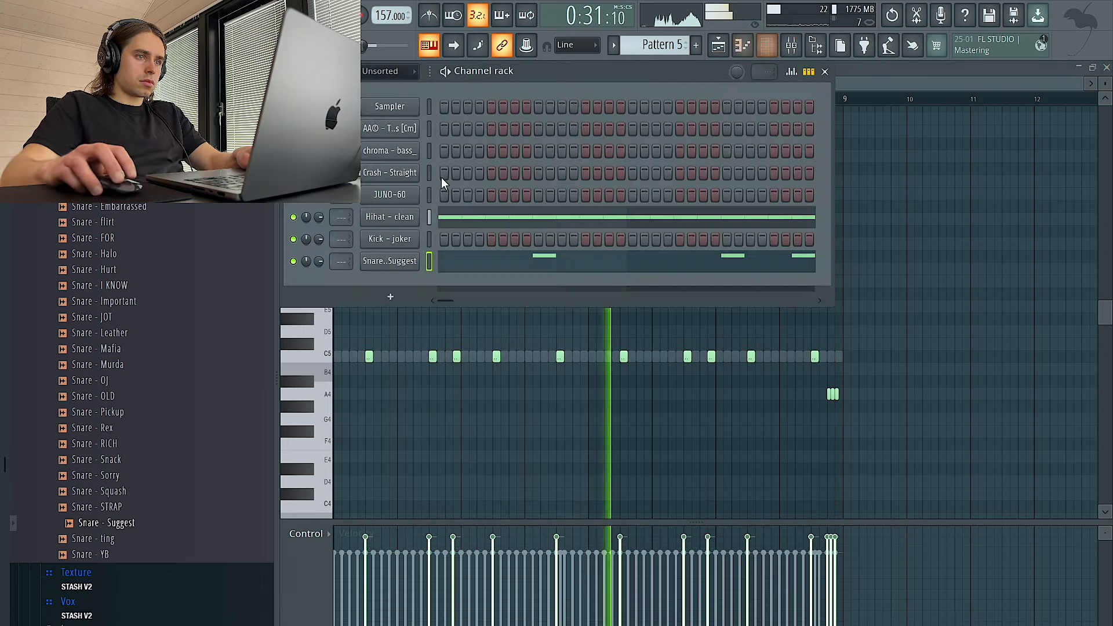
pyautogui.rightClick(449, 238)
pyautogui.click(455, 238)
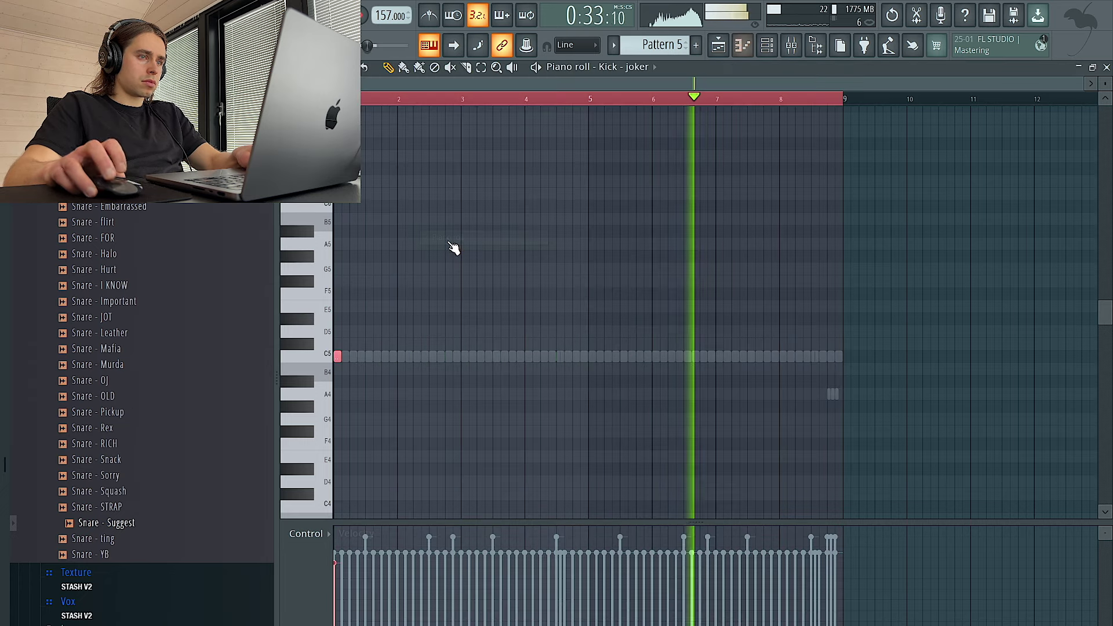
pyautogui.scroll(3, 347, 380)
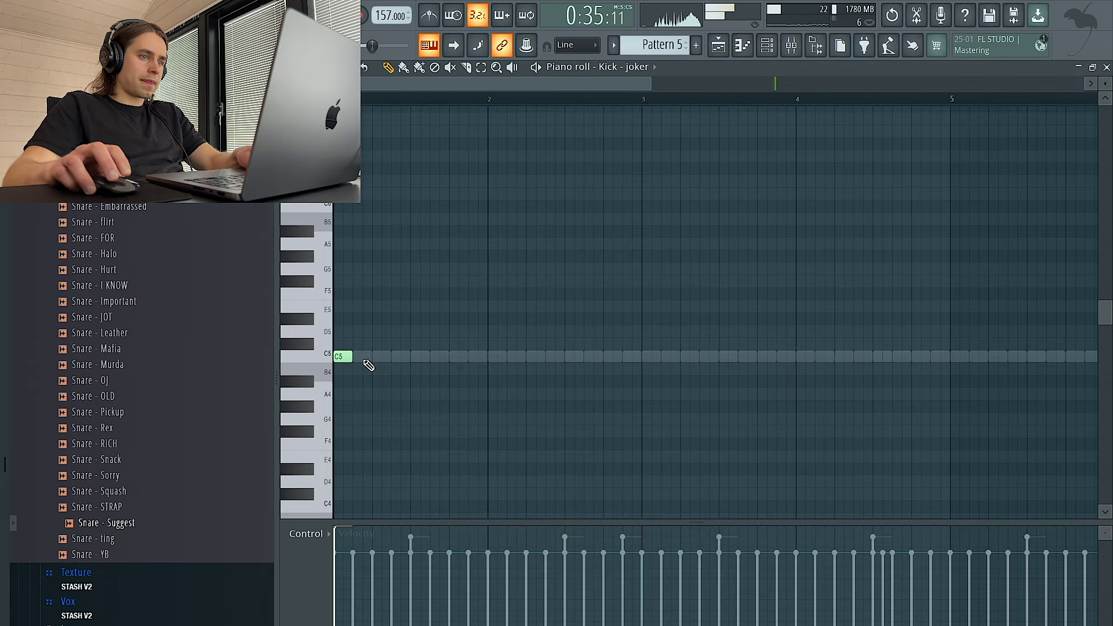
pyautogui.press('space')
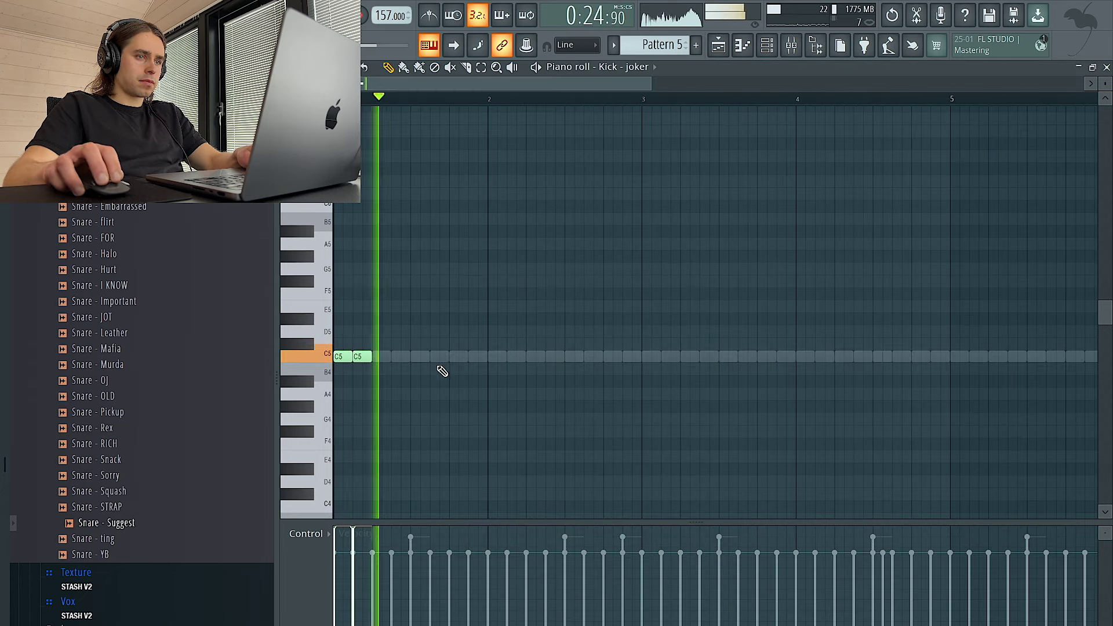
# - Try C5 kick notes on the sixth and last eighths of bar 1
pyautogui.click(476, 357)
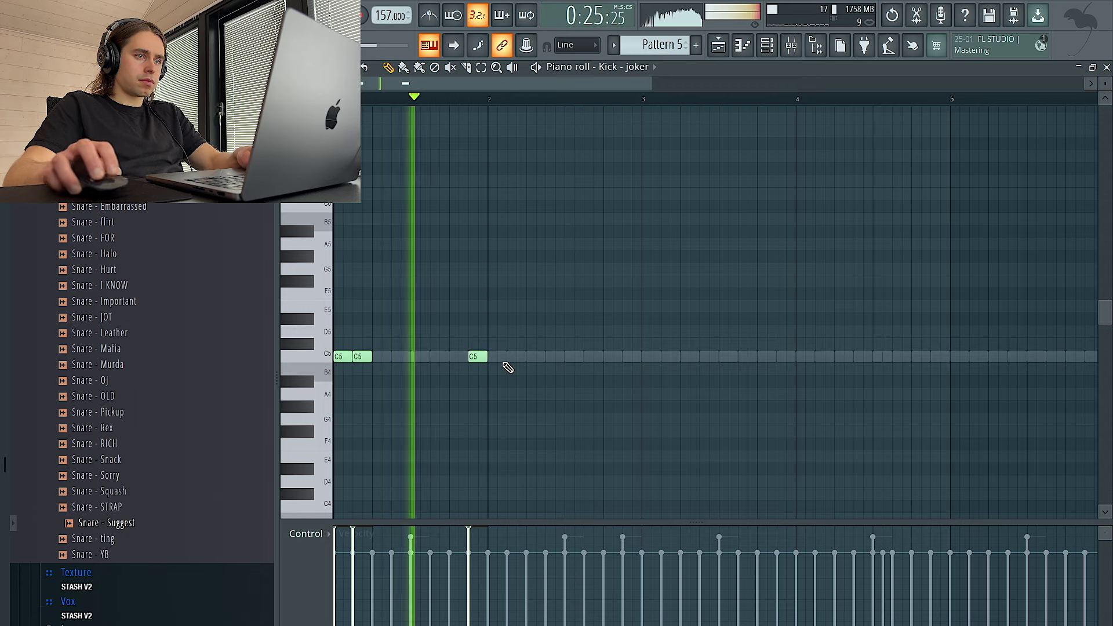
pyautogui.click(439, 356)
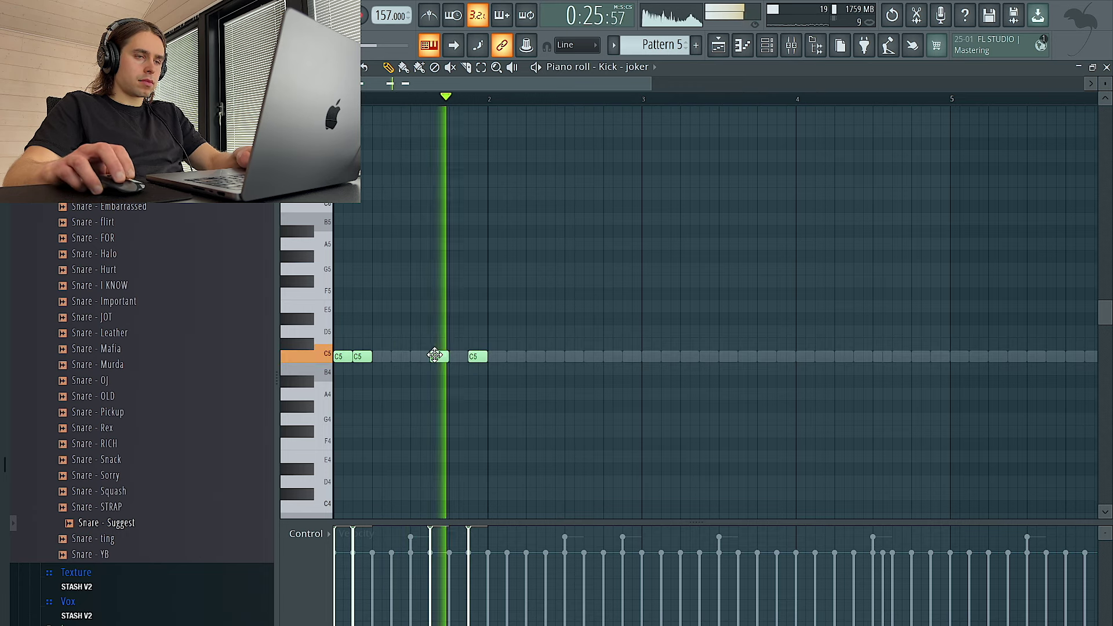
pyautogui.rightClick(476, 358)
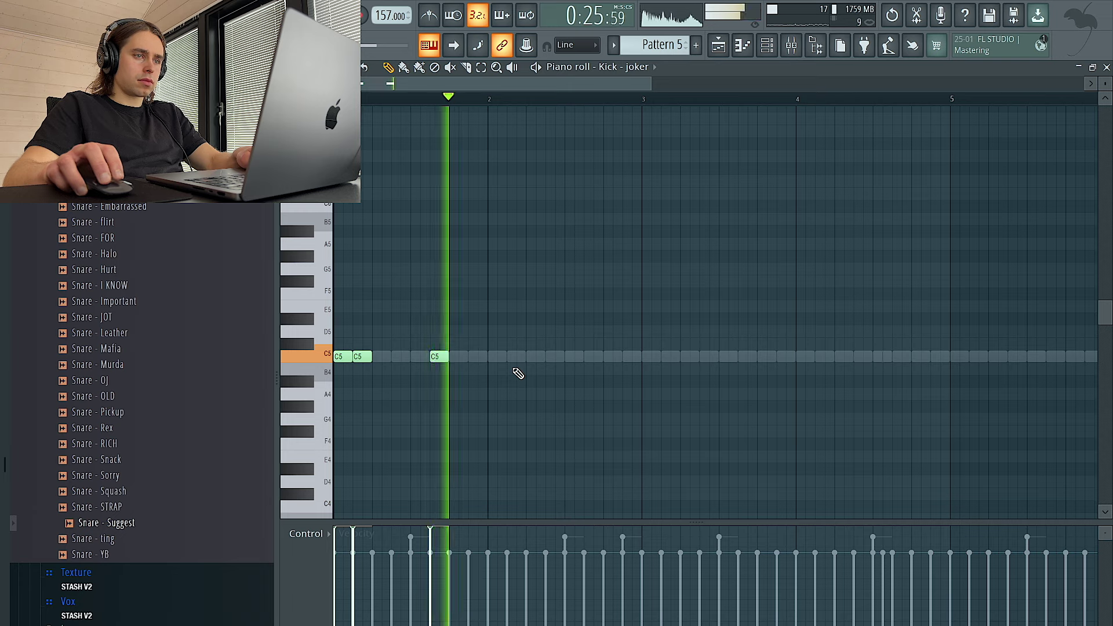
pyautogui.rightClick(439, 358)
pyautogui.click(477, 357)
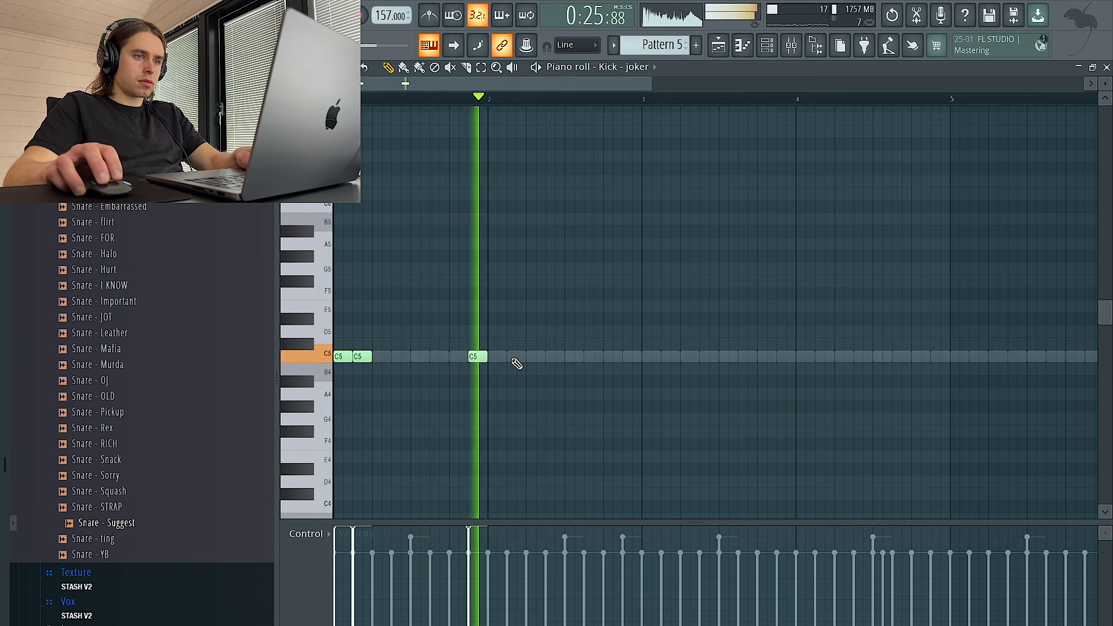
# - Add three consecutive C5 kick notes at the start of bar 2
pyautogui.click(515, 357)
pyautogui.moveTo(514, 359); pyautogui.dragTo(502, 357)
pyautogui.scroll(-2, 517, 365)
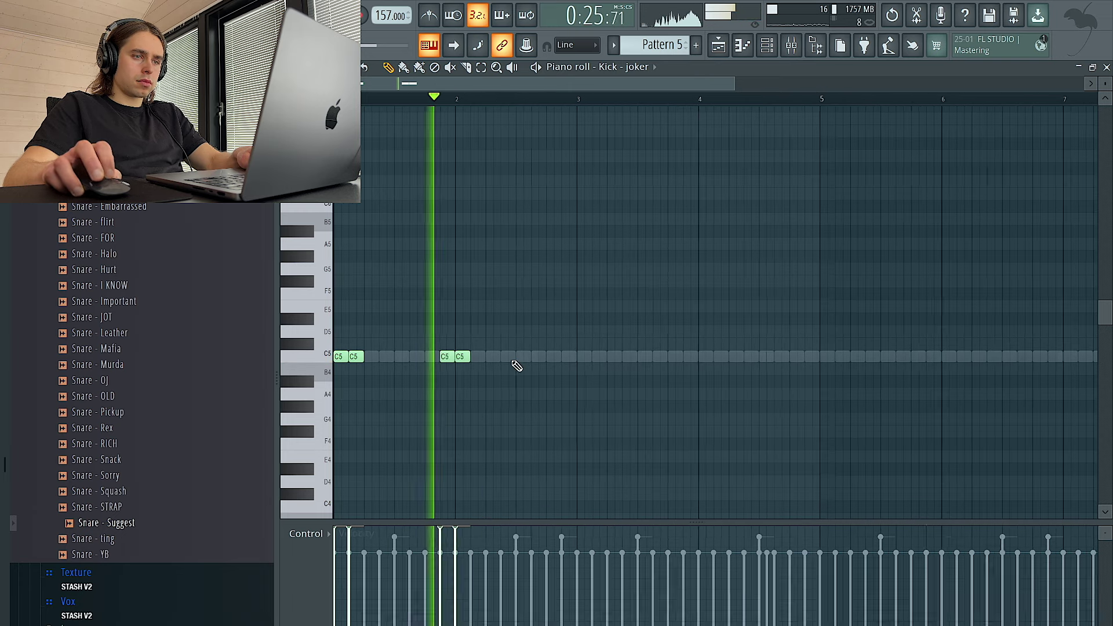
pyautogui.click(498, 358)
pyautogui.moveTo(485, 358); pyautogui.dragTo(487, 361)
pyautogui.click(494, 357)
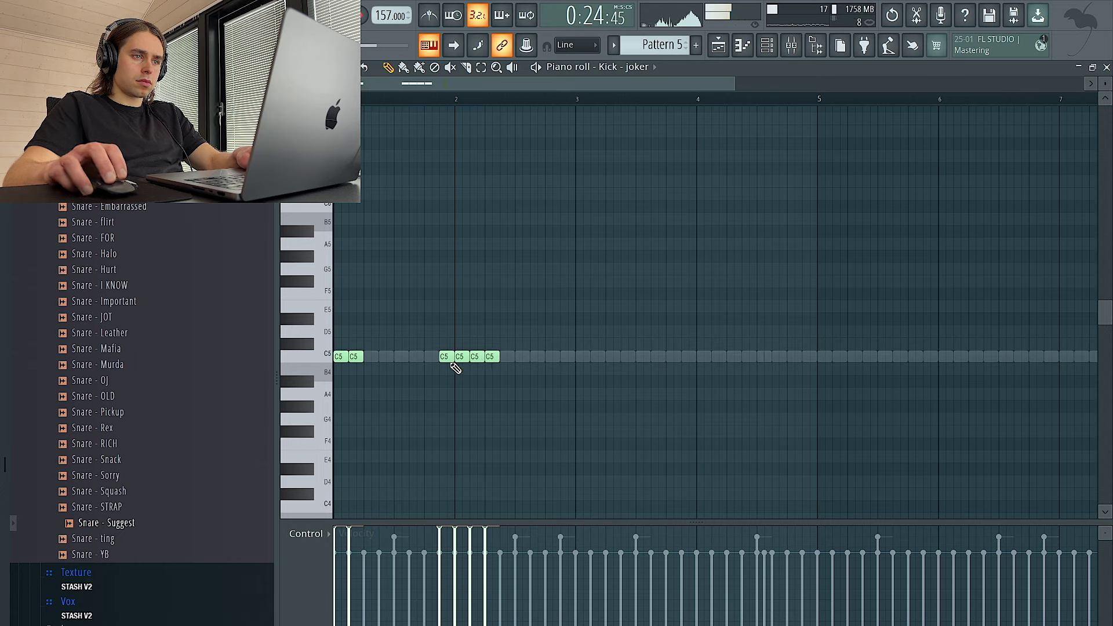
# - Thin out the kicks around the start of bar 2 and add C5 kicks late in bar 2, two opening bar 3 and three in bar 4
pyautogui.moveTo(553, 356); pyautogui.dragTo(584, 355)
pyautogui.scroll(-2, 589, 332)
pyautogui.keyDown('ctrl'); pyautogui.click(585, 332); pyautogui.keyUp('ctrl')
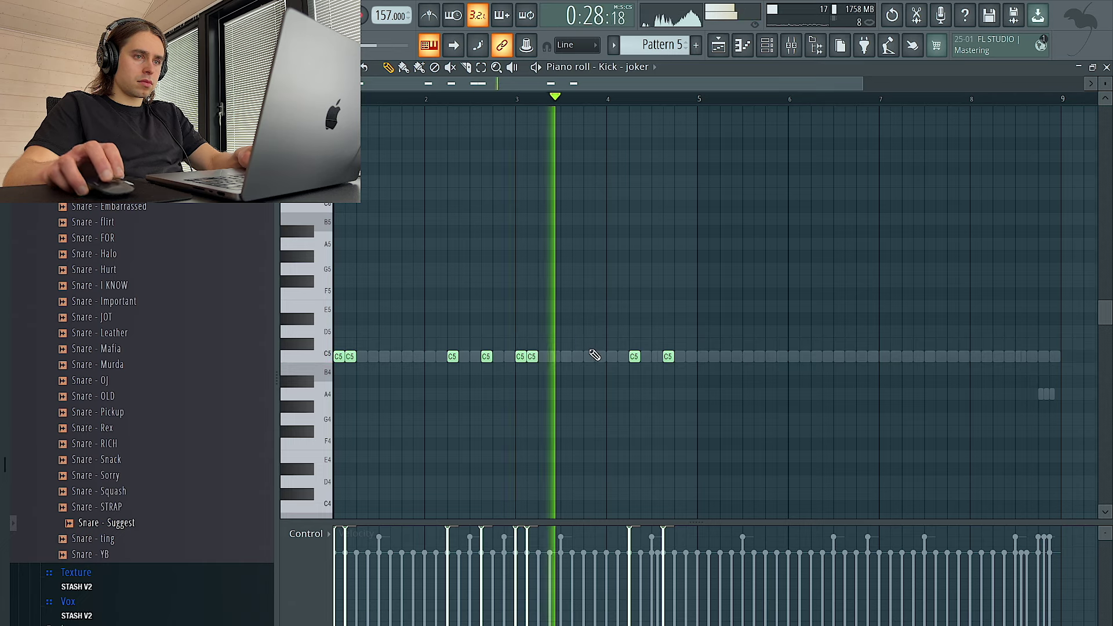
pyautogui.click(690, 356)
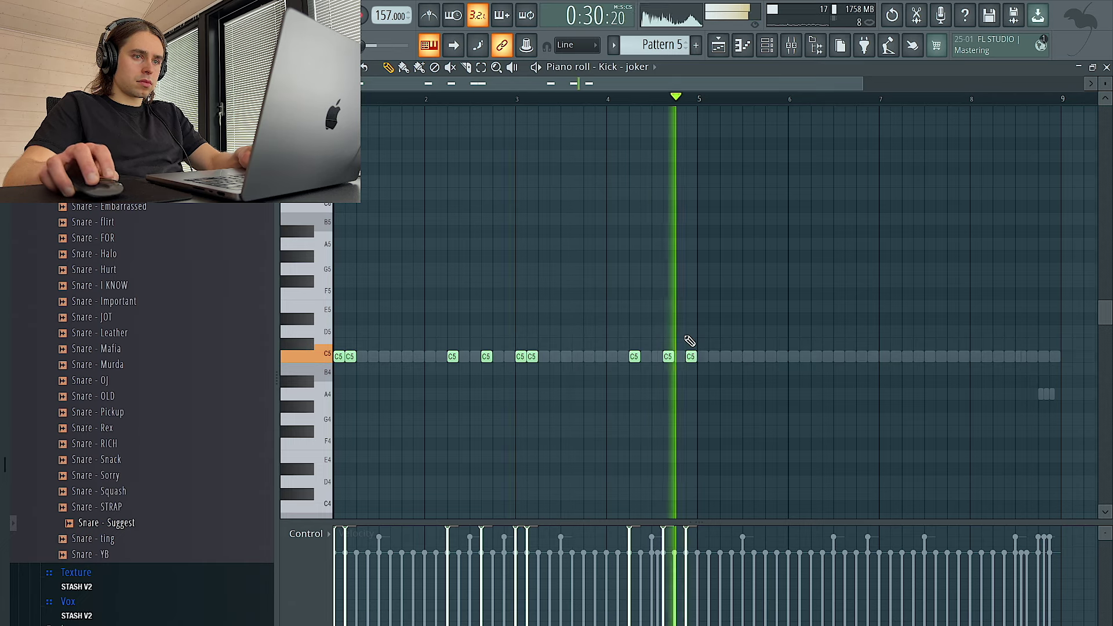
# - Duplicate the four-bar kick pattern to fill eight bars
pyautogui.hotkey('ctrl', 'b')
pyautogui.scroll(-2, 654, 280)
pyautogui.hotkey('ctrl', 'a')
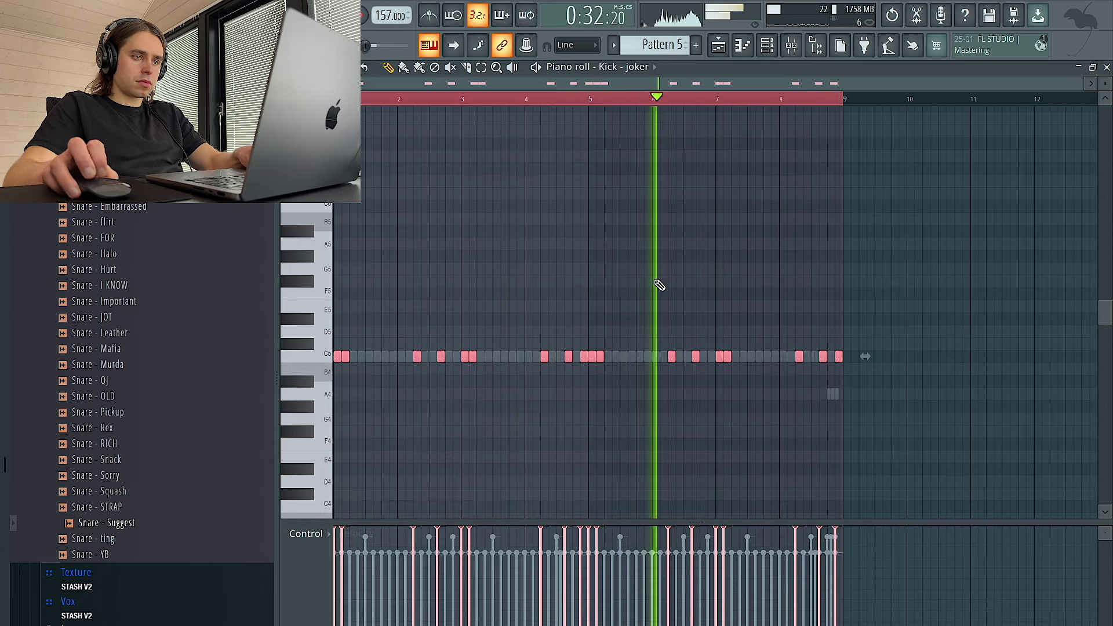
pyautogui.keyDown('ctrl'); pyautogui.click(657, 282); pyautogui.keyUp('ctrl')
# - Lower the Snare - Suggest channel's volume slightly in the channel rack
pyautogui.click(767, 45)
pyautogui.moveTo(317, 264); pyautogui.dragTo(317, 270)
pyautogui.press('F6')
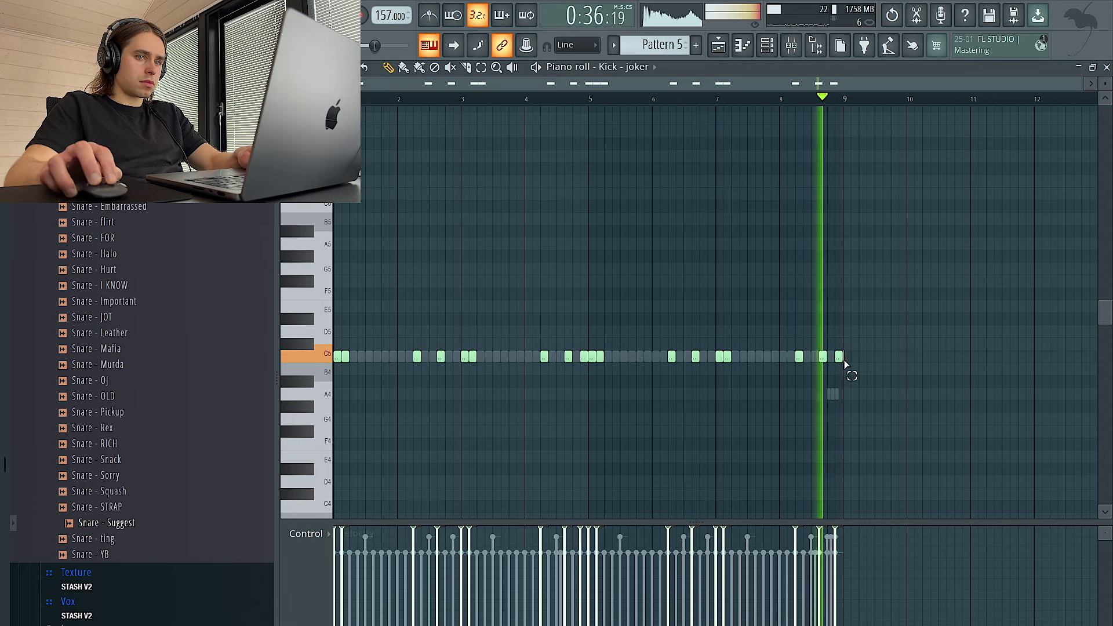
# - Delete the last kick note of bar 8 and lower the velocity of the kick at the end of bar 4
pyautogui.rightClick(836, 357)
pyautogui.keyDown('ctrl'); pyautogui.click(585, 359); pyautogui.keyUp('ctrl')
pyautogui.scroll(-4, 583, 355)
# - Transpose all Kick - joker notes down two semitones to A#4
pyautogui.click(766, 45)
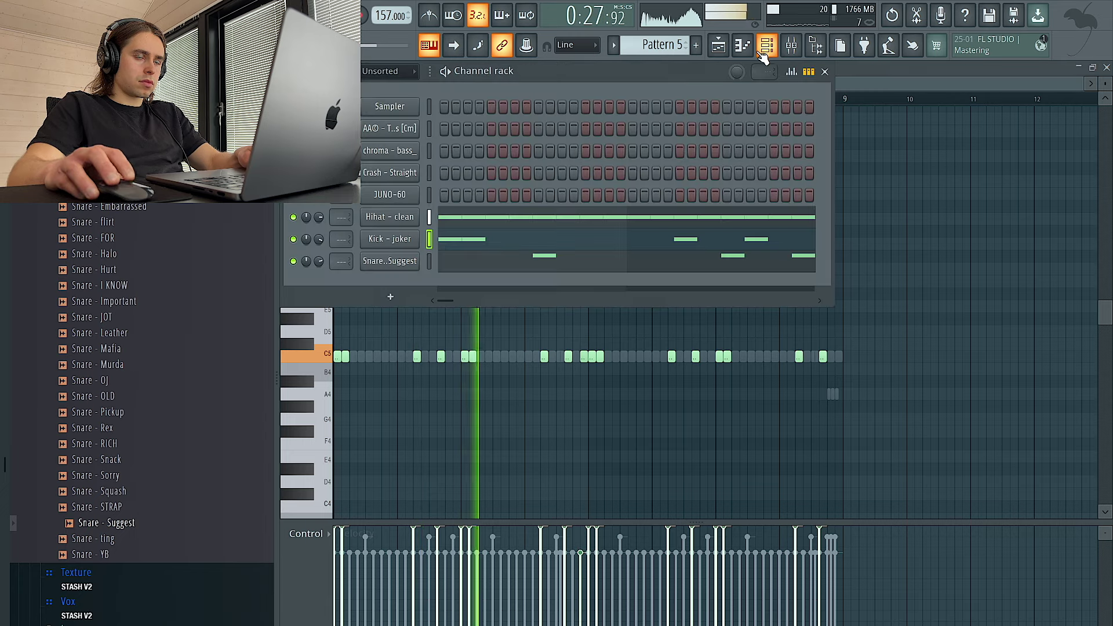
pyautogui.press('F6')
pyautogui.hotkey('ctrl', 'a')
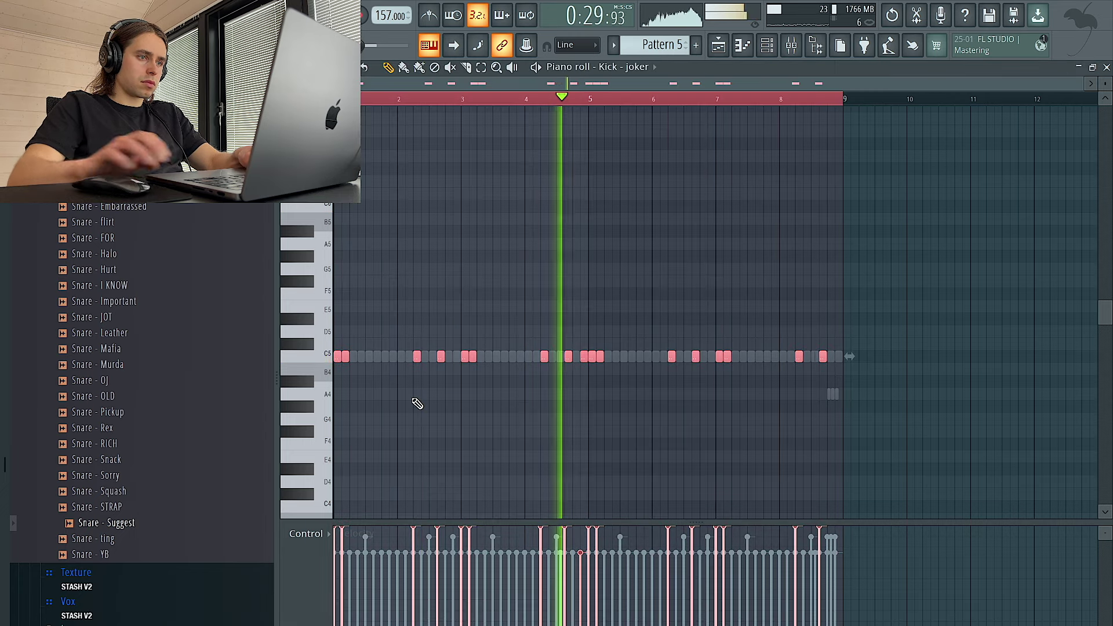
pyautogui.hotkey('shift', 'Down')
pyautogui.hotkey('ctrl', 'd')
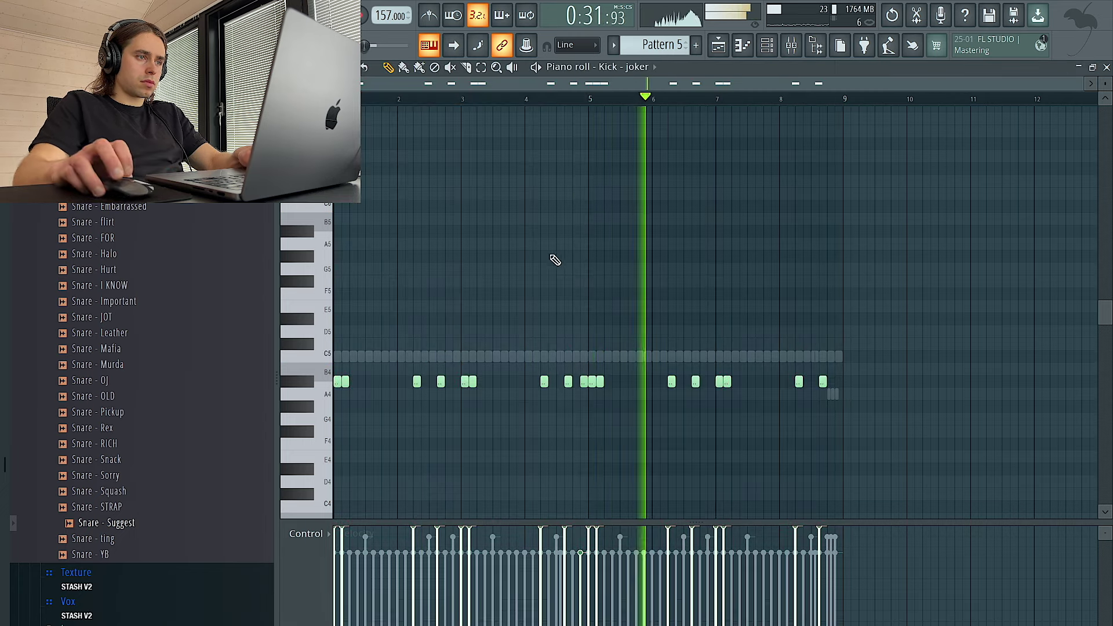
# - Add pairs of B3 notes to Hihat - clean early in bars 2, 4, 6 and 8 and vary their panning
pyautogui.press('F6')
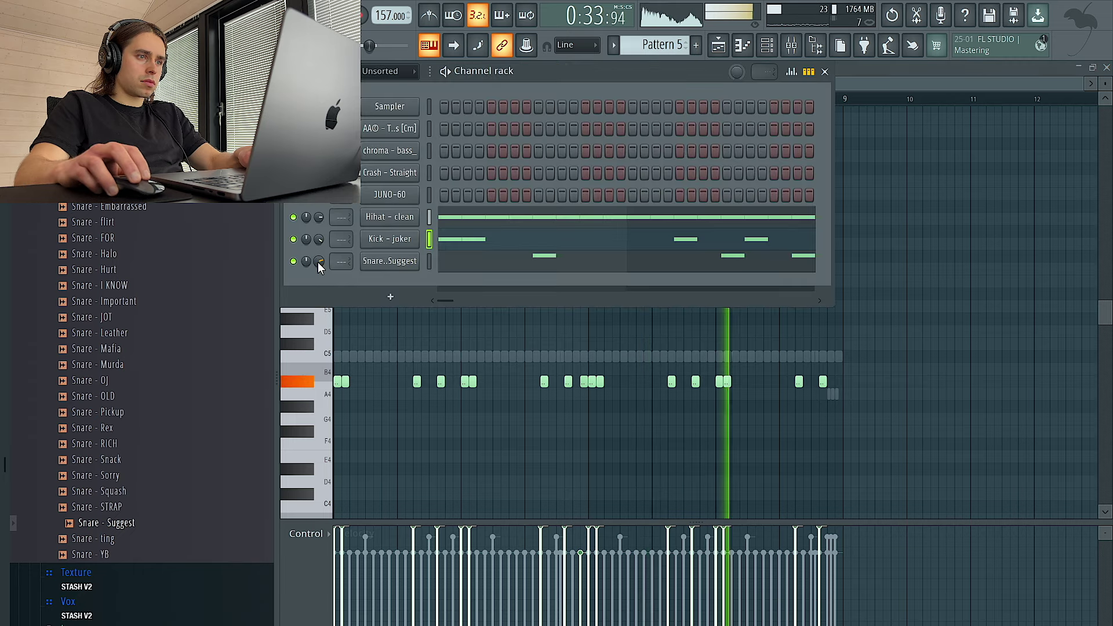
pyautogui.scroll(6, 154, 244)
pyautogui.rightClick(381, 216)
pyautogui.click(443, 322)
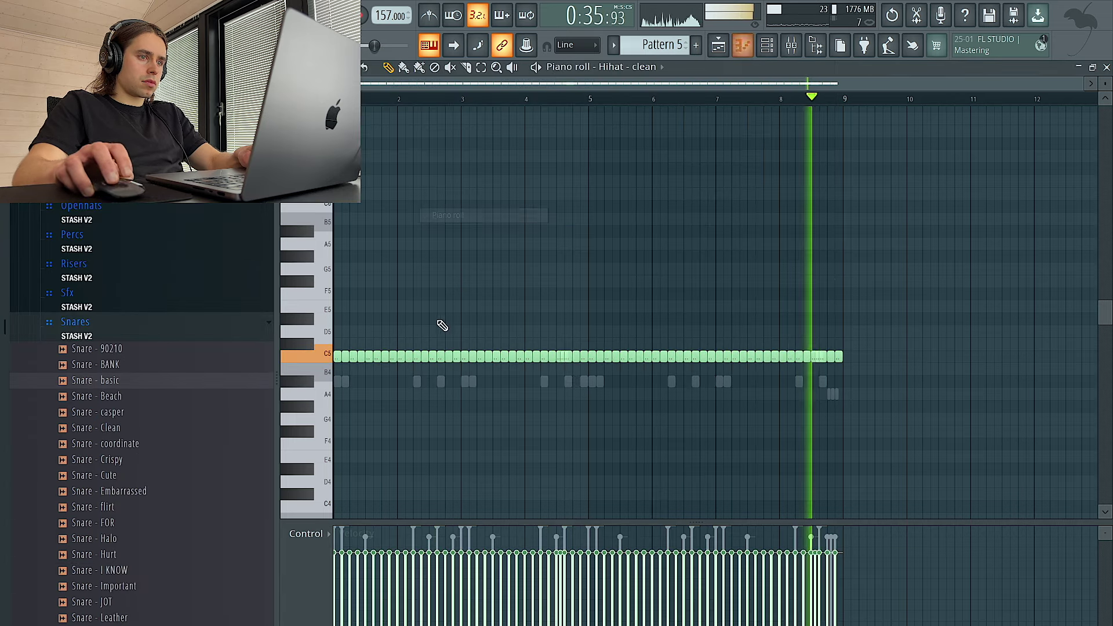
pyautogui.rightClick(592, 369)
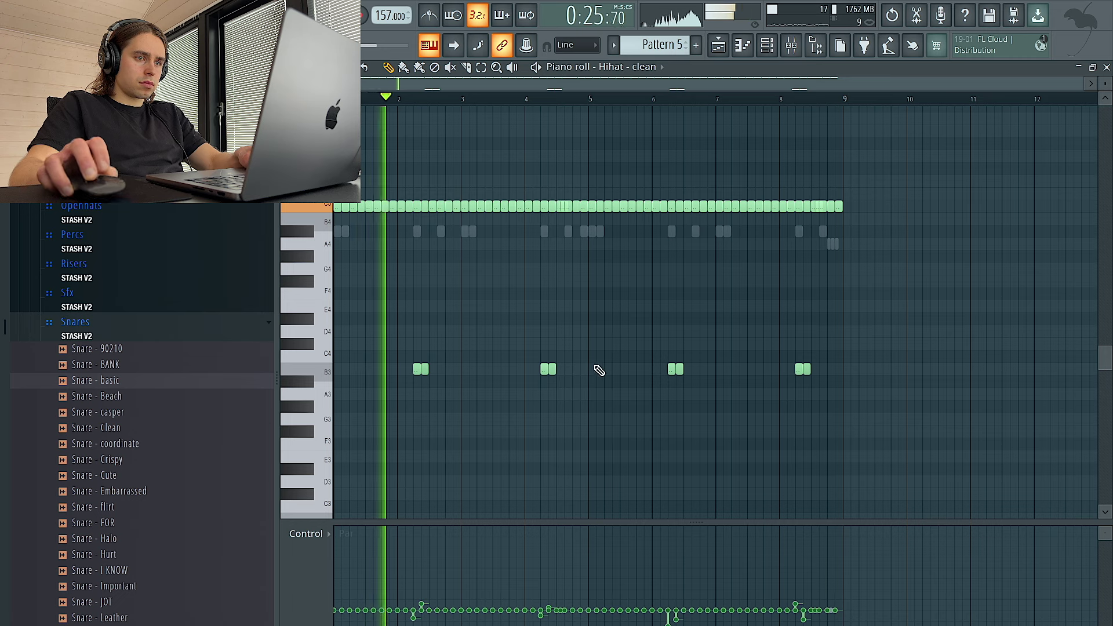
# - Add a Snare - FOR channel below Snare - Suggest and place two adjacent B3 notes at the end of bar 2
pyautogui.click(767, 46)
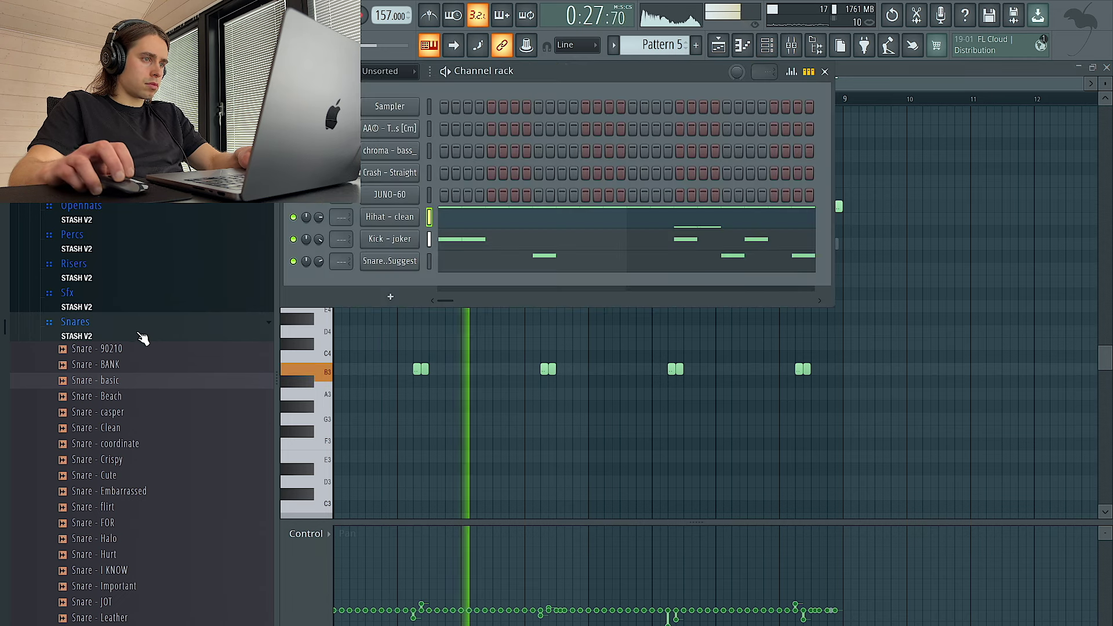
pyautogui.scroll(-2, 141, 344)
pyautogui.moveTo(365, 312); pyautogui.dragTo(385, 291)
pyautogui.rightClick(406, 283)
pyautogui.click(449, 283)
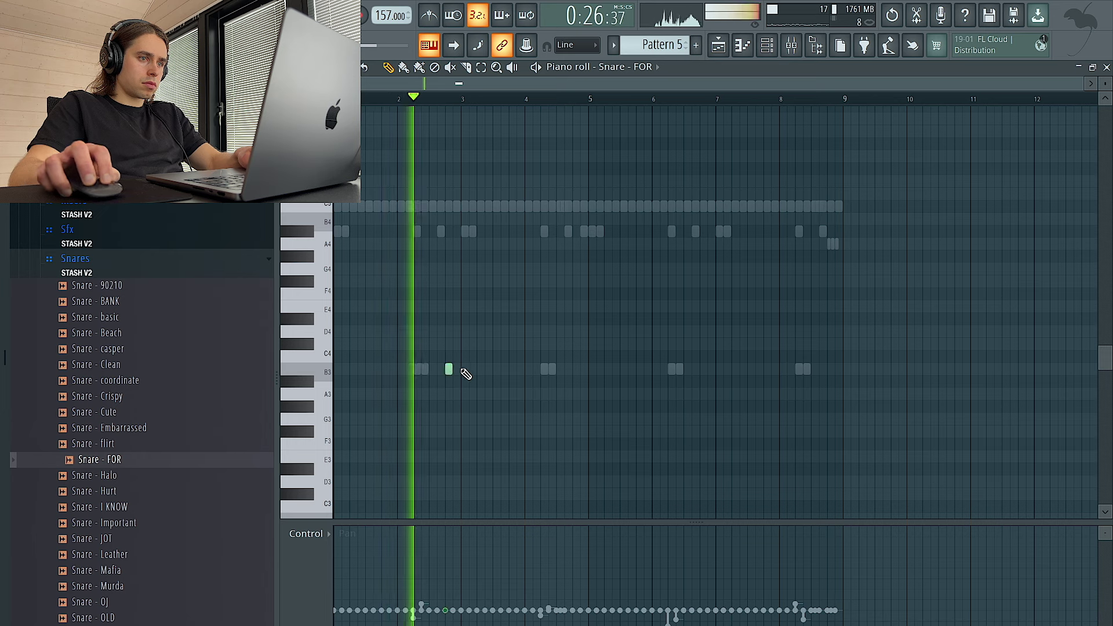
pyautogui.click(451, 369)
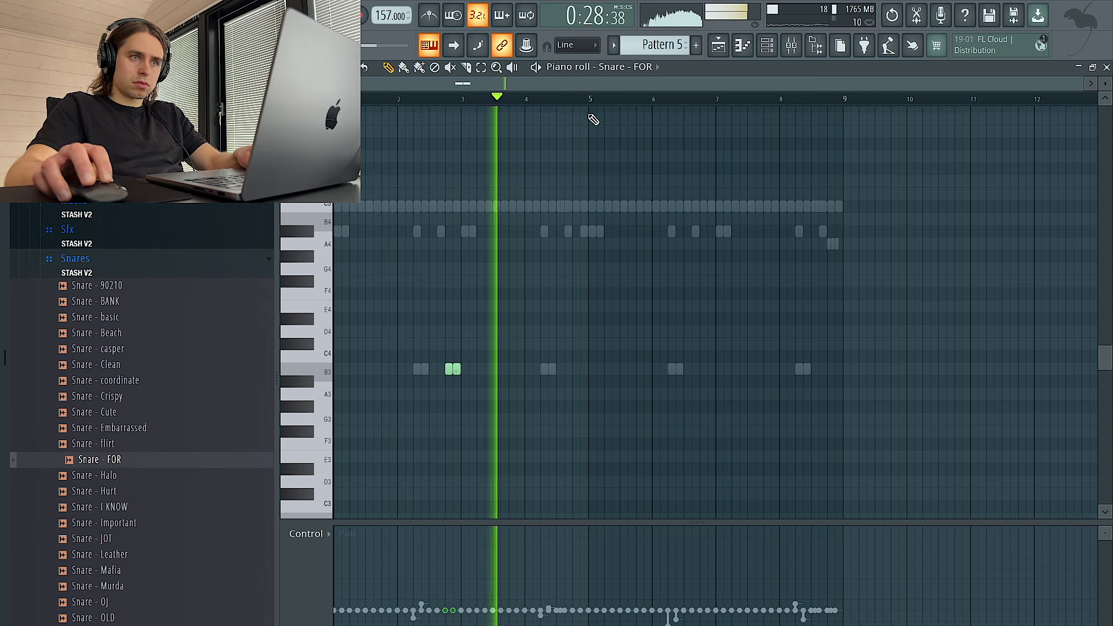
# - Place a pair of B3 Snare - FOR notes at the end of bar 4 and remove the pairs in bars 2 and 6
pyautogui.moveTo(591, 101); pyautogui.dragTo(365, 101)
pyautogui.hotkey('ctrl', 'b')
pyautogui.click(564, 367)
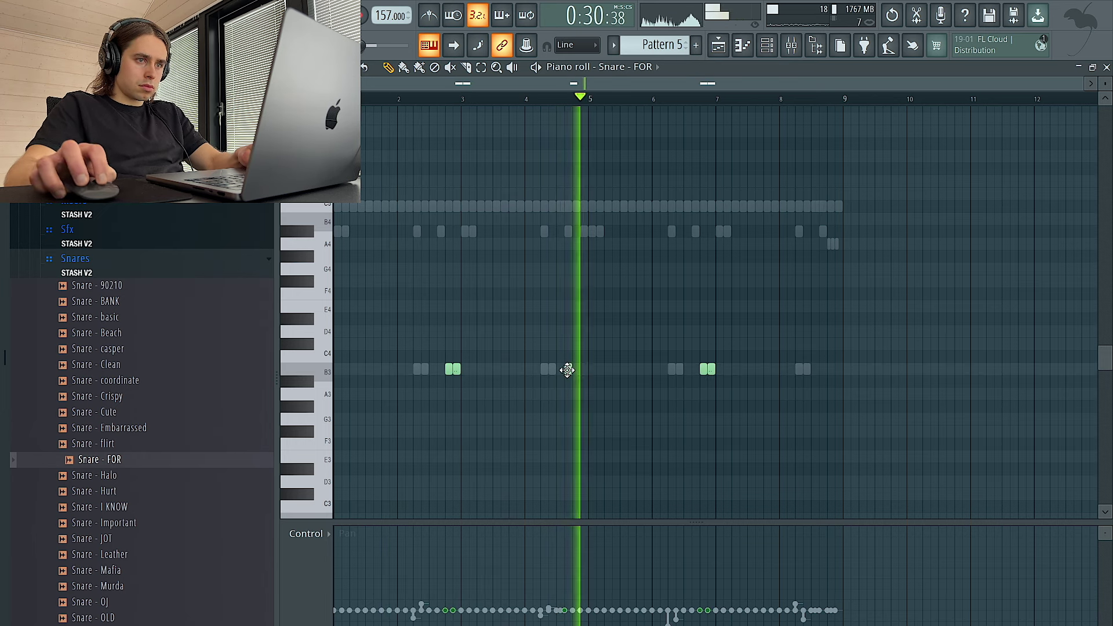
pyautogui.click(579, 369)
pyautogui.moveTo(707, 369); pyautogui.dragTo(825, 375)
pyautogui.moveTo(629, 371); pyautogui.dragTo(553, 371)
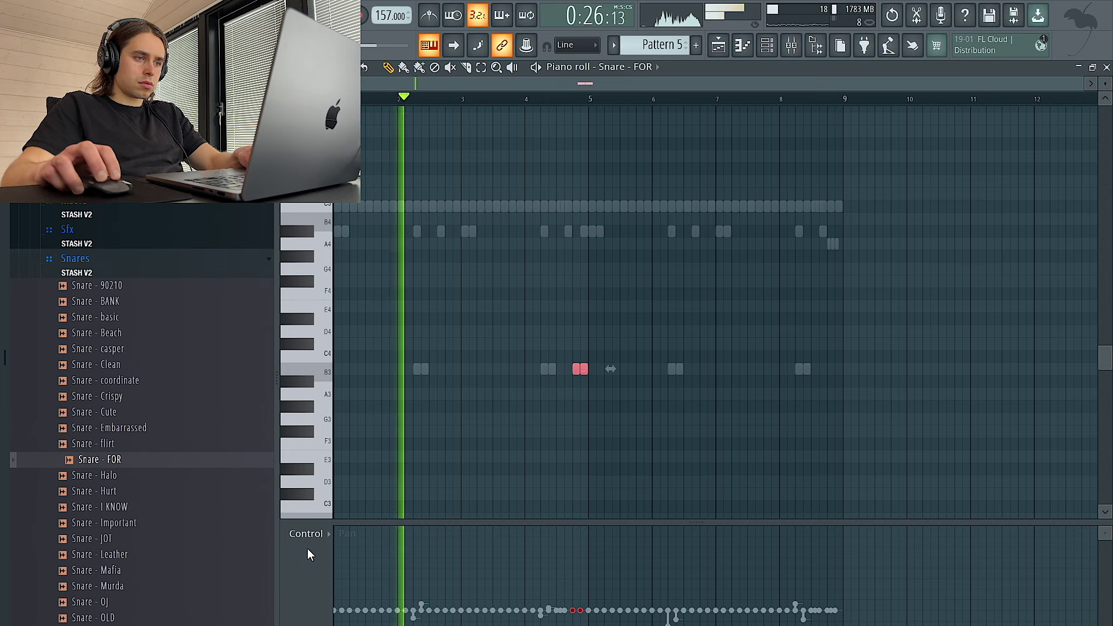
# - Pan the two Snare - FOR notes to opposite sides and adjust their velocity
pyautogui.moveTo(572, 625); pyautogui.dragTo(588, 578)
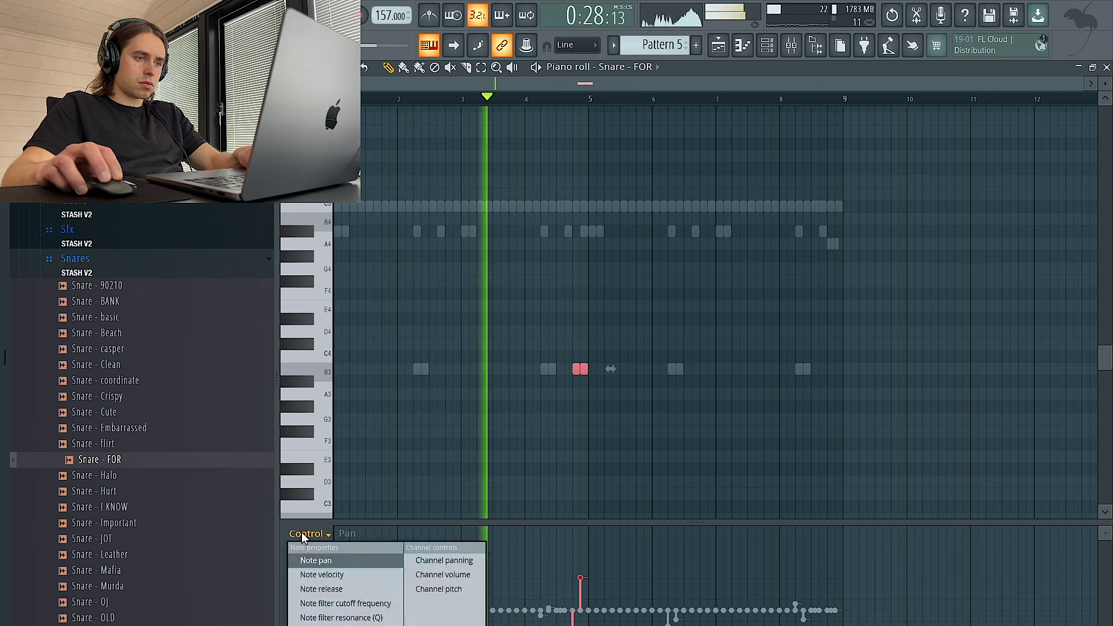
pyautogui.click(306, 533)
pyautogui.click(325, 576)
pyautogui.scroll(4, 775, 368)
pyautogui.hotkey('ctrl', 'd')
pyautogui.hotkey('ctrl', 'a')
pyautogui.hotkey('ctrl', 'd')
pyautogui.hotkey('ctrl', 'a')
pyautogui.scroll(4, 681, 389)
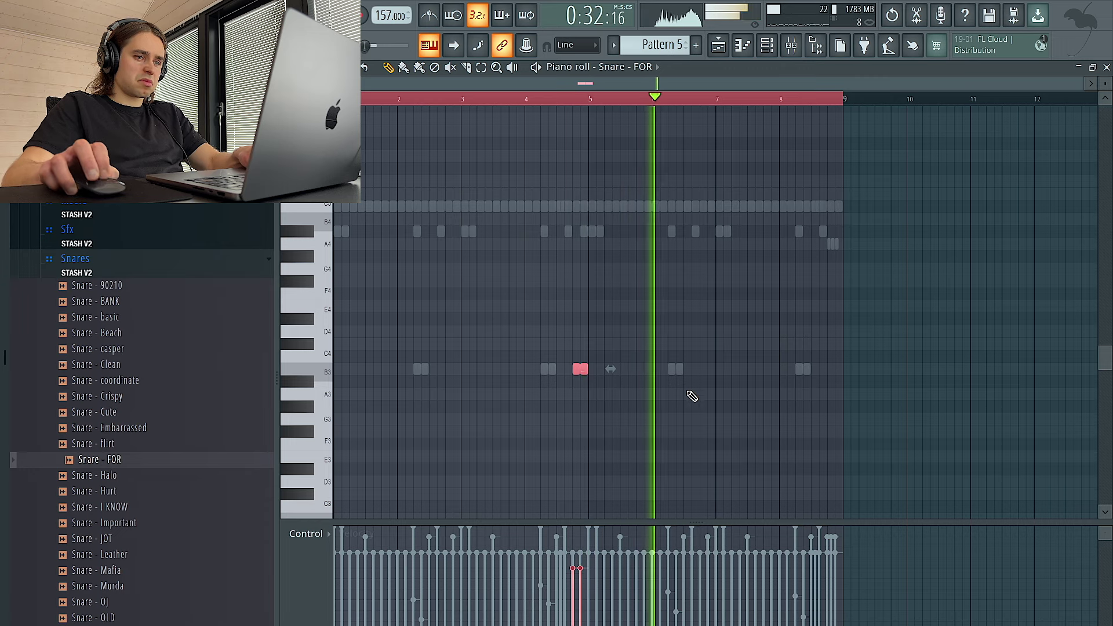
pyautogui.hotkey('ctrl', 'd')
# - Widen the panning of the second Snare - FOR note at the end of bar 4
pyautogui.click(313, 537)
pyautogui.click(327, 560)
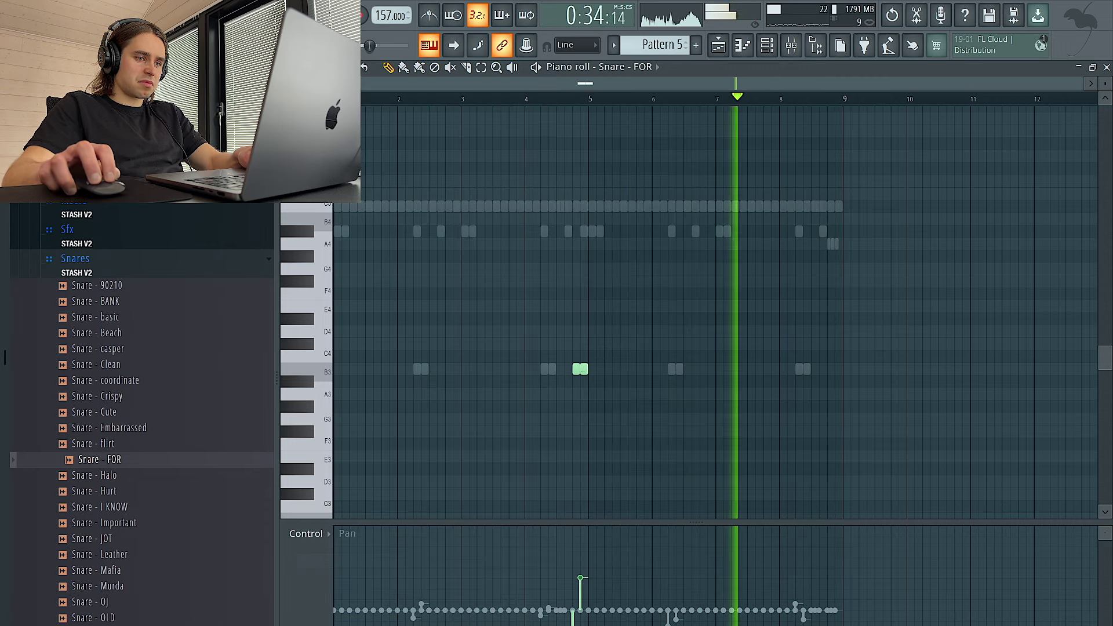
pyautogui.moveTo(587, 585); pyautogui.dragTo(581, 571)
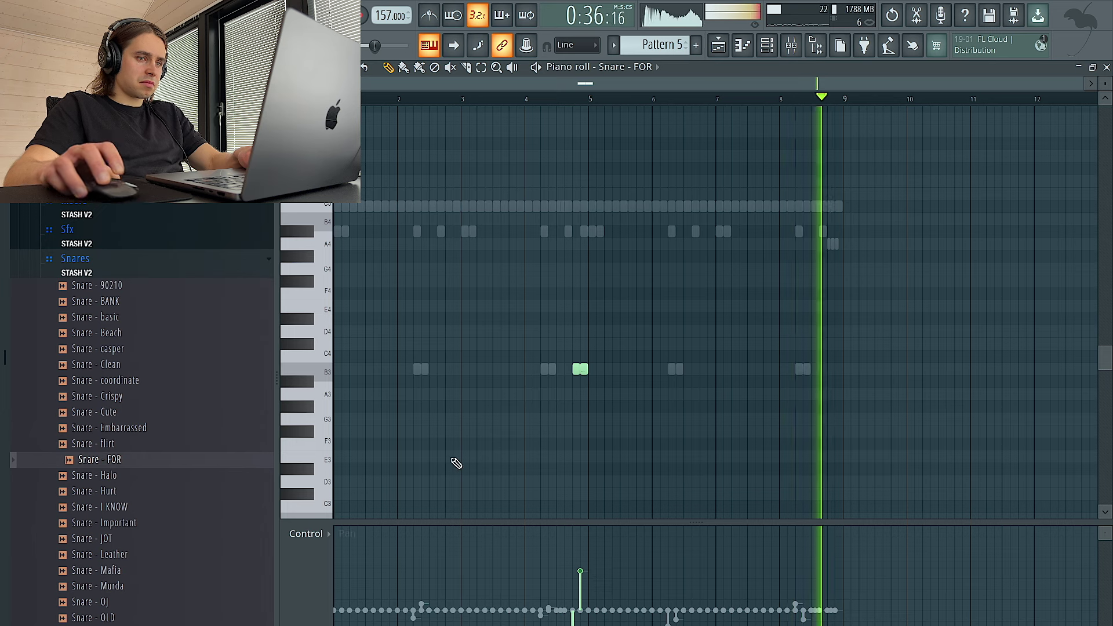
# - Add the Openhat - fein, Openhat - lamp and Openhat - OH samples as new channels below Snare - FOR
pyautogui.doubleClick(681, 369)
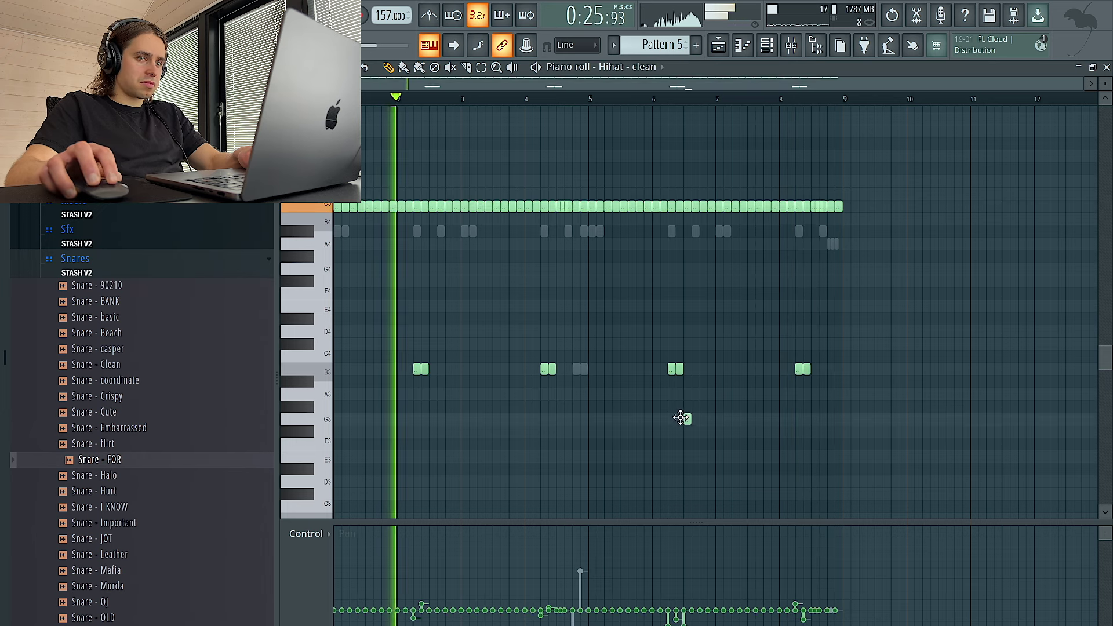
pyautogui.click(771, 50)
pyautogui.scroll(15, 129, 286)
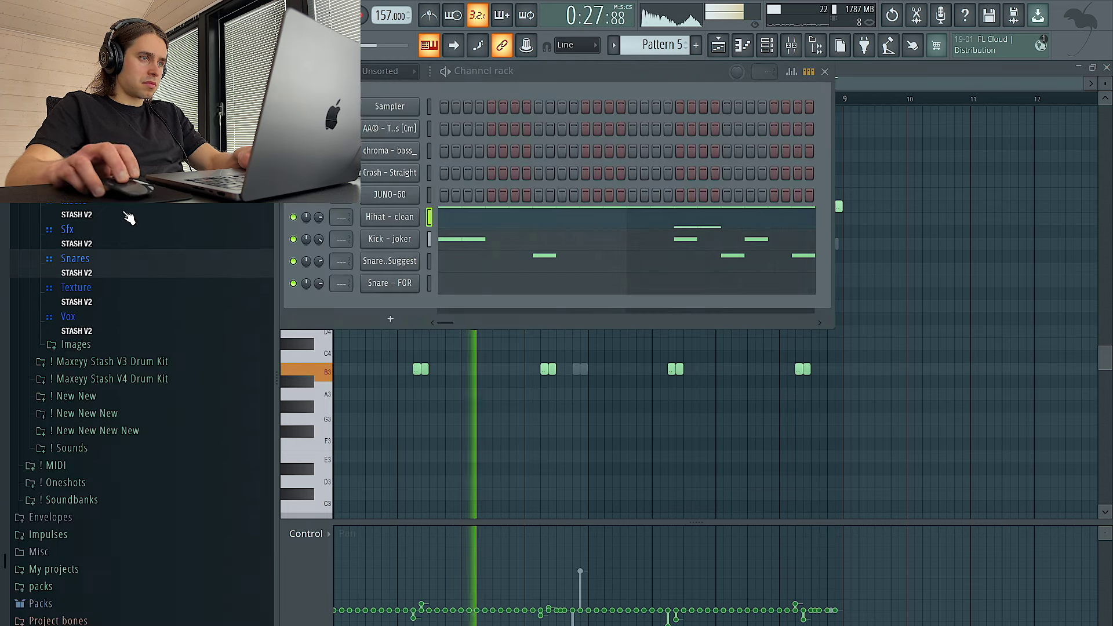
pyautogui.moveTo(360, 317); pyautogui.dragTo(360, 318)
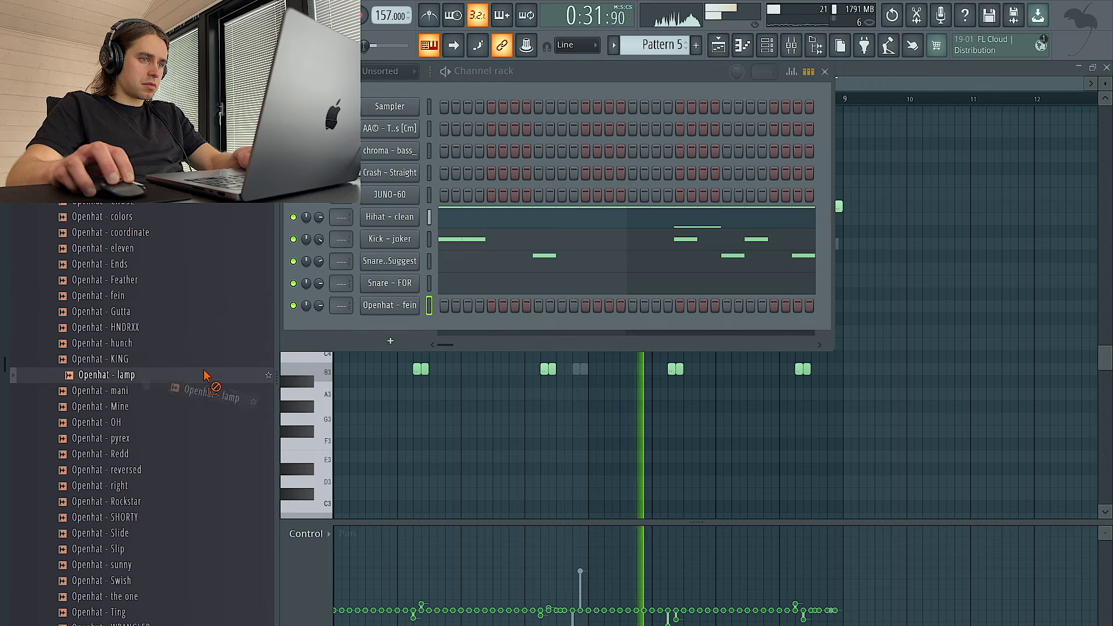
pyautogui.moveTo(398, 326); pyautogui.dragTo(398, 328)
pyautogui.moveTo(177, 391); pyautogui.dragTo(400, 353)
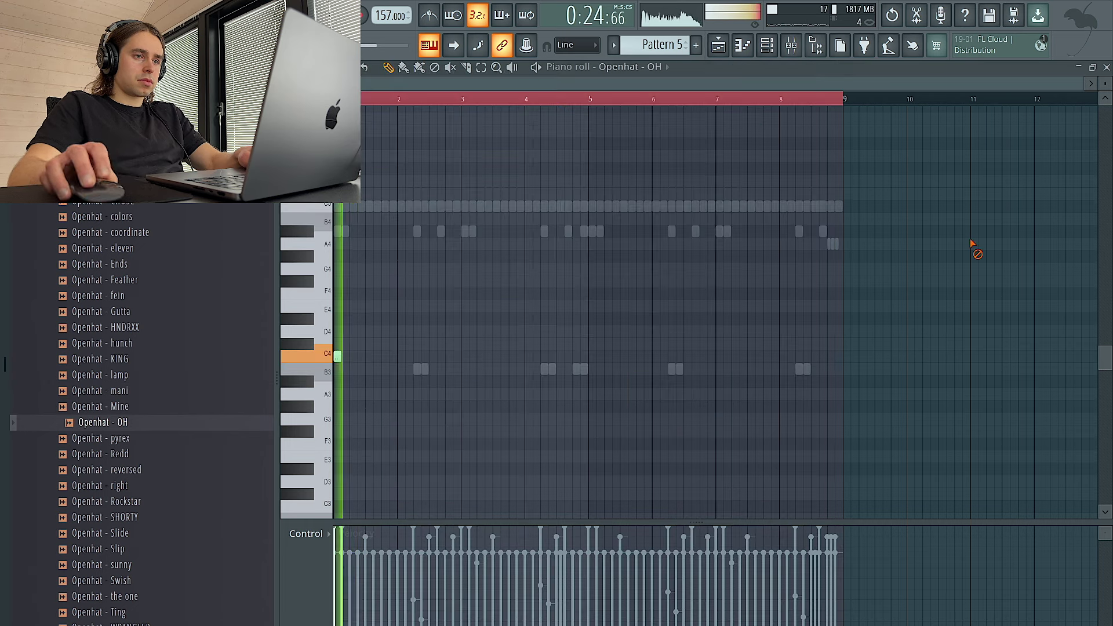
# - Place Openhat - OH notes on C4 at the start of bar 1 and twice in bar 2, repeating them through bar 8
pyautogui.click(416, 357)
pyautogui.press('space')
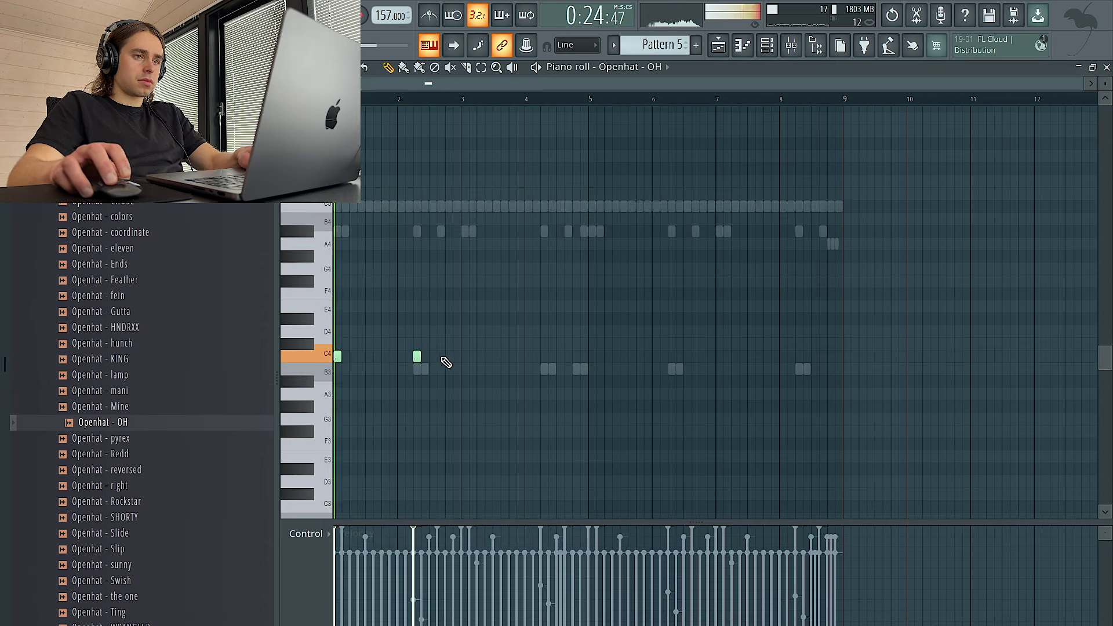
pyautogui.hotkey('ctrl', 'b')
pyautogui.hotkey('ctrl', 'b')
pyautogui.hotkey('ctrl', 'b')
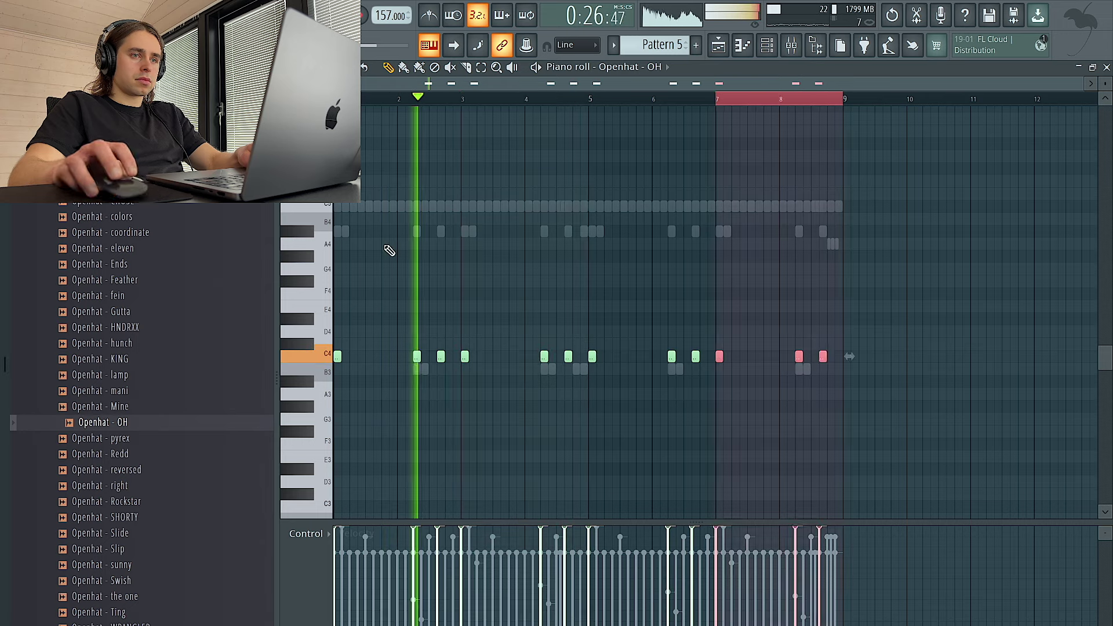
pyautogui.hotkey('ctrl', 'd')
# - Try Openhat - reversed and Openhat - SHORTY as replacements for the Openhat - OH sample
pyautogui.click(767, 45)
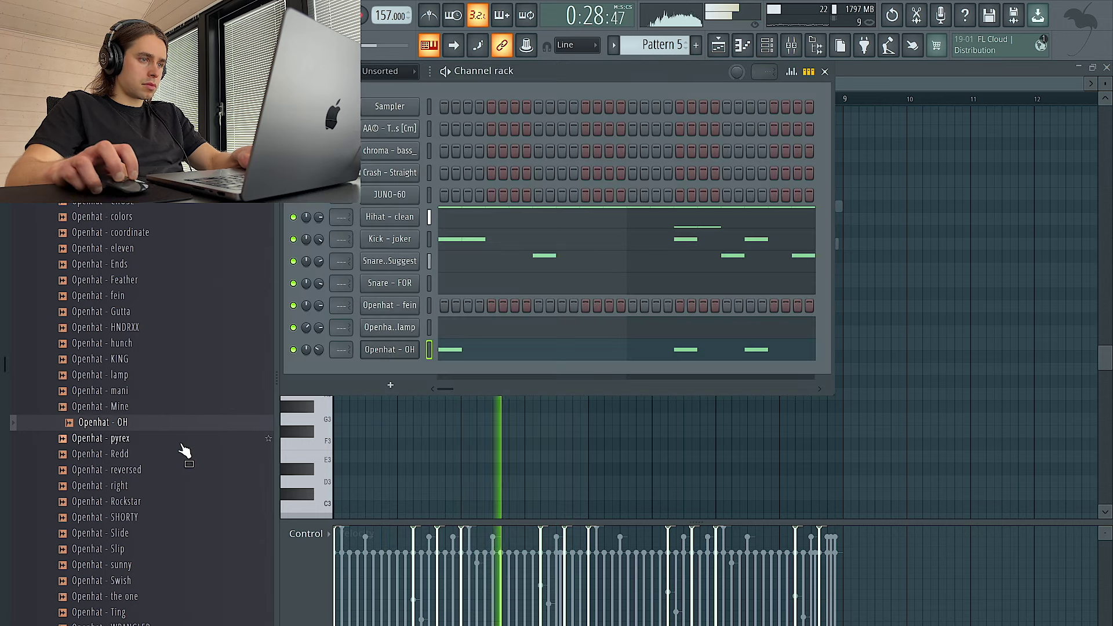
pyautogui.click(172, 471)
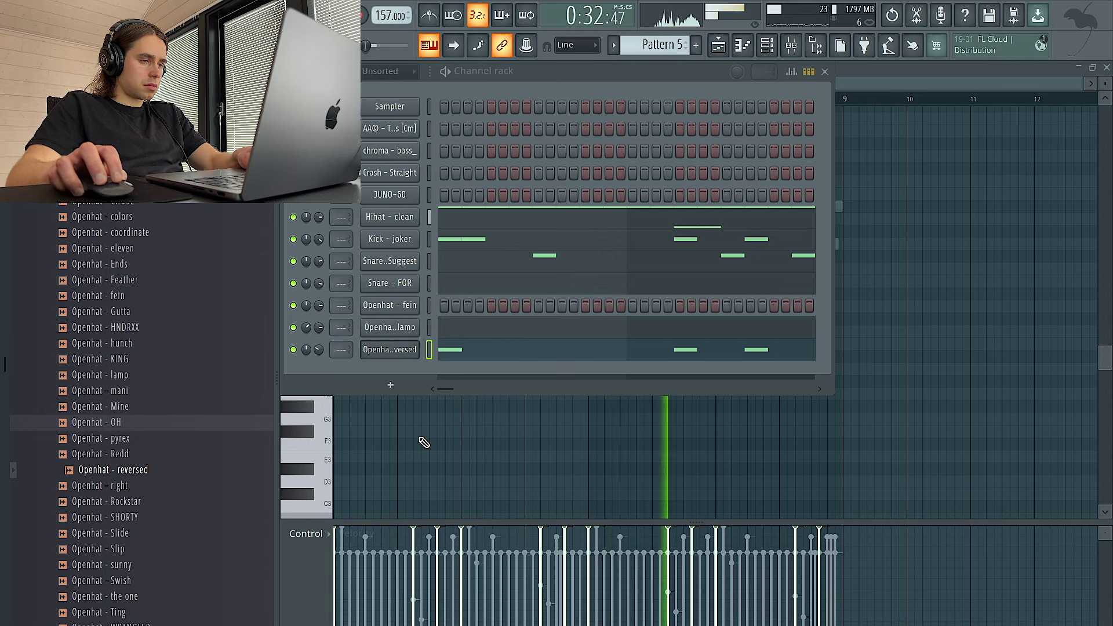
pyautogui.click(205, 520)
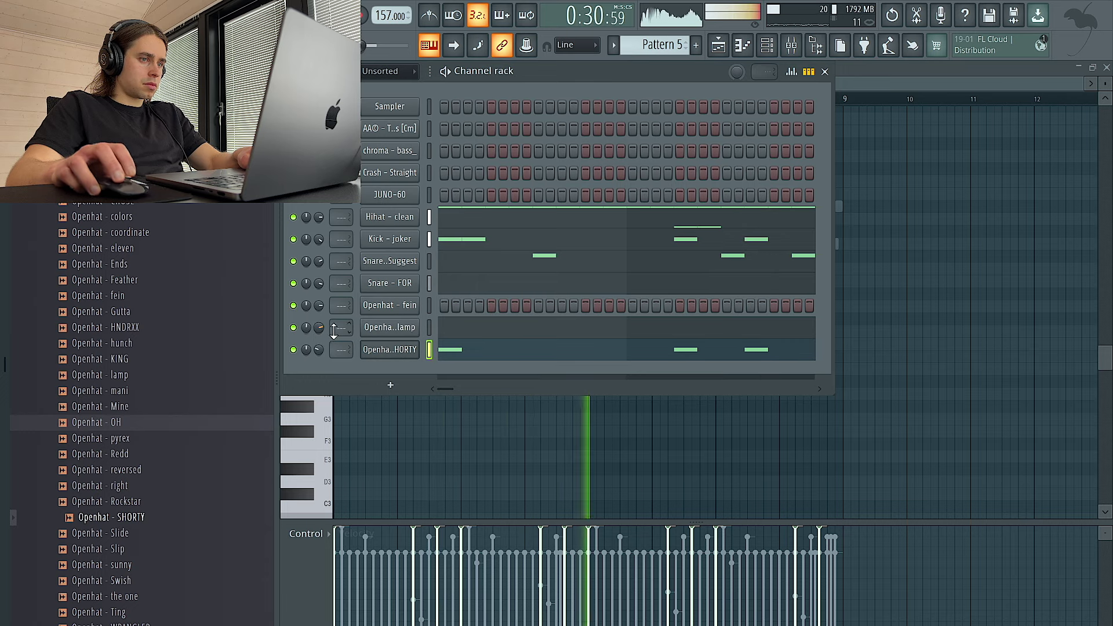
# - Transpose all Openhat - SHORTY notes up one octave to C5
pyautogui.rightClick(413, 345)
pyautogui.click(433, 348)
pyautogui.rightClick(414, 345)
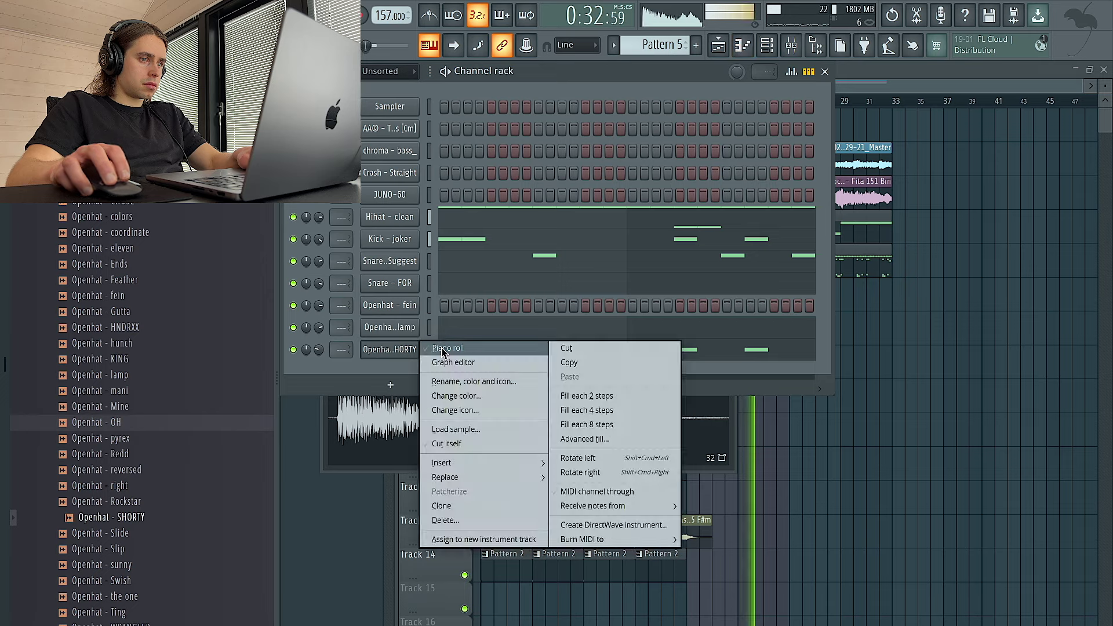
pyautogui.click(439, 348)
pyautogui.press('space')
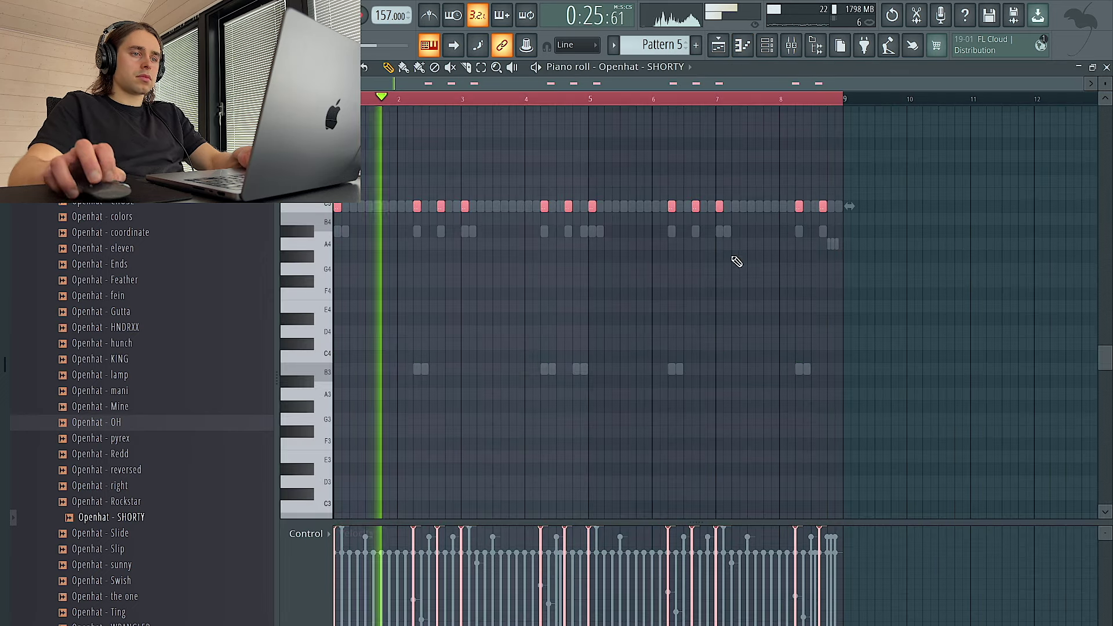
# - Replace the Openhat - SHORTY sample with Openhat - Slide and raise its channel volume
pyautogui.press('F6')
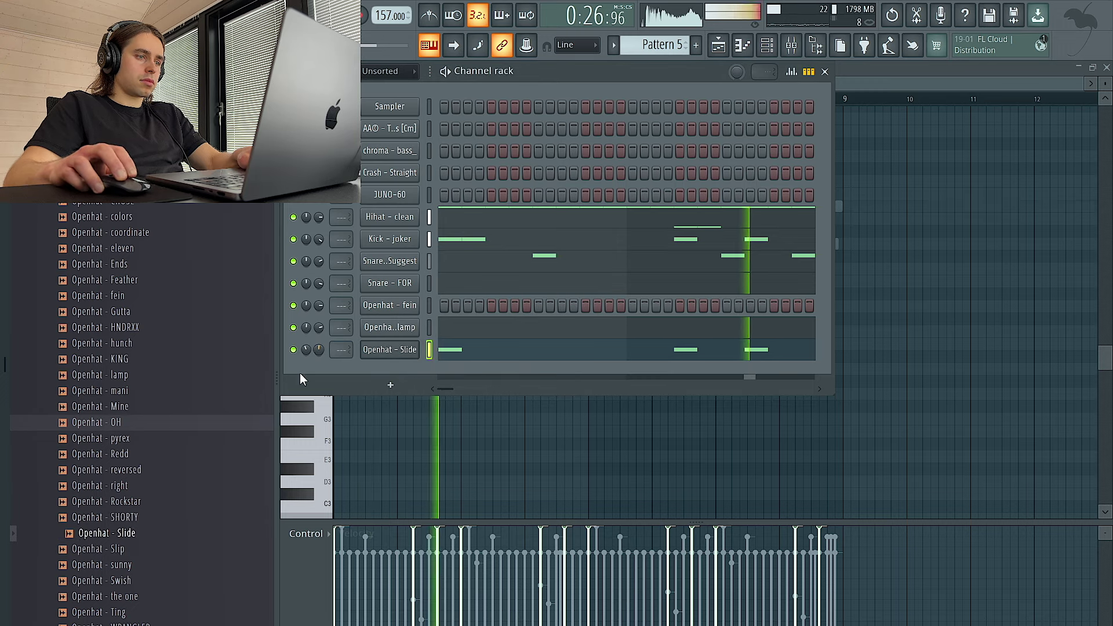
pyautogui.moveTo(319, 348); pyautogui.dragTo(318, 339)
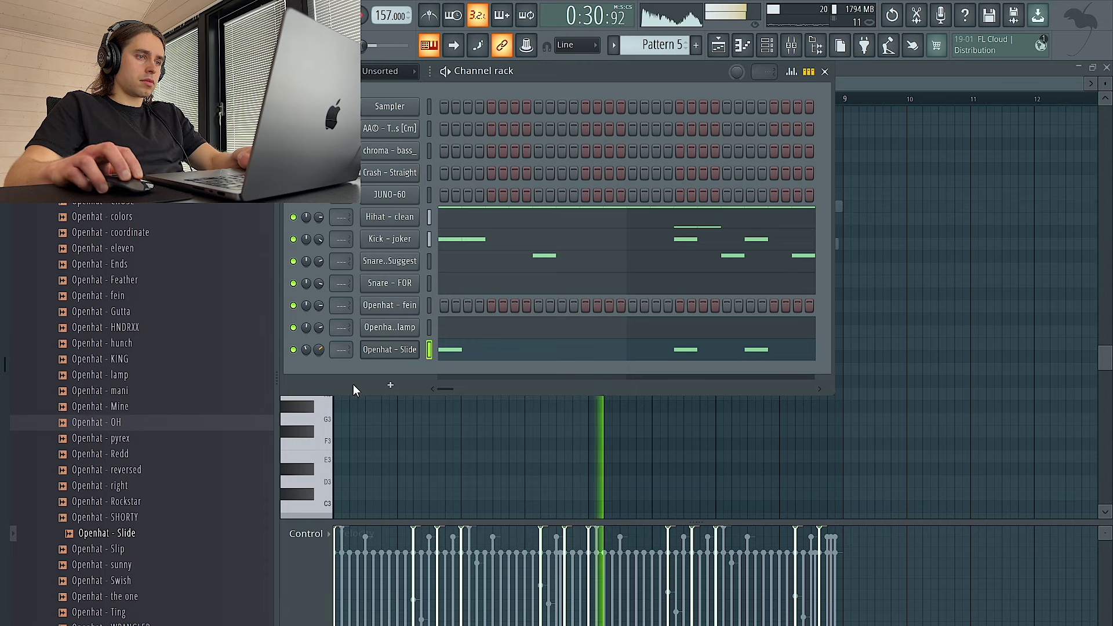
# - Delete the last Openhat - Slide notes in bars 4 and 8
pyautogui.press('F6')
pyautogui.rightClick(568, 207)
pyautogui.rightClick(824, 207)
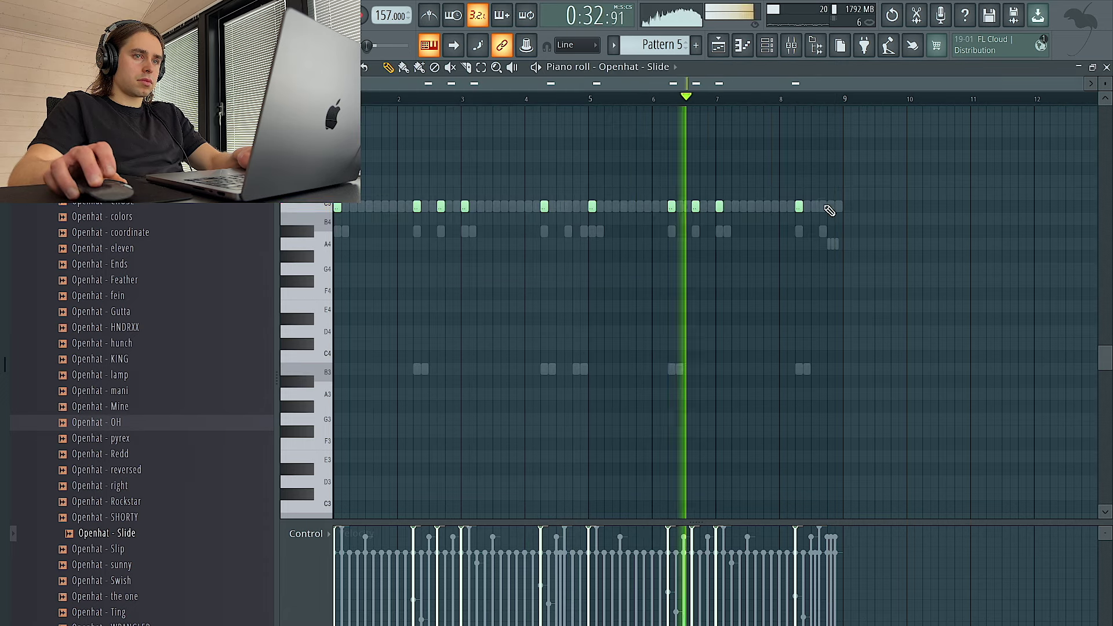
pyautogui.click(696, 207)
pyautogui.click(441, 207)
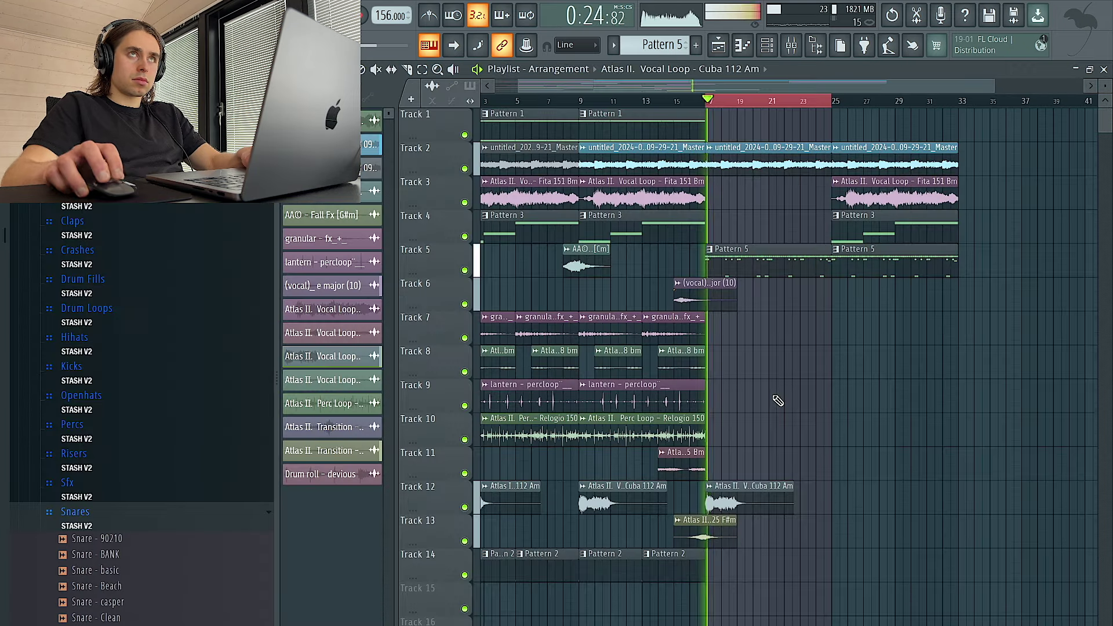
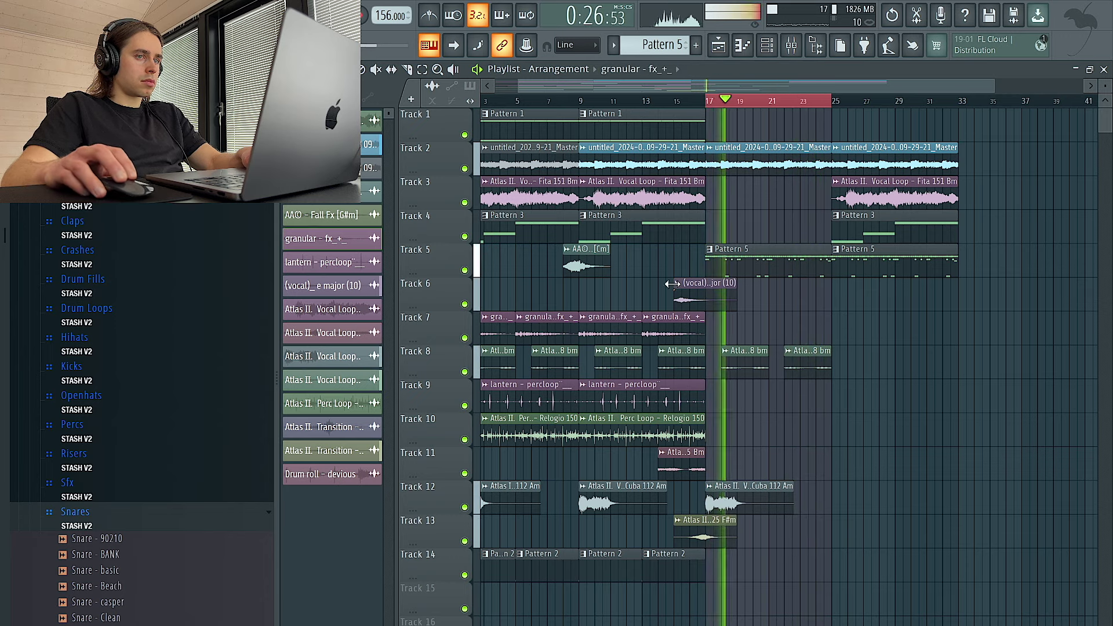
# - Make Pattern 5 the active pattern and open the channel settings of the Shape 125 Bm vocal loop on Track 11
pyautogui.scroll(-2, 851, 324)
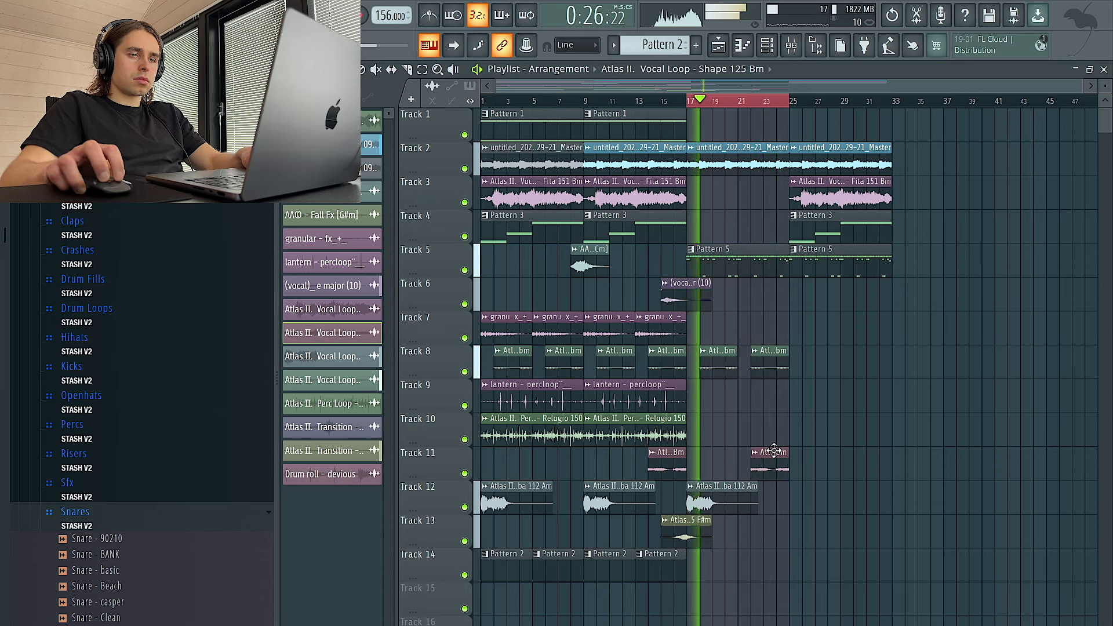
pyautogui.click(771, 46)
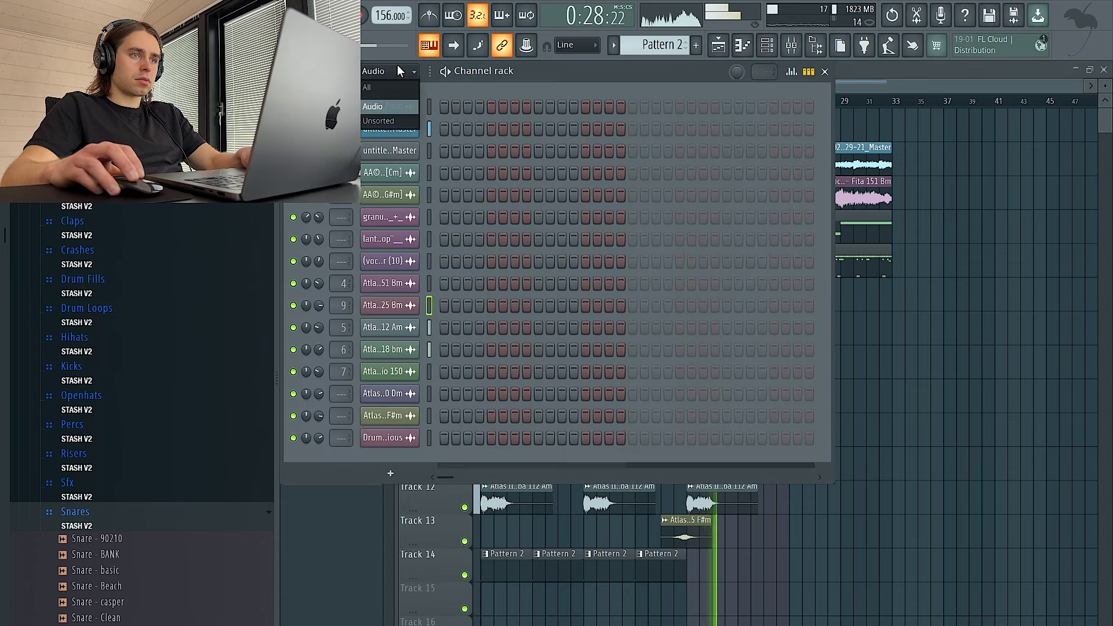
pyautogui.click(386, 121)
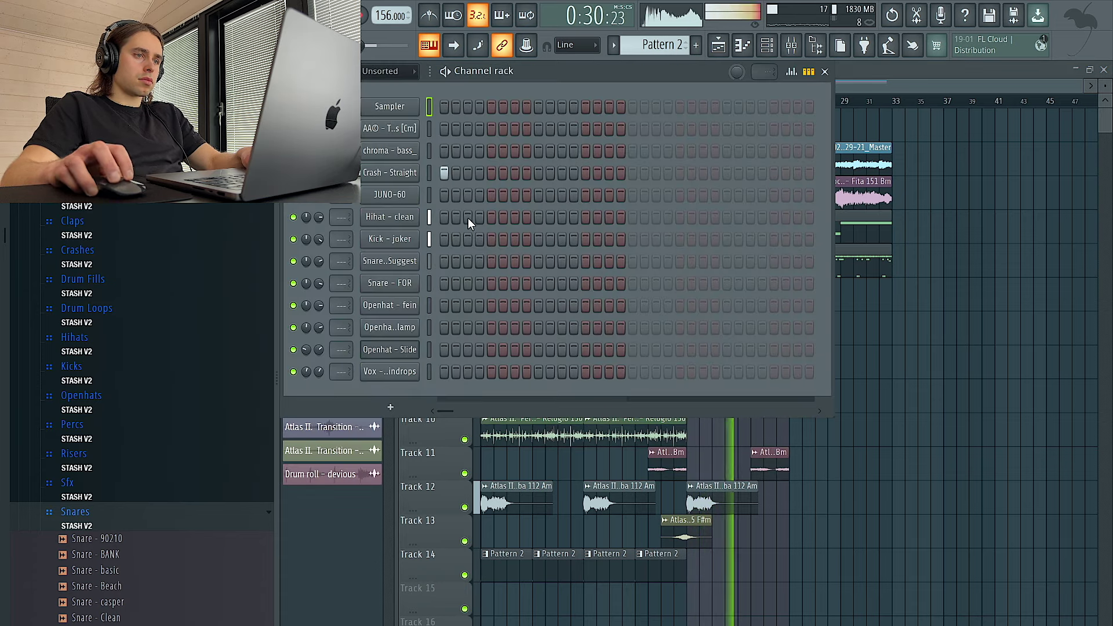
pyautogui.rightClick(991, 286)
pyautogui.click(766, 47)
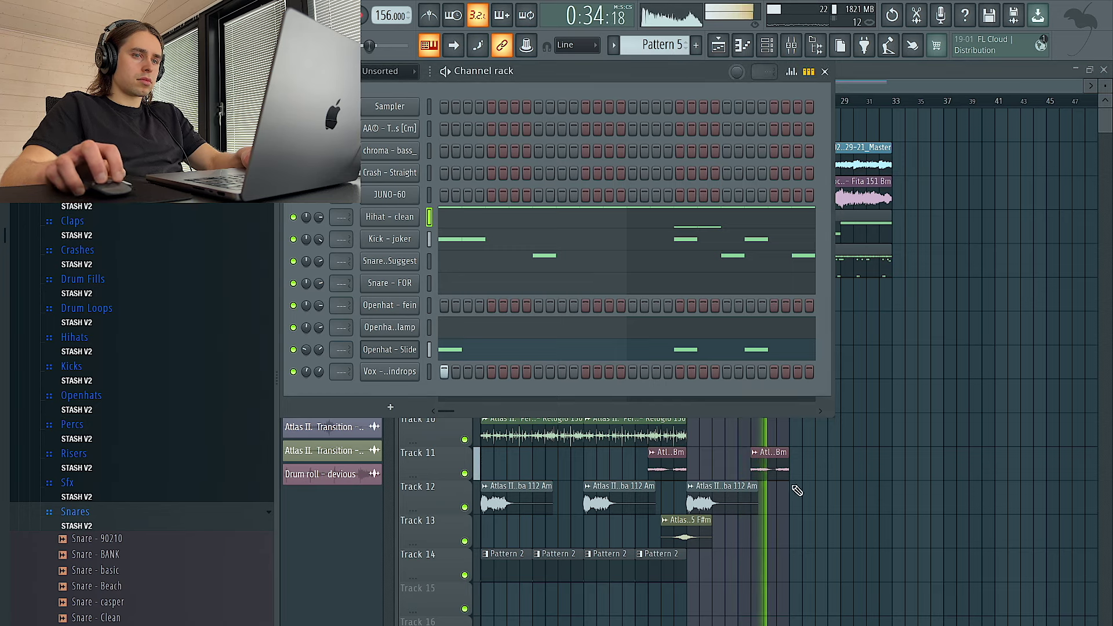
pyautogui.doubleClick(771, 464)
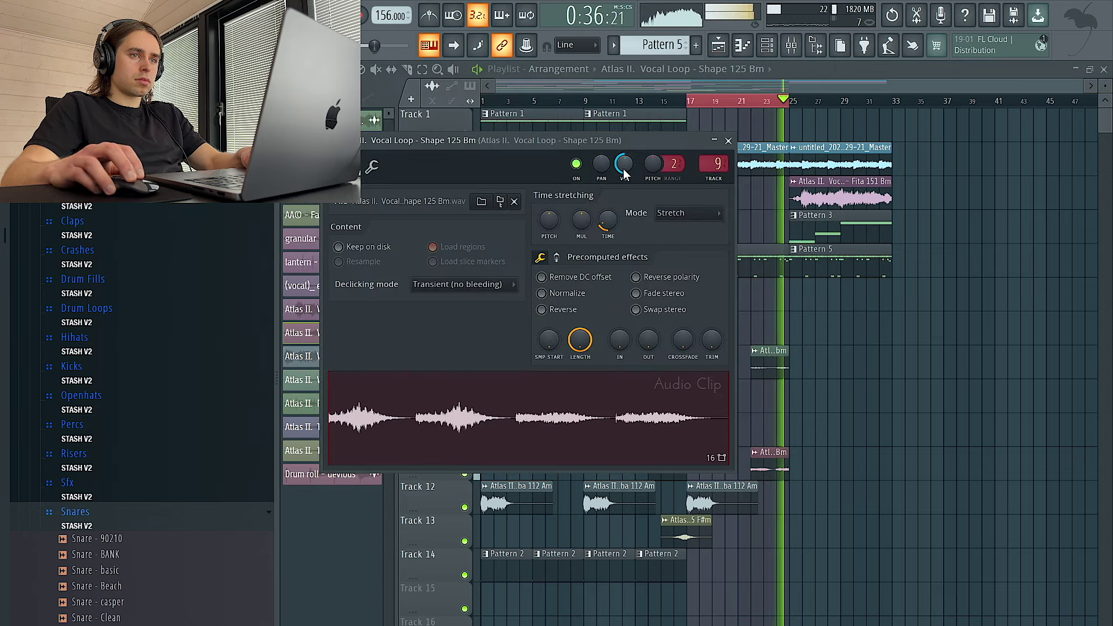
# - Add an 808 channel using the 808 - DAMN (B) sample to the Unsorted channels and open its piano roll
pyautogui.click(766, 46)
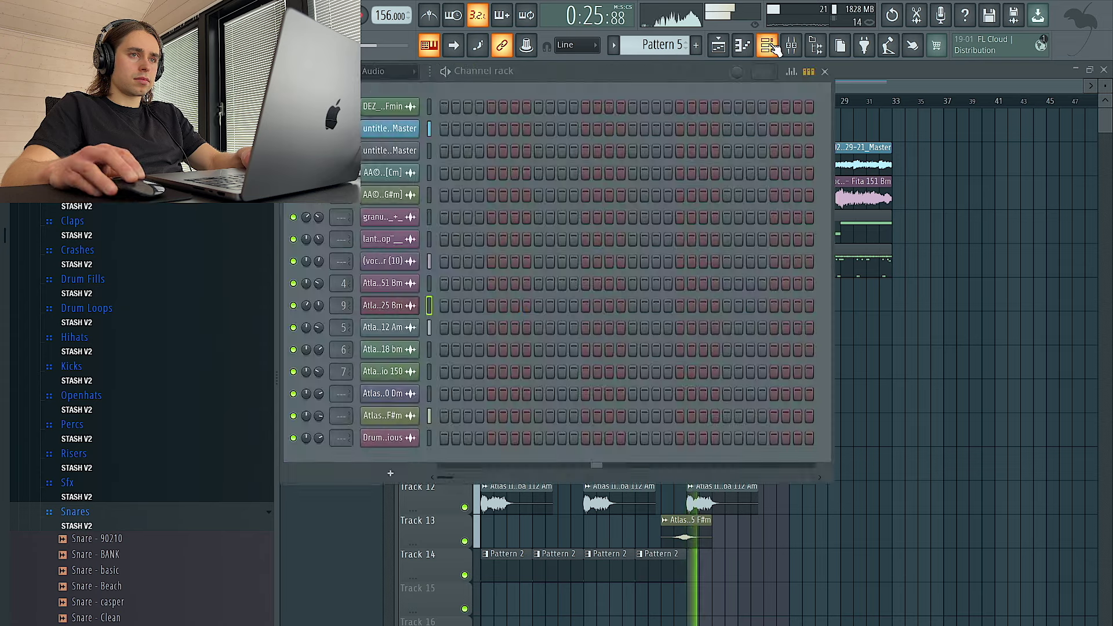
pyautogui.click(390, 121)
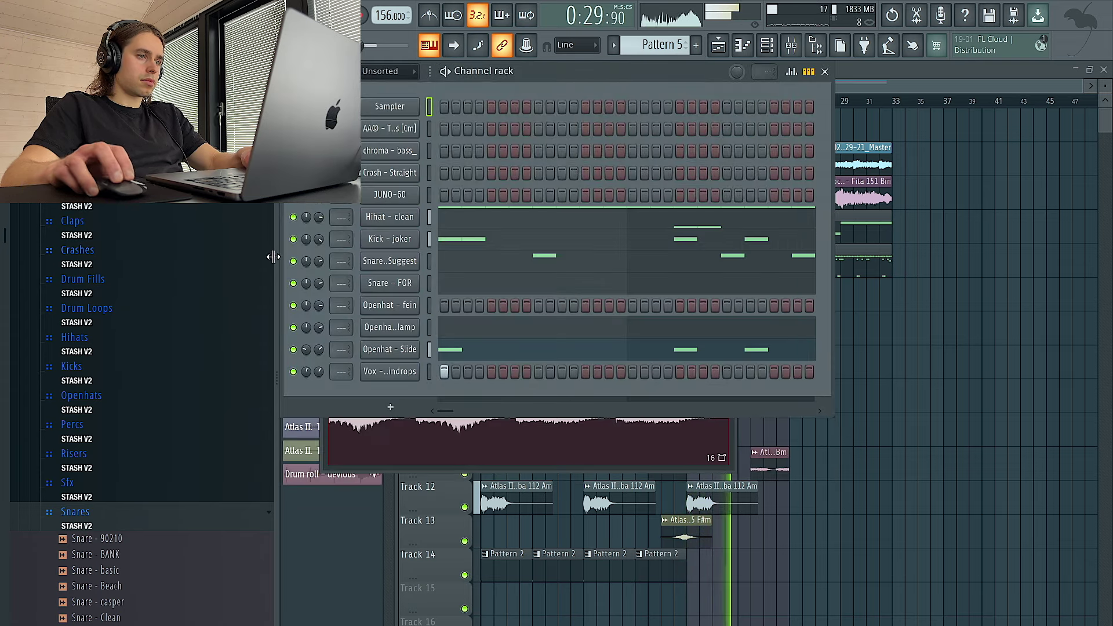
pyautogui.scroll(10, 165, 313)
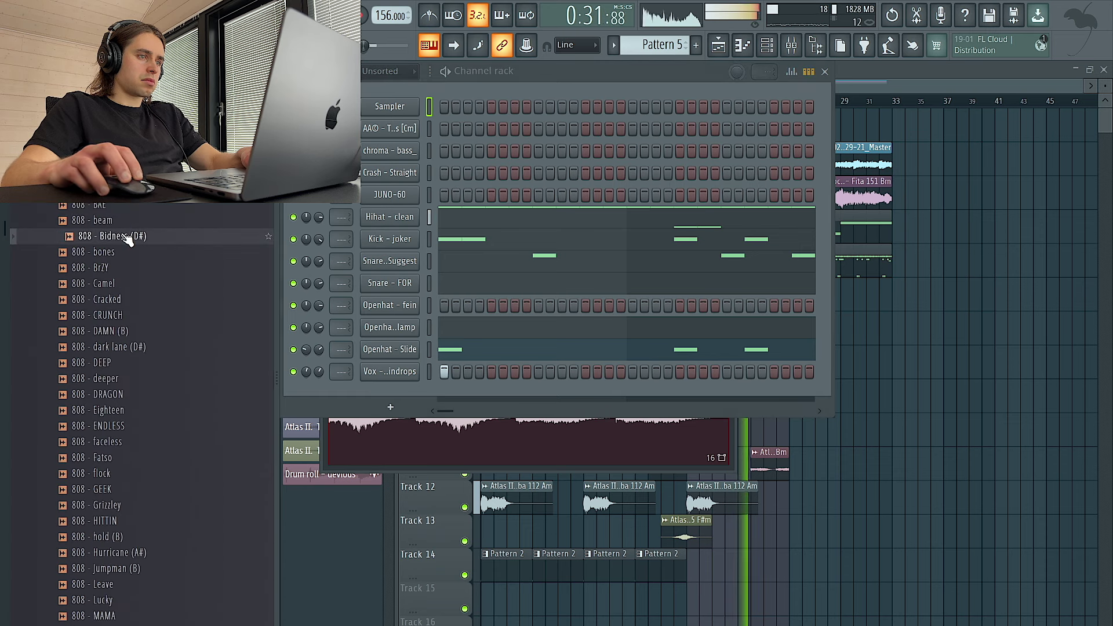
pyautogui.moveTo(345, 374); pyautogui.dragTo(398, 393)
pyautogui.rightClick(400, 393)
pyautogui.click(439, 487)
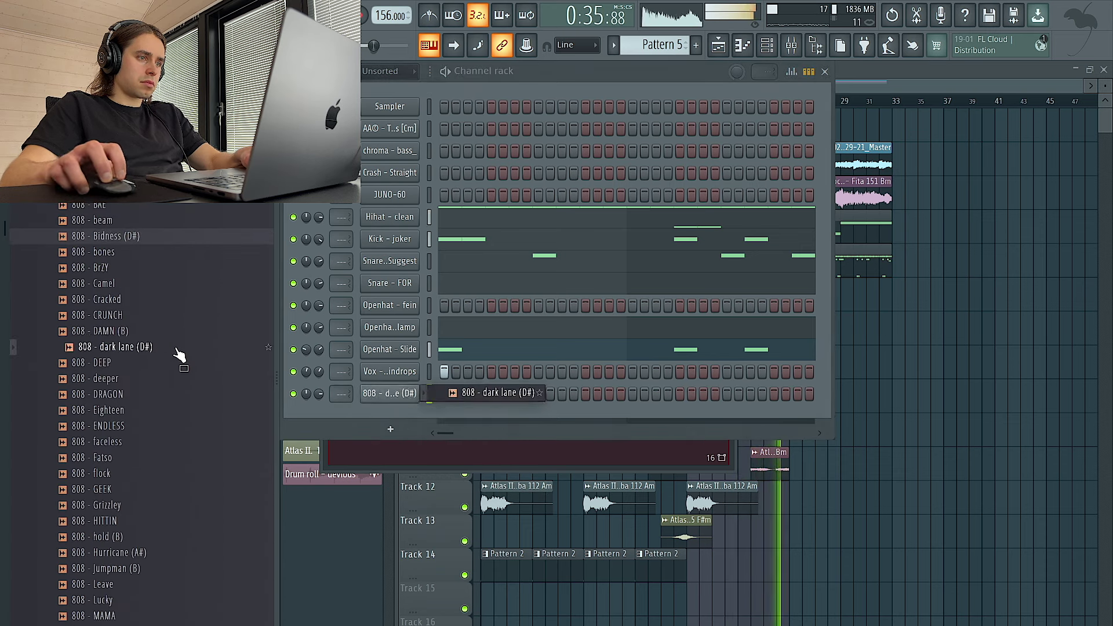
pyautogui.rightClick(409, 388)
pyautogui.click(444, 394)
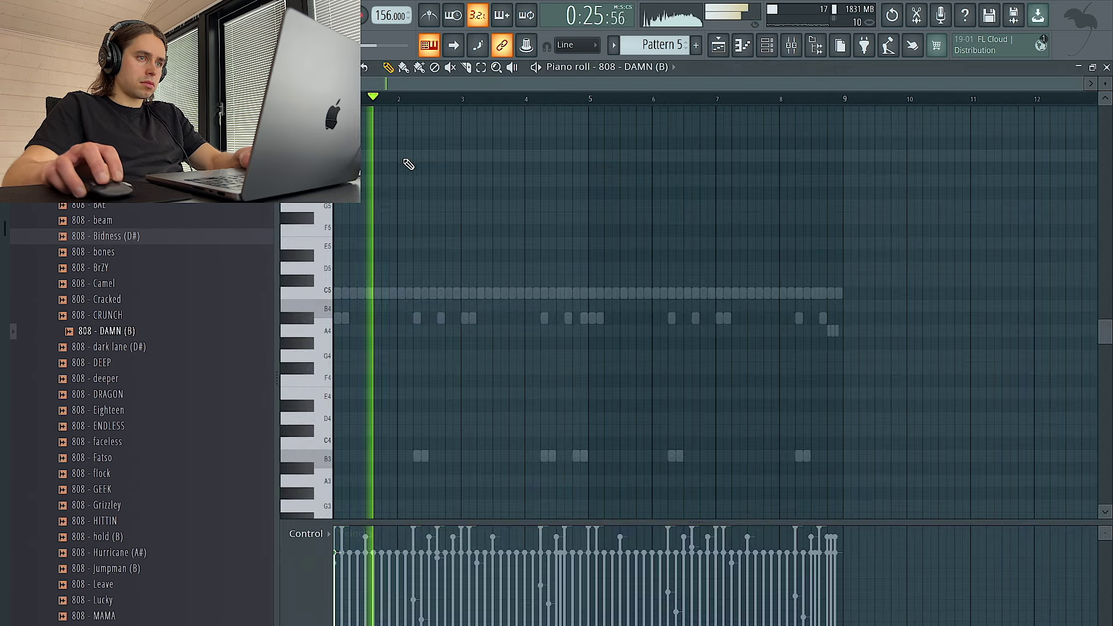
# - Draw short B5 notes for the 808 across bars 2 to 8, following the ghosted kick hits
pyautogui.click(416, 156)
pyautogui.click(441, 155)
pyautogui.click(461, 155)
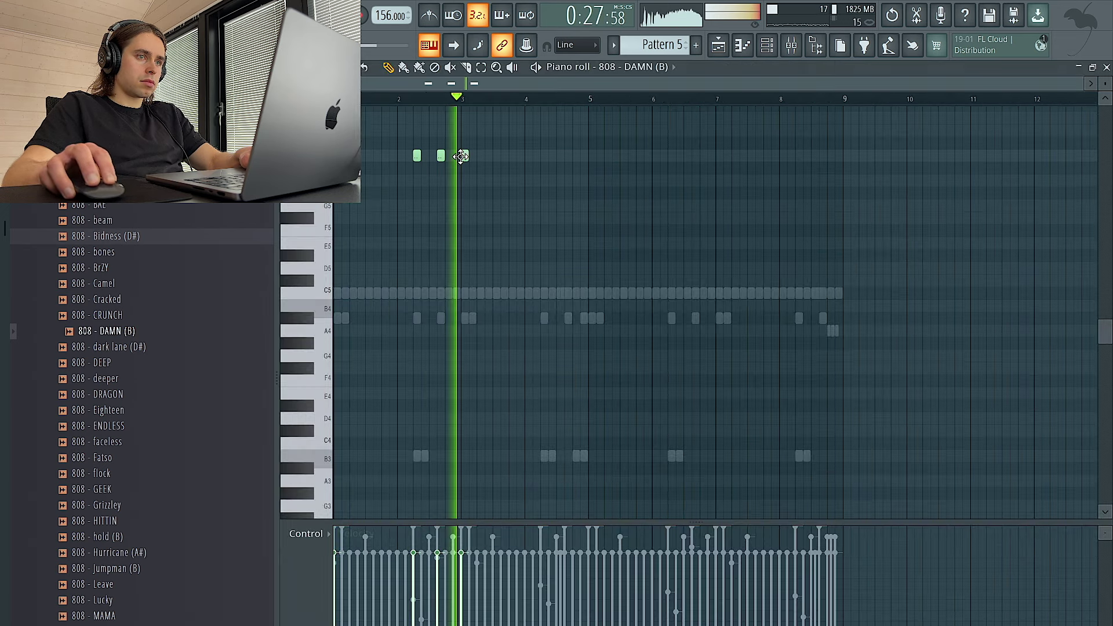
pyautogui.click(543, 155)
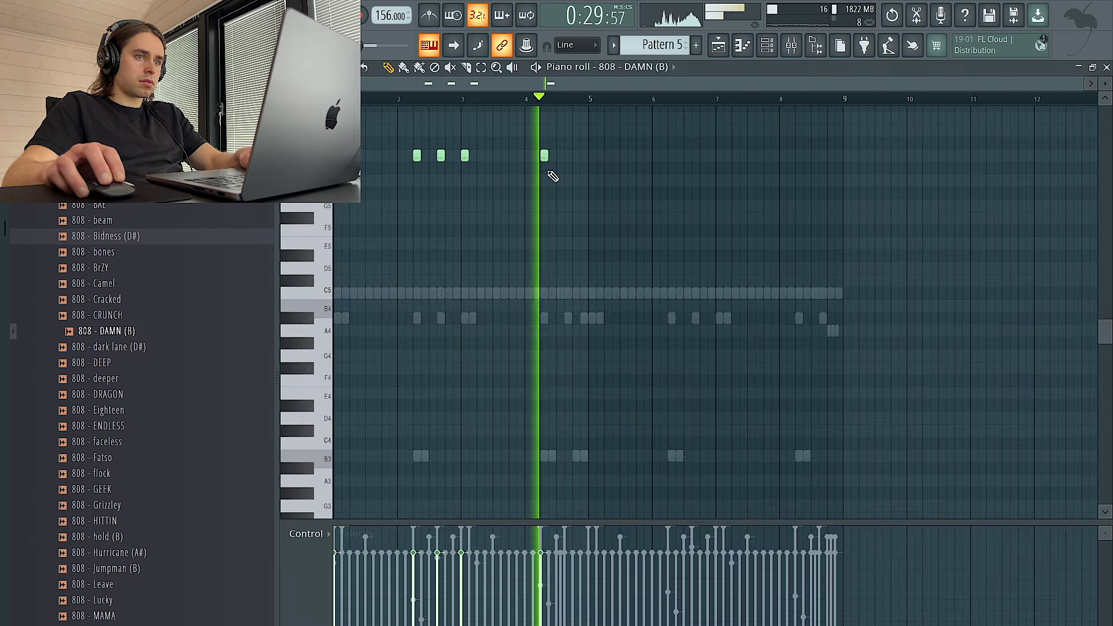
pyautogui.click(590, 155)
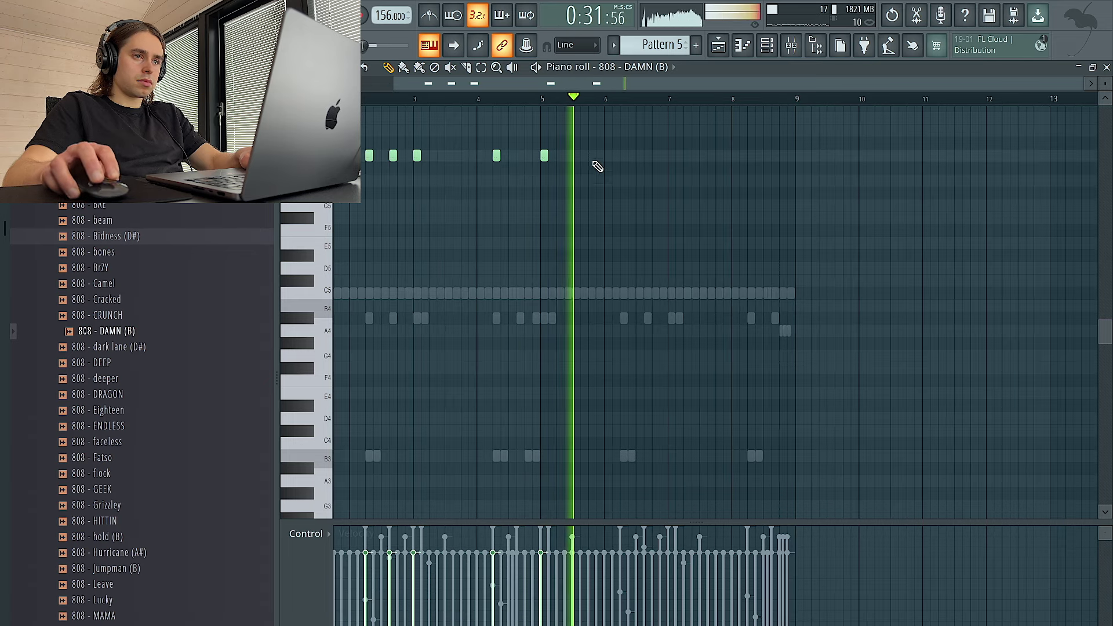
pyautogui.click(623, 155)
pyautogui.click(648, 155)
pyautogui.click(671, 156)
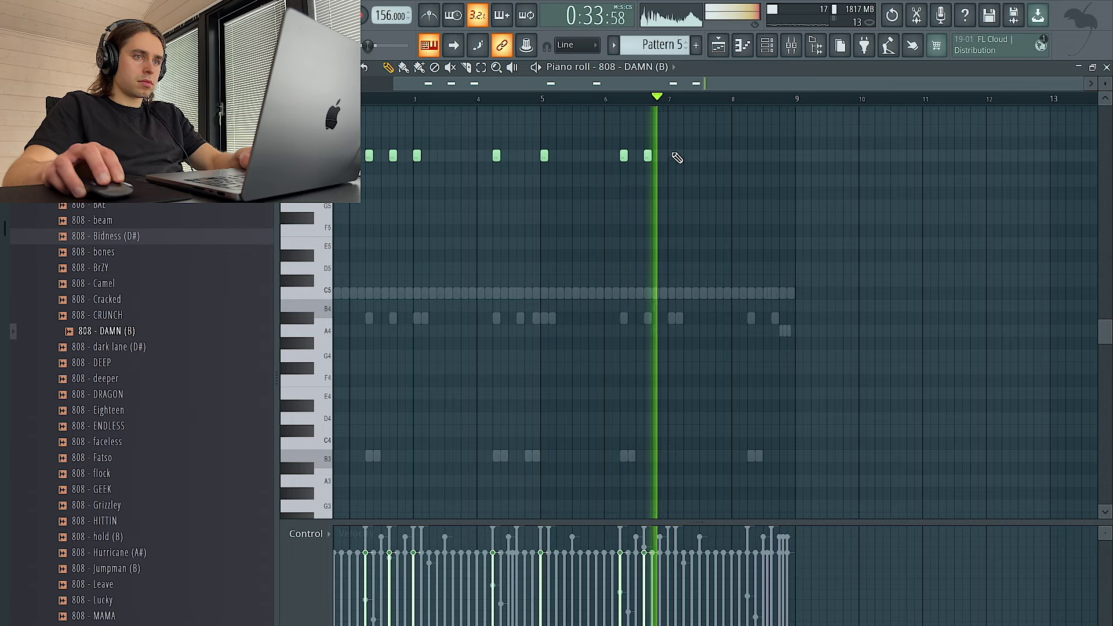
pyautogui.click(751, 155)
# - Move all 808 notes down one octave to B4 and extend them legato so each reaches the next note
pyautogui.hotkey('ctrl', 'a')
pyautogui.hotkey('ctrl', 'Down')
pyautogui.press('space')
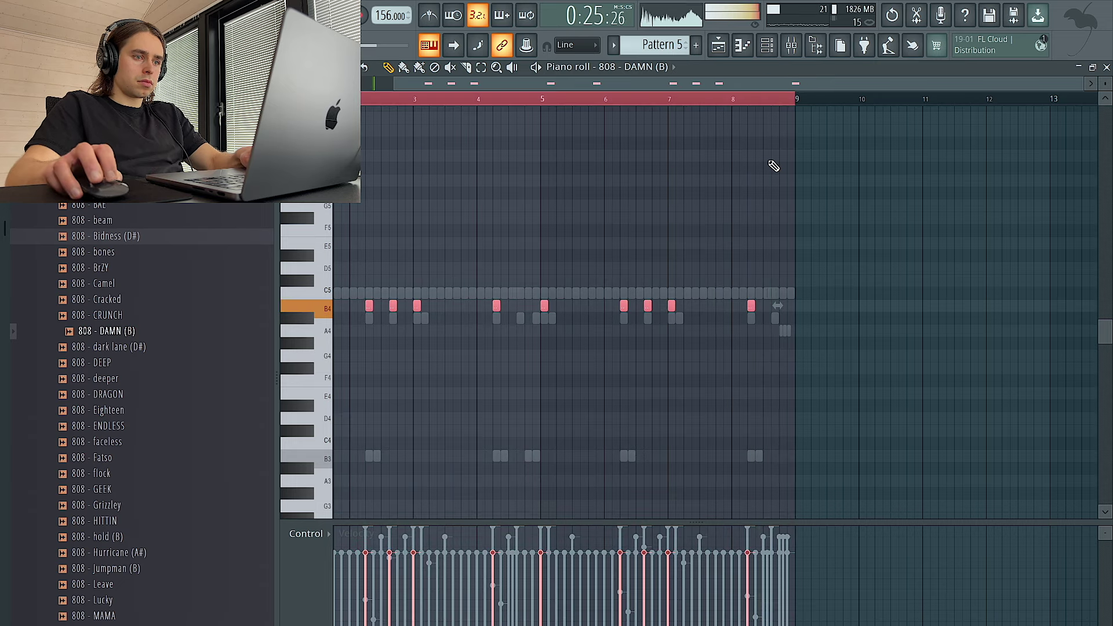
pyautogui.hscroll(1, 773, 167)
pyautogui.hscroll(-4, 771, 167)
pyautogui.hotkey('ctrl', 'l')
pyautogui.hotkey('ctrl', 'd')
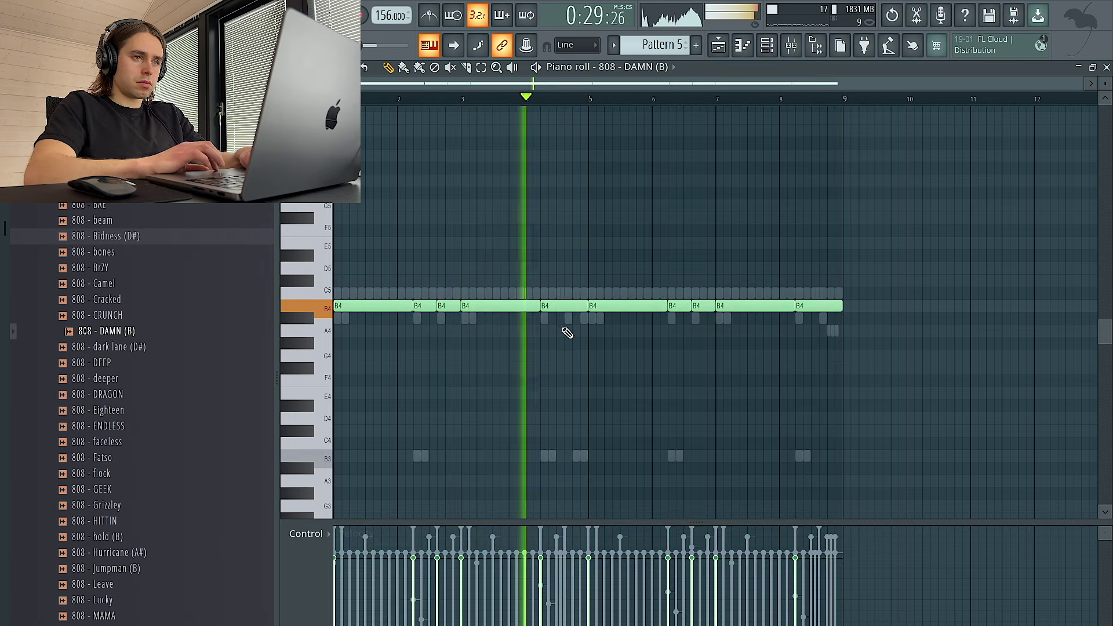
# - Add an F#5 note with a duration of four steps at the end of bar 4, starting at 4:13
pyautogui.press('space')
pyautogui.click(571, 258)
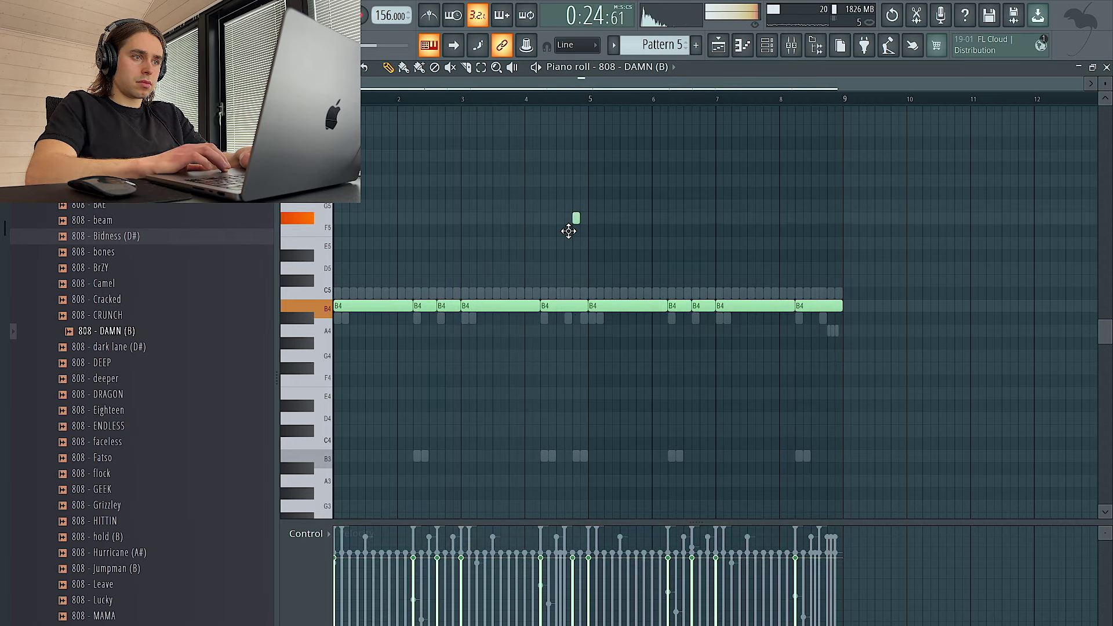
pyautogui.hotkey('ctrl', 'l')
pyautogui.moveTo(571, 308); pyautogui.dragTo(576, 309)
# - Try the F#5 note at the end of bar 4 as a slide note
pyautogui.doubleClick(580, 218)
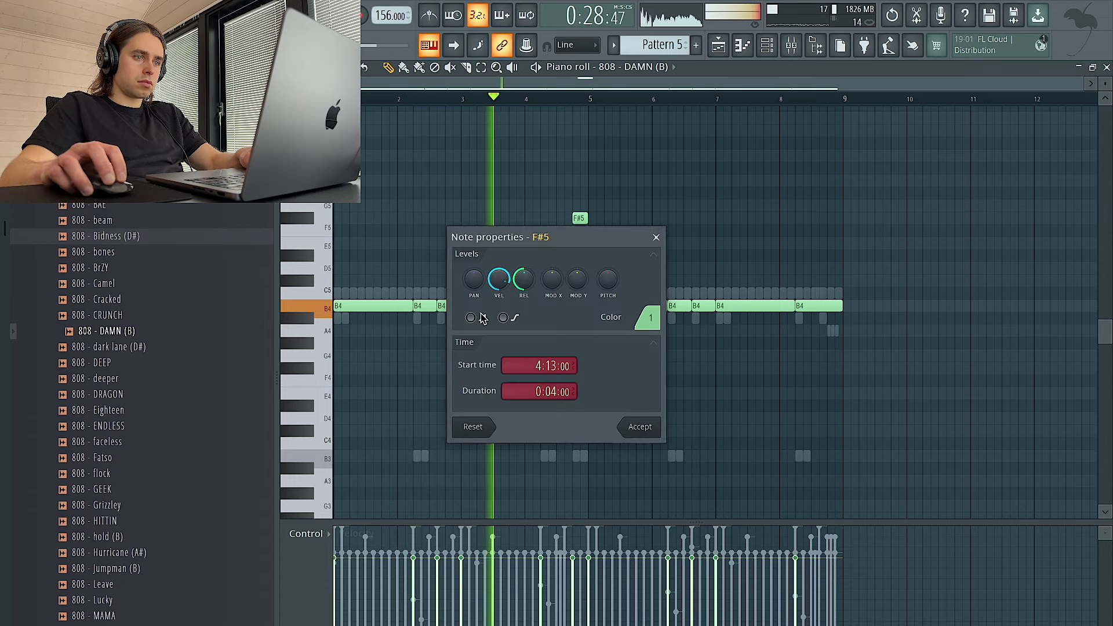
pyautogui.click(626, 425)
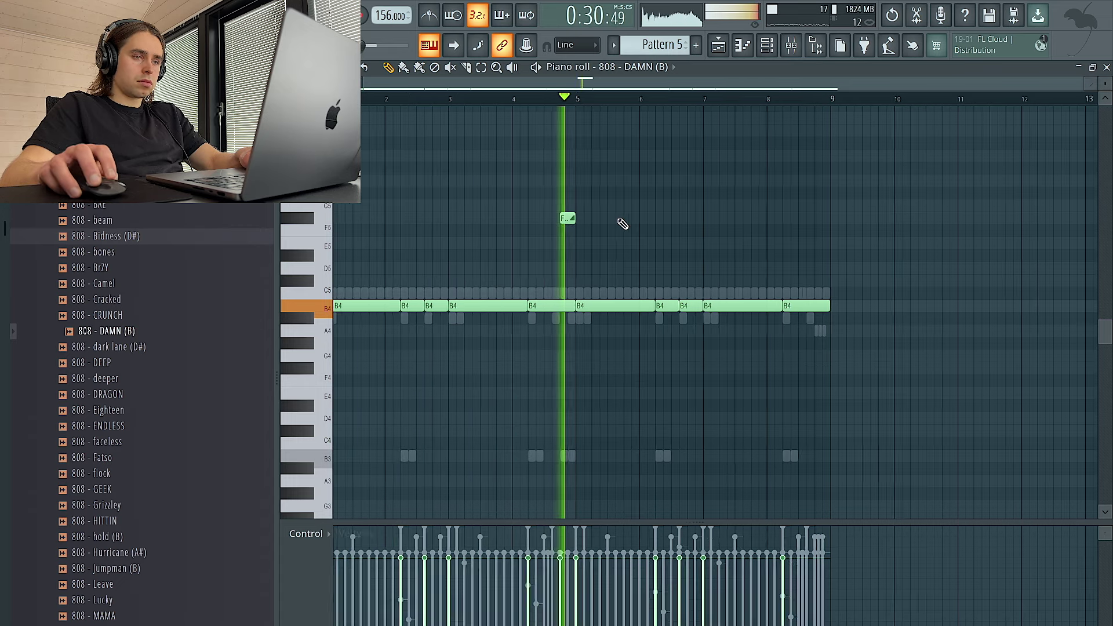
pyautogui.hotkey('ctrl', 'z')
pyautogui.hotkey('ctrl', 'z')
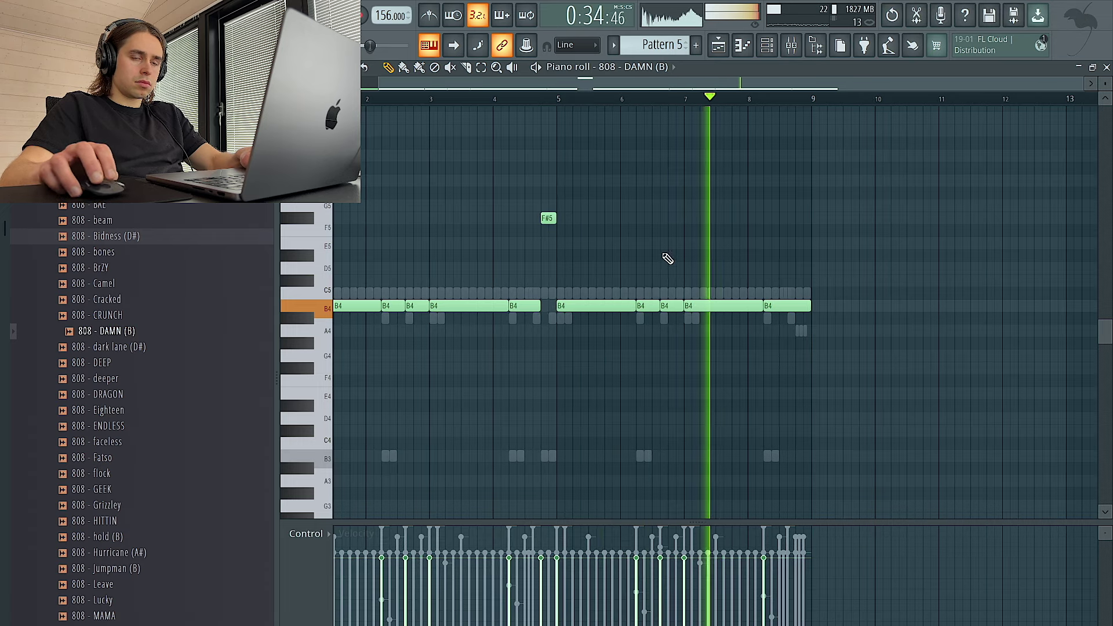
# - Rework the last 808 note in bar 8 into a descending run of short B5, F#5 and D5 note pairs
pyautogui.click(787, 306)
pyautogui.hotkey('ctrl', 'Up')
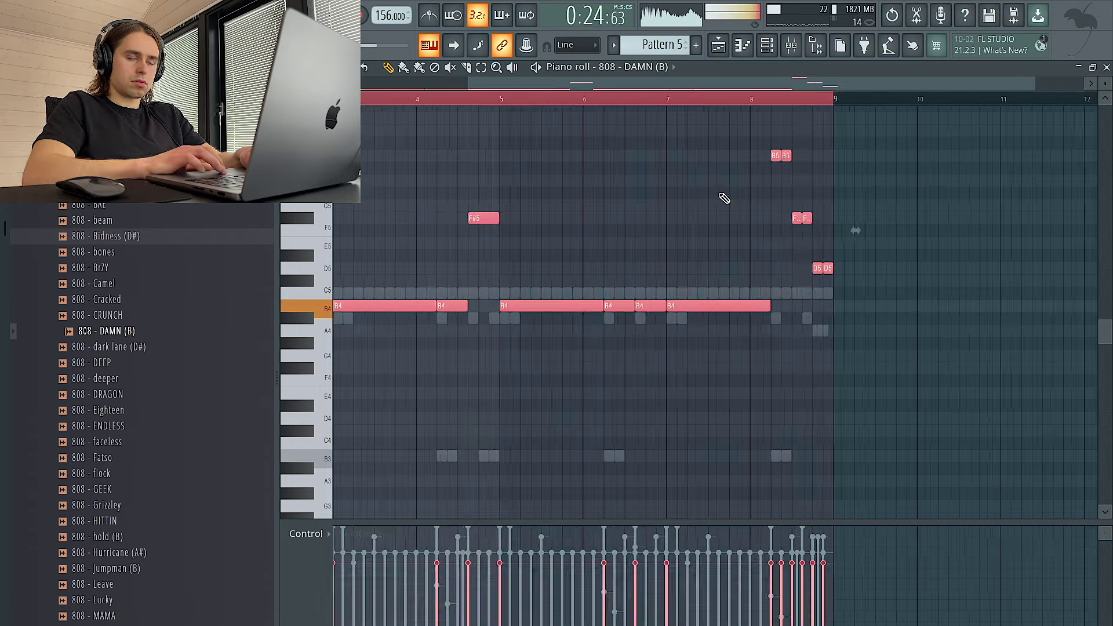
pyautogui.scroll(-3, 725, 198)
pyautogui.hotkey('ctrl', 'd')
# - Raise the short B4 notes late in bars 2 and 6 to C#5
pyautogui.moveTo(445, 308); pyautogui.dragTo(446, 266)
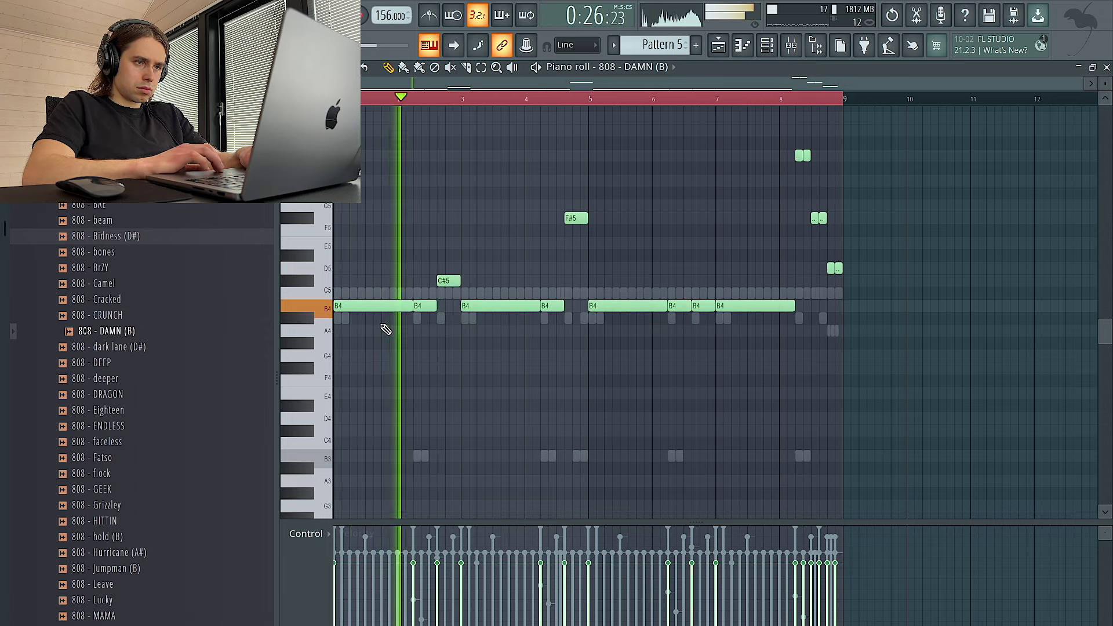
pyautogui.scroll(2, 385, 329)
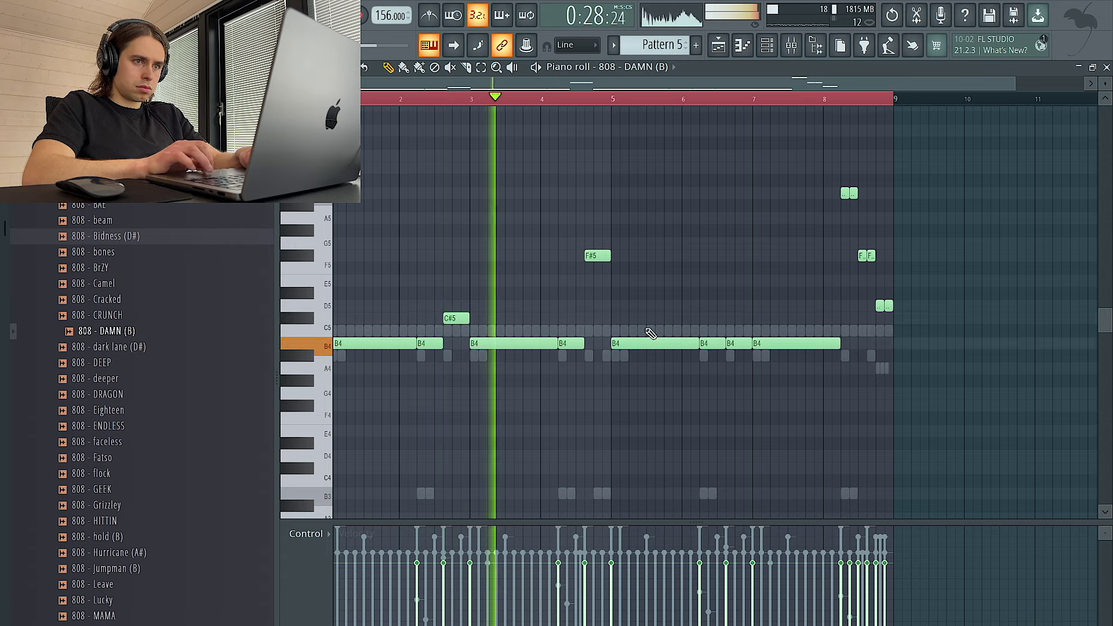
pyautogui.moveTo(731, 341); pyautogui.dragTo(734, 304)
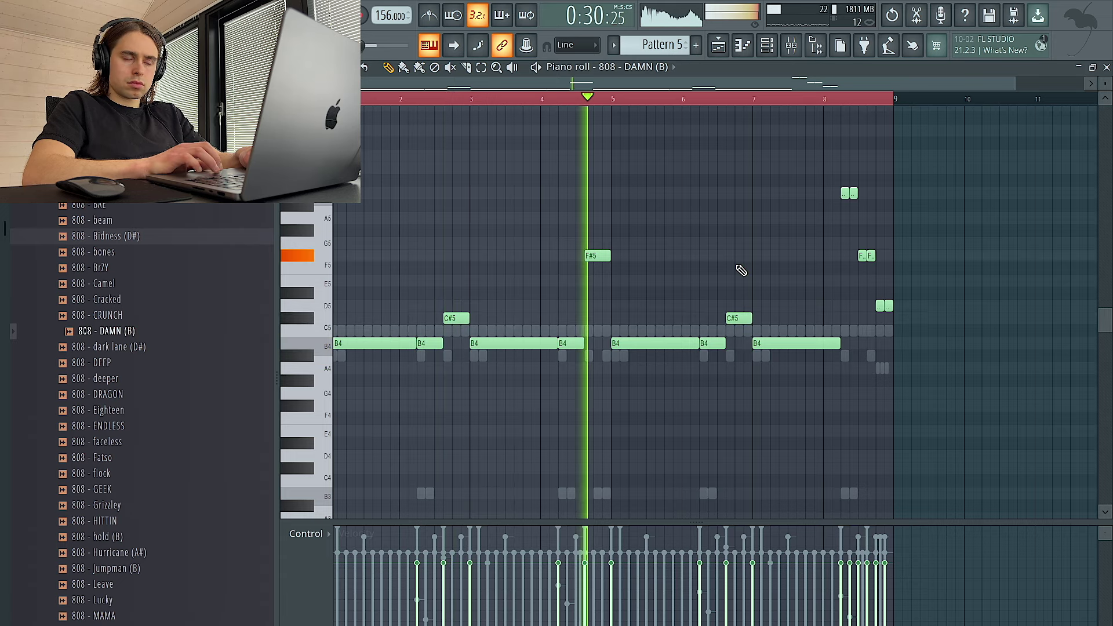
# - Delete the second B5 note in bar 8 and lower the C#5 note in bar 6 to B4
pyautogui.scroll(3, 895, 290)
pyautogui.moveTo(948, 385); pyautogui.dragTo(813, 183)
pyautogui.rightClick(816, 193)
pyautogui.moveTo(584, 319); pyautogui.dragTo(588, 345)
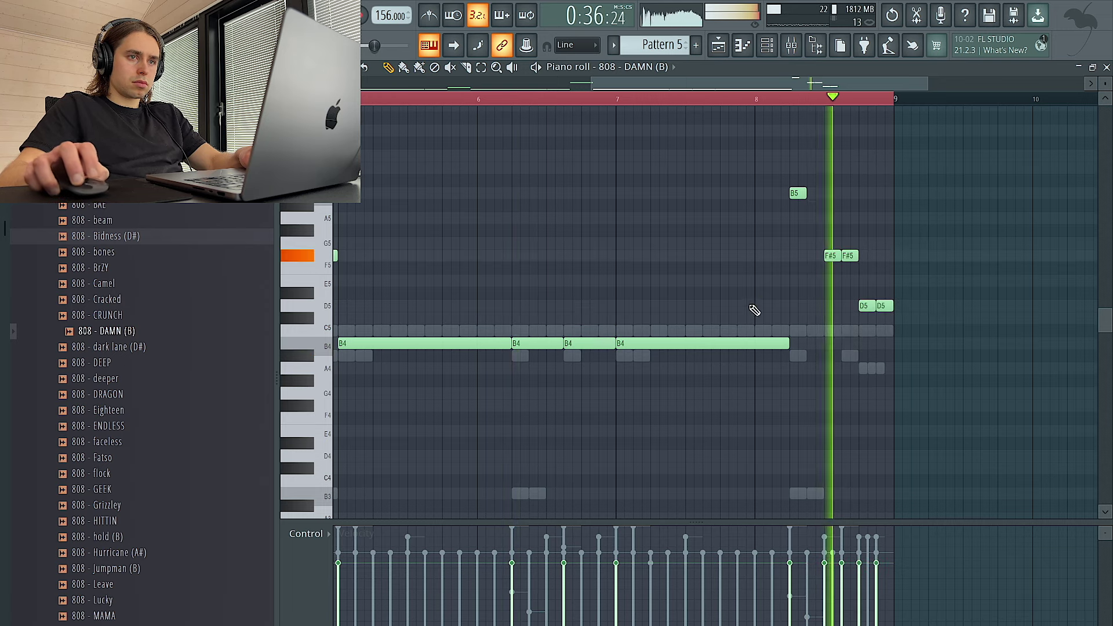
# - Delete the first F#5 note and the first D5 note of the closing run in bar 8
pyautogui.rightClick(646, 97)
pyautogui.click(649, 100)
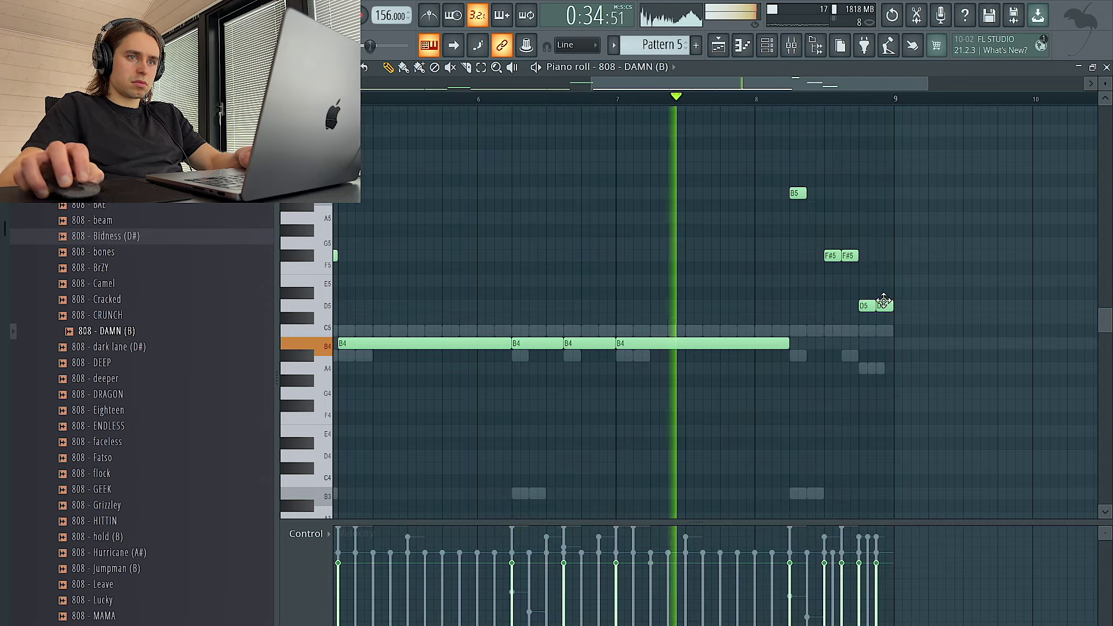
pyautogui.rightClick(833, 257)
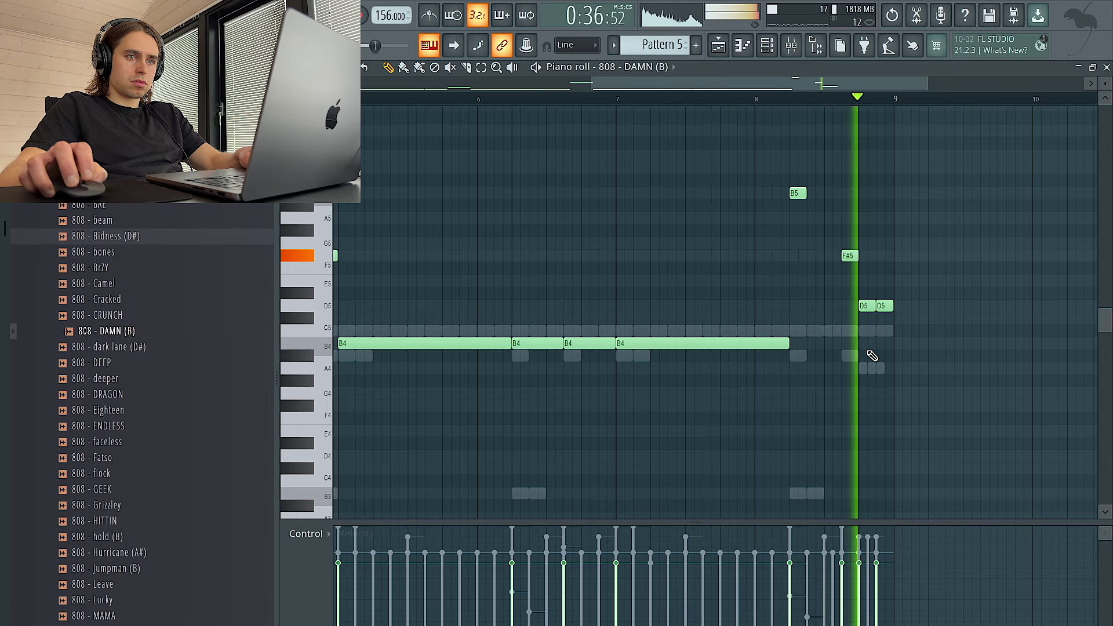
pyautogui.rightClick(866, 306)
# - Extend all 808 notes legato to close the gaps and lower the final D5 note to B4
pyautogui.hotkey('ctrl', 'a')
pyautogui.hotkey('ctrl', 'l')
pyautogui.hotkey('ctrl', 'd')
pyautogui.moveTo(882, 305); pyautogui.dragTo(877, 347)
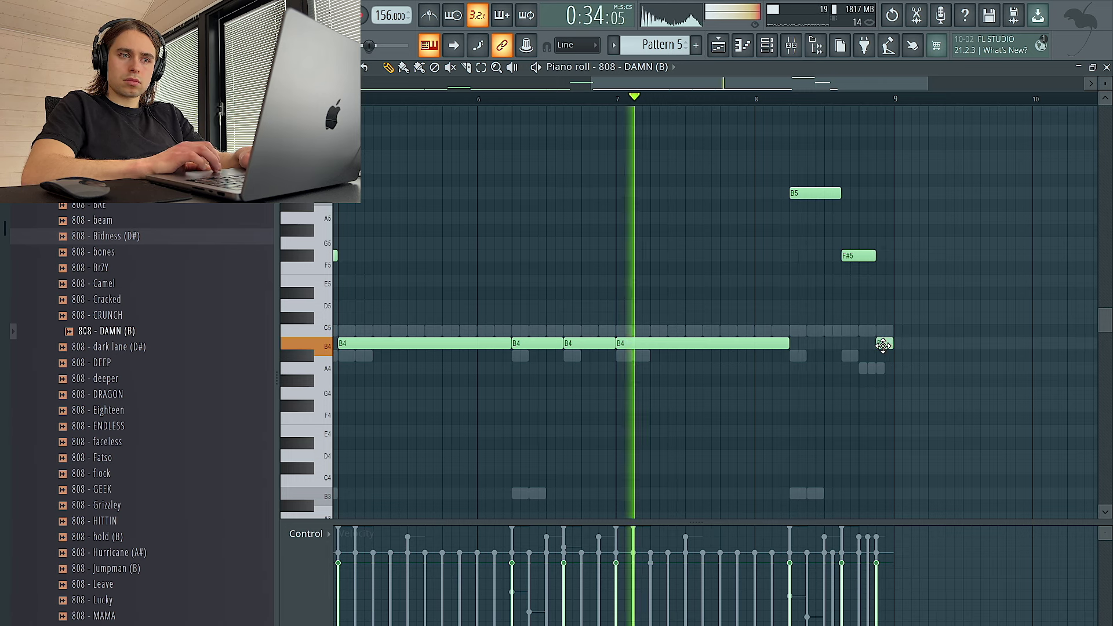
pyautogui.scroll(-3, 882, 345)
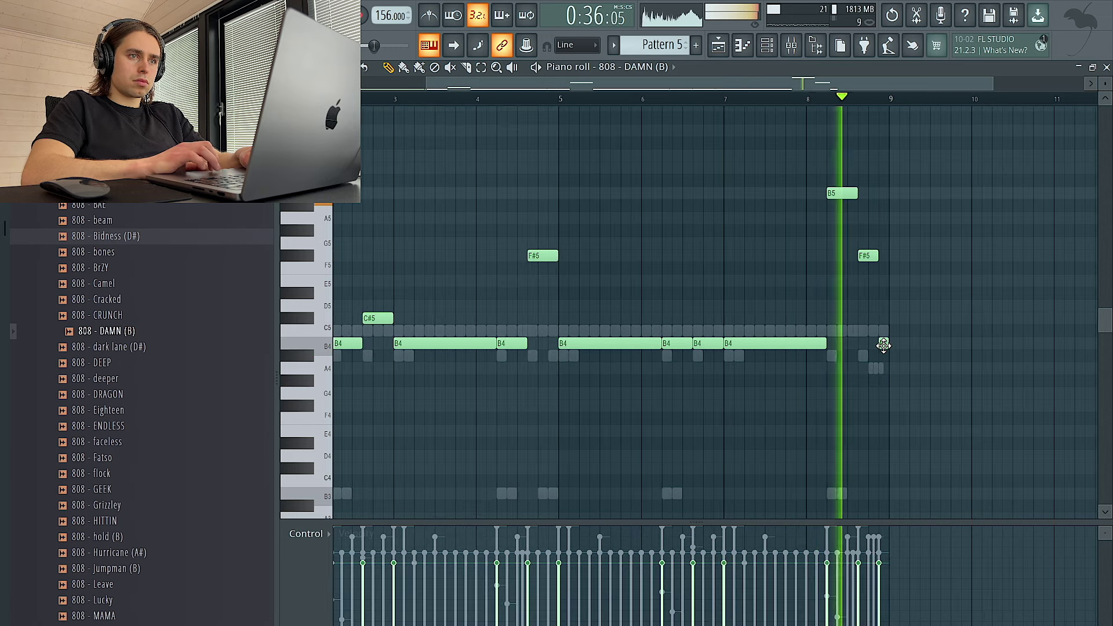
# - Replace the Hihat - clean channel's sample with Hihat - SKITZO from the Hihats folder
pyautogui.click(767, 45)
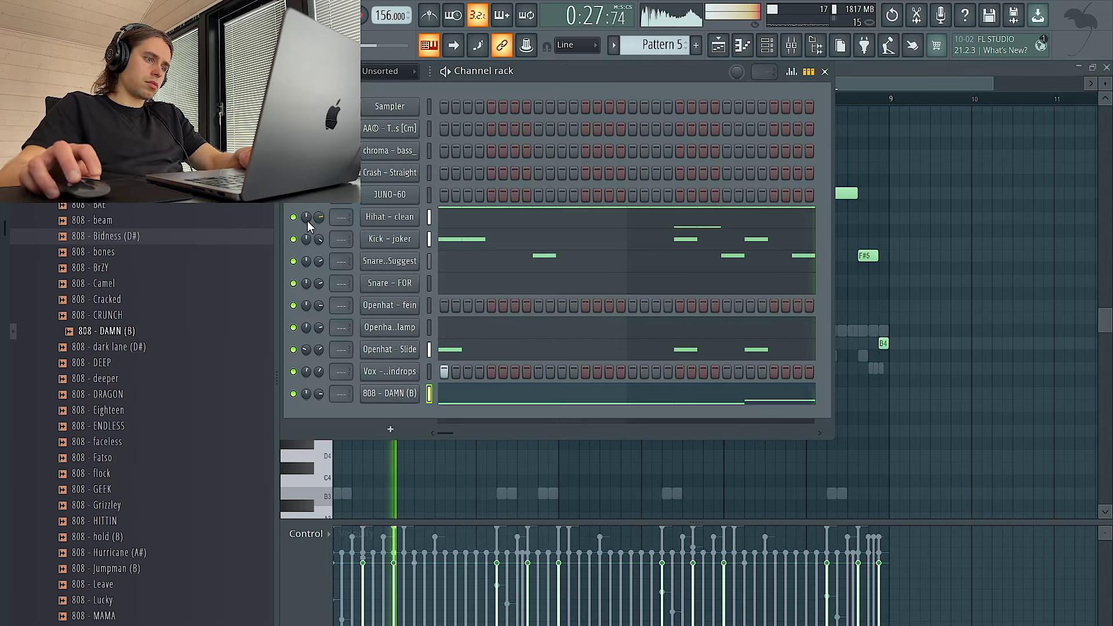
pyautogui.scroll(-15, 139, 236)
pyautogui.click(131, 297)
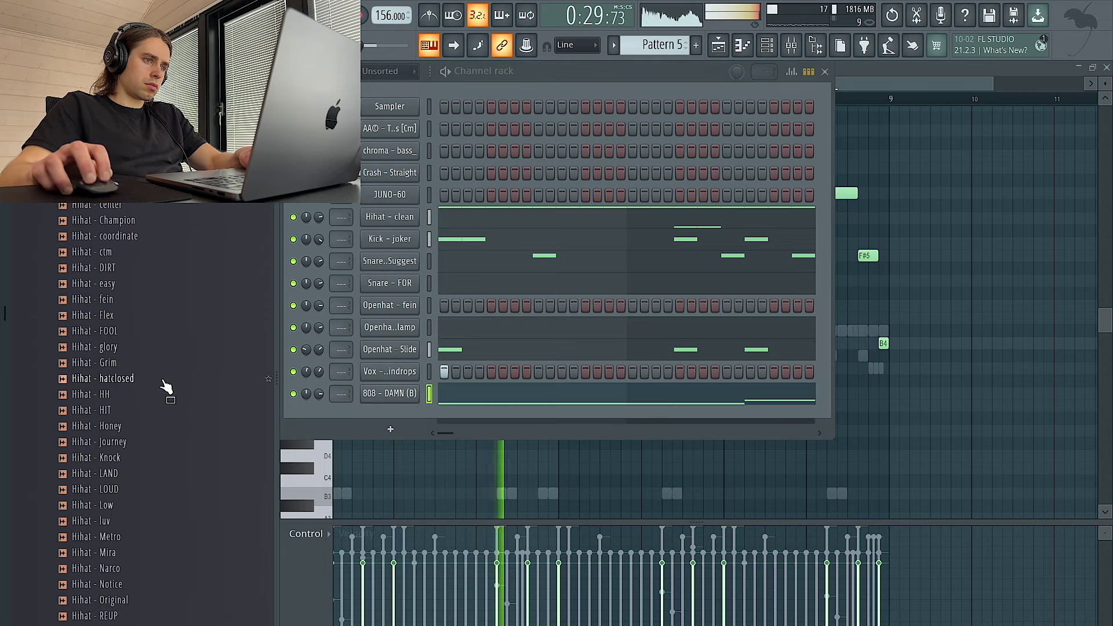
pyautogui.scroll(-2, 148, 440)
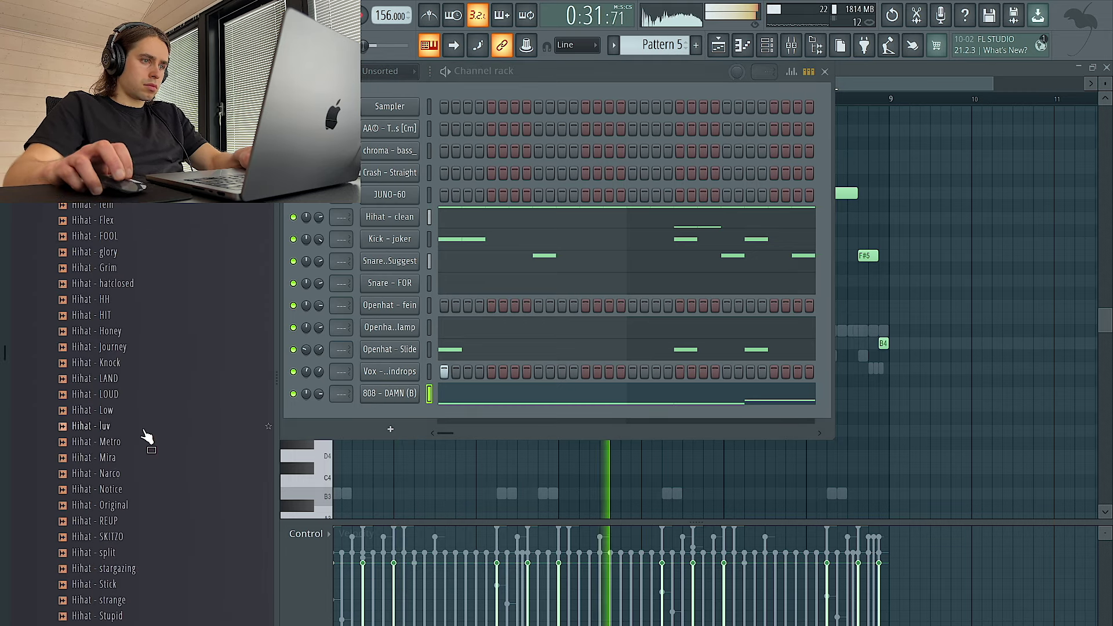
pyautogui.moveTo(145, 540); pyautogui.dragTo(388, 223)
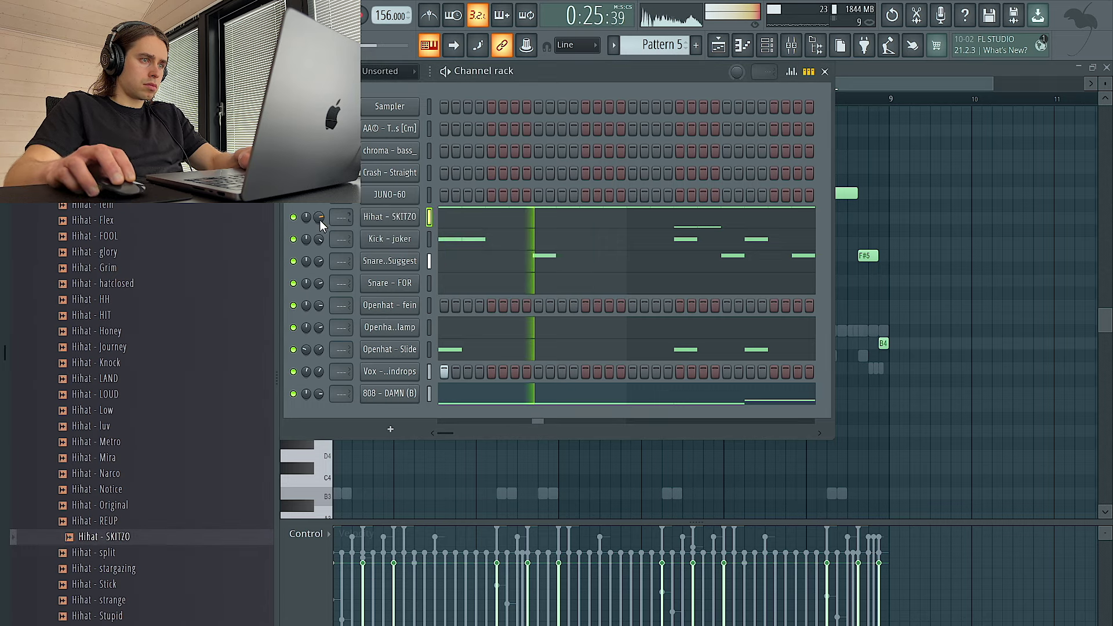
# - Replace the hi-hat channel's sample with Hihat - strange
pyautogui.scroll(-3, 154, 371)
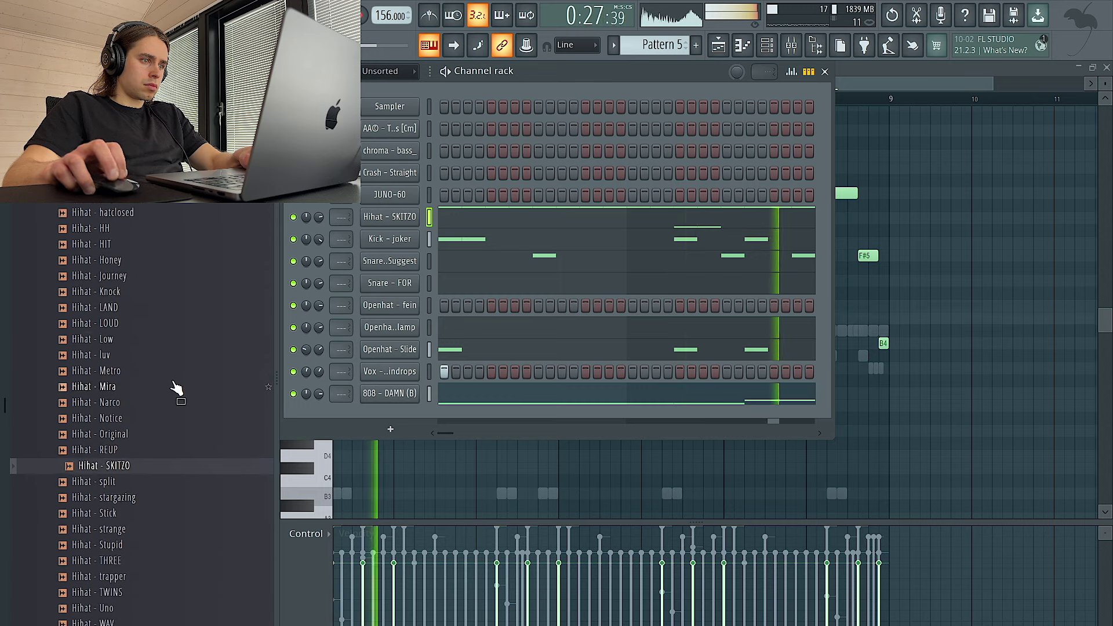
pyautogui.click(161, 415)
pyautogui.click(167, 441)
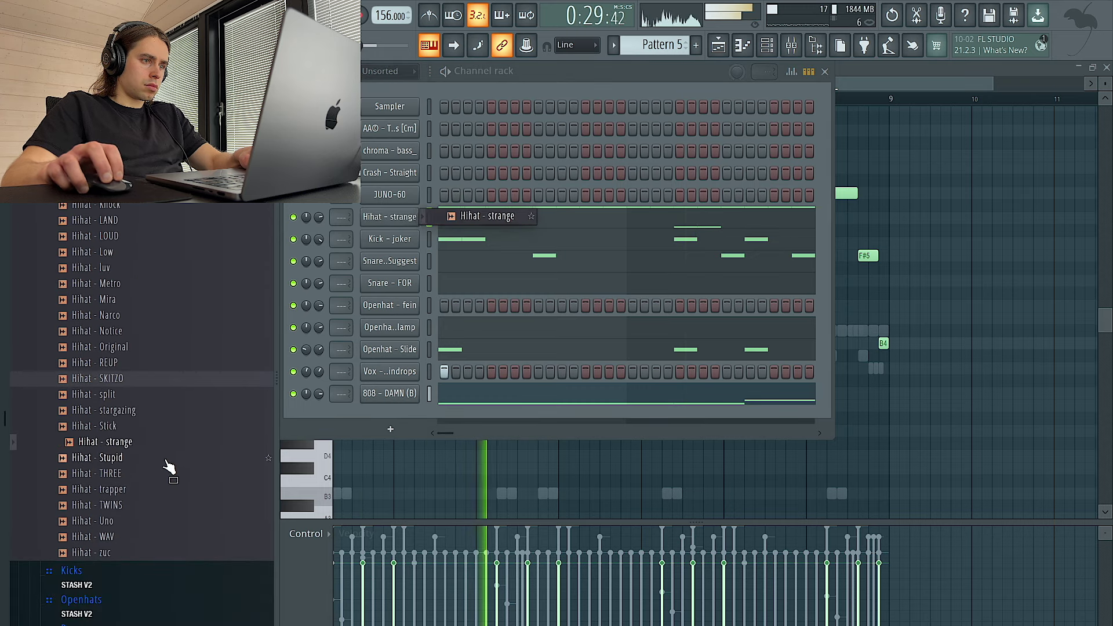
# - Audition the remaining samples in the Hihats folder and settle on Hihat - TWINS for the main hi-hat channel
pyautogui.click(162, 506)
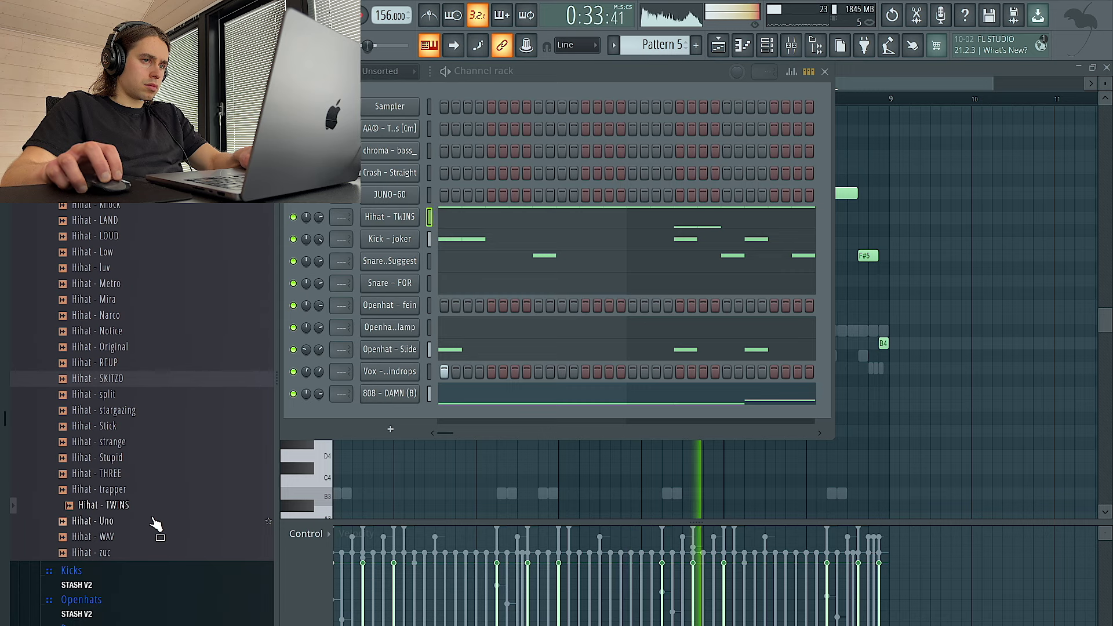
pyautogui.click(152, 519)
pyautogui.click(144, 537)
pyautogui.click(144, 553)
pyautogui.scroll(10, 143, 510)
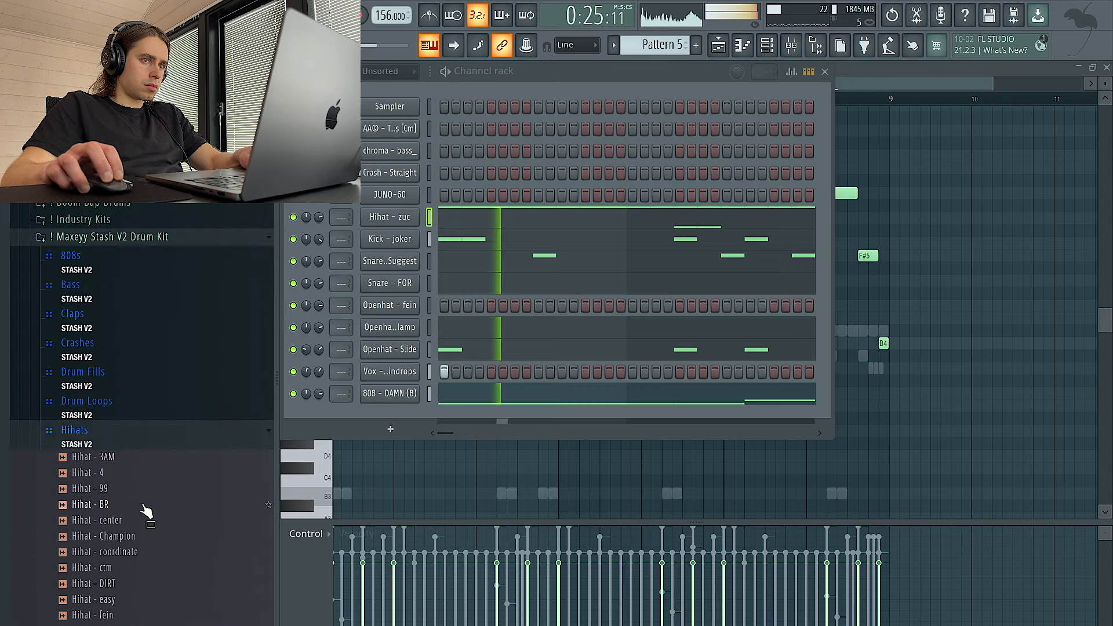
pyautogui.scroll(-10, 143, 517)
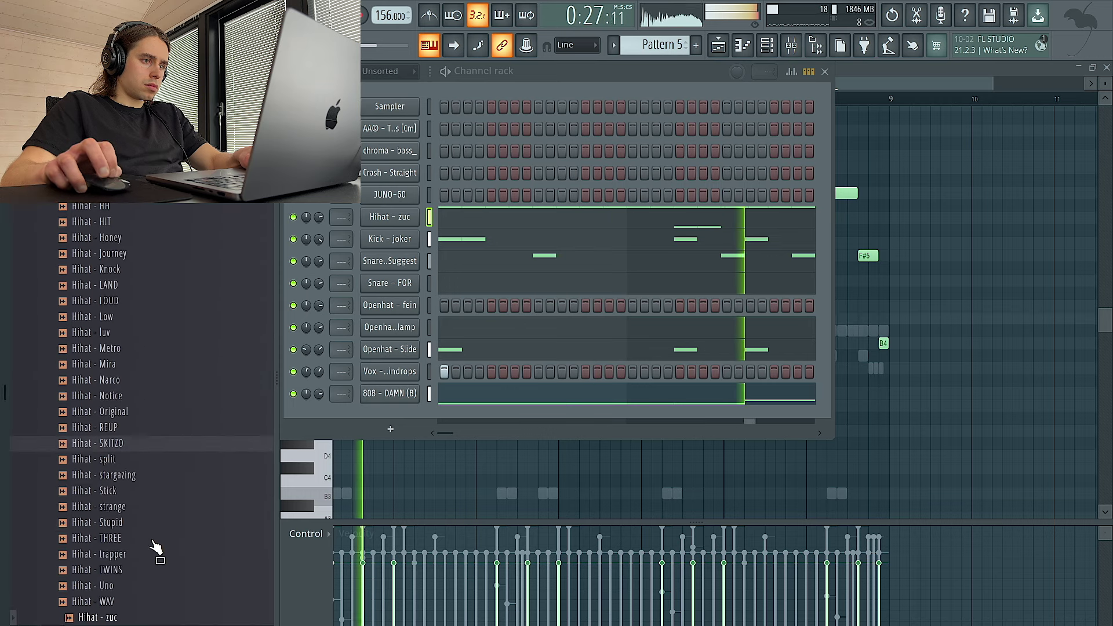
pyautogui.click(150, 552)
pyautogui.click(148, 567)
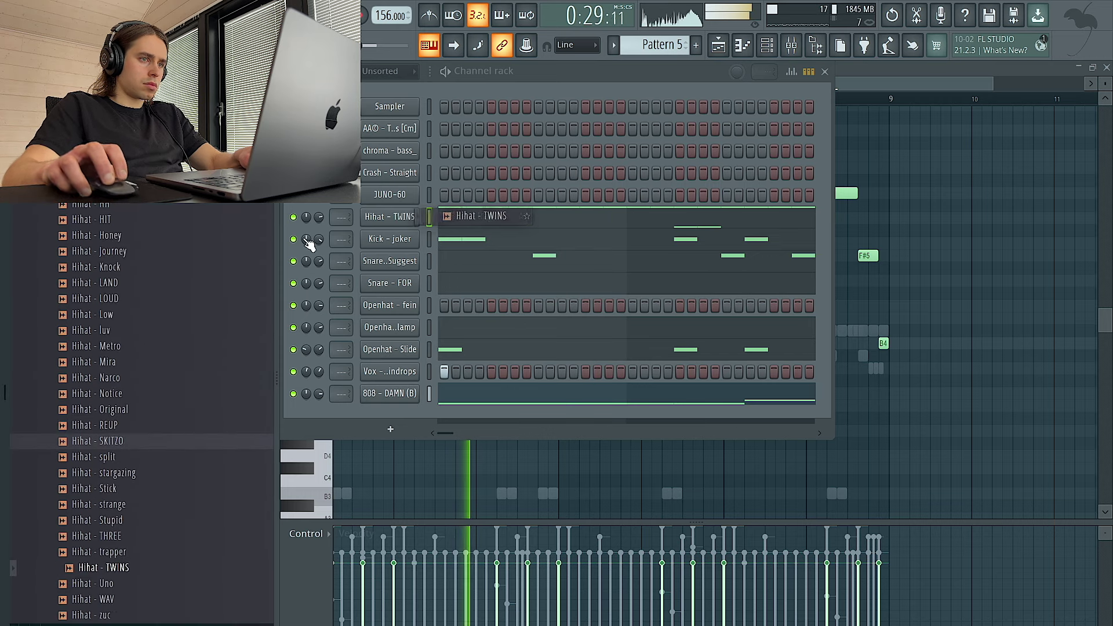
pyautogui.click(374, 219)
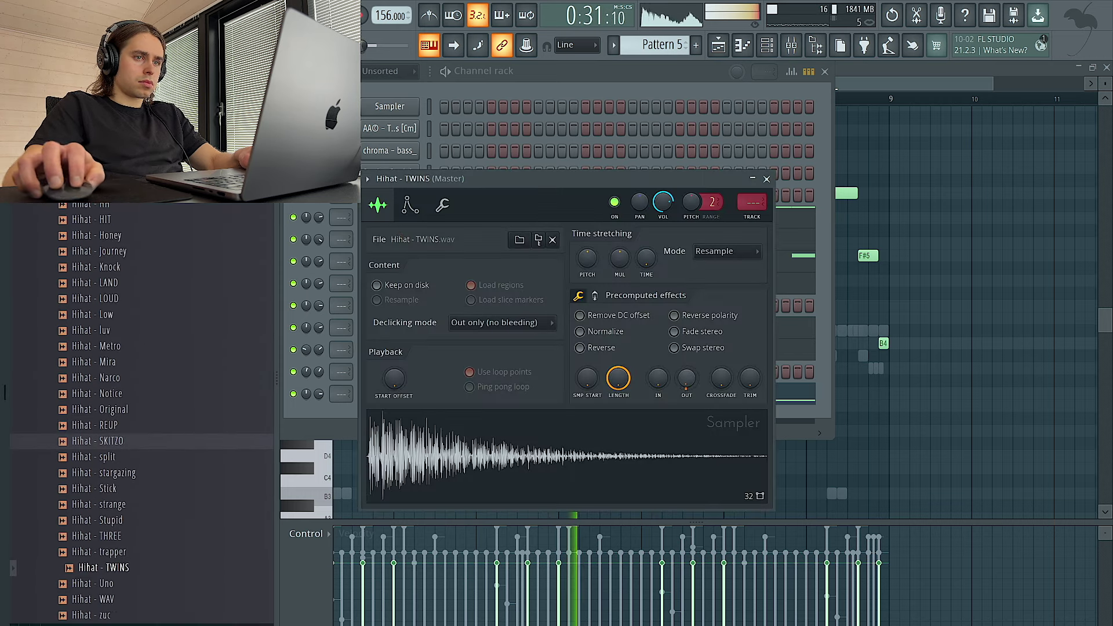
pyautogui.click(766, 179)
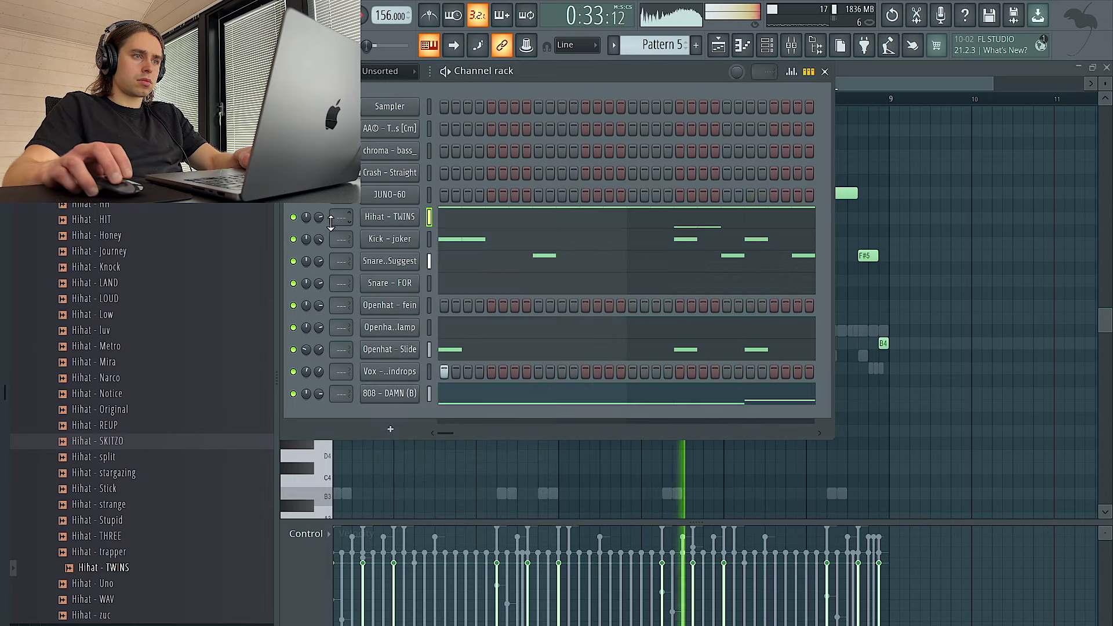
# - Add Hihat - hatclosed from the Hihats folder as a new channel and fill it with a hit every four steps
pyautogui.scroll(5, 149, 377)
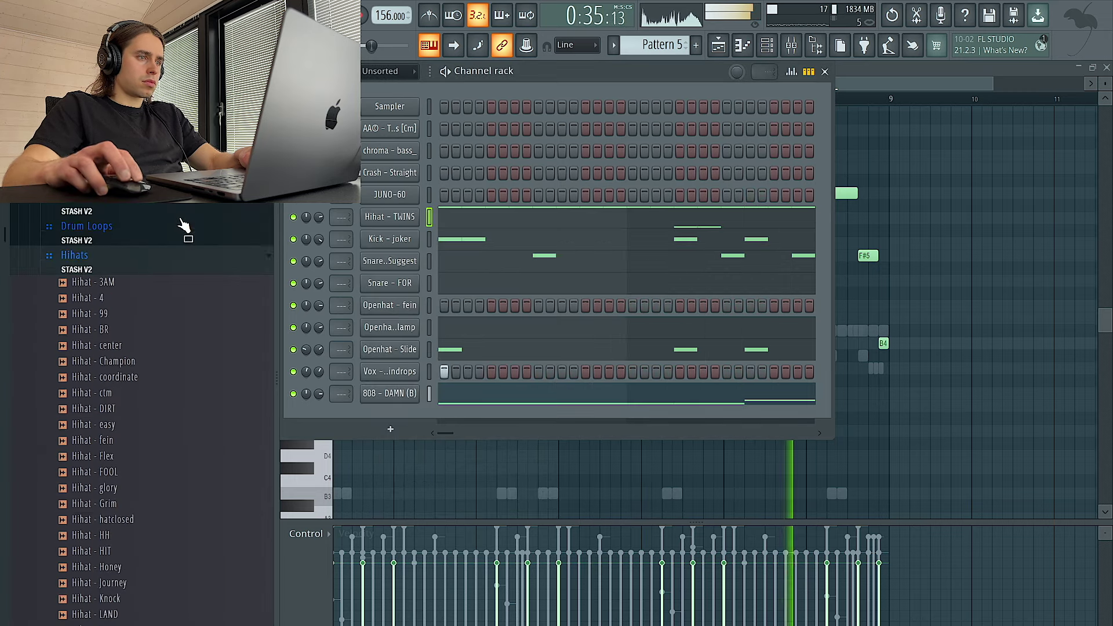
pyautogui.click(142, 412)
pyautogui.moveTo(145, 421); pyautogui.dragTo(389, 417)
pyautogui.rightClick(406, 415)
pyautogui.click(574, 464)
# - Lengthen all of the Hihat - hatclosed notes and transpose them down one octave to C4
pyautogui.rightClick(391, 421)
pyautogui.click(459, 416)
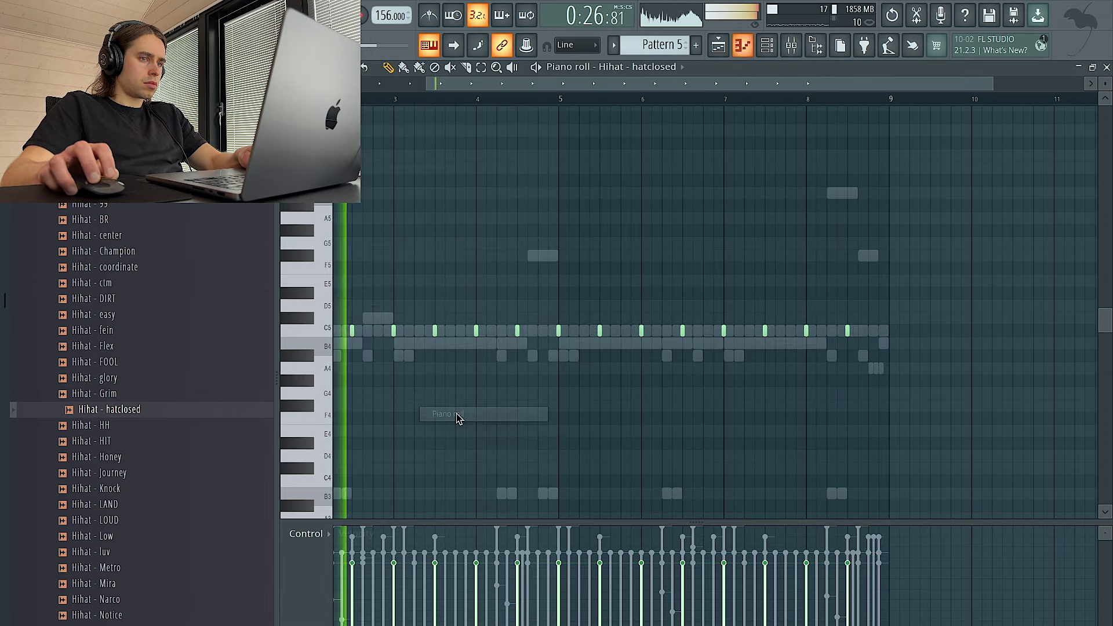
pyautogui.press('super+a')
pyautogui.moveTo(397, 330); pyautogui.dragTo(418, 331)
pyautogui.scroll(-2, 418, 329)
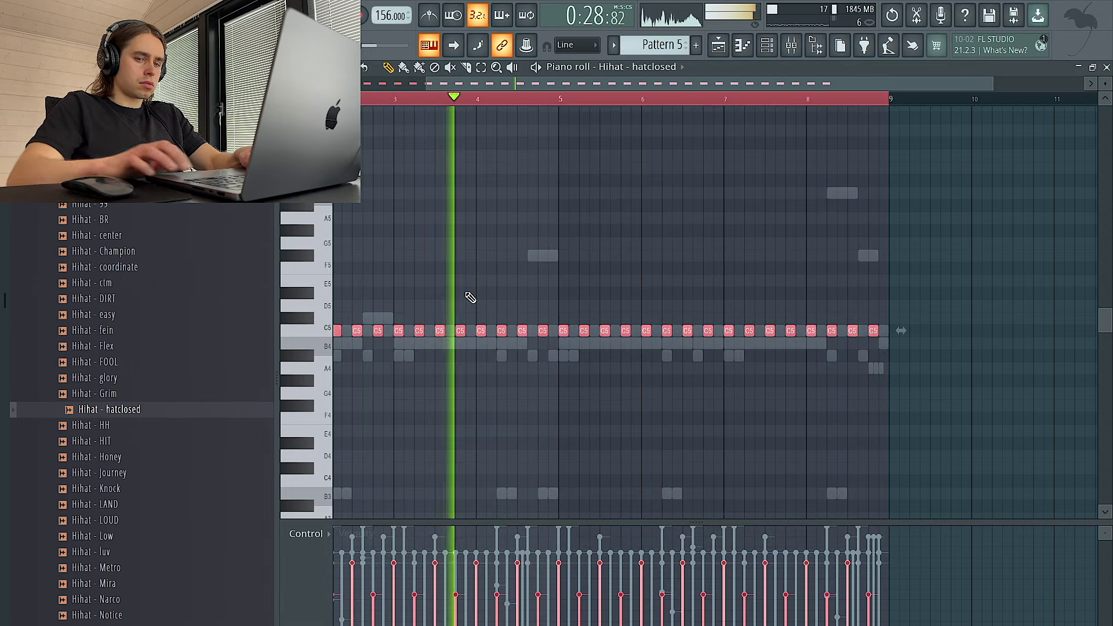
pyautogui.press('super+Down')
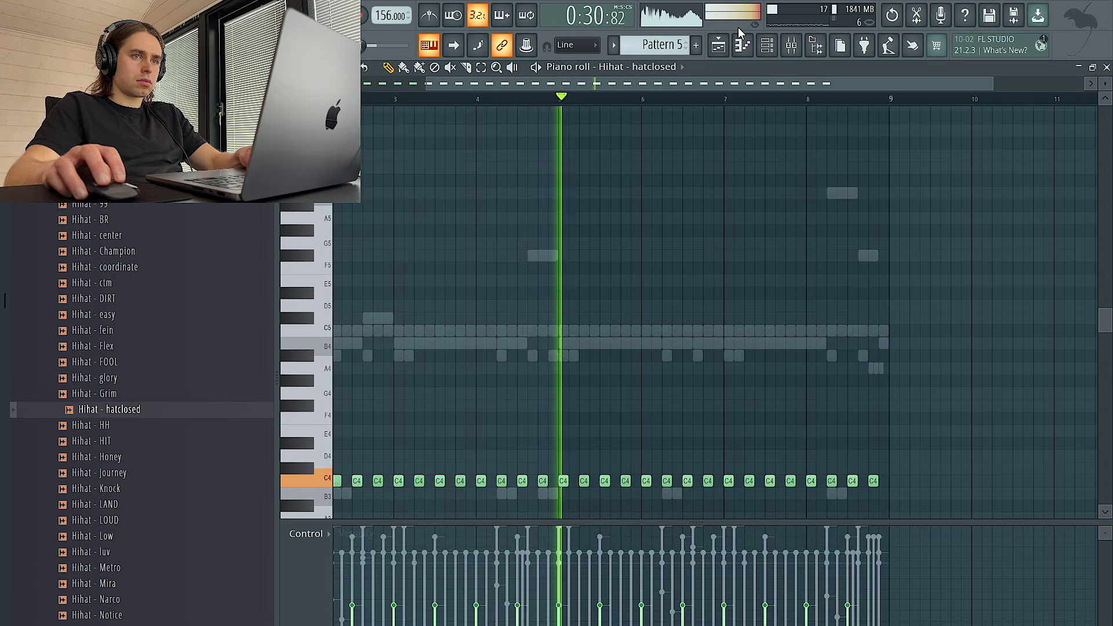
# - Randomize the panning of the Hihat - hatclosed notes with a different seed and accept the result
pyautogui.hotkey('alt', 'r')
pyautogui.click(504, 404)
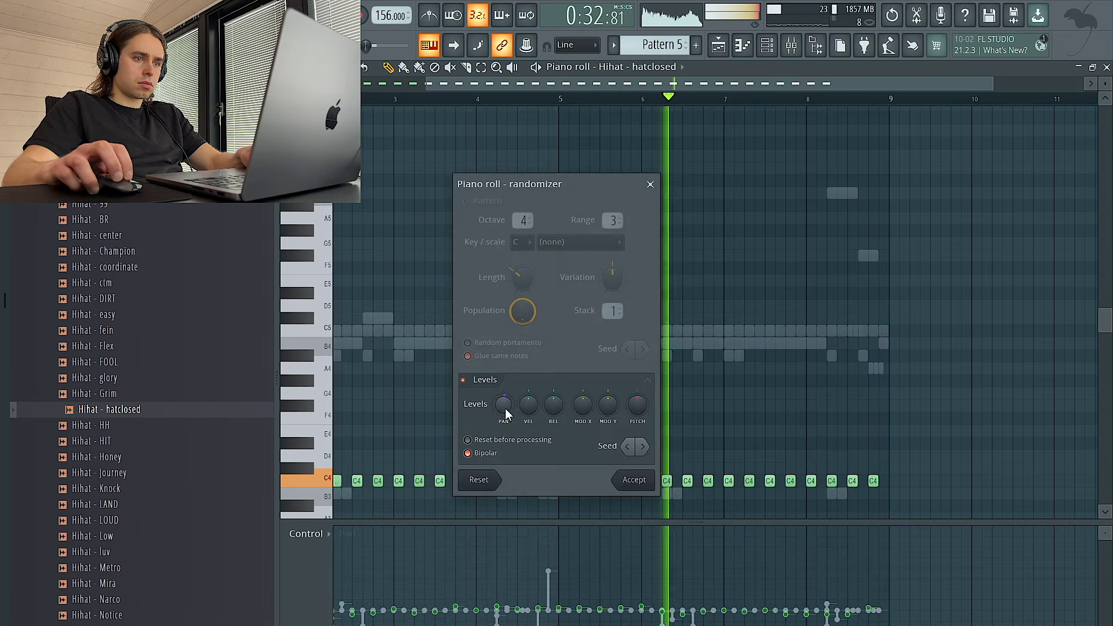
pyautogui.click(626, 446)
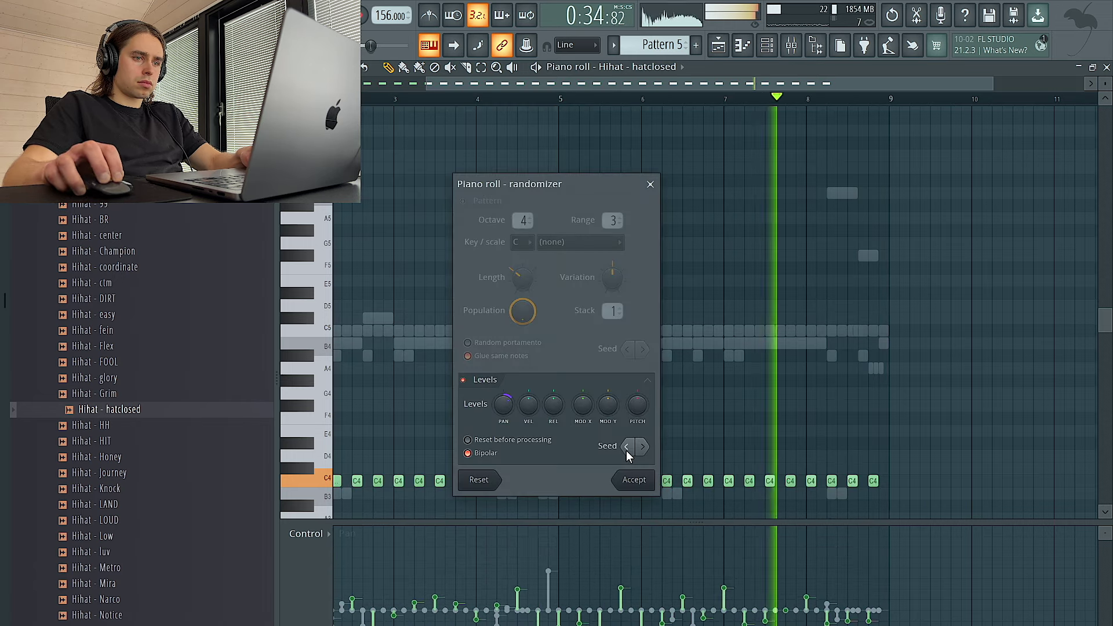
pyautogui.click(643, 486)
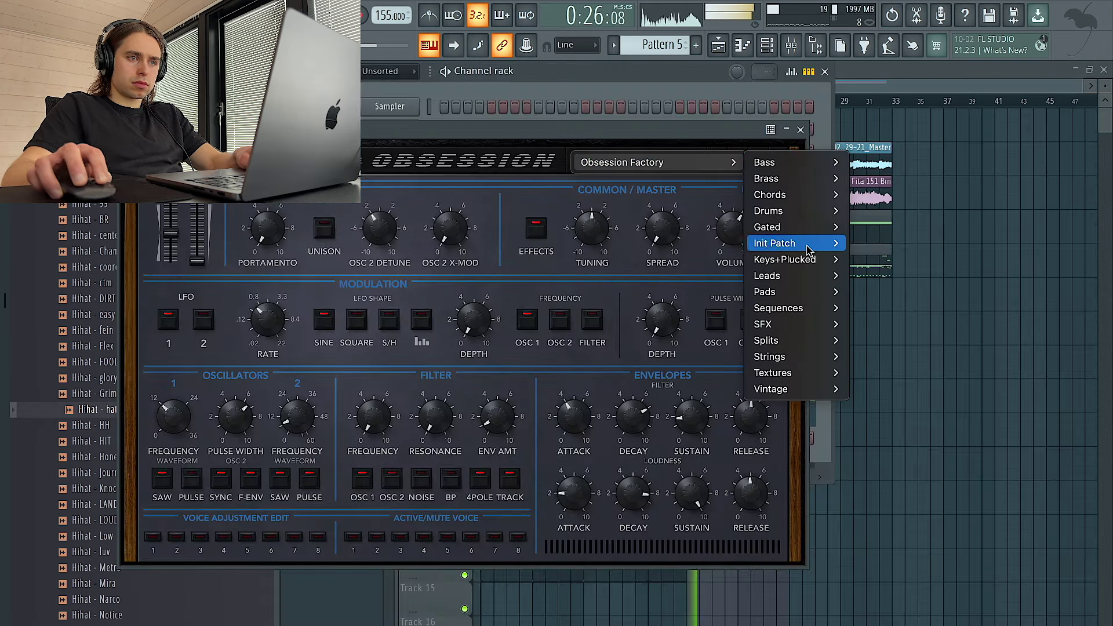
# - Load the Hunter Wave KS preset from Obsession's Leads category and close the synth window
pyautogui.moveTo(806, 278)
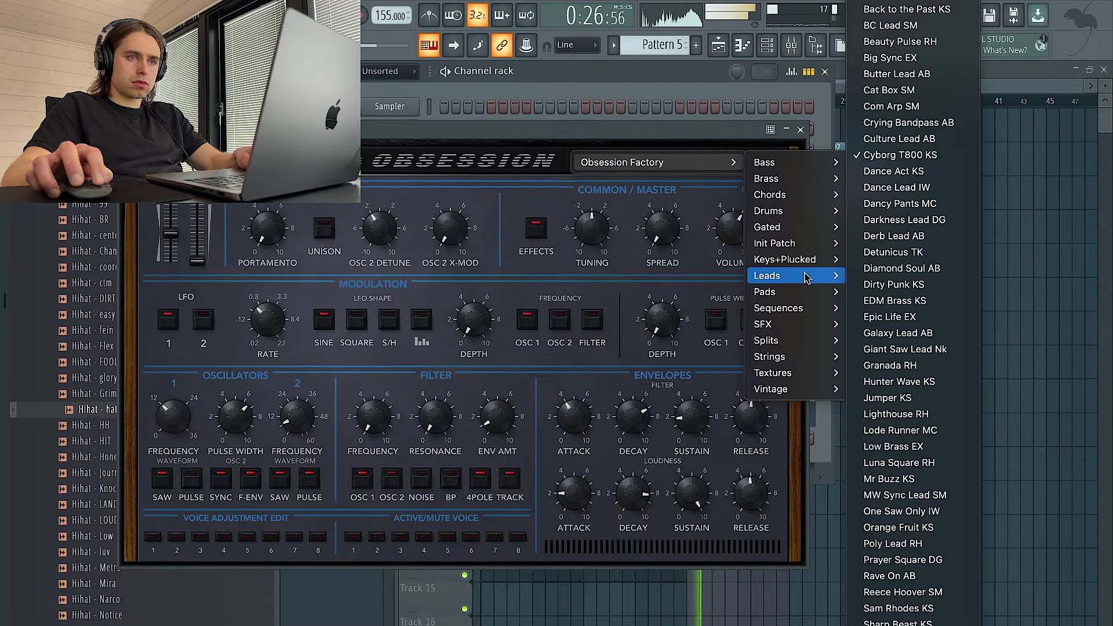
pyautogui.click(893, 401)
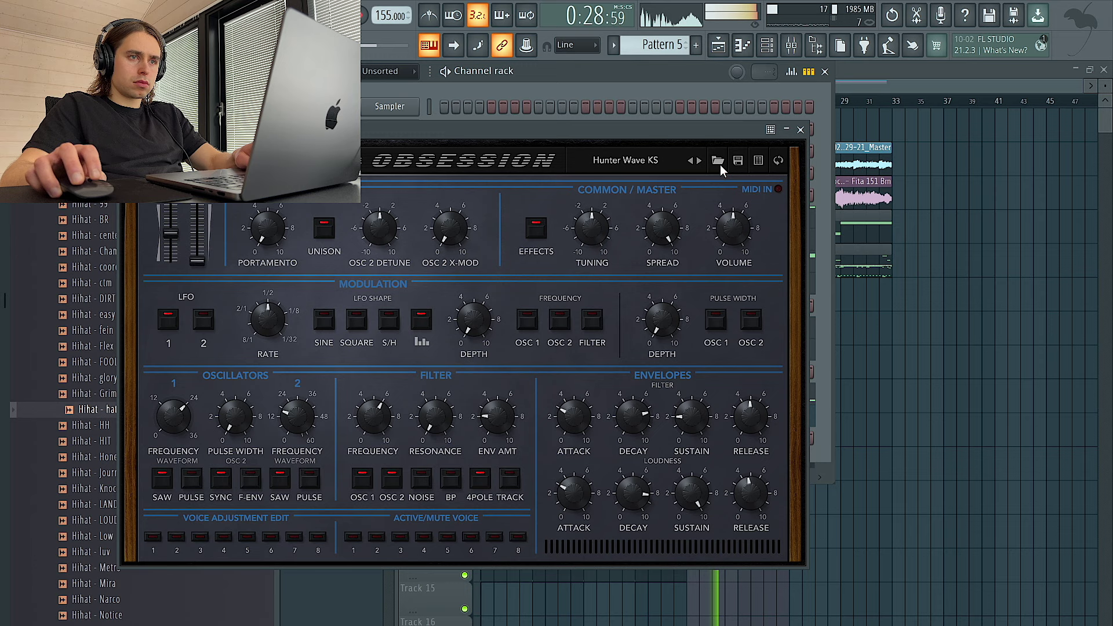
pyautogui.click(800, 130)
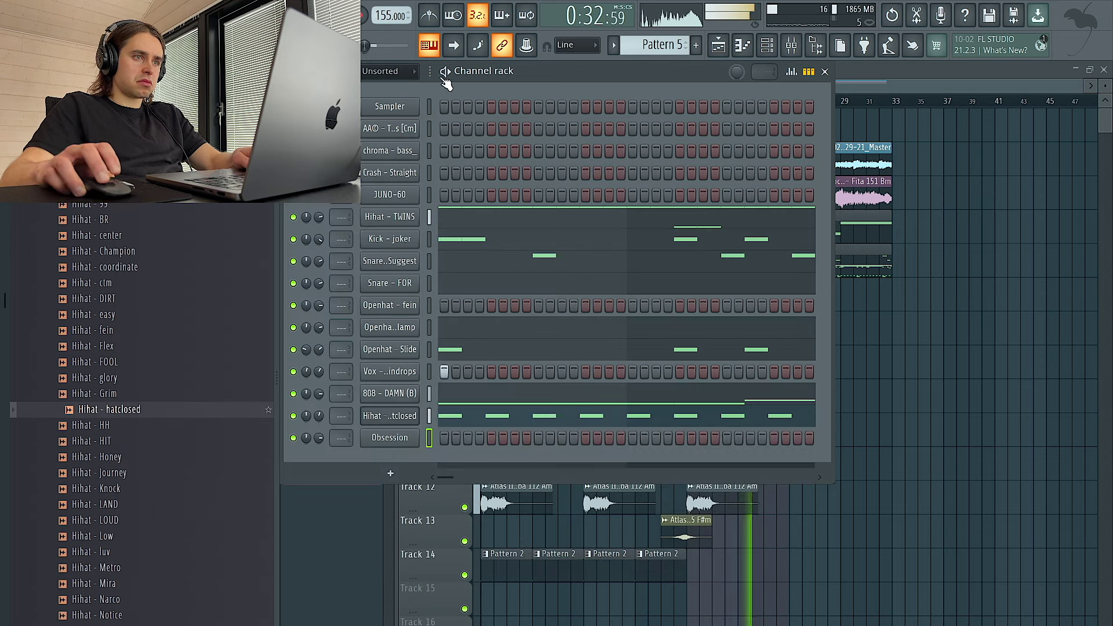
pyautogui.rightClick(429, 47)
pyautogui.press('Escape')
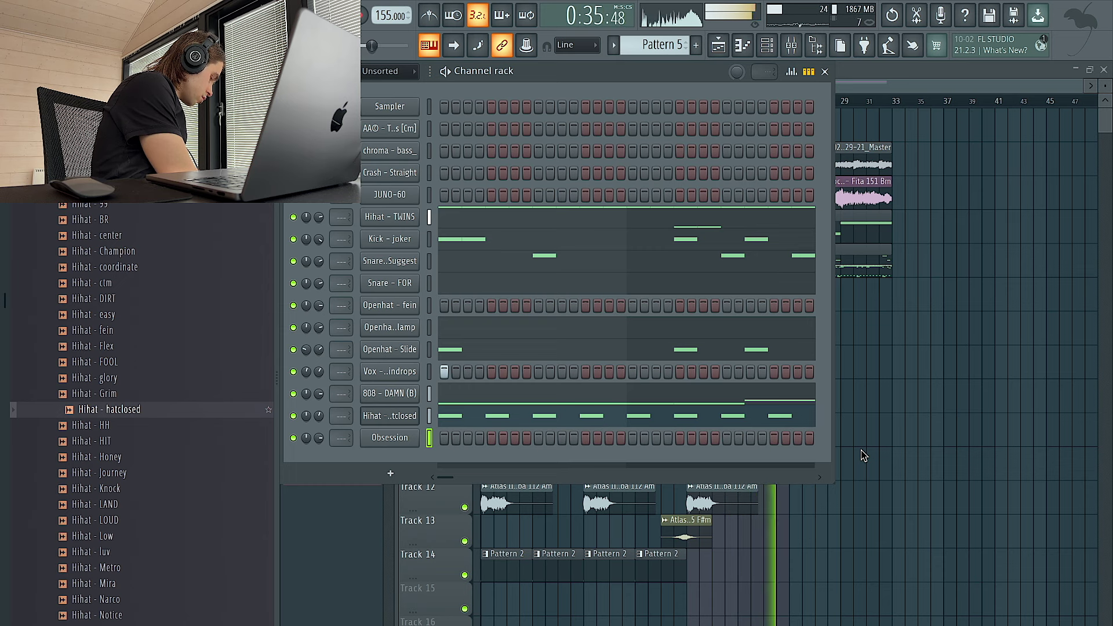
pyautogui.press('space')
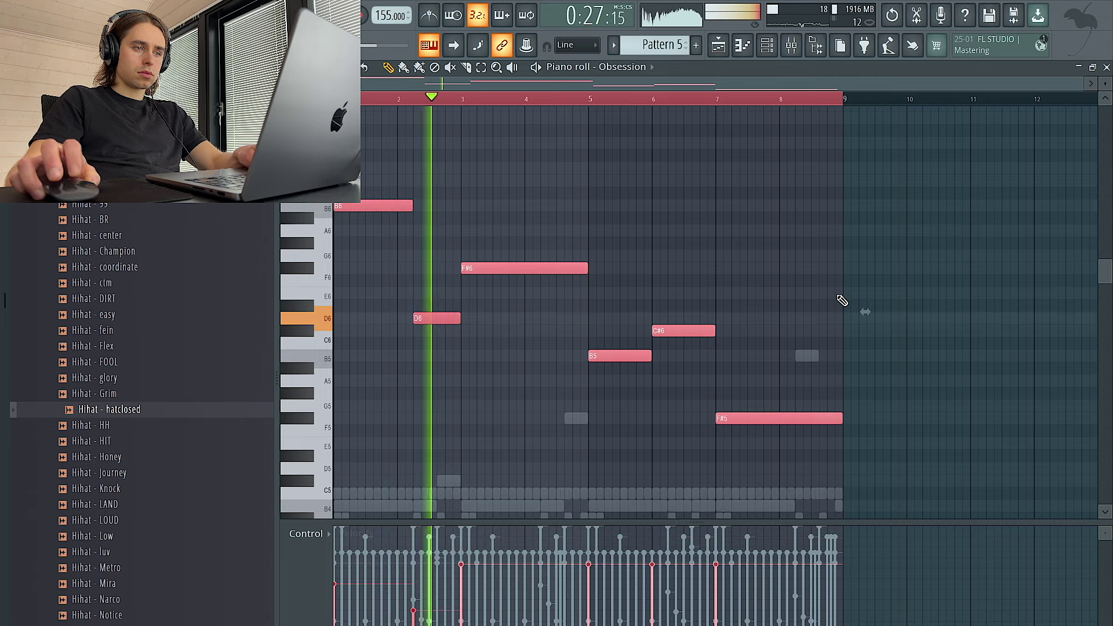
# - Start the Obsession melody's C#6 note in bar 6 one beat later and extend the preceding B5 note legato to meet it
pyautogui.hotkey('ctrl', 'd')
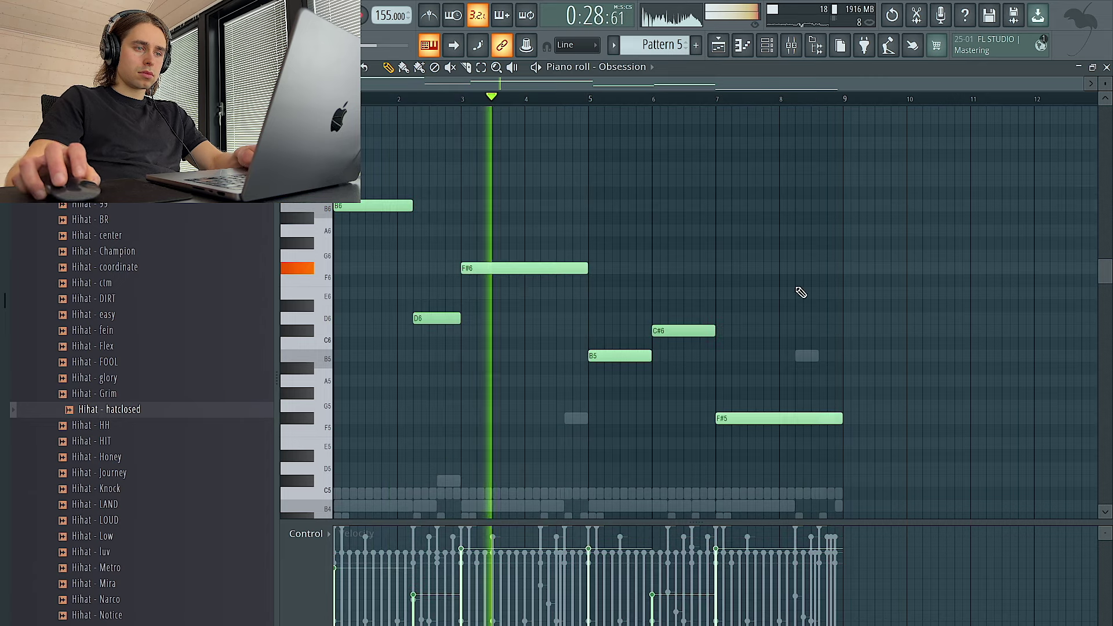
pyautogui.click(766, 45)
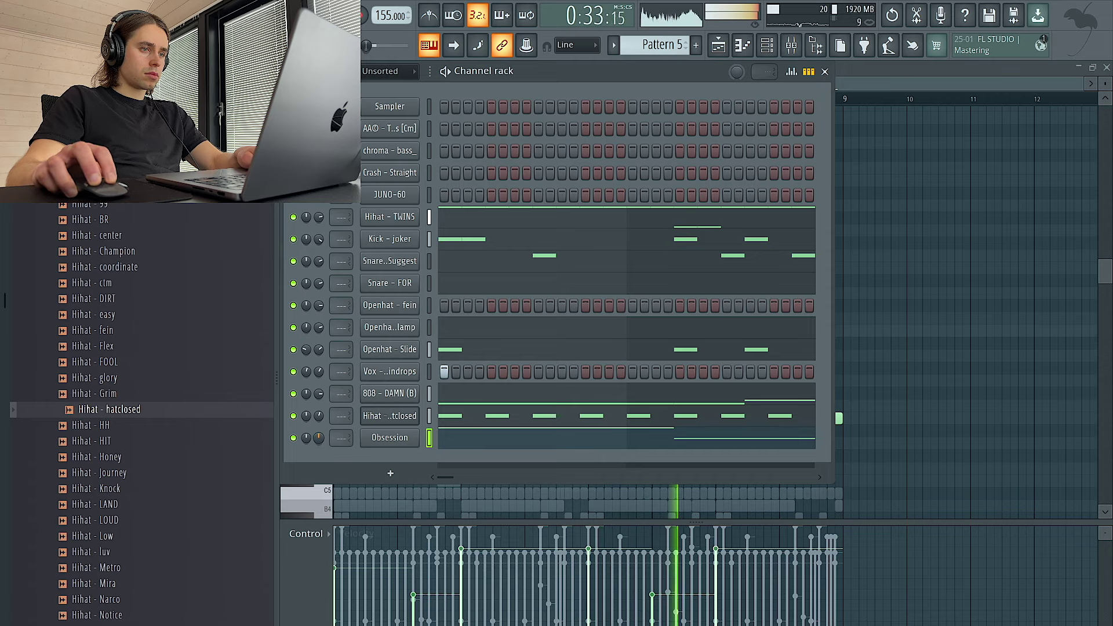
pyautogui.rightClick(974, 353)
pyautogui.moveTo(673, 334); pyautogui.dragTo(690, 334)
pyautogui.hotkey('ctrl', 'l')
pyautogui.hotkey('ctrl', 'l')
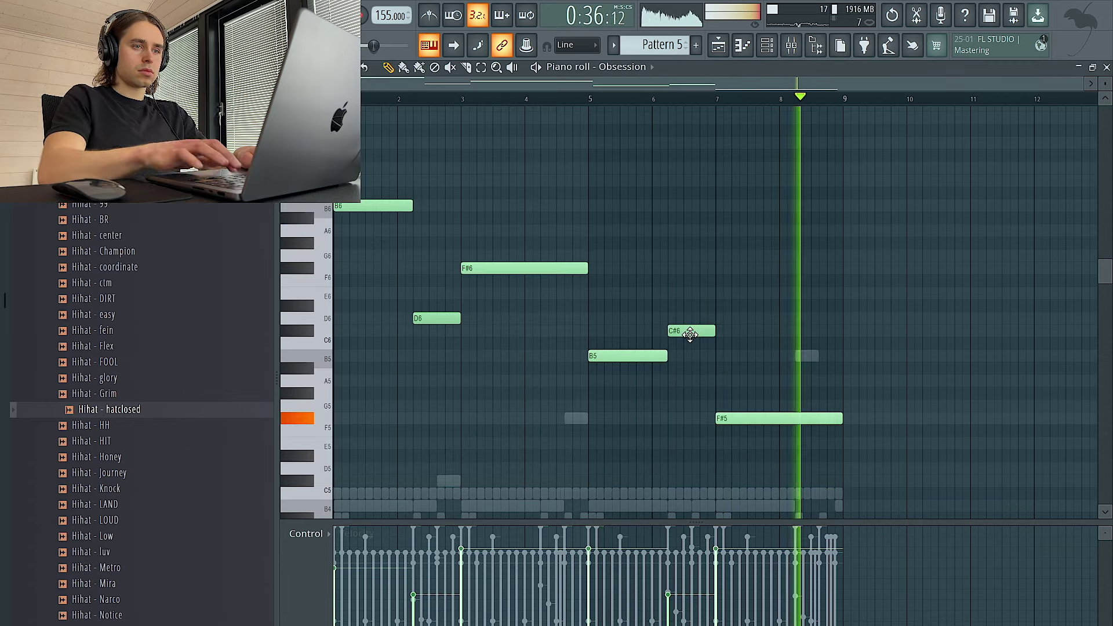
# - Route the Obsession channel to mixer insert 11 and select that insert in the mixer
pyautogui.click(766, 45)
pyautogui.moveTo(342, 442); pyautogui.dragTo(342, 406)
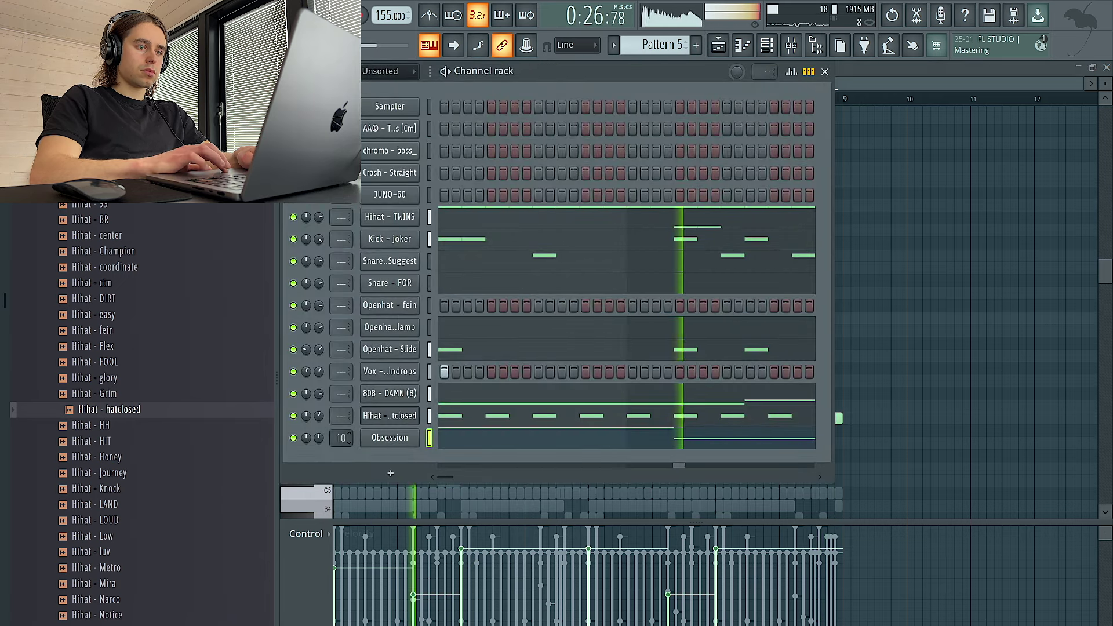
pyautogui.click(795, 48)
pyautogui.click(793, 46)
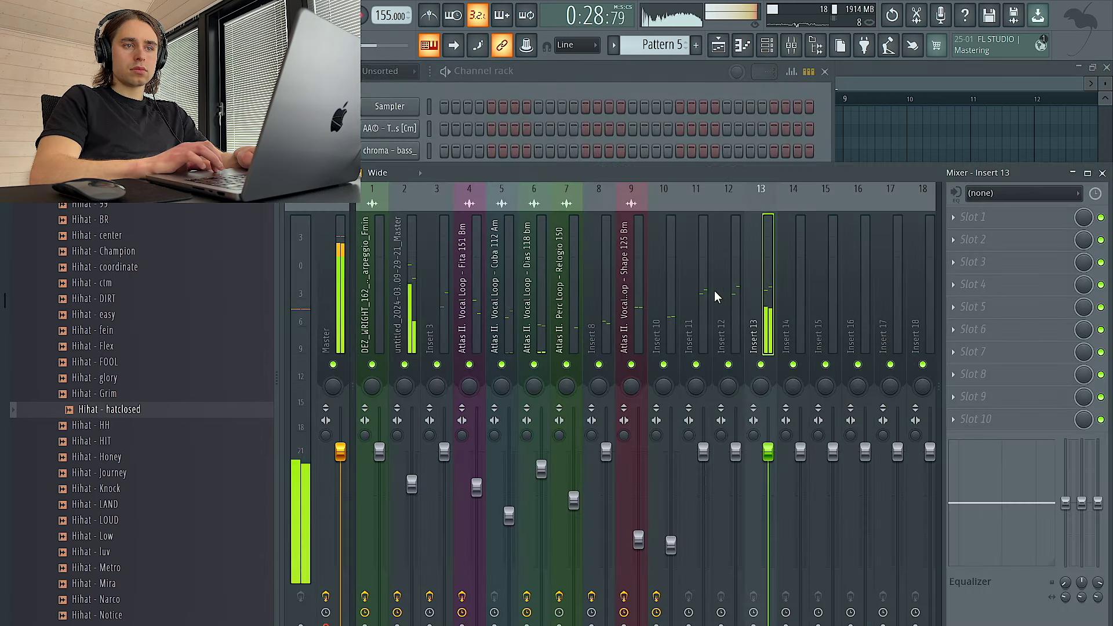
pyautogui.click(728, 309)
pyautogui.click(696, 309)
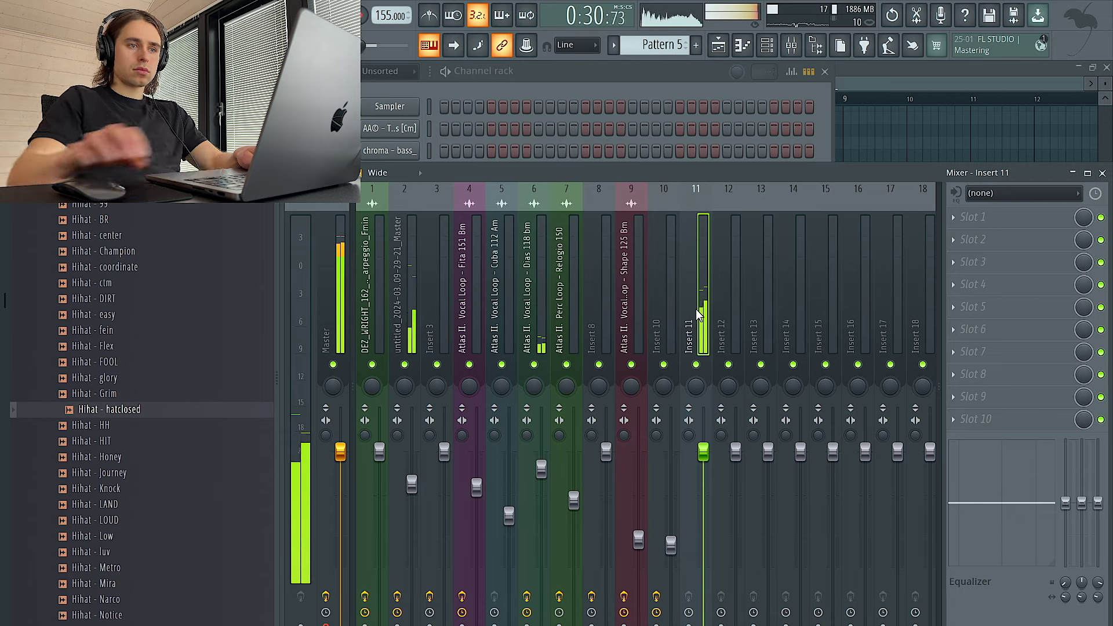
# - Load Little Plate in insert 11's first effect slot and Fruity Parametric EQ 2 in its fourth slot
pyautogui.click(985, 217)
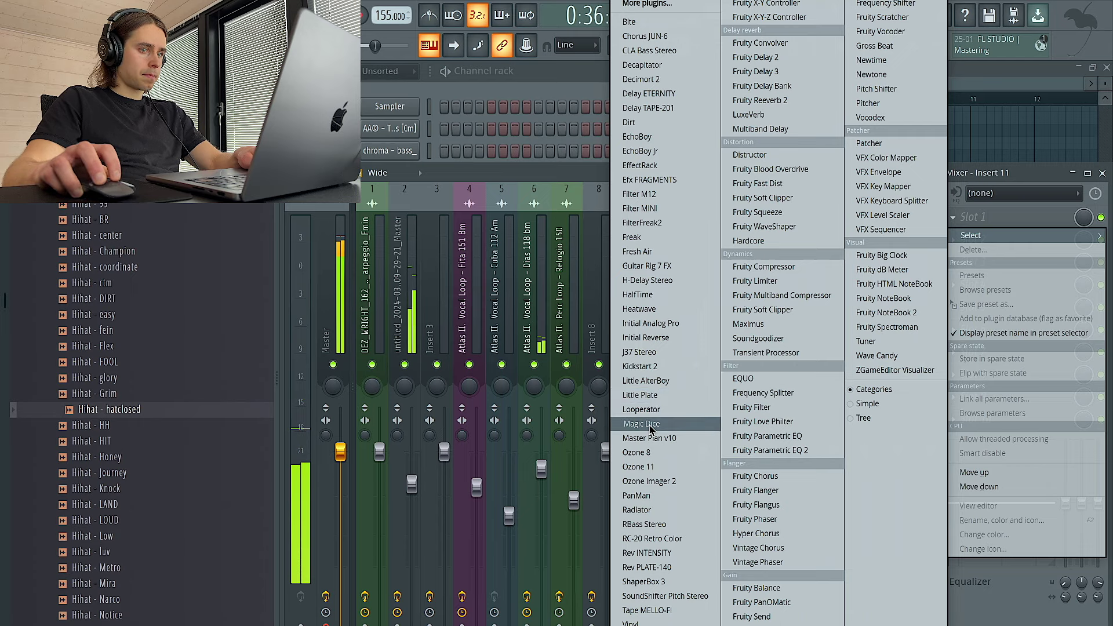
pyautogui.click(640, 395)
pyautogui.click(717, 91)
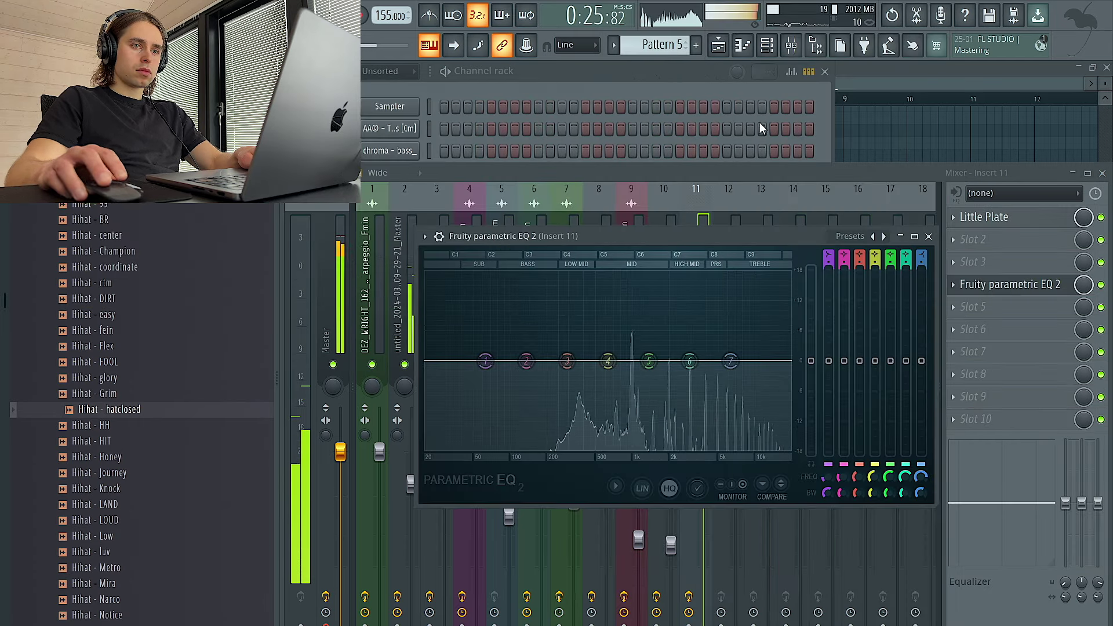
# - Apply the 20Hz + 18kHz cut preset to insert 11's EQ and narrow its cuts to about 300 Hz and 1.5 kHz
pyautogui.click(883, 237)
pyautogui.moveTo(789, 361); pyautogui.dragTo(666, 367)
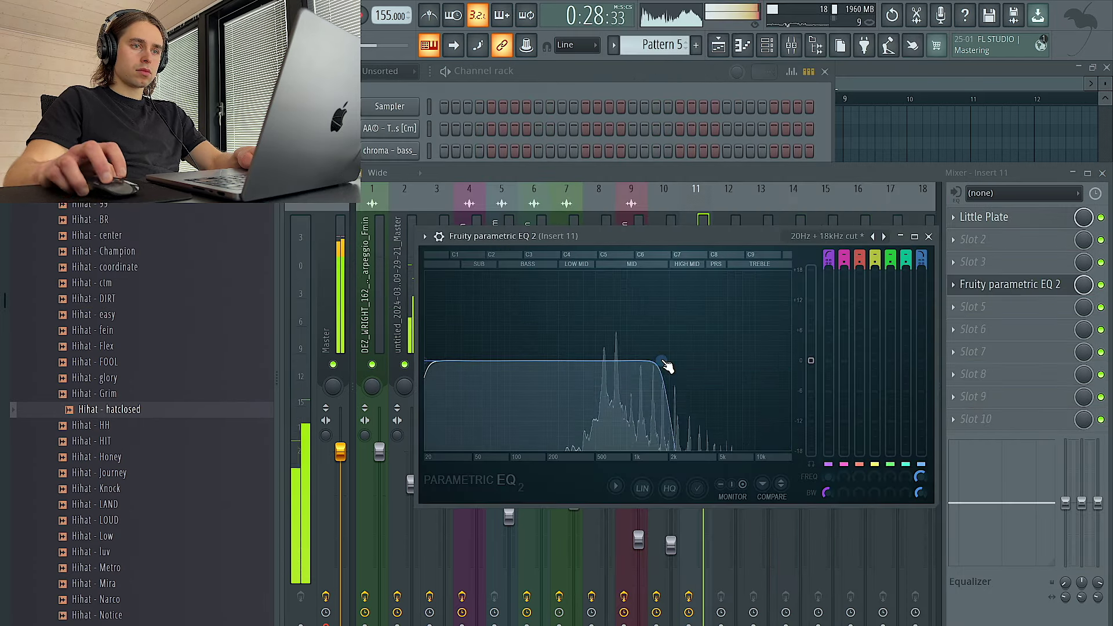
pyautogui.moveTo(427, 361); pyautogui.dragTo(573, 360)
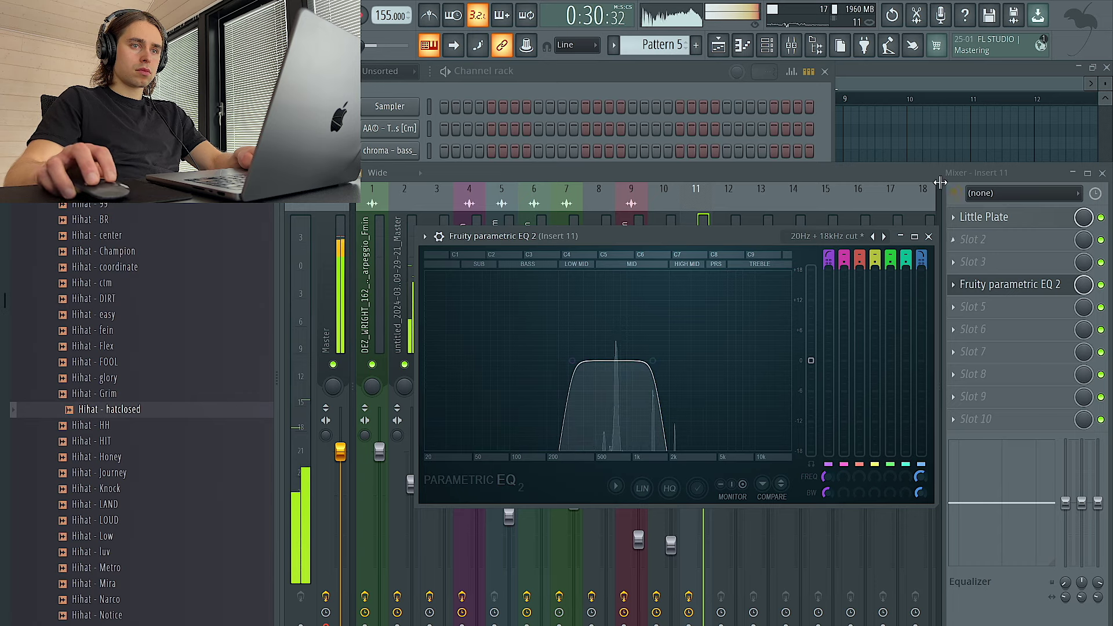
pyautogui.click(928, 237)
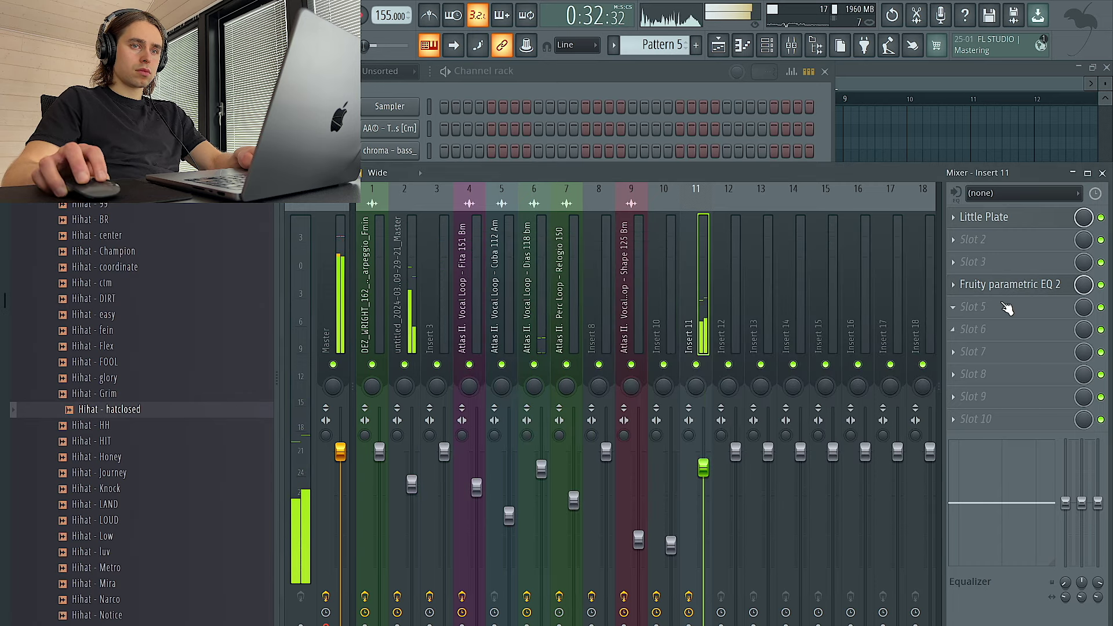
# - Soften the slope of the EQ's high cut on insert 11 and raise its frequency to about 3 kHz
pyautogui.click(1009, 286)
pyautogui.scroll(3, 648, 367)
pyautogui.moveTo(652, 363); pyautogui.dragTo(696, 362)
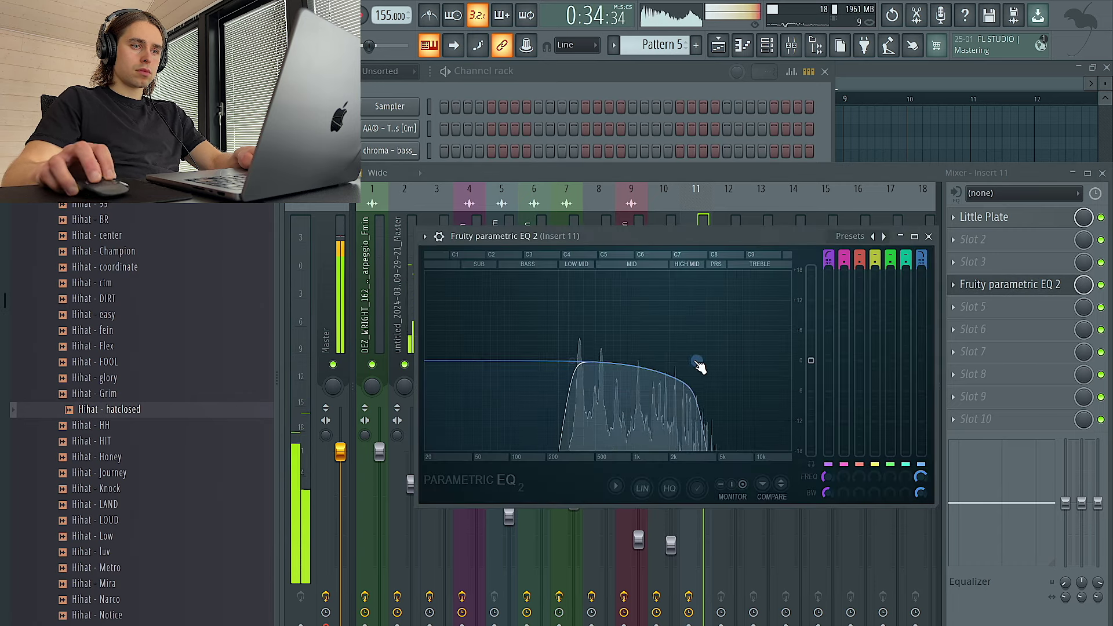
# - Move the Obsession notes from Pattern 5 into the empty Pattern 7 and place that pattern on Track 10 at bar 25
pyautogui.click(618, 93)
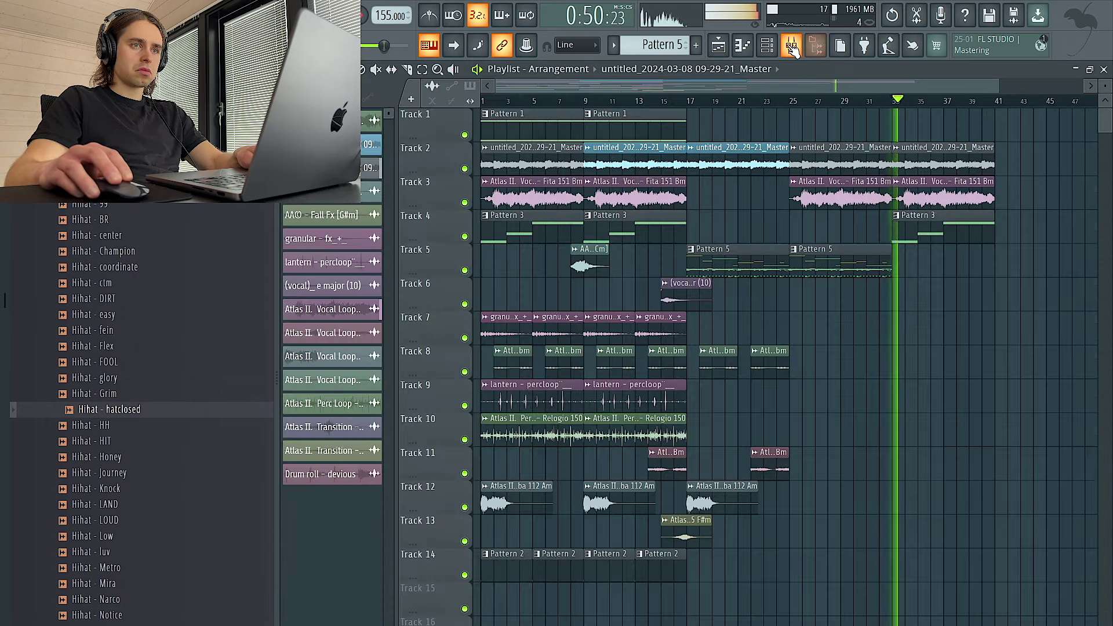
pyautogui.press('F9')
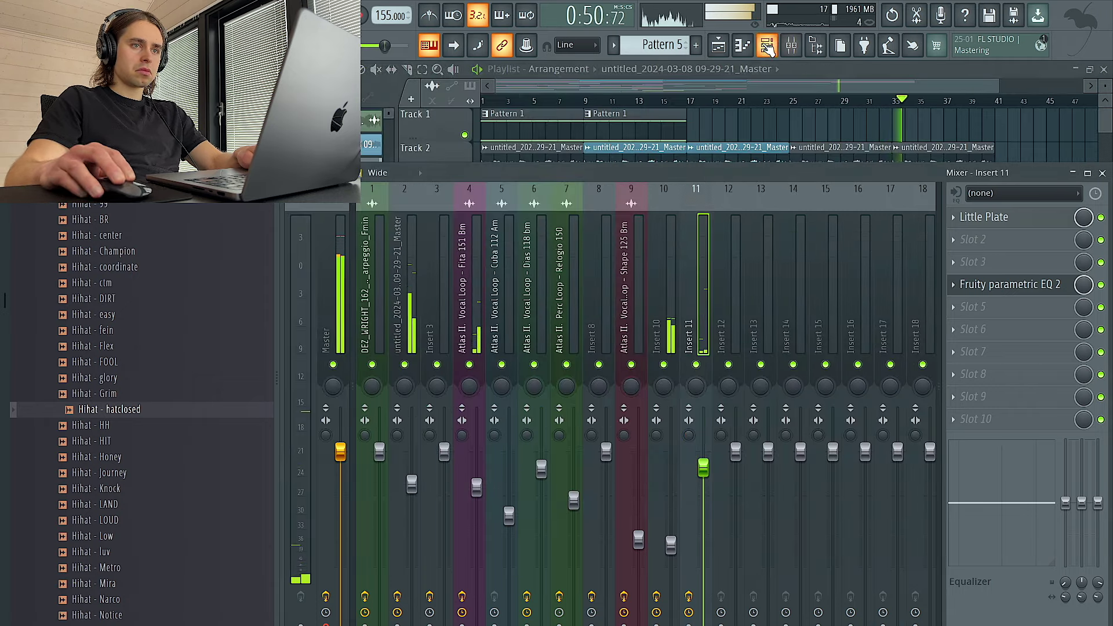
pyautogui.press('F6')
pyautogui.hotkey('ctrl', 'x')
pyautogui.scroll(-2, 657, 39)
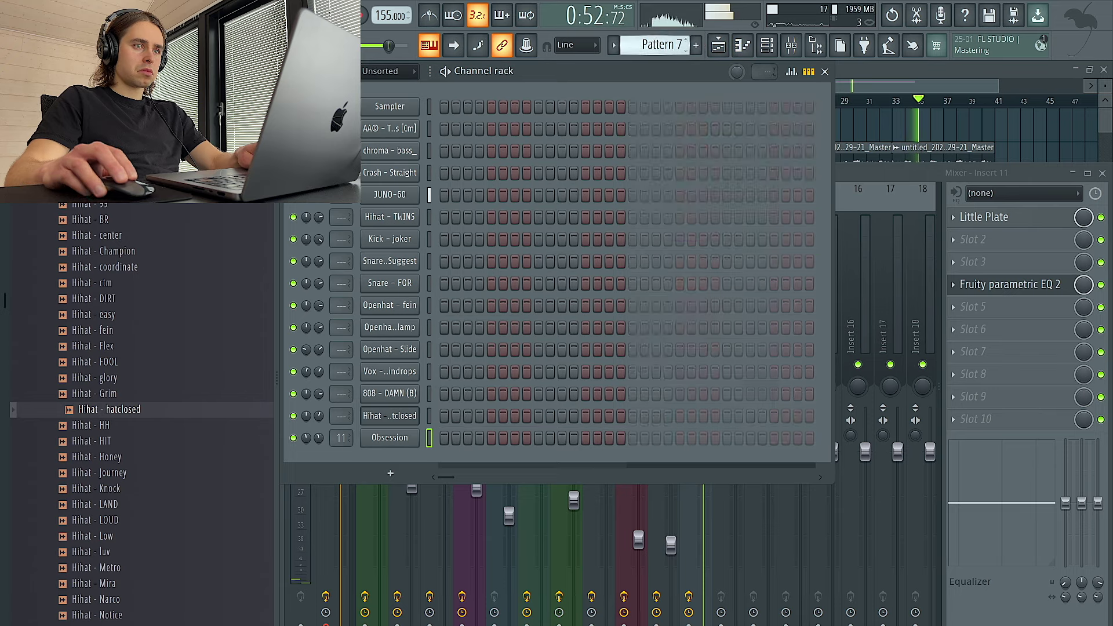
pyautogui.hotkey('ctrl', 'v')
pyautogui.click(946, 111)
pyautogui.moveTo(898, 380); pyautogui.dragTo(777, 404)
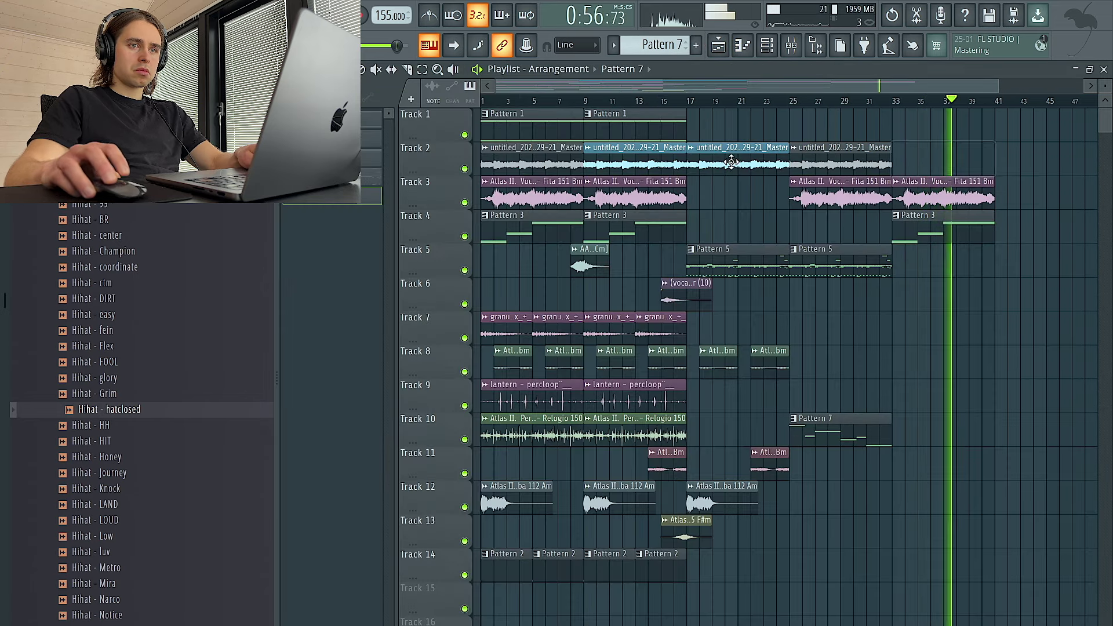
# - Replace the grey master audio clip at bar 25 on Track 2 with the blue version used at bar 17
pyautogui.click(836, 172)
pyautogui.rightClick(839, 170)
pyautogui.click(840, 170)
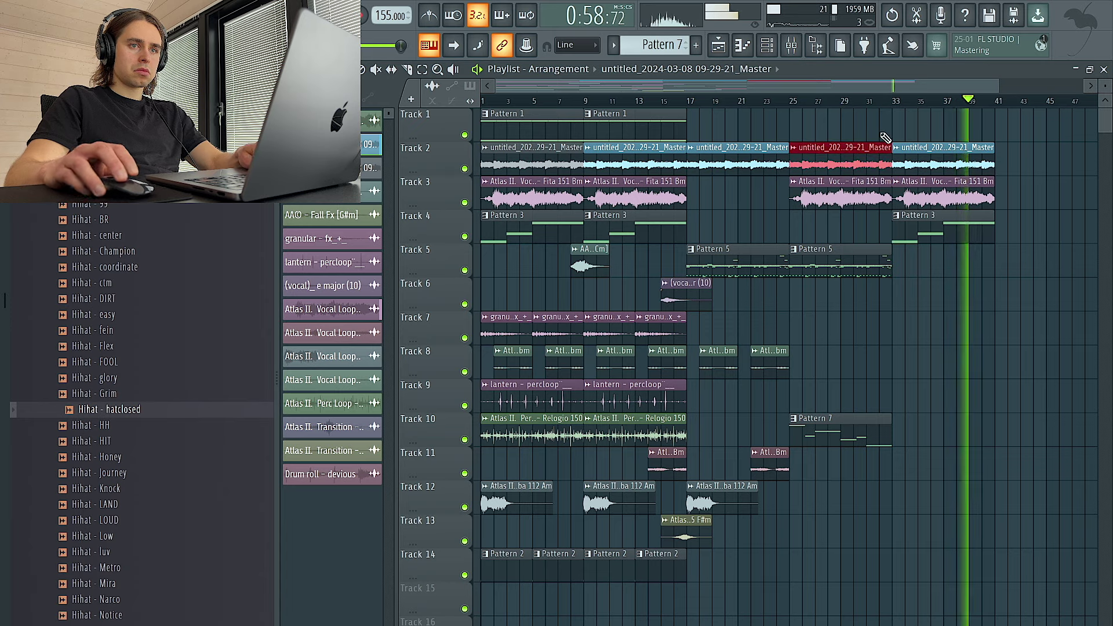
# - Select bars 25 to 41 on the timeline, move Pattern 7 from Track 10 to Track 15 and mute that track
pyautogui.moveTo(996, 101); pyautogui.dragTo(794, 101)
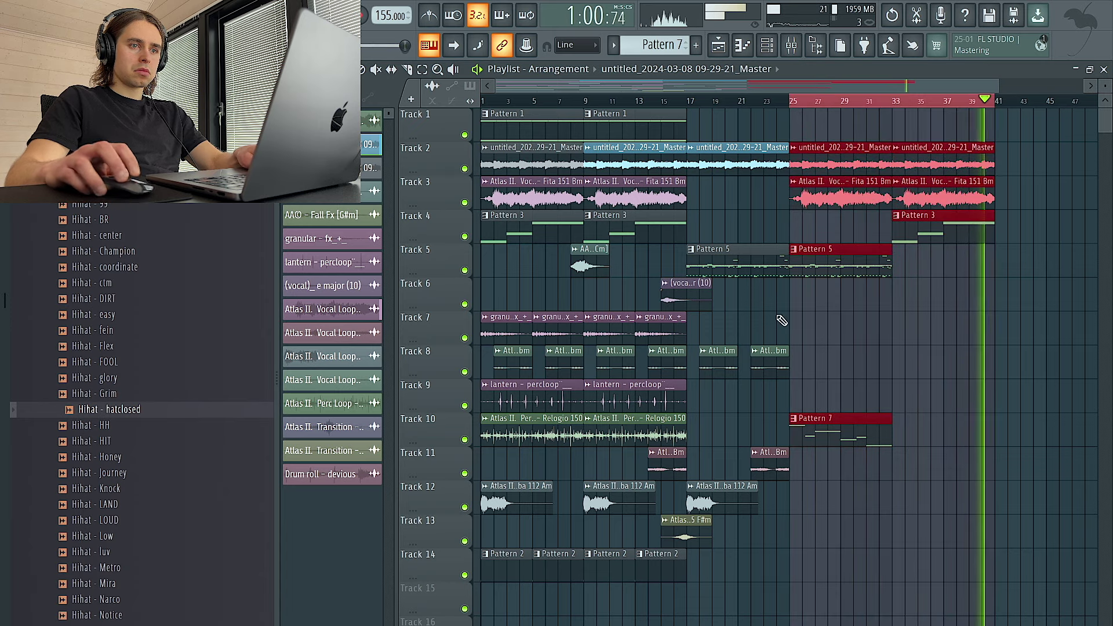
pyautogui.moveTo(867, 436); pyautogui.dragTo(840, 616)
pyautogui.keyDown('ctrl'); pyautogui.click(943, 425); pyautogui.keyUp('ctrl')
pyautogui.click(465, 609)
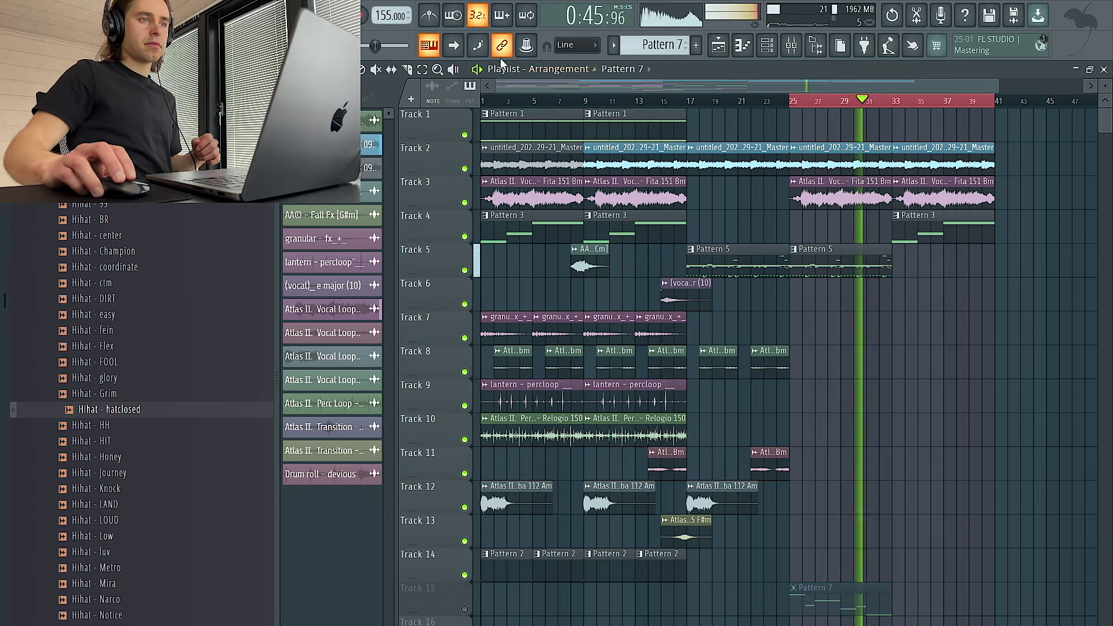
# - Lower the tempo to 154 BPM and set the melody_stack_villan clip's time stretching to Stretch with an adjusted pitch
pyautogui.scroll(-1, 383, 17)
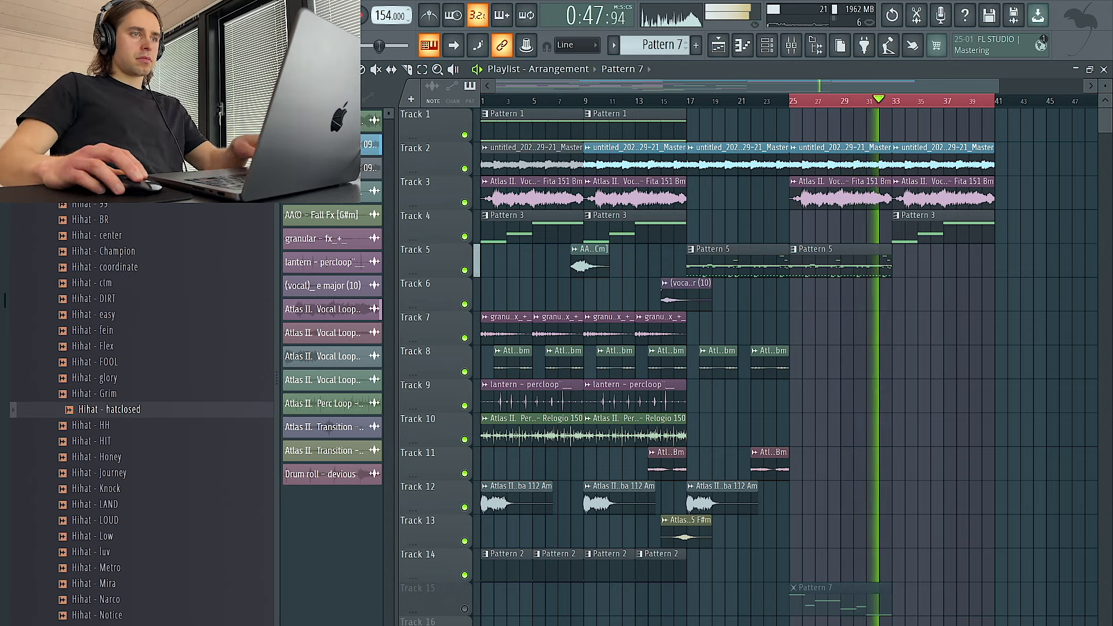
pyautogui.doubleClick(600, 164)
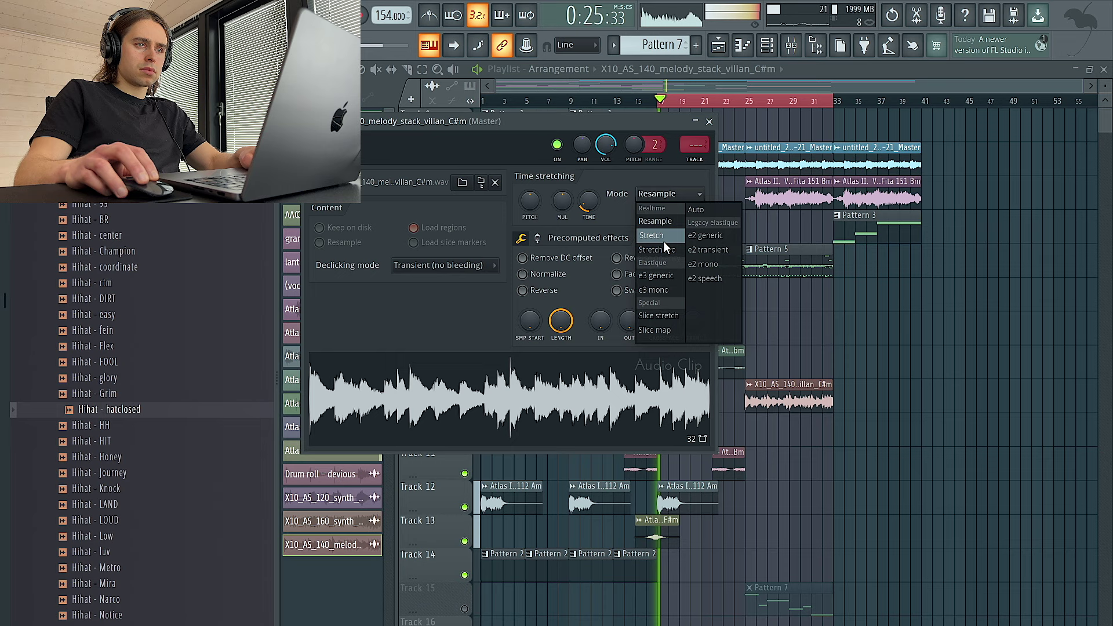
pyautogui.click(663, 241)
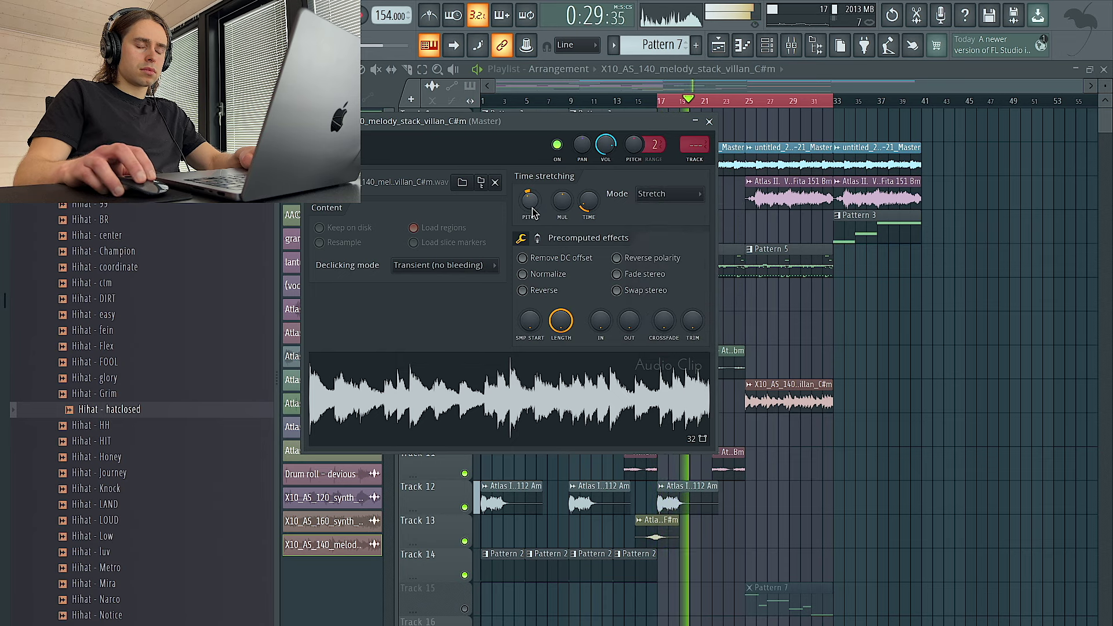
pyautogui.rightClick(532, 211)
pyautogui.click(539, 218)
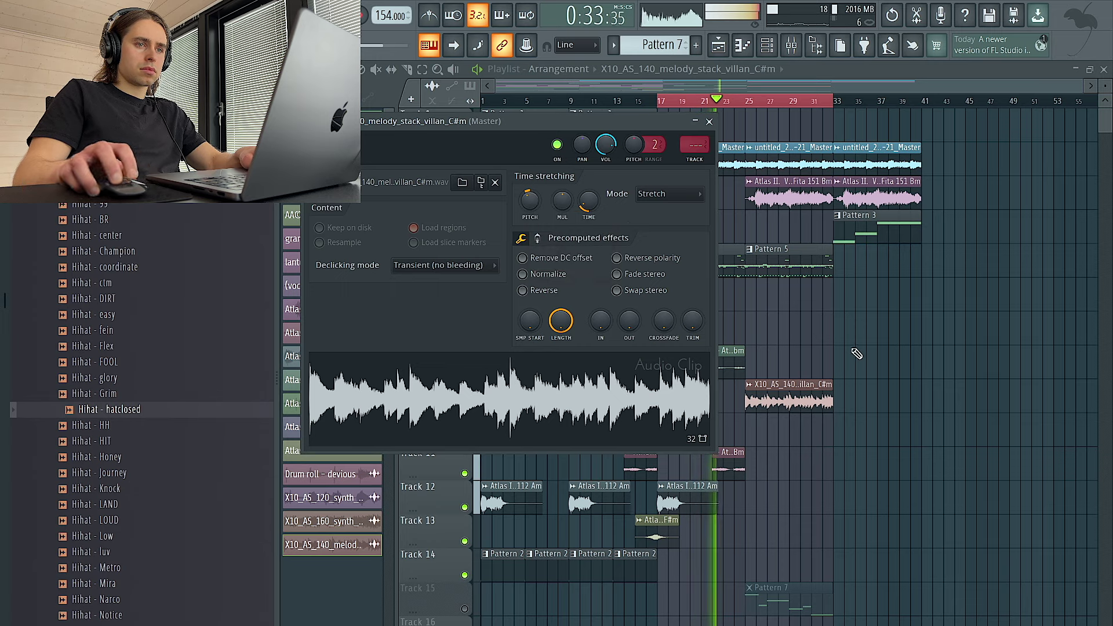
pyautogui.press('Escape')
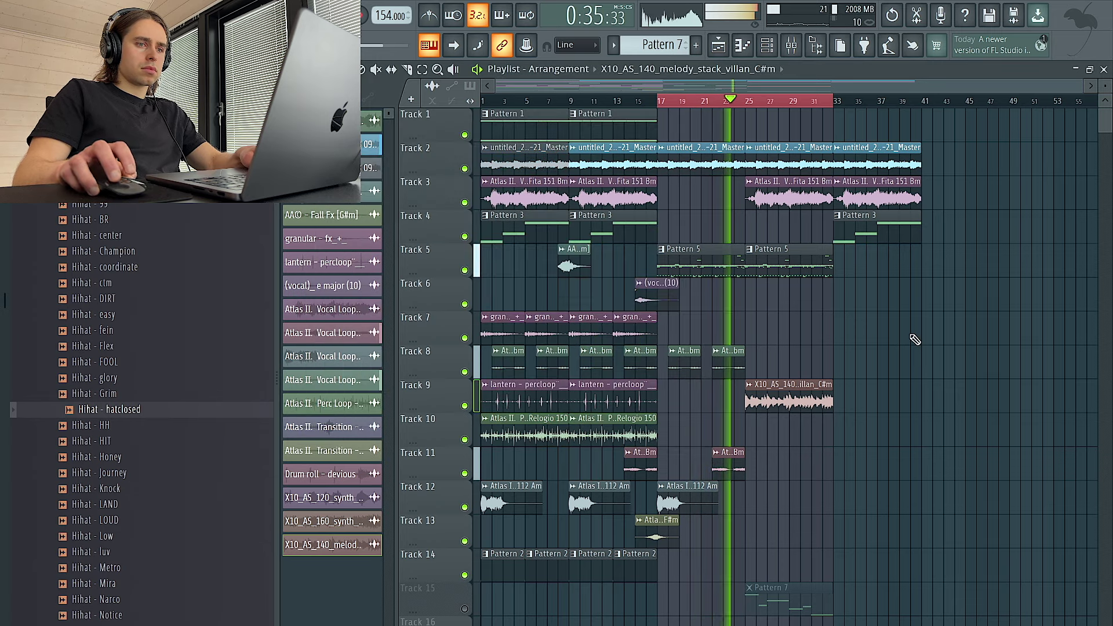
# - Collapse the Maxeyy Stash V2 Drum Kit and browse to the Transitions folder of the ATLAS Sound Collection VOL. 2 oneshots
pyautogui.scroll(5, 184, 326)
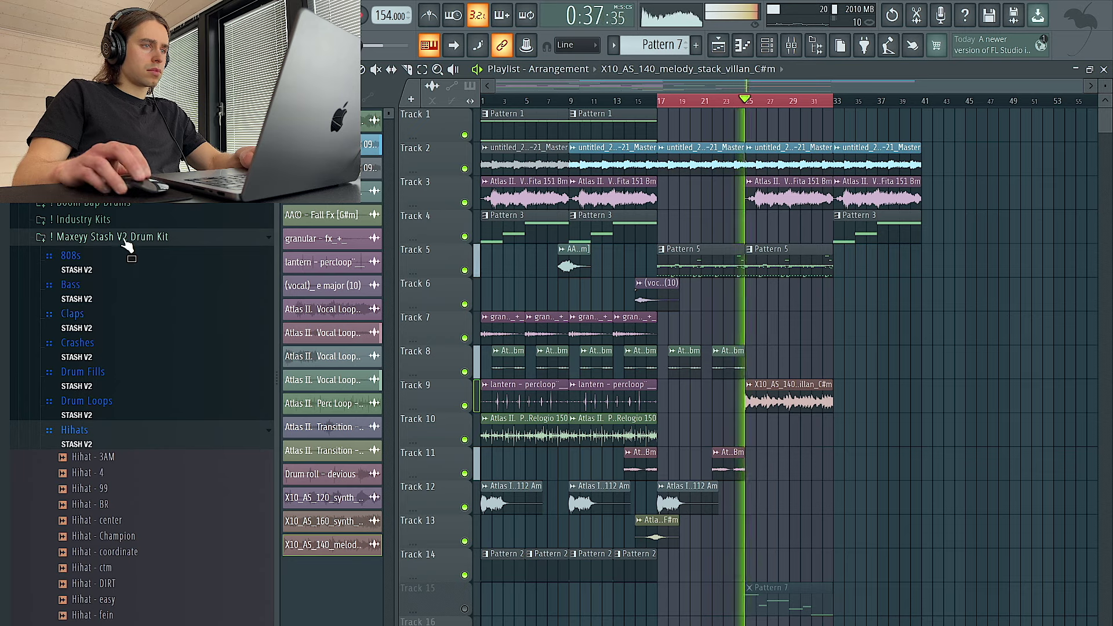
pyautogui.click(128, 237)
pyautogui.click(142, 387)
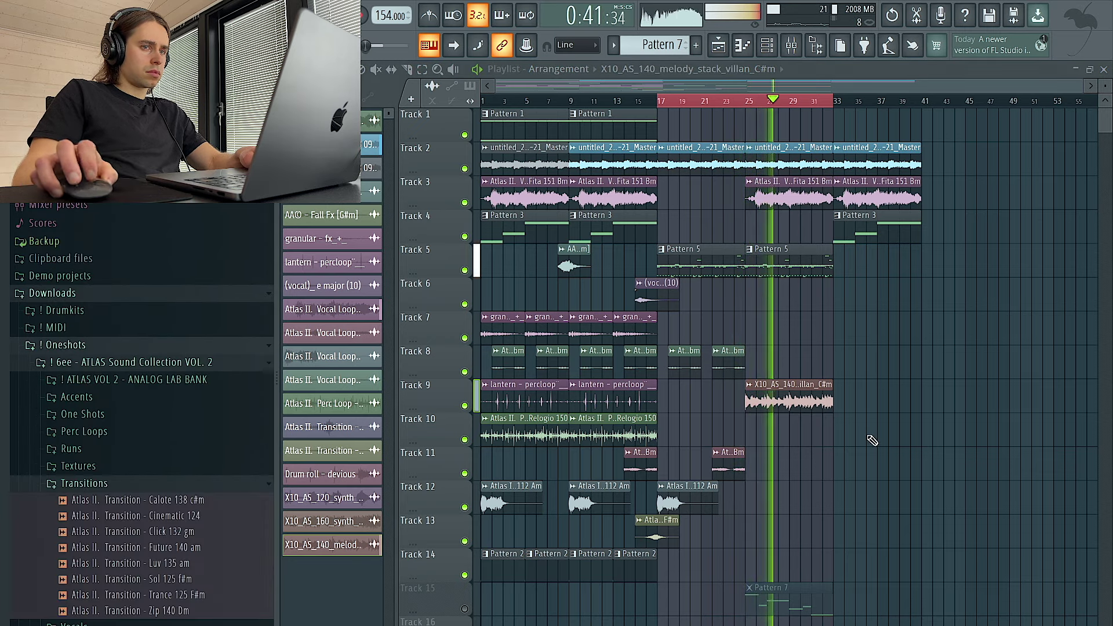
# - Reverse the melody_stack_villan audio clip on Track 9
pyautogui.doubleClick(795, 404)
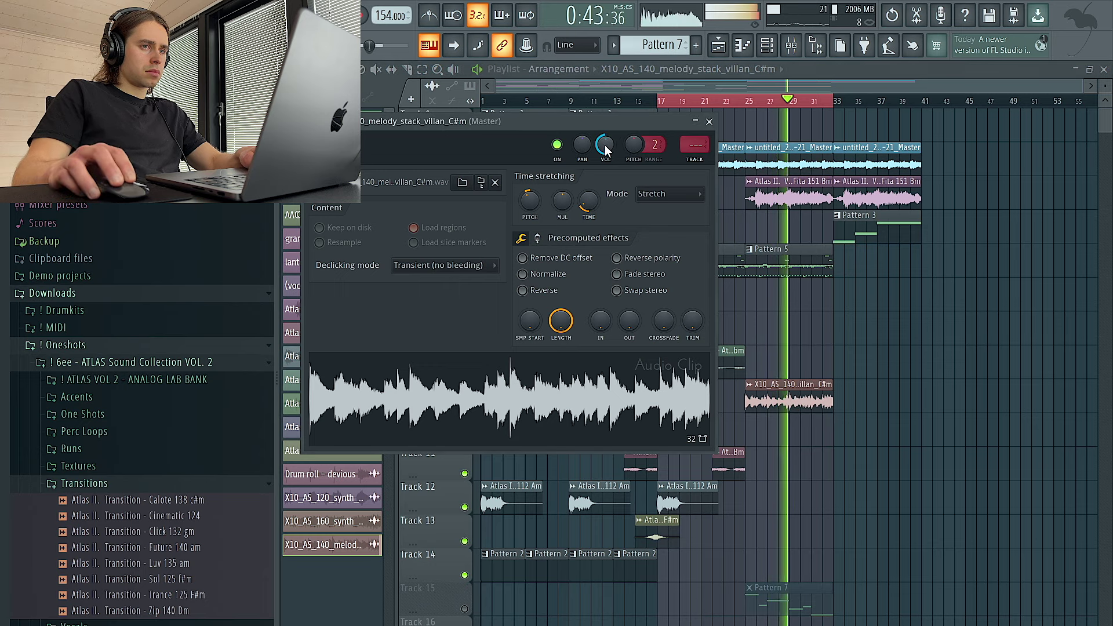
pyautogui.click(539, 291)
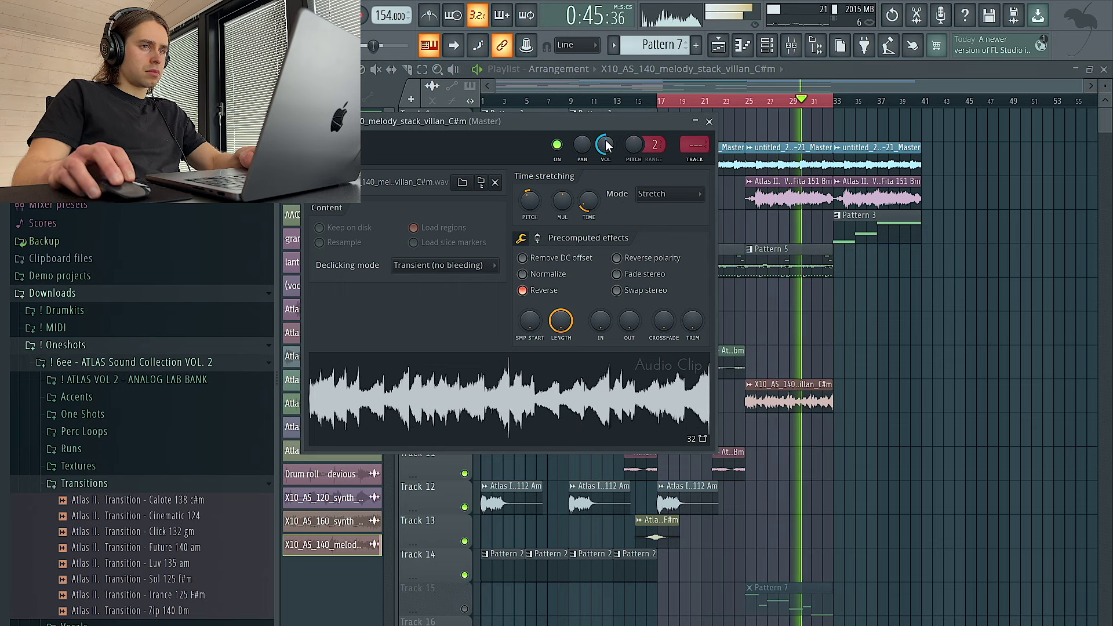
# - Route the villan melody clip to mixer insert 12 and load an effect into that insert's first slot
pyautogui.press('F9')
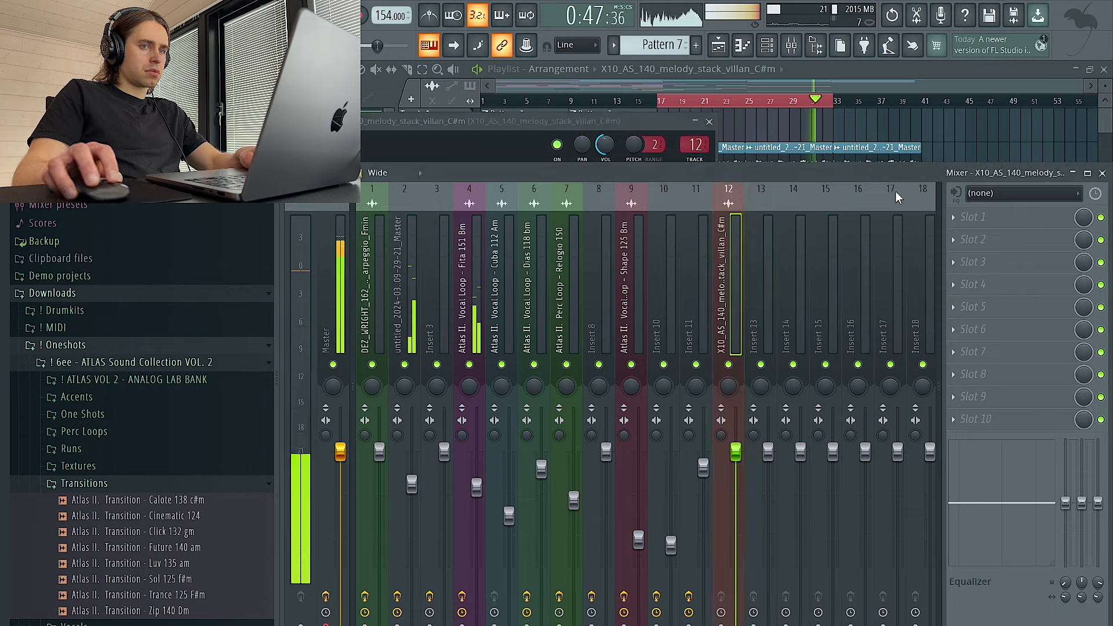
pyautogui.click(1014, 218)
pyautogui.click(799, 449)
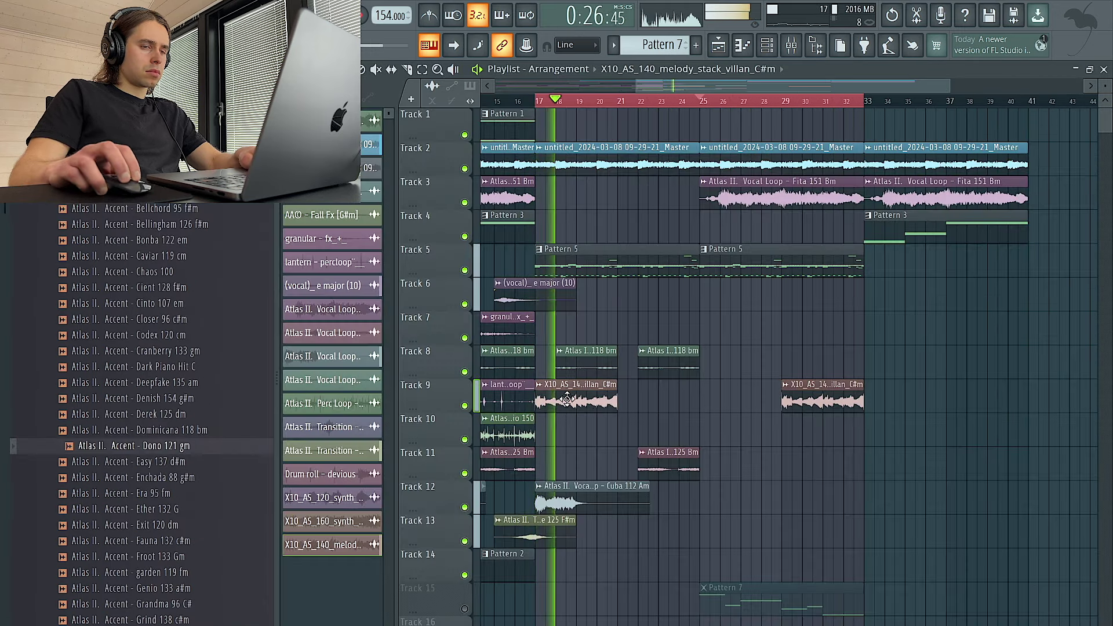
# - Place the villan melody clip at bar 25 on Track 9 and delete its copies at bars 17 and 21
pyautogui.moveTo(594, 400); pyautogui.dragTo(684, 404)
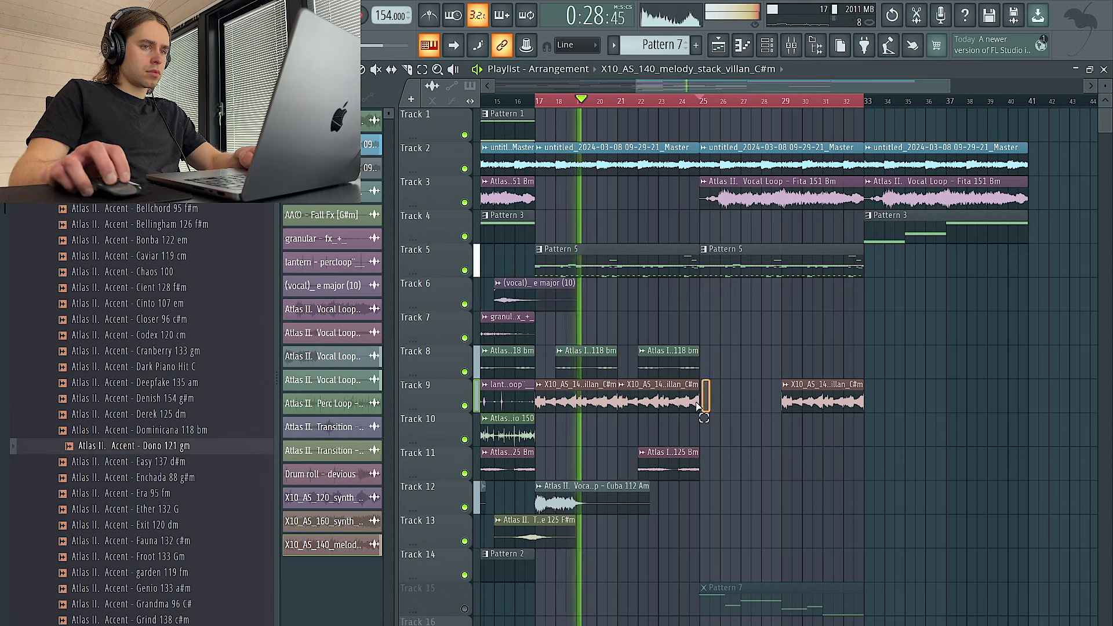
pyautogui.moveTo(744, 404); pyautogui.dragTo(704, 401)
pyautogui.rightClick(661, 402)
pyautogui.rightClick(592, 401)
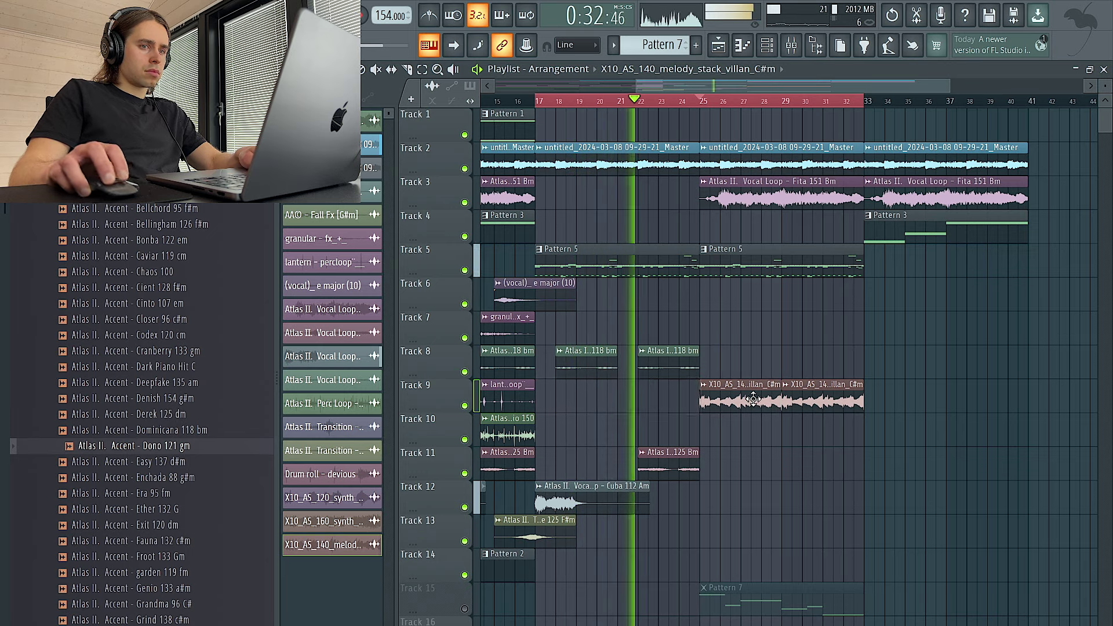
# - Delete the villan melody clip at bar 25 on Track 9 and place copies at bars 21 and 33
pyautogui.rightClick(739, 402)
pyautogui.click(877, 404)
pyautogui.doubleClick(873, 404)
pyautogui.press('Escape')
pyautogui.moveTo(653, 402); pyautogui.dragTo(635, 403)
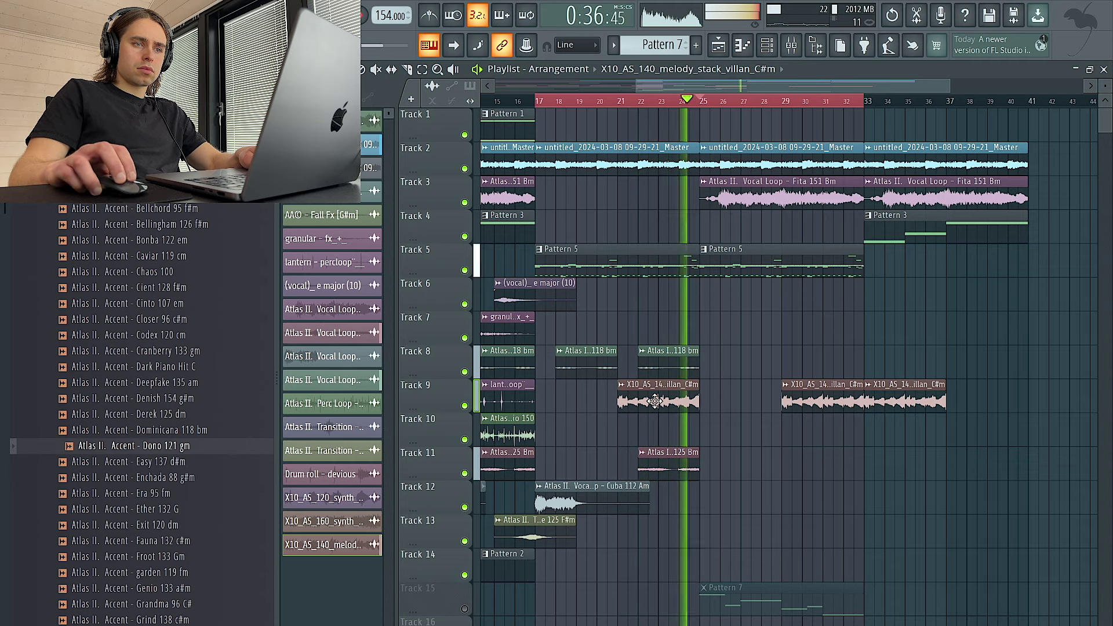
pyautogui.doubleClick(657, 405)
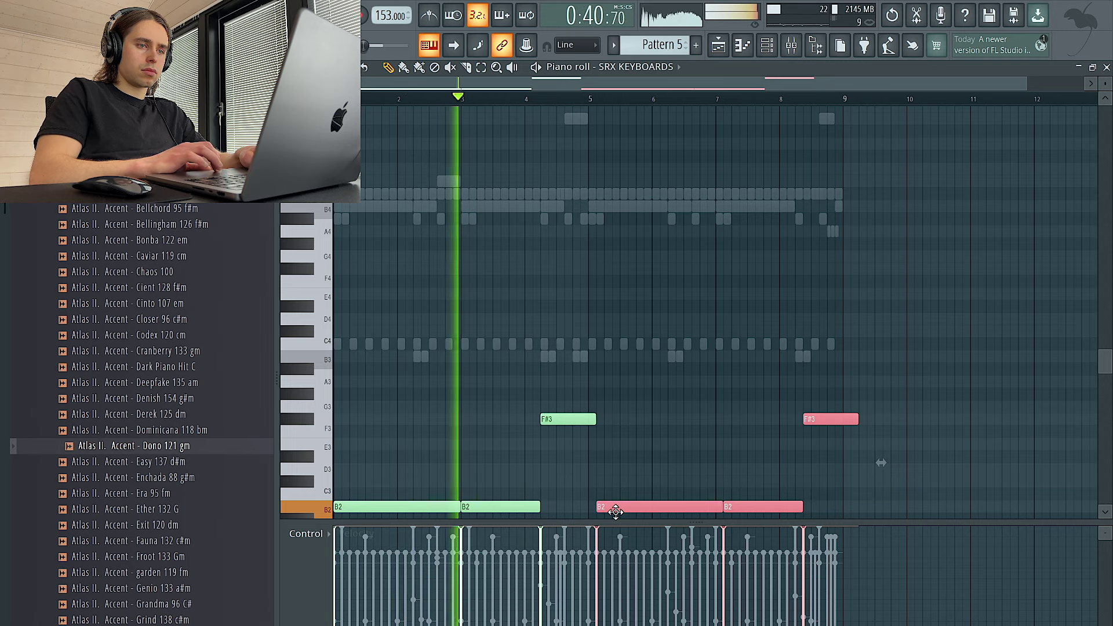
# - Shift the repeated B2 and F#3 notes in Pattern 5 to start at bar 5, and end the two F#3 notes at bars 5 and 9
pyautogui.moveTo(620, 509); pyautogui.dragTo(612, 512)
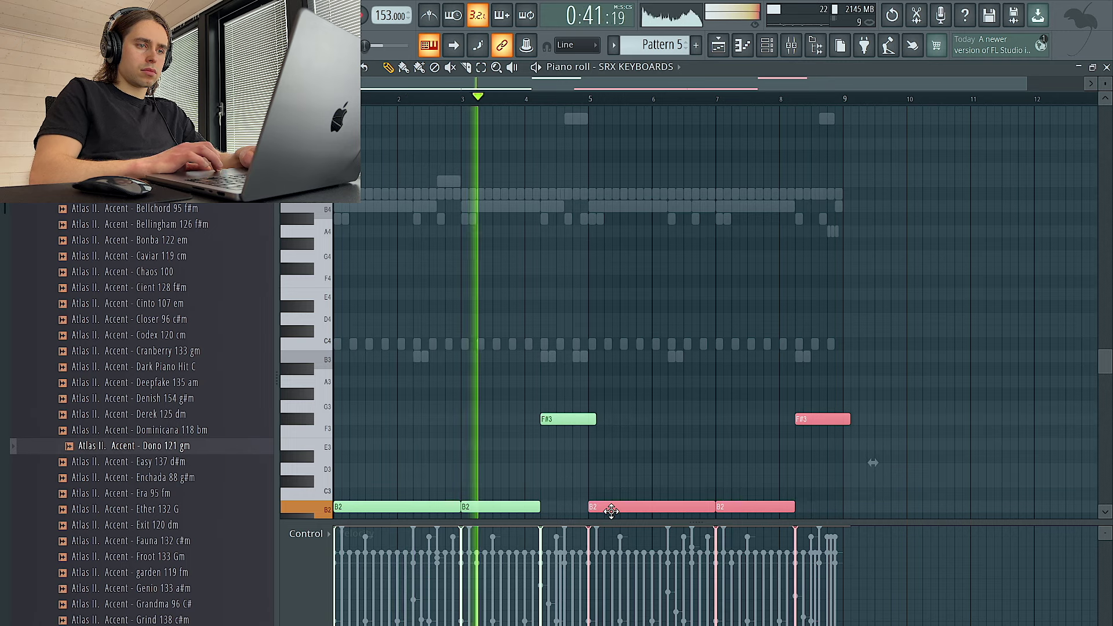
pyautogui.click(673, 436)
pyautogui.rightClick(828, 419)
pyautogui.click(791, 418)
pyautogui.moveTo(790, 418); pyautogui.dragTo(800, 418)
pyautogui.hotkey('ctrl', 'l')
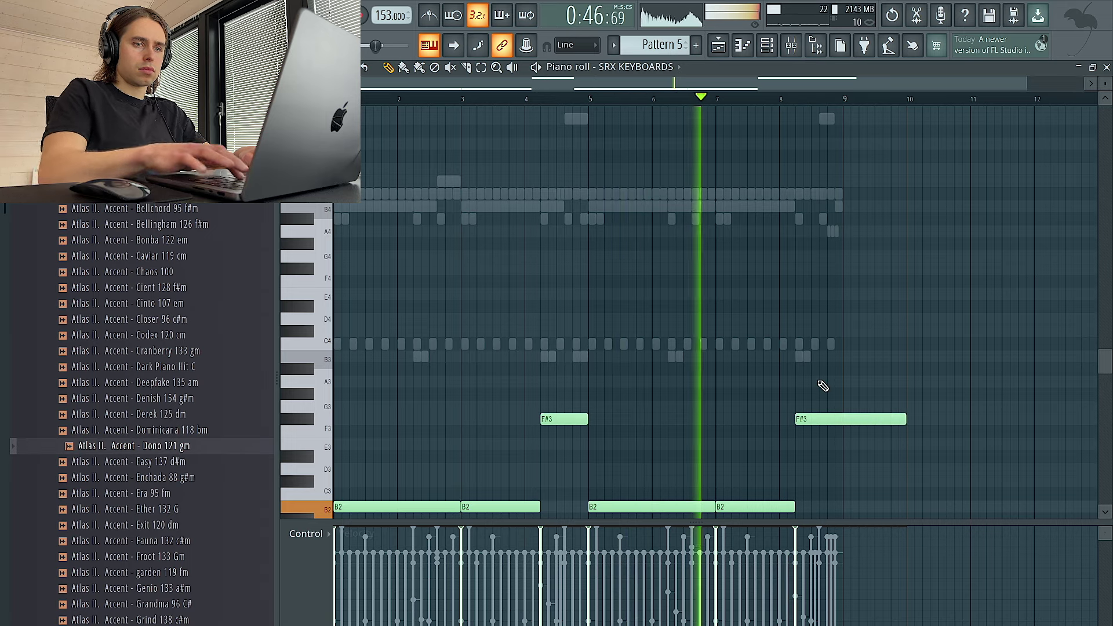
pyautogui.hotkey('ctrl', 'z')
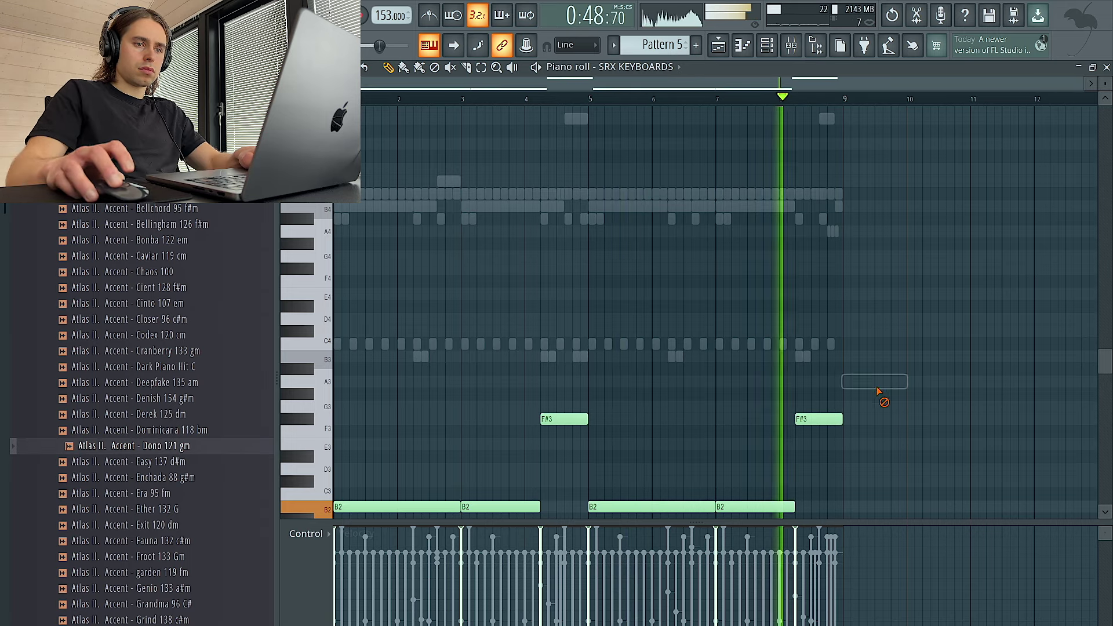
# - Shorten the stretch time of the Accent - garden 119 fm clip and play the section from bar 17
pyautogui.scroll(-4, 584, 404)
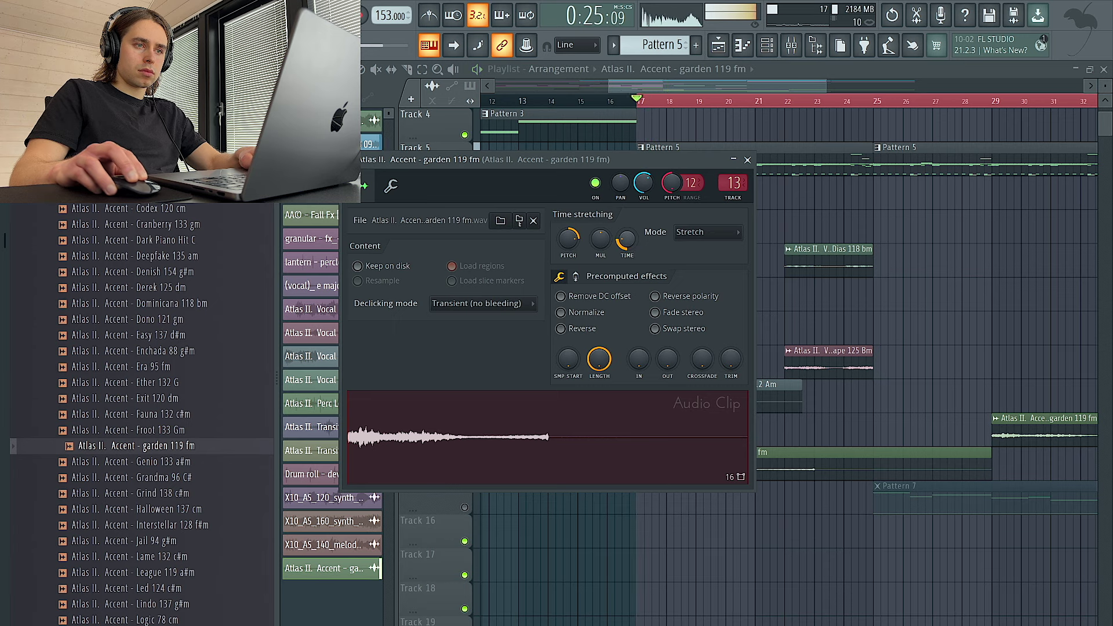
pyautogui.press('space')
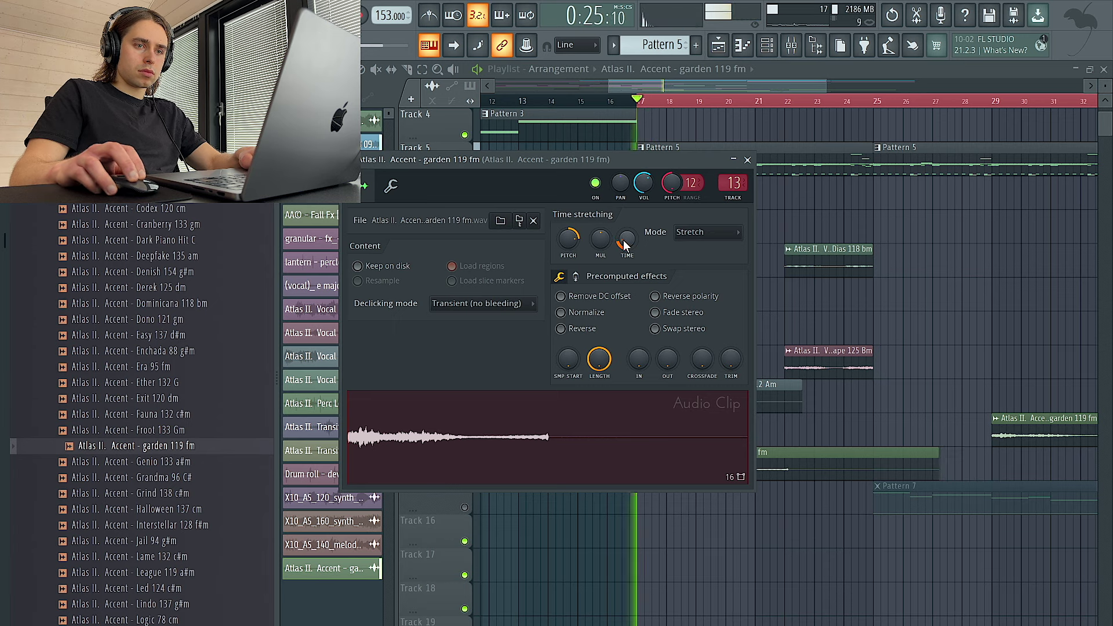
pyautogui.press('Escape')
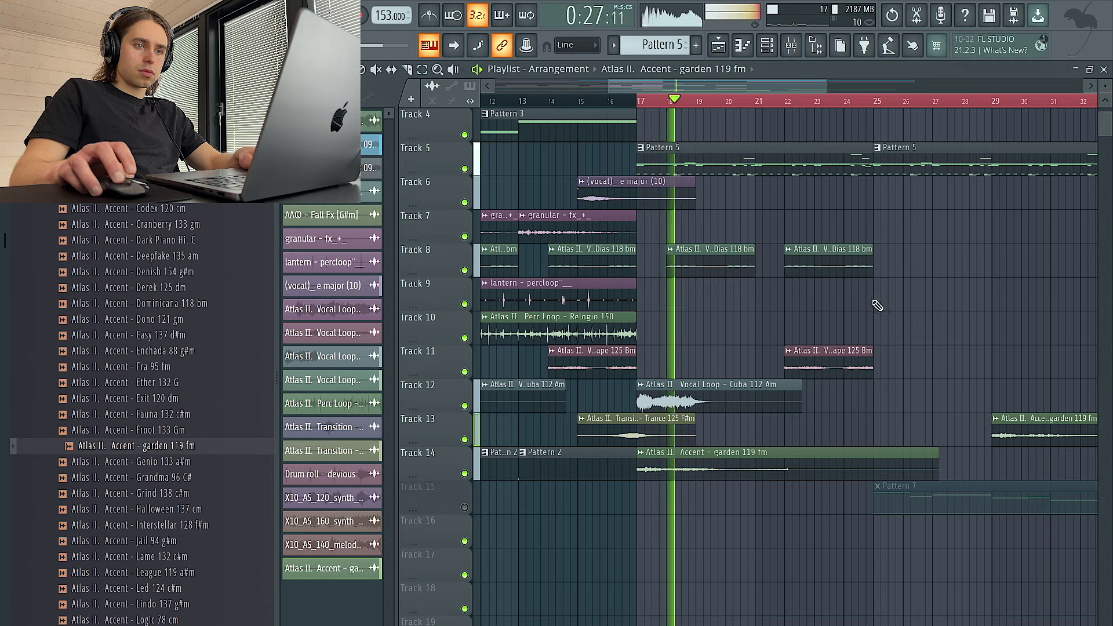
# - Place a garden 119 fm accent clip at bar 21 on Track 13 and delete the one at bar 29
pyautogui.click(748, 461)
pyautogui.click(758, 428)
pyautogui.scroll(-1, 806, 428)
pyautogui.scroll(-2, 807, 428)
pyautogui.rightClick(963, 438)
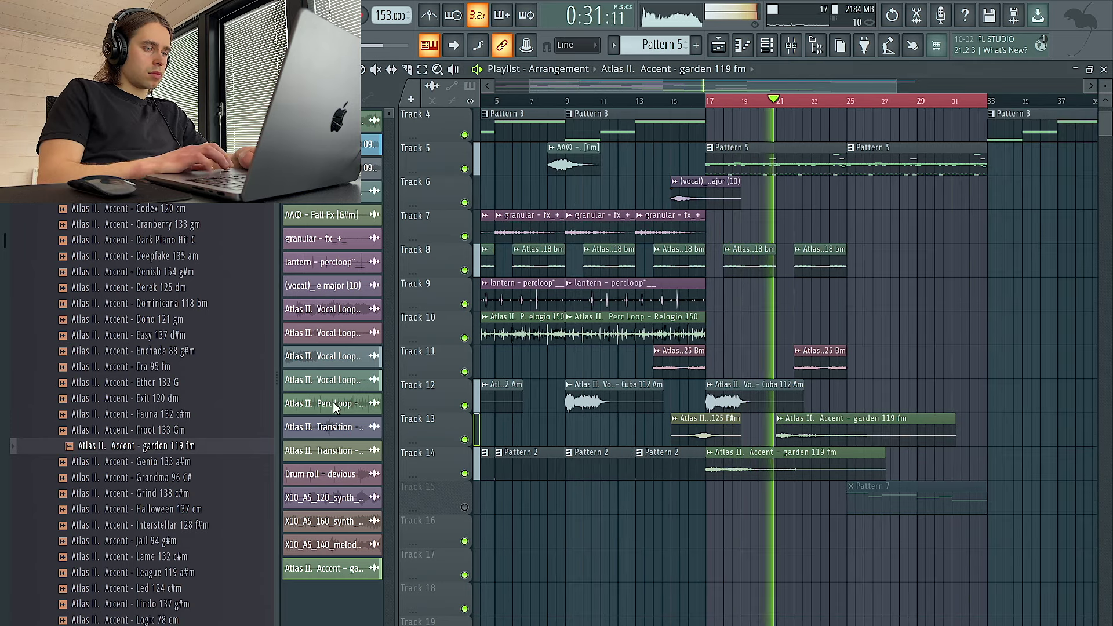
# - Move both garden 119 fm accent clips together to bar 33 on Track 14 and bar 37 on Track 13
pyautogui.scroll(-3, 241, 442)
pyautogui.moveTo(844, 424); pyautogui.dragTo(801, 479)
pyautogui.scroll(-3, 801, 479)
pyautogui.moveTo(724, 466); pyautogui.dragTo(883, 458)
pyautogui.hotkey('ctrl', 'd')
# - Audition more Accent samples in the browser and delete the muted Polica 120 em clip near bar 24 on Track 16
pyautogui.click(173, 589)
pyautogui.click(176, 575)
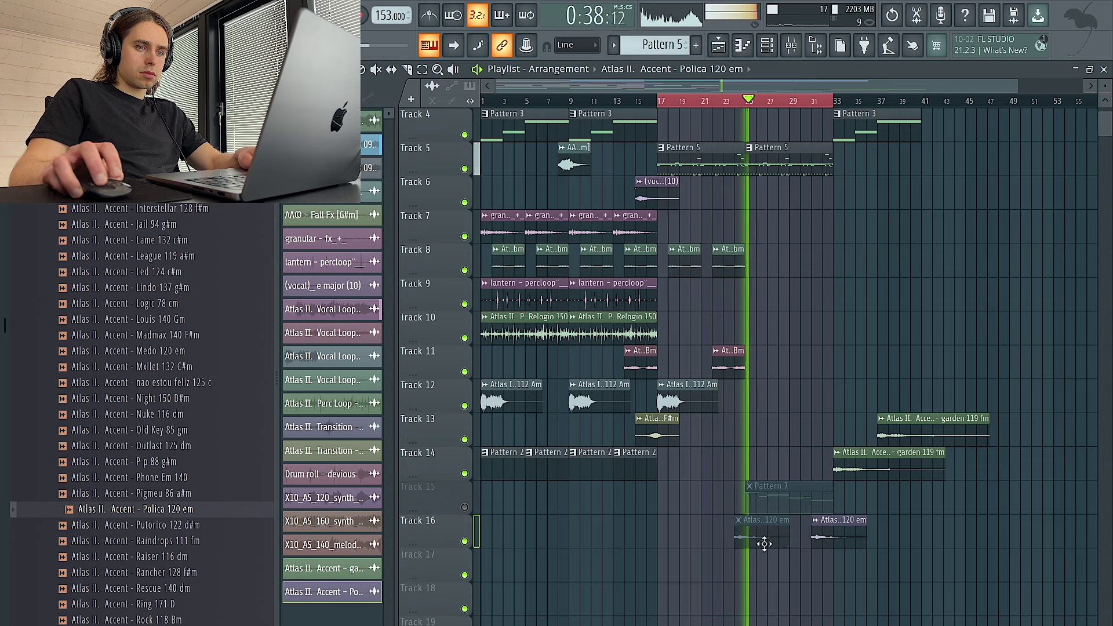
pyautogui.rightClick(765, 543)
# - Review the sample settings of the Polica 120 em accent clip at bar 31 on Track 16
pyautogui.doubleClick(840, 542)
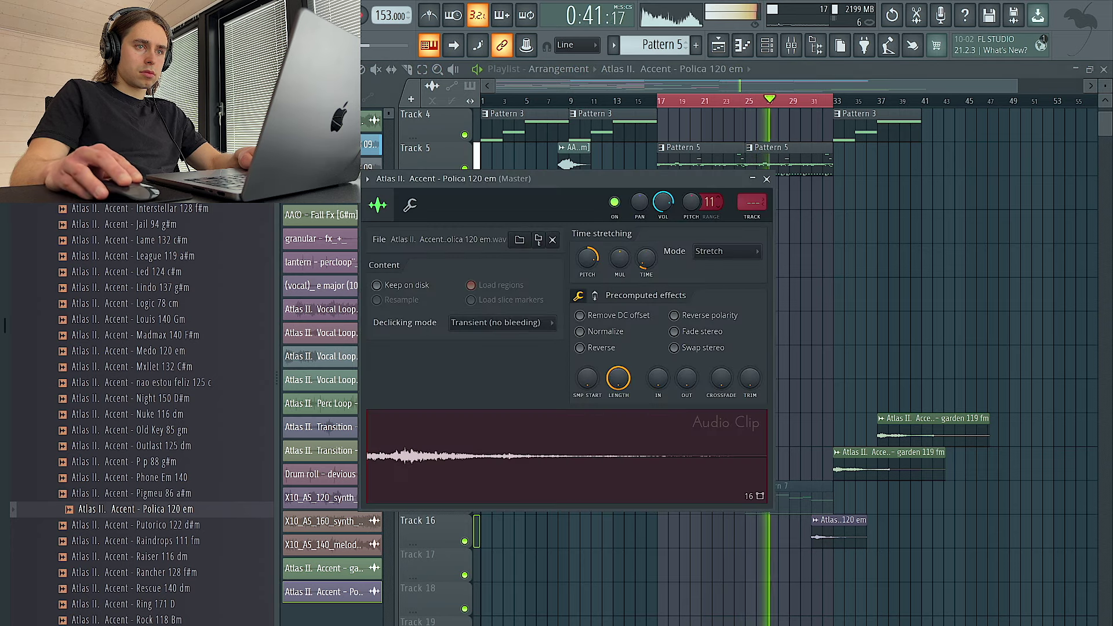
pyautogui.click(767, 179)
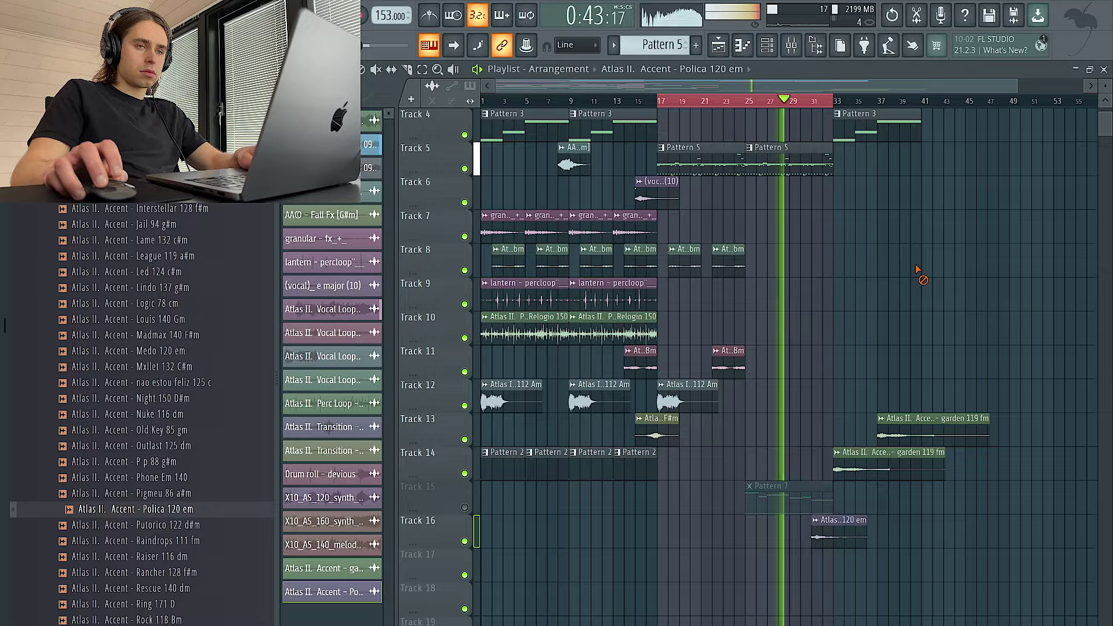
pyautogui.hotkey('ctrl', 'Left')
pyautogui.hotkey('ctrl', 'Right')
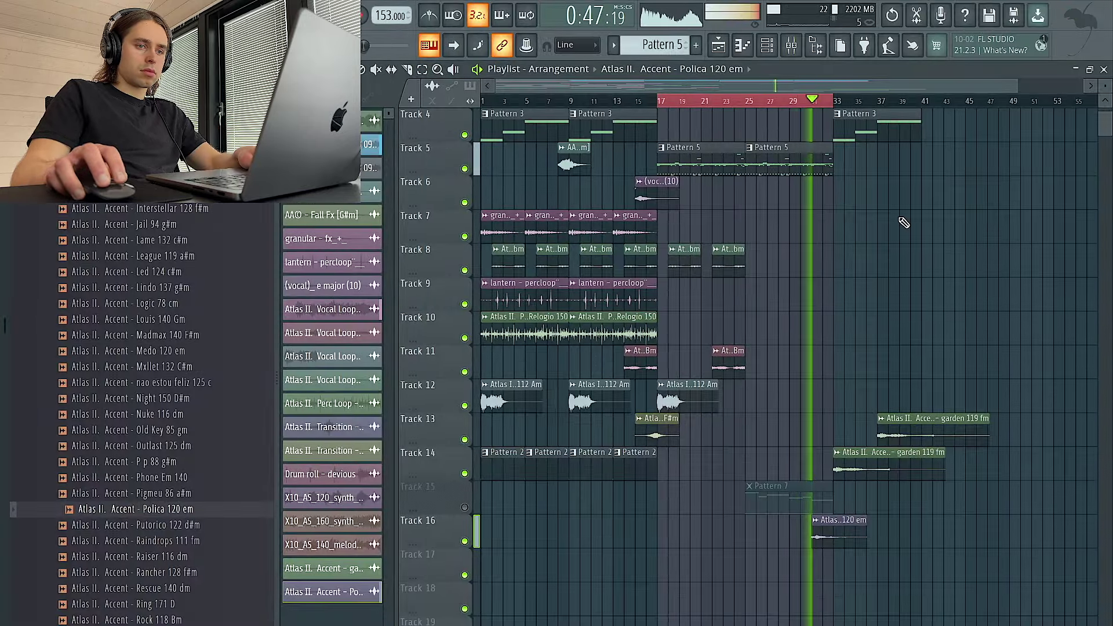
pyautogui.doubleClick(837, 536)
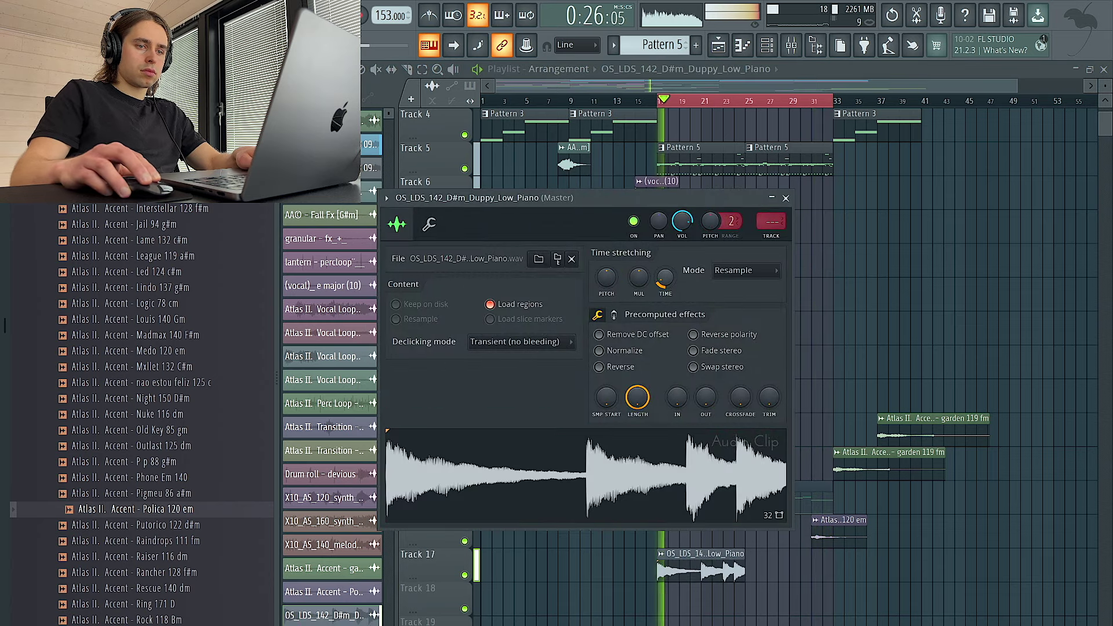
# - Set the Duppy_Low_Piano clip's time stretching to Stretch and route the clip to mixer insert 14
pyautogui.click(767, 282)
pyautogui.click(737, 312)
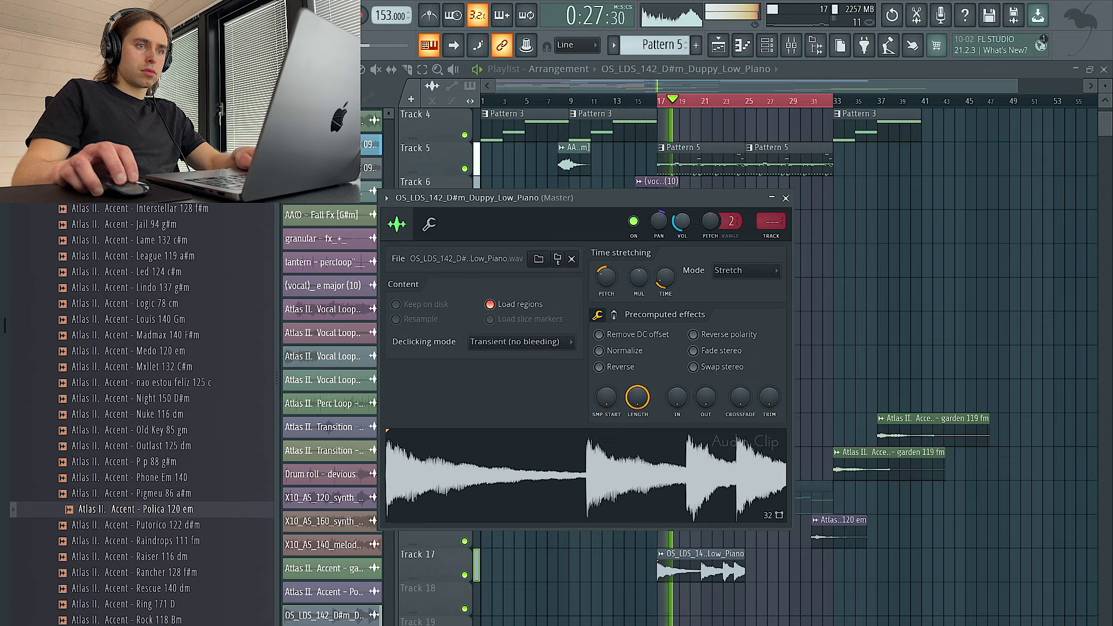
pyautogui.click(771, 224)
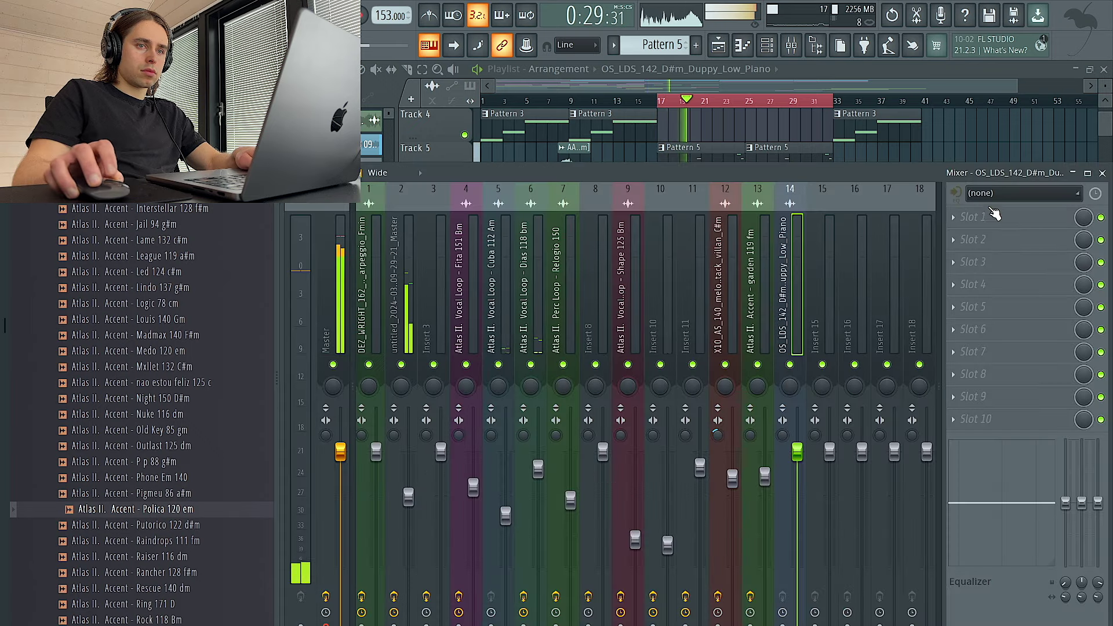
# - Add Fruity parametric EQ 2 to insert 14 with the 20Hz + 18kHz cut preset and raise its low cut to about 75 Hz
pyautogui.click(1020, 217)
pyautogui.click(799, 450)
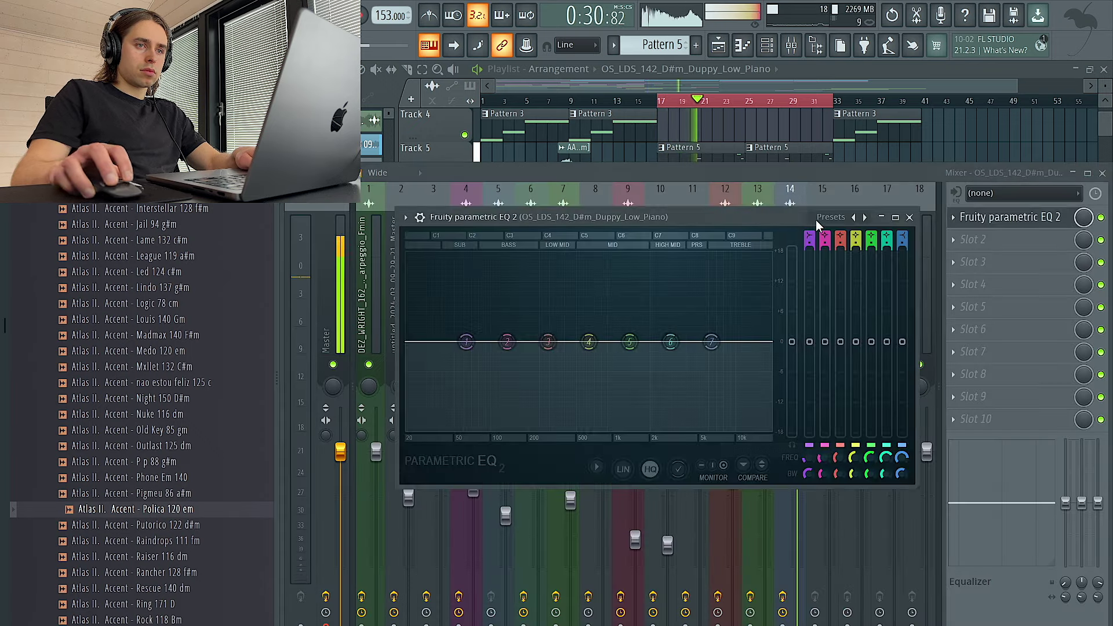
pyautogui.click(865, 218)
pyautogui.moveTo(423, 356); pyautogui.dragTo(478, 341)
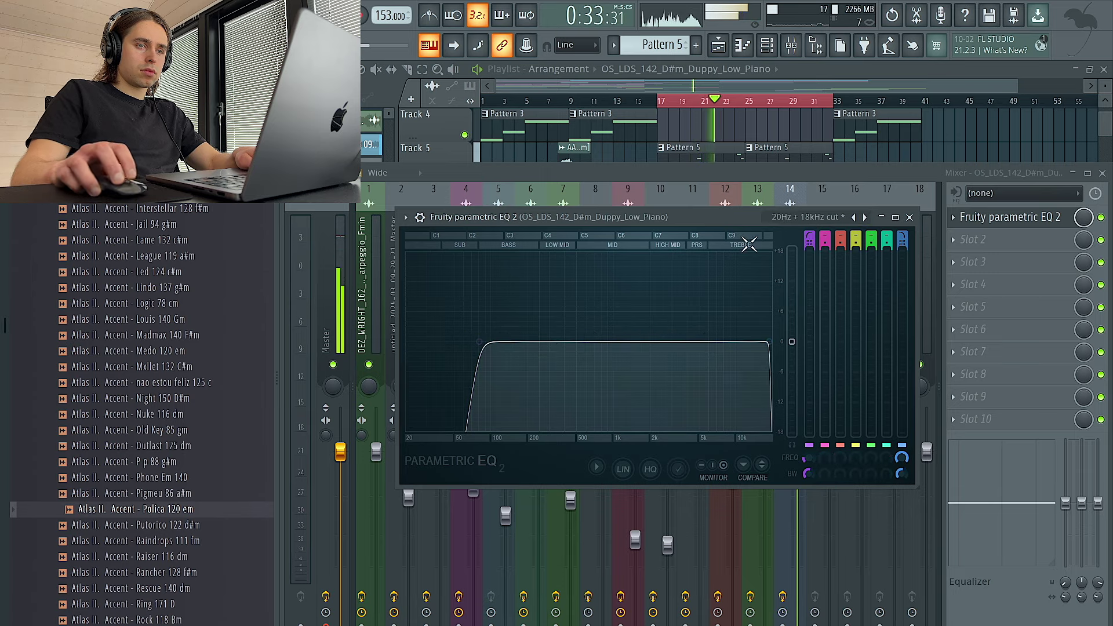
# - Slice the low piano clip on Track 17 at bar 21 and trim both garden 119 fm accent clips at bar 41
pyautogui.press('F5')
pyautogui.moveTo(700, 541); pyautogui.dragTo(704, 589)
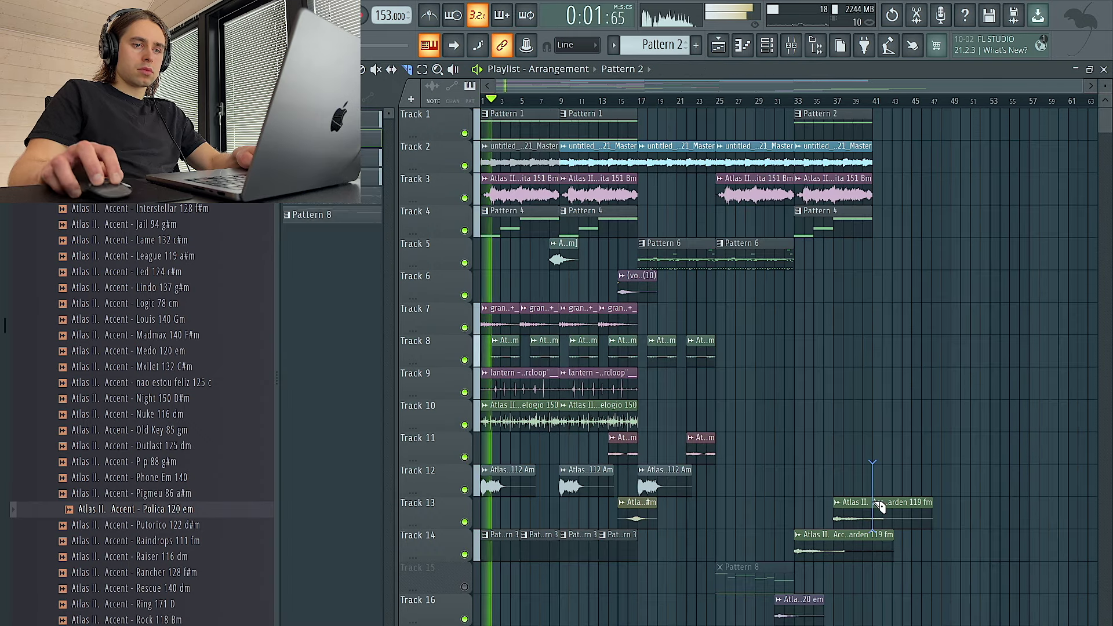
pyautogui.moveTo(873, 566); pyautogui.dragTo(878, 464)
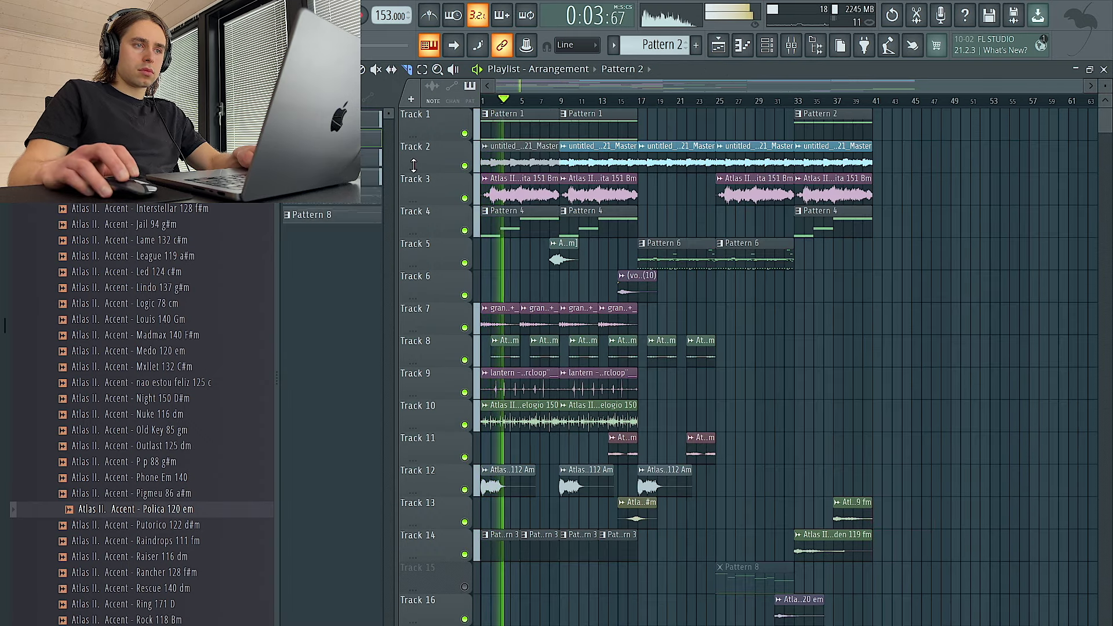
# - Replace the Pattern 2 clip at bar 33 on Track 1 with a Pattern 1 clip
pyautogui.press('F6')
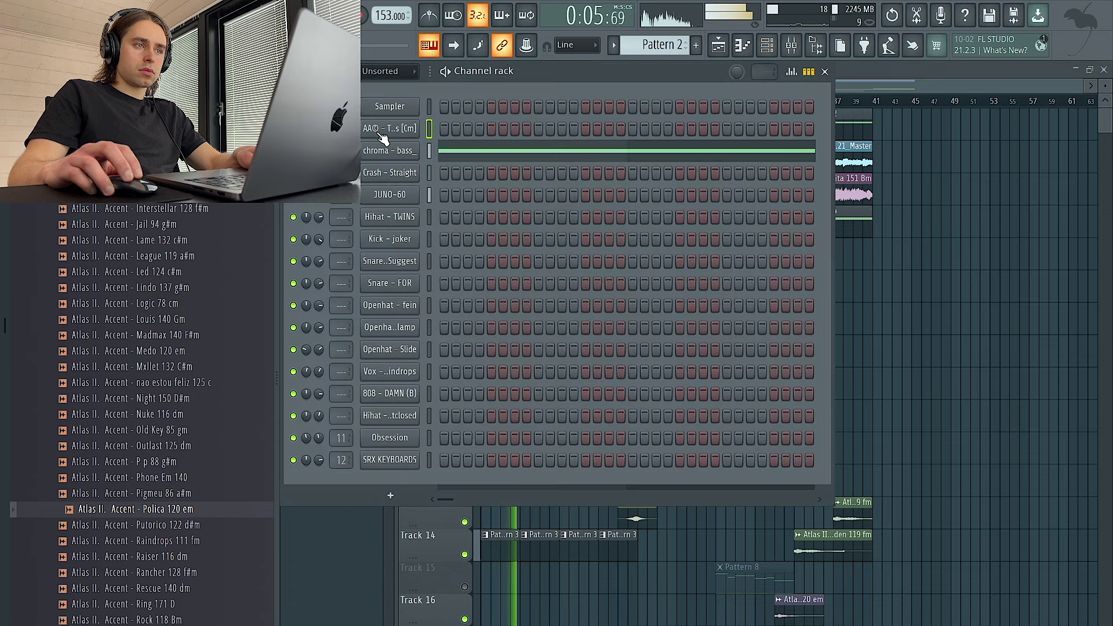
pyautogui.press('F6')
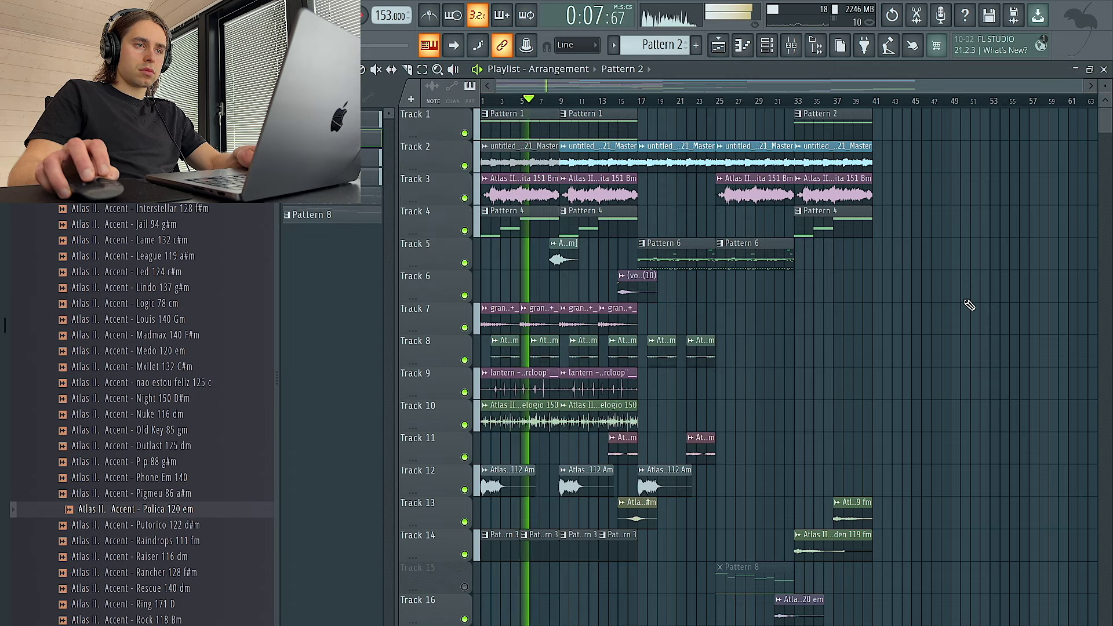
pyautogui.rightClick(797, 124)
pyautogui.click(794, 120)
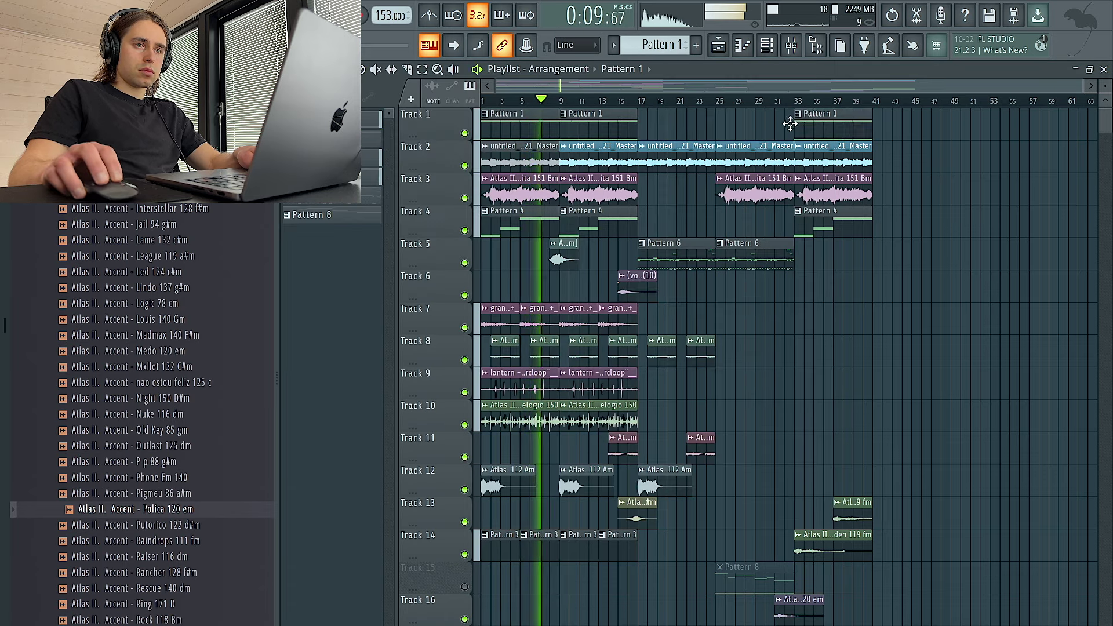
# - Select Pattern 4 and review its JUNO-60 channel in the channel rack
pyautogui.keyDown('ctrl'); pyautogui.scroll(2, 476, 193); pyautogui.keyUp('ctrl')
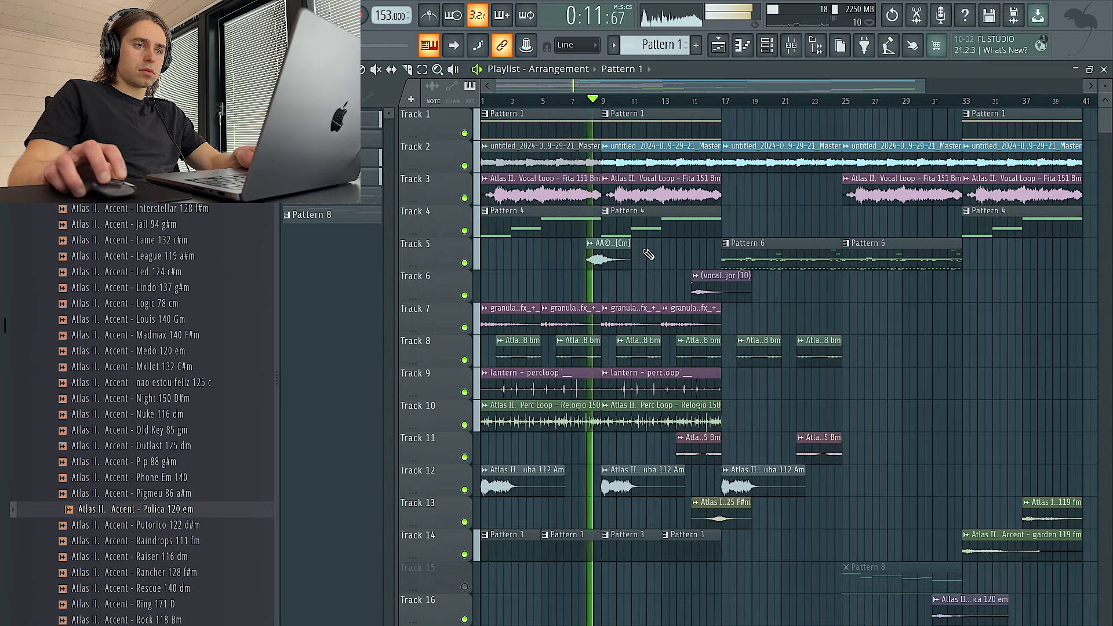
pyautogui.keyDown('ctrl'); pyautogui.scroll(-1, 646, 264); pyautogui.keyUp('ctrl')
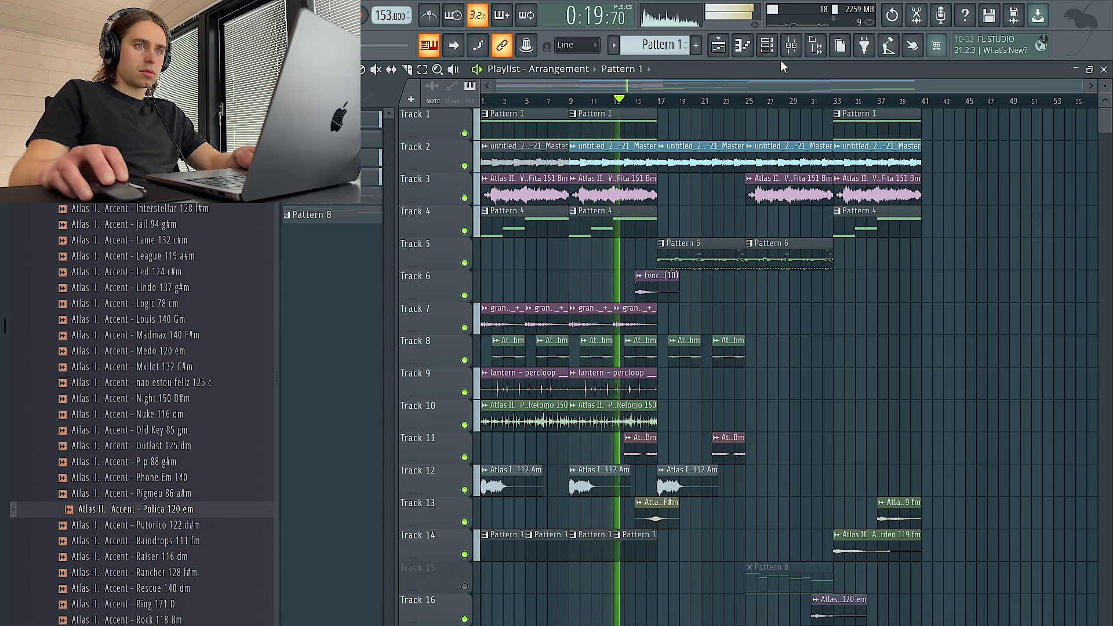
pyautogui.click(766, 45)
pyautogui.rightClick(893, 343)
pyautogui.click(591, 213)
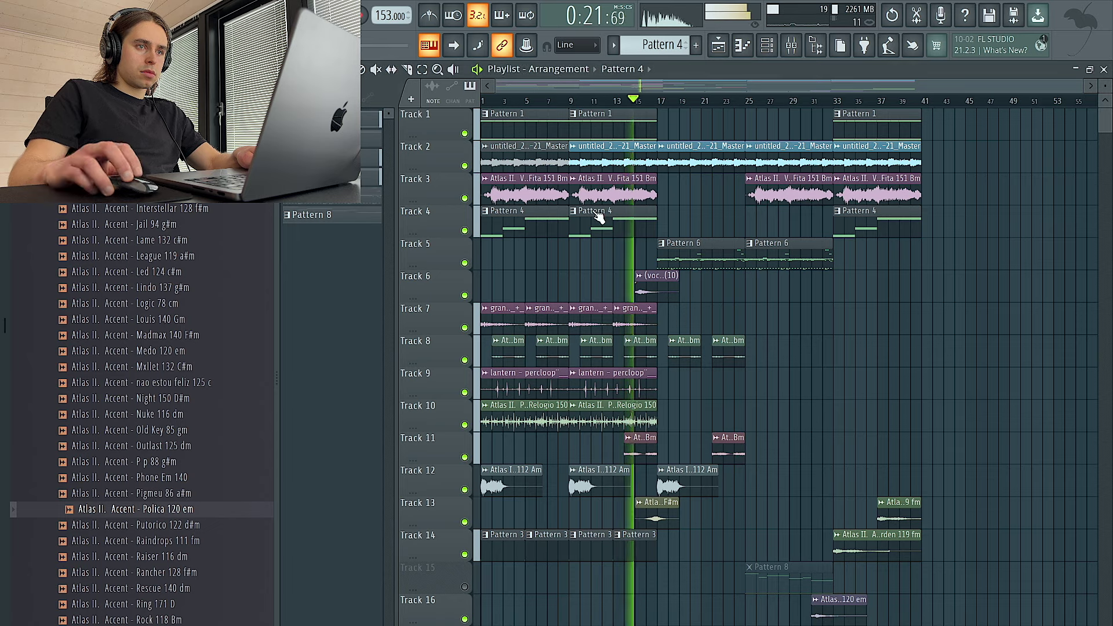
pyautogui.click(764, 45)
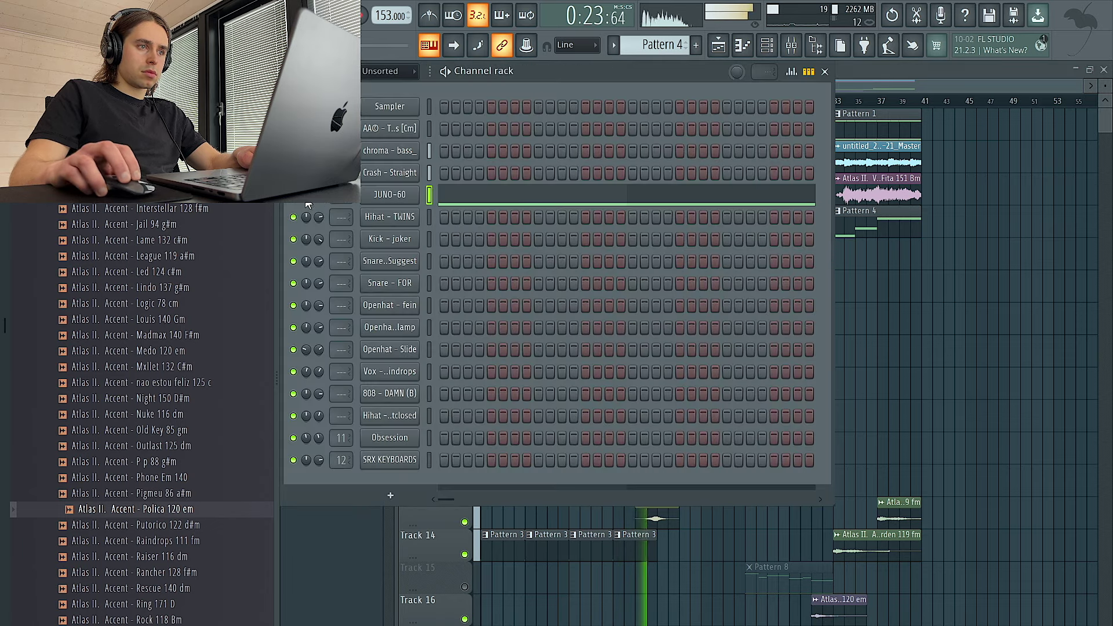
pyautogui.click(919, 330)
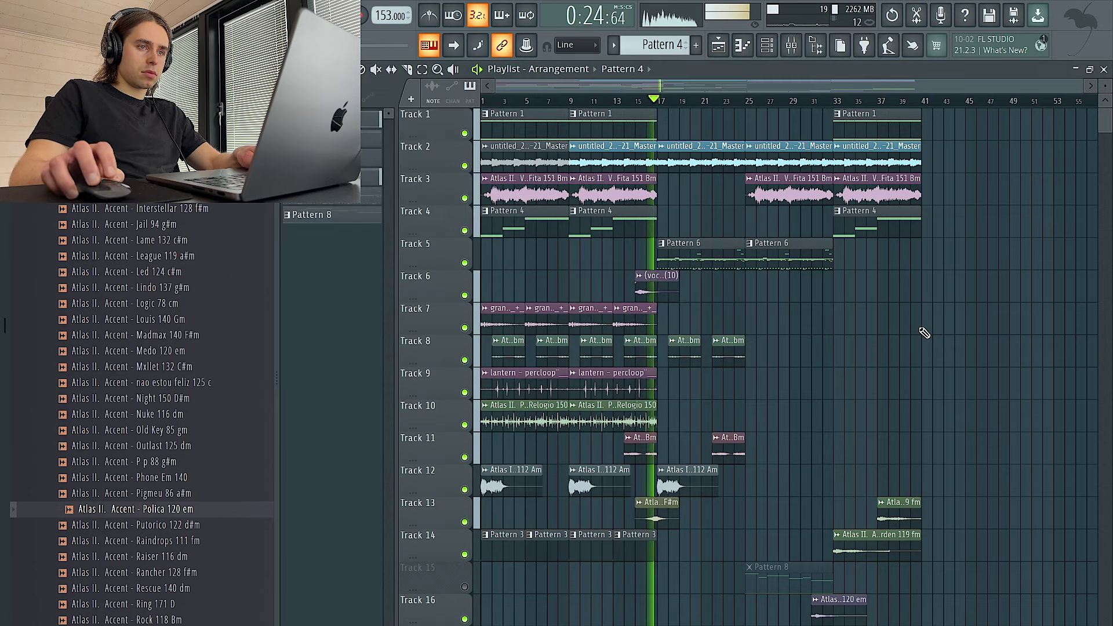
# - Review the sample settings of the Transition - Trance 125 F#m clip at bar 15 on Track 13
pyautogui.doubleClick(676, 502)
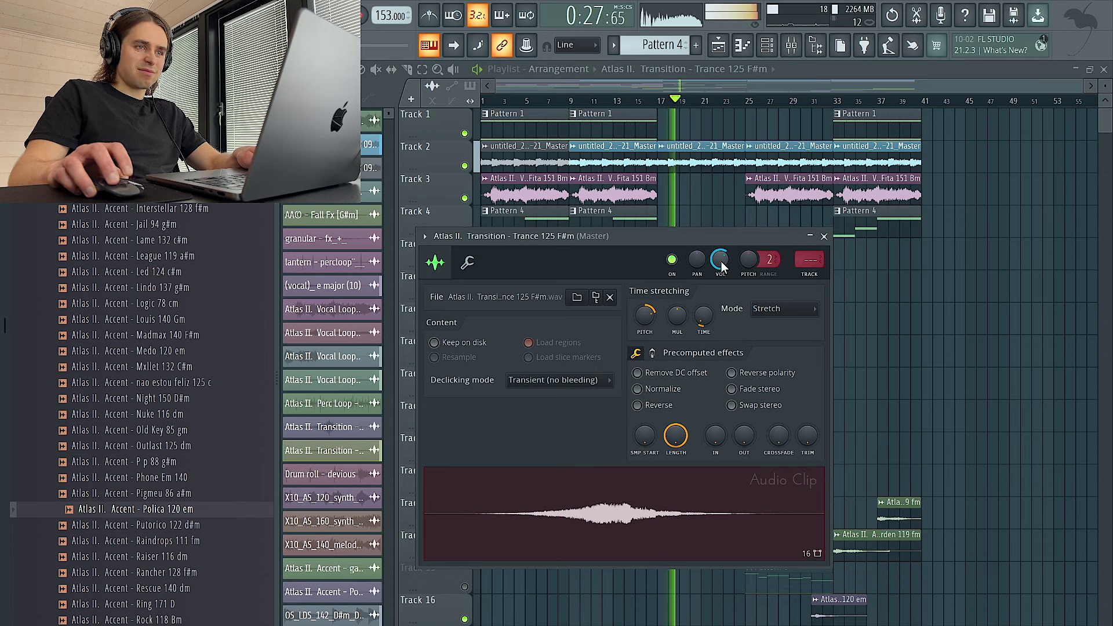
pyautogui.click(971, 349)
pyautogui.click(407, 69)
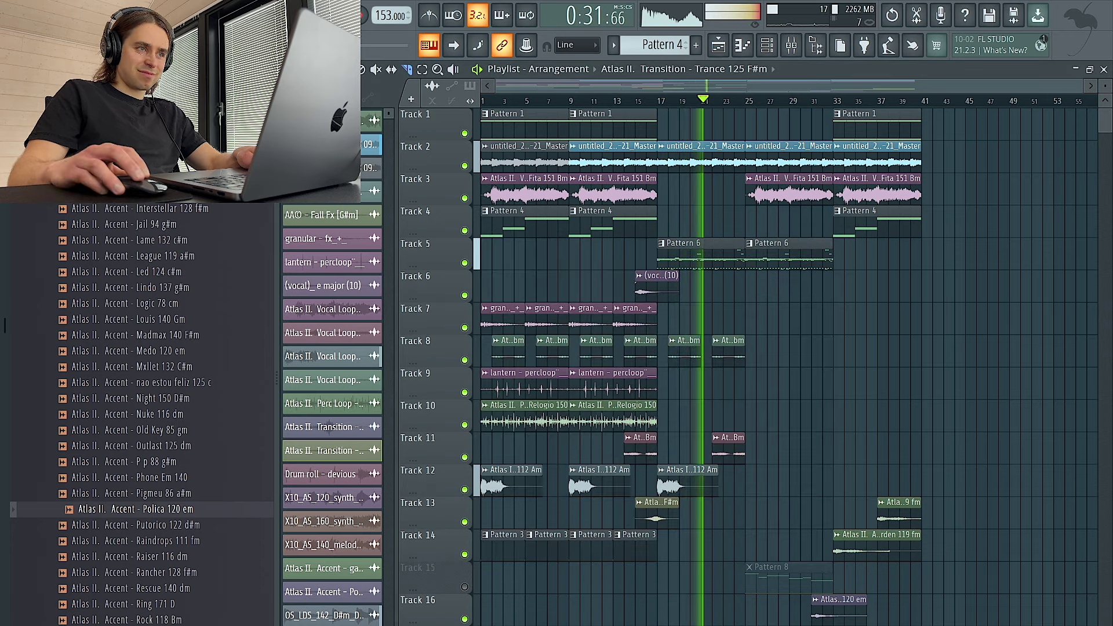
# - Set the Duppy_Low_Piano clip's pitch range to 12 and select the arrangement section covering bars 17 to 32
pyautogui.doubleClick(325, 616)
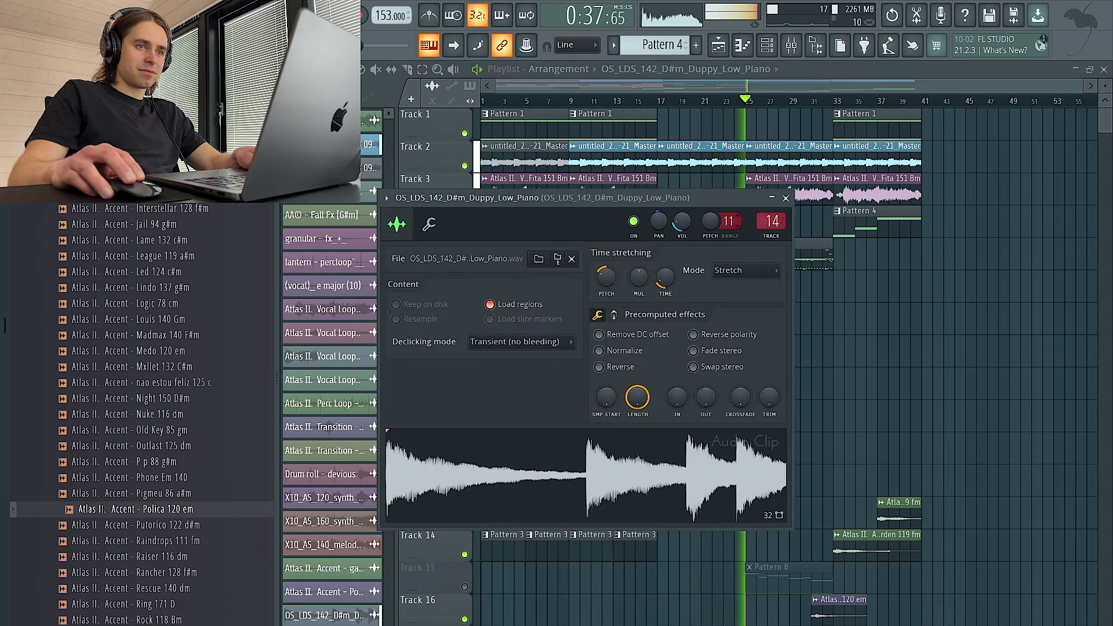
pyautogui.click(786, 198)
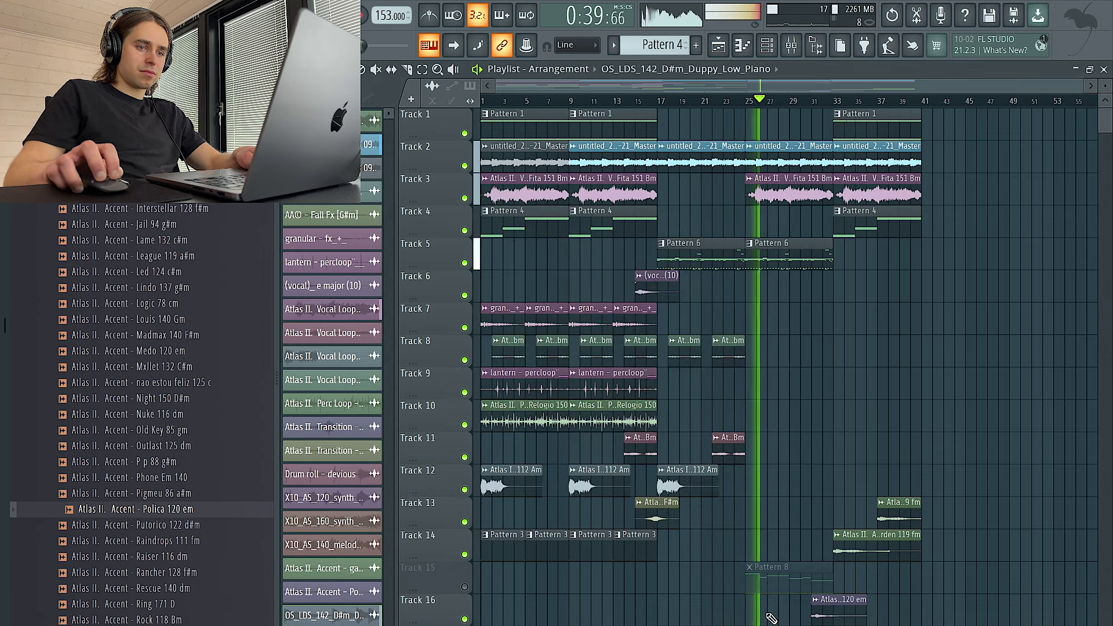
pyautogui.doubleClick(325, 616)
pyautogui.click(786, 198)
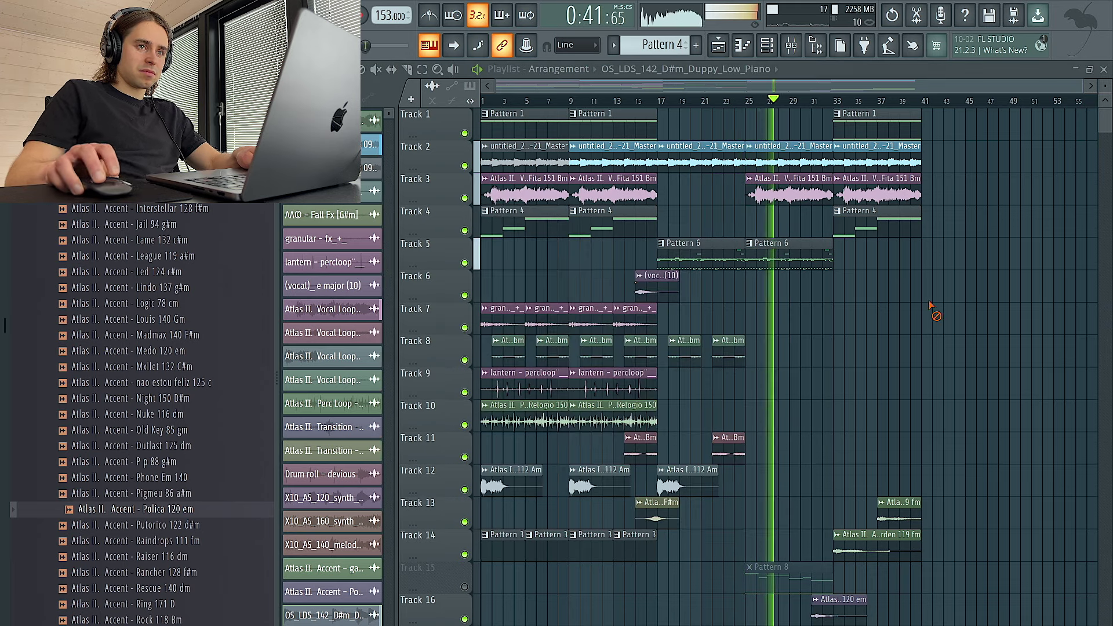
pyautogui.moveTo(829, 102); pyautogui.dragTo(659, 102)
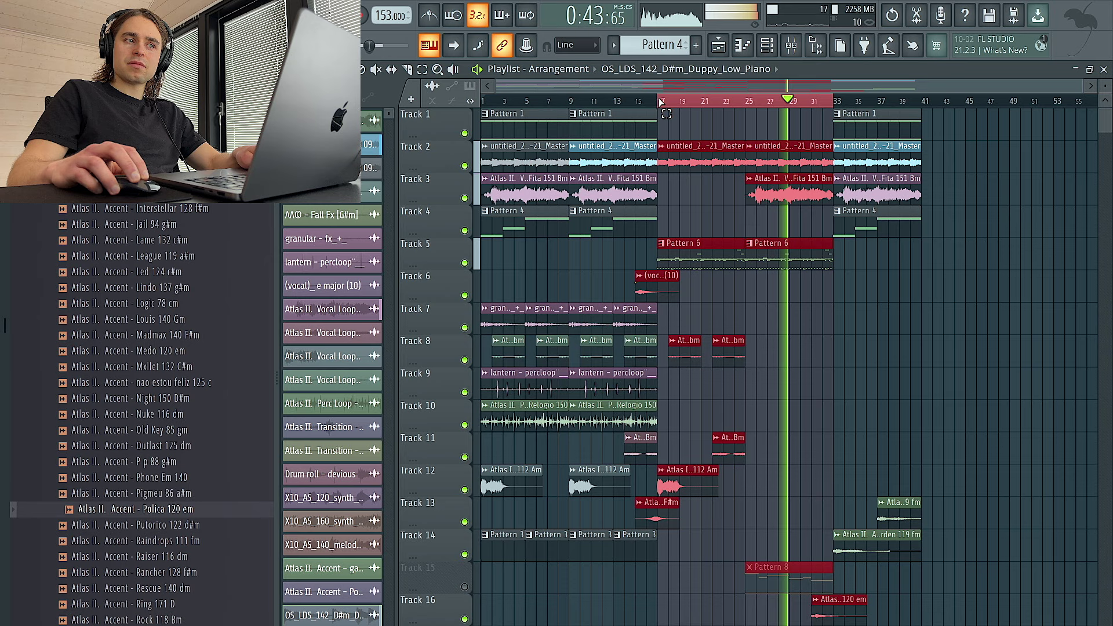
pyautogui.doubleClick(325, 615)
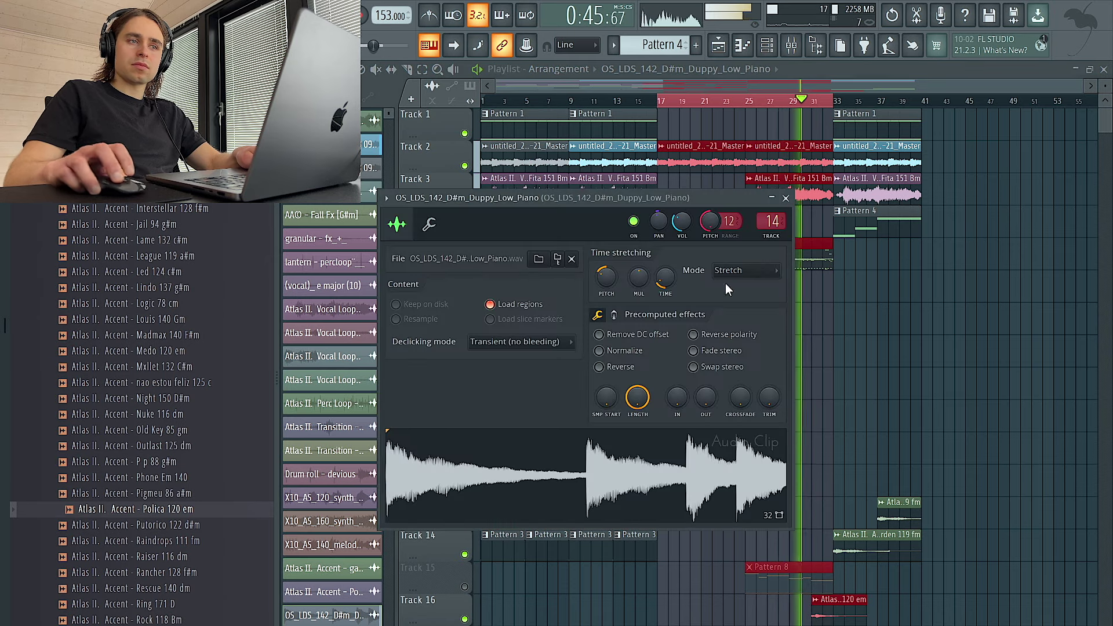
pyautogui.rightClick(919, 293)
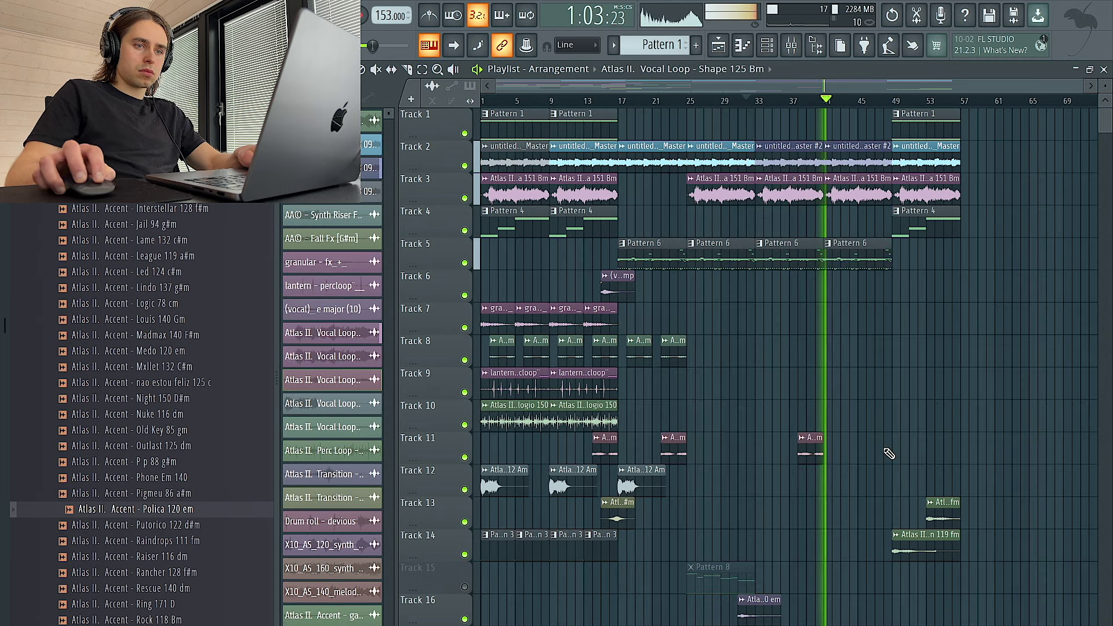
# - Place the Vocal Loop - Shape 125 Bm clip at bar 46 on Track 11 and granular fx clips at bars 41 and 45 on Track 7
pyautogui.click(890, 454)
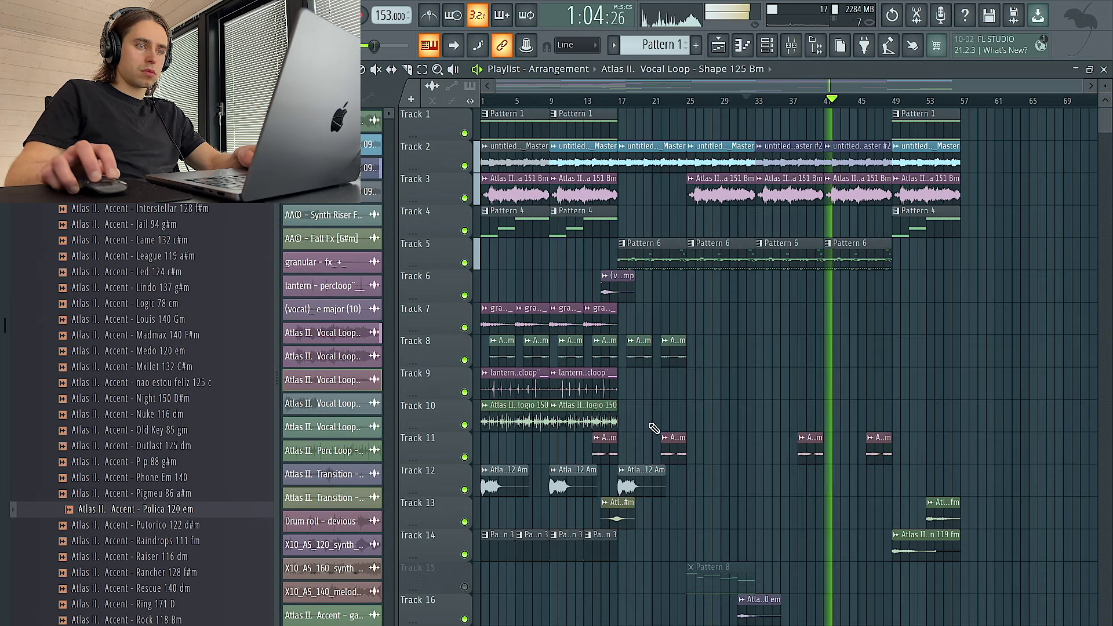
pyautogui.moveTo(604, 330); pyautogui.dragTo(843, 326)
pyautogui.keyDown('ctrl'); pyautogui.click(935, 312); pyautogui.keyUp('ctrl')
# - Place a copy of the (vocal)_e major (10) clip at bar 47 on Track 6
pyautogui.click(611, 280)
pyautogui.click(885, 296)
pyautogui.moveTo(905, 296); pyautogui.dragTo(897, 296)
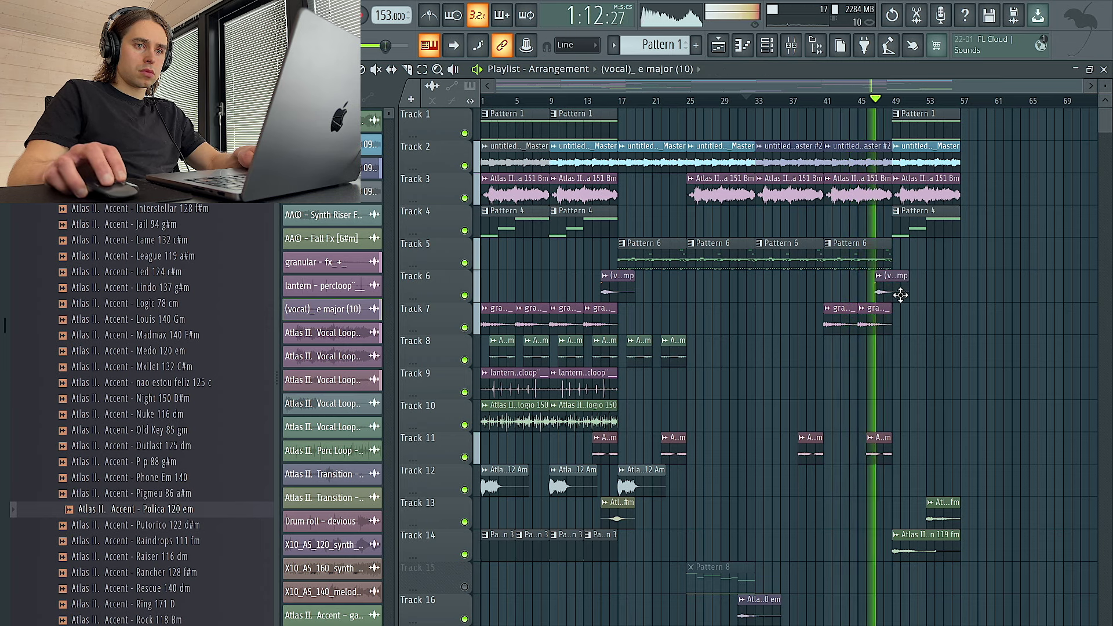
# - Delete the granular fx clips at bars 41 and 45 on Track 7 and the garden 119 fm accent at bar 49 on Track 14
pyautogui.rightClick(848, 325)
pyautogui.rightClick(881, 327)
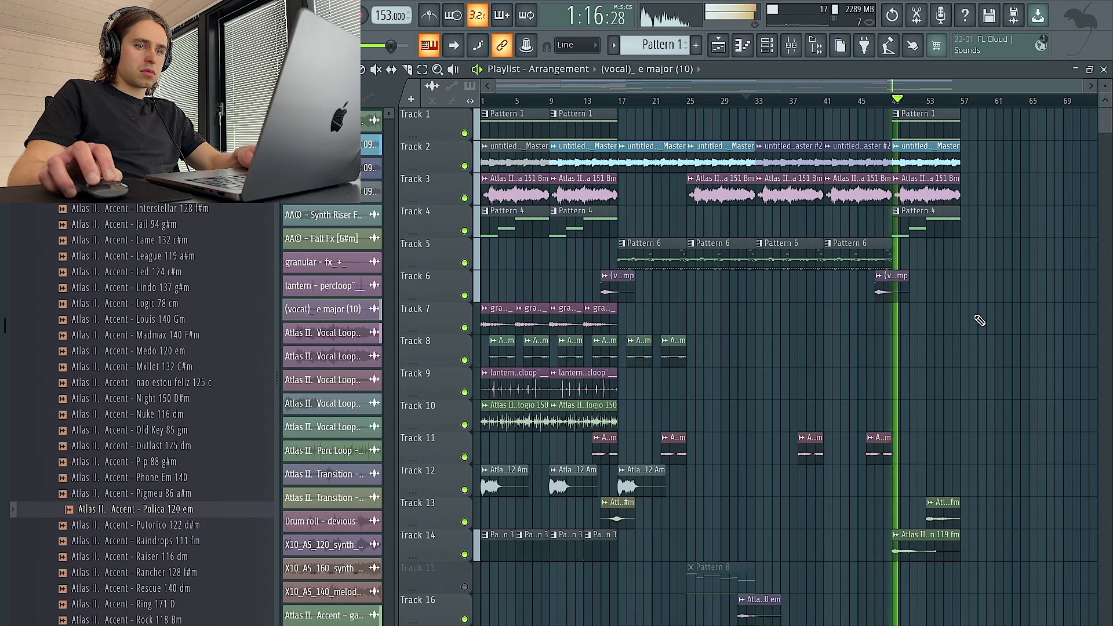
pyautogui.rightClick(927, 536)
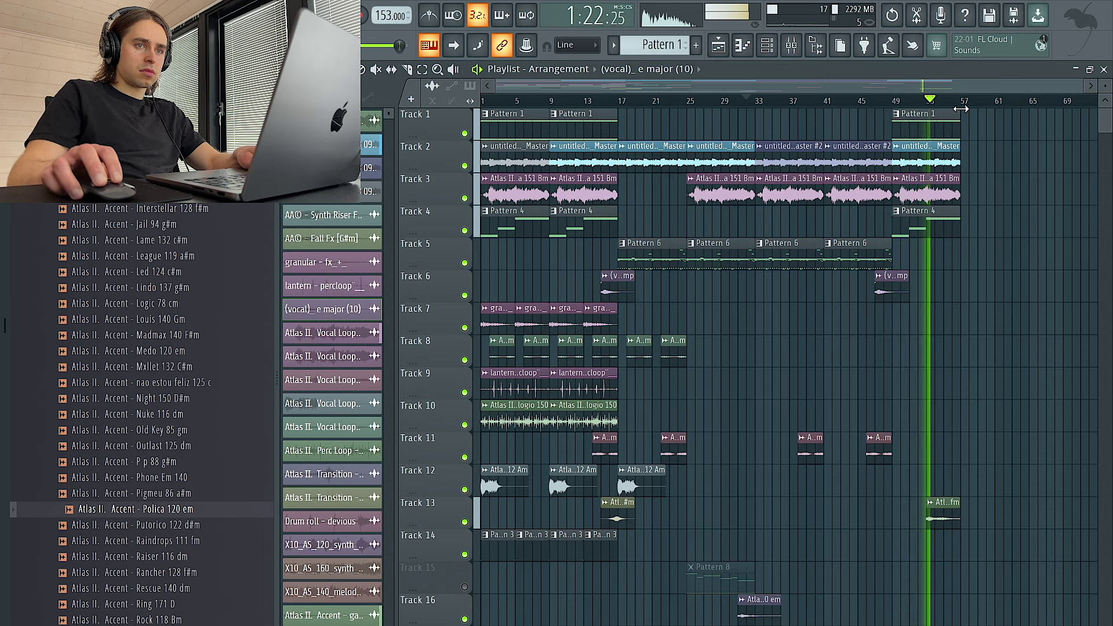
pyautogui.moveTo(967, 108); pyautogui.dragTo(622, 102)
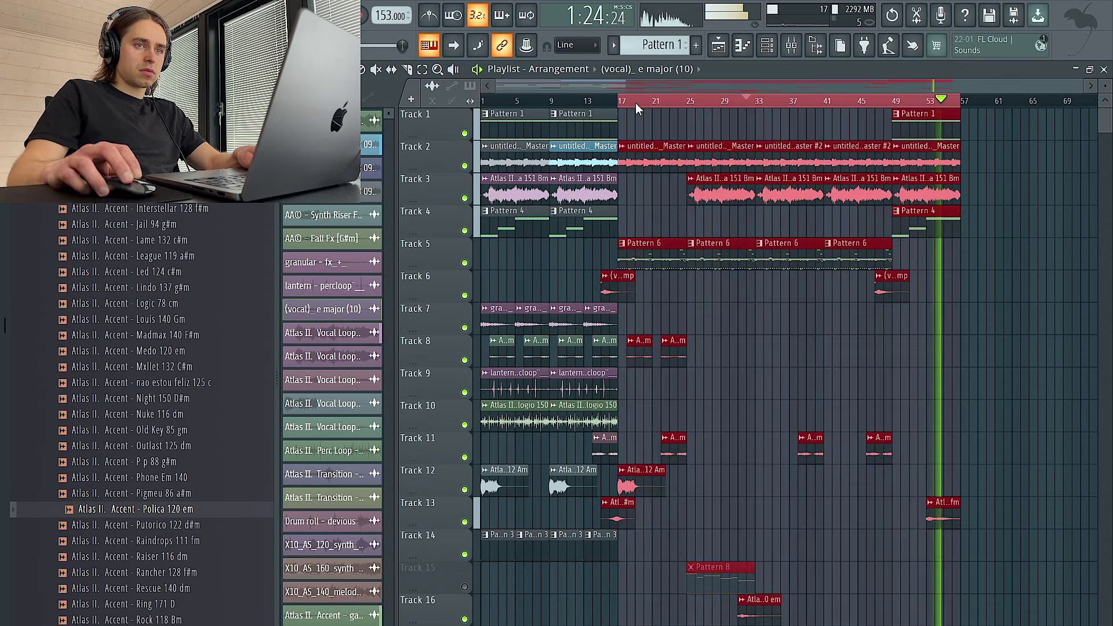
pyautogui.hotkey('ctrl', 'd')
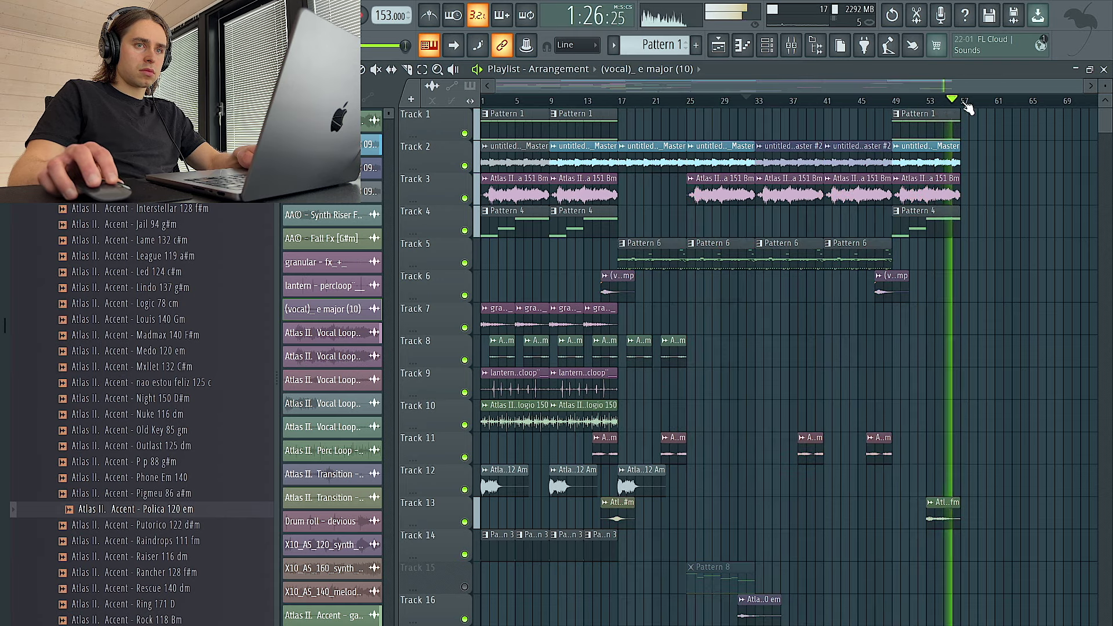
pyautogui.moveTo(968, 109); pyautogui.dragTo(548, 103)
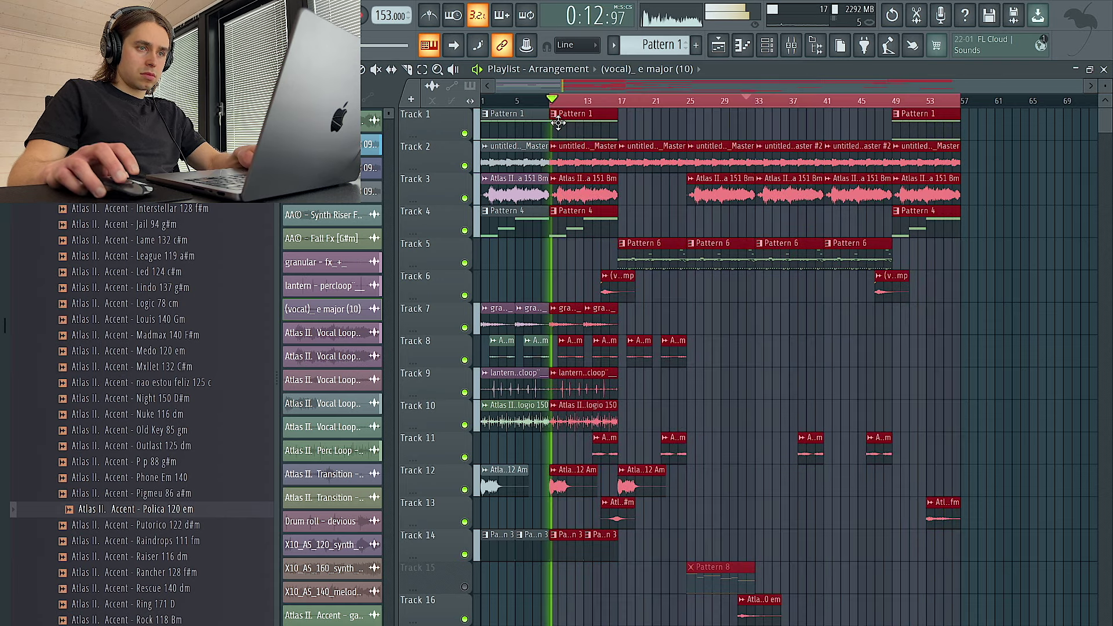
pyautogui.hotkey('ctrl', 'd')
pyautogui.moveTo(560, 127); pyautogui.dragTo(797, 549)
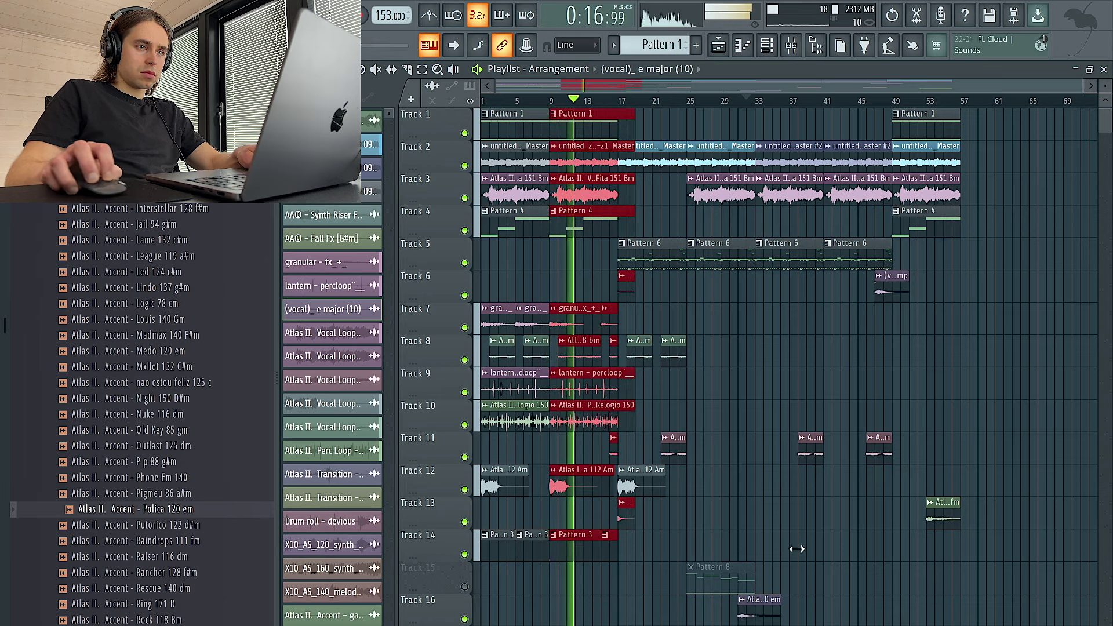
pyautogui.hotkey('ctrl', 'z')
# - Copy the bar 9 to 16 section to bar 57 and delete the Pattern 3 clips at bars 5 and 13 on Track 14
pyautogui.moveTo(570, 390); pyautogui.dragTo(984, 394)
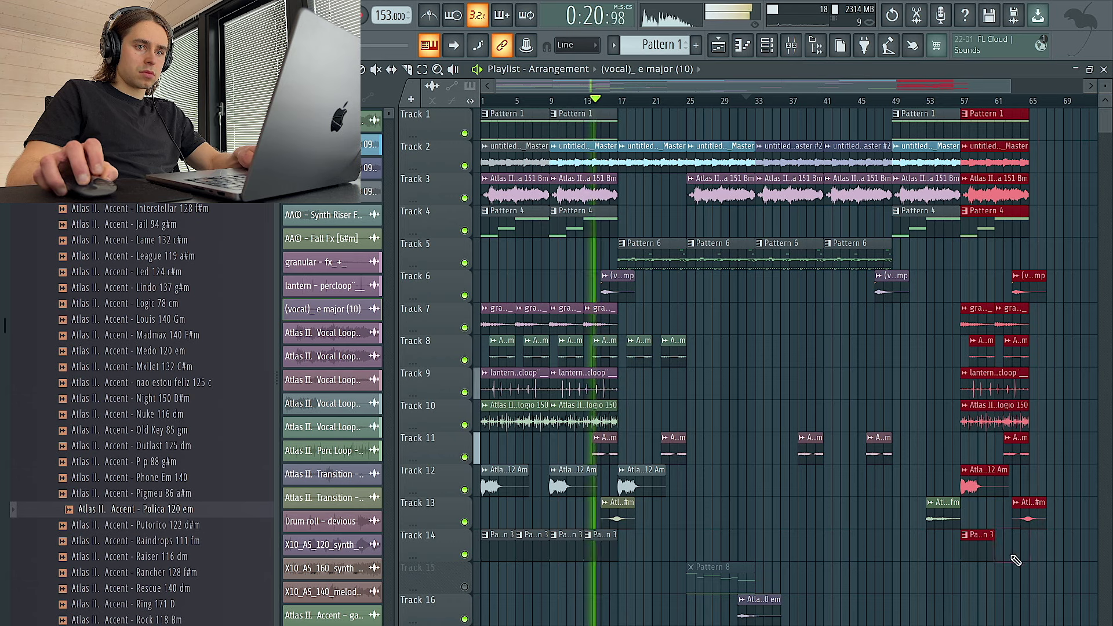
pyautogui.hotkey('ctrl', 'd')
pyautogui.rightClick(609, 551)
pyautogui.rightClick(539, 552)
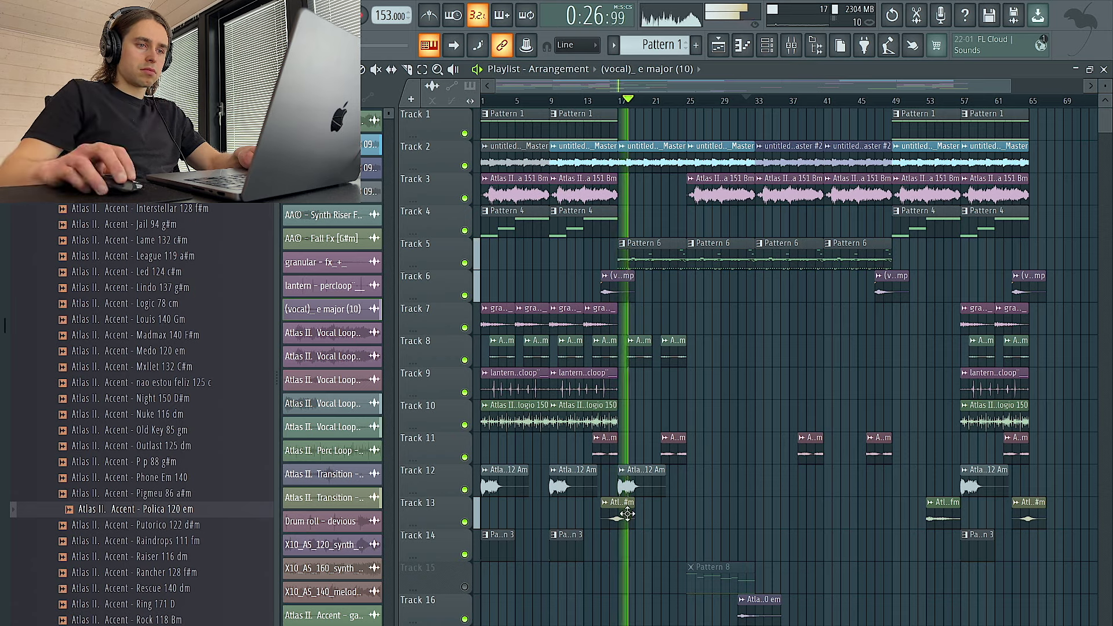
# - Review the sample settings of the Duppy_Low_Piano clip
pyautogui.doubleClick(331, 121)
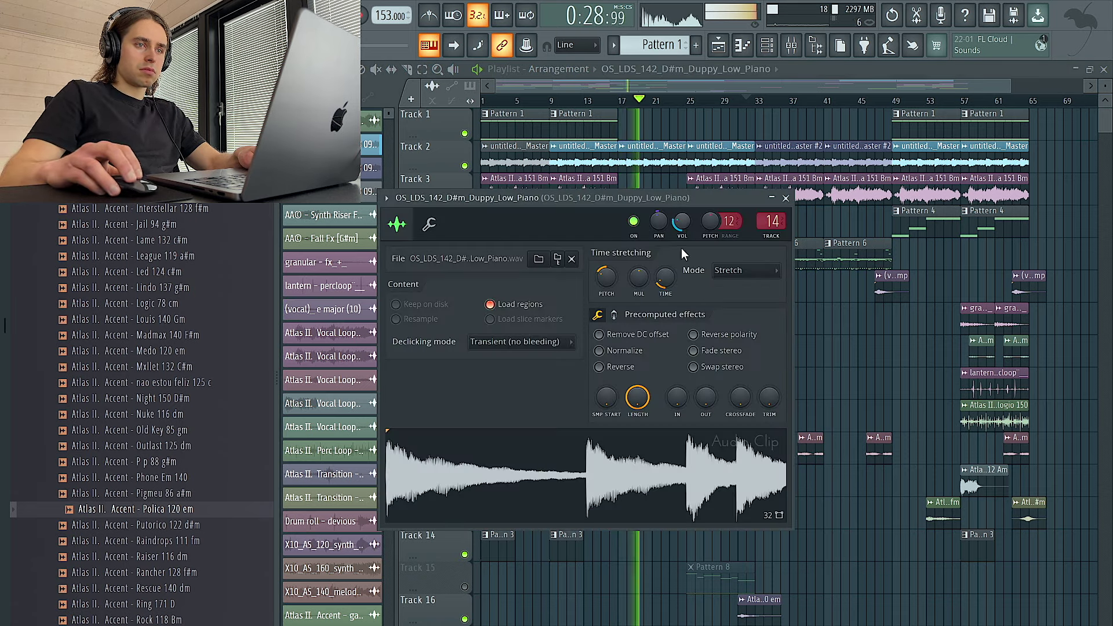
pyautogui.press('Escape')
pyautogui.scroll(4, 638, 524)
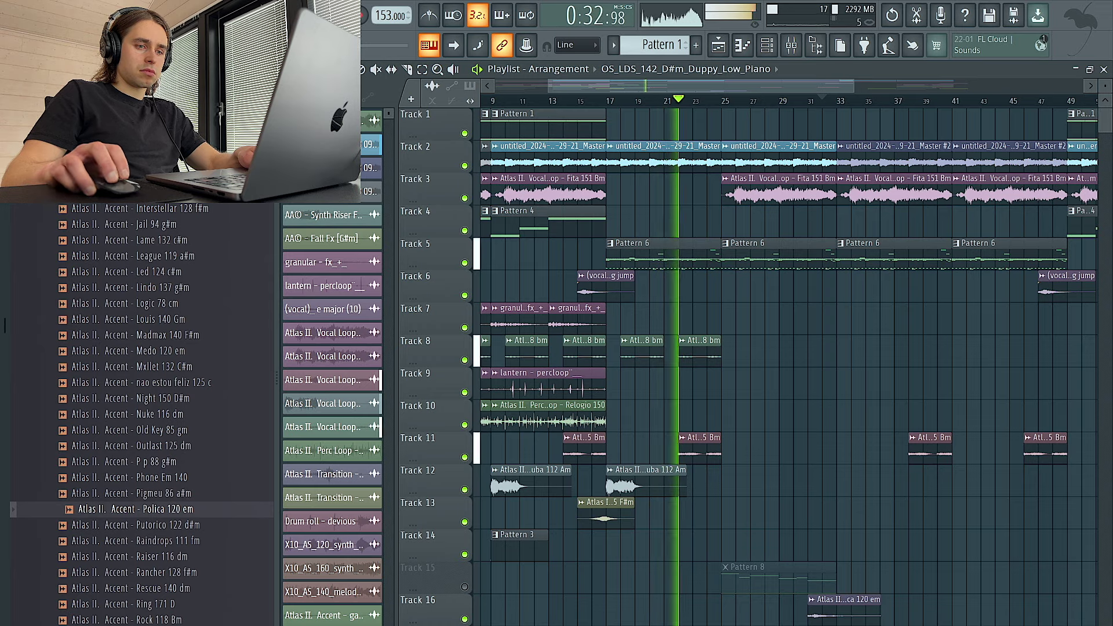
pyautogui.doubleClick(638, 624)
pyautogui.press('Escape')
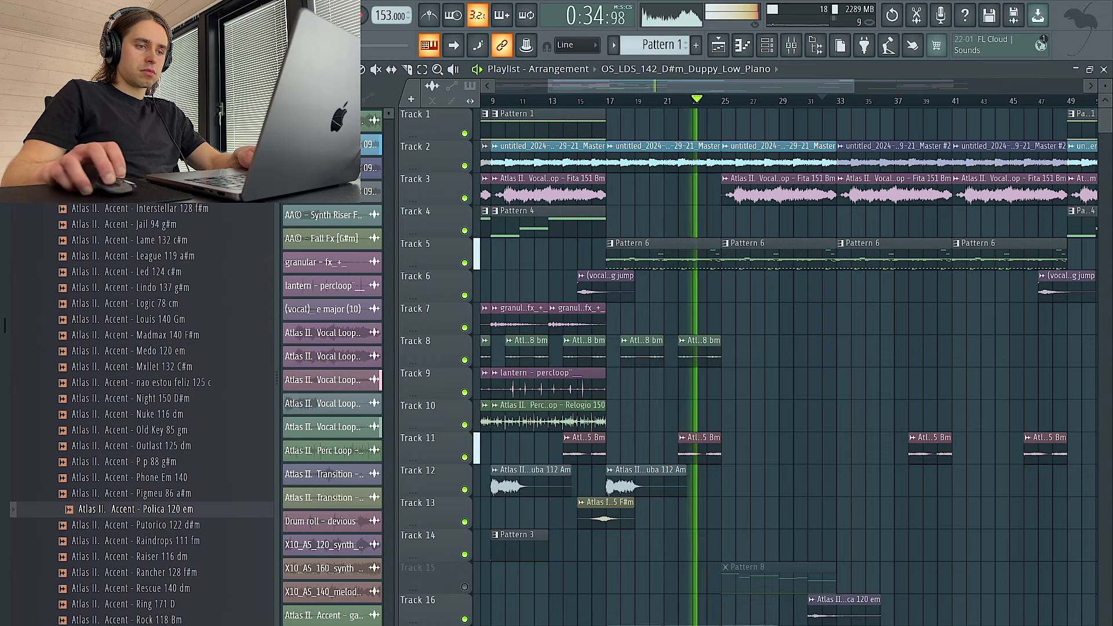
# - Delete the Cuba 112 Am clips at bar 73 on Track 12 and bar 77 on Track 13, and place one at bar 81 on Track 12
pyautogui.scroll(-4, 667, 521)
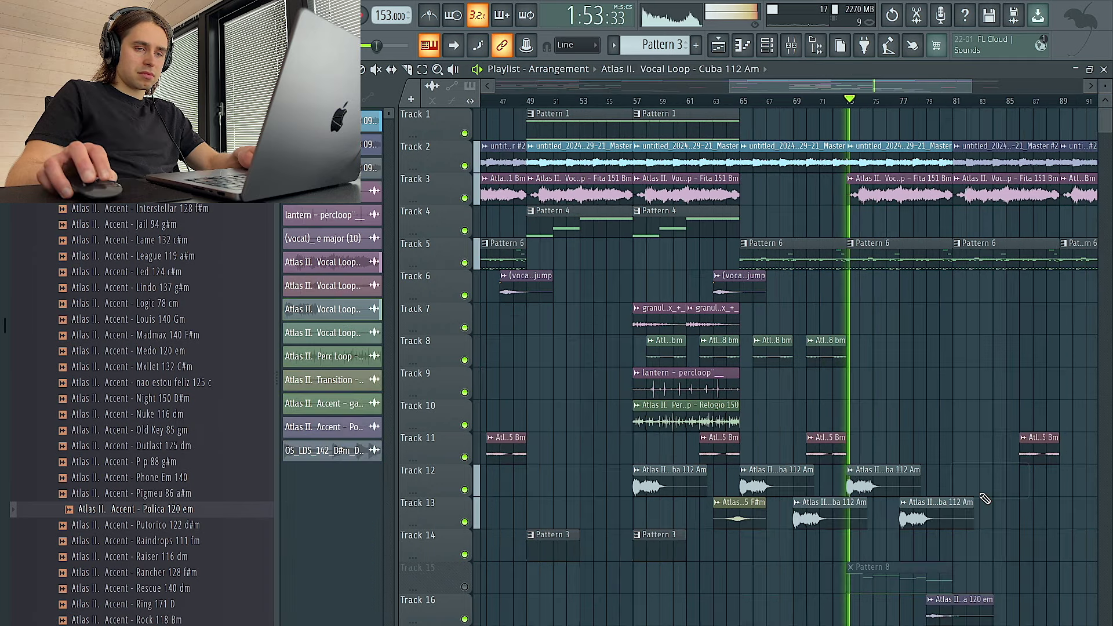
pyautogui.scroll(-2, 1034, 500)
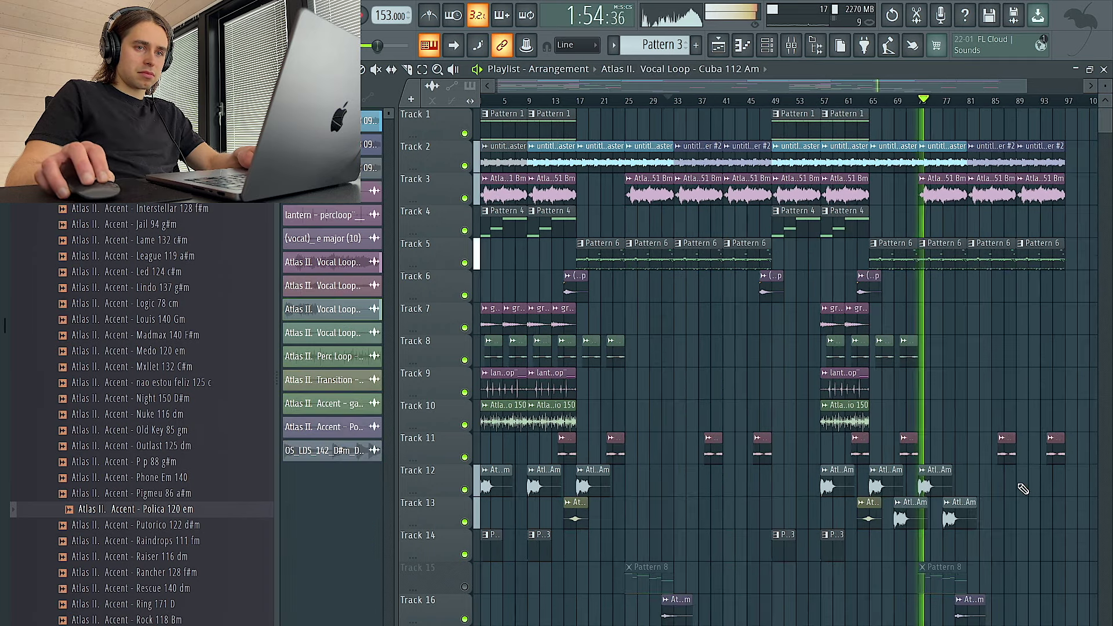
pyautogui.hscroll(3, 986, 499)
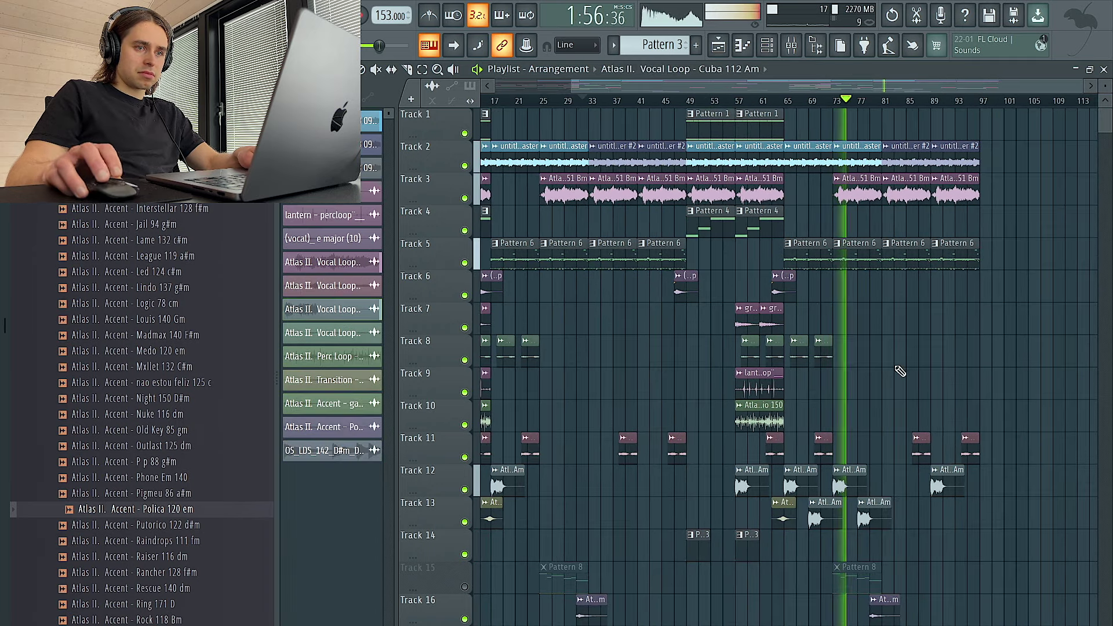
pyautogui.rightClick(872, 510)
pyautogui.moveTo(940, 490); pyautogui.dragTo(890, 485)
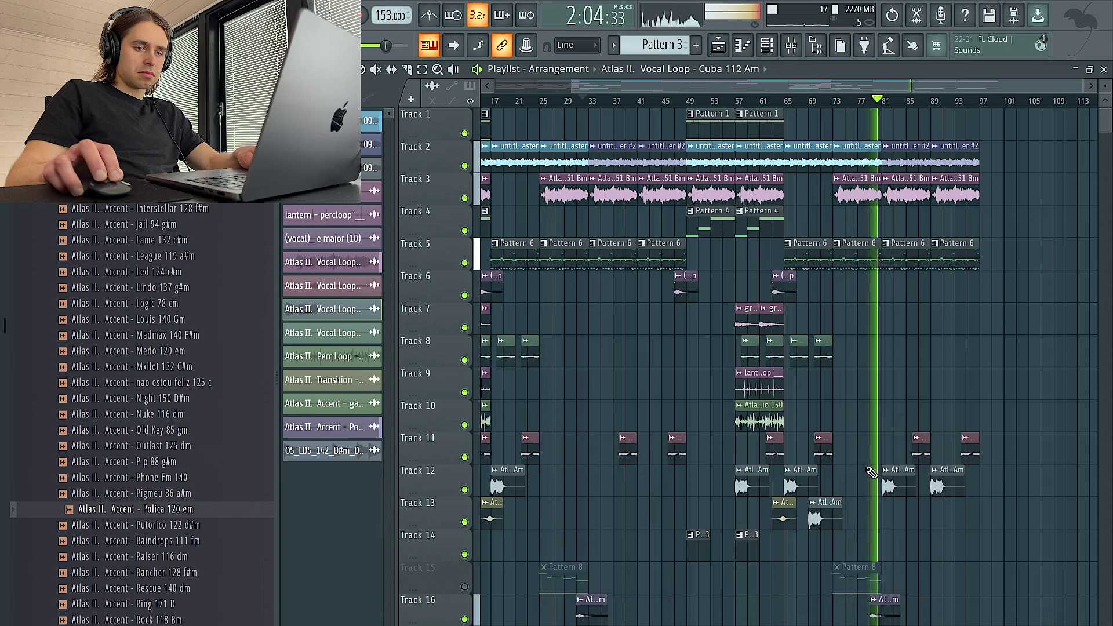
# - Lower the volume of Pattern 8's Obsession channel in the channel rack
pyautogui.scroll(-2, 873, 462)
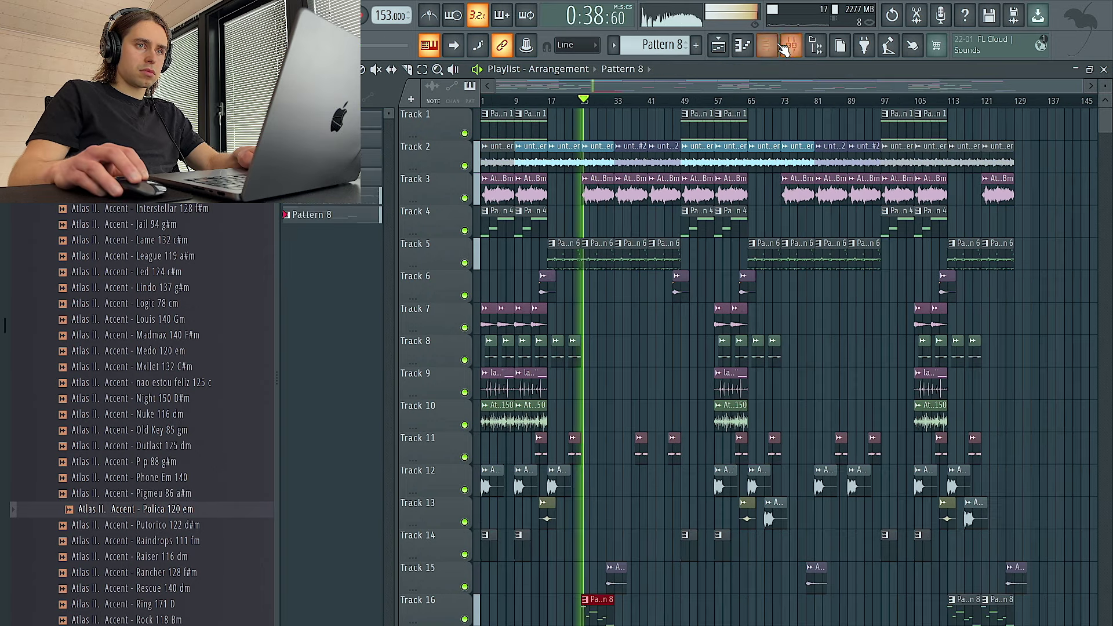
pyautogui.click(785, 46)
pyautogui.moveTo(317, 434); pyautogui.dragTo(312, 440)
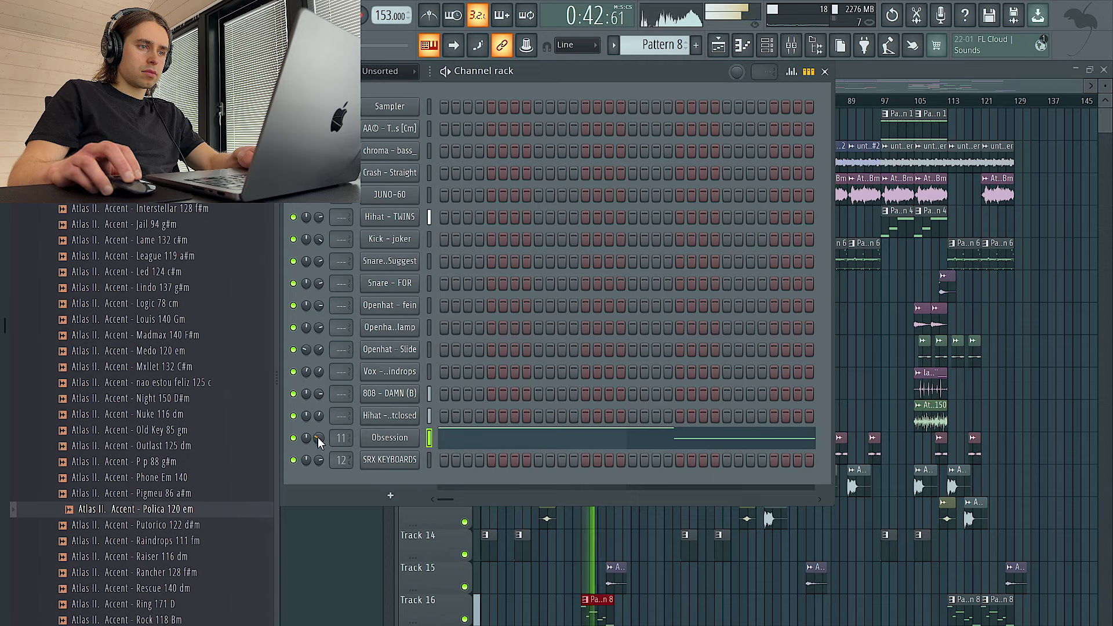
# - Place a Pattern 8 clip at bar 17 on Track 16 and copy the Pattern 8 clips to the section starting at bar 65
pyautogui.rightClick(547, 548)
pyautogui.scroll(2, 547, 548)
pyautogui.scroll(-2, 582, 619)
pyautogui.click(583, 619)
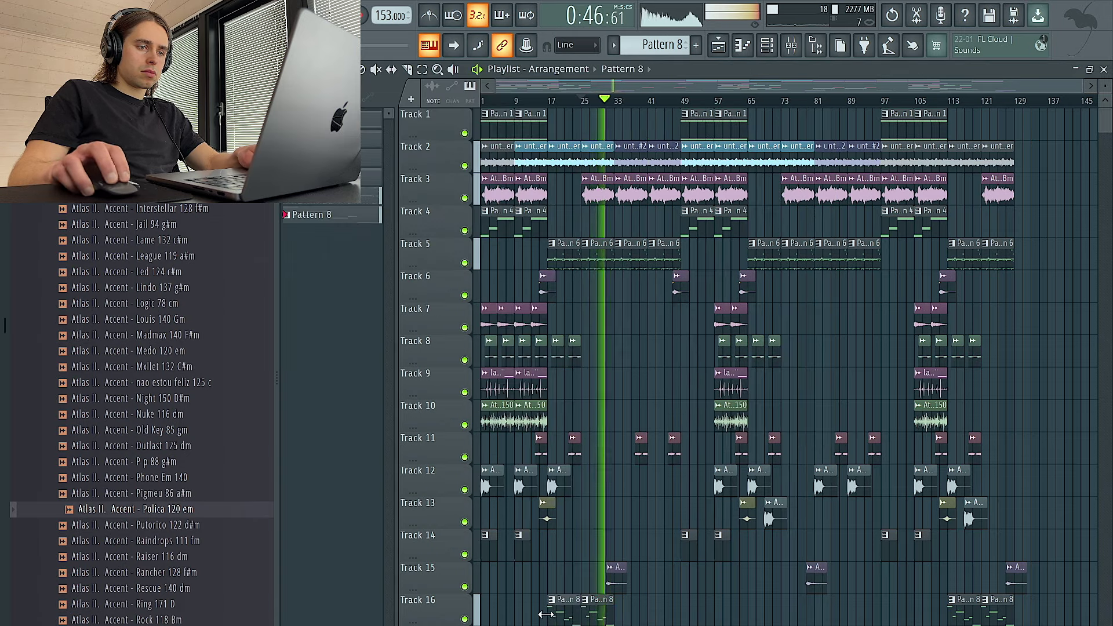
pyautogui.moveTo(562, 619); pyautogui.dragTo(779, 620)
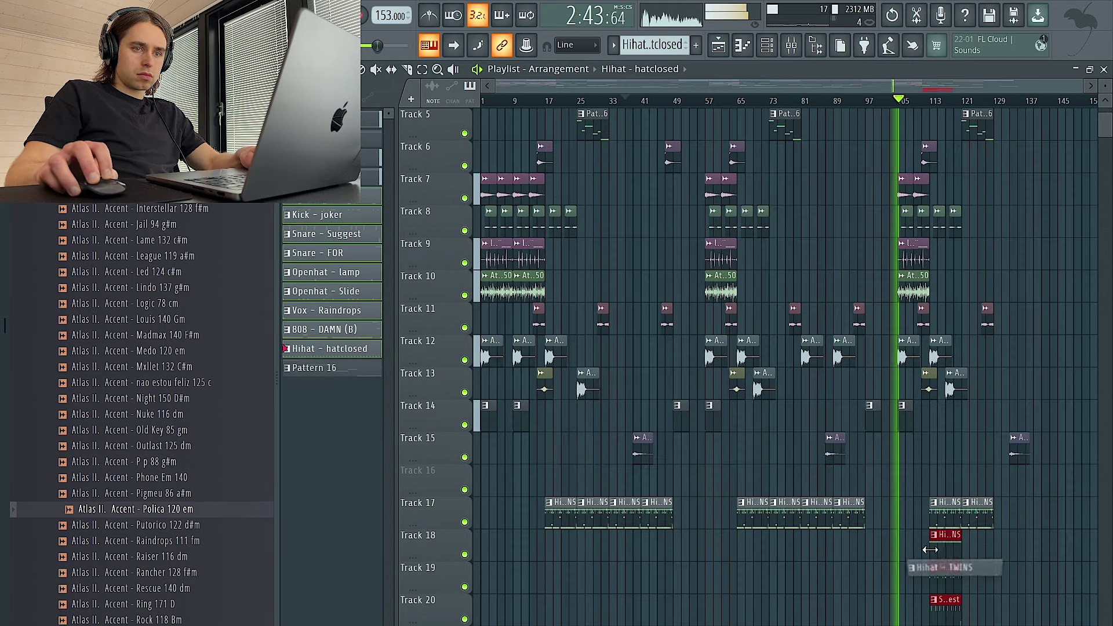
# - Delete the Hihat - TWINS clips from bar 113 on Track 17 and move the split drum clips below up one track
pyautogui.moveTo(933, 516); pyautogui.dragTo(1018, 517)
pyautogui.scroll(-2, 1017, 517)
pyautogui.rightClick(913, 522)
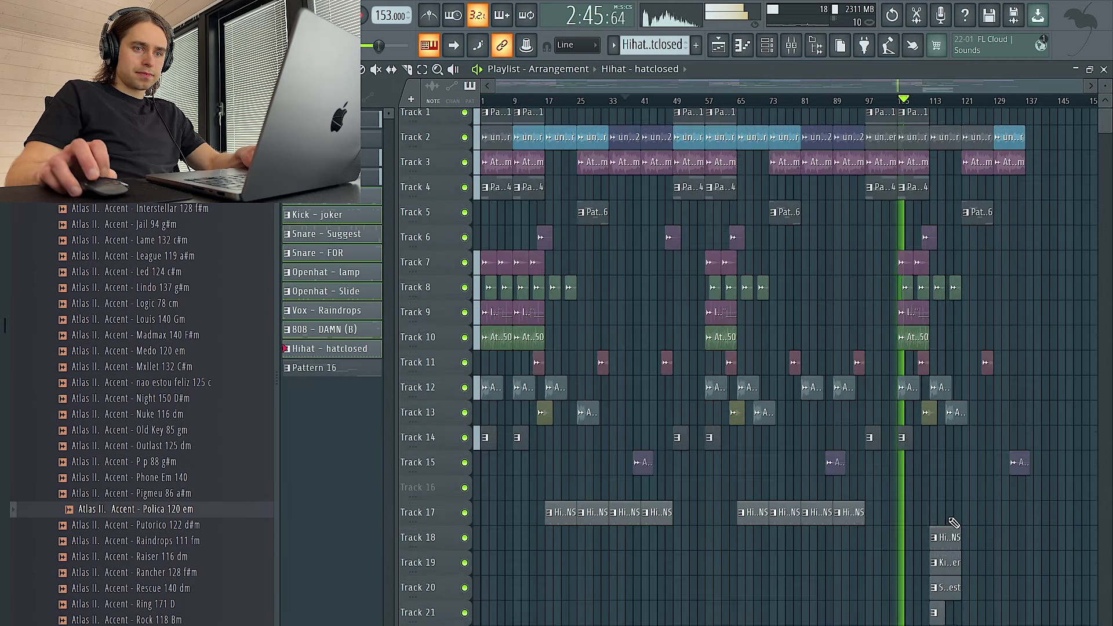
pyautogui.scroll(-2, 964, 525)
pyautogui.moveTo(969, 485); pyautogui.dragTo(915, 308)
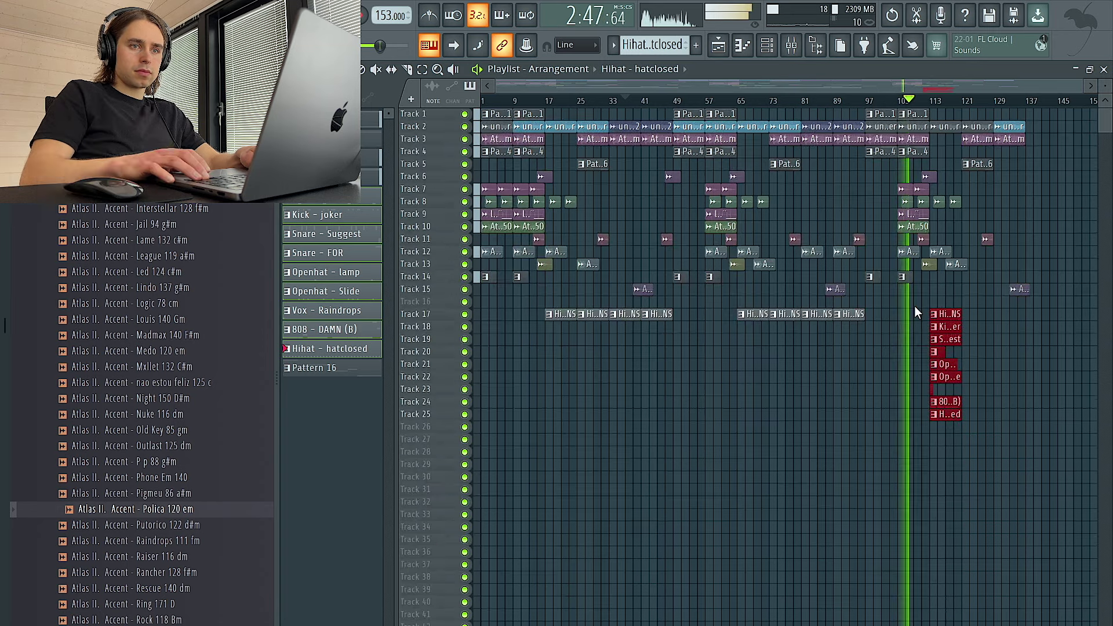
# - Extend the Snare - FOR, Openhat - lamp and Vox - Raindrops clips to bar 121 to match the other drum clips
pyautogui.scroll(5, 991, 371)
pyautogui.scroll(5, 997, 377)
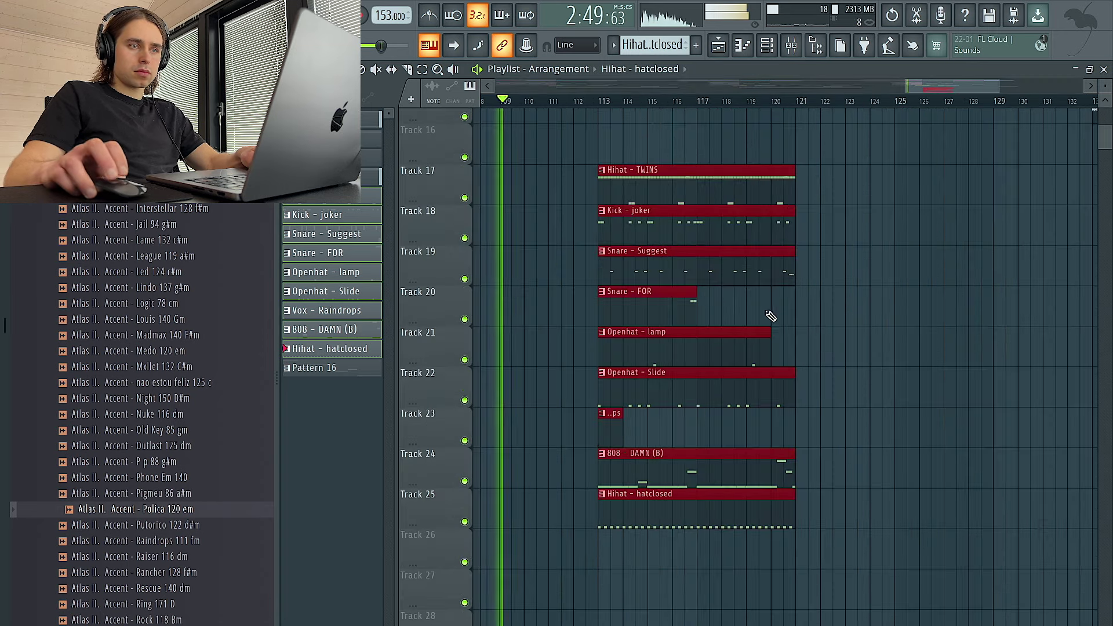
pyautogui.click(782, 319)
pyautogui.moveTo(697, 307); pyautogui.dragTo(795, 351)
pyautogui.scroll(-3, 791, 348)
pyautogui.moveTo(703, 432); pyautogui.dragTo(794, 438)
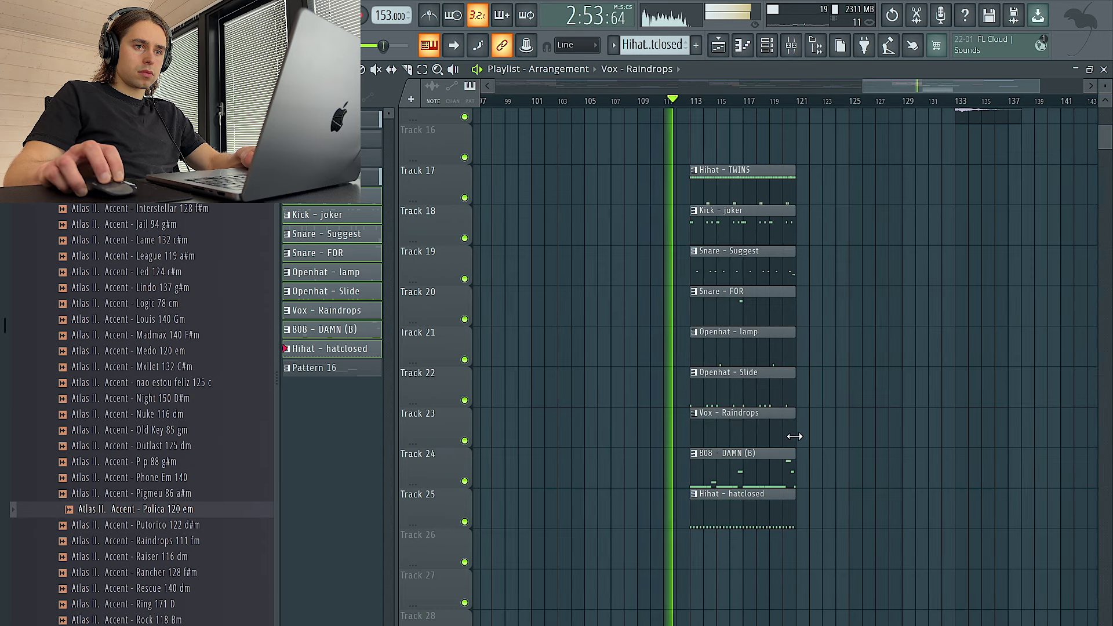
# - Duplicate the drum clips to bar 121 and delete the Kick - joker and Hihat - hatclosed clips at bar 113
pyautogui.moveTo(754, 147); pyautogui.dragTo(744, 580)
pyautogui.hotkey('ctrl', 'b')
pyautogui.rightClick(740, 239)
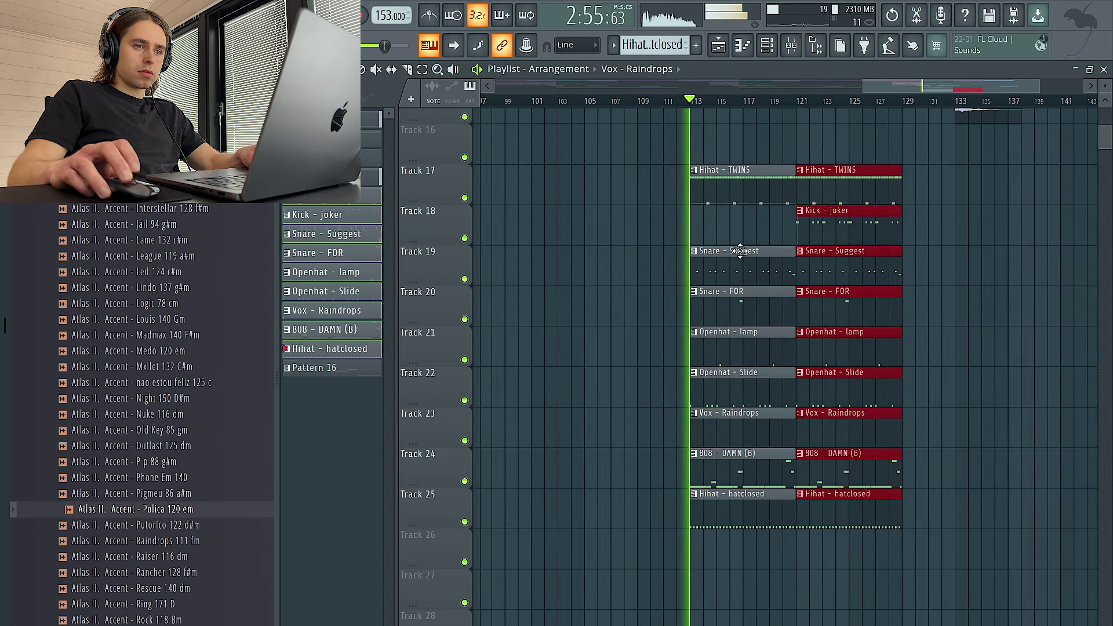
pyautogui.rightClick(748, 518)
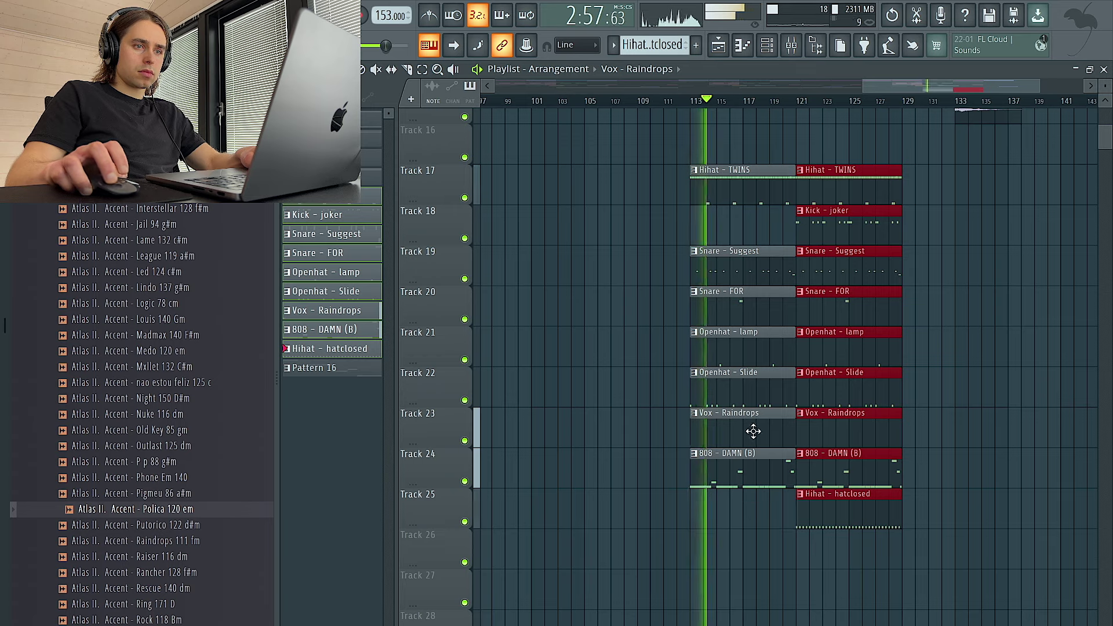
# - Lower the fader of the main melody's mixer track, insert 2
pyautogui.scroll(-1, 750, 390)
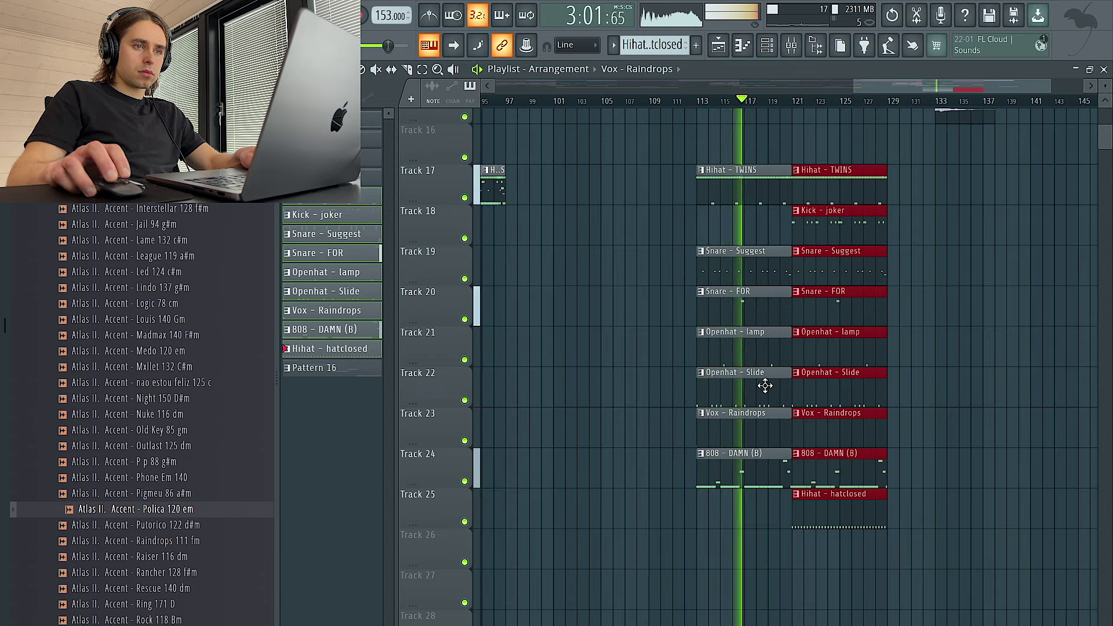
pyautogui.scroll(-3, 782, 389)
pyautogui.scroll(4, 819, 392)
pyautogui.scroll(-2, 946, 403)
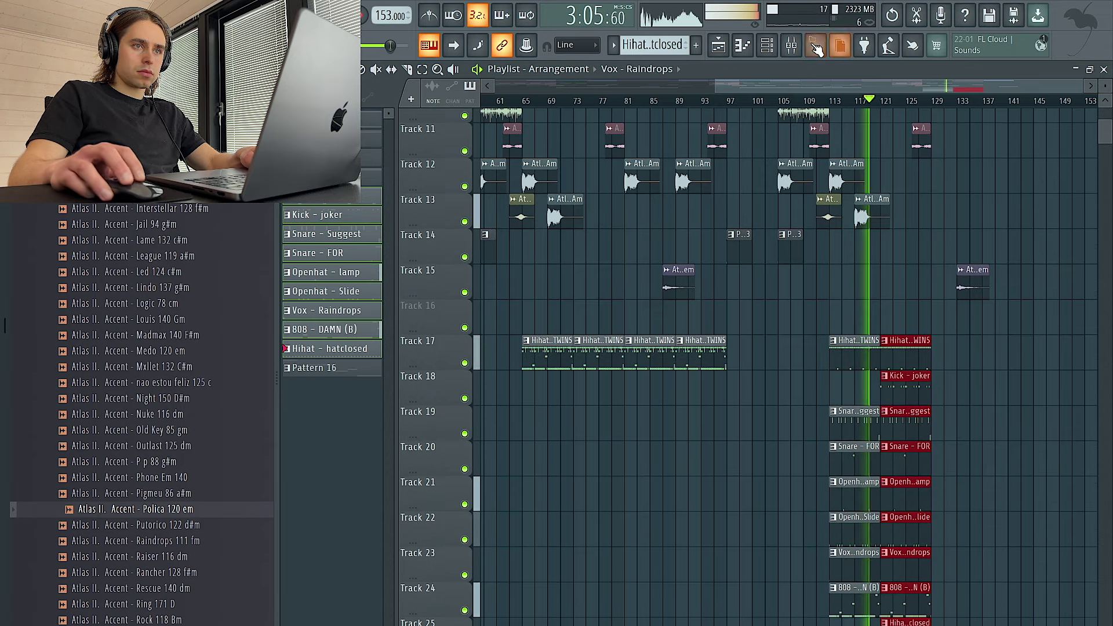
pyautogui.click(815, 47)
pyautogui.moveTo(407, 495); pyautogui.dragTo(407, 502)
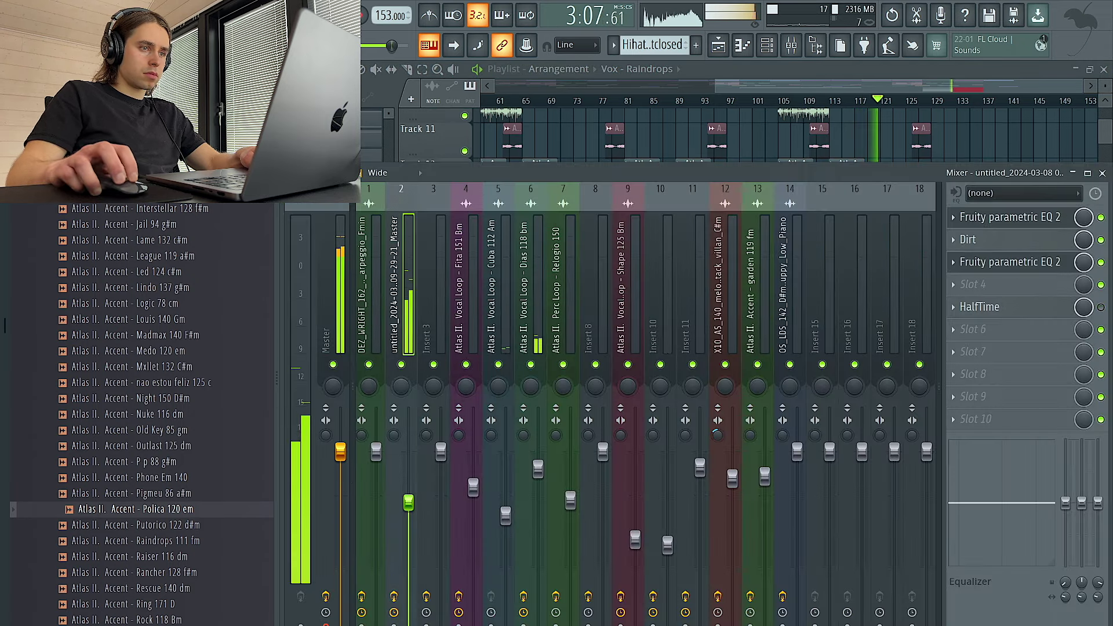
pyautogui.rightClick(994, 142)
# - Delete the Hihat - TWINS clips in bars 17 to 48 on Track 17
pyautogui.scroll(3, 980, 430)
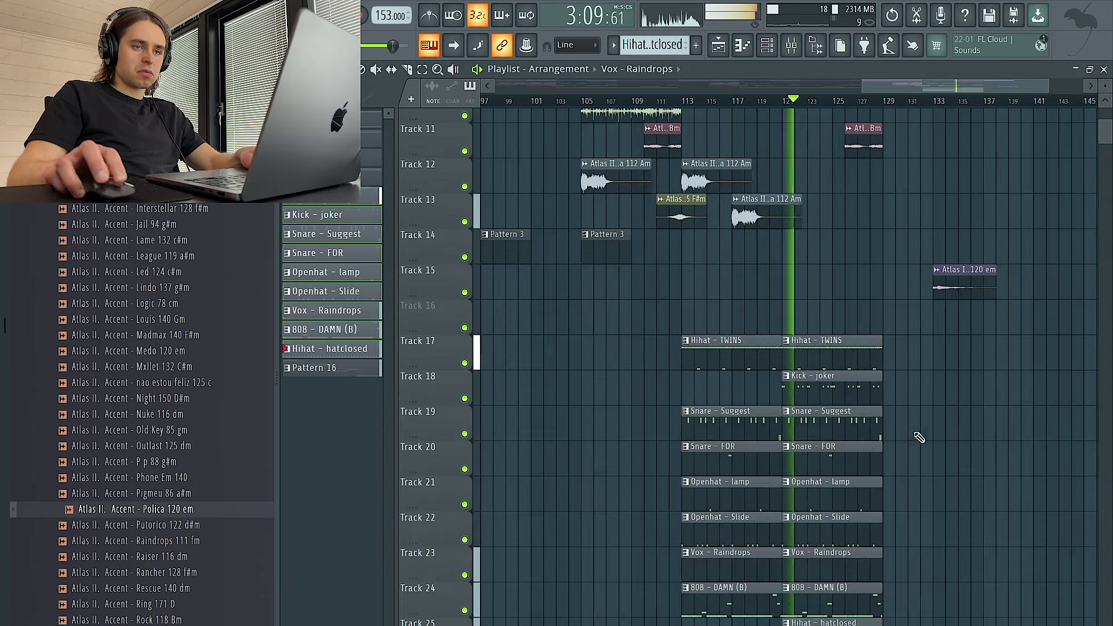
pyautogui.scroll(-4, 829, 342)
pyautogui.scroll(2, 929, 305)
pyautogui.scroll(3, 936, 273)
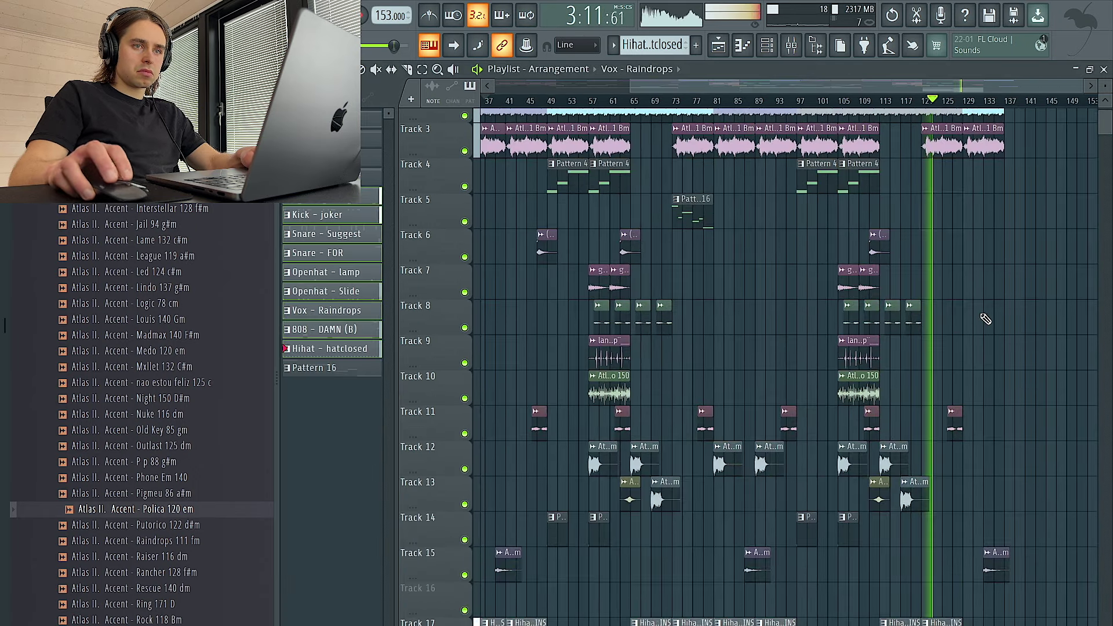
pyautogui.scroll(-5, 979, 311)
pyautogui.moveTo(906, 231); pyautogui.dragTo(965, 612)
pyautogui.scroll(-2, 966, 582)
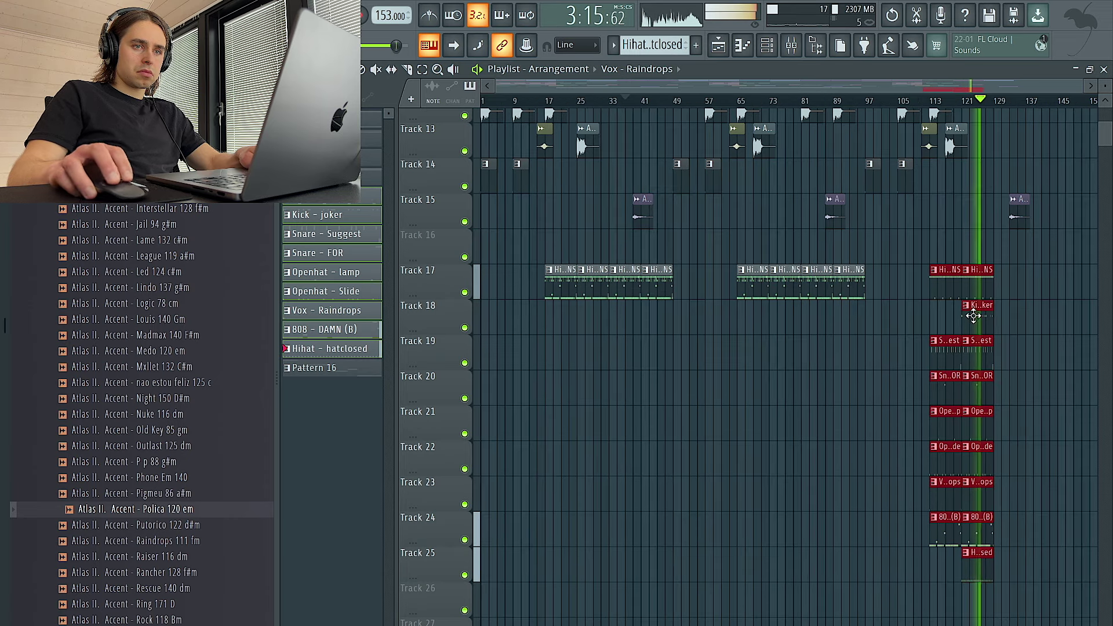
pyautogui.moveTo(696, 285); pyautogui.dragTo(481, 279)
pyautogui.press('Delete')
# - Copy the drum clips from bars 113 to 128 on Tracks 17 to 25 to bar 17 and duplicate them at bar 33
pyautogui.moveTo(944, 290); pyautogui.dragTo(979, 589)
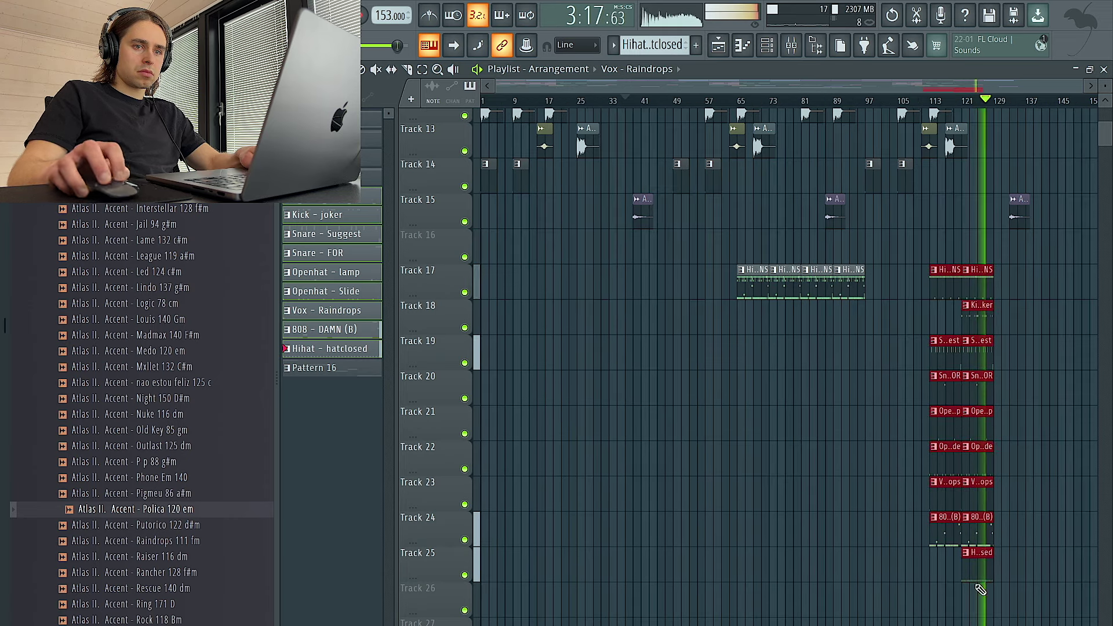
pyautogui.moveTo(942, 288); pyautogui.dragTo(555, 296)
pyautogui.scroll(2, 544, 347)
pyautogui.hotkey('ctrl', 'b')
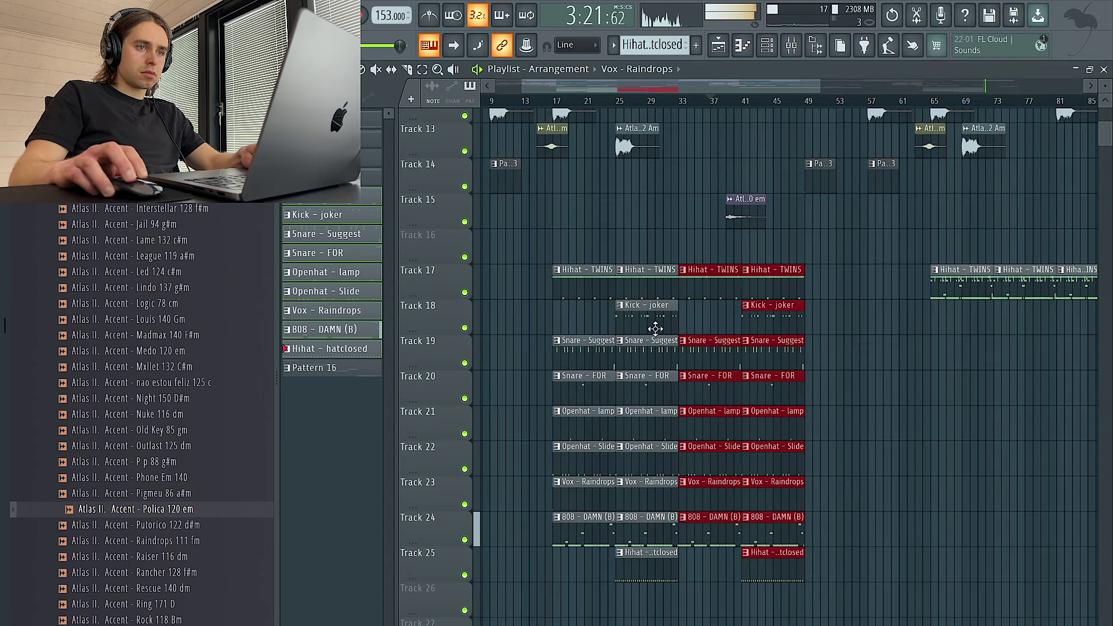
# - Delete the four Hihat - TWINS clips starting at bar 65 on Track 17
pyautogui.scroll(-1, 723, 340)
pyautogui.scroll(1, 944, 322)
pyautogui.scroll(-1, 944, 322)
pyautogui.moveTo(948, 265); pyautogui.dragTo(760, 273)
pyautogui.press('Delete')
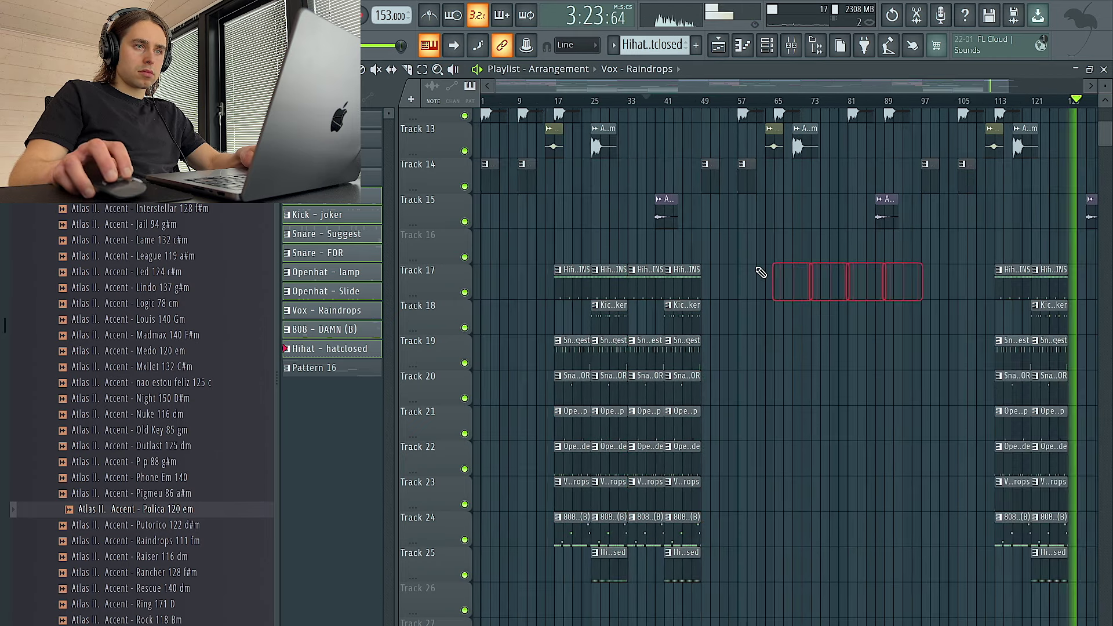
# - Play the arrangement from about bar 17 and remove the Snare - FOR clip at bar 25 on Track 20
pyautogui.click(549, 101)
pyautogui.scroll(2, 523, 330)
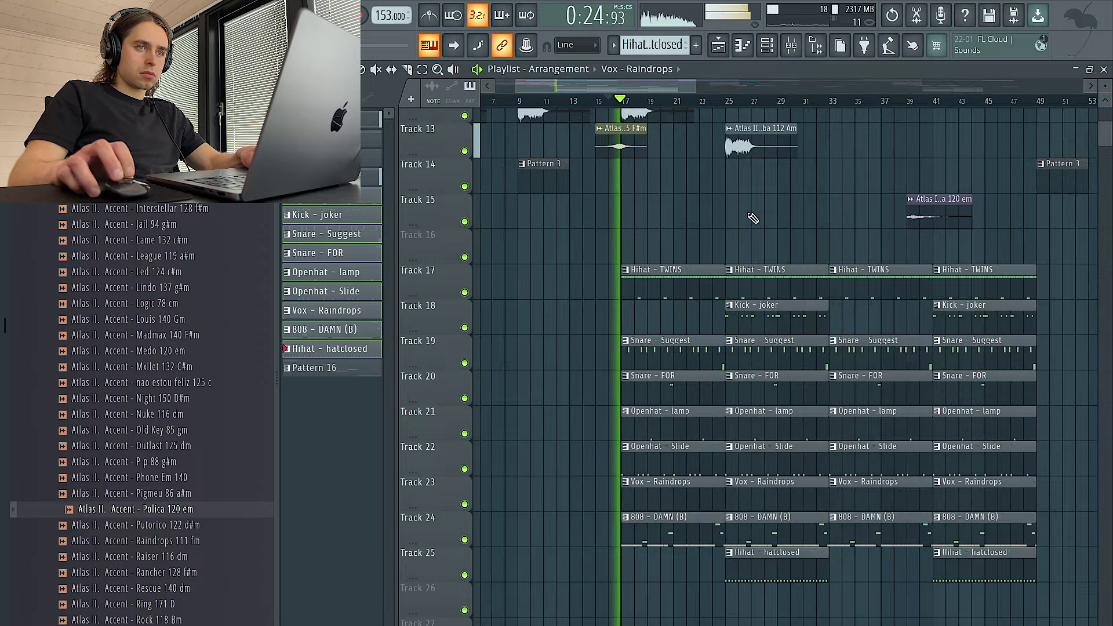
pyautogui.press('F9')
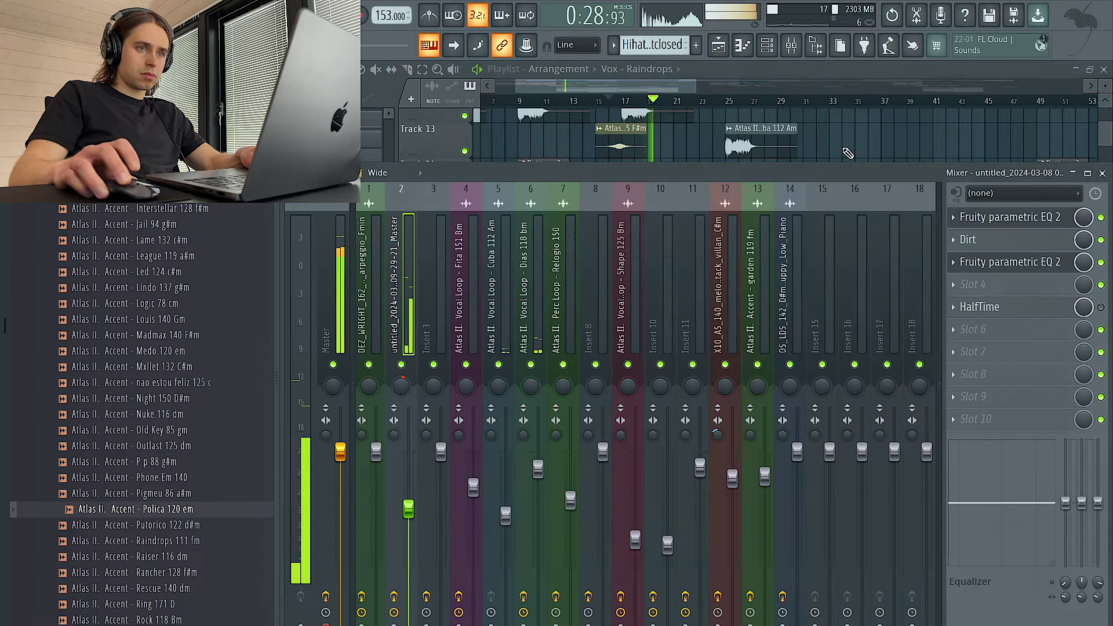
pyautogui.press('F9')
pyautogui.scroll(2, 698, 392)
pyautogui.scroll(-2, 727, 393)
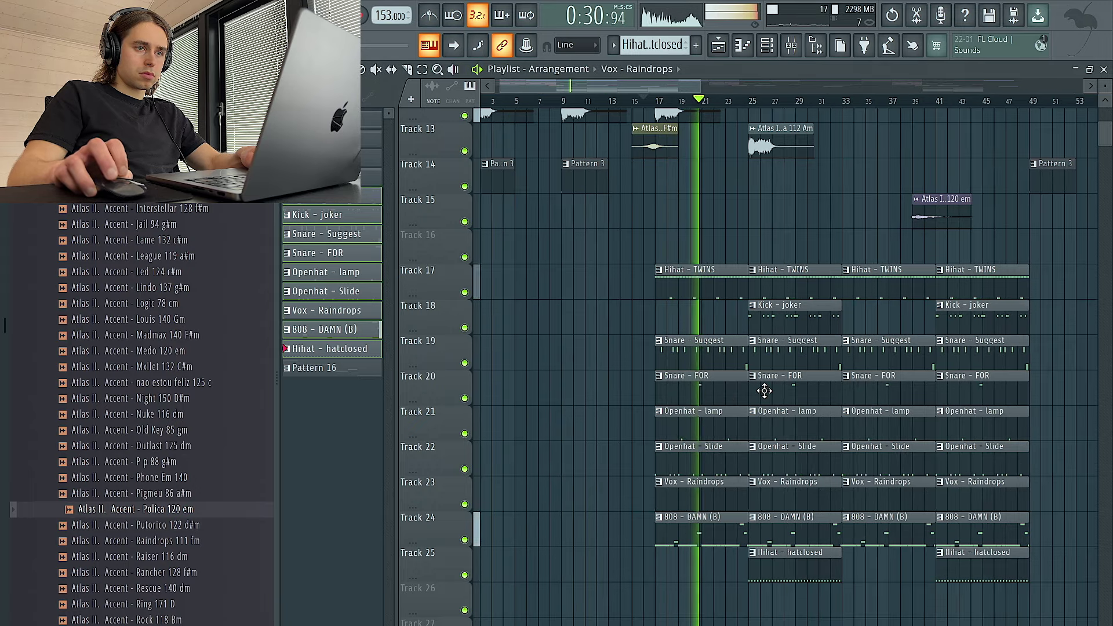
pyautogui.scroll(2, 764, 392)
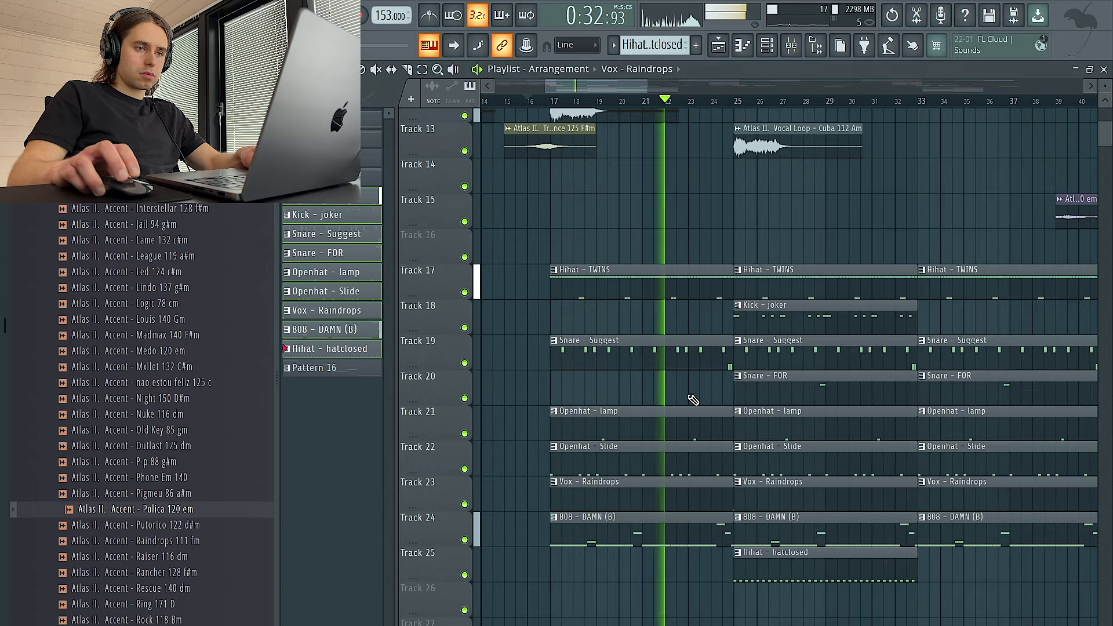
pyautogui.scroll(-3, 693, 396)
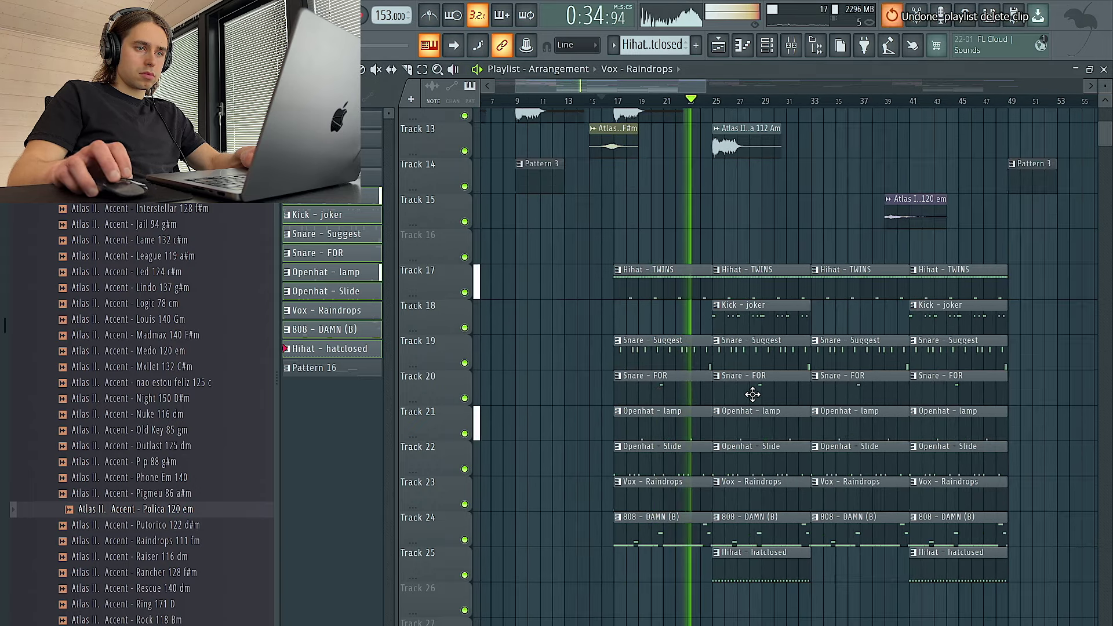
pyautogui.moveTo(757, 399); pyautogui.dragTo(659, 399)
# - Clear the Pattern 16 clips from Track 5 and move all clips from Track 6 downward up one track
pyautogui.scroll(2, 779, 401)
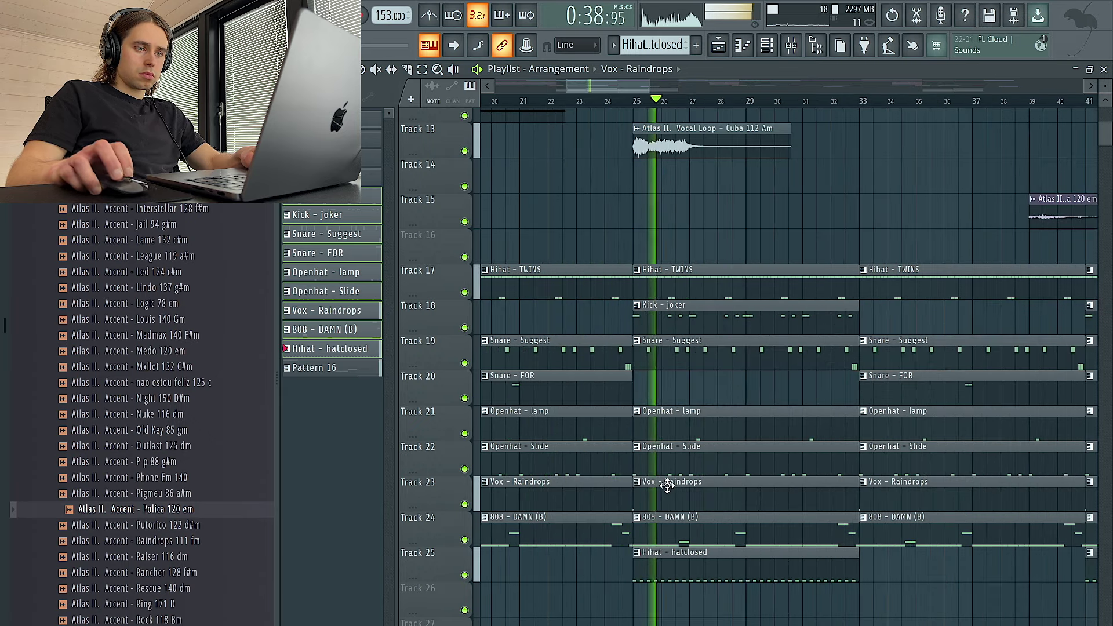
pyautogui.scroll(-5, 681, 469)
pyautogui.scroll(5, 719, 406)
pyautogui.scroll(-2, 708, 400)
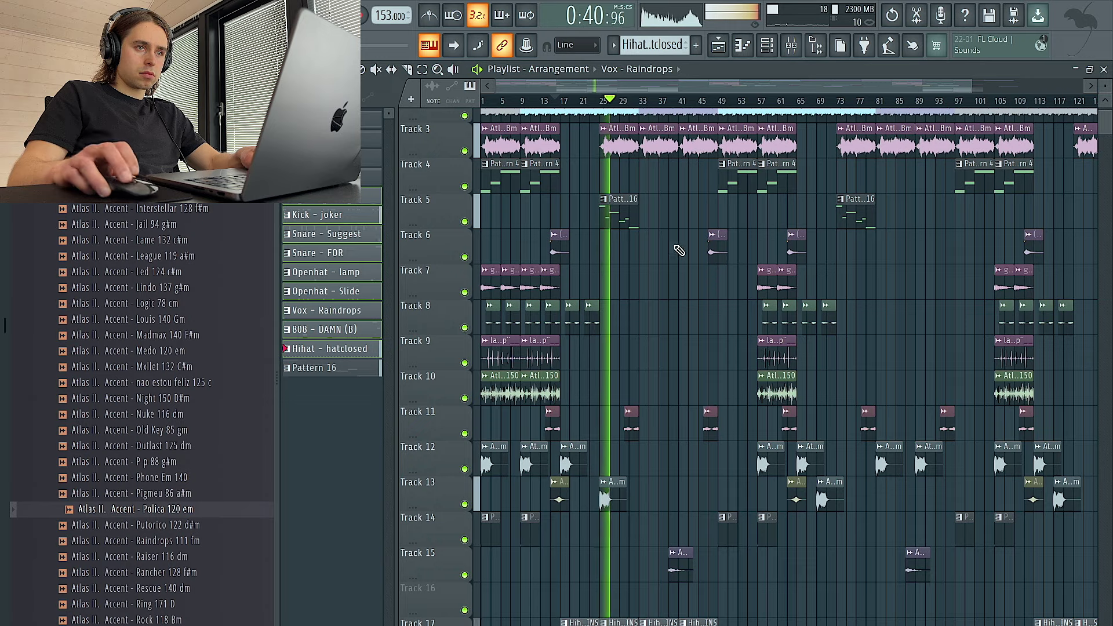
pyautogui.scroll(-1, 858, 232)
pyautogui.scroll(-2, 856, 235)
pyautogui.scroll(-1, 857, 236)
pyautogui.scroll(-7, 858, 360)
pyautogui.moveTo(1051, 540); pyautogui.dragTo(439, 194)
pyautogui.hotkey('shift', 'Up')
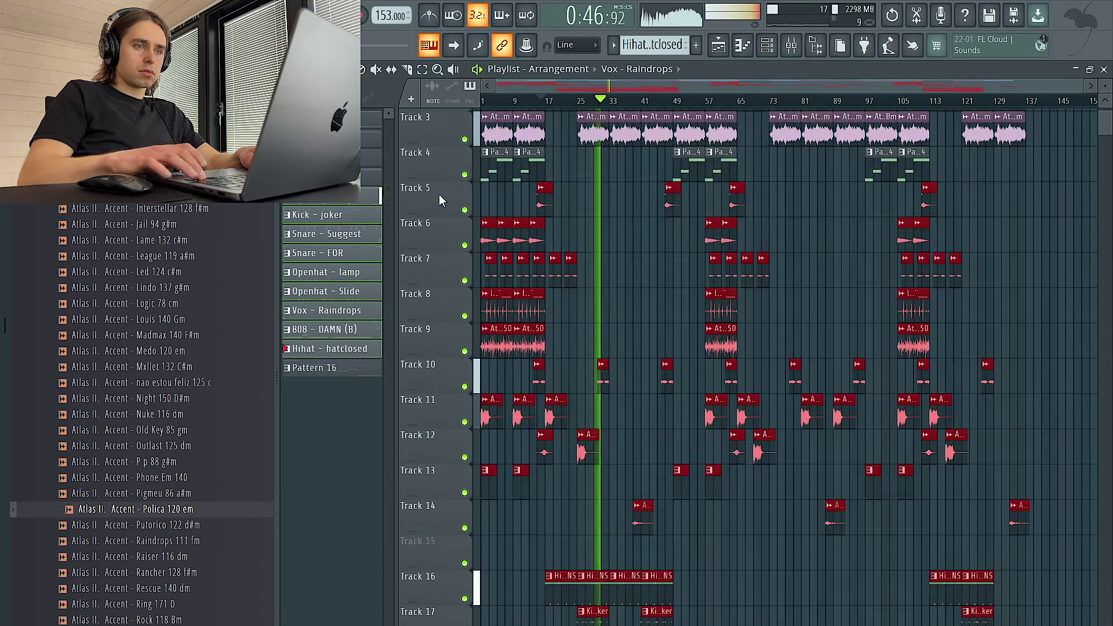
pyautogui.scroll(2, 731, 307)
pyautogui.scroll(-2, 577, 415)
pyautogui.scroll(4, 572, 417)
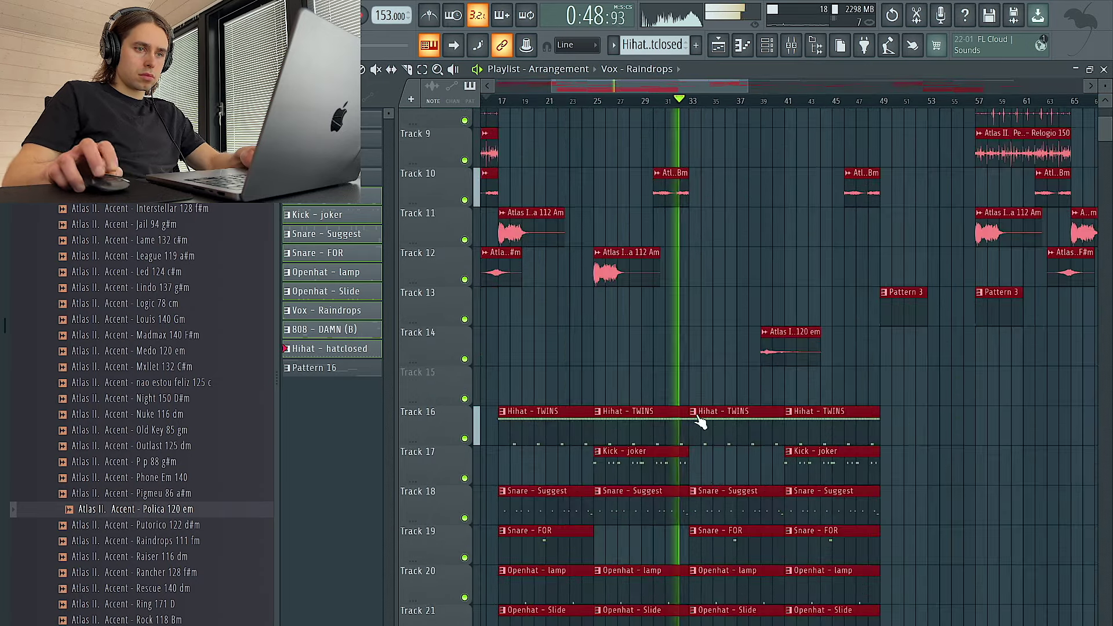
pyautogui.click(708, 441)
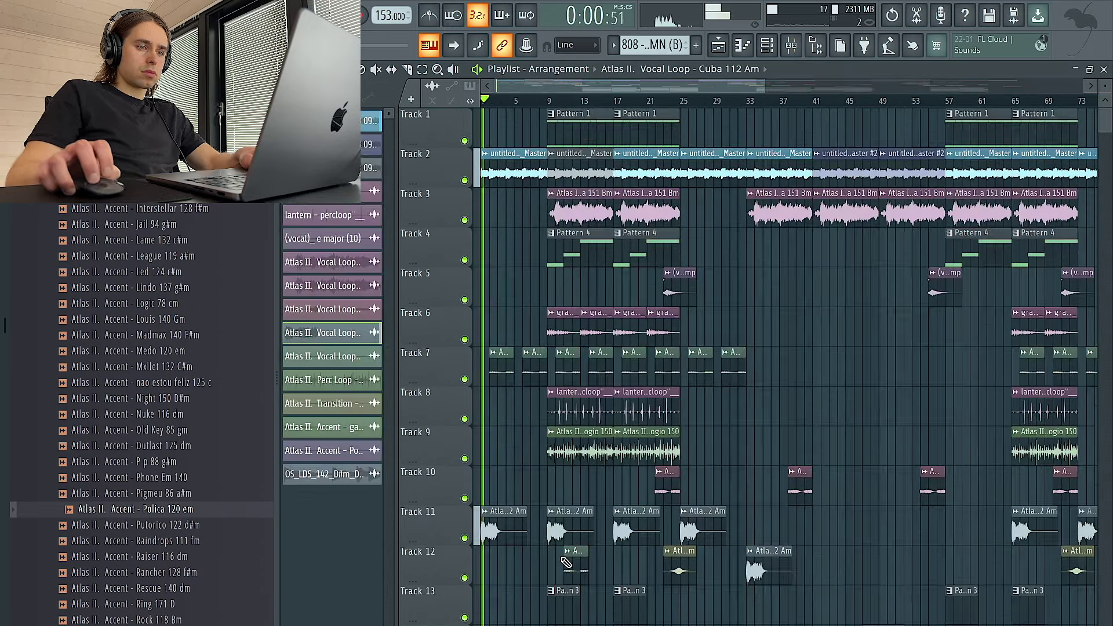
# - Delete the clip at bar 11 on Track 12 and the Dias 118 bm vocal loop clip at bar 2 on Track 7
pyautogui.rightClick(568, 563)
pyautogui.scroll(2, 471, 504)
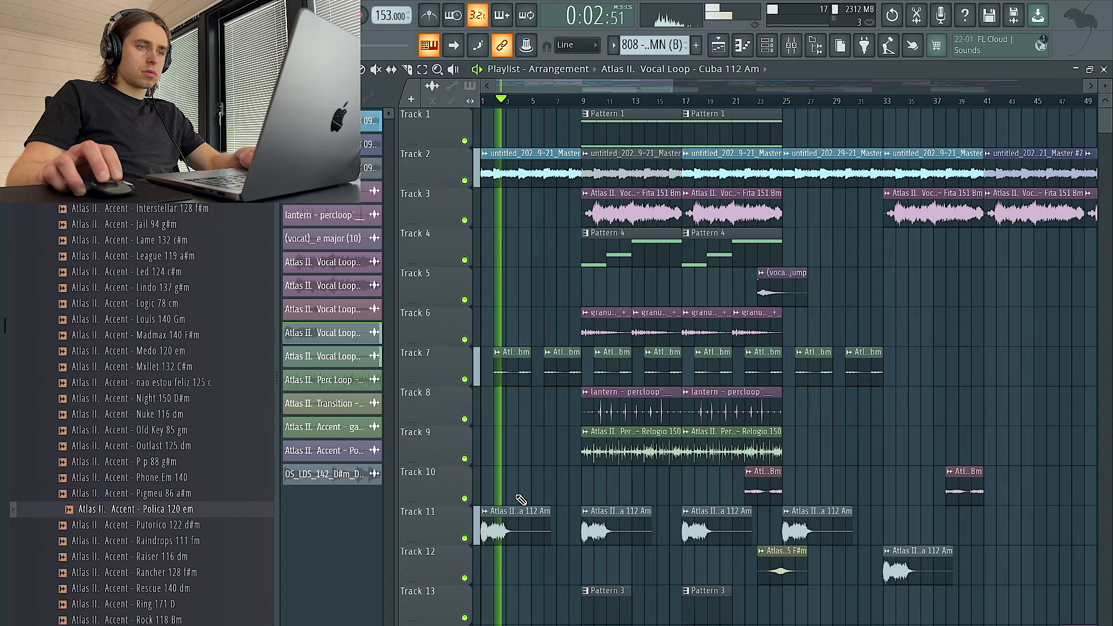
pyautogui.press('space')
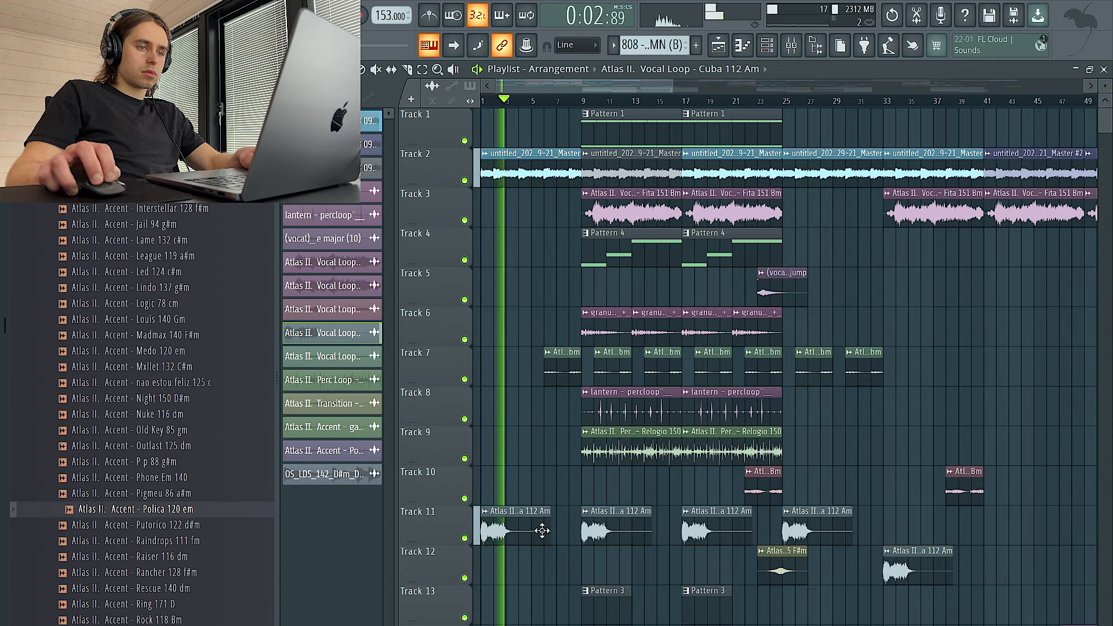
pyautogui.press('space')
# - Try a Pattern 3 clip at bar 1 on Track 13
pyautogui.click(604, 610)
pyautogui.click(487, 609)
pyautogui.press('space')
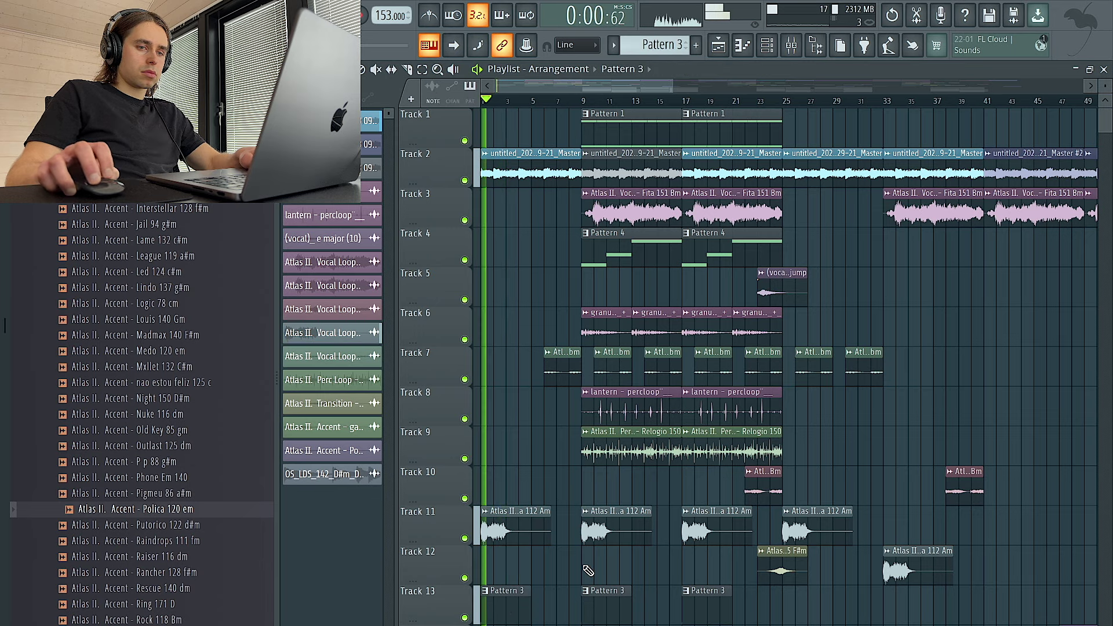
pyautogui.rightClick(506, 609)
pyautogui.press('space')
pyautogui.press('space')
# - Place a copy of the Transition - Trance 125 F#m clip at bar 7 on Track 12
pyautogui.click(757, 572)
pyautogui.moveTo(596, 565)
pyautogui.mouseDown()
pyautogui.moveTo(542, 561)
pyautogui.moveTo(551, 562)
pyautogui.mouseUp()
pyautogui.scroll(-3, 557, 595)
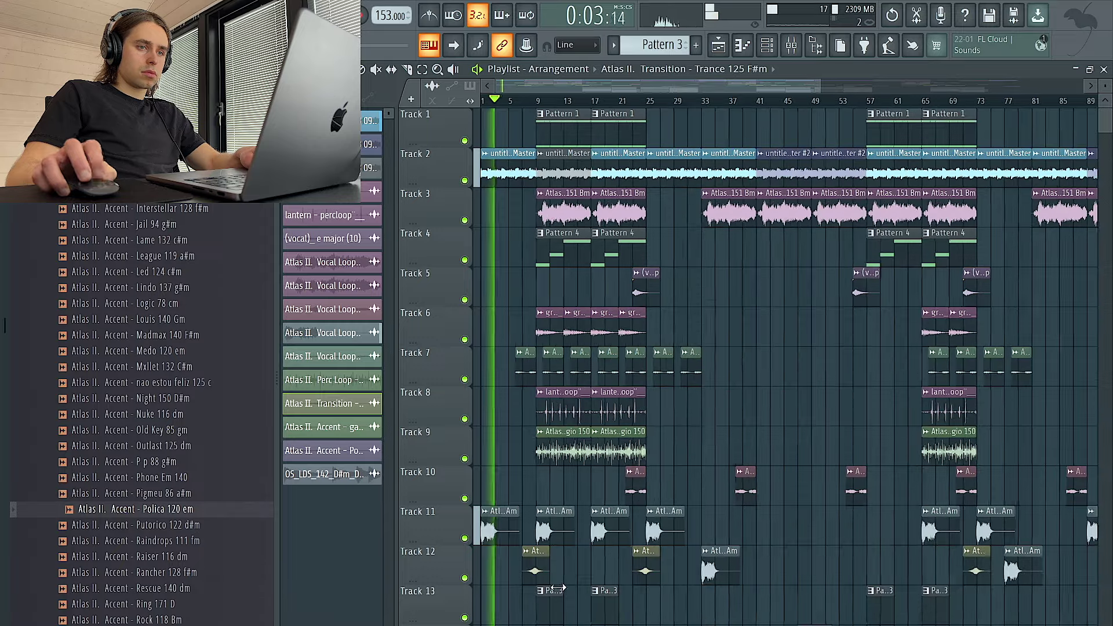
# - Place a (vocal)_ e major (10) clip at bar 7 on Track 5 and delete the Track 7 vocal loop clip at bar 6
pyautogui.click(650, 286)
pyautogui.scroll(3, 522, 290)
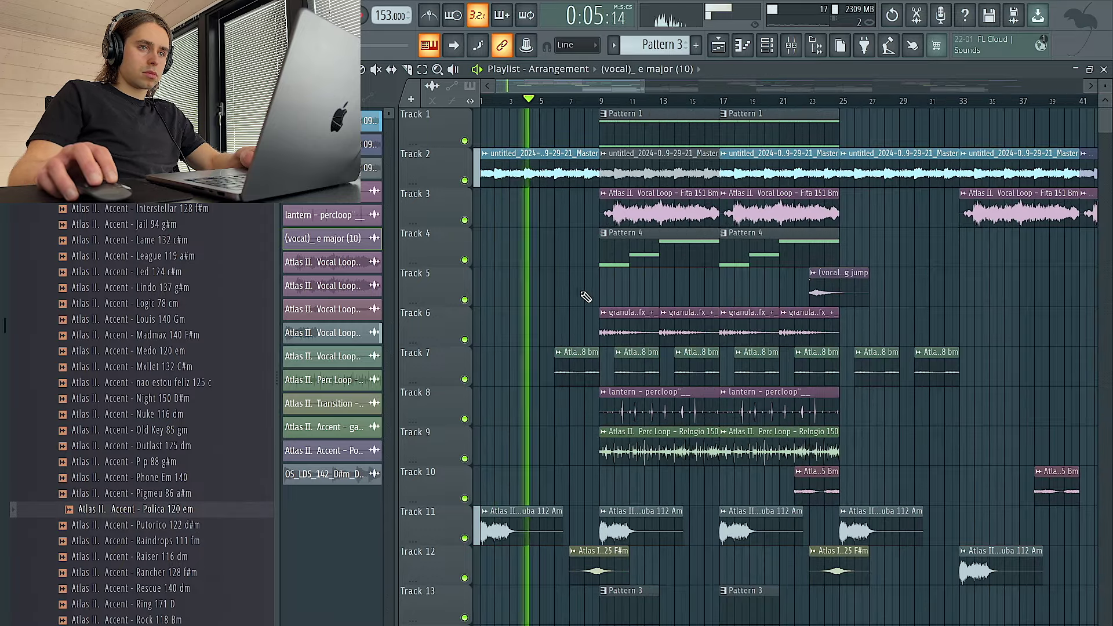
pyautogui.click(565, 291)
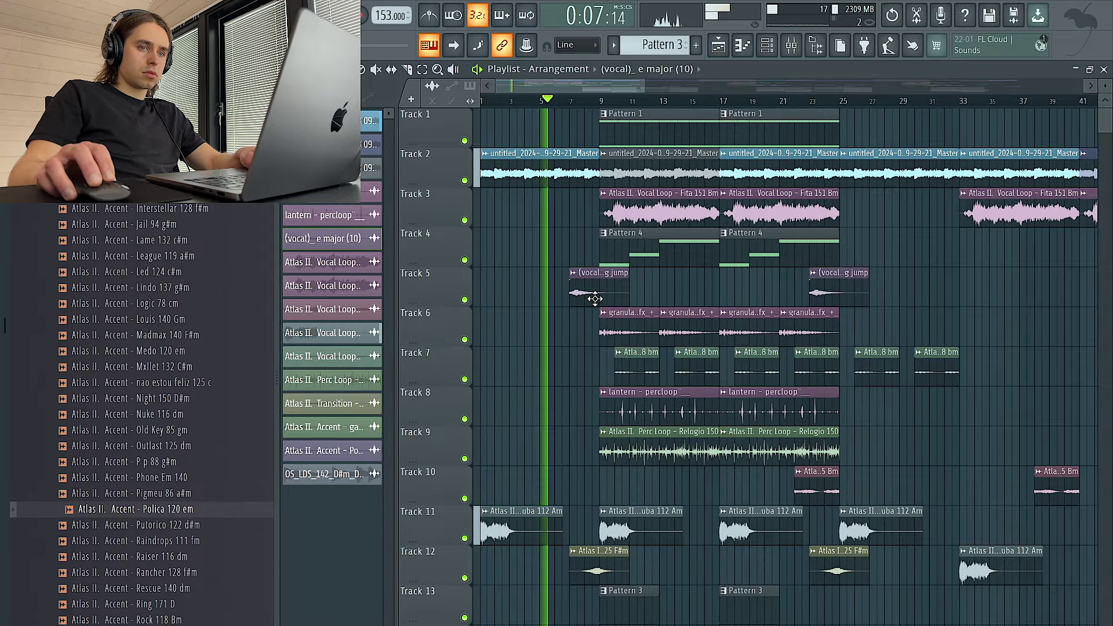
pyautogui.scroll(-1, 719, 423)
# - Place a Vocal Loop - Shape 125 Bm clip at bar 6 on Track 10 and delete the vocal clip at bar 7 on Track 5
pyautogui.click(757, 489)
pyautogui.click(552, 485)
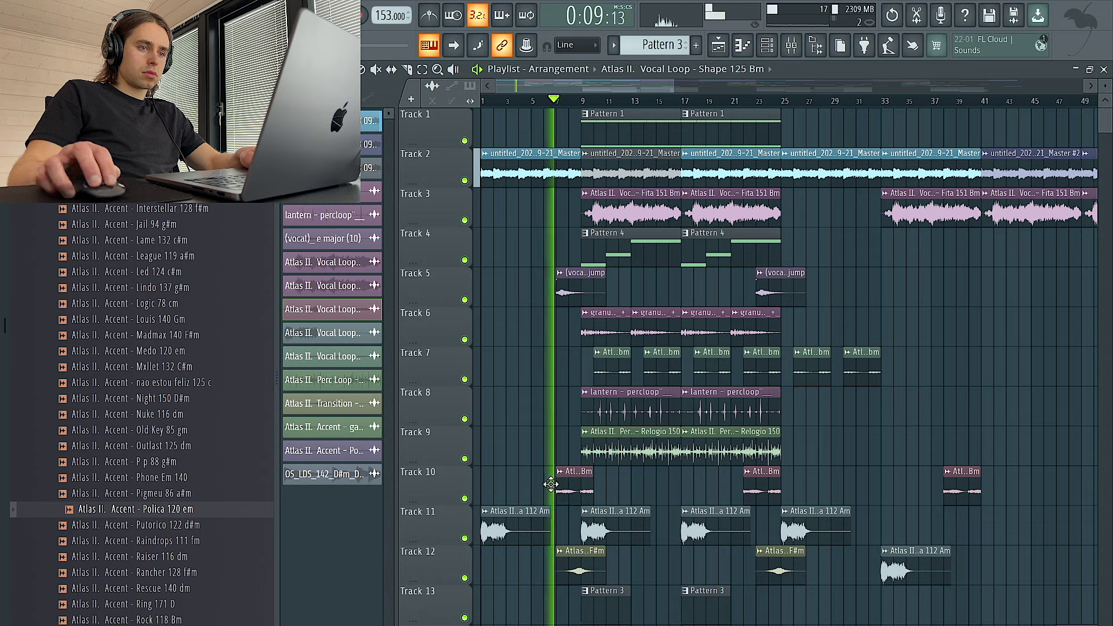
pyautogui.rightClick(577, 298)
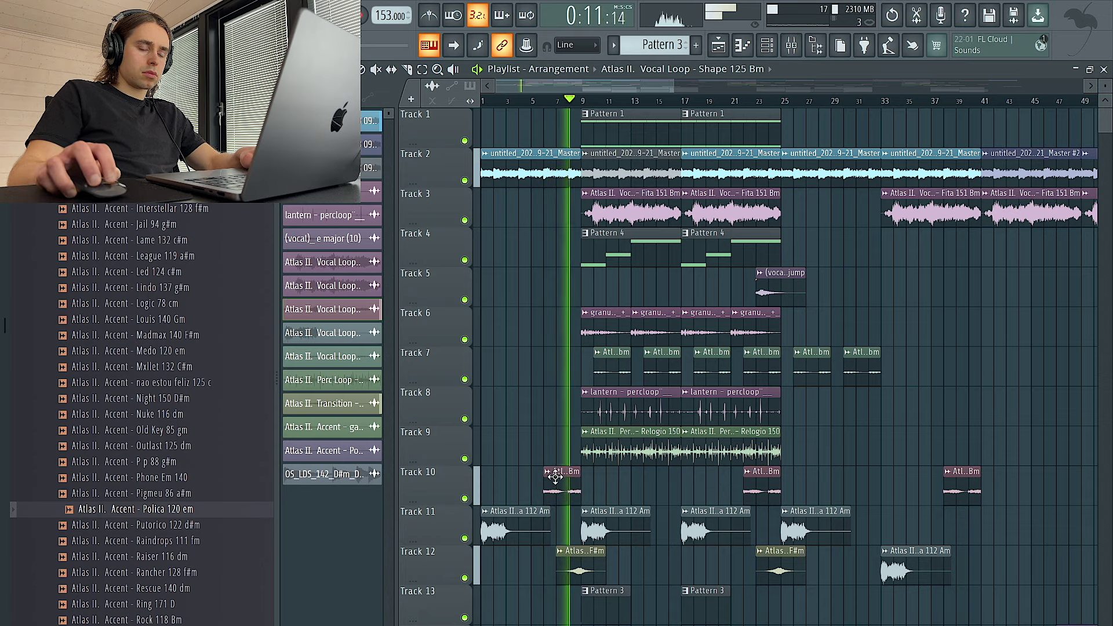
# - Play back the opening and examine the arrangement's section layout, including the lantern - percloop channel settings
pyautogui.scroll(-2, 557, 441)
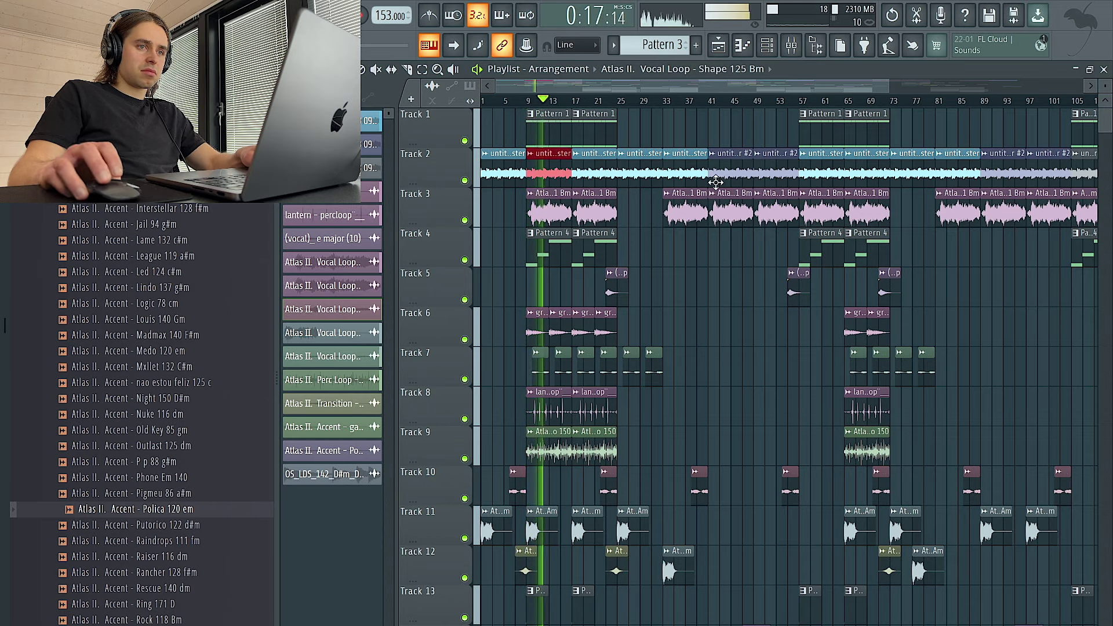
pyautogui.scroll(-1, 719, 265)
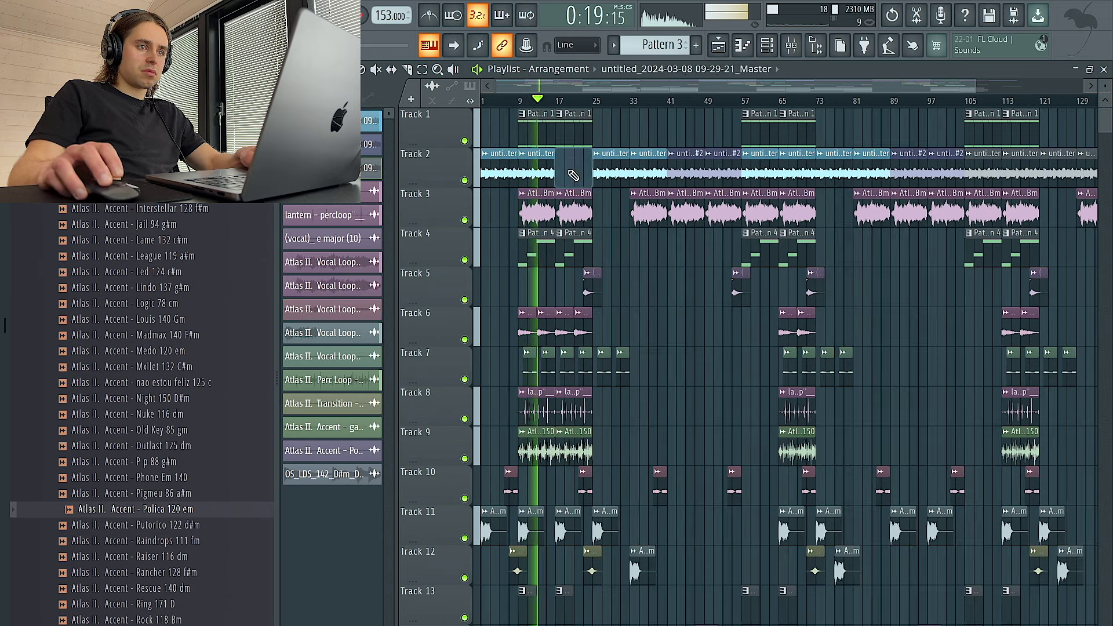
pyautogui.scroll(3, 487, 289)
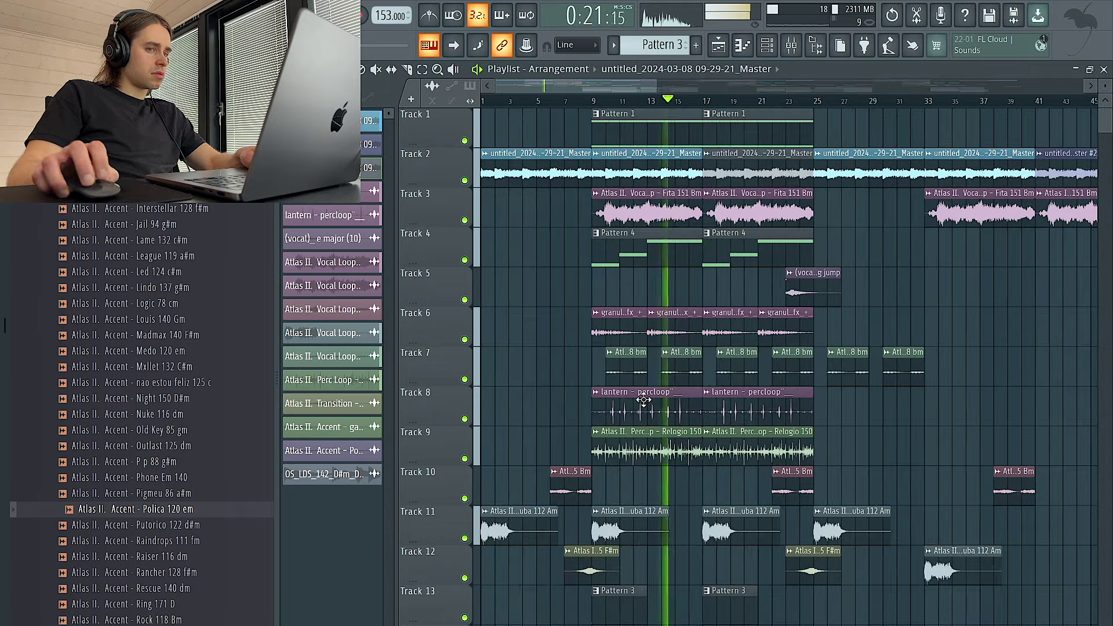
pyautogui.doubleClick(641, 394)
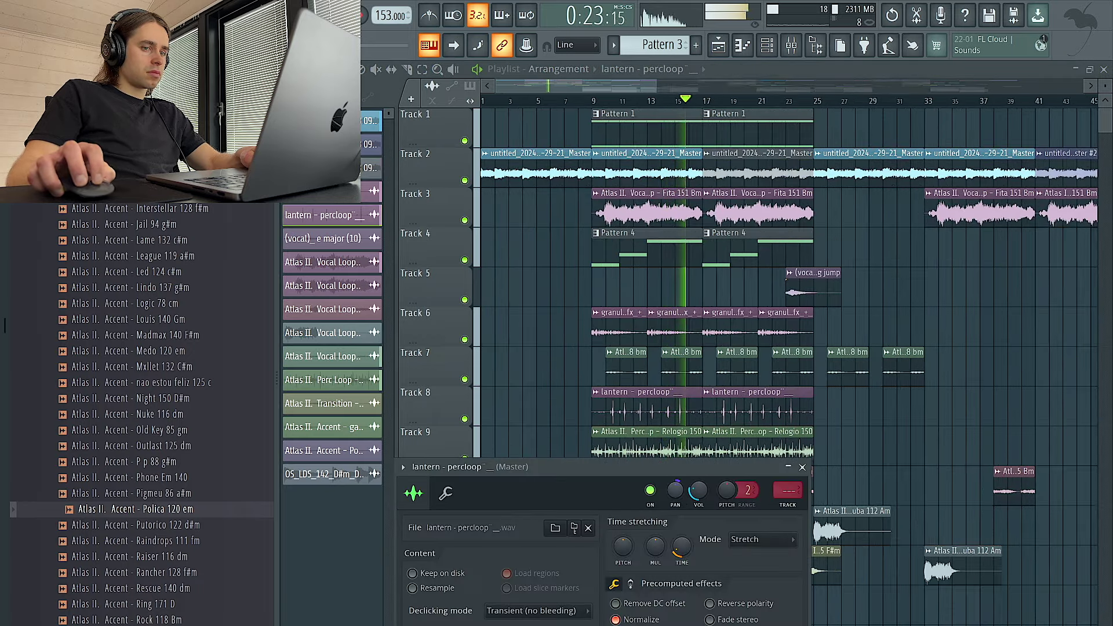
pyautogui.press('Escape')
pyautogui.scroll(-2, 528, 347)
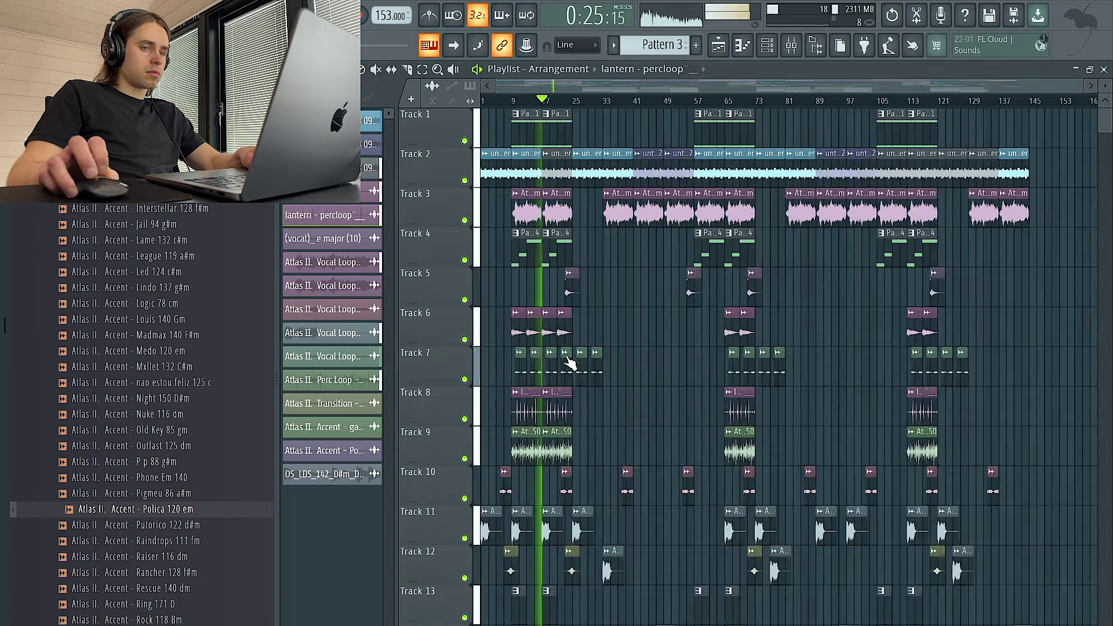
pyautogui.scroll(-1, 652, 372)
pyautogui.scroll(-1, 683, 373)
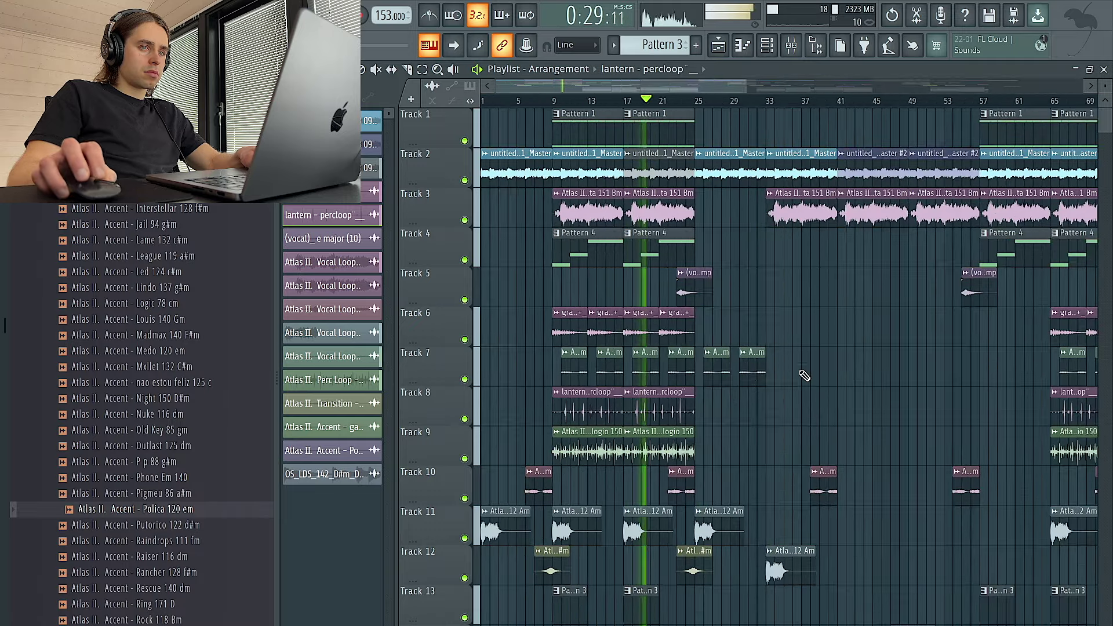
pyautogui.scroll(-2, 797, 371)
pyautogui.click(587, 173)
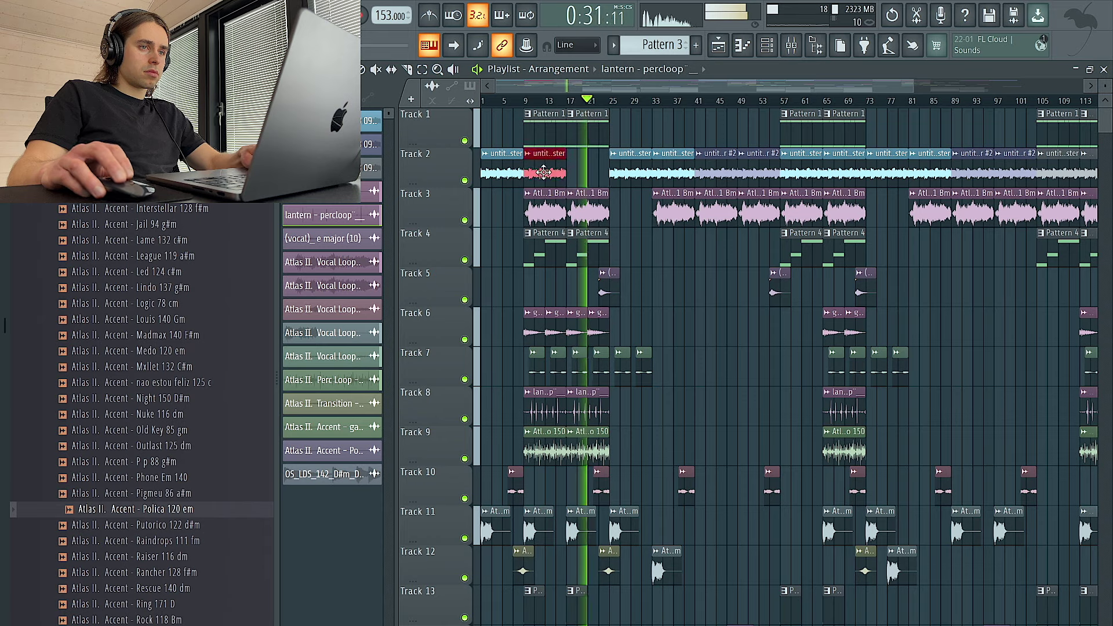
pyautogui.scroll(-1, 675, 292)
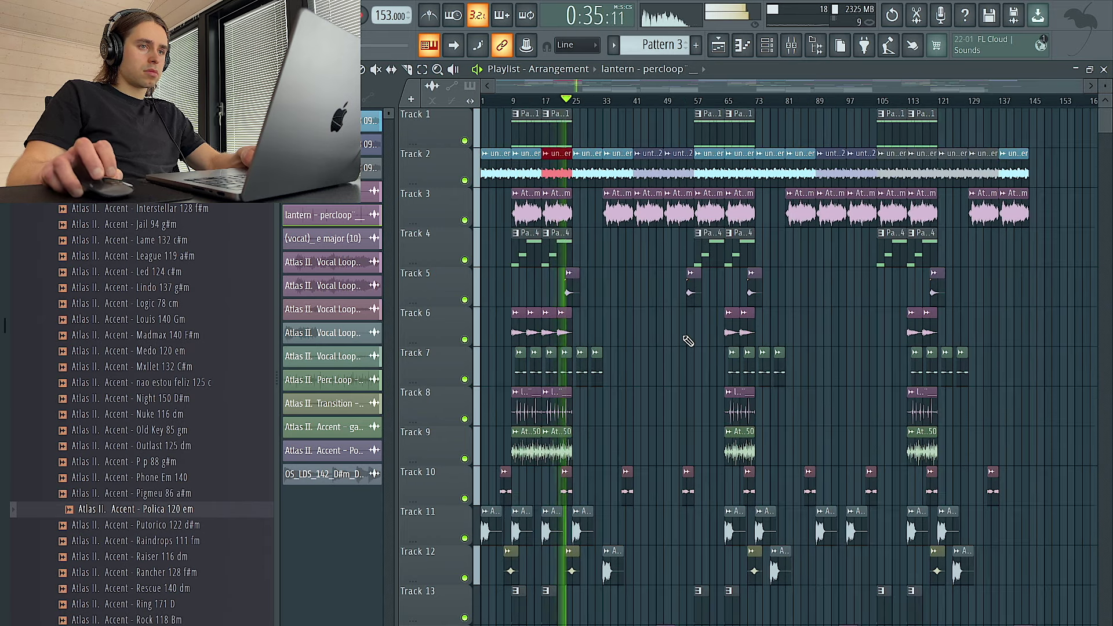
# - Select all the split drum pattern clips from Track 16 downward and move them up one track
pyautogui.scroll(-4, 688, 341)
pyautogui.moveTo(1040, 620); pyautogui.dragTo(365, 283)
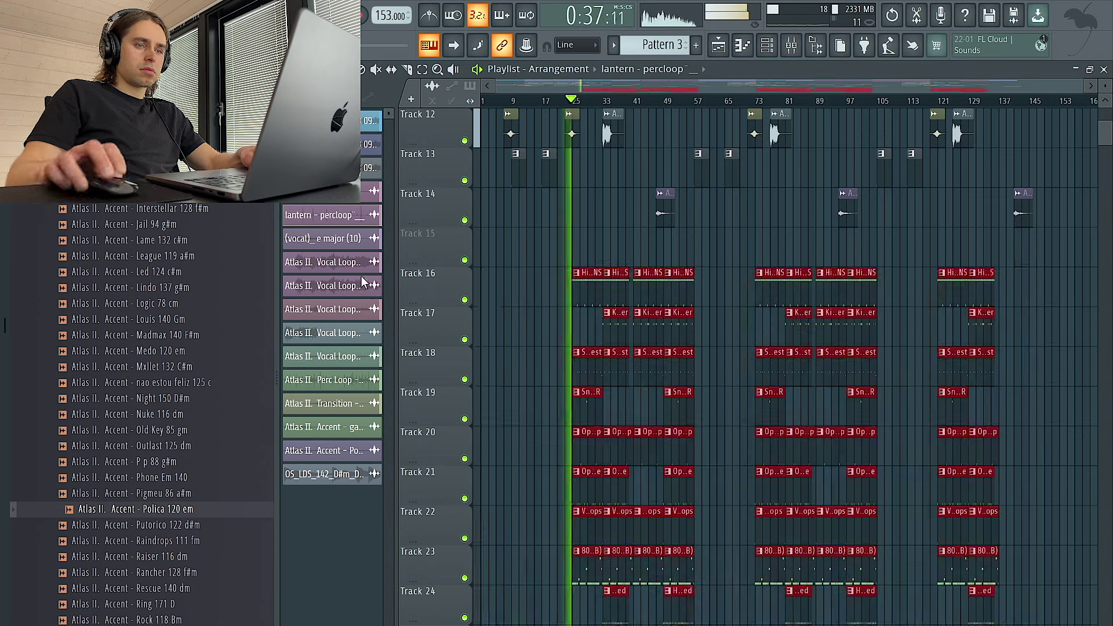
# - Isolate the 808 and Vox - Raindrops over bars 25 to 57 and lower the Vox - Raindrops level
pyautogui.press('F9')
pyautogui.moveTo(603, 451); pyautogui.dragTo(603, 487)
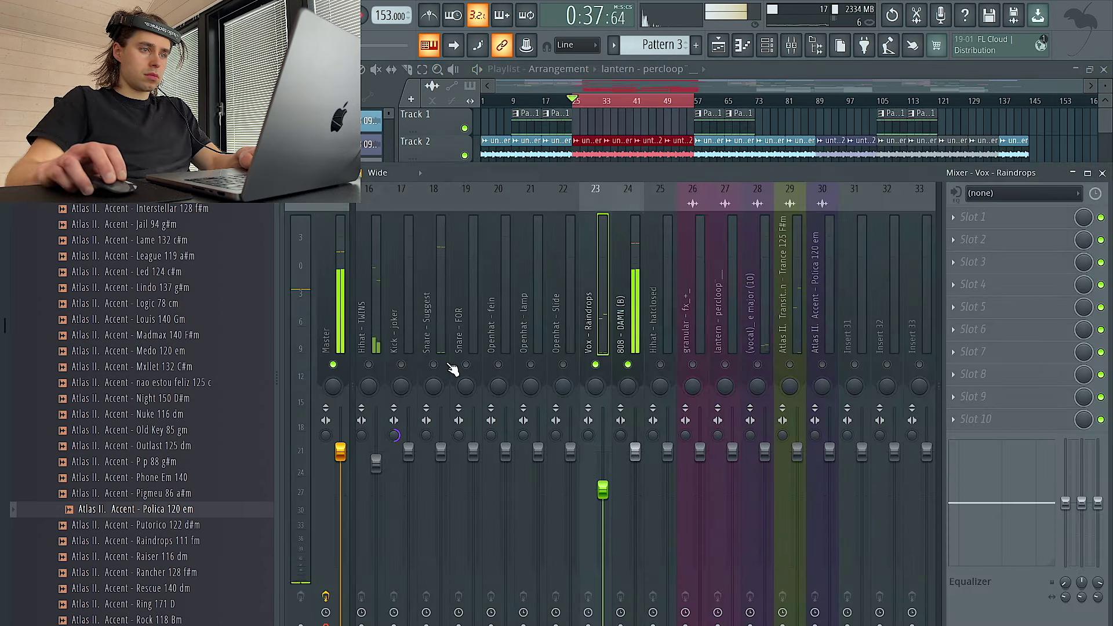
pyautogui.hscroll(-2, 486, 313)
# - Unmute Snare - Suggest, Hihat - TWINS, Openhat - Slide and Kick - joker, slightly lowering the hihats and adjusting the 808's level and stereo separation
pyautogui.click(491, 422)
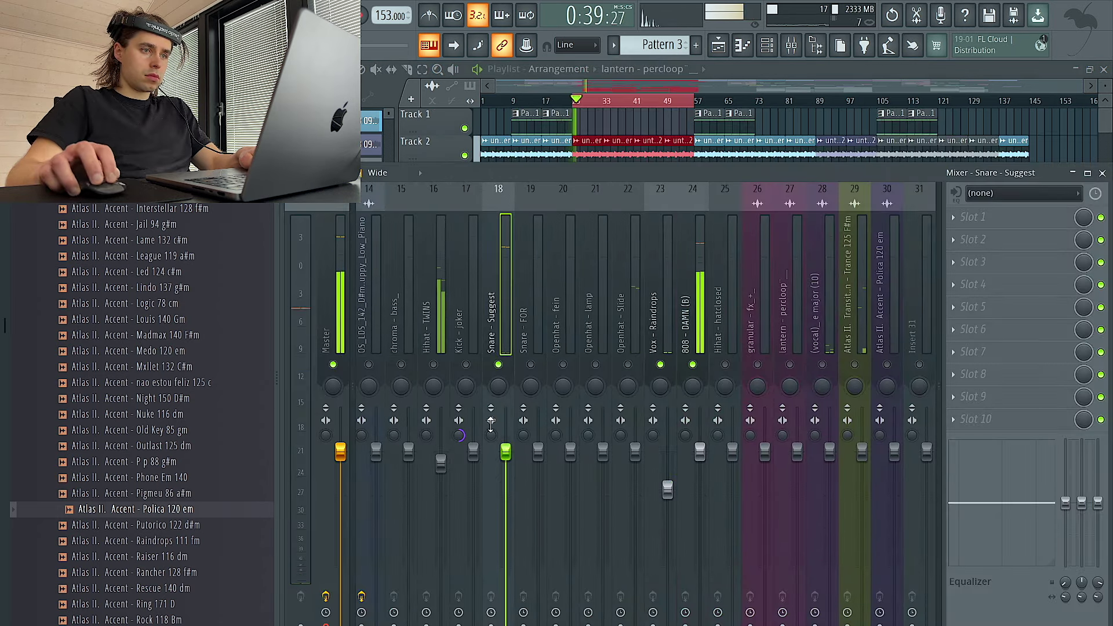
pyautogui.click(436, 371)
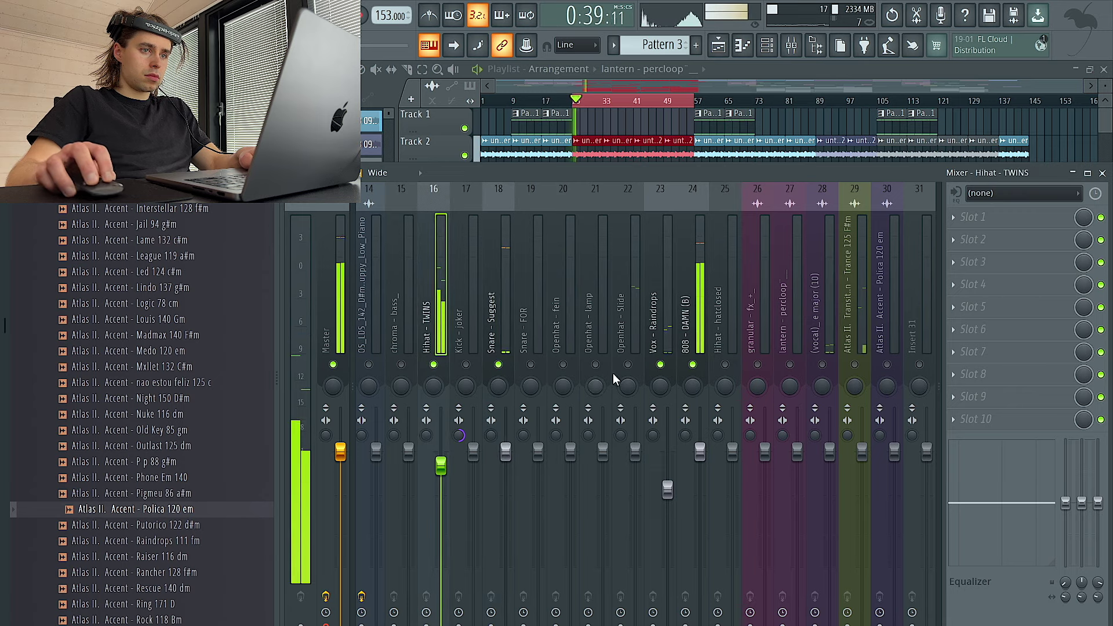
pyautogui.click(638, 463)
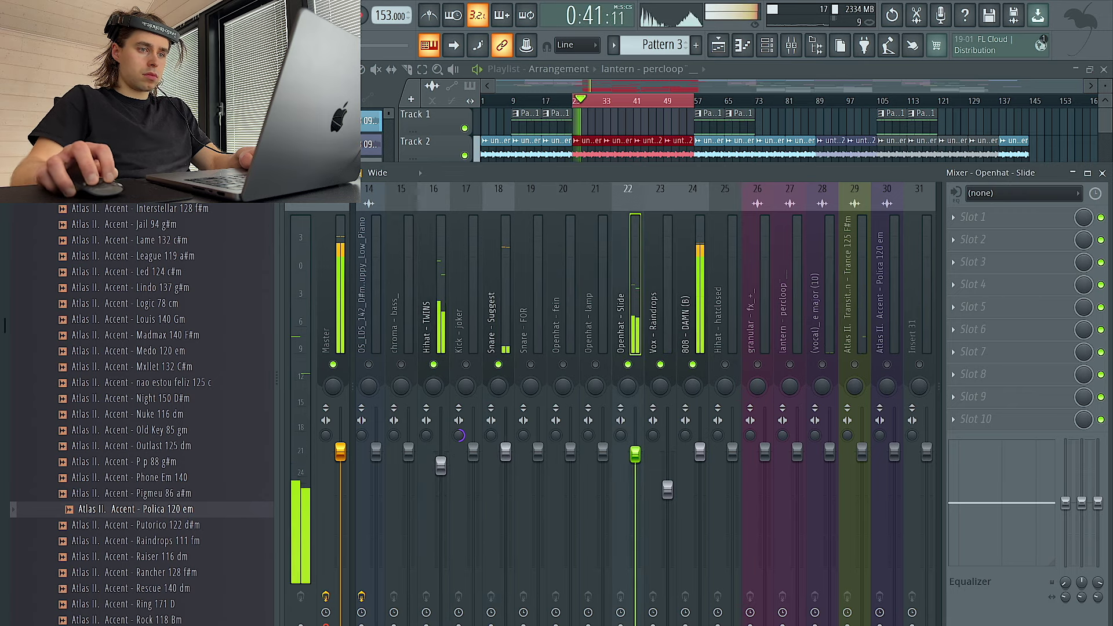
pyautogui.click(710, 453)
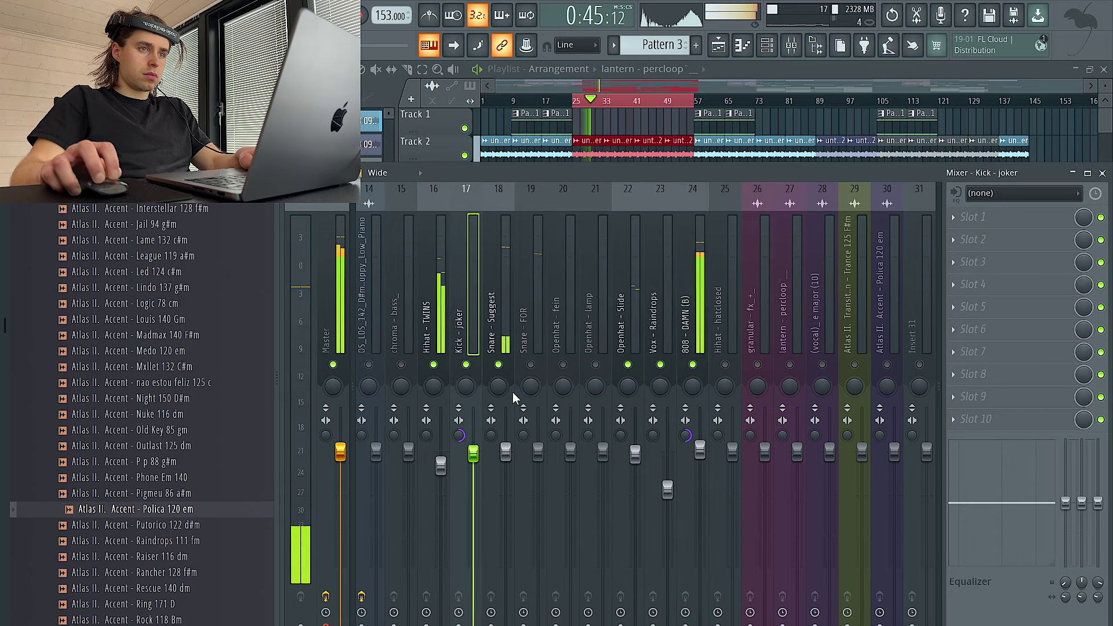
# - Play from just before bar 33 and lower the Kick - joker and Openhat - Slide levels
pyautogui.click(607, 103)
pyautogui.click(597, 102)
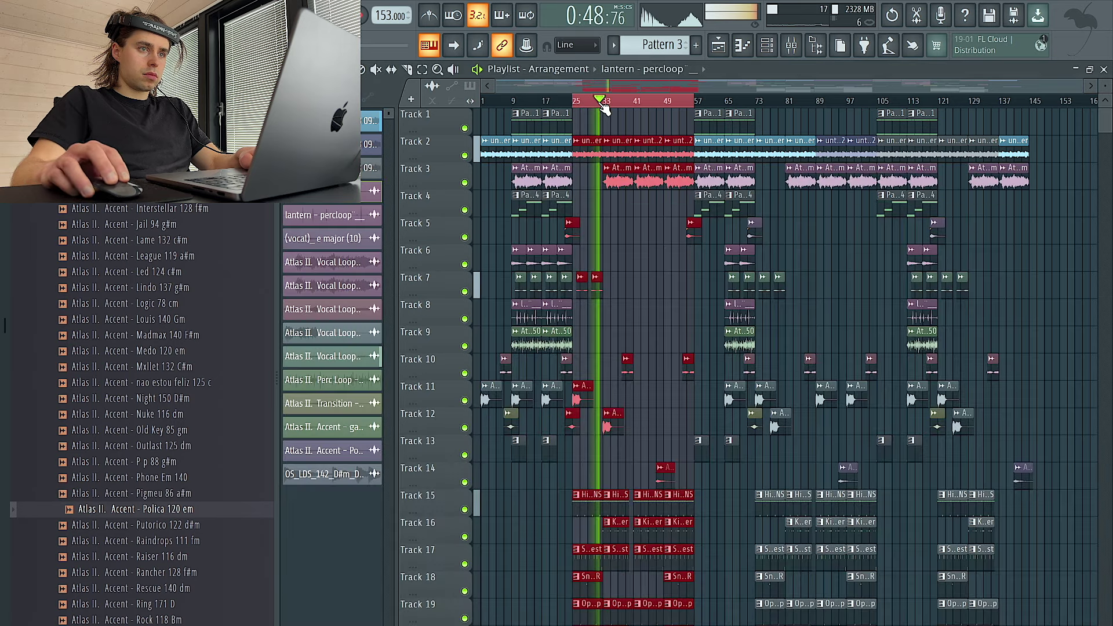
pyautogui.press('F9')
pyautogui.moveTo(473, 453); pyautogui.dragTo(473, 474)
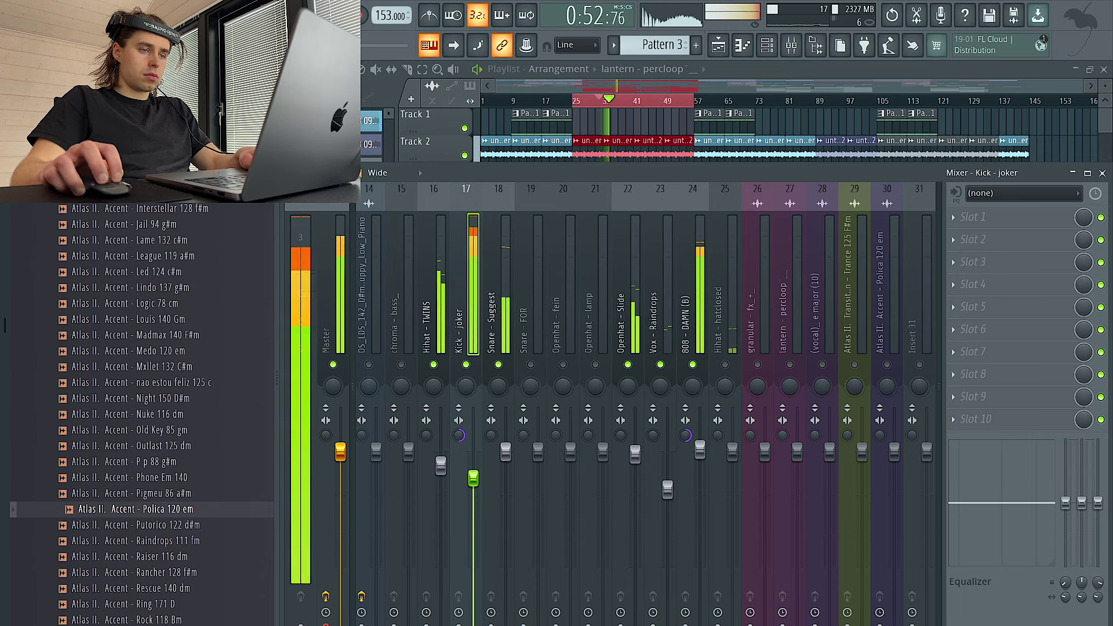
pyautogui.moveTo(636, 455); pyautogui.dragTo(636, 466)
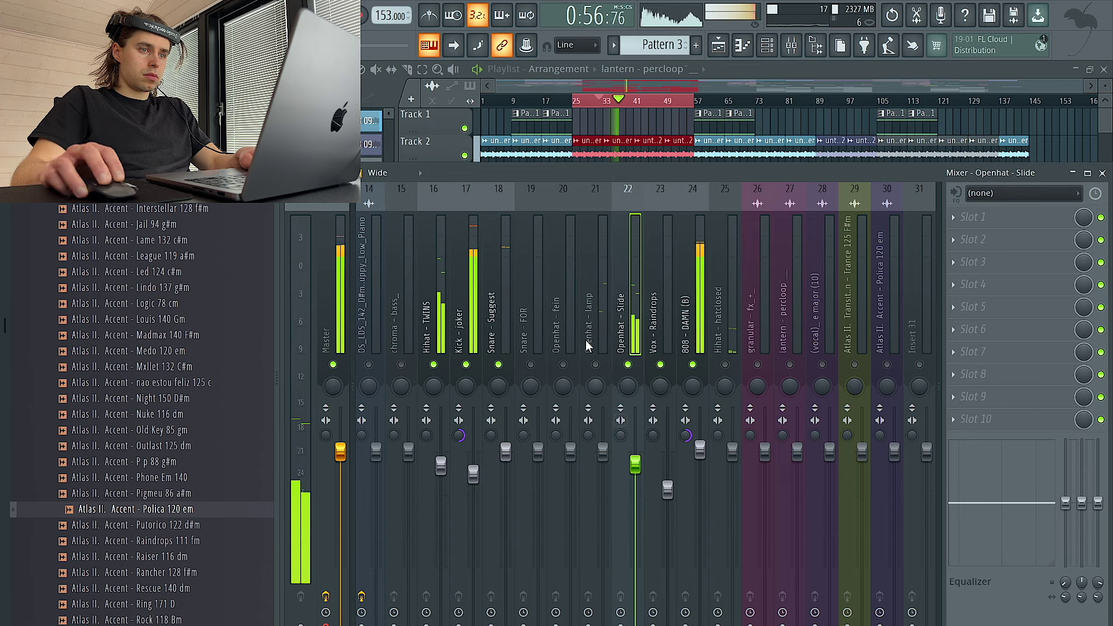
# - Unmute Openhat - lamp, Openhat - fein and Snare - FOR, raising the snare slightly and lowering both open hats
pyautogui.click(595, 364)
pyautogui.click(562, 364)
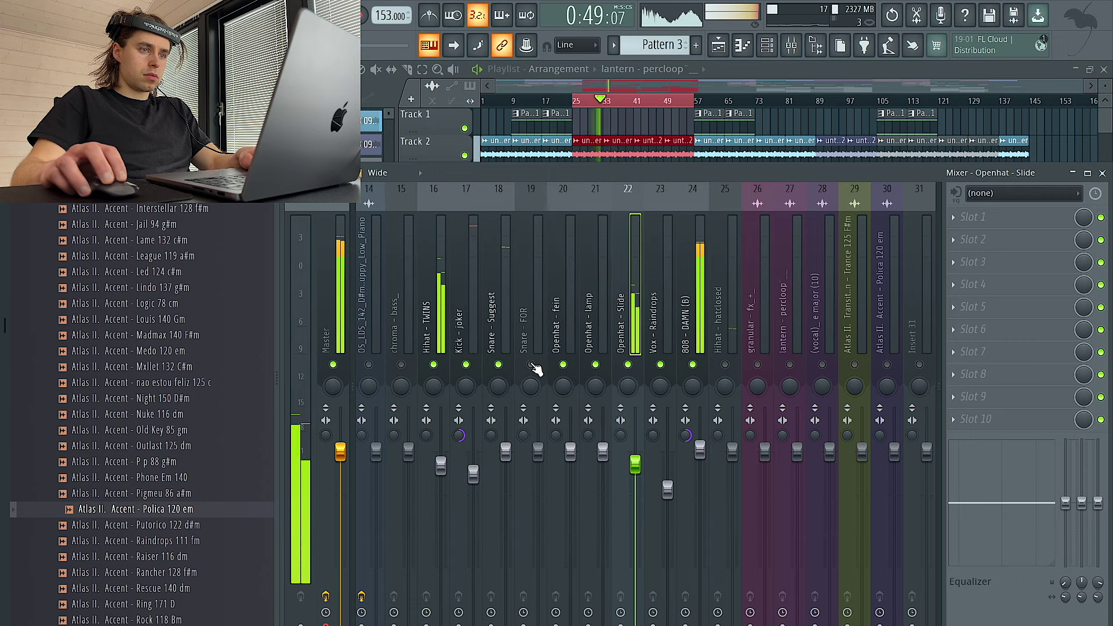
pyautogui.click(530, 364)
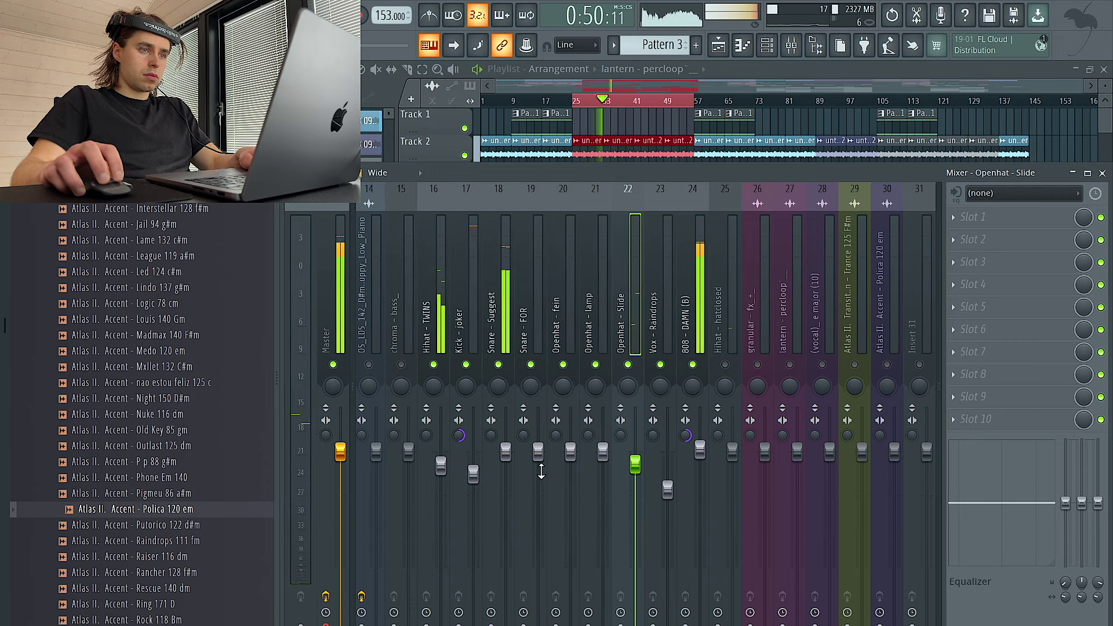
pyautogui.click(516, 458)
pyautogui.moveTo(539, 453); pyautogui.dragTo(602, 478)
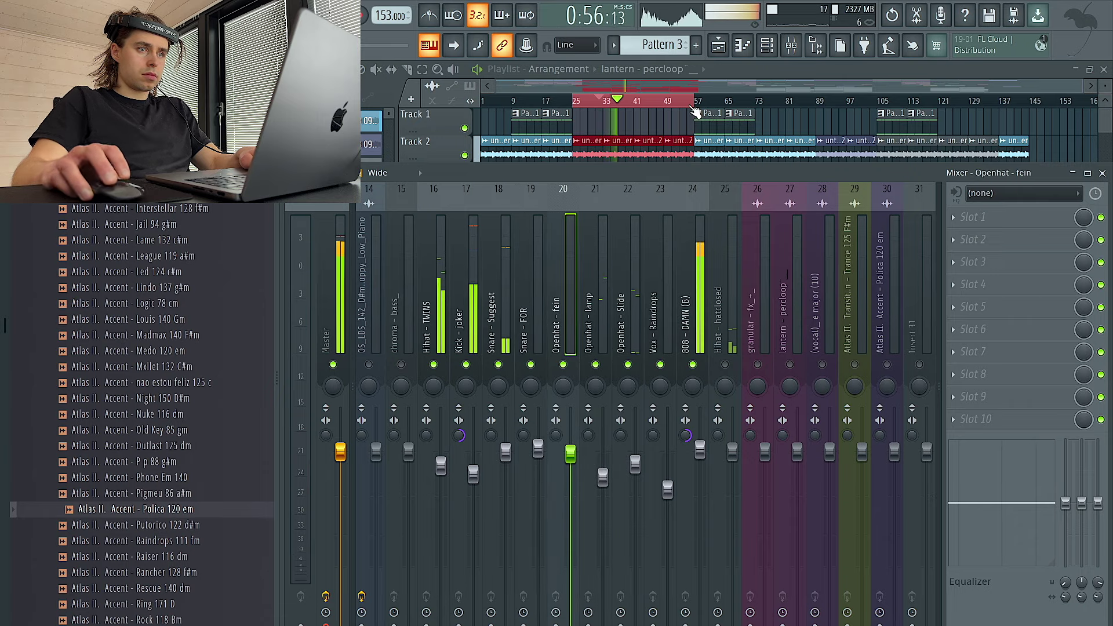
# - Replay the drop from bar 25 and lower the Snare - FOR level slightly
pyautogui.press('F9')
pyautogui.click(578, 103)
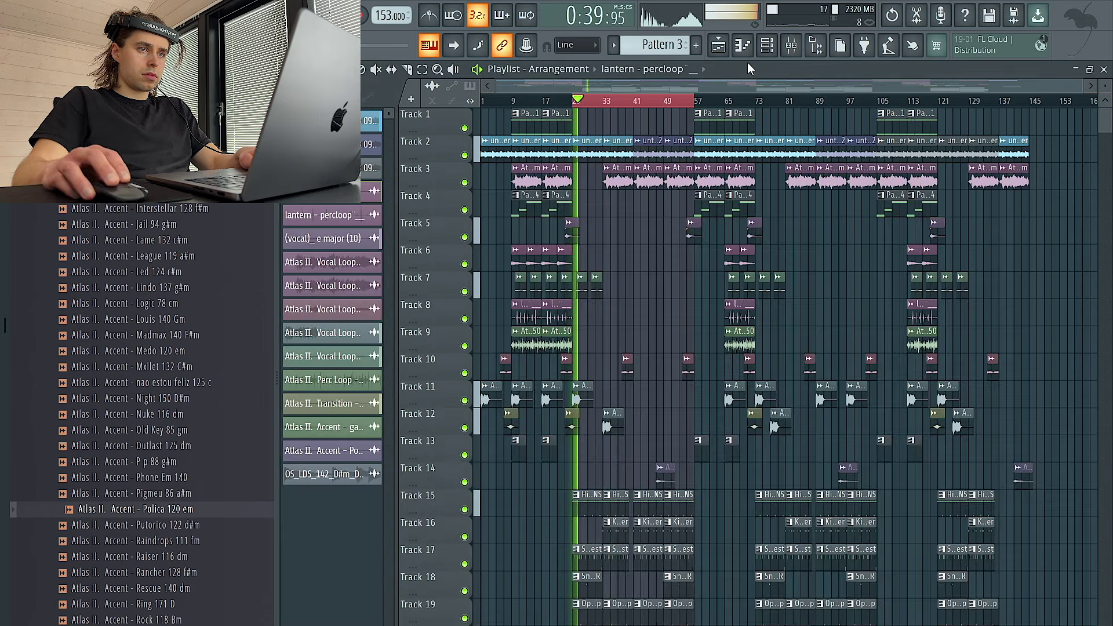
pyautogui.click(790, 44)
pyautogui.click(540, 447)
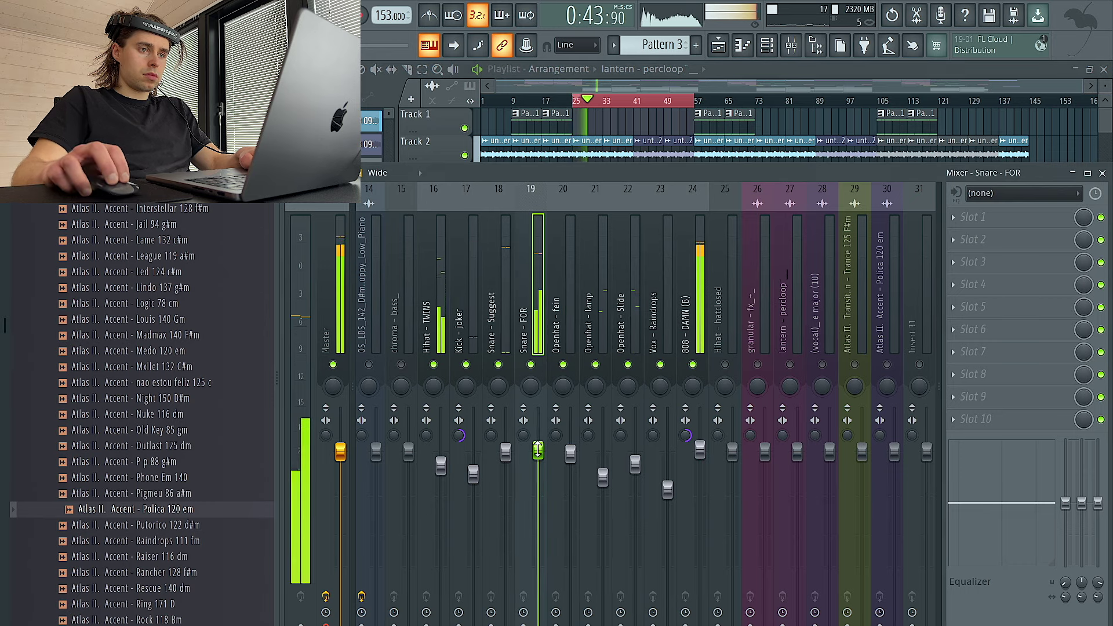
# - Replay the drop from its start and lower the Vox - Raindrops level slightly
pyautogui.hscroll(-3, 528, 324)
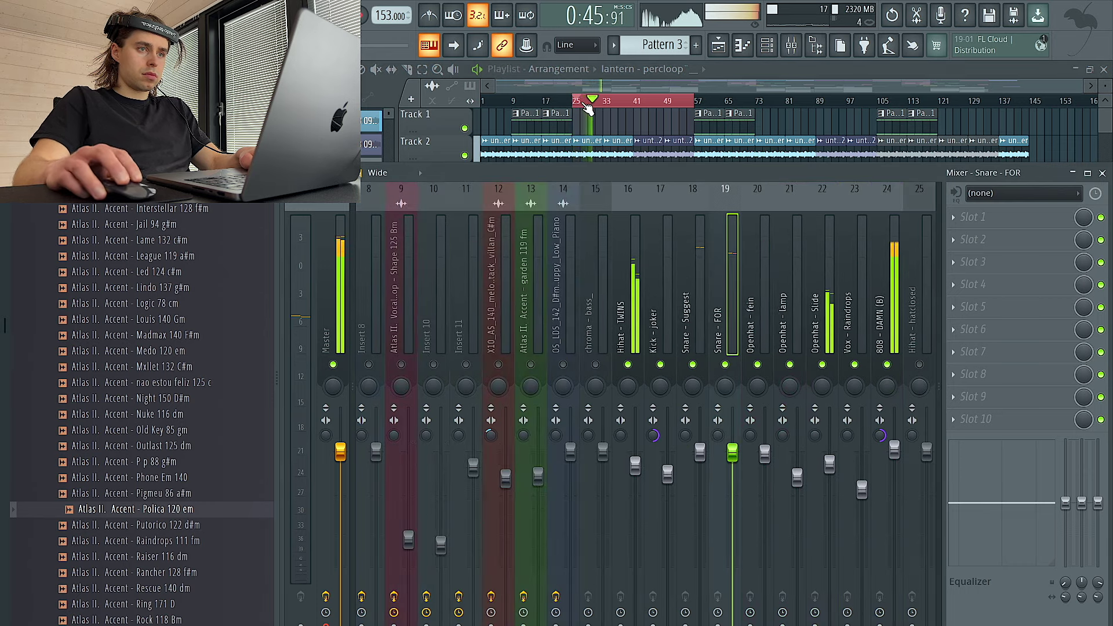
pyautogui.click(576, 101)
pyautogui.click(784, 47)
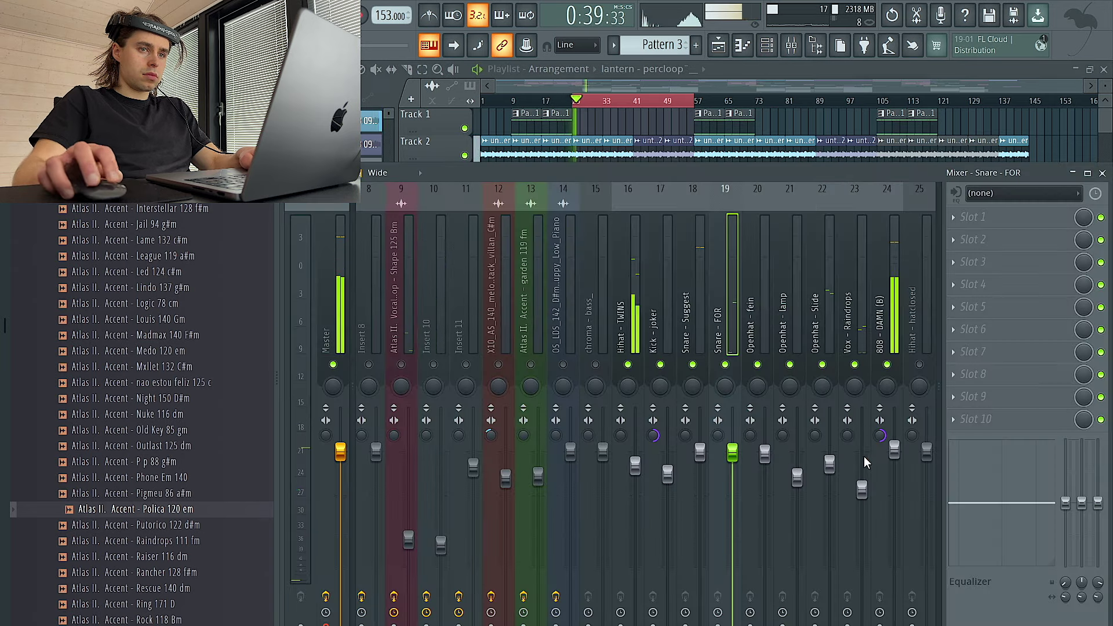
pyautogui.click(862, 490)
# - Unmute the Vocal Loop - Cuba 112 Am mixer track and lower its level against the drums
pyautogui.hscroll(-5, 637, 304)
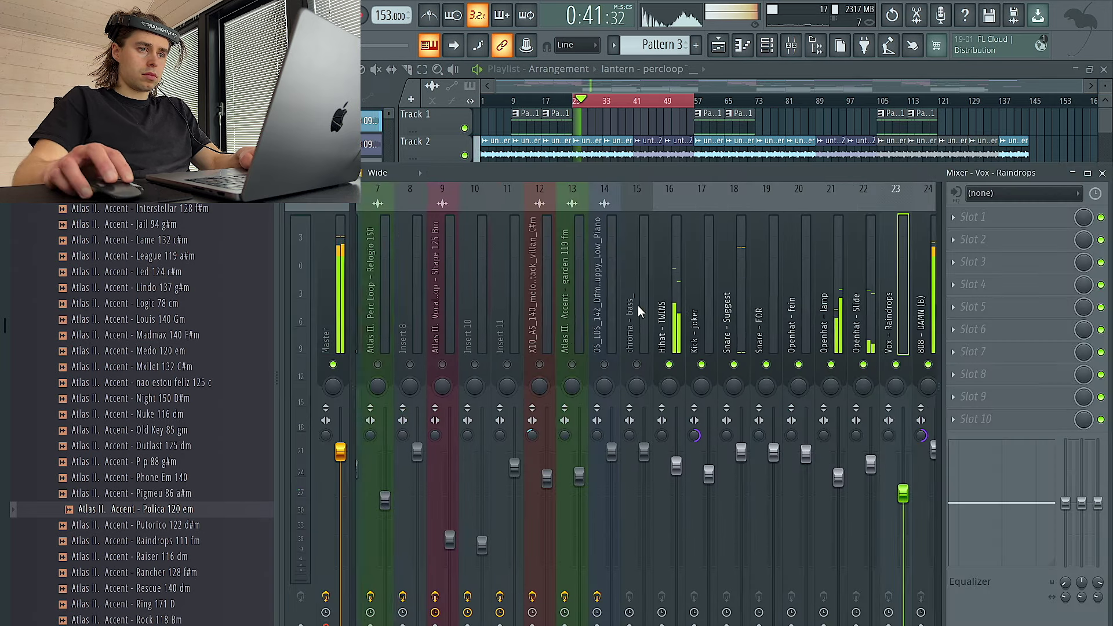
pyautogui.hscroll(-2, 526, 309)
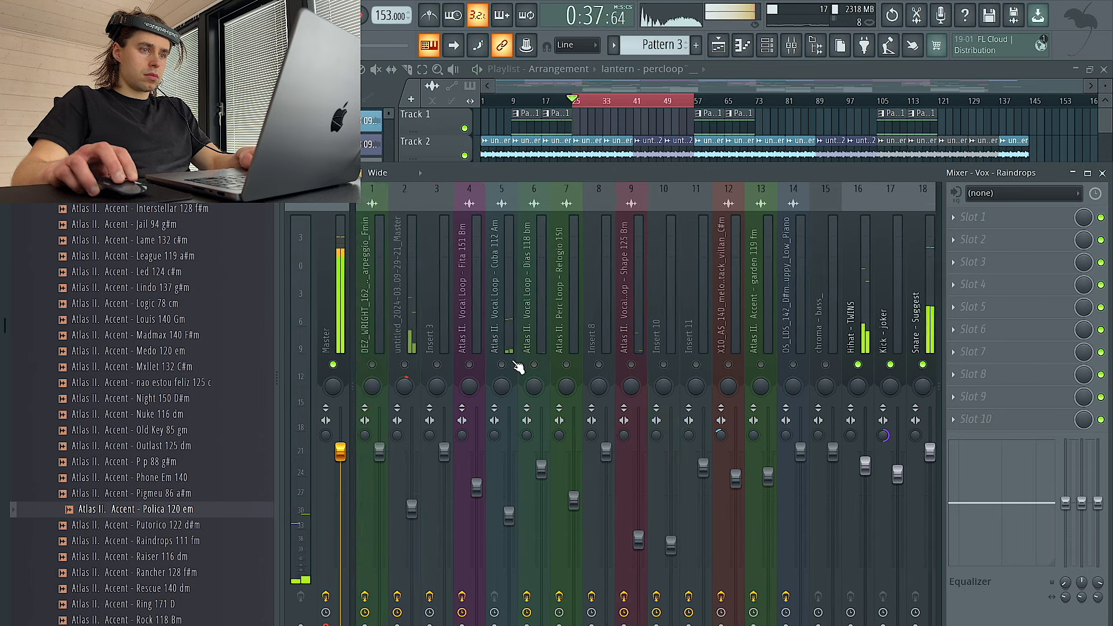
pyautogui.click(495, 415)
pyautogui.moveTo(509, 521); pyautogui.dragTo(509, 526)
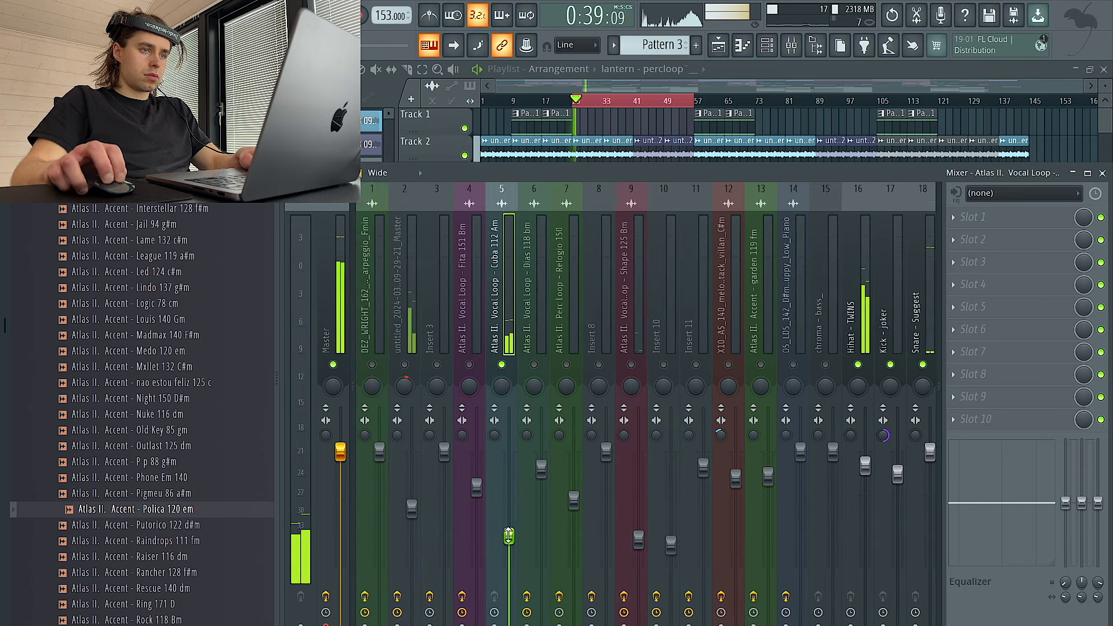
pyautogui.moveTo(411, 510); pyautogui.dragTo(412, 527)
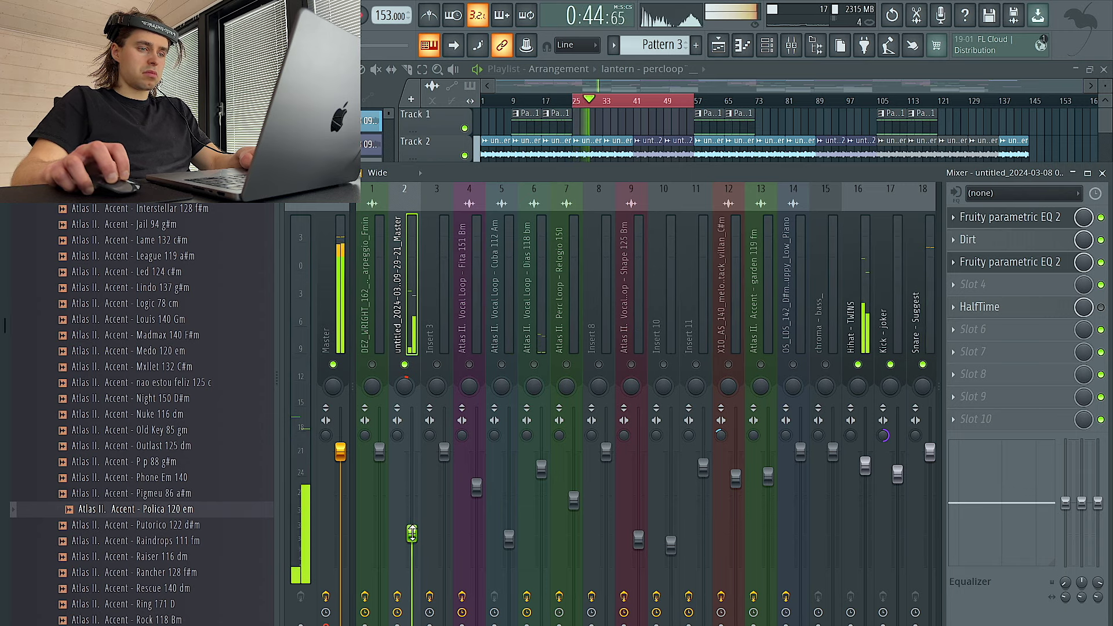
pyautogui.click(335, 622)
pyautogui.moveTo(413, 521); pyautogui.dragTo(414, 524)
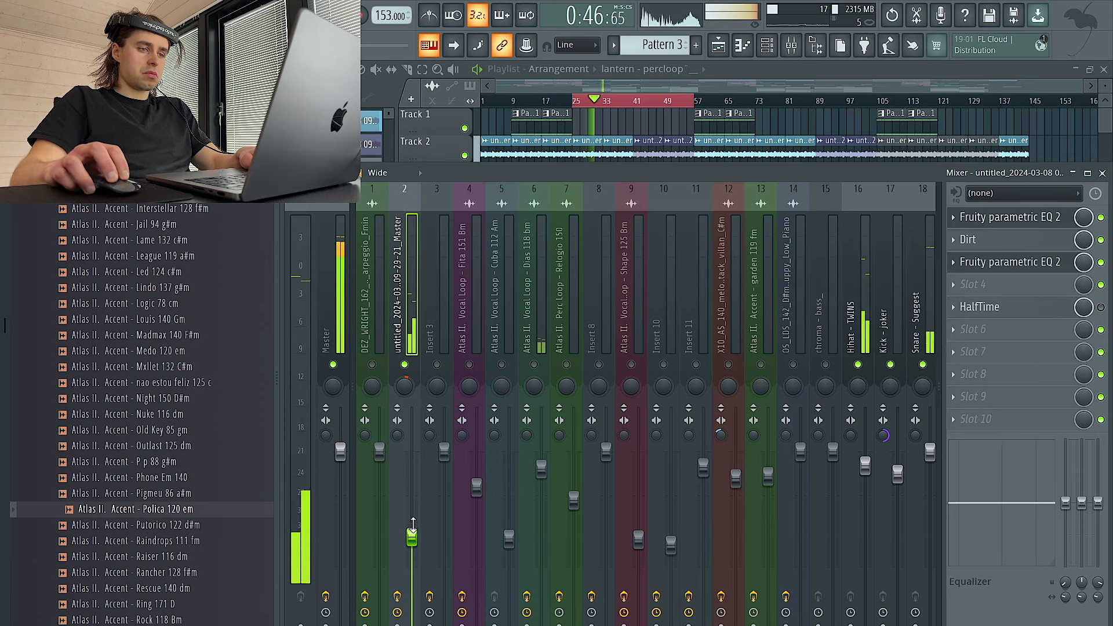
# - Unmute Vocal Loop - Dias 118 bm, lower its level, and rebalance the Vocal Loop - Cuba and melody levels
pyautogui.click(542, 371)
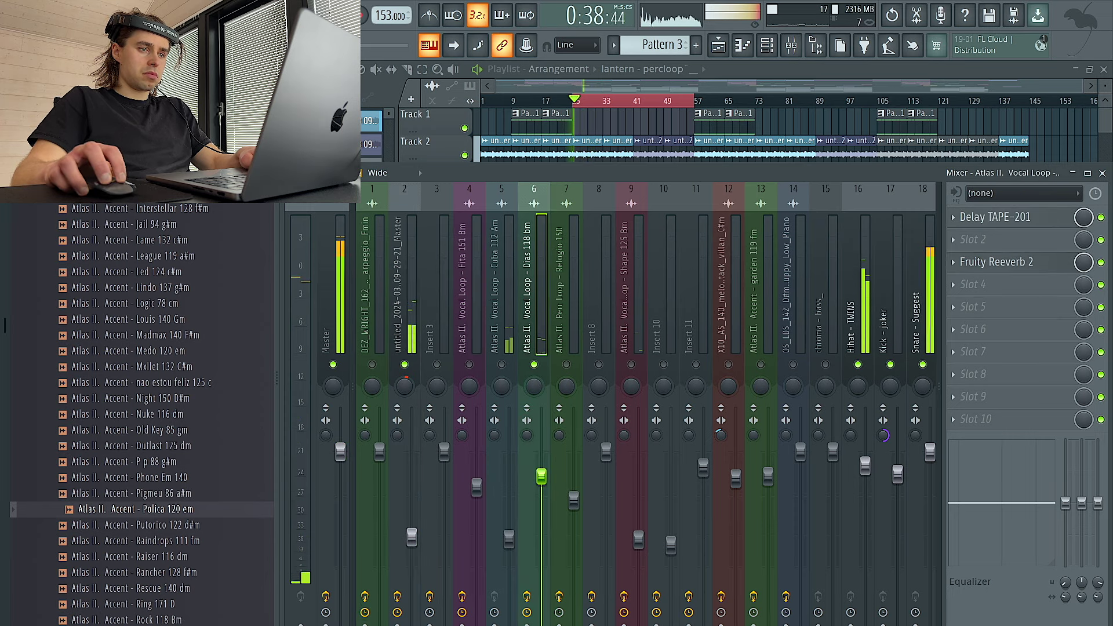
pyautogui.click(507, 386)
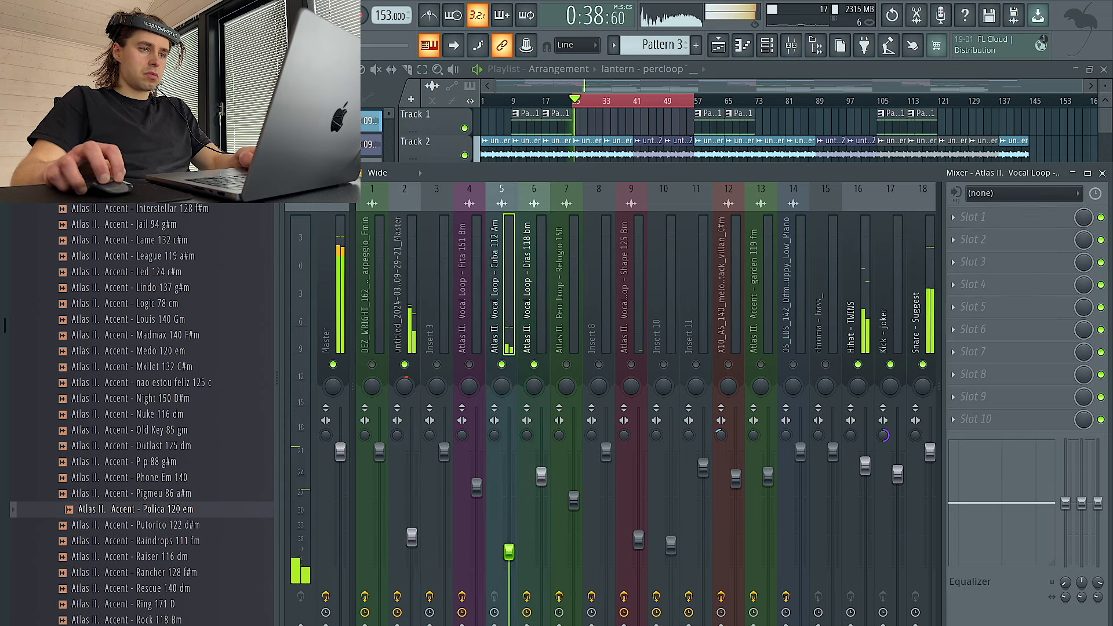
pyautogui.moveTo(410, 537); pyautogui.dragTo(411, 535)
pyautogui.click(508, 542)
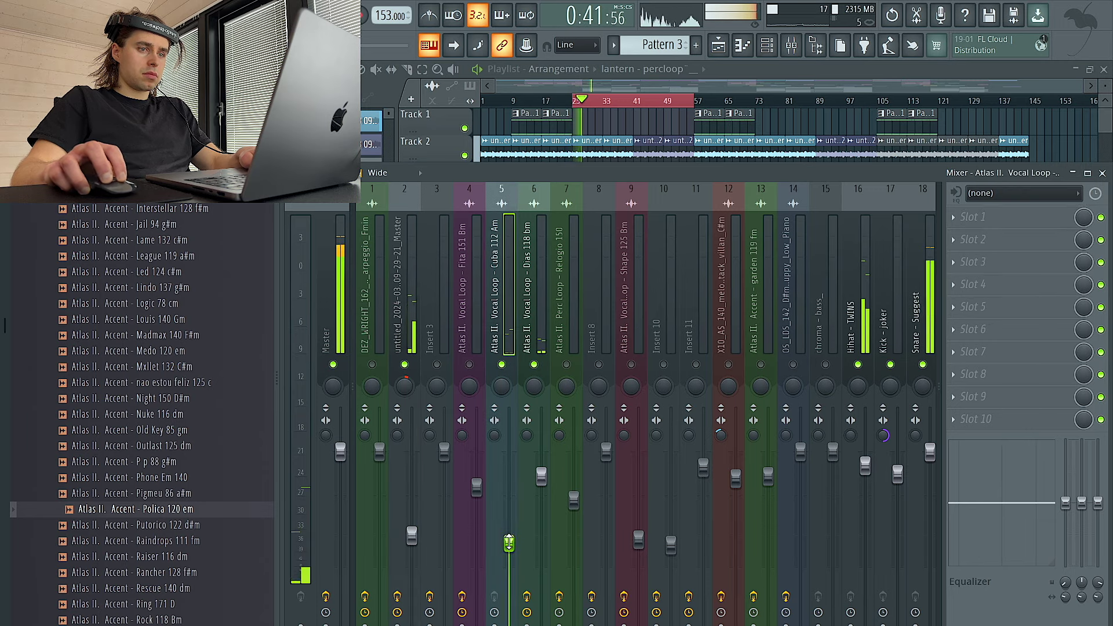
# - Fine-tune the Vocal Loop - Dias 118 bm level and play on through the drop after bar 29
pyautogui.rightClick(567, 364)
pyautogui.moveTo(540, 475); pyautogui.dragTo(541, 479)
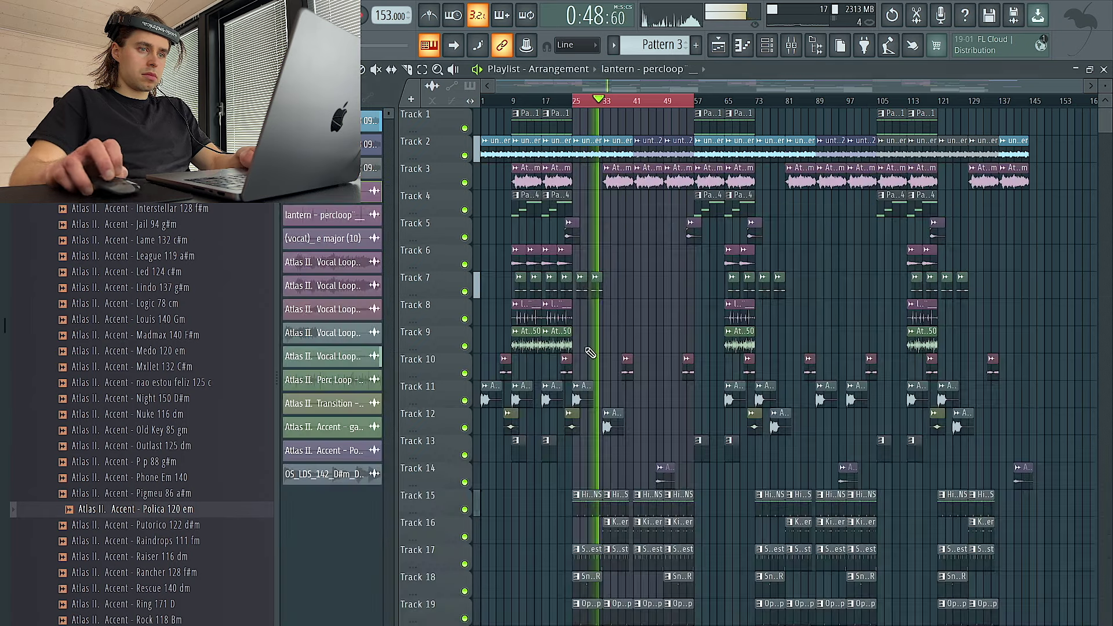
pyautogui.scroll(4, 640, 326)
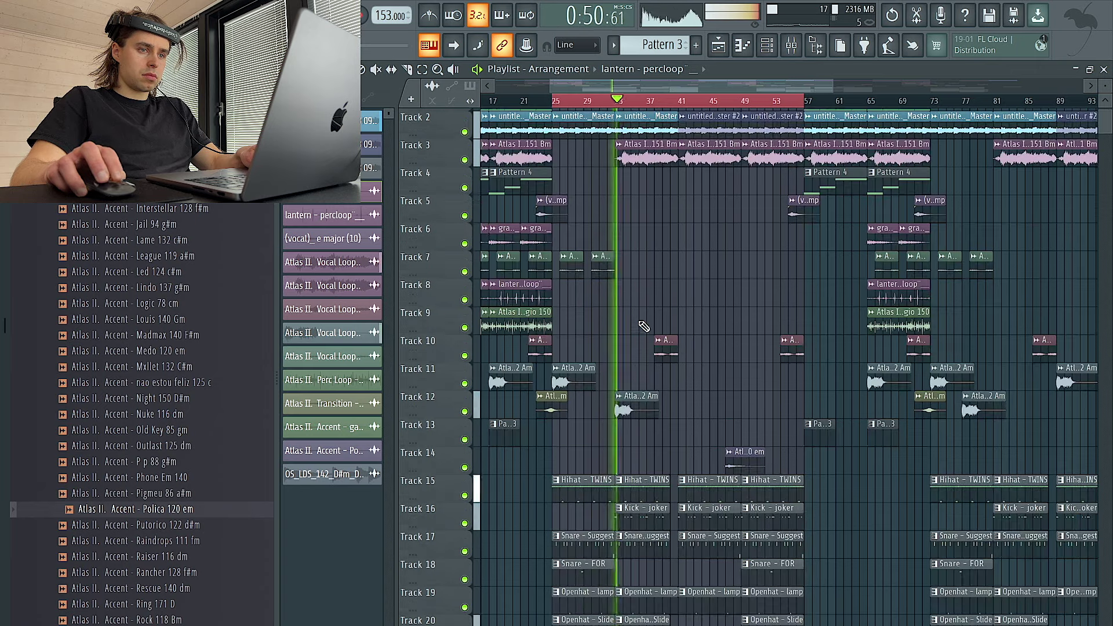
pyautogui.press('F9')
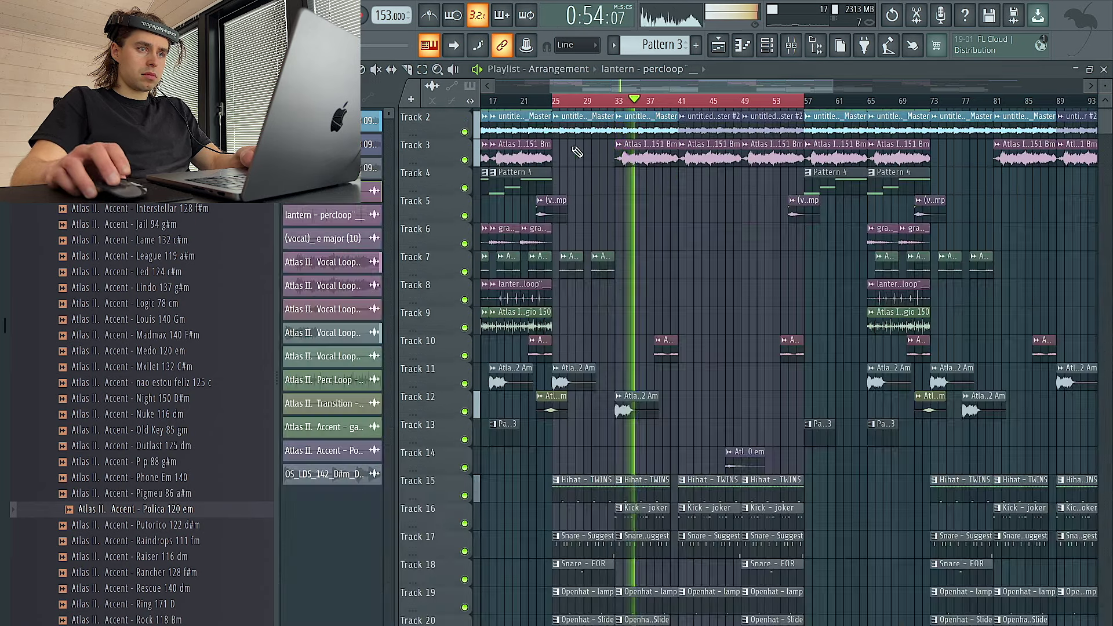
# - Lower the Vocal Loop - Fita 151 Bm mixer level and raise the Kick - joker level slightly
pyautogui.press('F9')
pyautogui.click(645, 160)
pyautogui.press('F9')
pyautogui.scroll(3, 530, 320)
pyautogui.moveTo(477, 487); pyautogui.dragTo(476, 525)
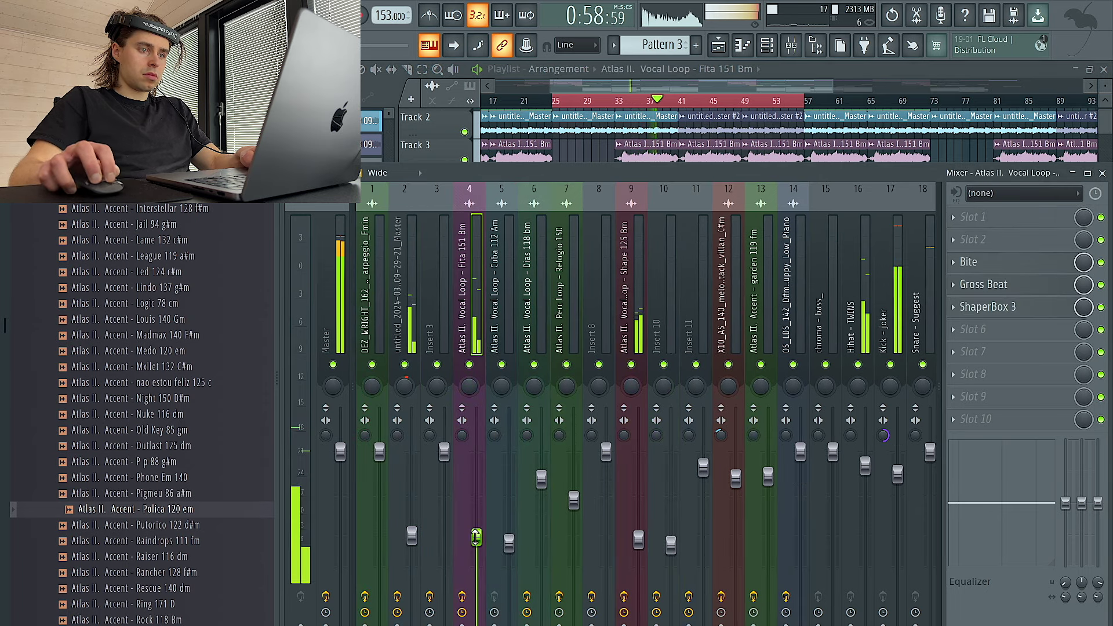
pyautogui.scroll(-5, 631, 232)
pyautogui.moveTo(735, 473); pyautogui.dragTo(735, 461)
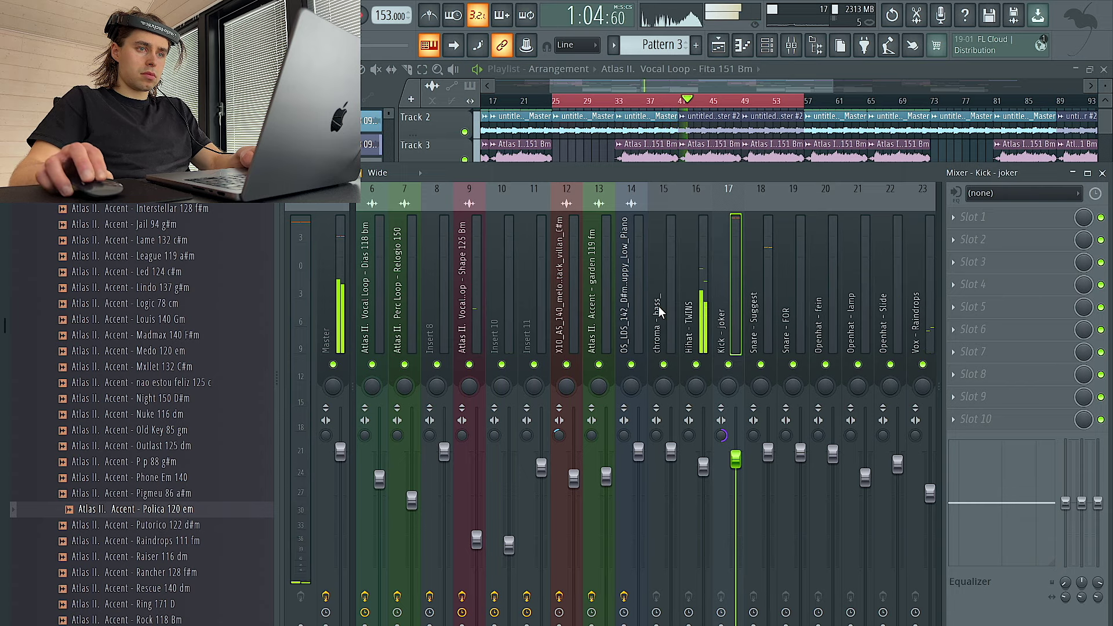
pyautogui.scroll(5, 649, 311)
pyautogui.click(476, 544)
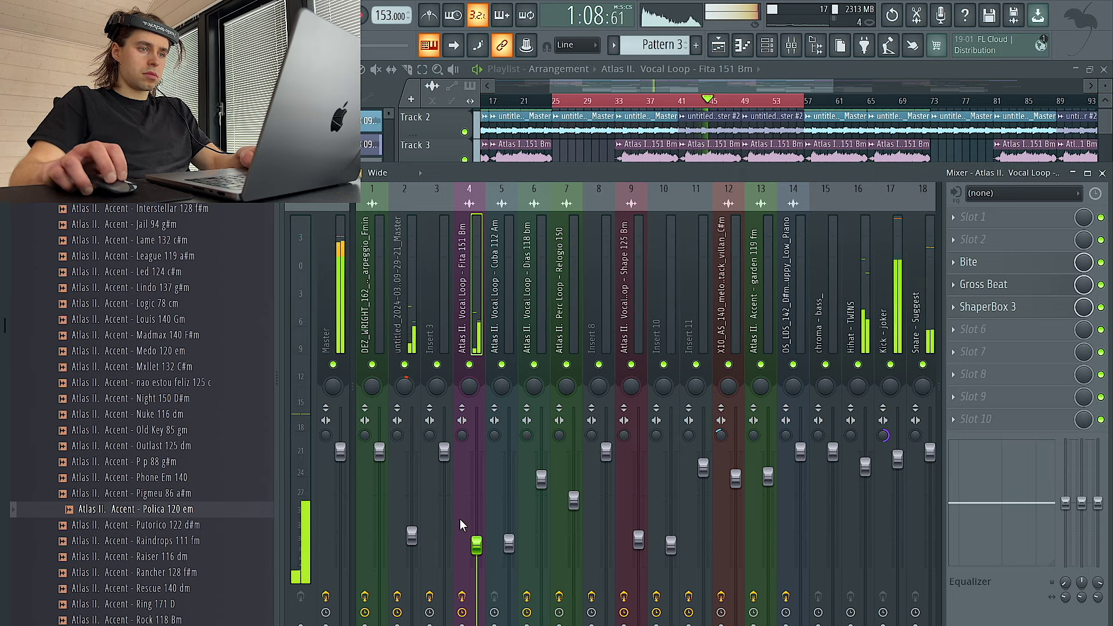
pyautogui.click(412, 532)
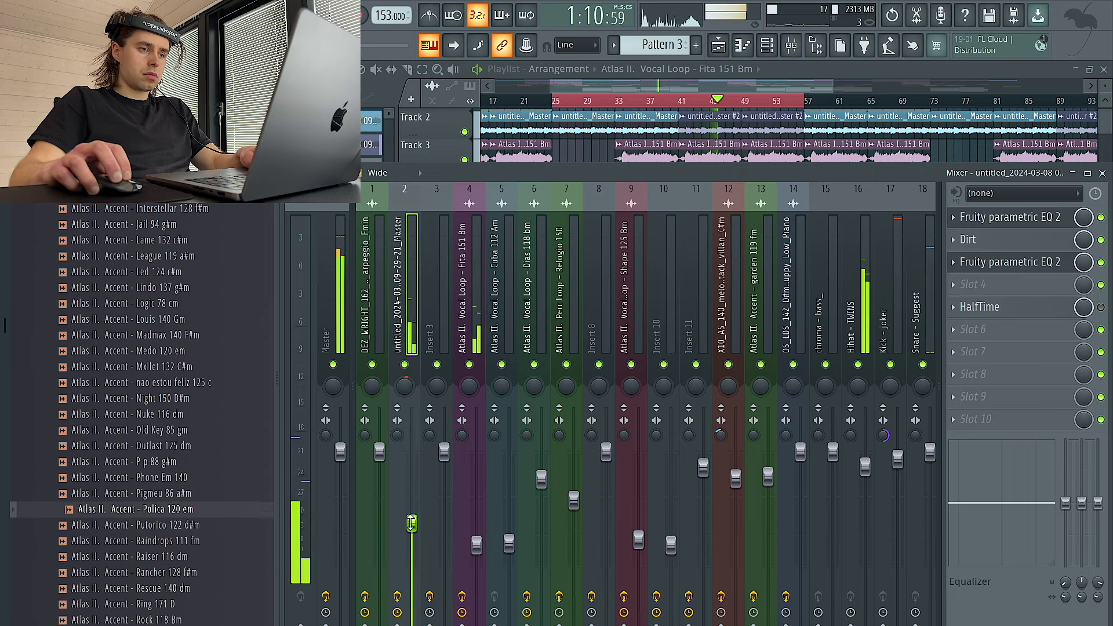
pyautogui.moveTo(411, 523); pyautogui.dragTo(411, 529)
pyautogui.doubleClick(715, 115)
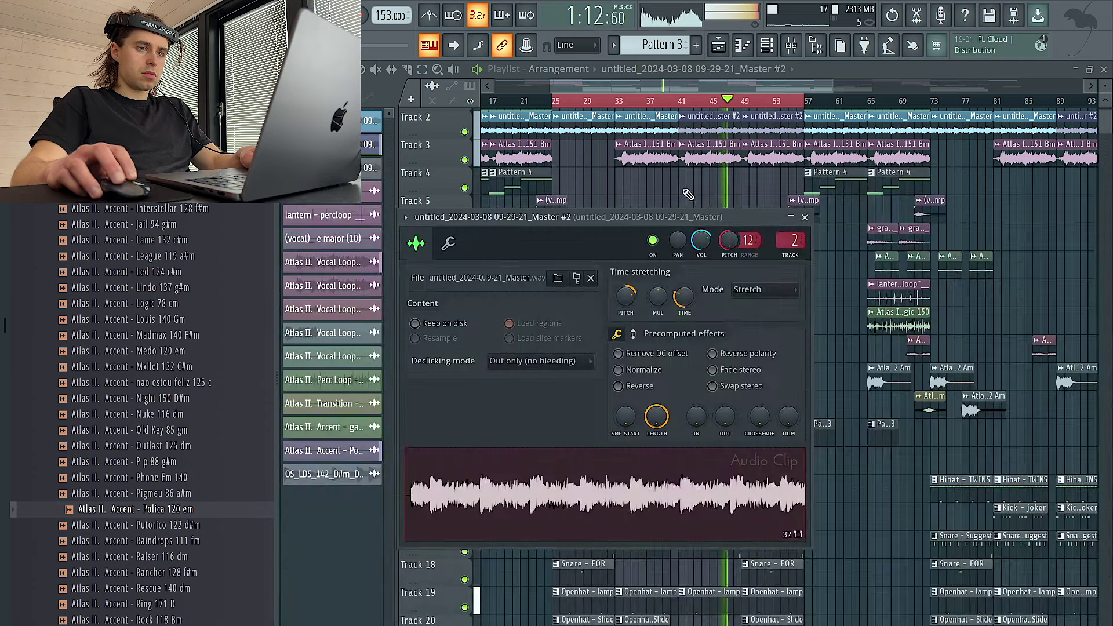
pyautogui.click(792, 47)
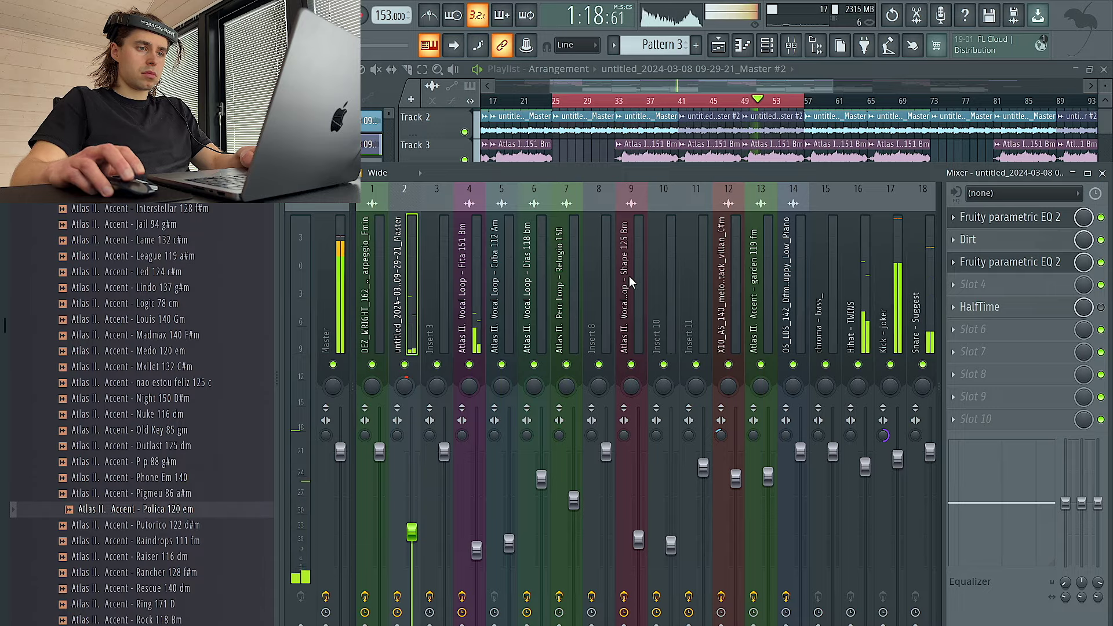
# - Check the channel settings of the Accent - Polica 120 em, Vocal Loop - Shape 125 Bm and (vocal)_ e major (10) clips before bar 57
pyautogui.rightClick(576, 157)
pyautogui.scroll(3, 744, 458)
pyautogui.doubleClick(741, 462)
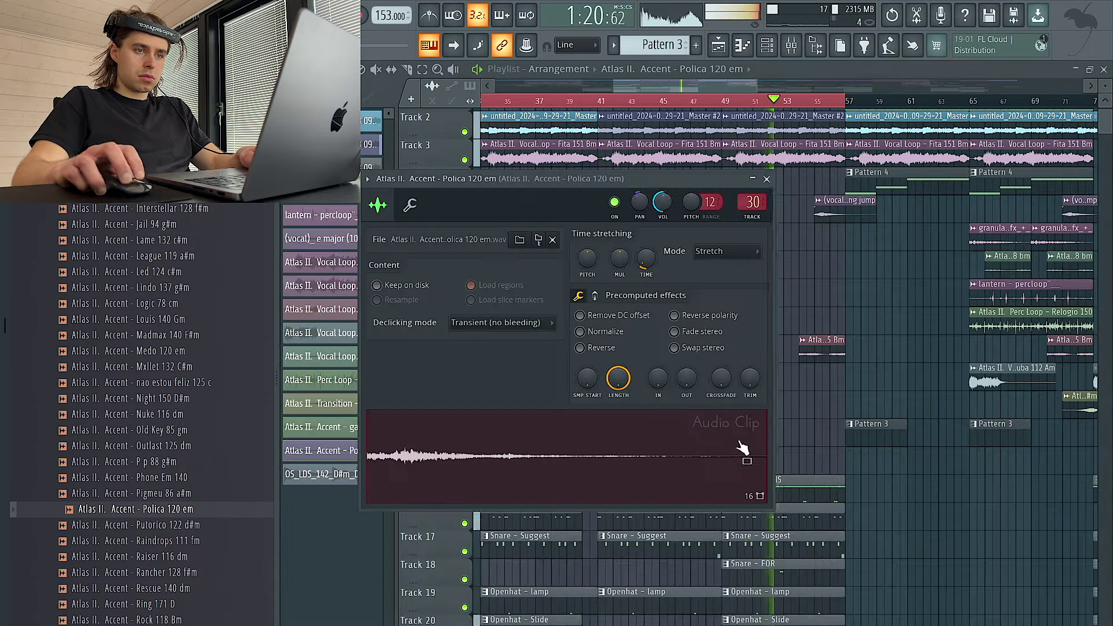
pyautogui.rightClick(817, 296)
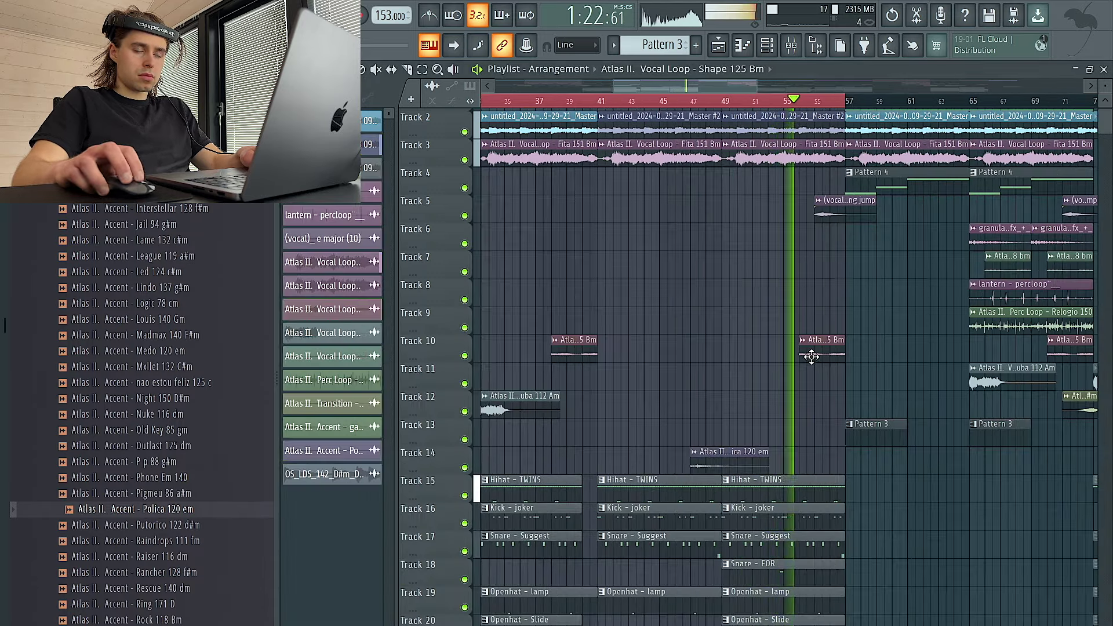
pyautogui.doubleClick(809, 351)
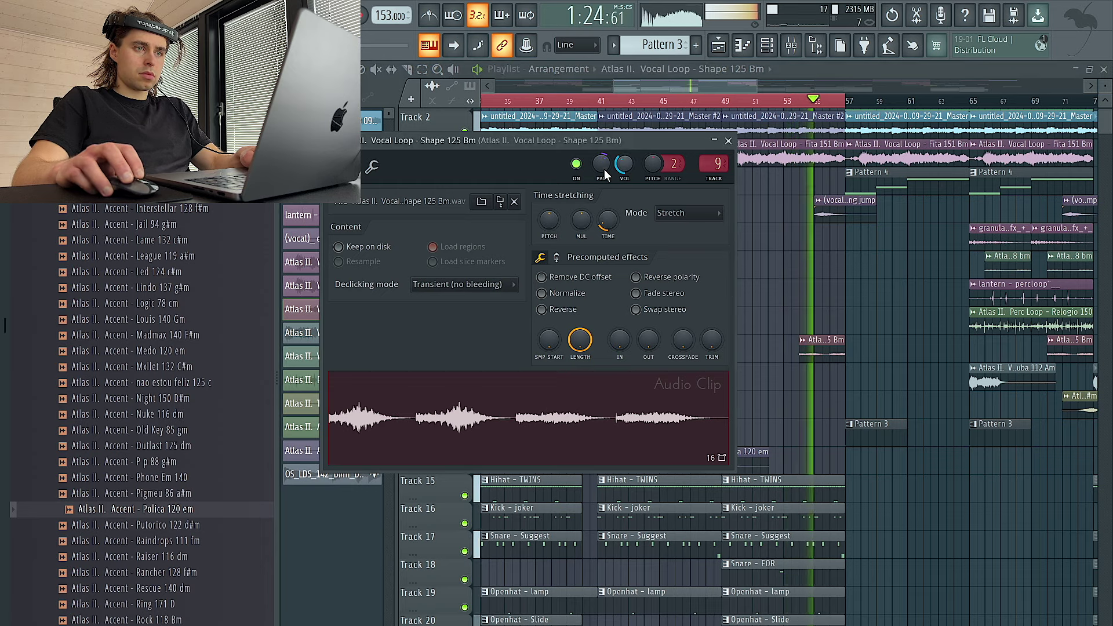
pyautogui.click(728, 140)
pyautogui.doubleClick(828, 214)
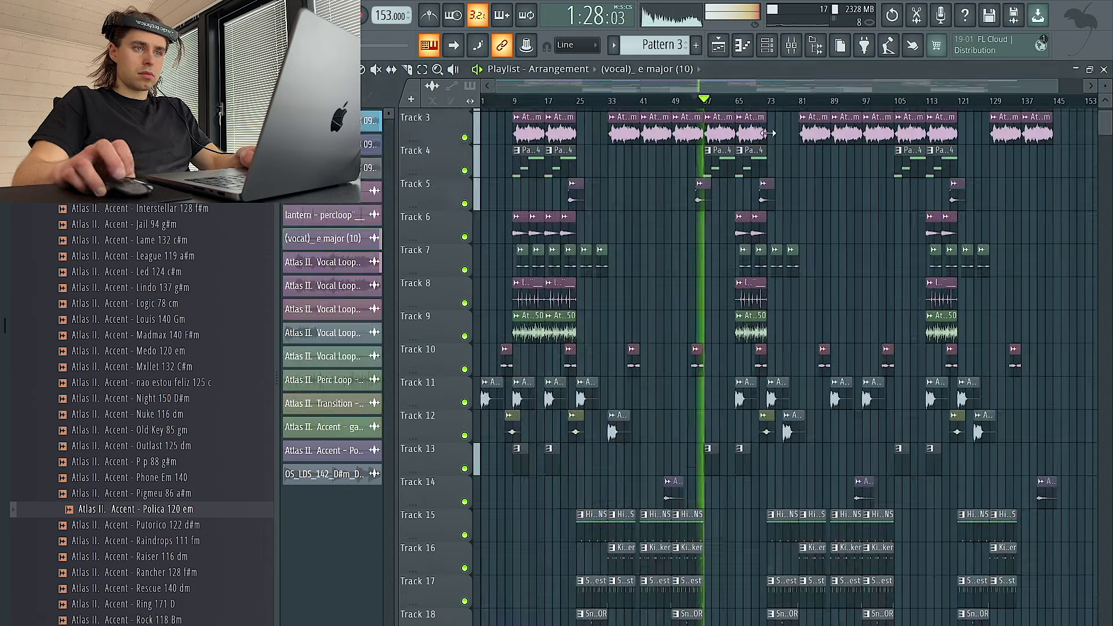
# - Lower the chroma - bass_ mixer level slightly and check the Insert 10 level after bar 57
pyautogui.press('F9')
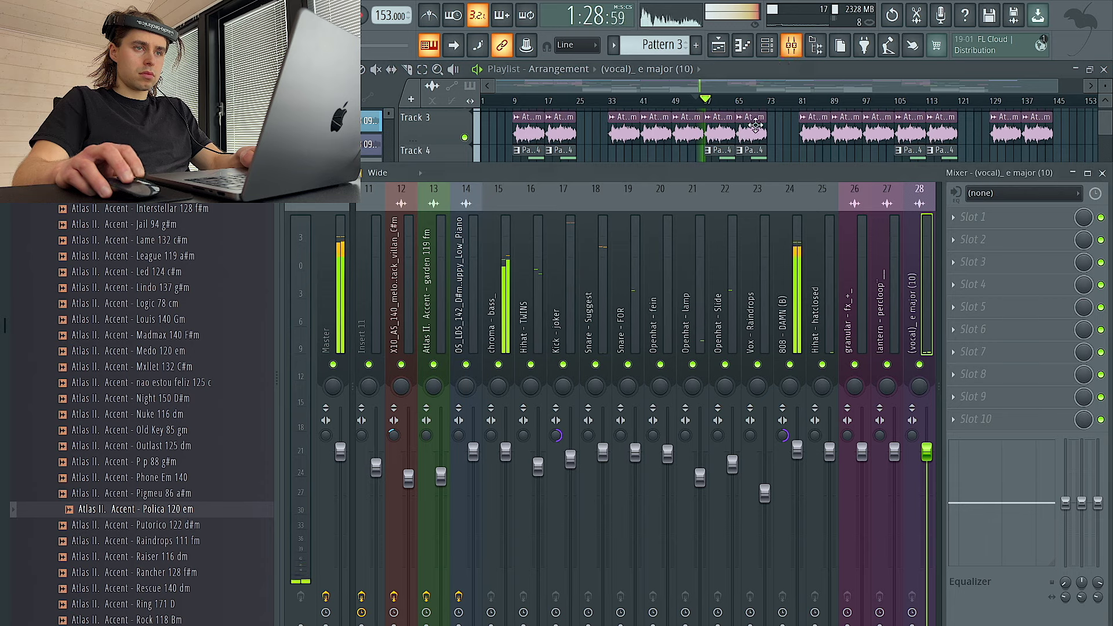
pyautogui.moveTo(508, 470); pyautogui.dragTo(509, 445)
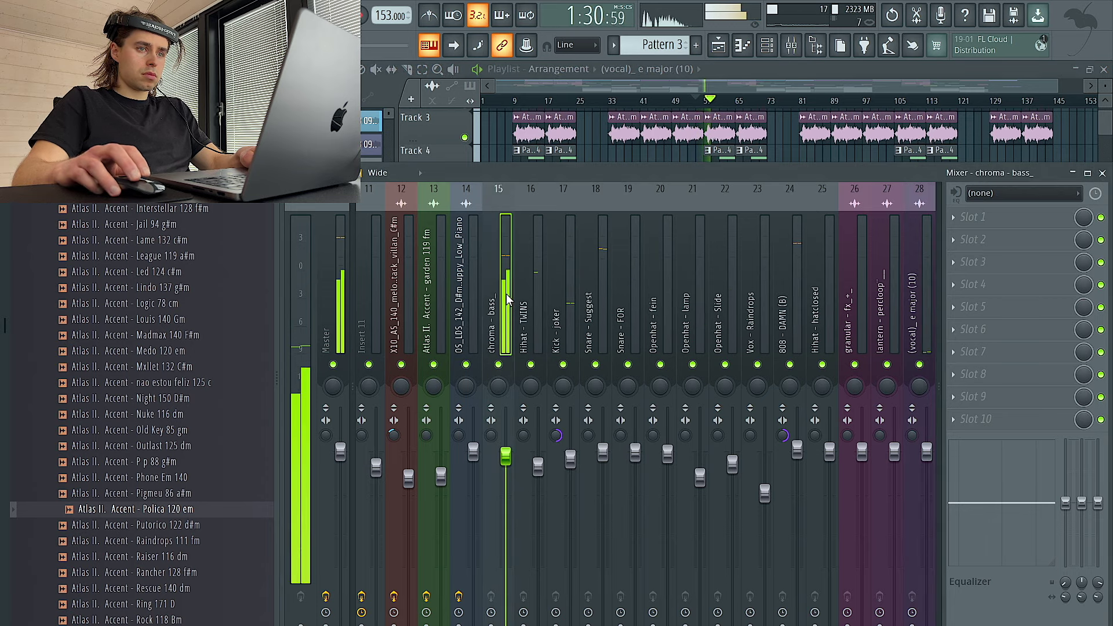
pyautogui.scroll(4, 506, 296)
pyautogui.click(603, 544)
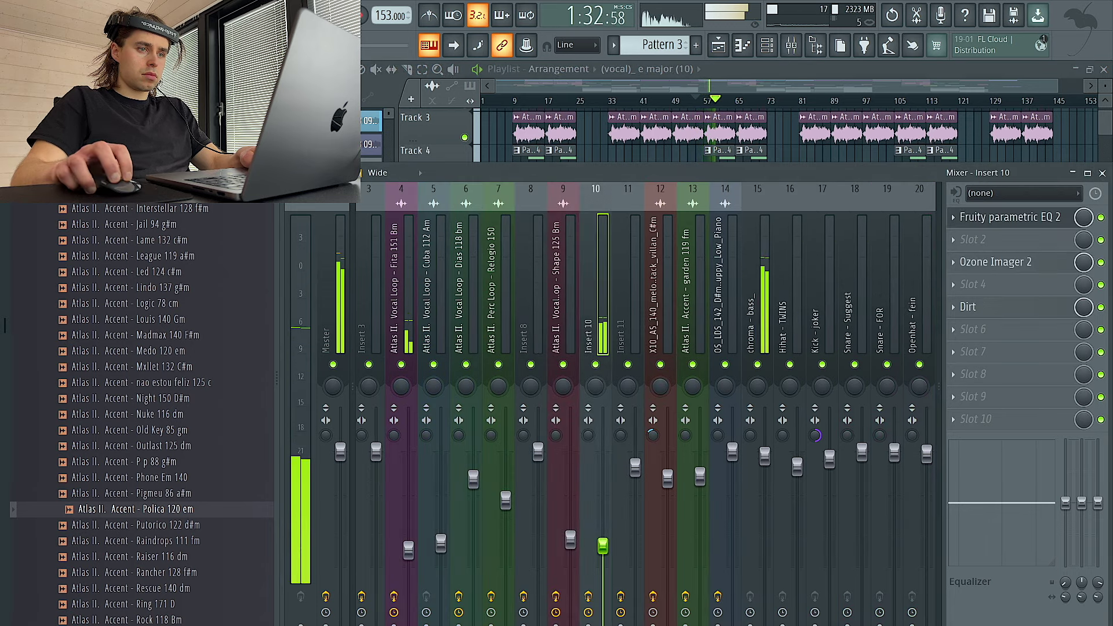
pyautogui.press('F9')
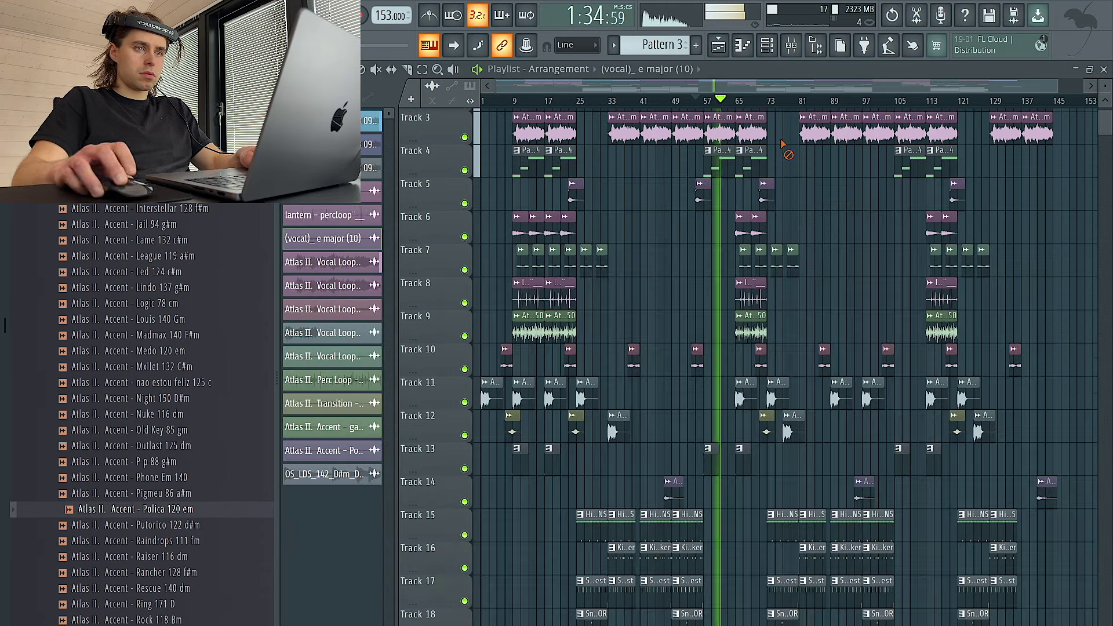
# - Check the channel settings of the Perc Loop - Relogio 150 and lantern - percloop clips at bar 65
pyautogui.scroll(4, 604, 259)
pyautogui.scroll(-3, 604, 259)
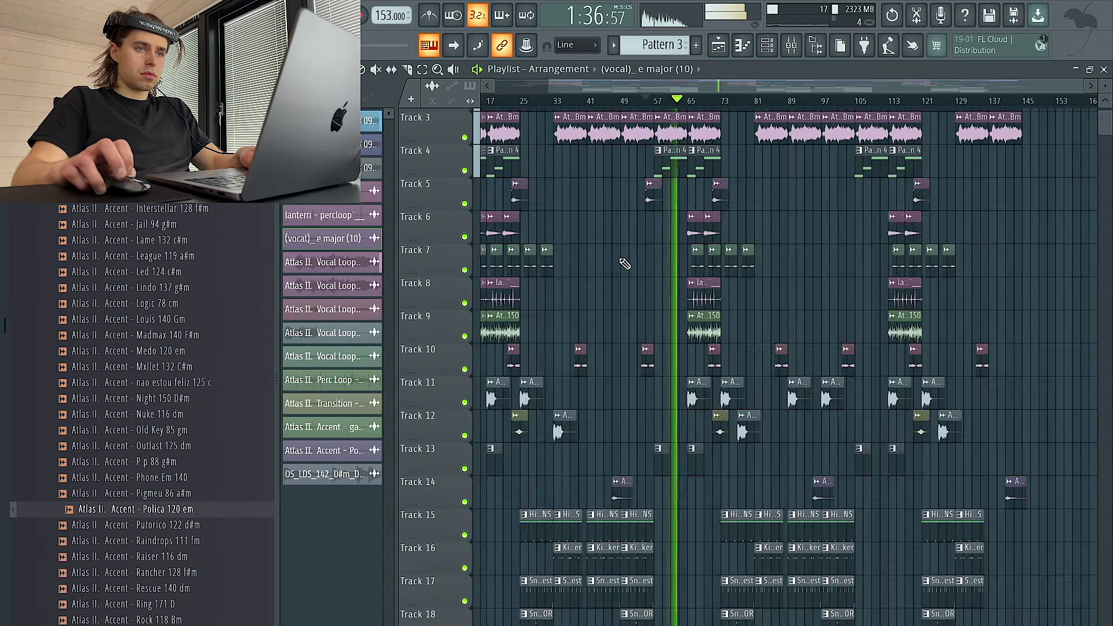
pyautogui.scroll(2, 623, 261)
pyautogui.scroll(1, 721, 263)
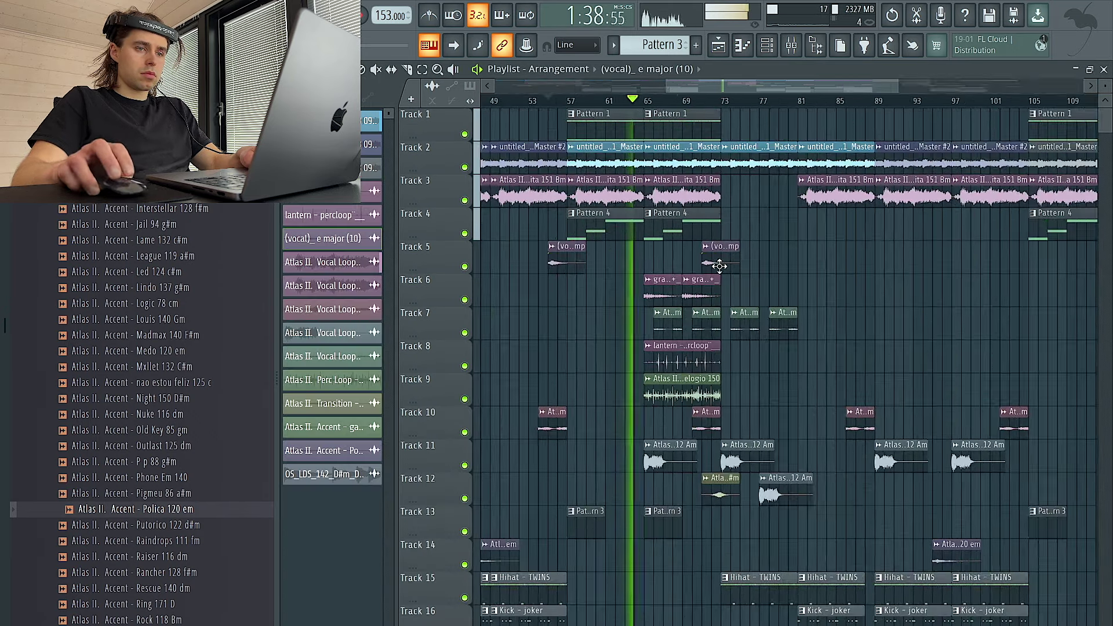
pyautogui.doubleClick(682, 383)
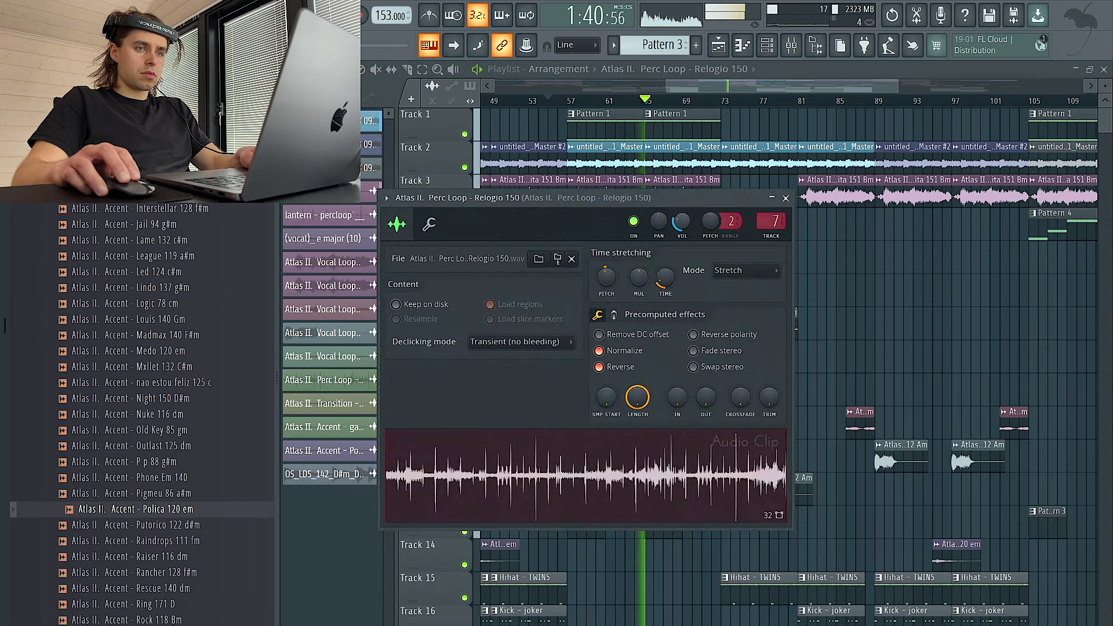
pyautogui.press('Escape')
pyautogui.doubleClick(709, 360)
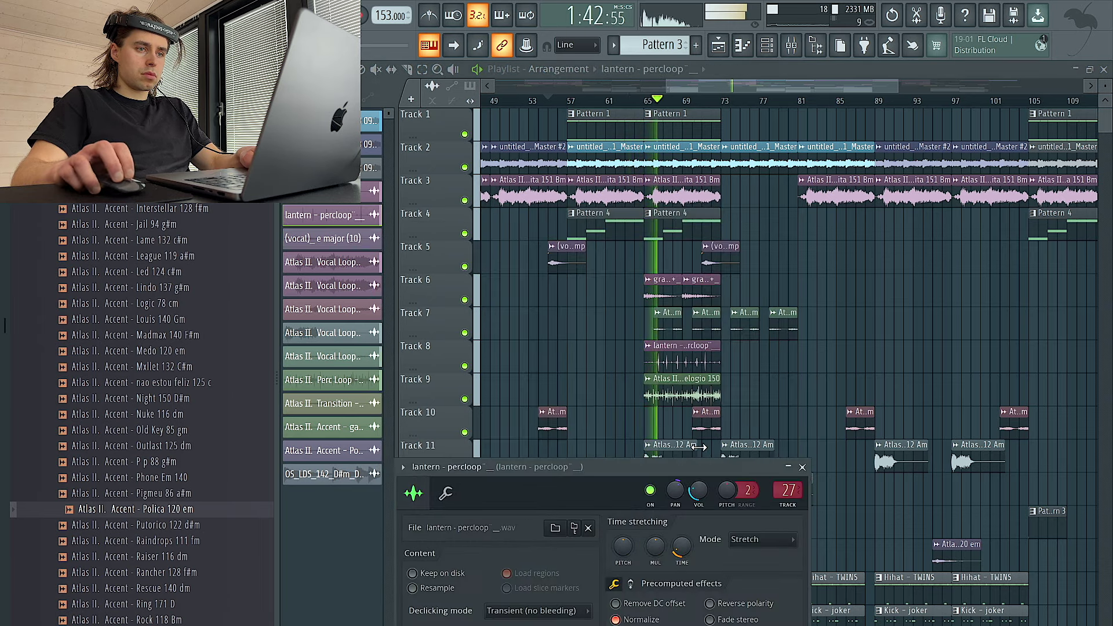
pyautogui.press('Escape')
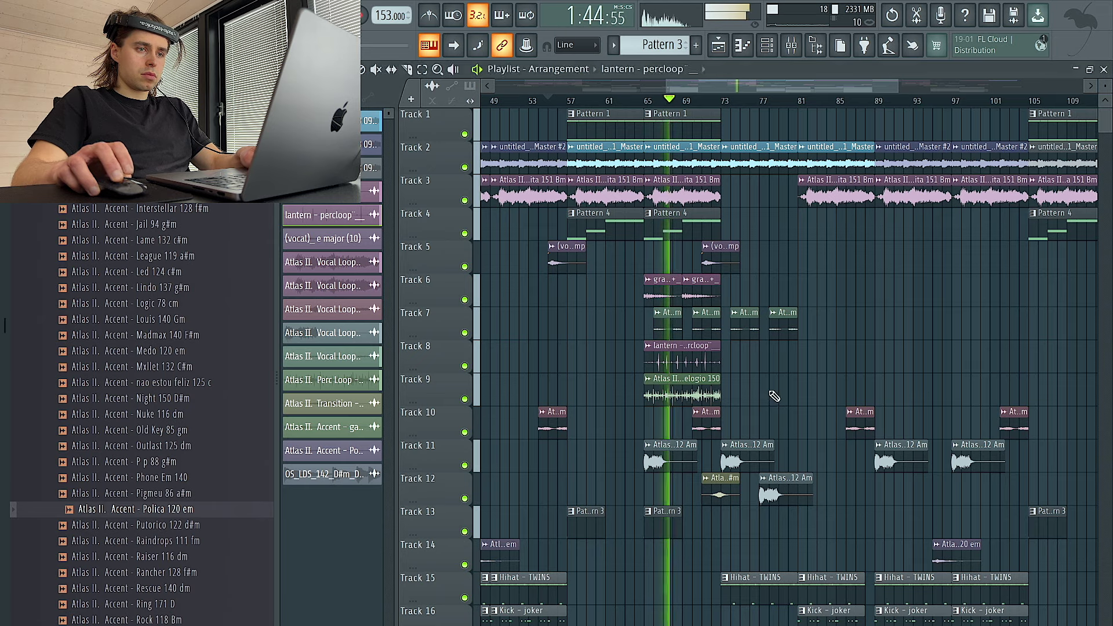
# - Listen through the section up to bar 73 and restart playback from the beginning of the arrangement
pyautogui.scroll(-3, 774, 396)
pyautogui.scroll(-2, 777, 393)
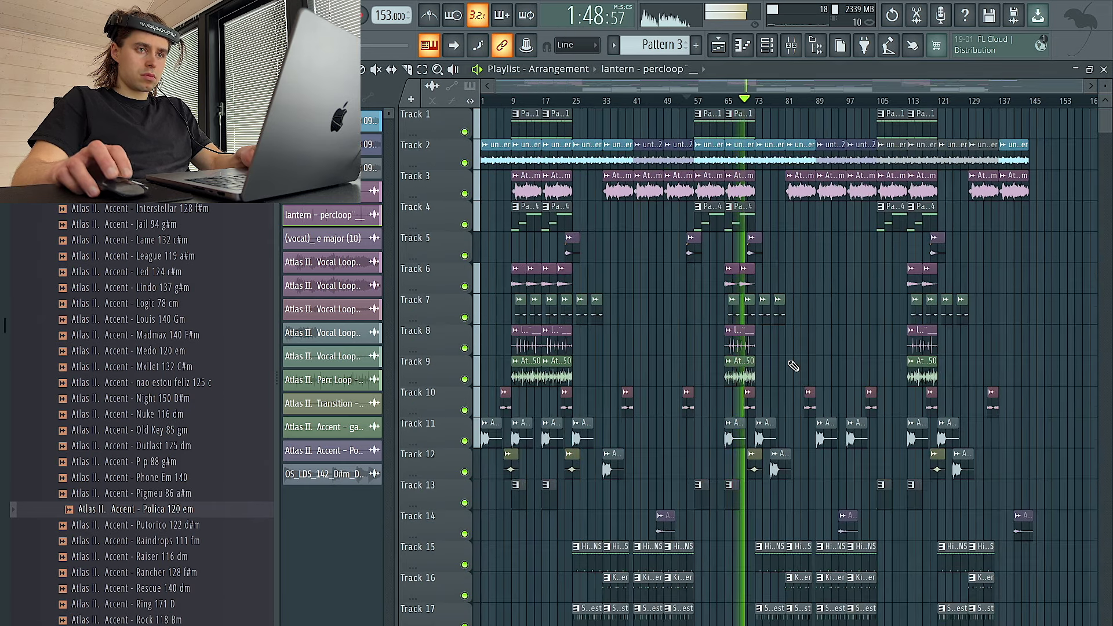
pyautogui.scroll(-1, 793, 366)
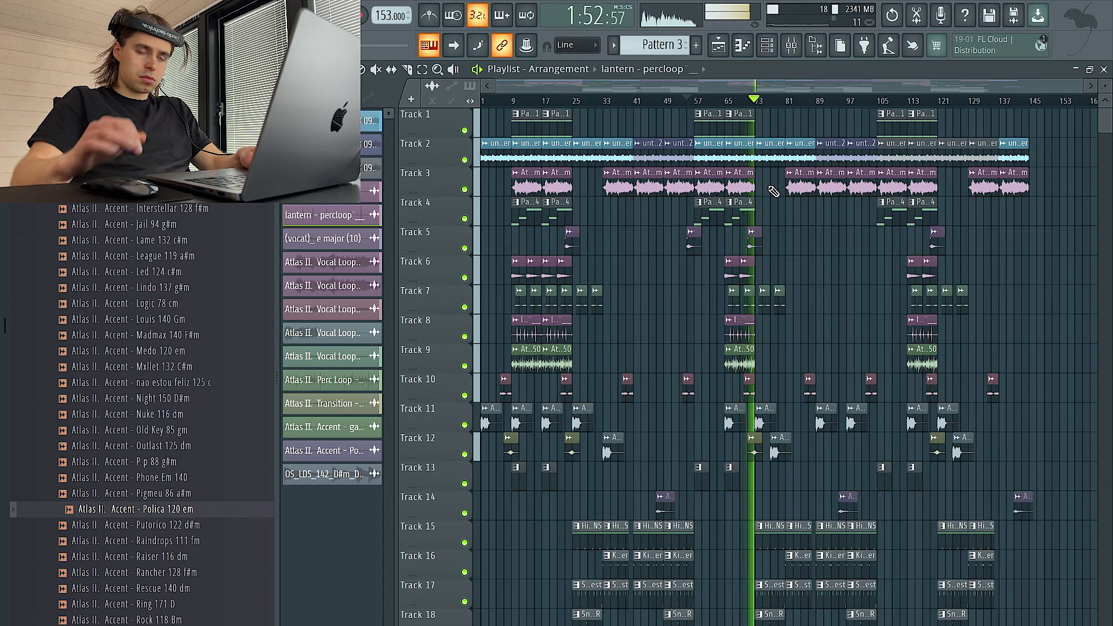
pyautogui.press('space')
pyautogui.press('space')
pyautogui.scroll(-3, 436, 279)
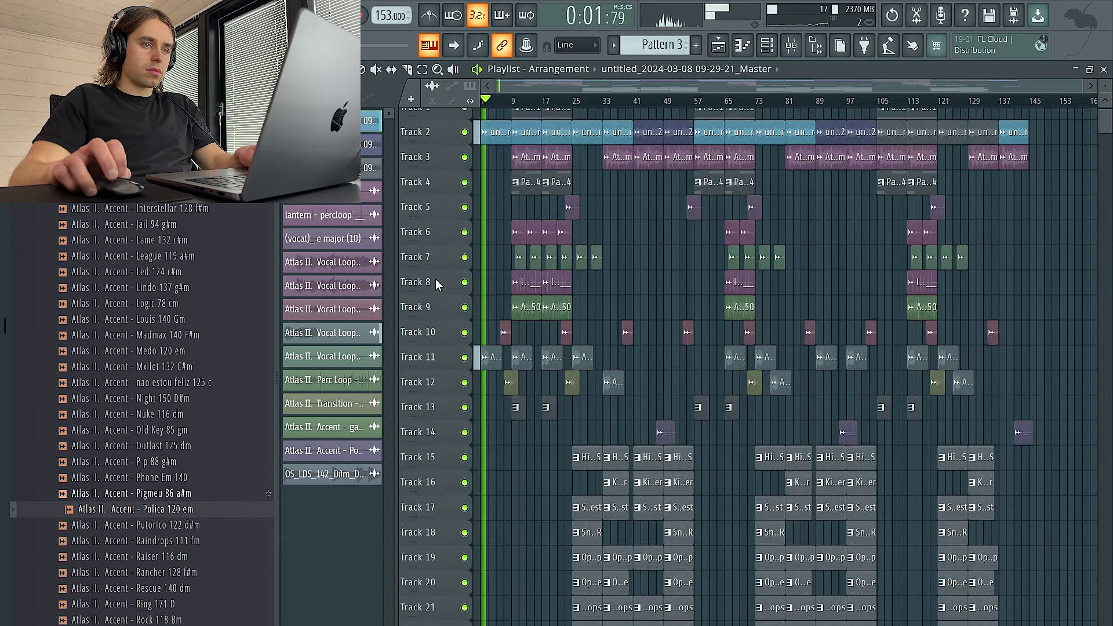
pyautogui.click(791, 45)
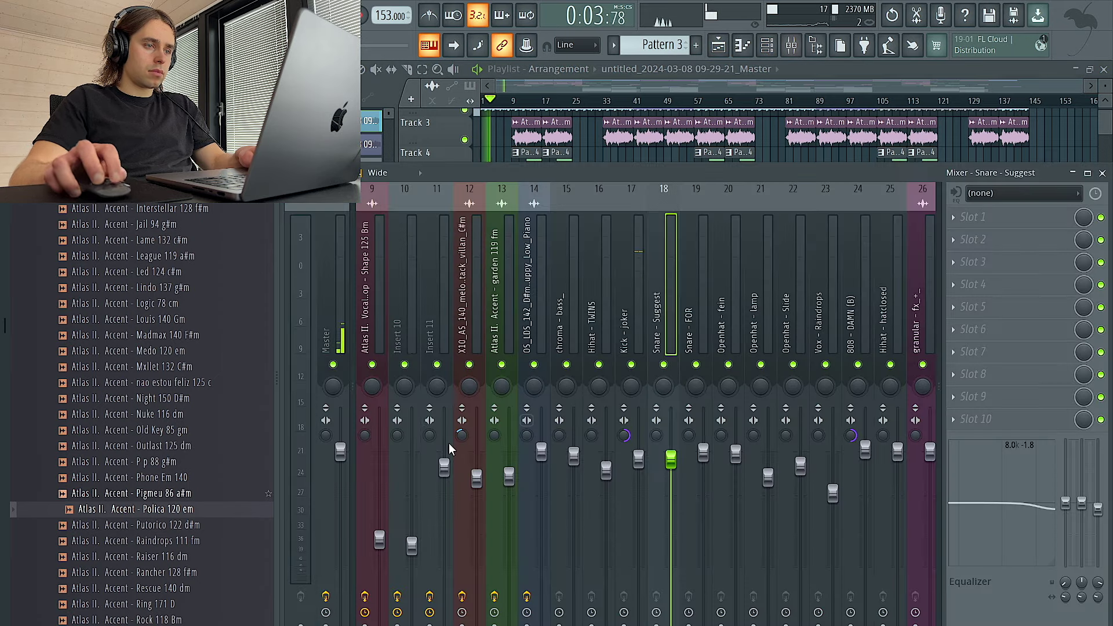
pyautogui.hscroll(-4, 474, 318)
pyautogui.click(398, 391)
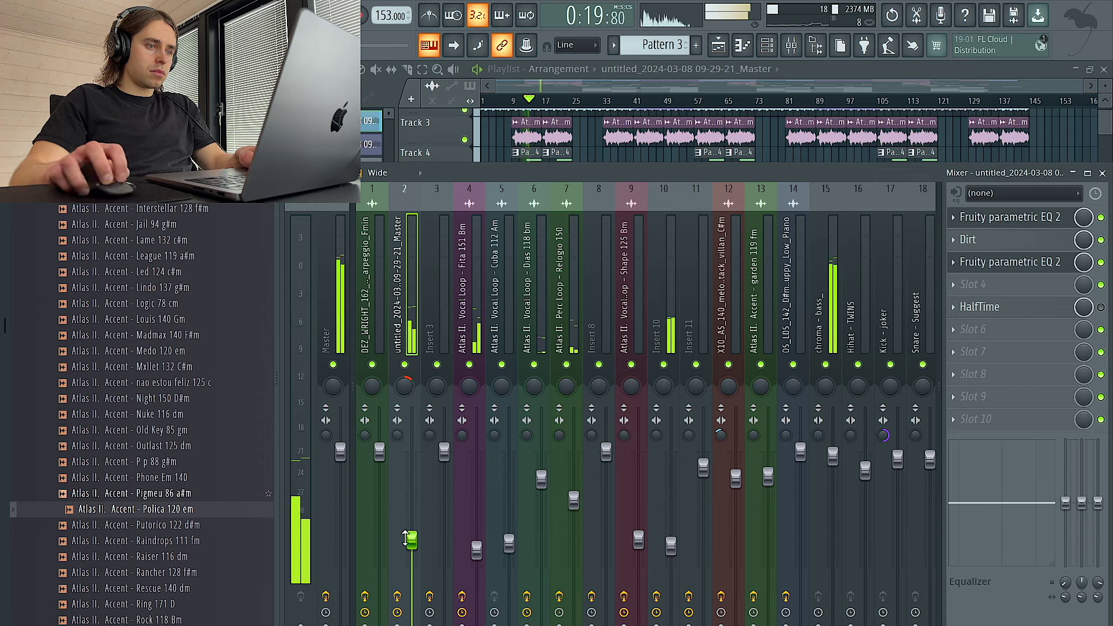
# - Fine-tune the gain of the Fruity Limiter on the Master track
pyautogui.click(346, 315)
pyautogui.click(1038, 245)
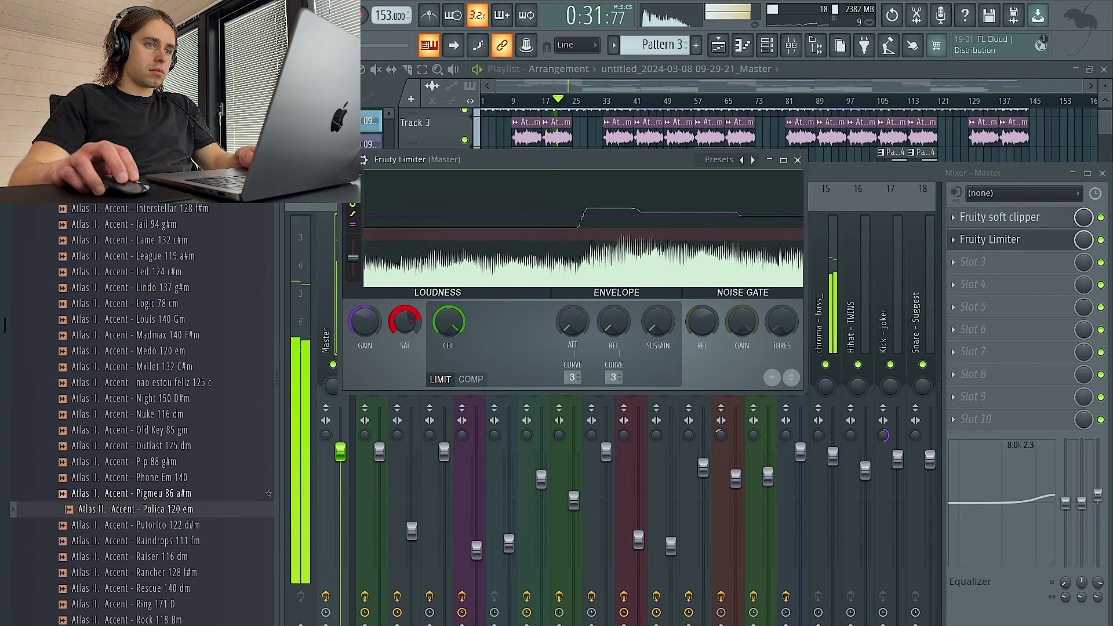
pyautogui.moveTo(368, 316); pyautogui.dragTo(360, 326)
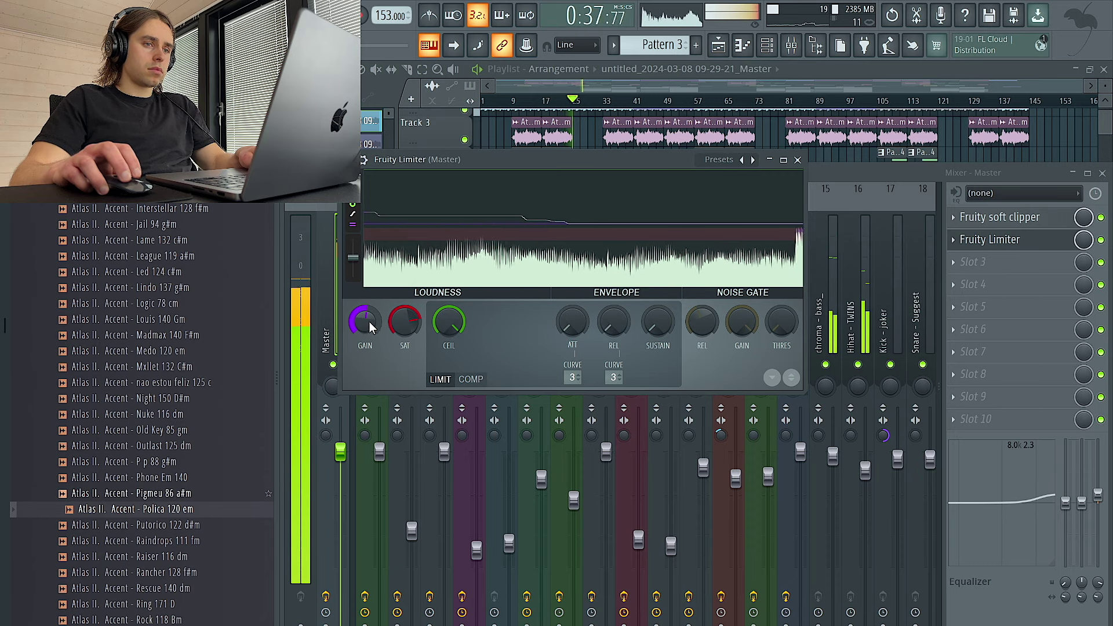
pyautogui.moveTo(371, 319)
pyautogui.mouseDown()
pyautogui.moveTo(399, 308)
pyautogui.moveTo(371, 327)
pyautogui.mouseUp()
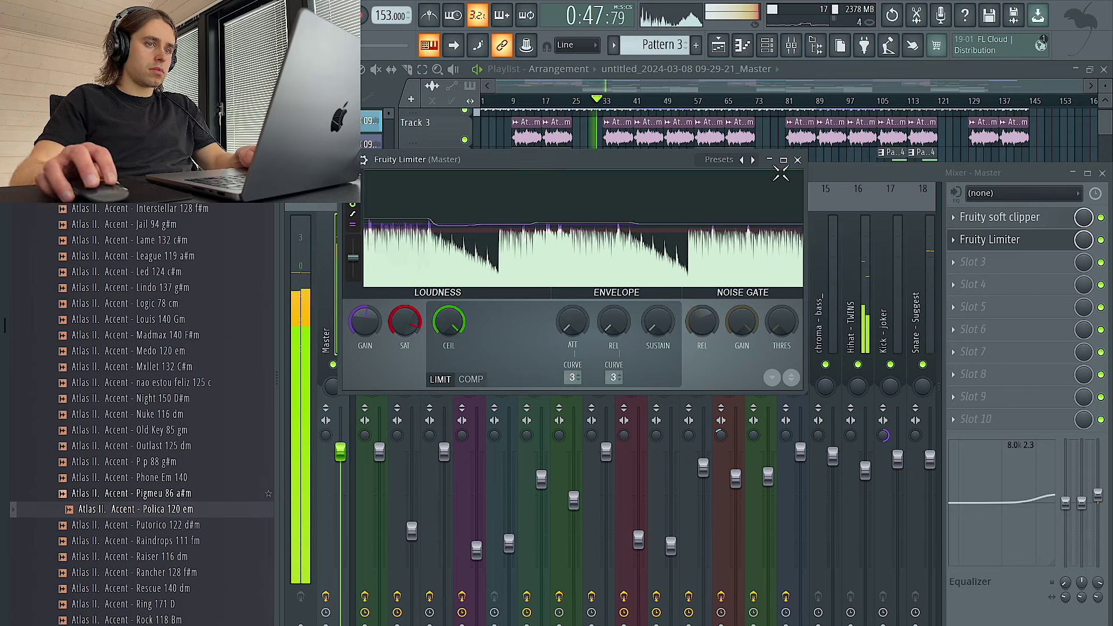
pyautogui.click(798, 160)
# - Lower the Vocal Loop - Fita 151 Bm level slightly and recheck the melody track level in the first drop
pyautogui.press('F9')
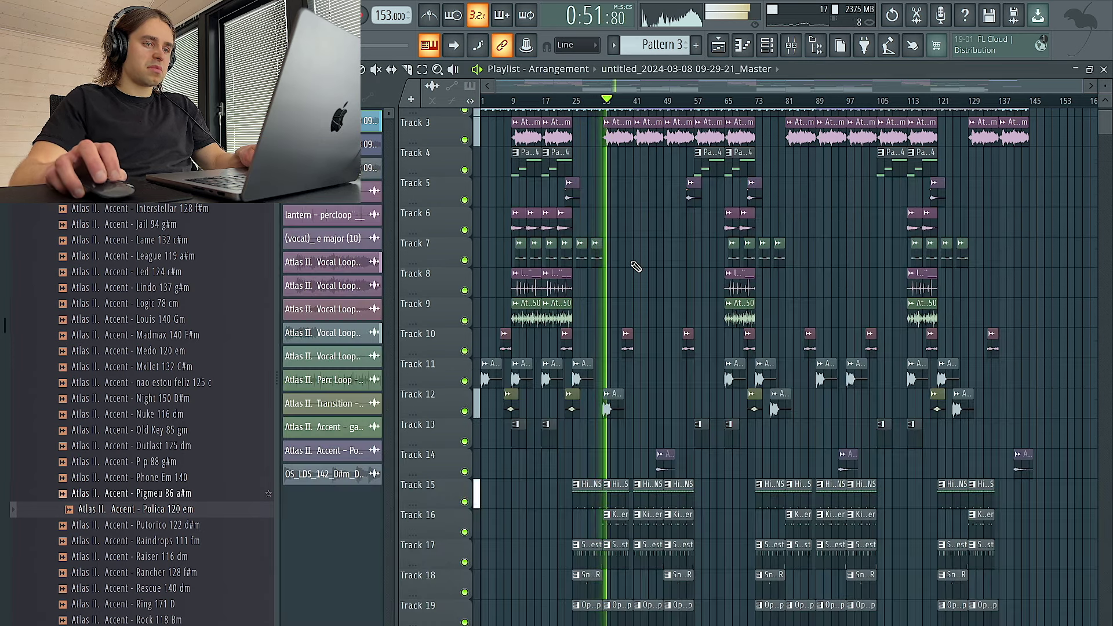
pyautogui.scroll(3, 636, 267)
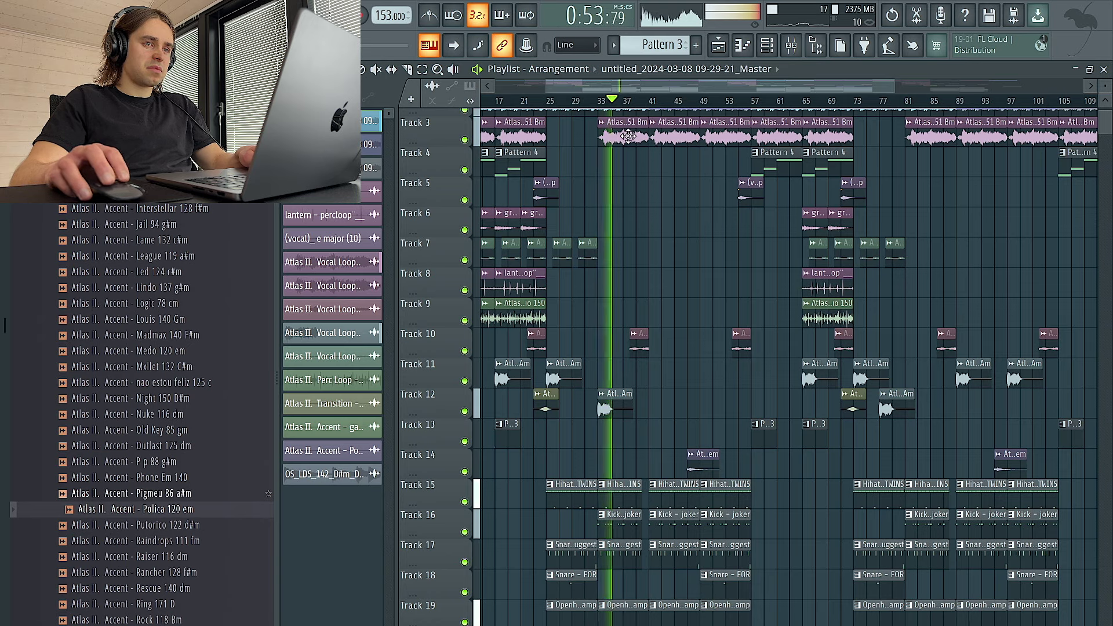
pyautogui.click(791, 45)
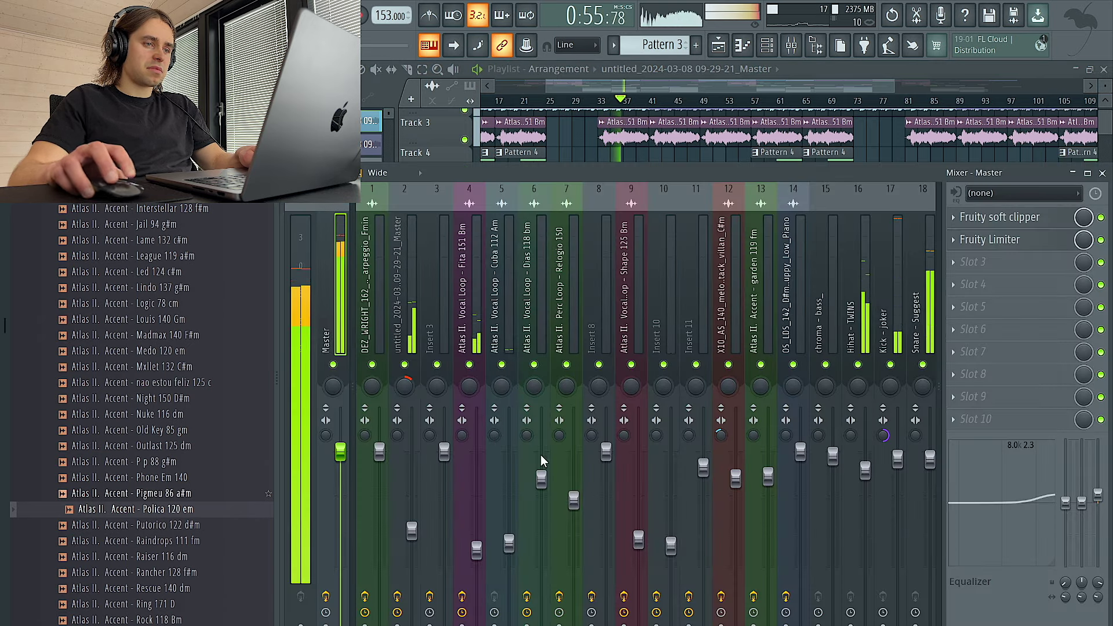
pyautogui.click(476, 548)
pyautogui.click(411, 534)
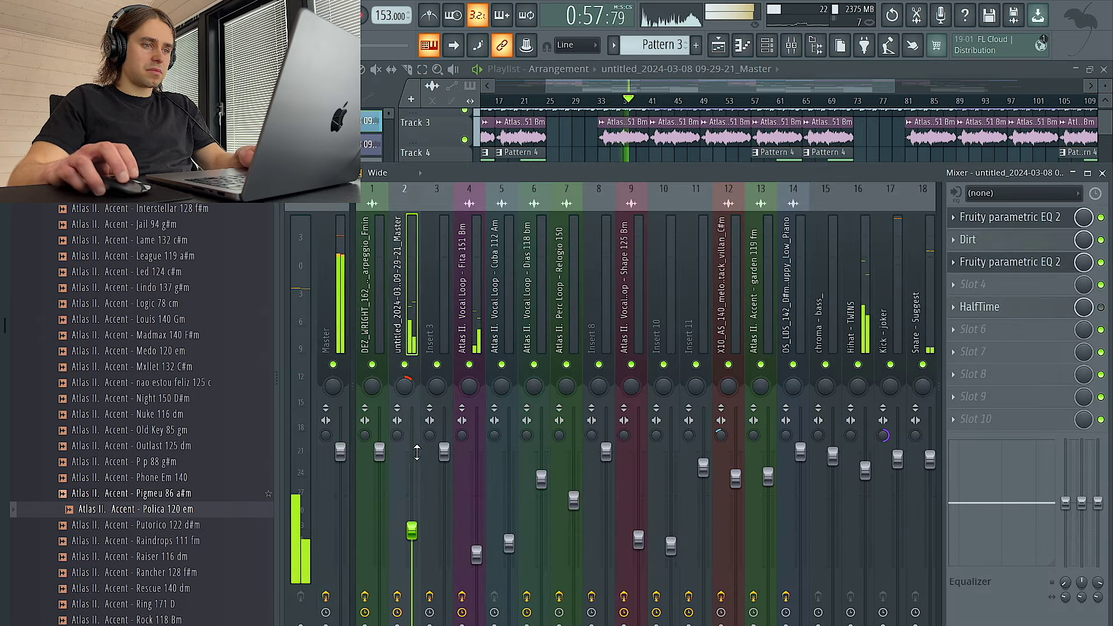
# - Check the channel settings of the Vocal Loop - Shape 125 Bm clip just before bar 41
pyautogui.rightClick(580, 152)
pyautogui.click(637, 355)
pyautogui.doubleClick(637, 354)
pyautogui.click(728, 141)
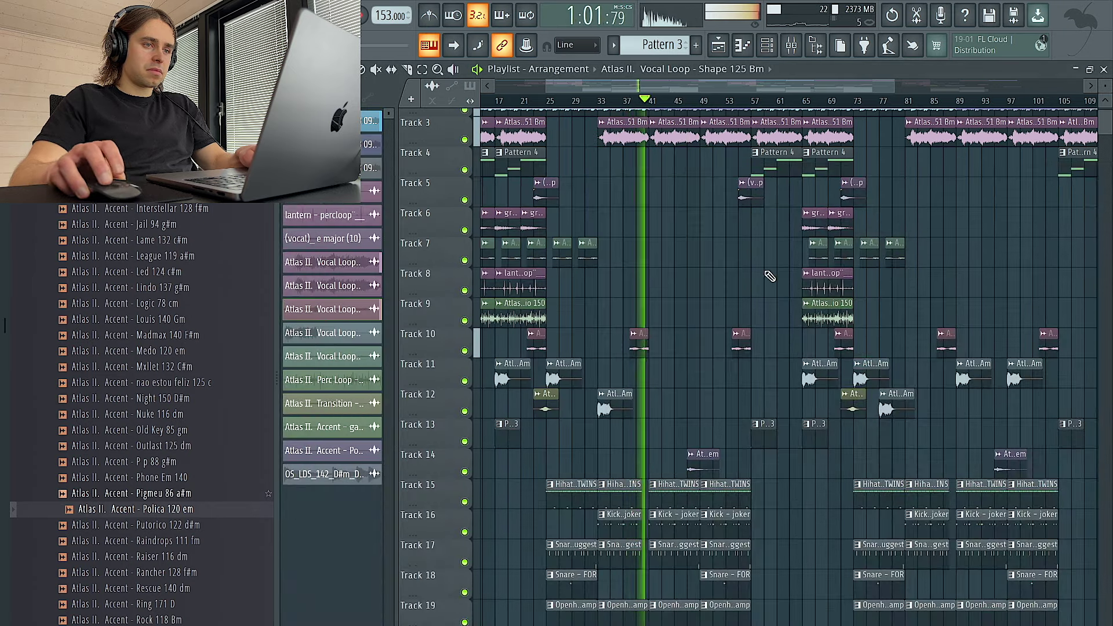
# - Check the channel settings of the (vocal)_ e major (10) clip leading into bar 25
pyautogui.scroll(3, 562, 328)
pyautogui.hscroll(-3, 586, 323)
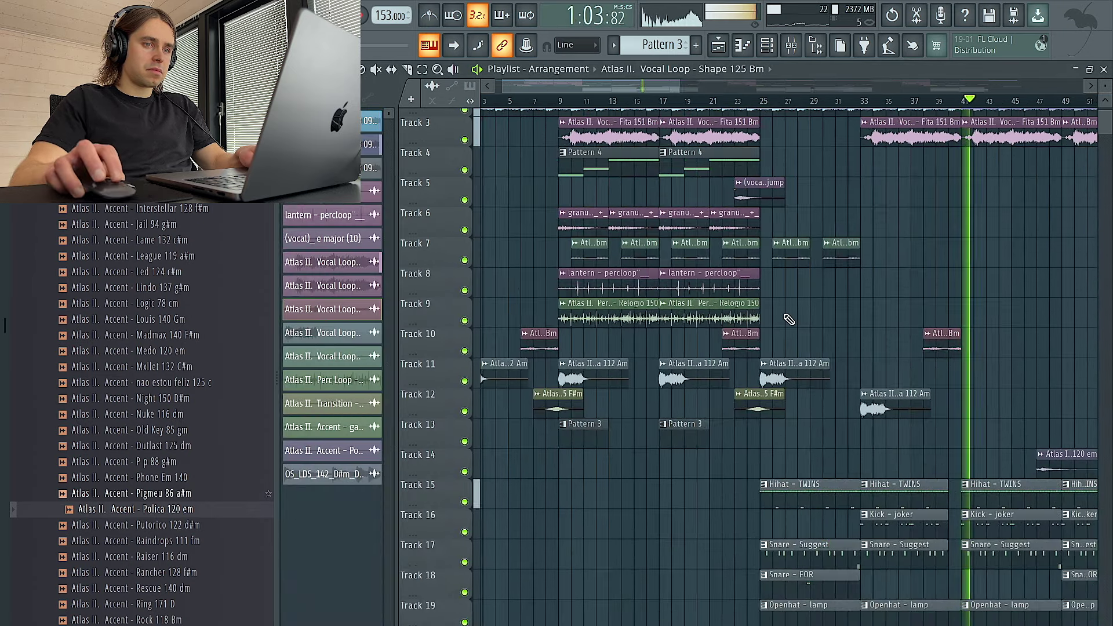
pyautogui.scroll(-2, 790, 323)
pyautogui.scroll(1, 749, 329)
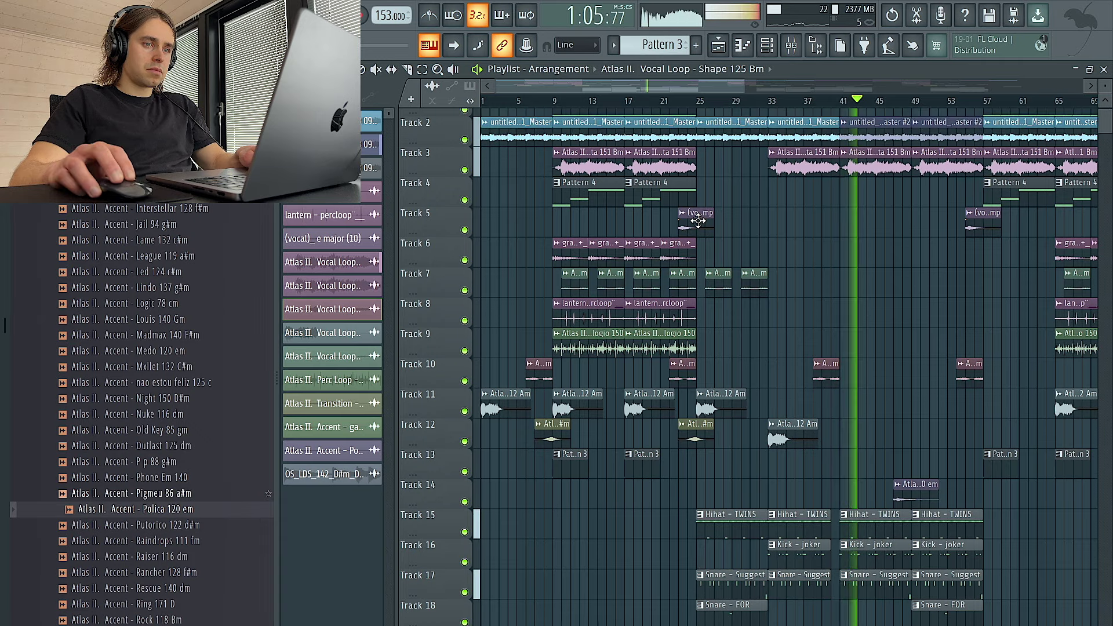
pyautogui.doubleClick(692, 215)
pyautogui.rightClick(807, 245)
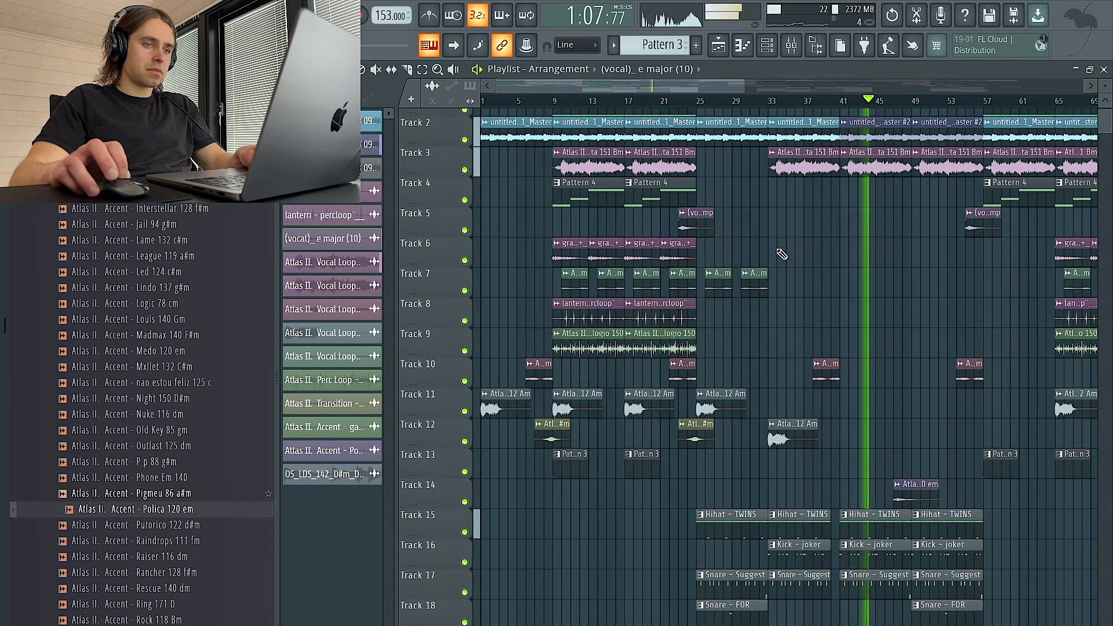
# - Check the channel settings of the Transition - Trance 125 F#m clip on Track 12 near bar 23
pyautogui.scroll(1, 777, 259)
pyautogui.scroll(-2, 754, 359)
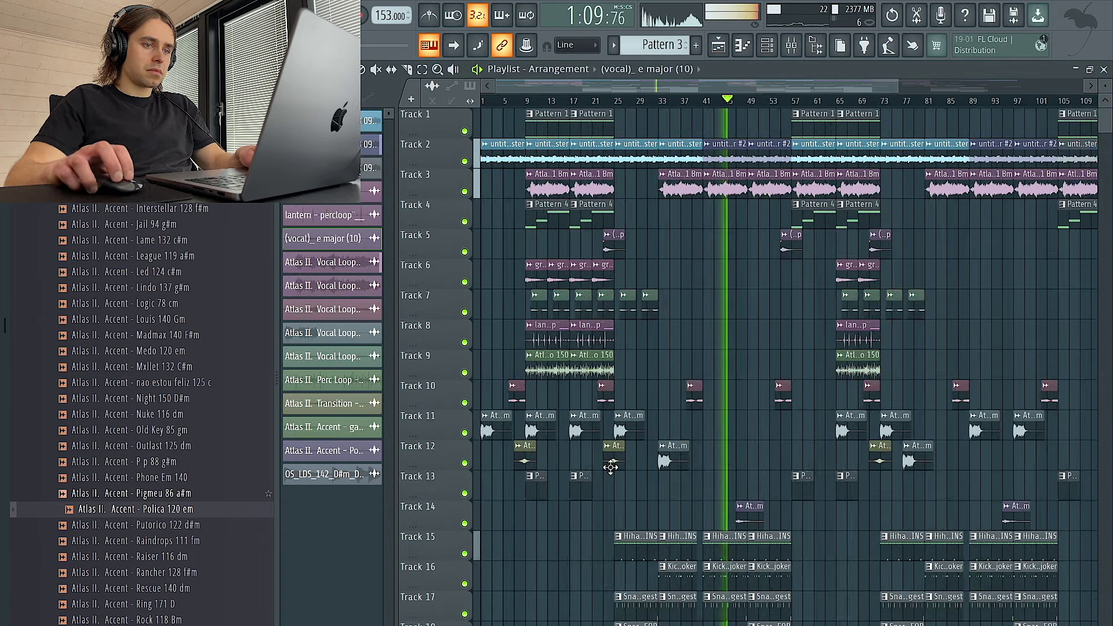
pyautogui.doubleClick(619, 438)
pyautogui.rightClick(668, 225)
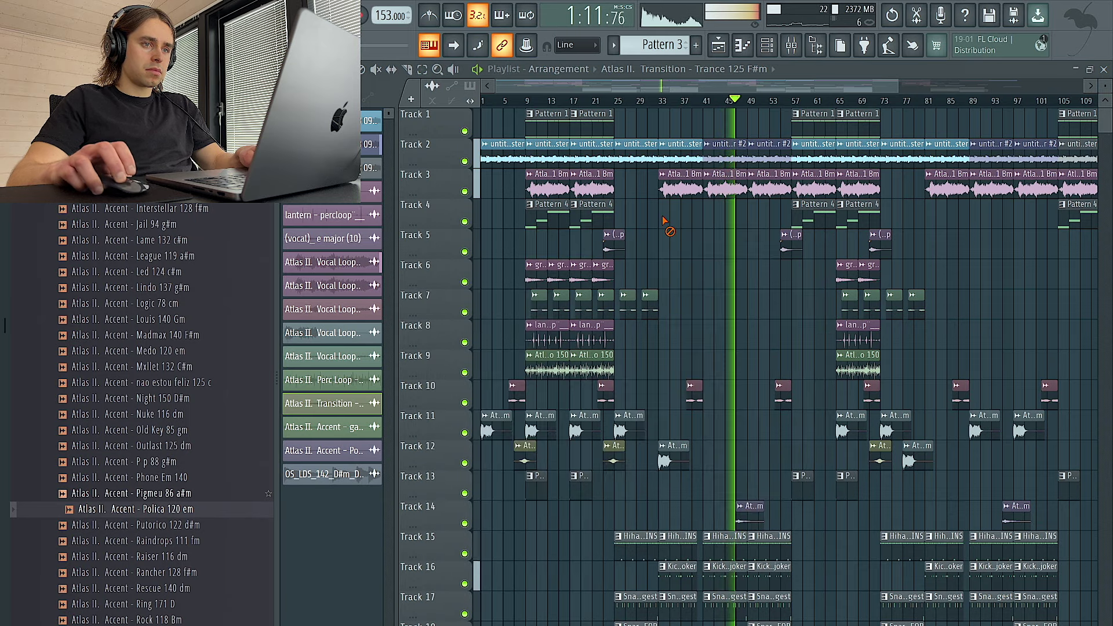
# - Examine the lower playlist tracks and the mixer levels of the drum, bass and effect channels during playback
pyautogui.scroll(-2, 692, 232)
pyautogui.scroll(-4, 669, 237)
pyautogui.scroll(3, 661, 214)
pyautogui.scroll(-2, 660, 213)
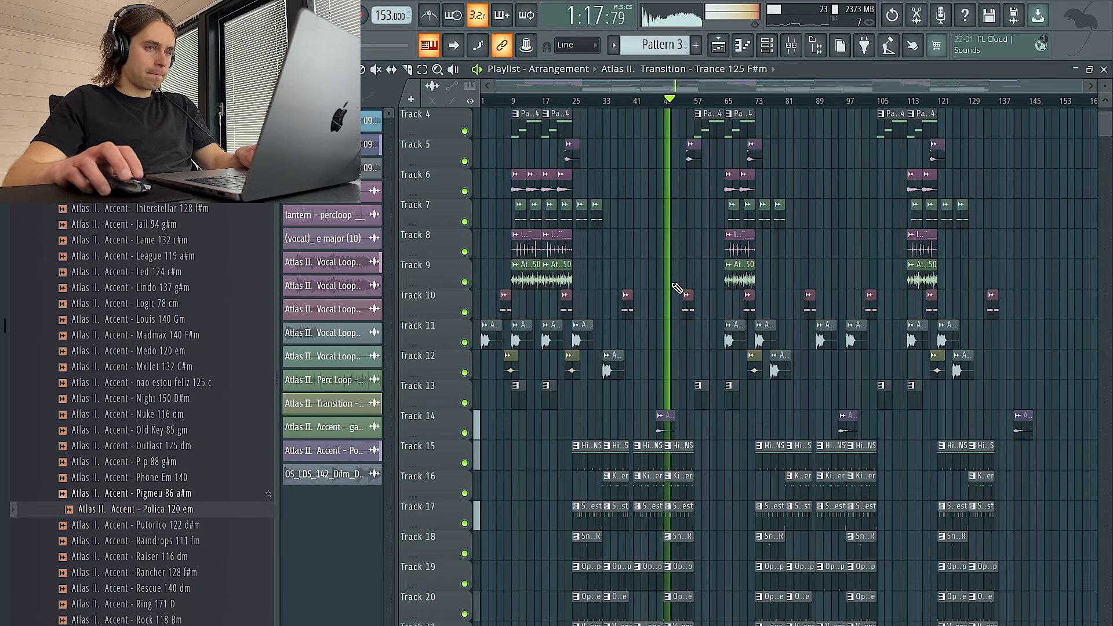
pyautogui.scroll(-1, 666, 241)
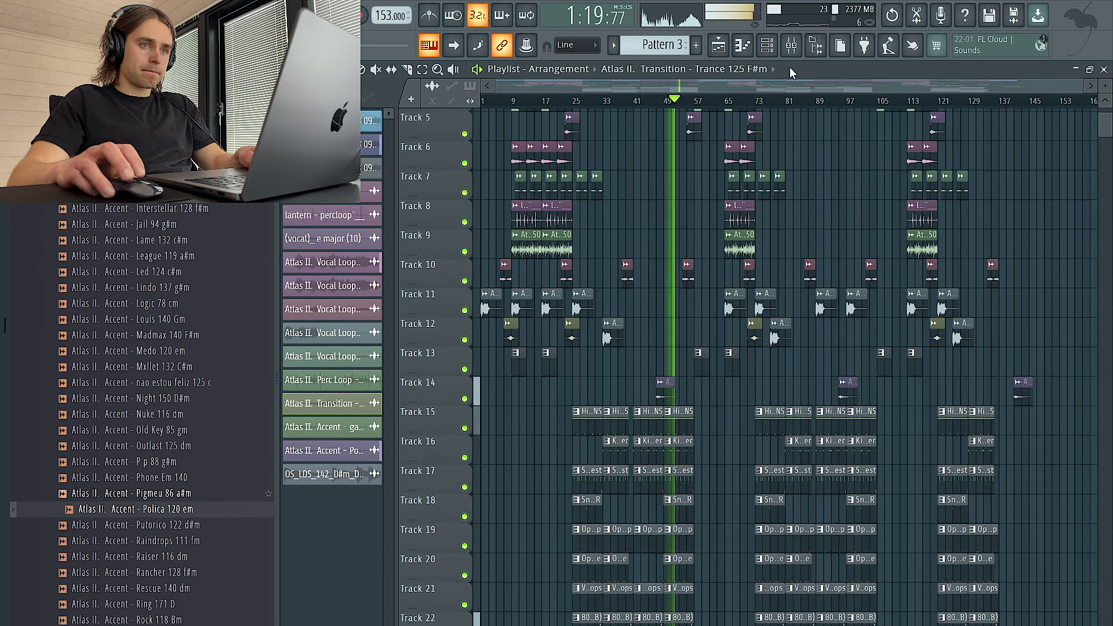
pyautogui.click(791, 46)
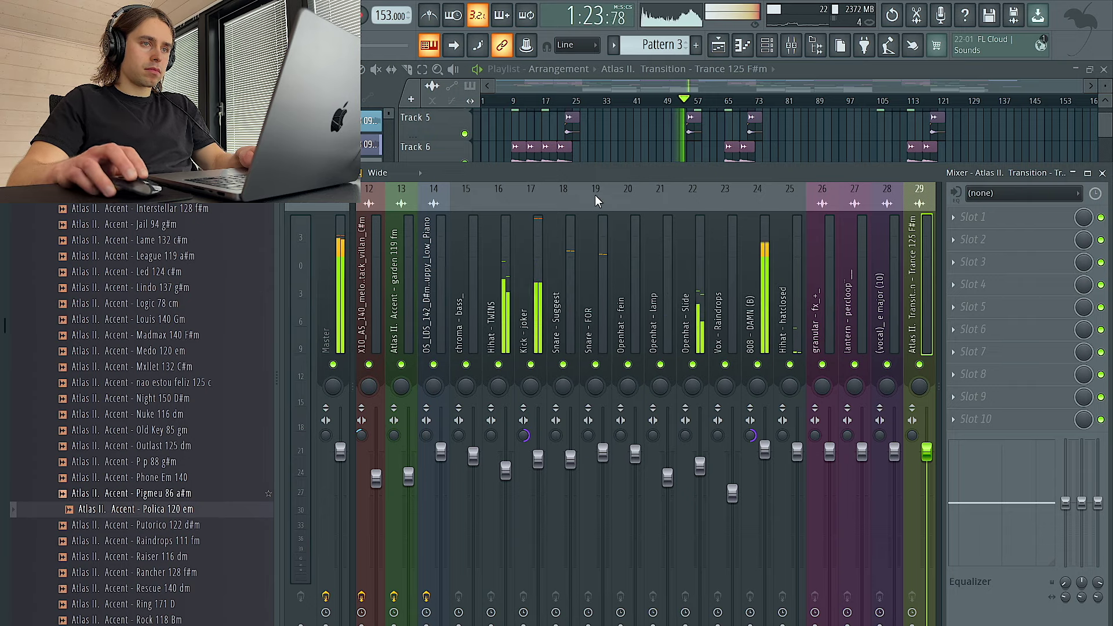
pyautogui.press('F9')
pyautogui.scroll(3, 663, 229)
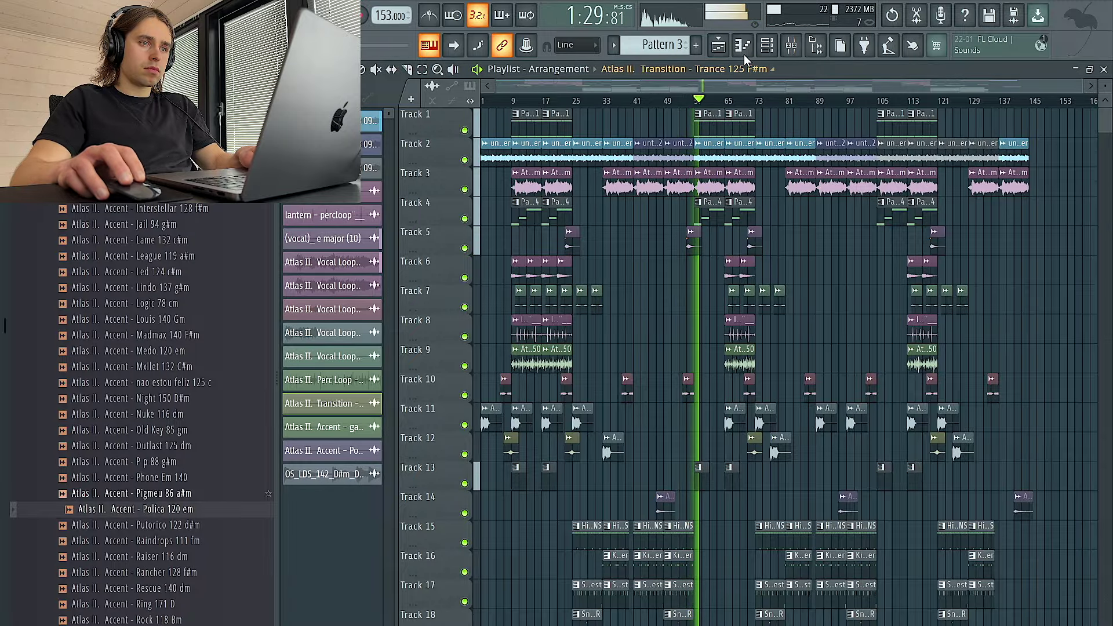
# - Check the polyphony and cut group settings of the chroma - bass_ channel
pyautogui.press('F6')
pyautogui.press('F6')
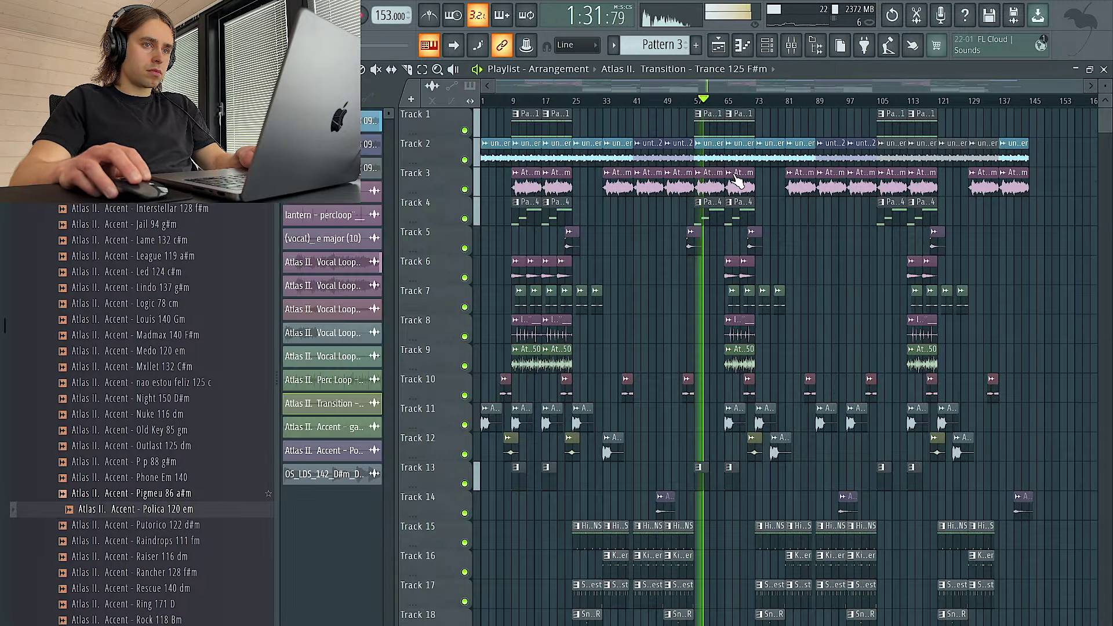
pyautogui.click(780, 53)
pyautogui.scroll(3, 486, 246)
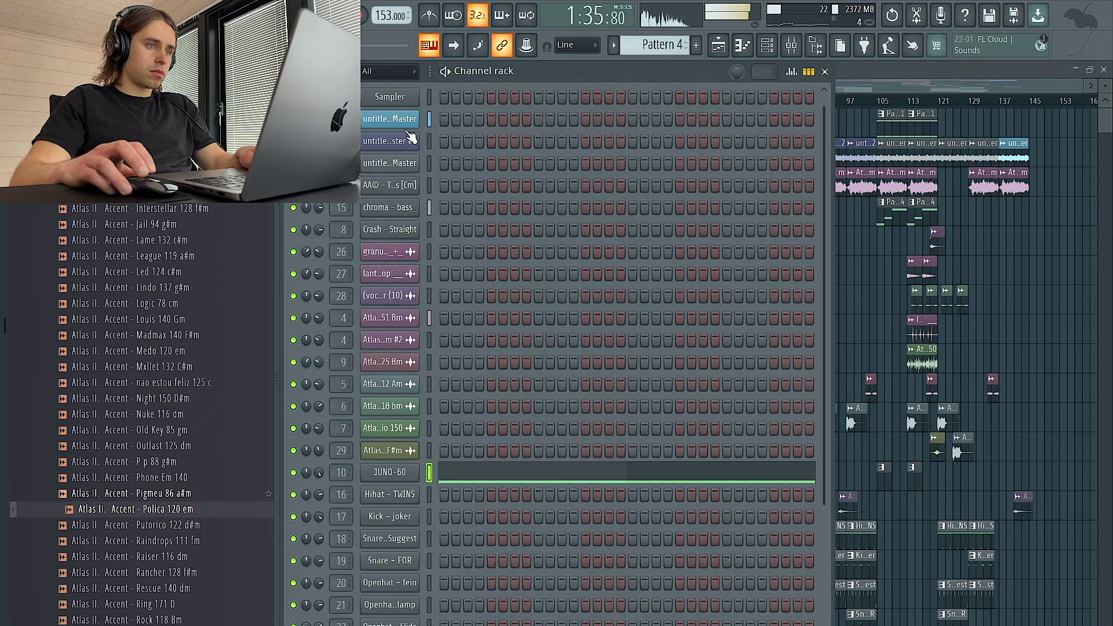
pyautogui.click(392, 212)
pyautogui.click(462, 226)
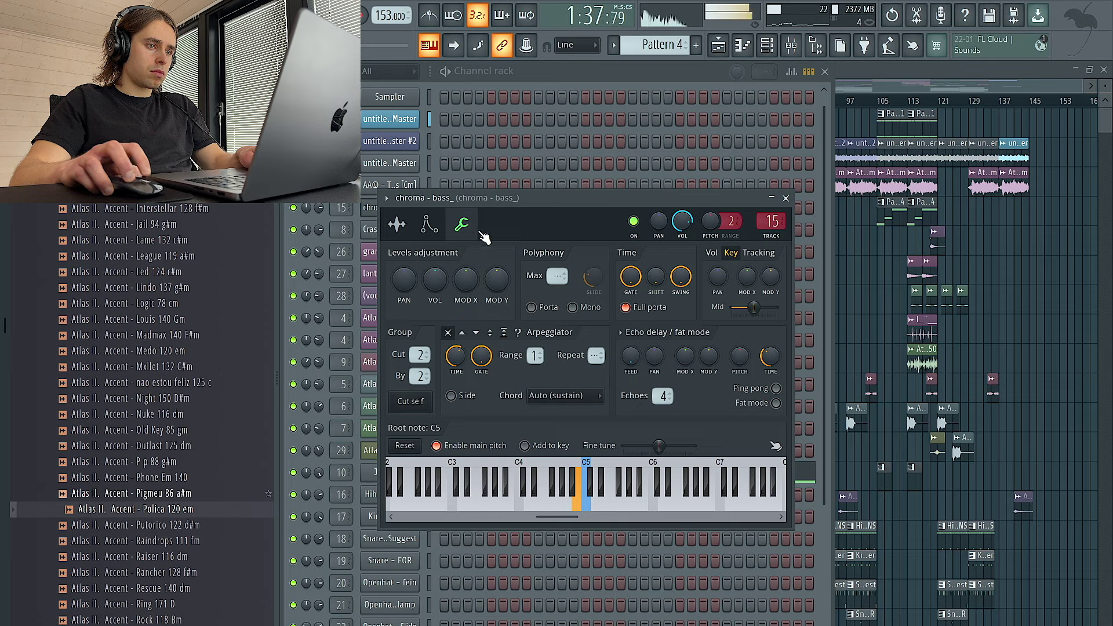
pyautogui.click(1053, 344)
# - Check the channel settings of the 808 - DAMN (B) sample
pyautogui.scroll(-5, 681, 620)
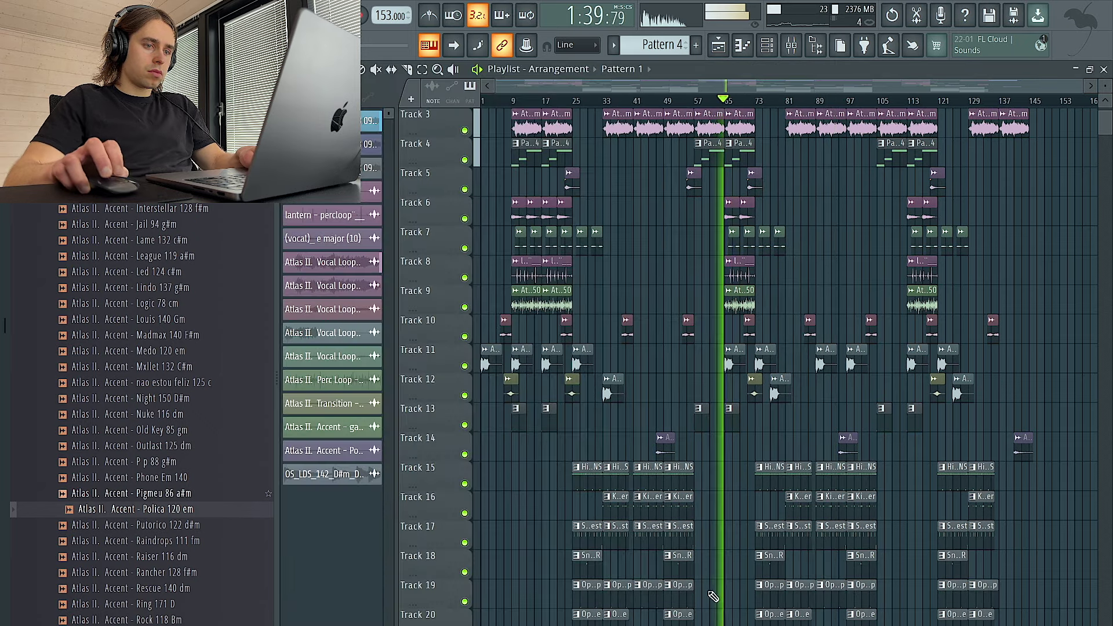
pyautogui.press('F6')
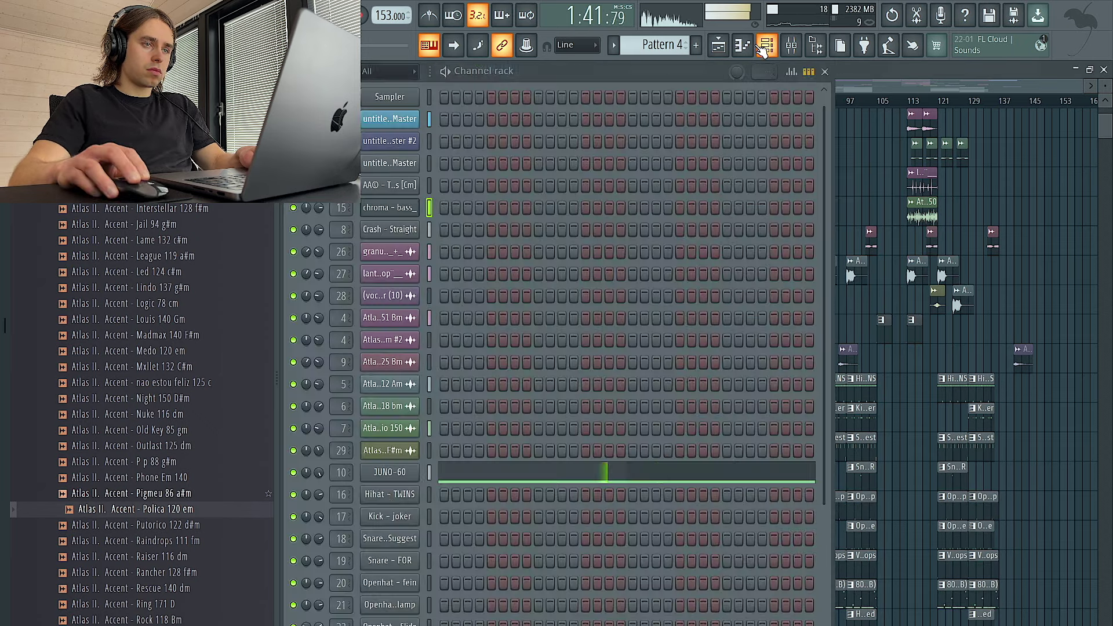
pyautogui.scroll(-3, 510, 476)
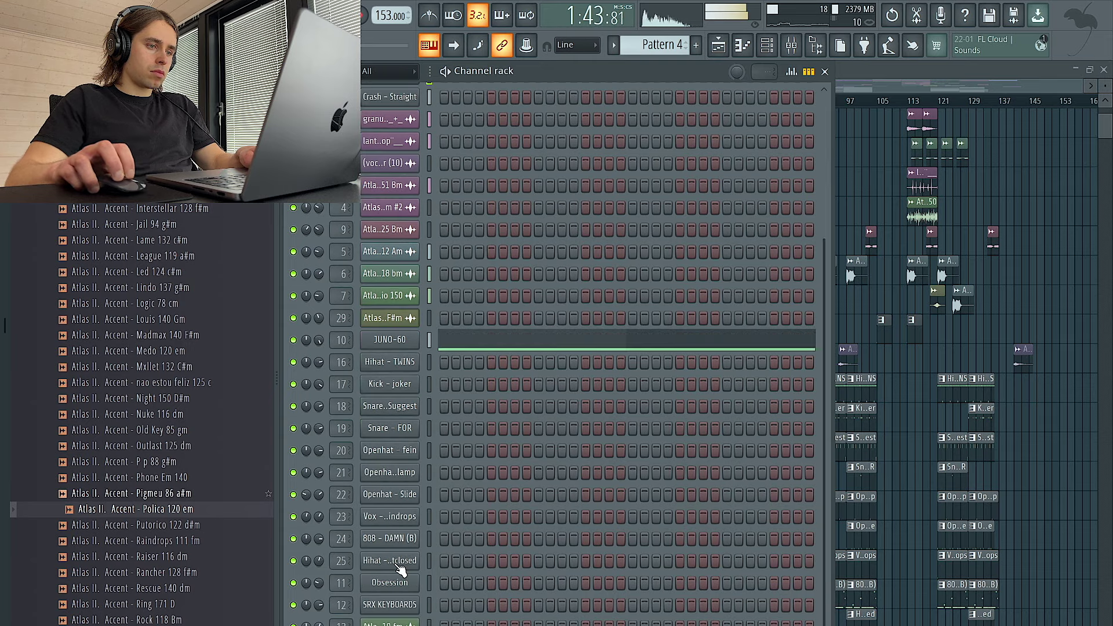
pyautogui.click(404, 542)
pyautogui.click(442, 210)
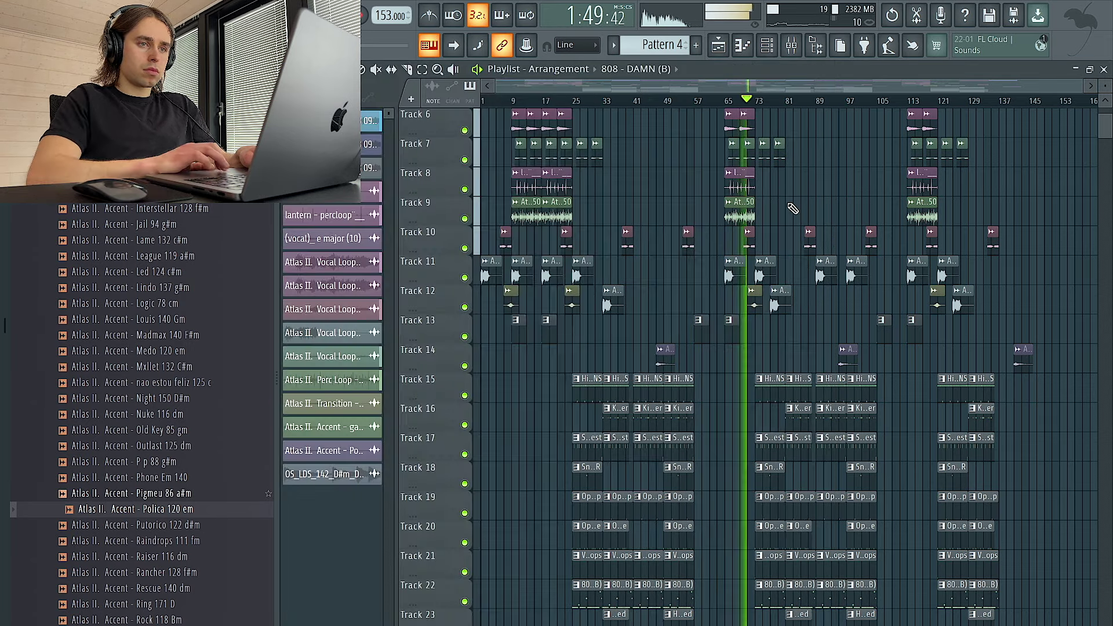
# - Trim the ends of the Hihat - TWINS clips on Track 15 just before bars 81 and 33
pyautogui.scroll(3, 788, 203)
pyautogui.scroll(-3, 787, 203)
pyautogui.scroll(-1, 787, 203)
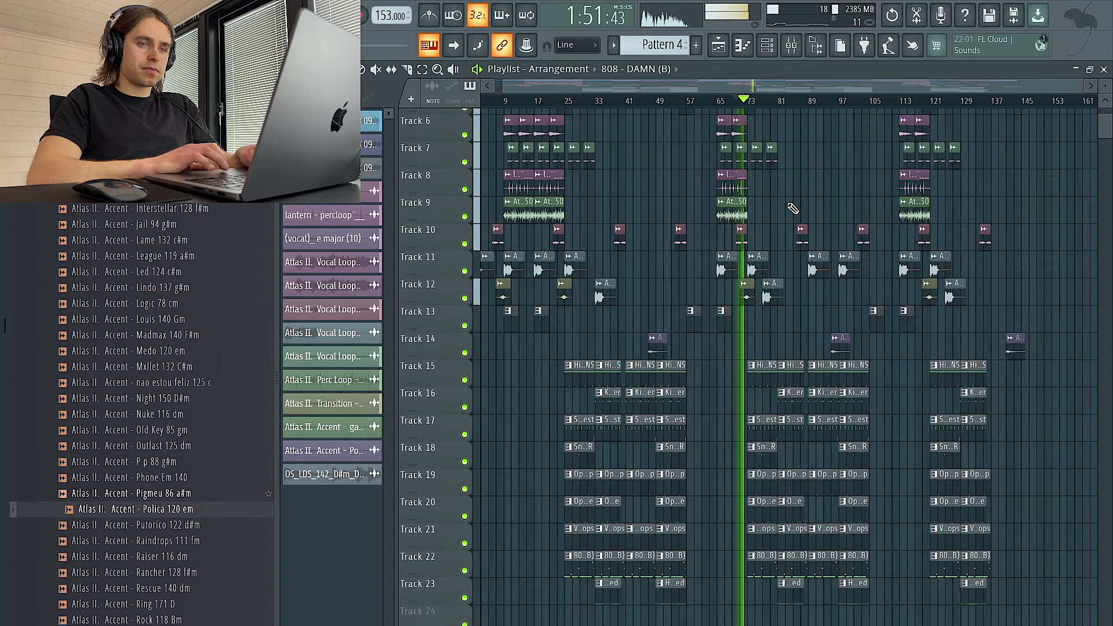
pyautogui.scroll(2, 791, 210)
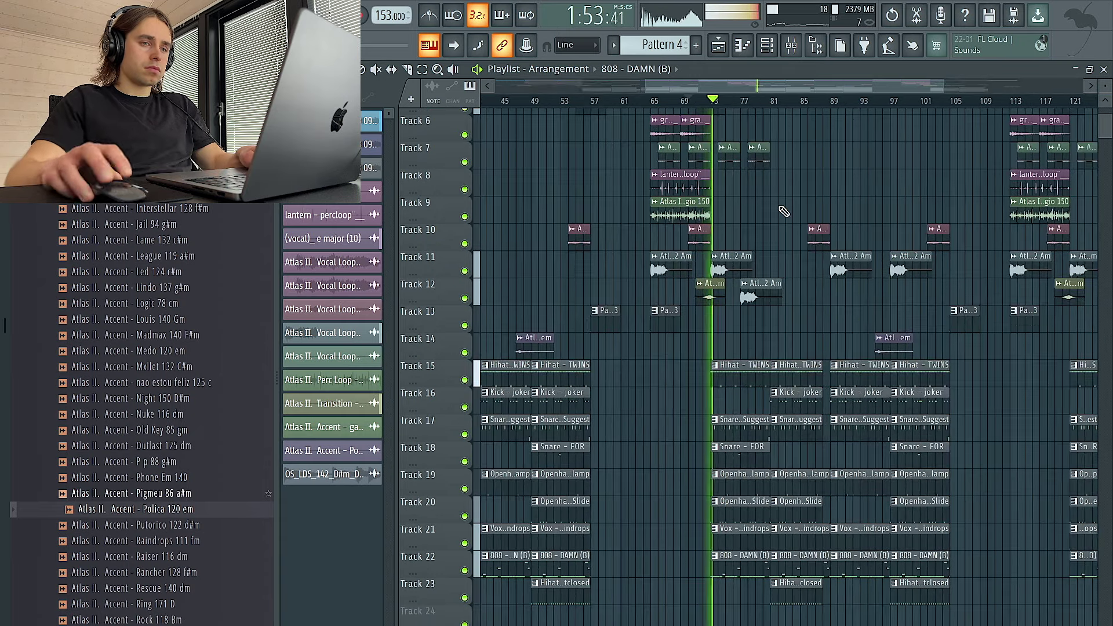
pyautogui.scroll(3, 785, 363)
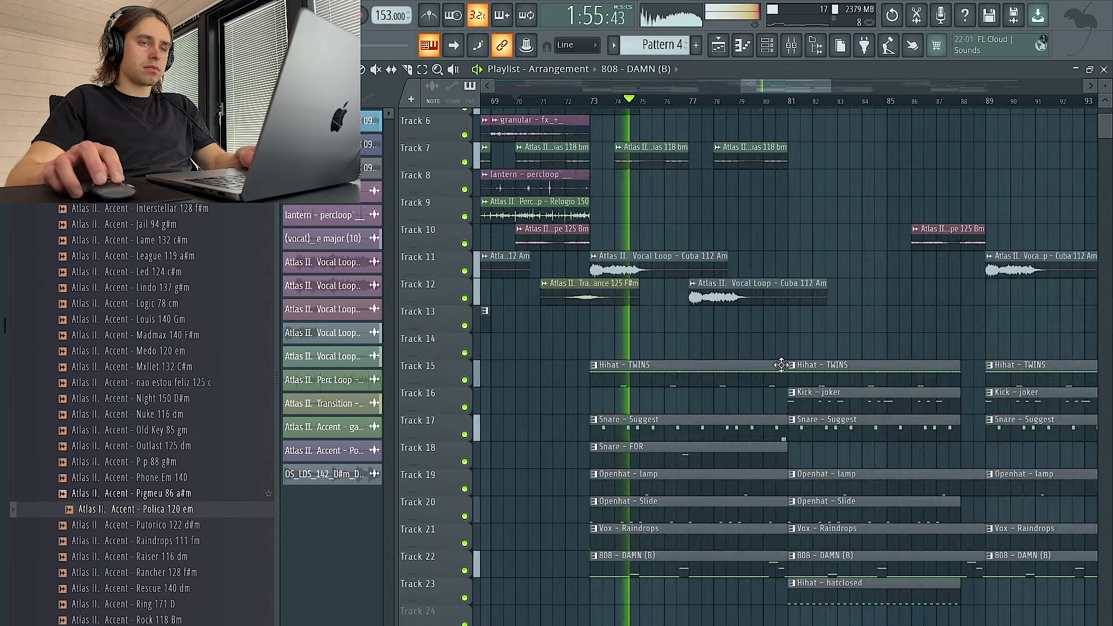
pyautogui.scroll(-5, 774, 365)
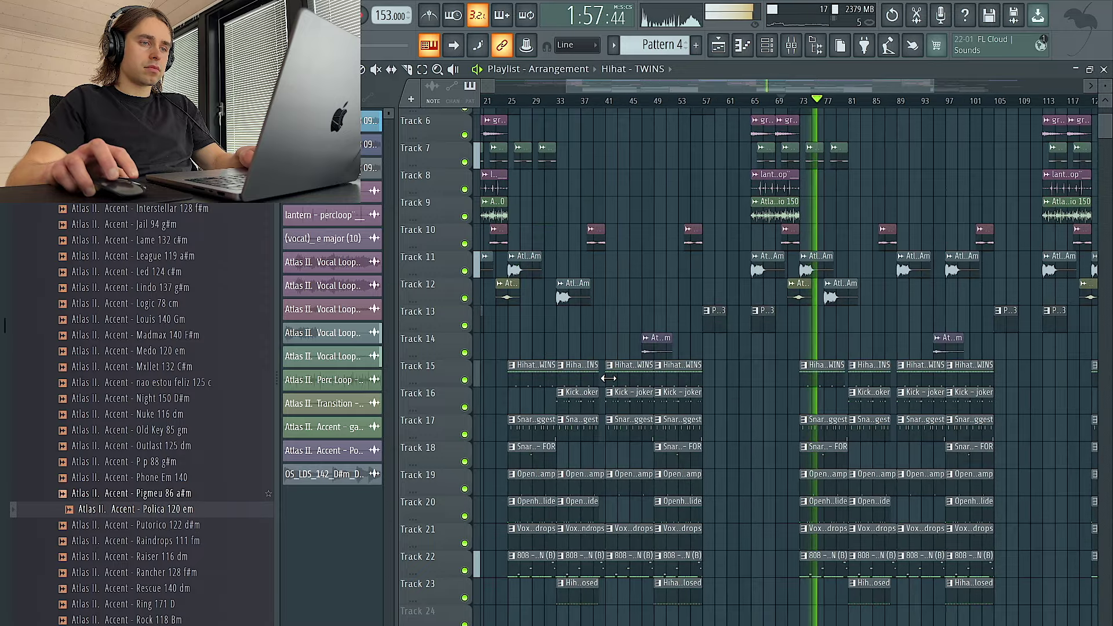
pyautogui.scroll(3, 531, 378)
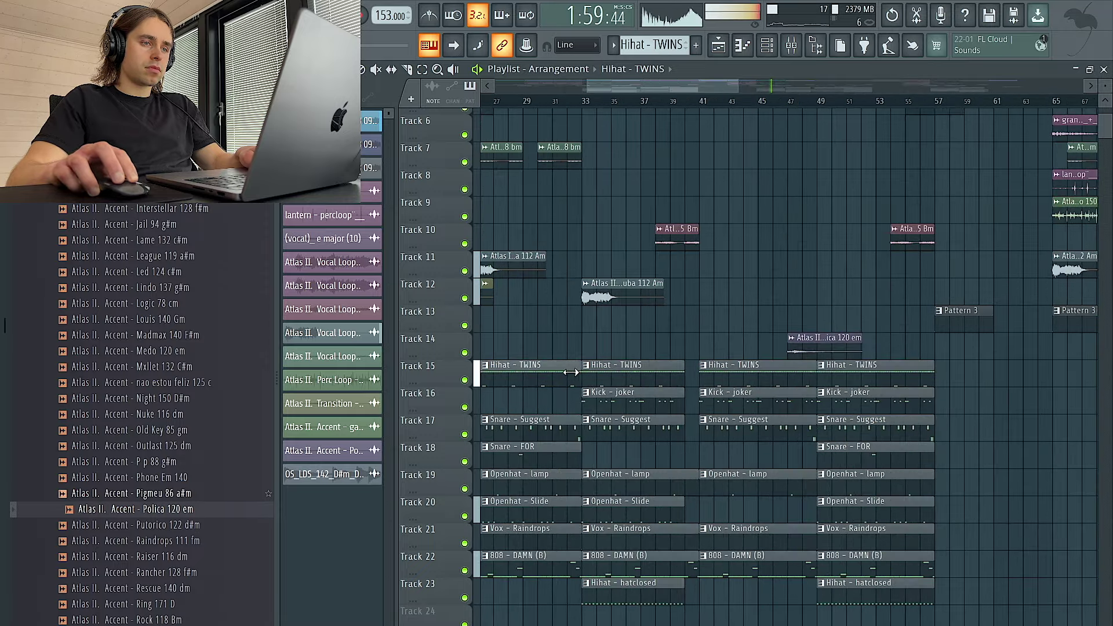
pyautogui.scroll(-3, 586, 383)
pyautogui.scroll(5, 764, 382)
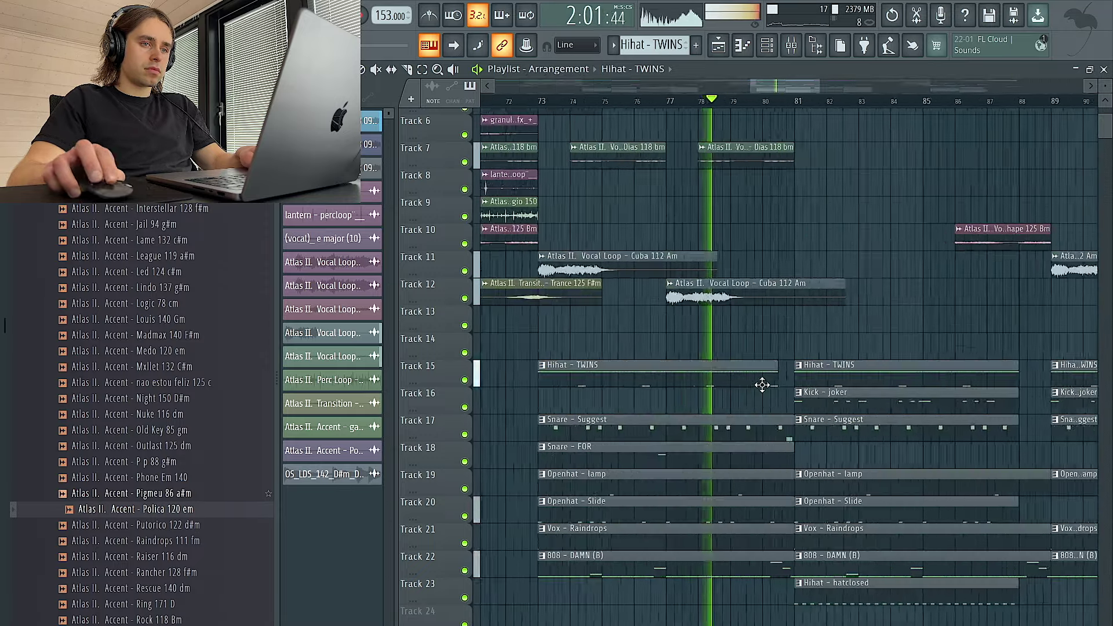
pyautogui.scroll(-3, 763, 384)
pyautogui.scroll(4, 534, 381)
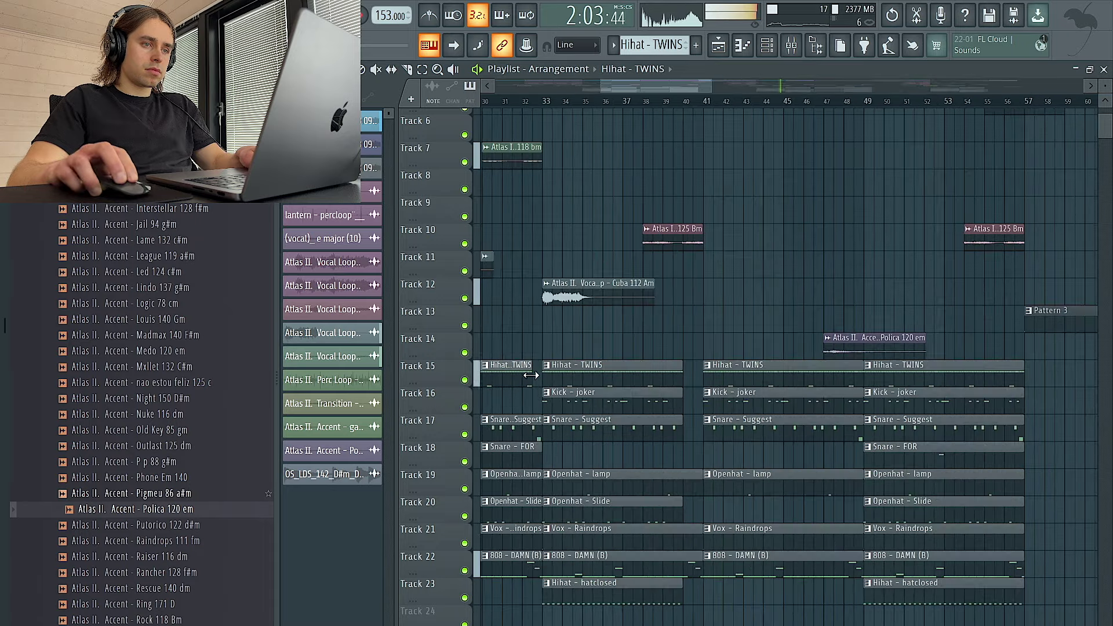
pyautogui.scroll(-4, 837, 381)
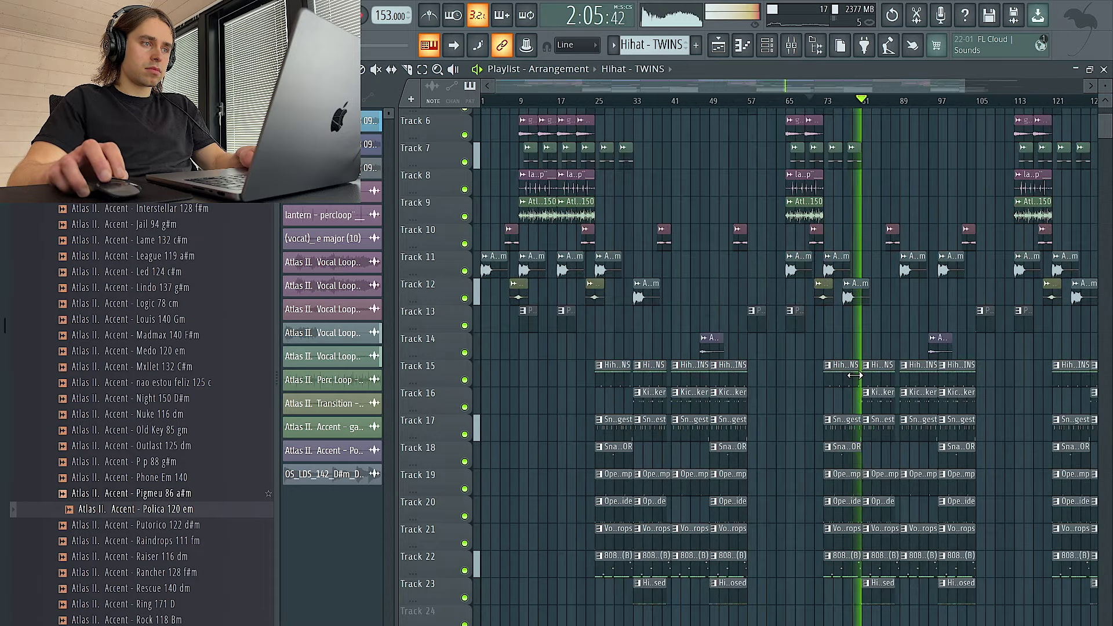
# - Trim the ends of the Hihat - TWINS clips on Track 15 just before bars 97 and 49
pyautogui.scroll(-2, 864, 342)
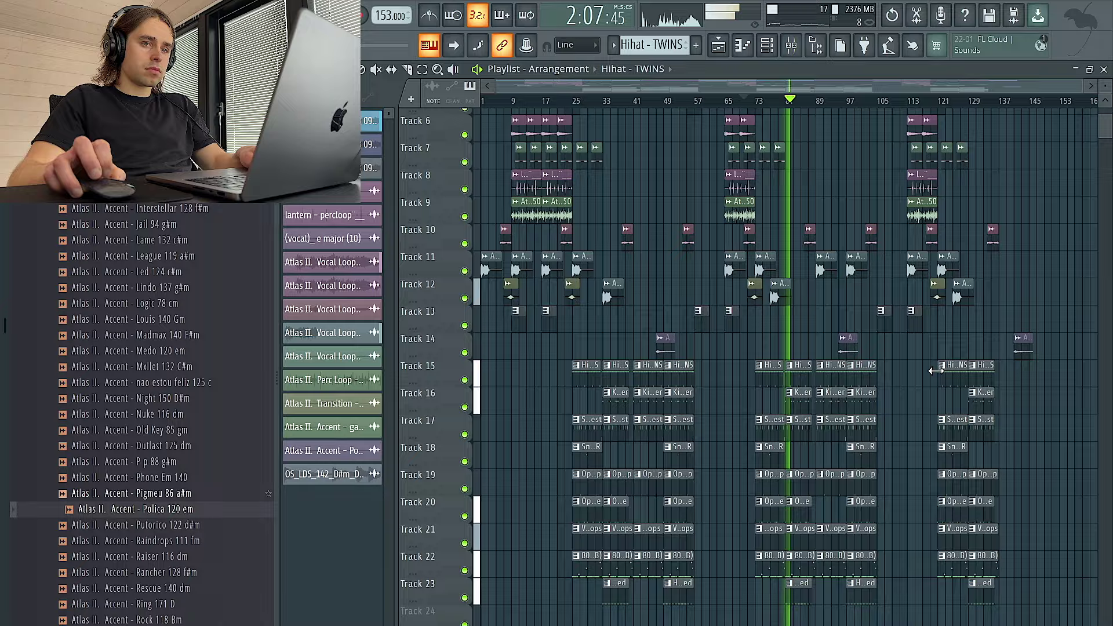
pyautogui.scroll(2, 935, 371)
pyautogui.scroll(4, 723, 372)
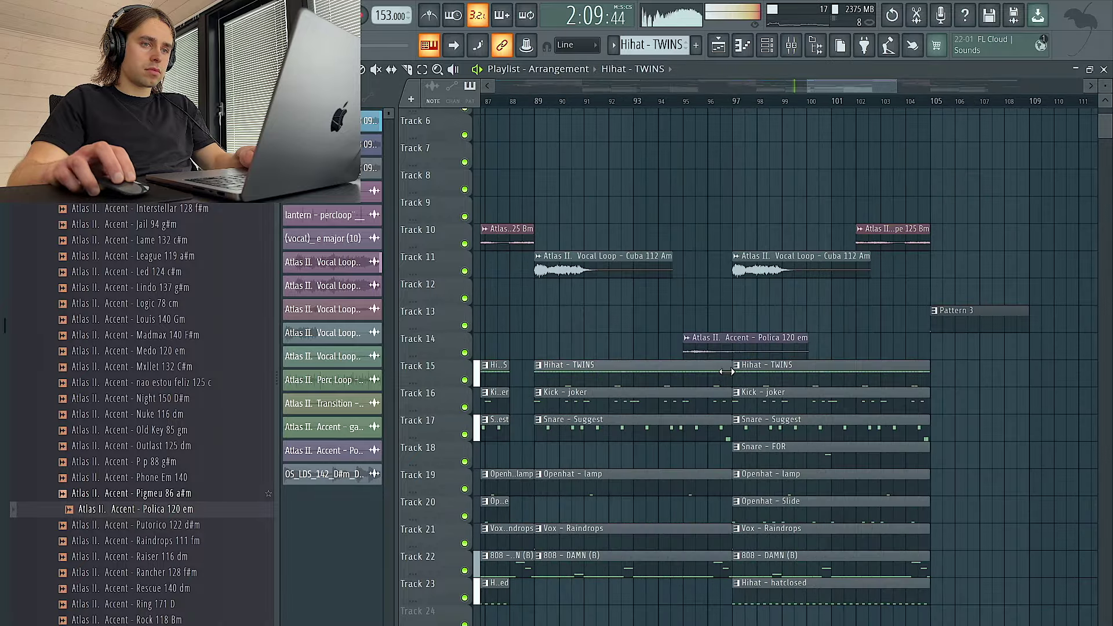
pyautogui.scroll(-4, 730, 373)
pyautogui.scroll(2, 555, 379)
pyautogui.hscroll(-2, 554, 380)
pyautogui.scroll(2, 502, 437)
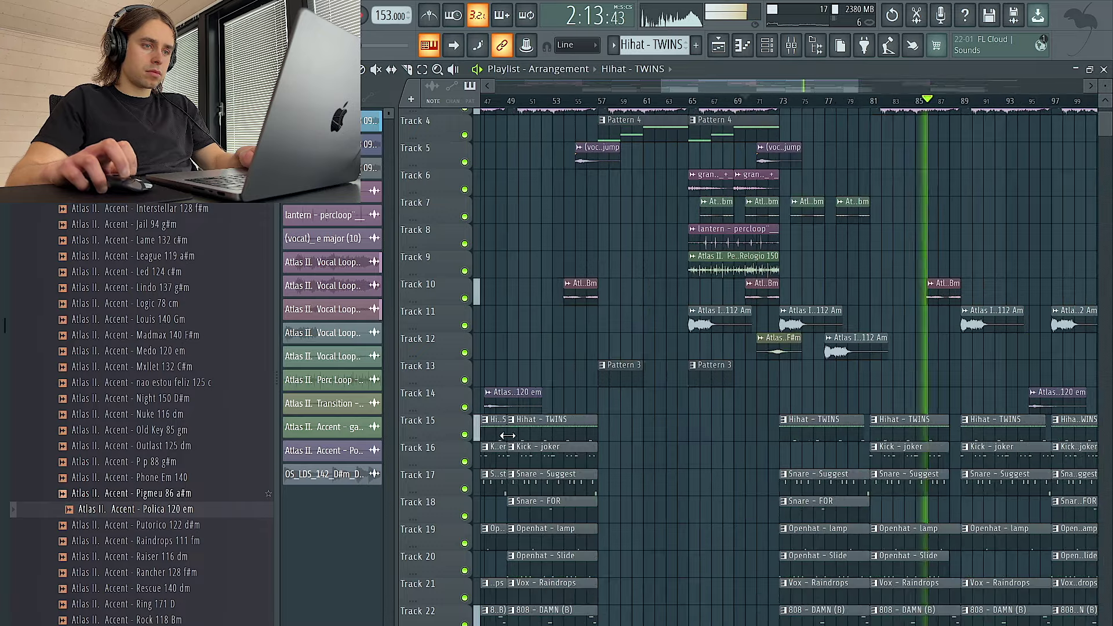
pyautogui.scroll(1, 505, 436)
pyautogui.scroll(3, 508, 432)
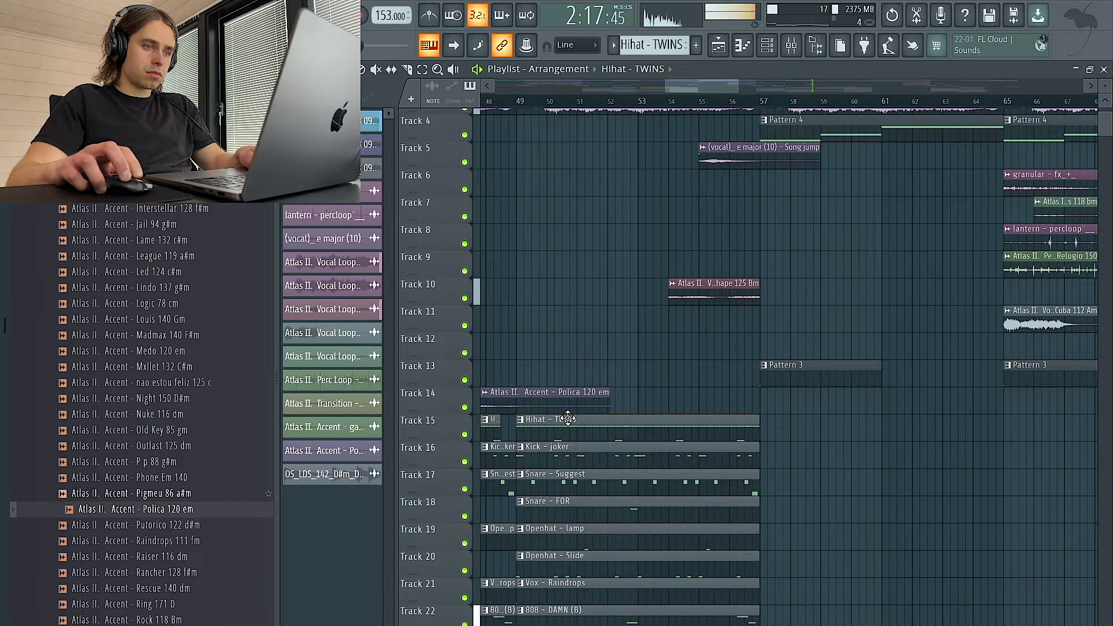
pyautogui.scroll(-5, 529, 426)
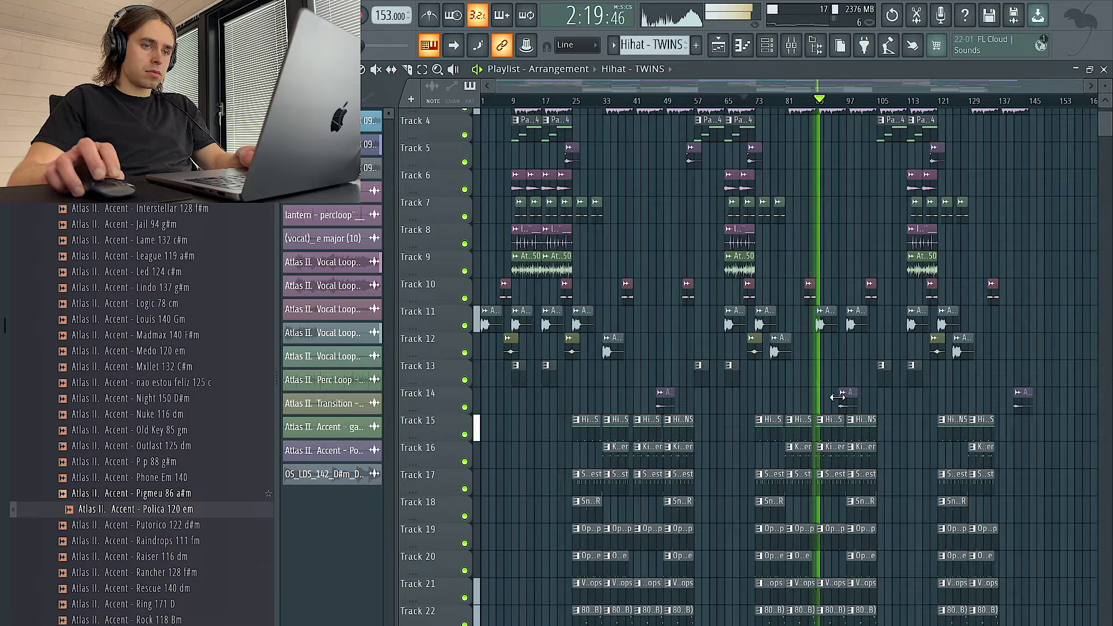
# - Place a Pattern 3 clip on Track 13 at bar 89
pyautogui.click(881, 371)
pyautogui.click(847, 378)
pyautogui.scroll(3, 847, 378)
pyautogui.click(965, 377)
pyautogui.scroll(-3, 750, 373)
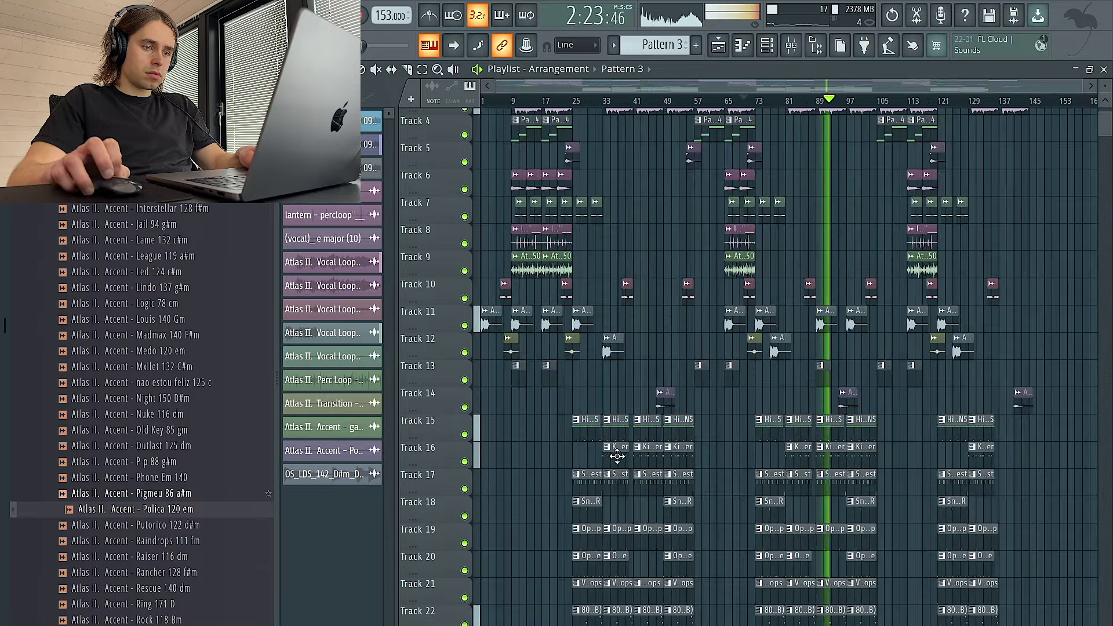
# - Place a Pattern 3 clip on Track 13 at bar 41
pyautogui.scroll(2, 626, 491)
pyautogui.scroll(-2, 803, 417)
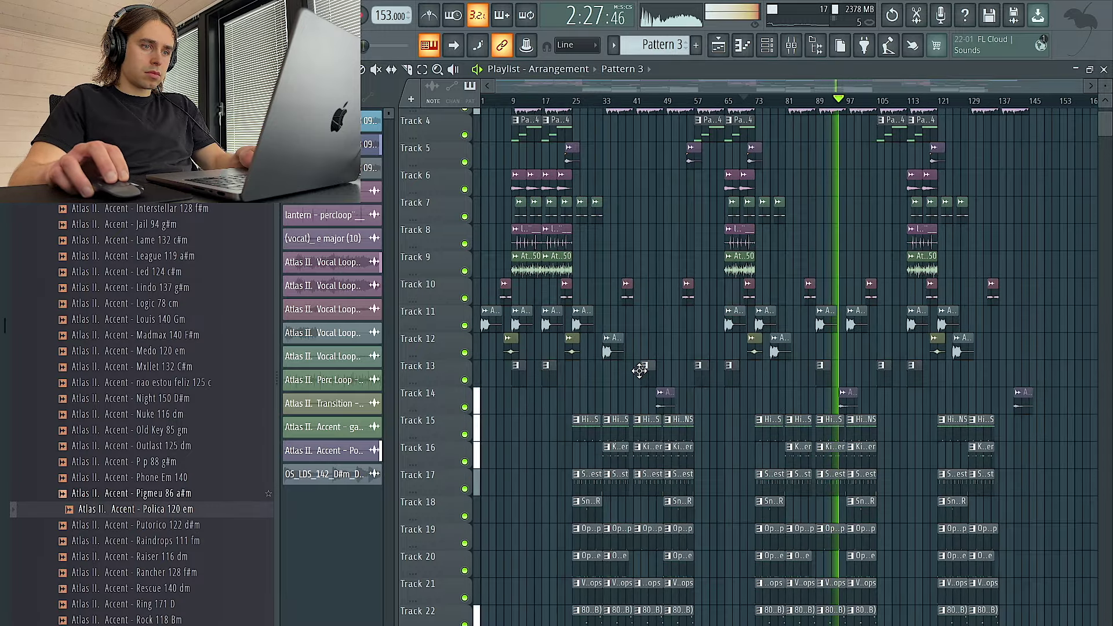
pyautogui.scroll(2, 637, 375)
pyautogui.moveTo(651, 375); pyautogui.dragTo(643, 376)
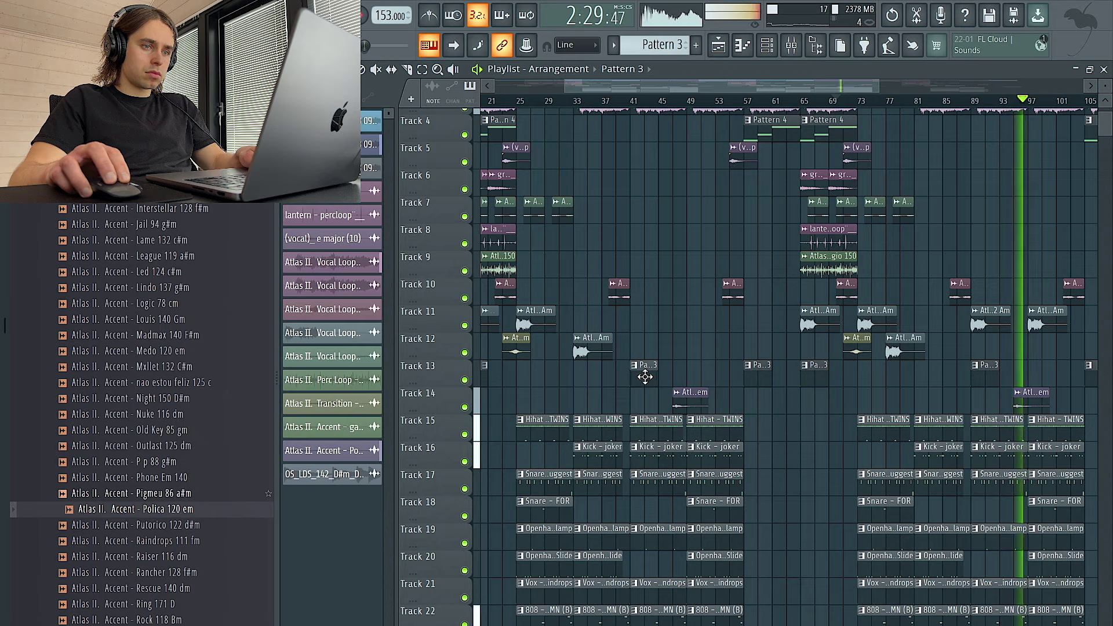
# - Add another Pattern 3 clip on Track 13 at bar 137
pyautogui.scroll(-2, 641, 403)
pyautogui.scroll(2, 979, 400)
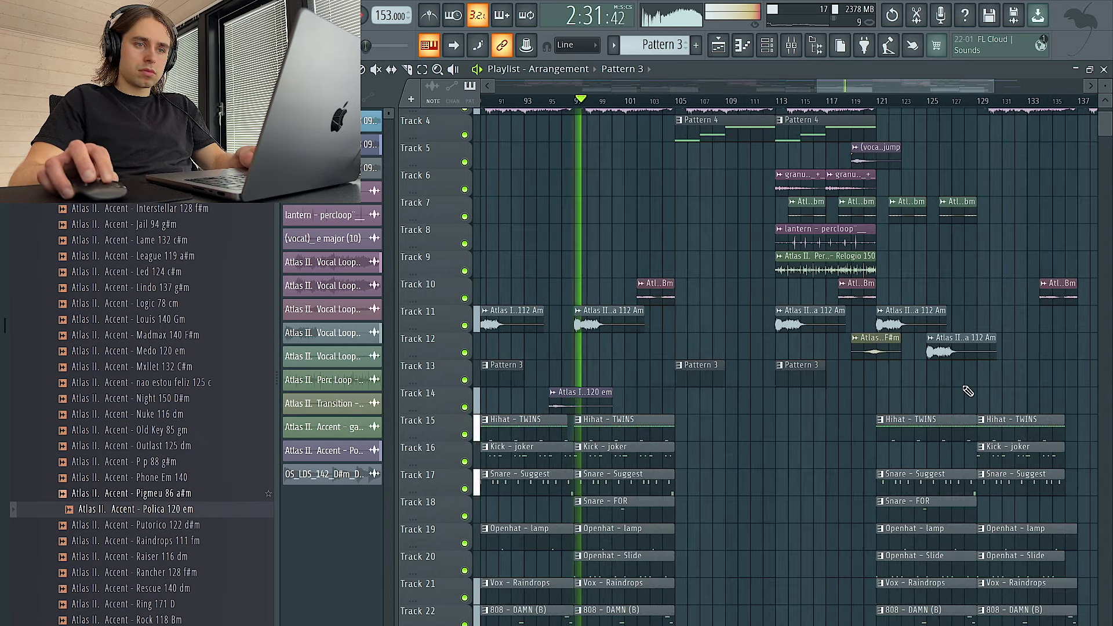
pyautogui.scroll(-2, 968, 392)
pyautogui.click(997, 375)
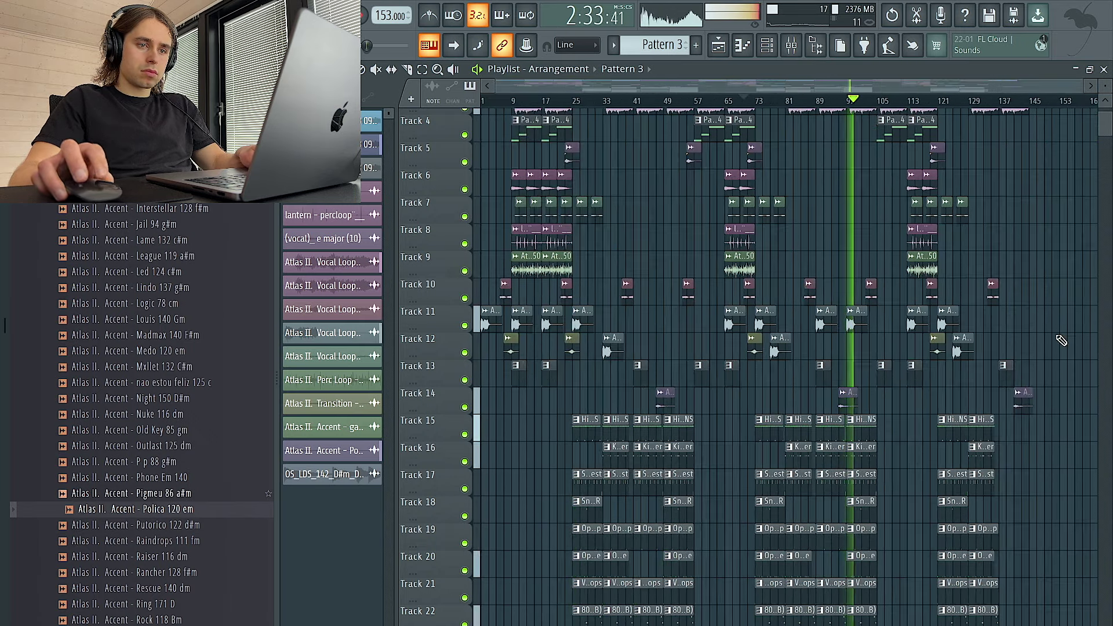
pyautogui.scroll(3, 1058, 339)
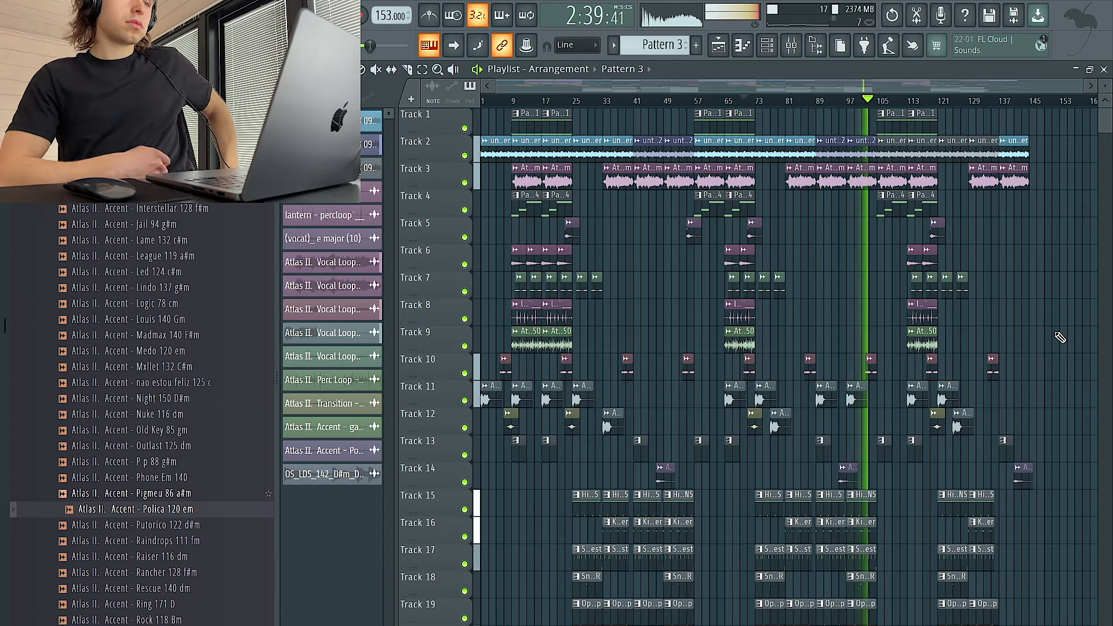
pyautogui.click(945, 114)
pyautogui.click(980, 115)
pyautogui.hotkey('ctrl', 'b')
pyautogui.rightClick(952, 127)
pyautogui.rightClick(975, 129)
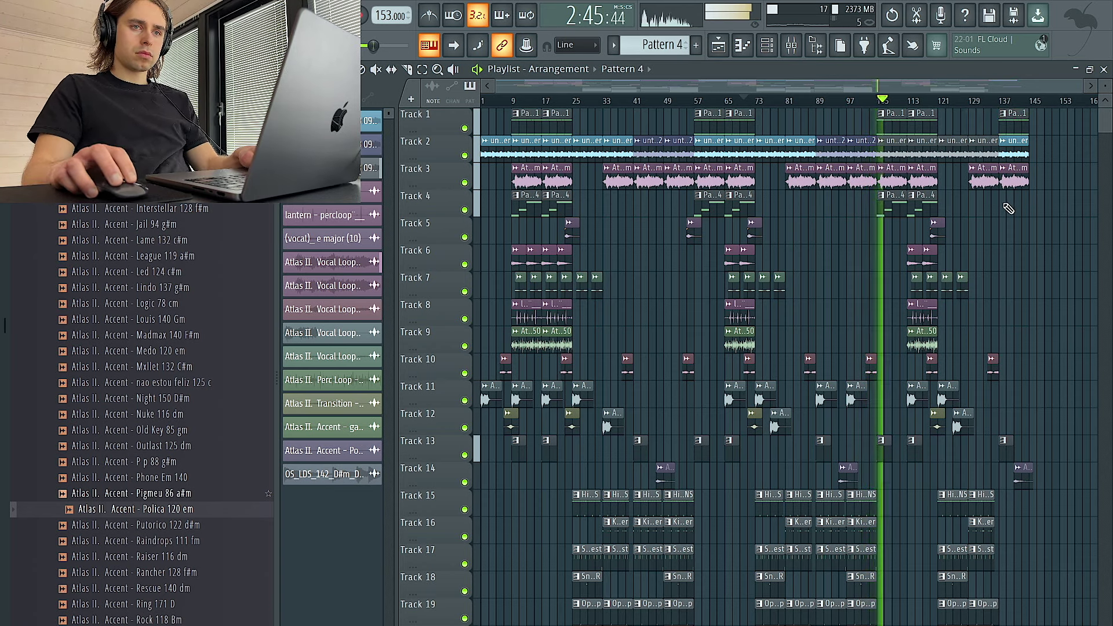
# - Place a single Pattern 4 clip on Track 4 at bar 129, keeping the Track 2 melody ending at bar 145
pyautogui.moveTo(1028, 201); pyautogui.dragTo(999, 201)
pyautogui.click(1019, 151)
pyautogui.hotkey('ctrl', 'b')
pyautogui.click(979, 211)
pyautogui.rightClick(1016, 212)
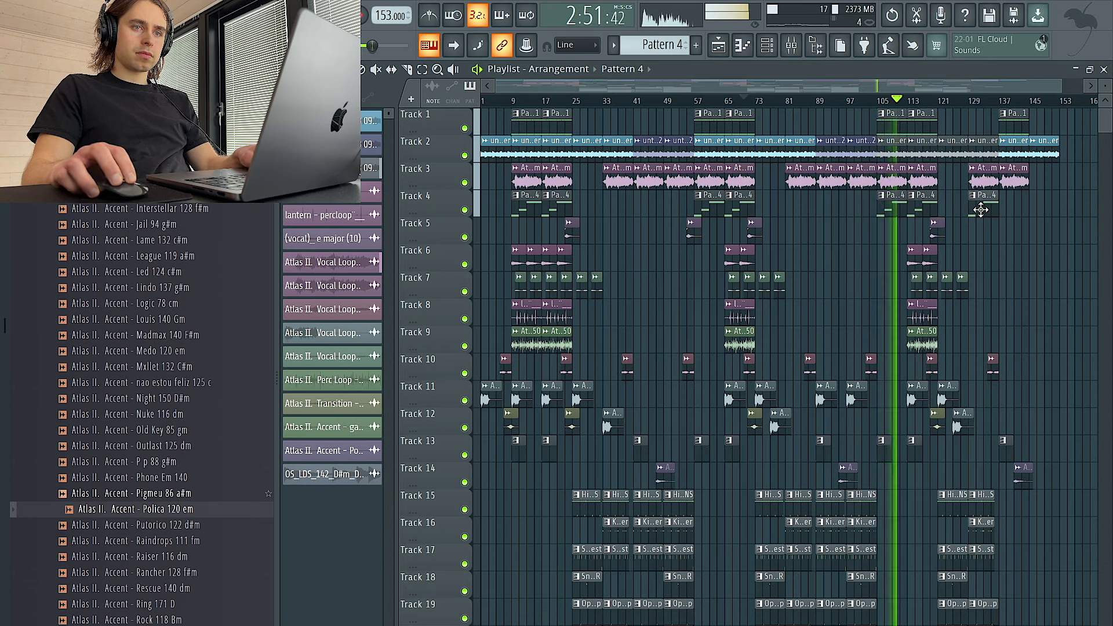
pyautogui.scroll(3, 1049, 169)
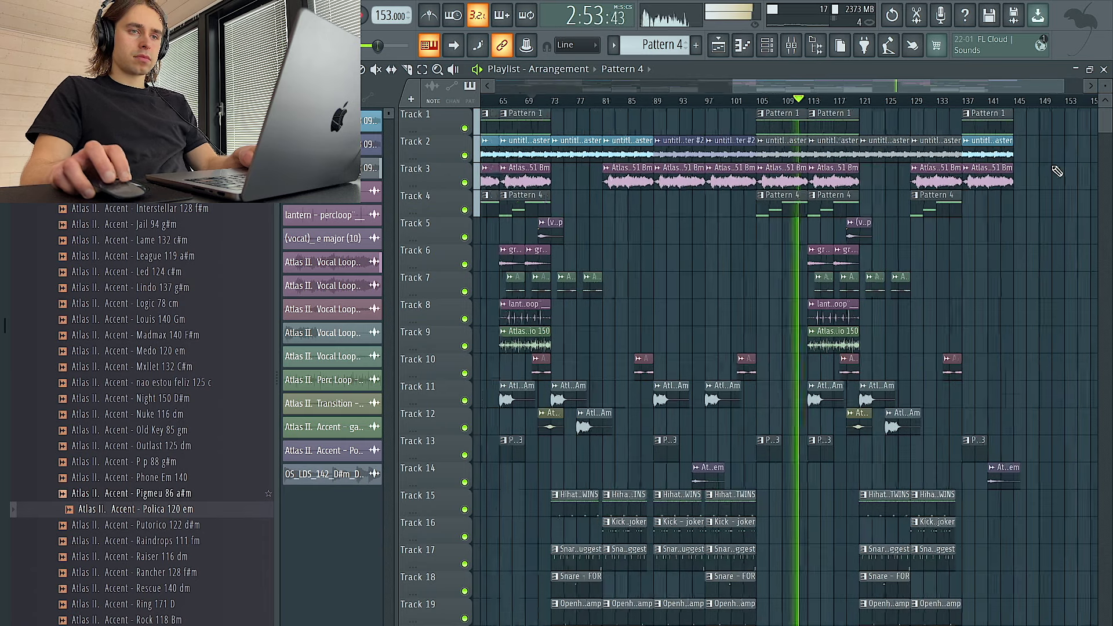
pyautogui.scroll(-3, 1017, 218)
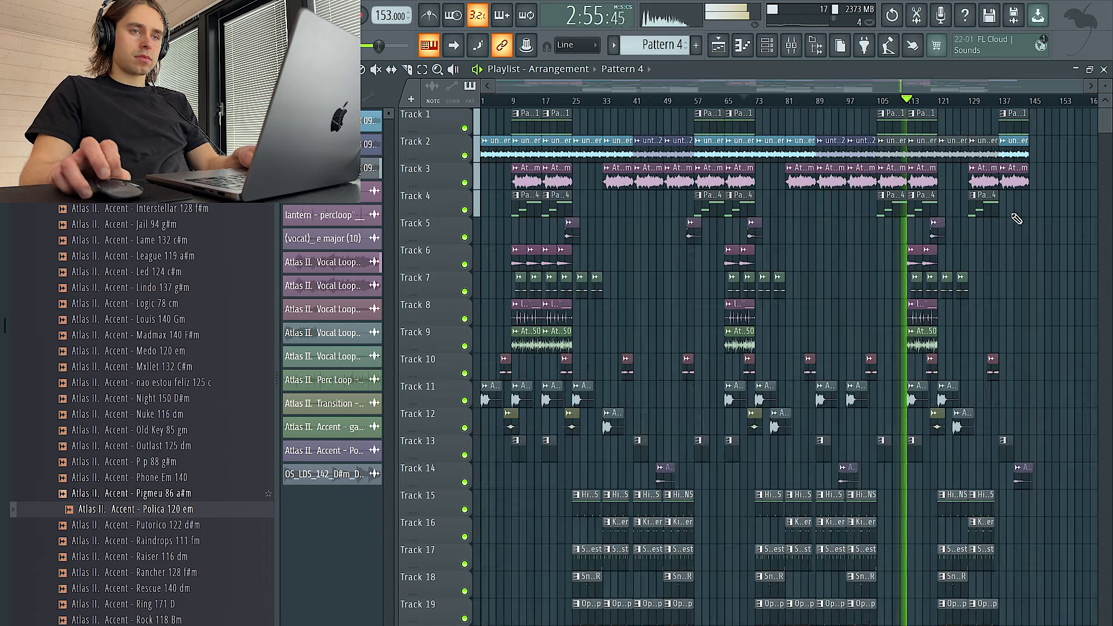
pyautogui.scroll(-3, 1018, 219)
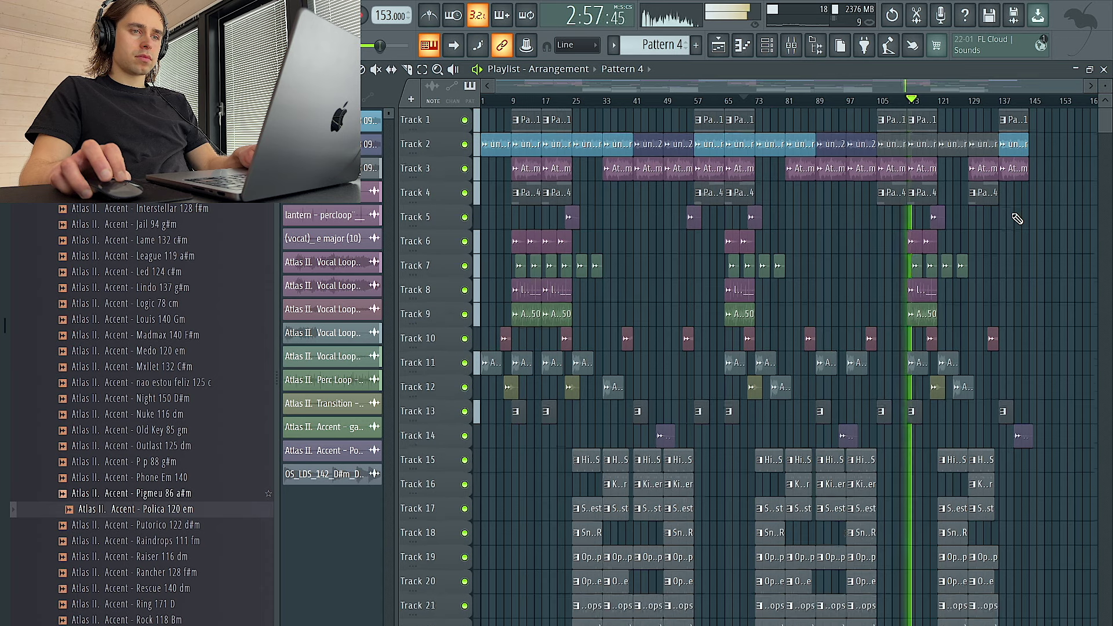
pyautogui.scroll(1, 1018, 218)
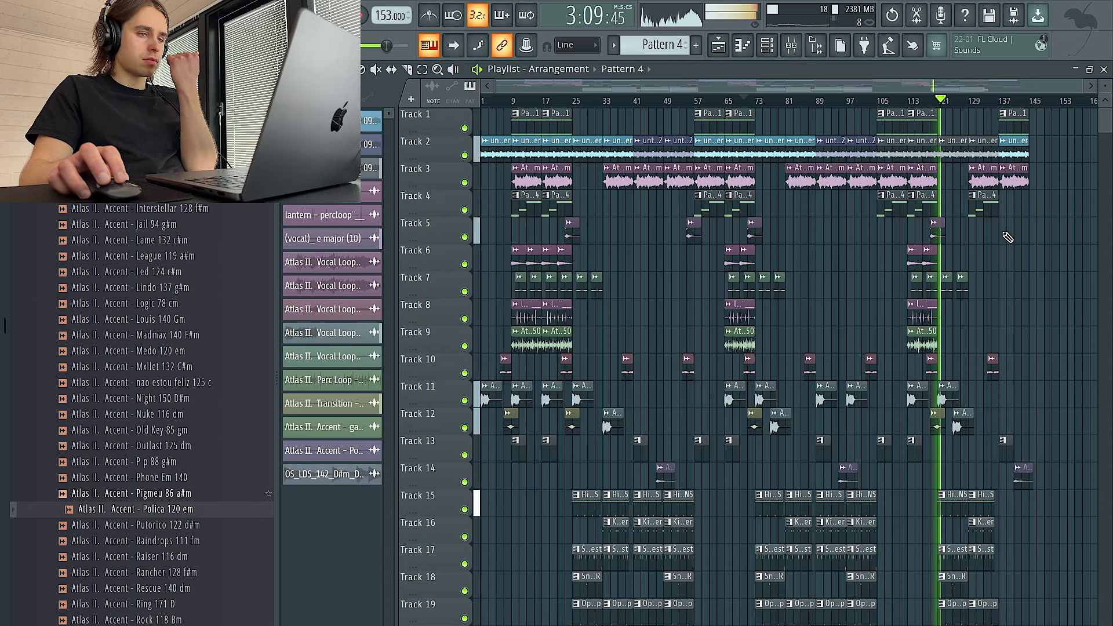
pyautogui.rightClick(965, 152)
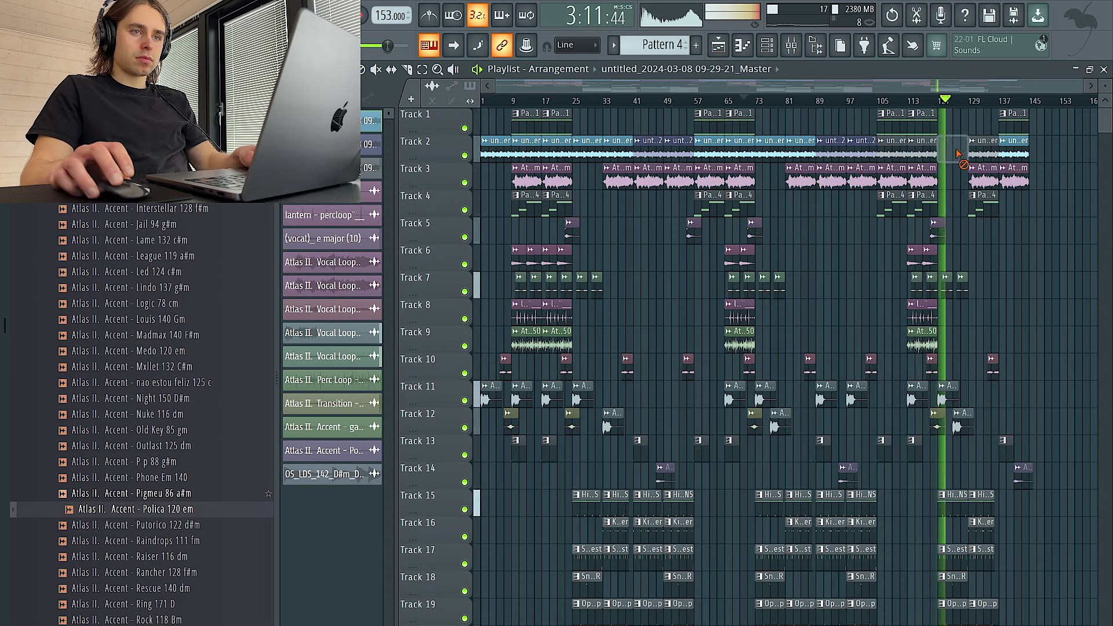
pyautogui.click(976, 153)
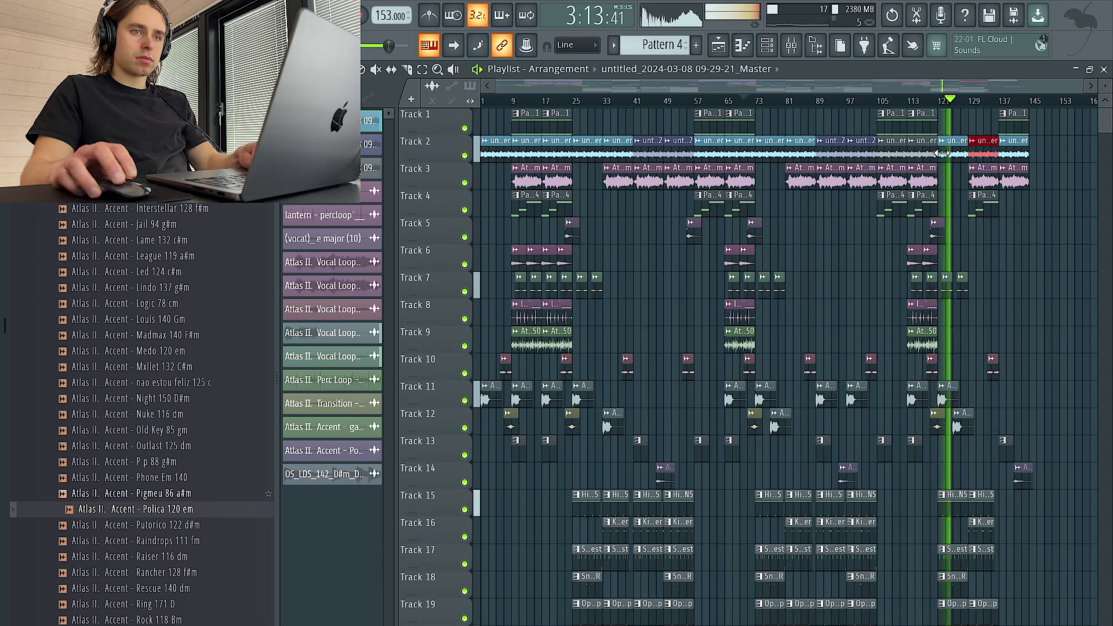
# - Trim the end of the Hihat - TWINS clip on Track 15 to just before bar 129
pyautogui.scroll(-1, 1047, 259)
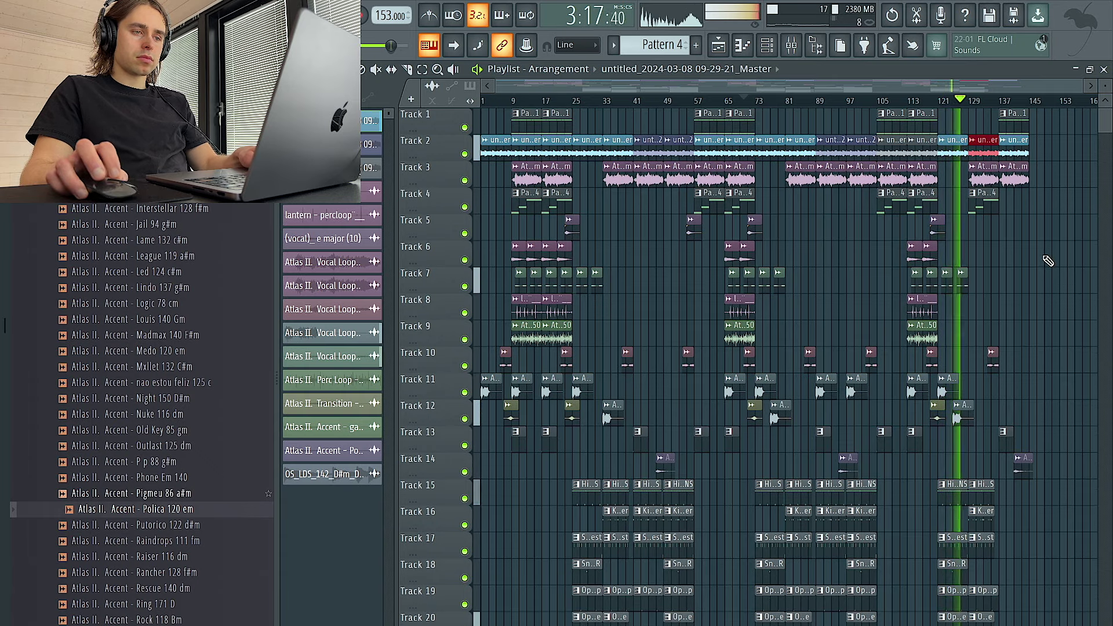
pyautogui.scroll(3, 1047, 260)
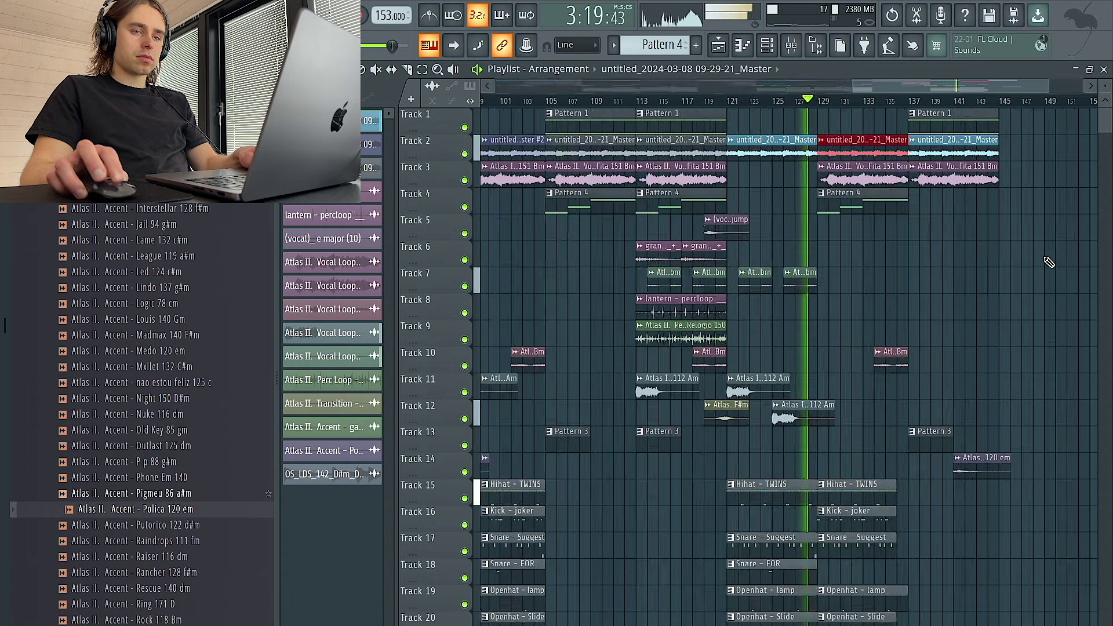
pyautogui.scroll(4, 850, 490)
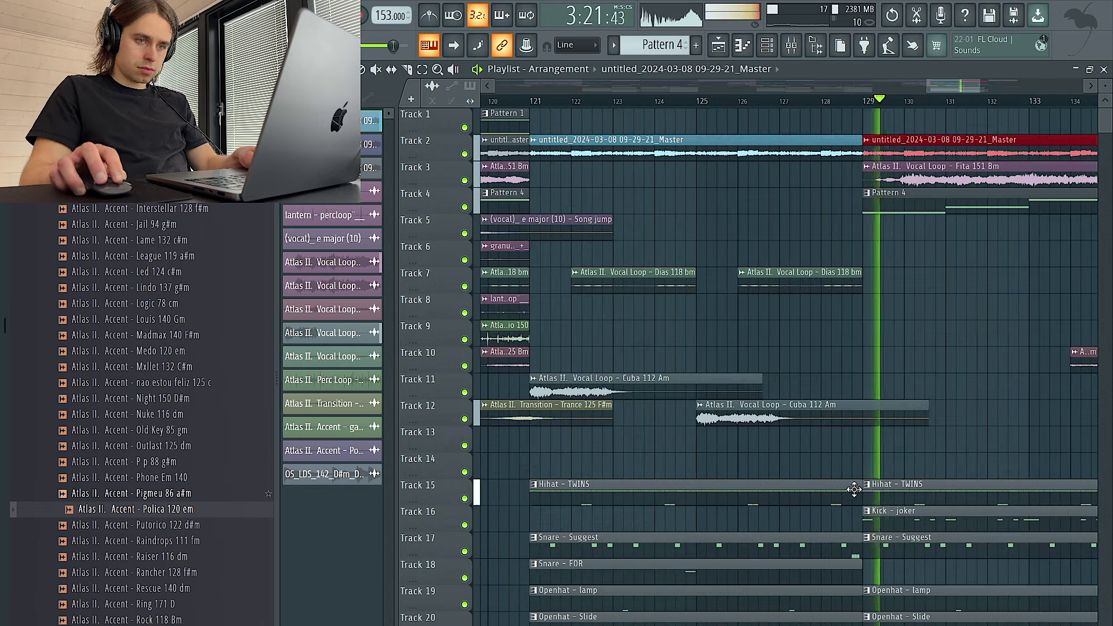
pyautogui.moveTo(857, 489); pyautogui.dragTo(841, 489)
# - Duplicate the Track 4 Pattern 4 clip from bar 129 to bar 137 and delete the original
pyautogui.scroll(-5, 845, 489)
pyautogui.keyDown('ctrl'); pyautogui.click(883, 208); pyautogui.keyUp('ctrl')
pyautogui.hotkey('ctrl', 'b')
pyautogui.rightClick(889, 206)
pyautogui.scroll(-4, 917, 261)
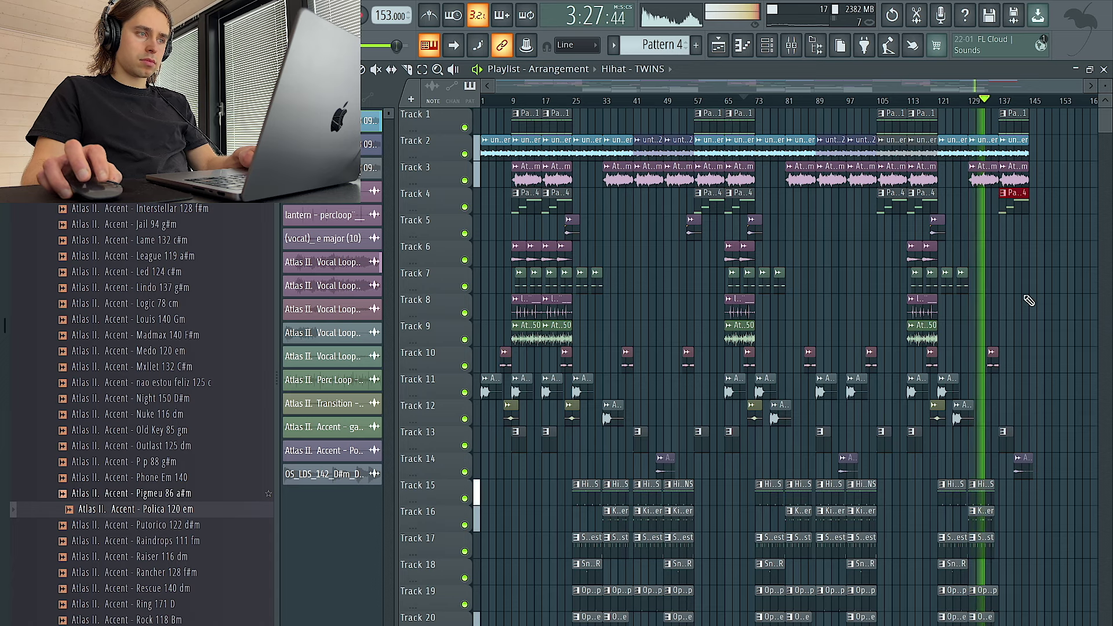
# - Audition the accents Louis 140 Gm, Madmax 140 F#m and Medo 120 em, and open the ! Drumkits folder
pyautogui.click(179, 320)
pyautogui.click(185, 335)
pyautogui.click(197, 351)
pyautogui.scroll(15, 197, 351)
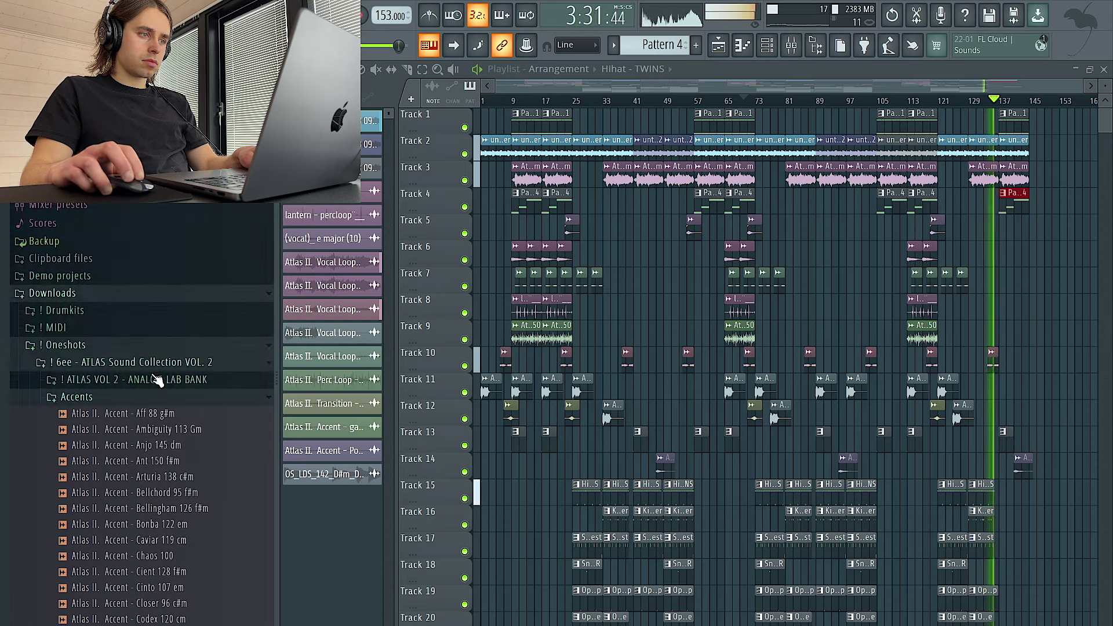
pyautogui.click(139, 313)
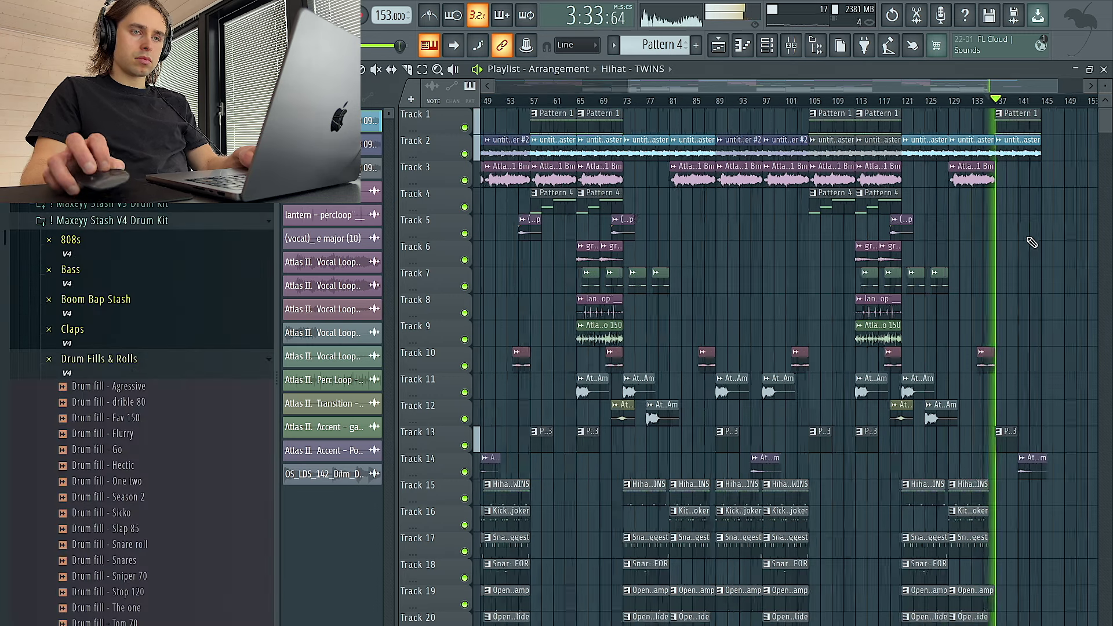
# - Select bars 137 to 145, create an automation clip for the Master volume over that range, and close the mixer
pyautogui.scroll(-2, 1040, 239)
pyautogui.moveTo(1043, 103); pyautogui.dragTo(1007, 107)
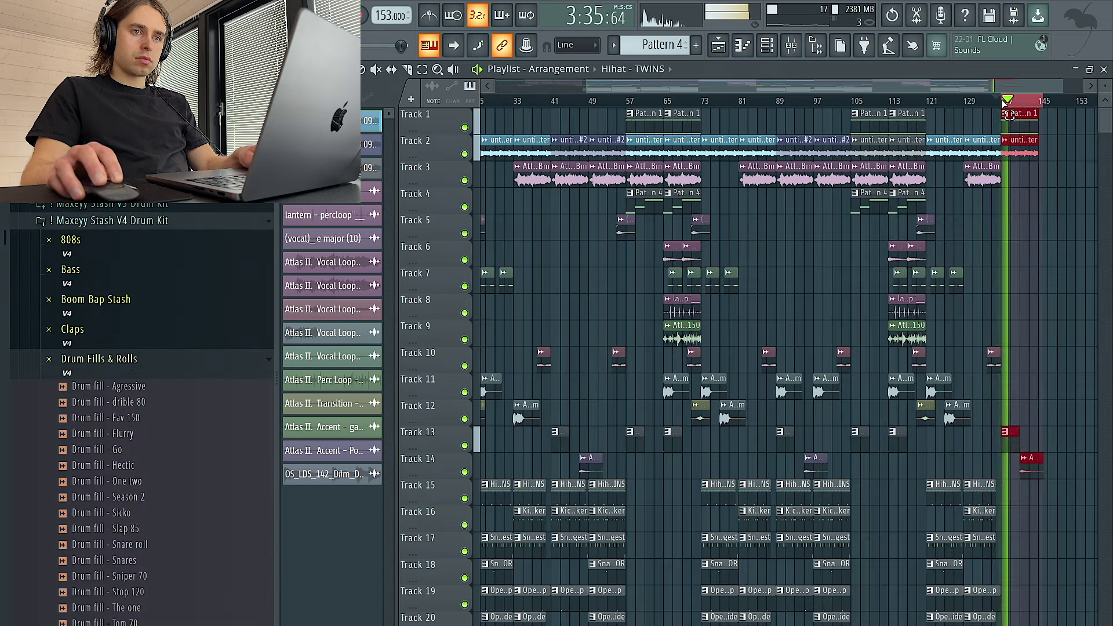
pyautogui.click(792, 44)
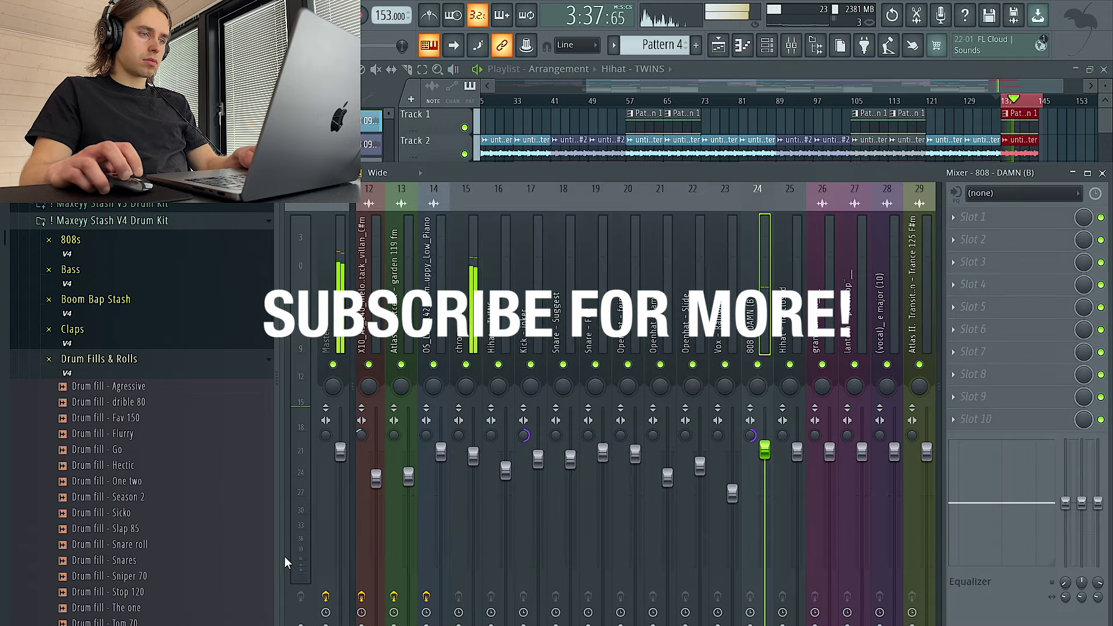
pyautogui.rightClick(360, 442)
pyautogui.click(383, 556)
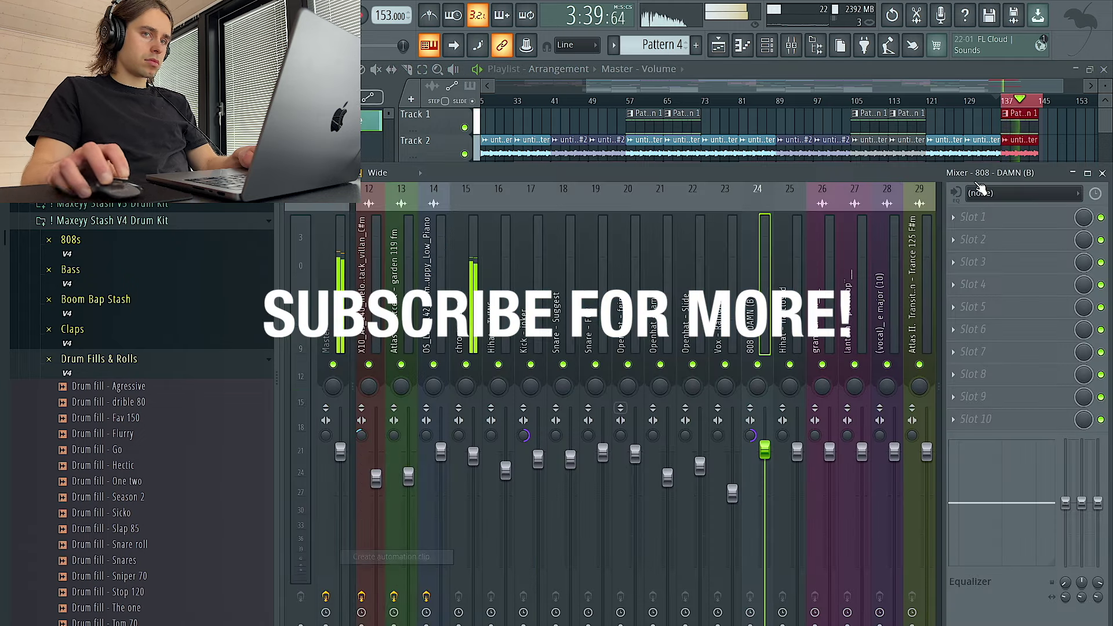
pyautogui.click(1102, 173)
pyautogui.scroll(5, 1071, 173)
pyautogui.moveTo(981, 203); pyautogui.dragTo(967, 213)
pyautogui.scroll(-5, 1043, 229)
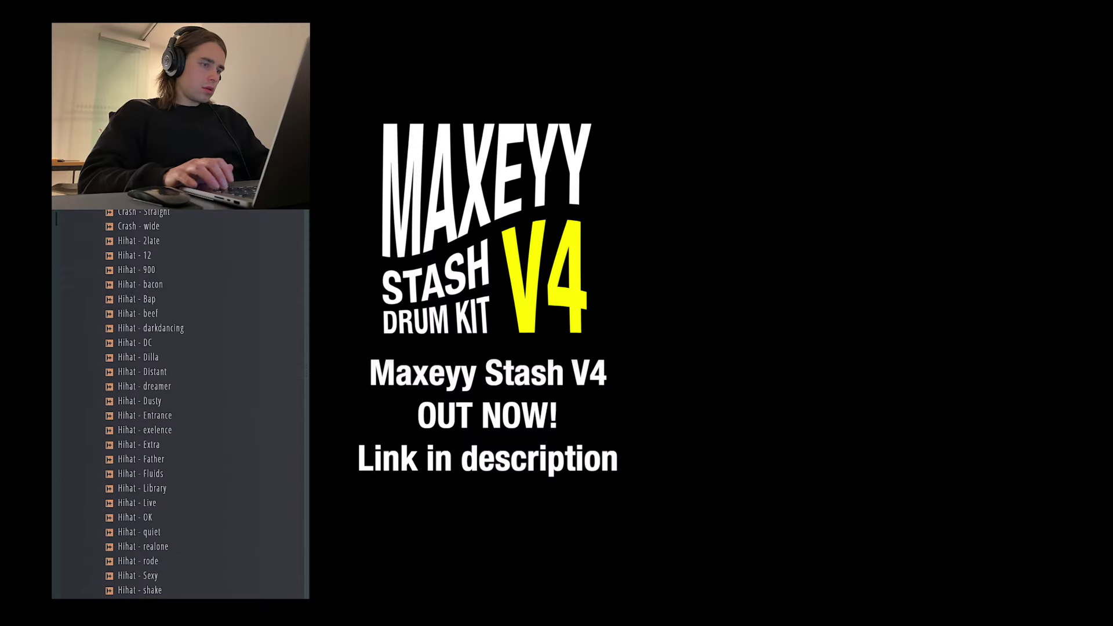
pyautogui.scroll(-20, 180, 406)
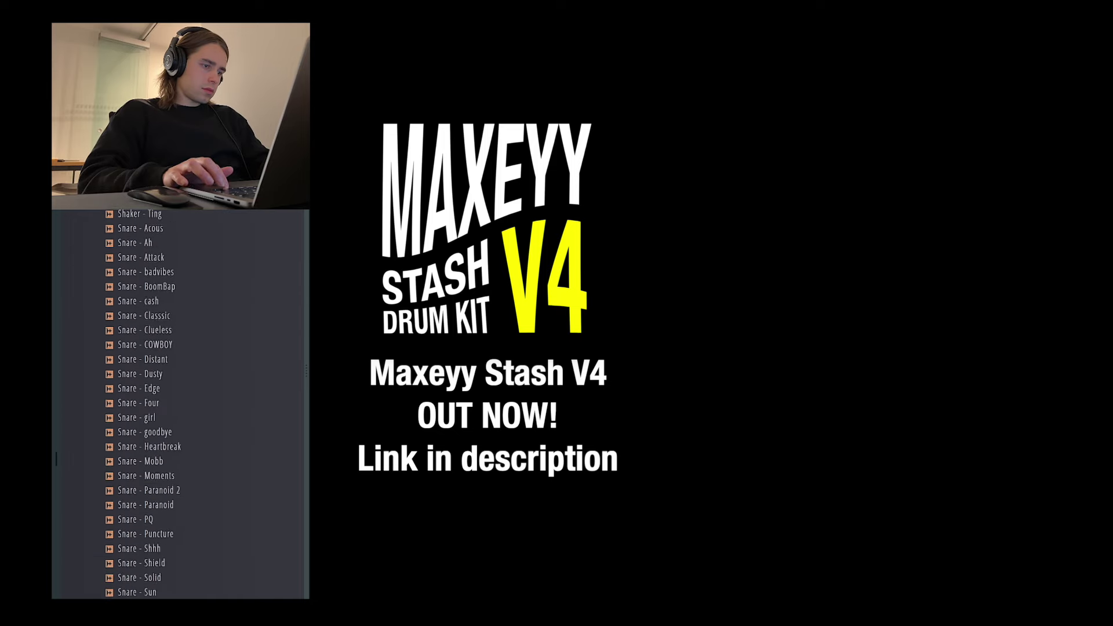